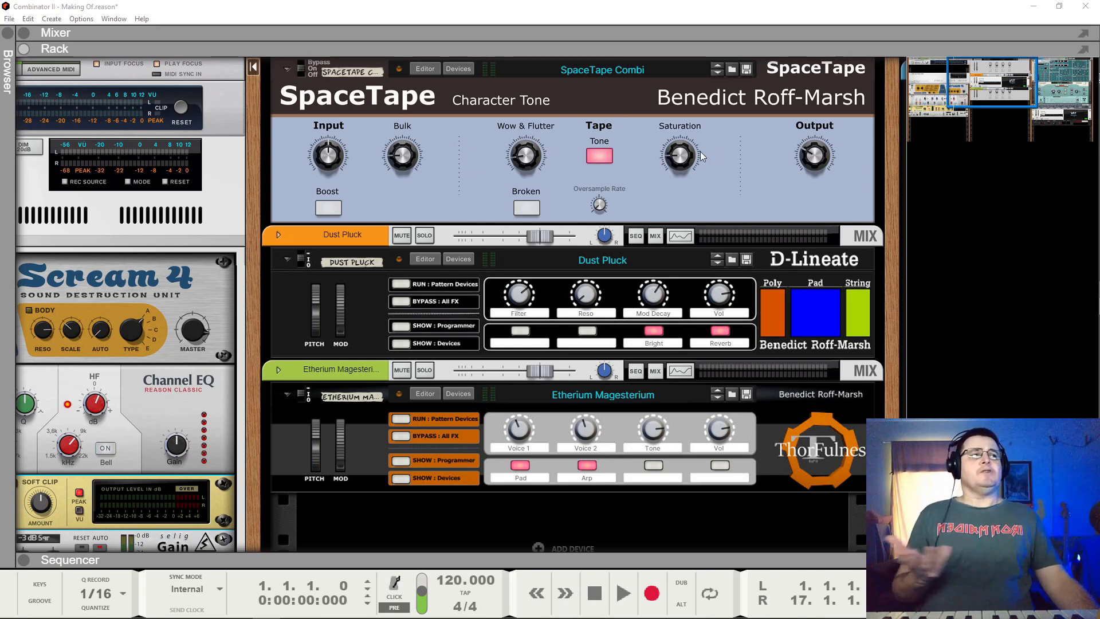
Look over the front-panel knobs of the SpaceTape Combi and read the Bulk and Input values.
{"action": "left_click", "coordinate": [684, 158]}
{"action": "left_click_drag", "start_coordinate": [682, 79], "coordinate": [682, 122]}
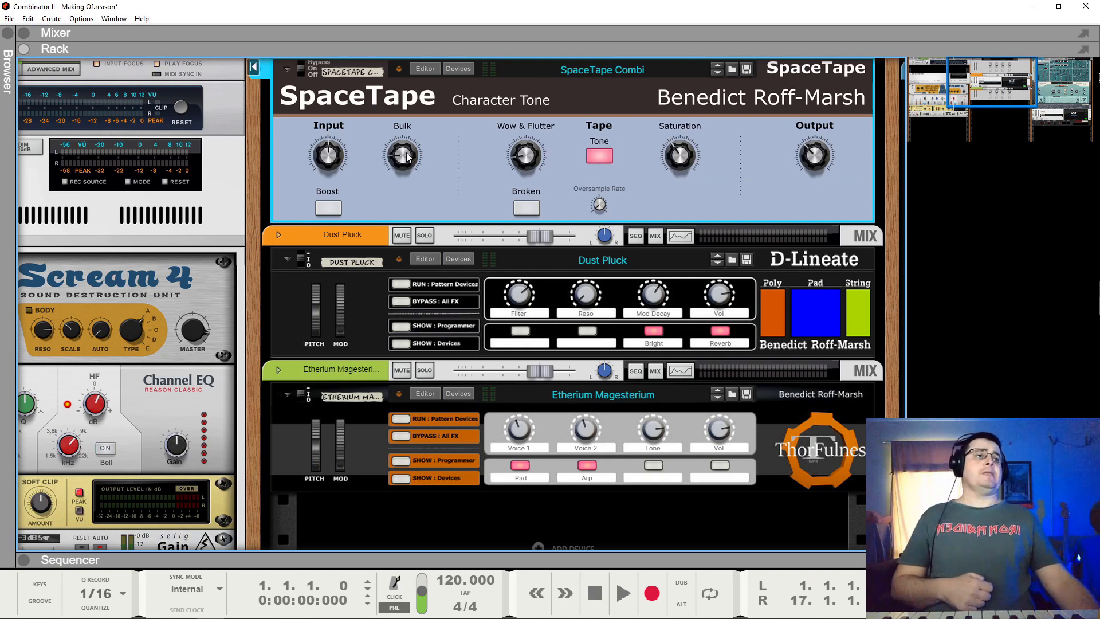
{"action": "mouse_move", "coordinate": [407, 158]}
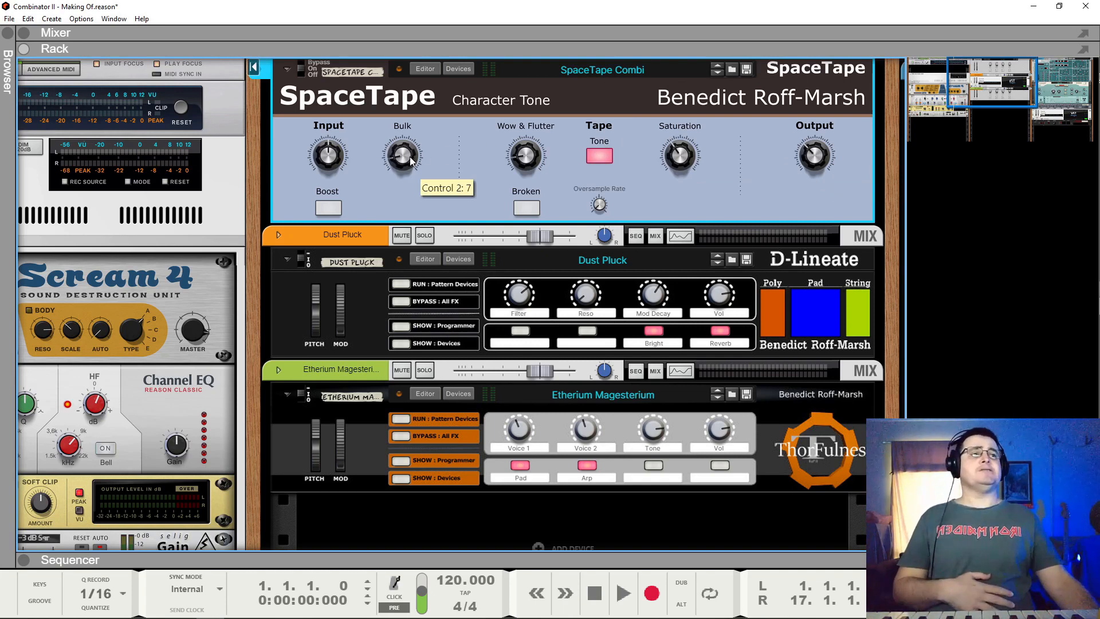
{"action": "left_click_drag", "start_coordinate": [329, 166], "coordinate": [331, 150]}
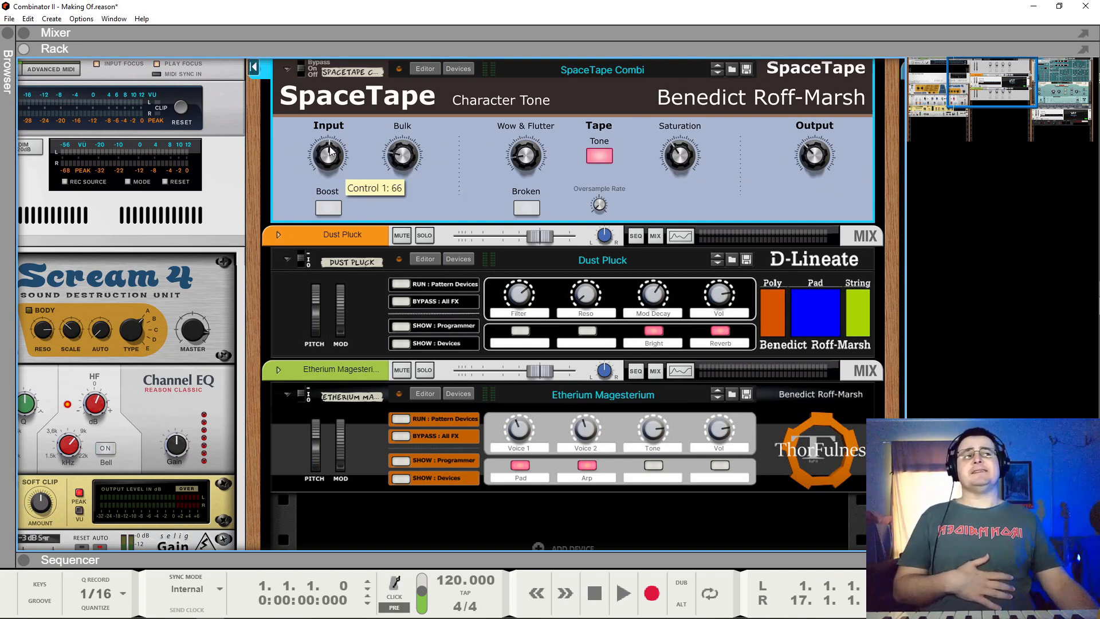
Show the devices inside the SpaceTape Combi, open the SpaceTape device in its own window and place it clear of the Combi's front panel.
{"action": "left_click", "coordinate": [458, 69]}
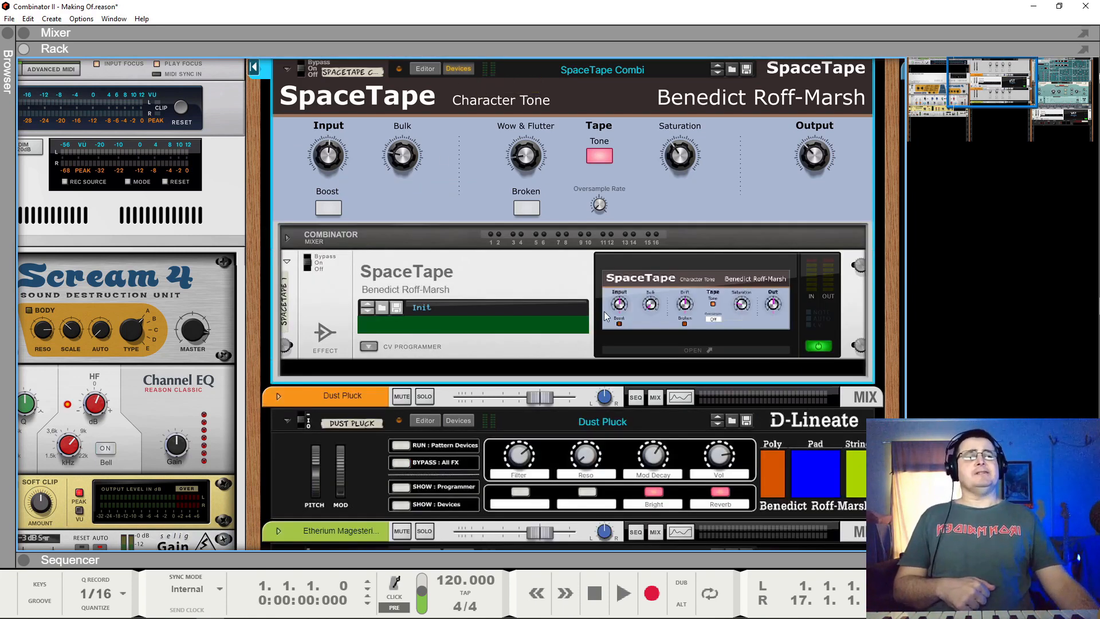
{"action": "left_click", "coordinate": [675, 312]}
{"action": "left_click_drag", "start_coordinate": [477, 221], "coordinate": [541, 278]}
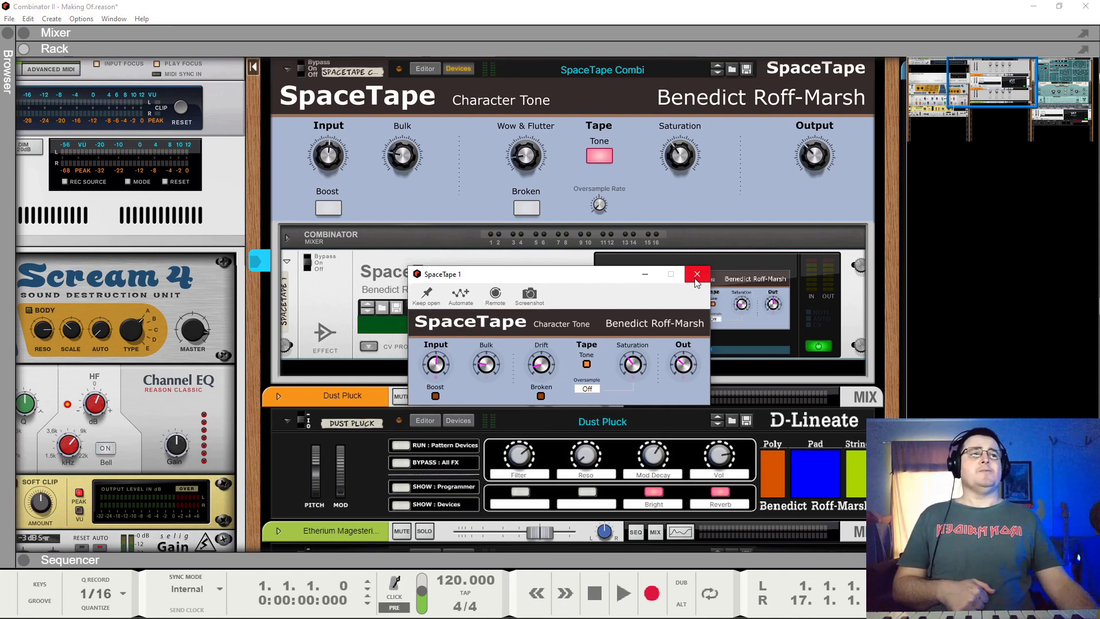
{"action": "left_click_drag", "start_coordinate": [434, 280], "coordinate": [421, 411]}
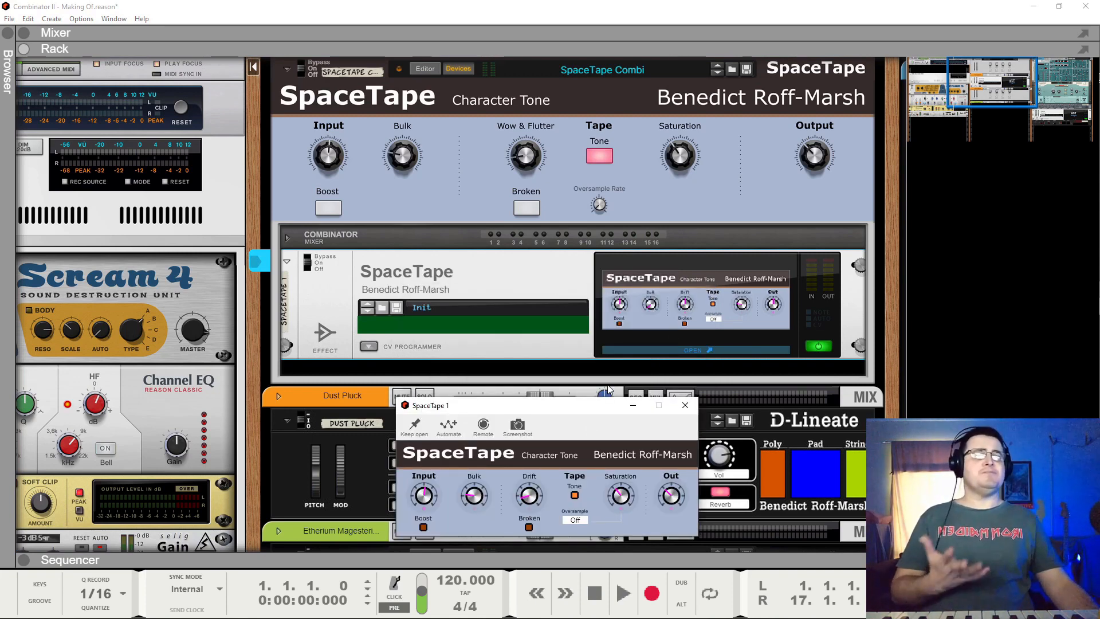
{"action": "left_click", "coordinate": [685, 405]}
{"action": "left_click", "coordinate": [733, 302]}
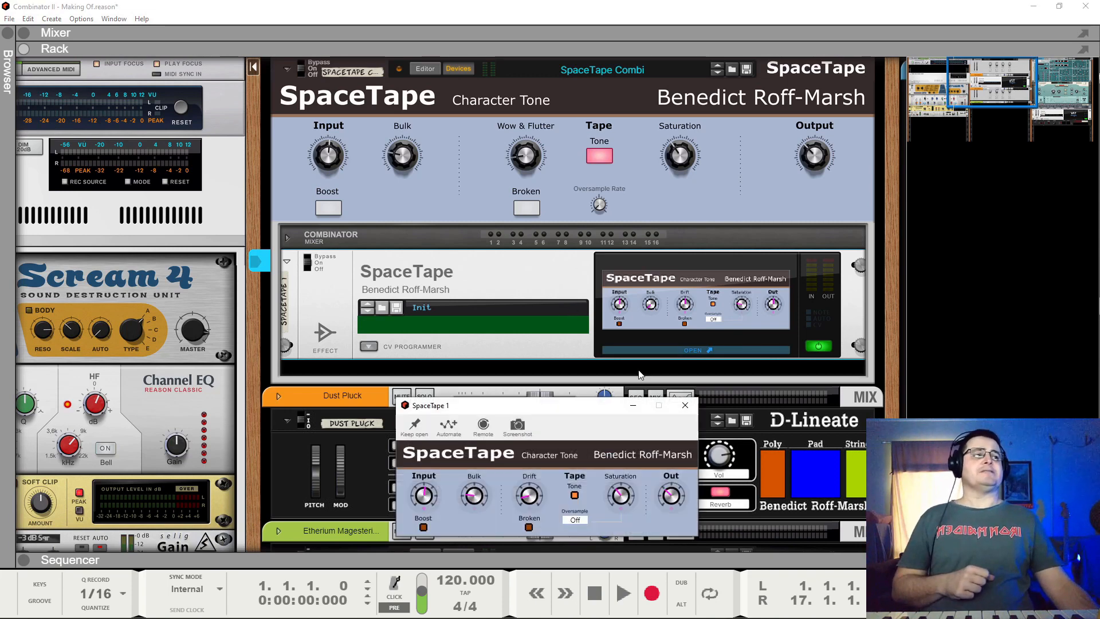
{"action": "left_click_drag", "start_coordinate": [514, 396], "coordinate": [524, 337]}
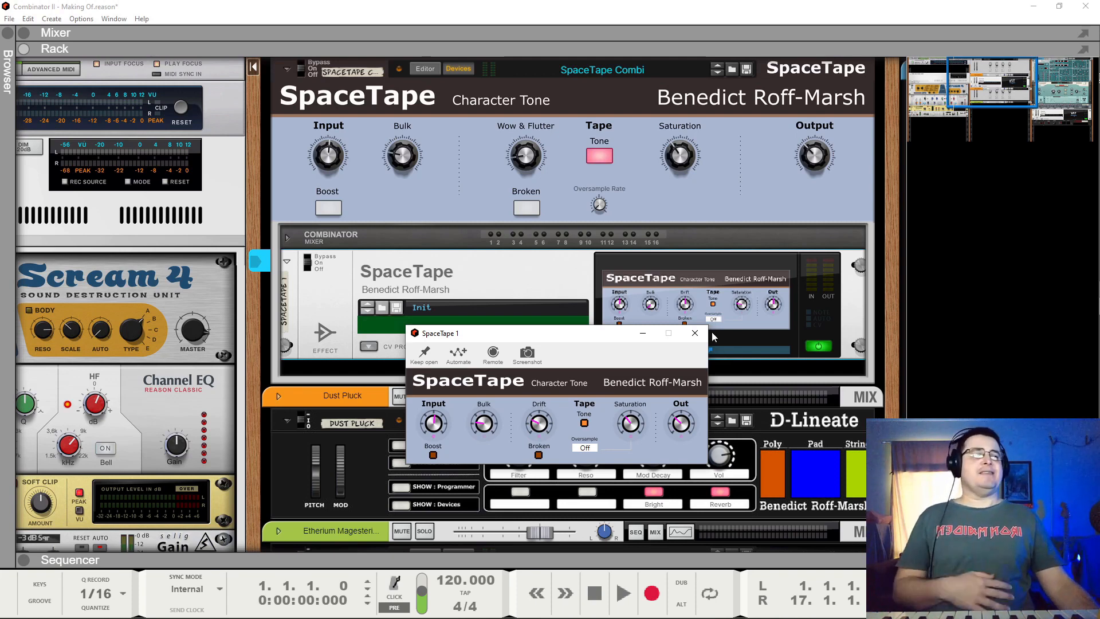
Compare the Combi's Wow & Flutter knob with the separate SpaceTape window, keeping that window open for the comparison, and close it.
{"action": "left_click", "coordinate": [695, 333]}
{"action": "left_click", "coordinate": [666, 302]}
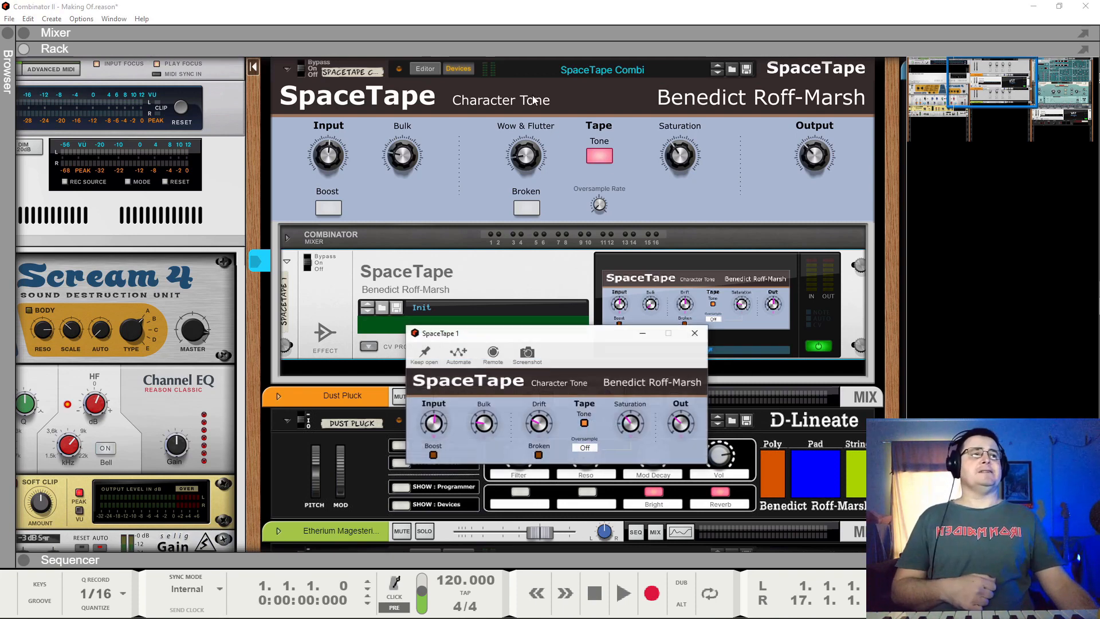
{"action": "left_click", "coordinate": [526, 159]}
{"action": "left_click", "coordinate": [648, 260]}
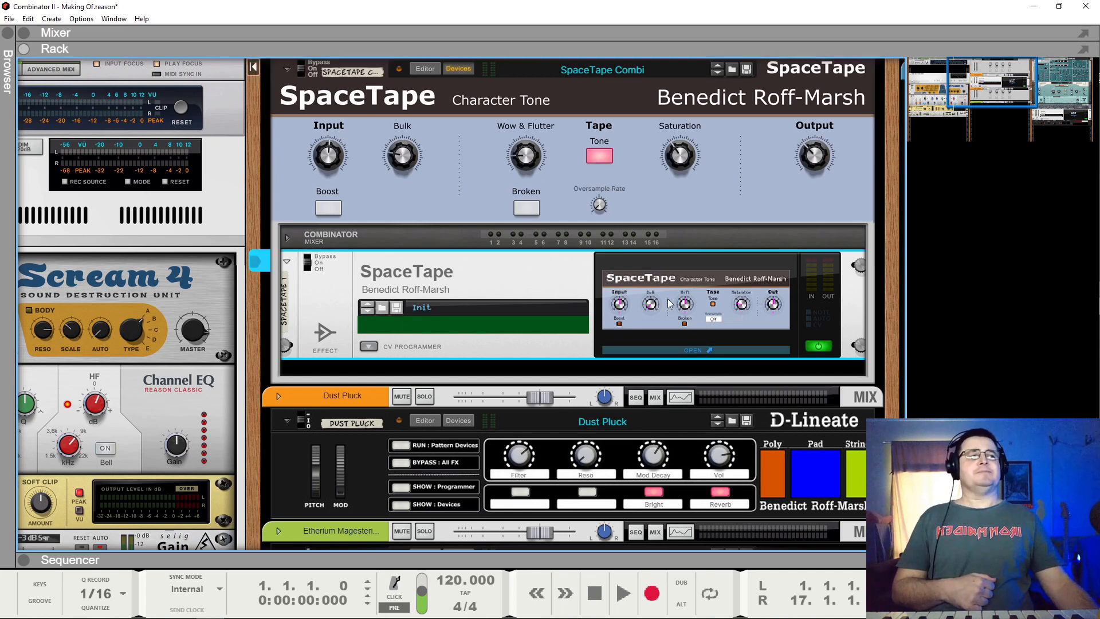
{"action": "left_click", "coordinate": [525, 156]}
{"action": "left_click_drag", "start_coordinate": [510, 193], "coordinate": [493, 160]}
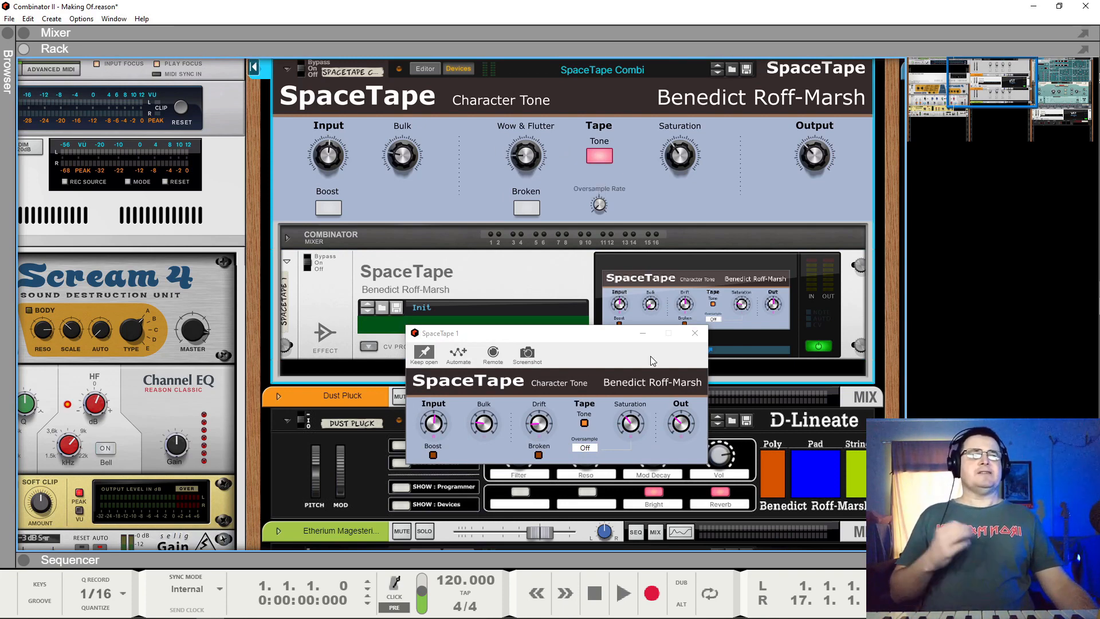
{"action": "left_click", "coordinate": [696, 337]}
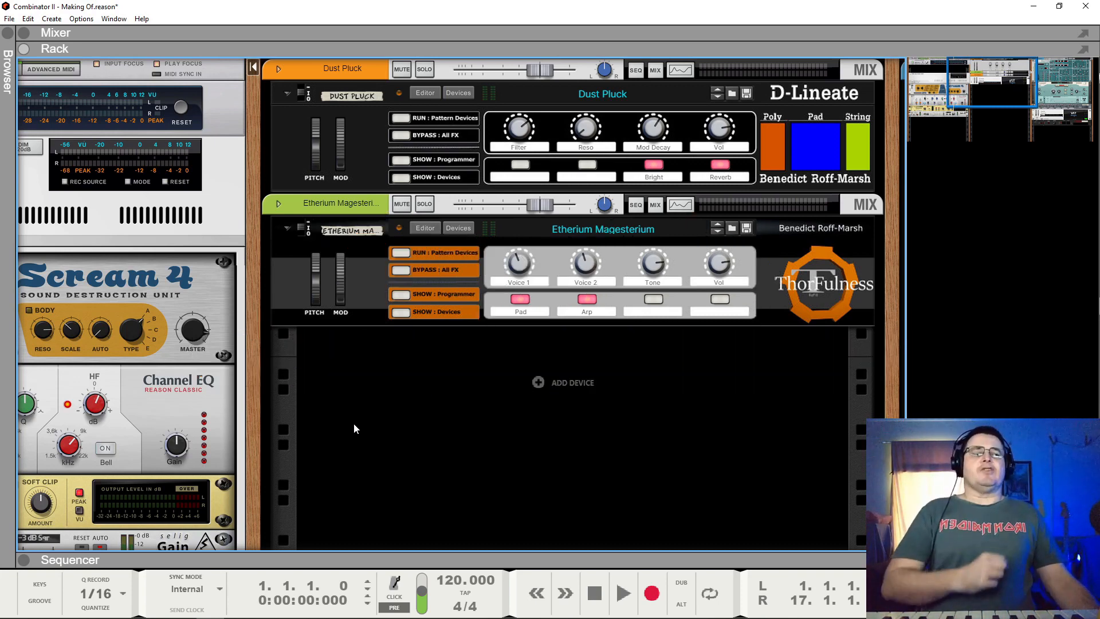
Select the Dust Pluck Combinator and audition it with Bypass All FX switched on and back off.
{"action": "left_click", "coordinate": [378, 133]}
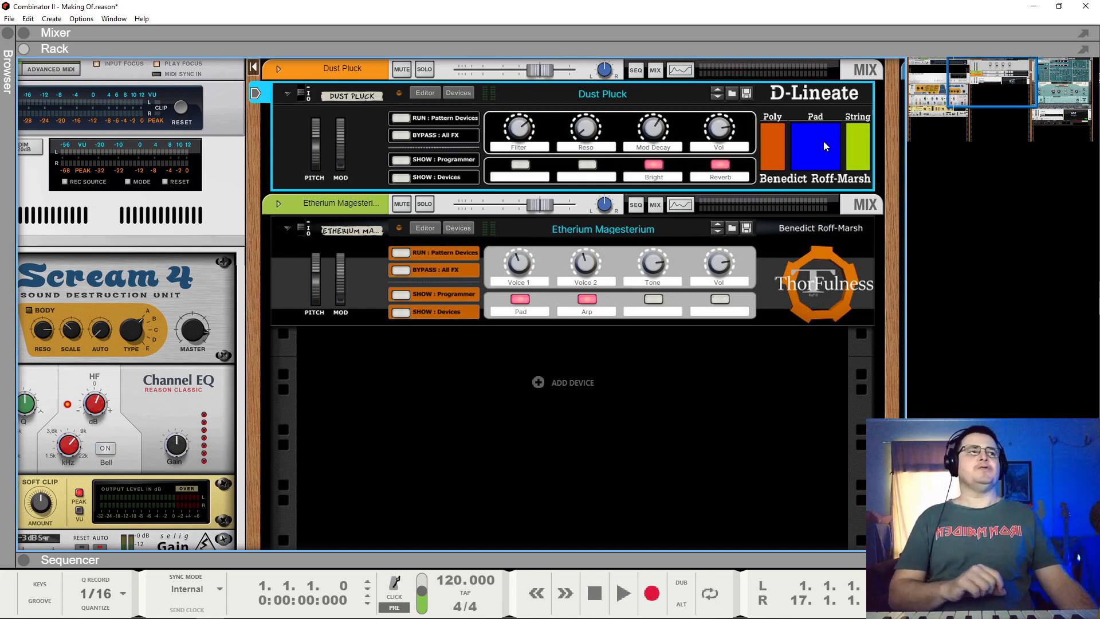
{"action": "left_click", "coordinate": [409, 138]}
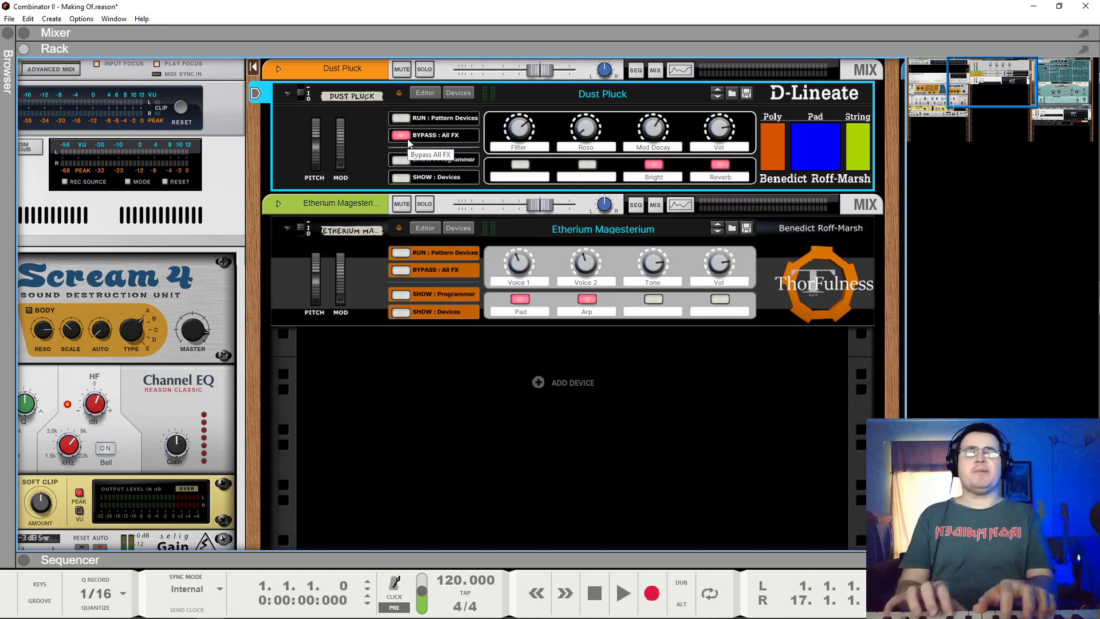
{"action": "left_click", "coordinate": [407, 139]}
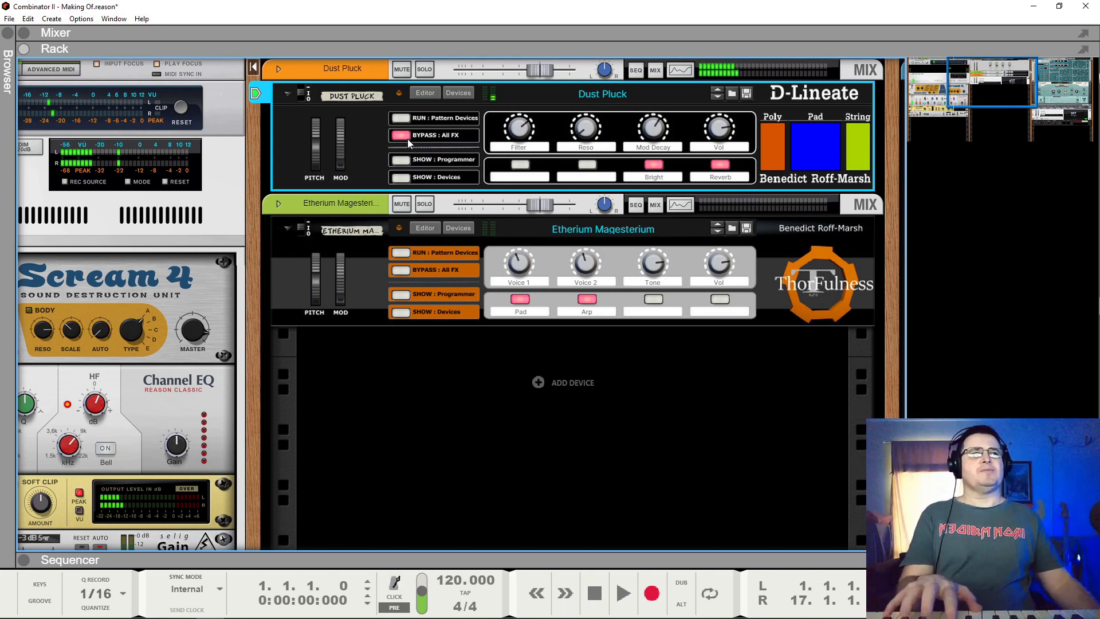
Show the devices inside Dust Pluck and compare its sound with Bypass All FX on and off again.
{"action": "left_click", "coordinate": [402, 178]}
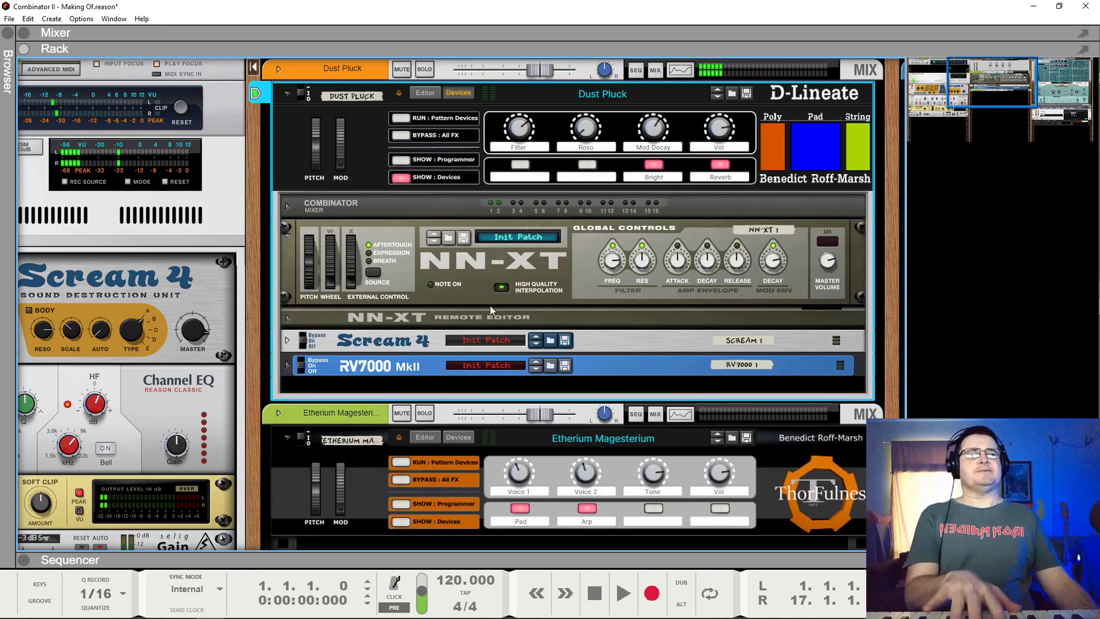
{"action": "left_click", "coordinate": [406, 136]}
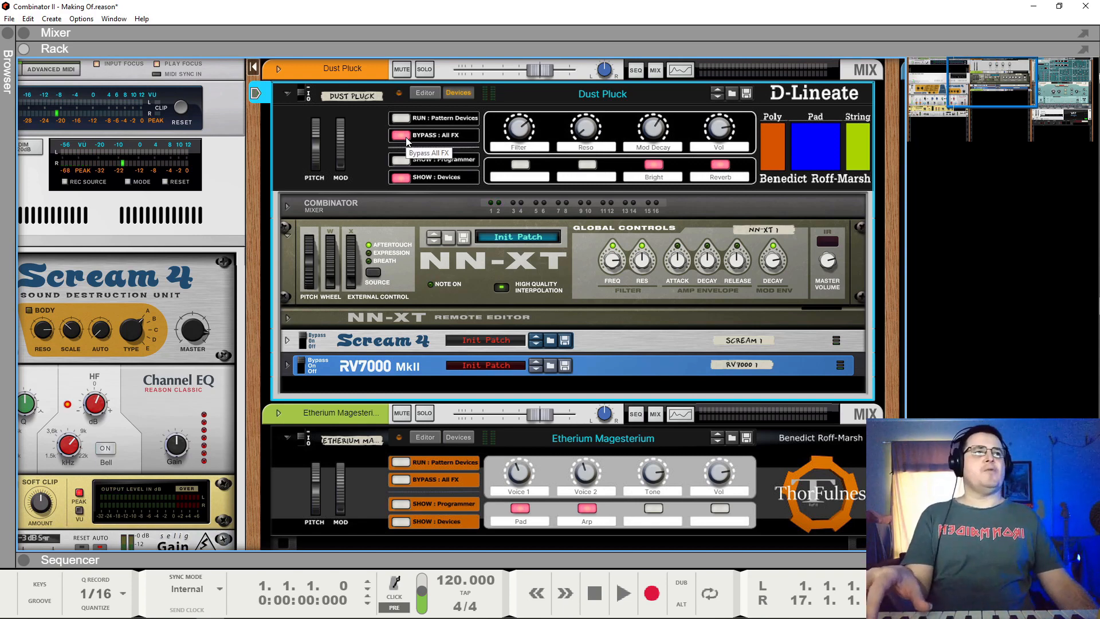
{"action": "left_click", "coordinate": [406, 138]}
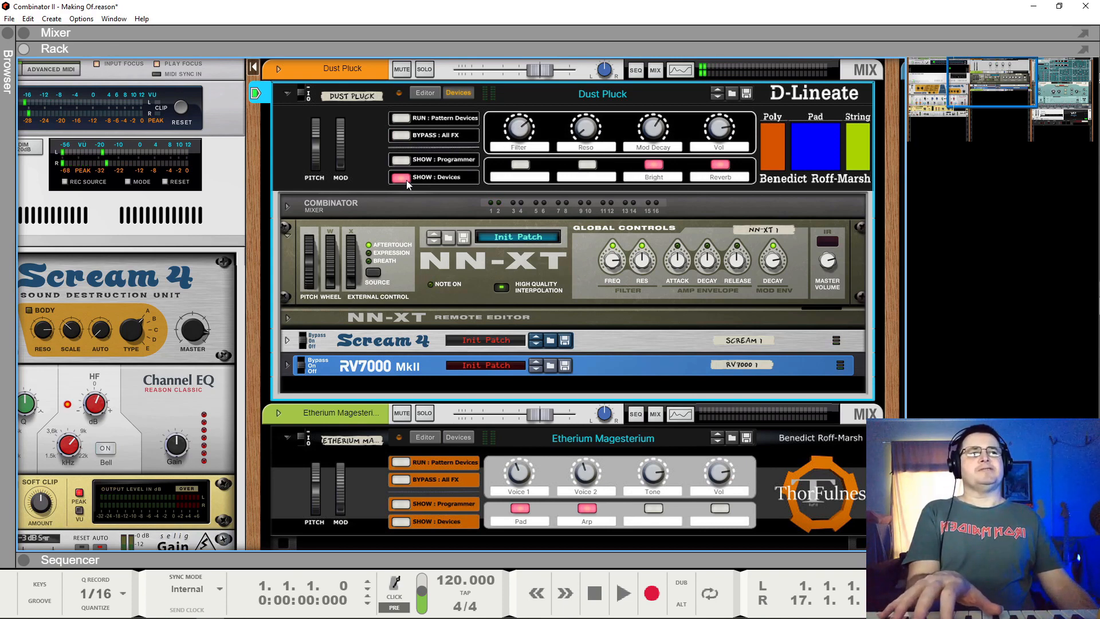
Hide Dust Pluck's internal devices and delete the Combinator from the rack.
{"action": "left_click", "coordinate": [407, 178]}
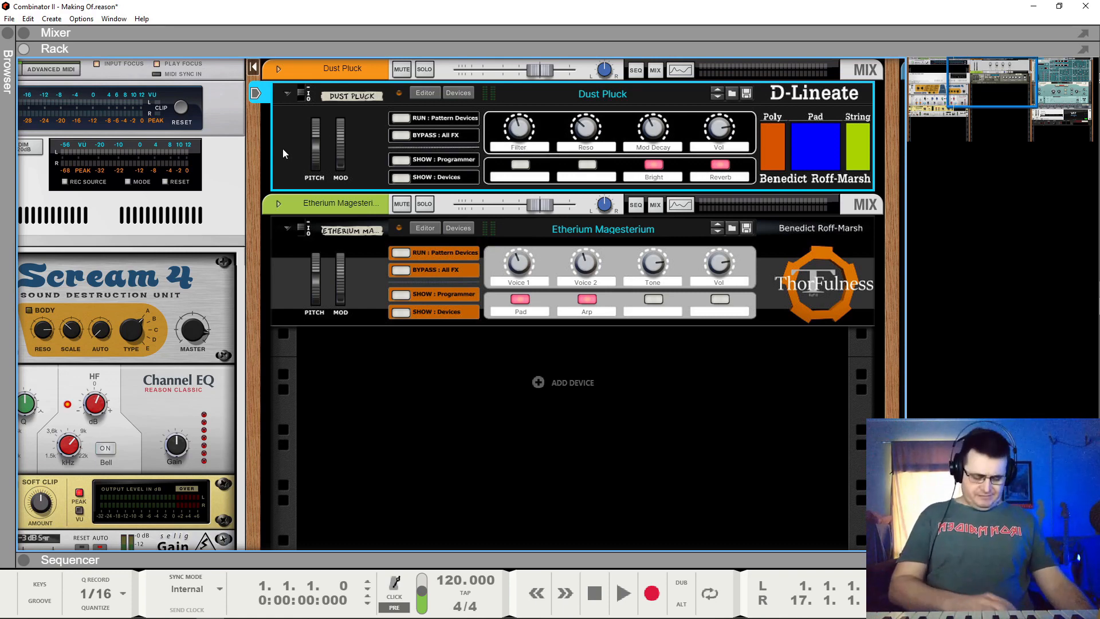
{"action": "key", "text": "Delete"}
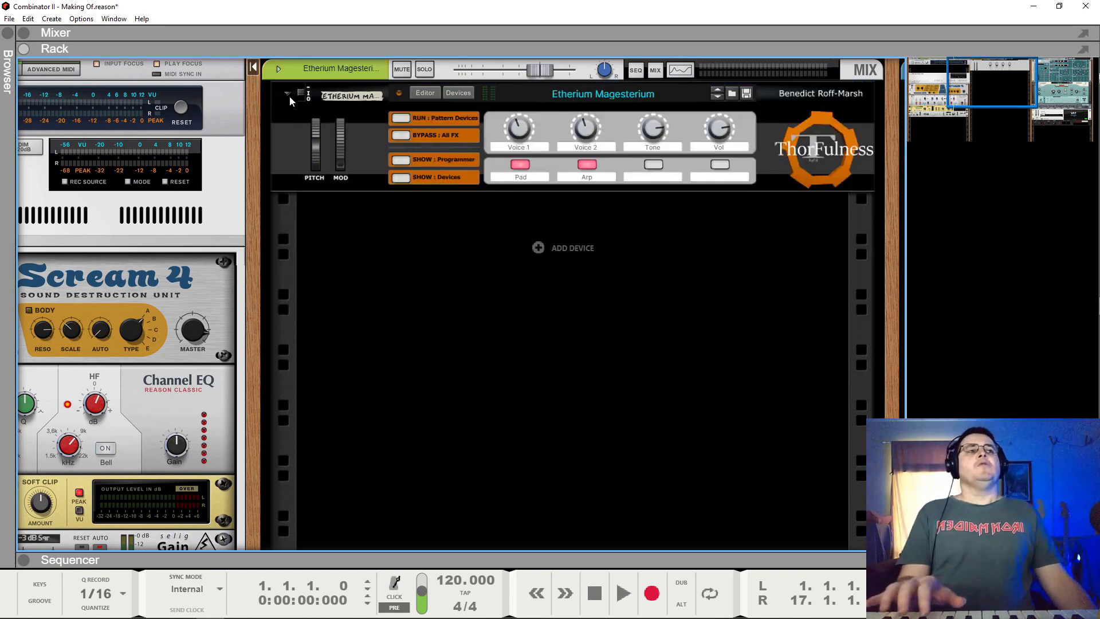
Show the devices inside Etherium Magesterium, look through the chain of effects, mixer and Thor synths, and hide them.
{"action": "left_click", "coordinate": [401, 181]}
{"action": "scroll", "coordinate": [579, 407], "scroll_direction": "down", "scroll_amount": 8}
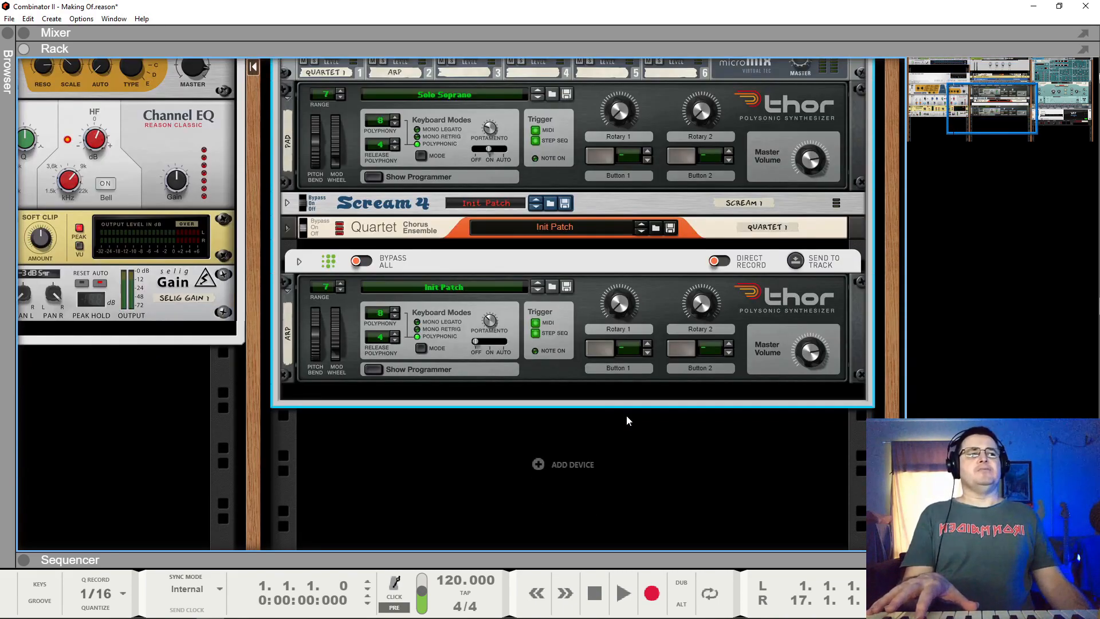
{"action": "scroll", "coordinate": [626, 416], "scroll_direction": "up", "scroll_amount": 5}
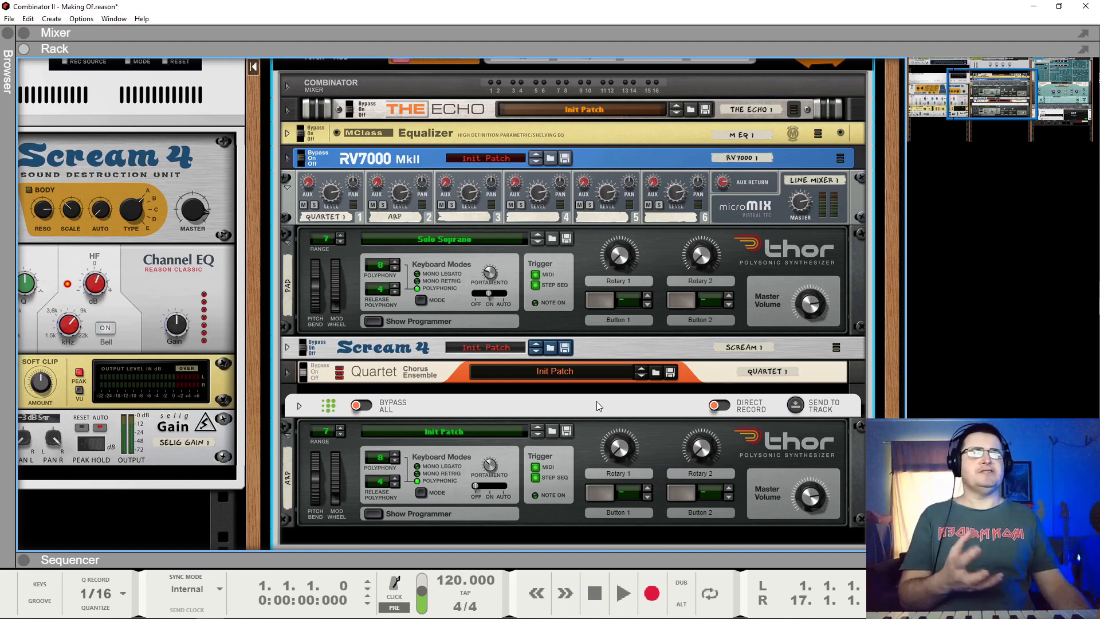
{"action": "scroll", "coordinate": [518, 357], "scroll_direction": "up", "scroll_amount": 4}
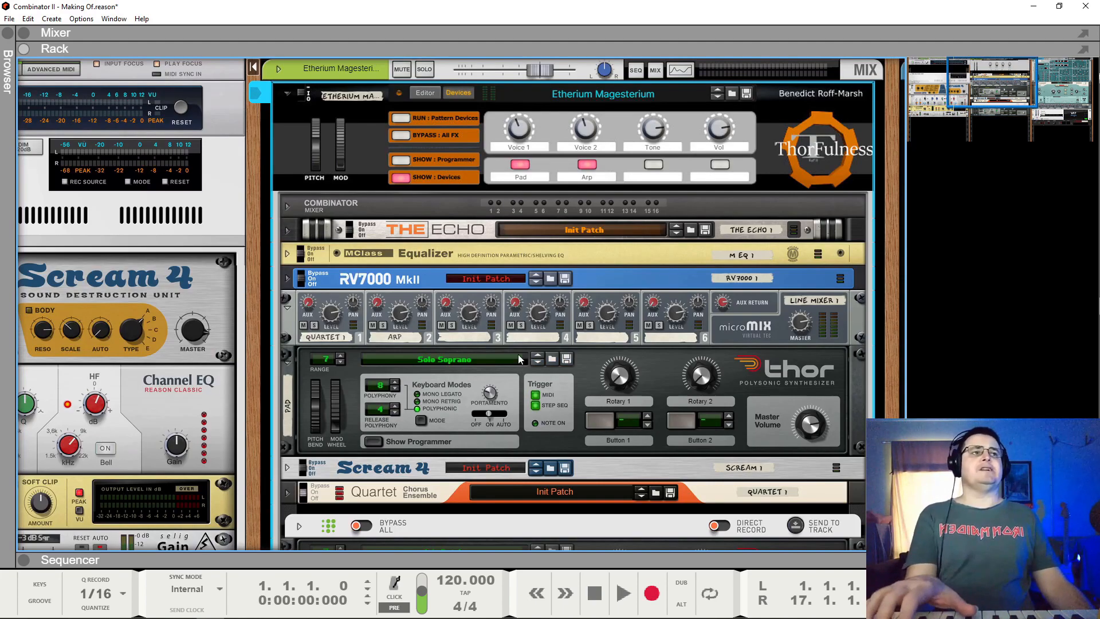
{"action": "left_click", "coordinate": [407, 178]}
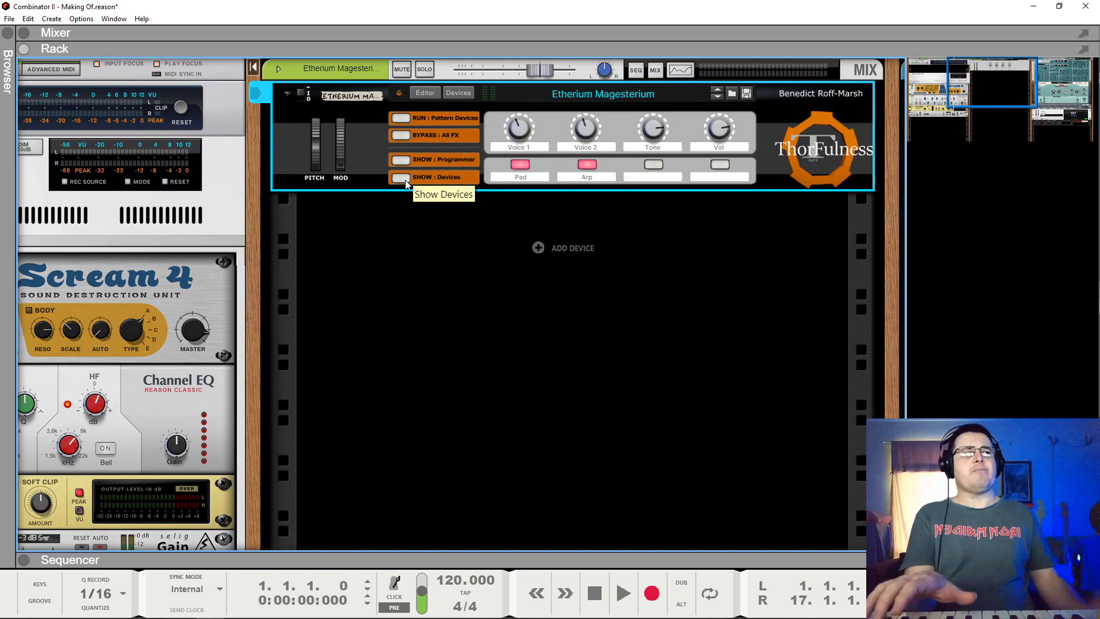
Set Etherium Magesterium as the keyboard target and audition it with the Pad and Arp switches turned off and on in turn.
{"action": "left_click", "coordinate": [255, 95]}
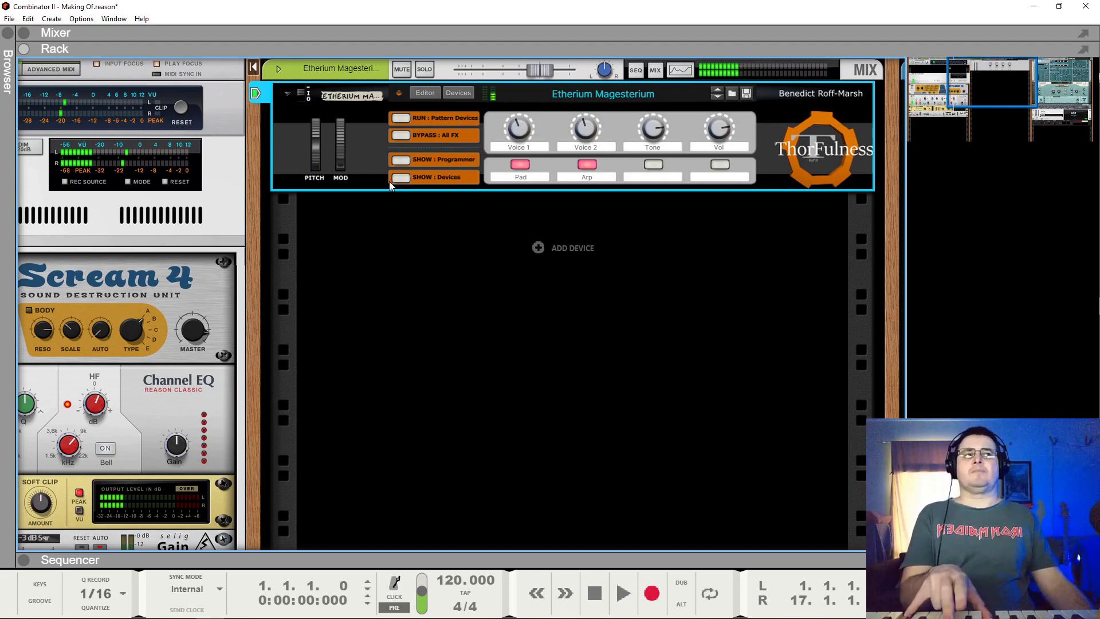
{"action": "left_click", "coordinate": [515, 165]}
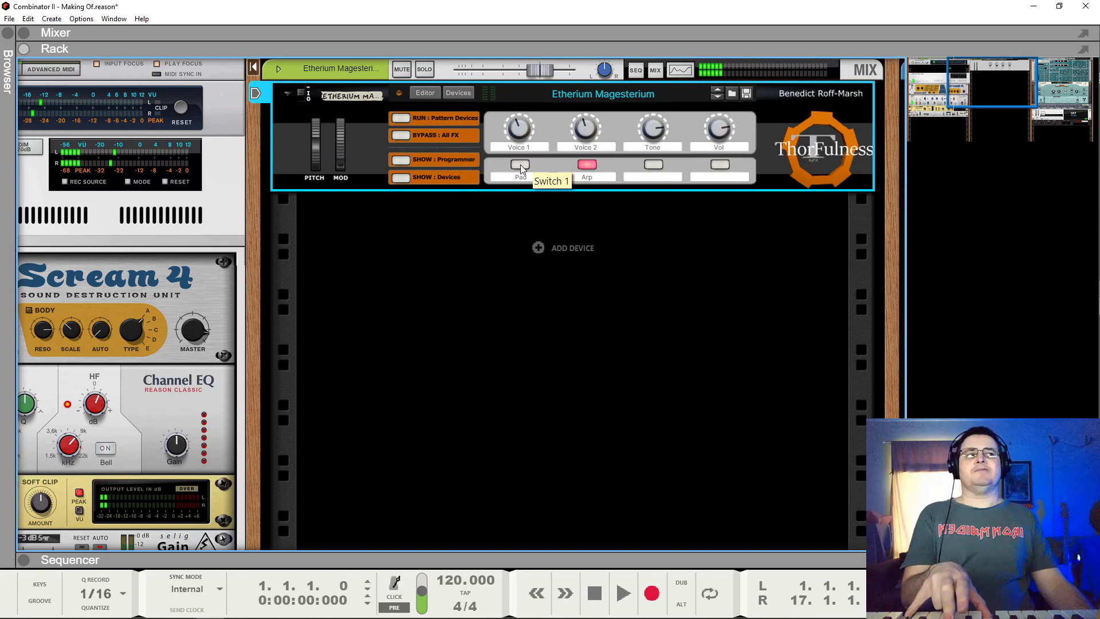
{"action": "left_click", "coordinate": [520, 165]}
{"action": "left_click", "coordinate": [589, 165]}
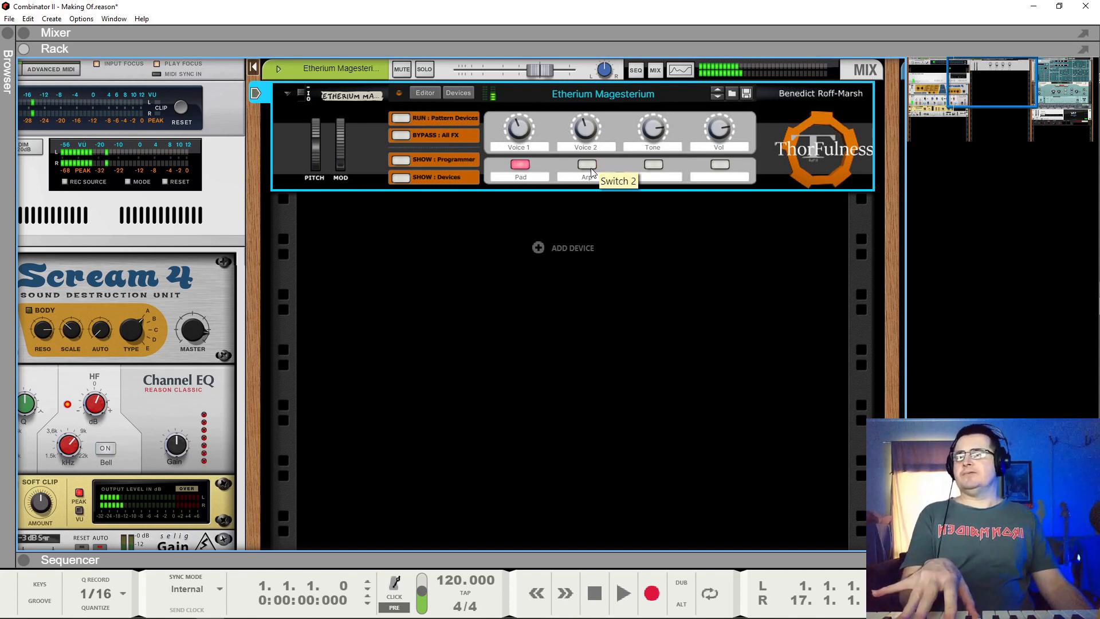
{"action": "left_click", "coordinate": [591, 167]}
Show Etherium Magesterium's devices again, unfold the Dual Arpeggio player on the Arp Thor to inspect its settings, and fold it back.
{"action": "left_click", "coordinate": [408, 173]}
{"action": "scroll", "coordinate": [508, 286], "scroll_direction": "down", "scroll_amount": 3}
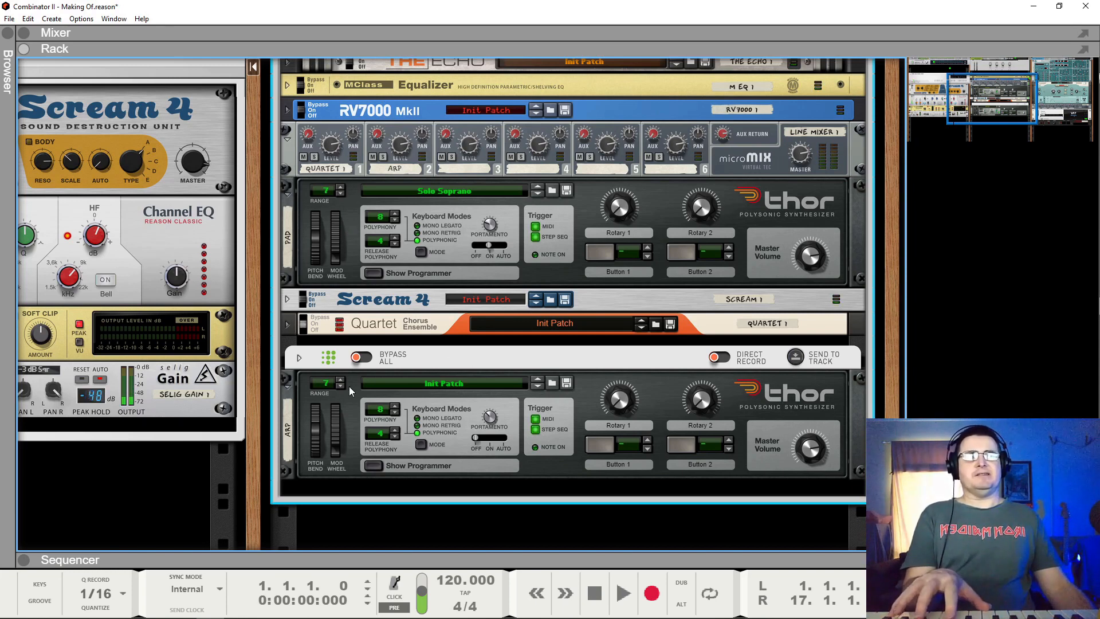
{"action": "left_click", "coordinate": [299, 359]}
{"action": "scroll", "coordinate": [391, 397], "scroll_direction": "down", "scroll_amount": 5}
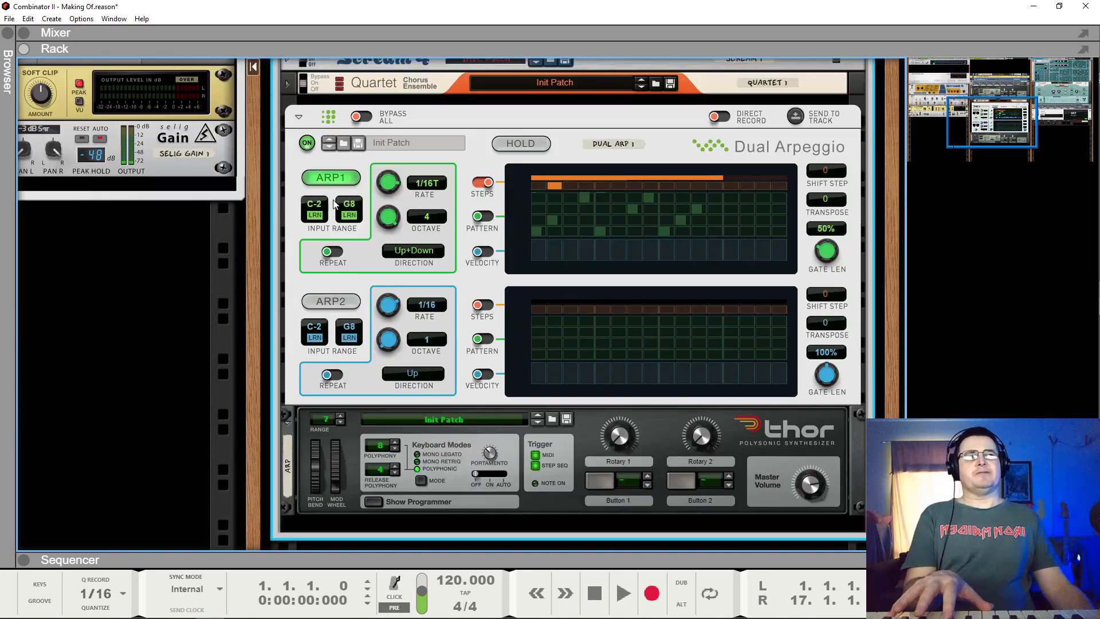
{"action": "left_click", "coordinate": [299, 117]}
{"action": "scroll", "coordinate": [462, 361], "scroll_direction": "up", "scroll_amount": 3}
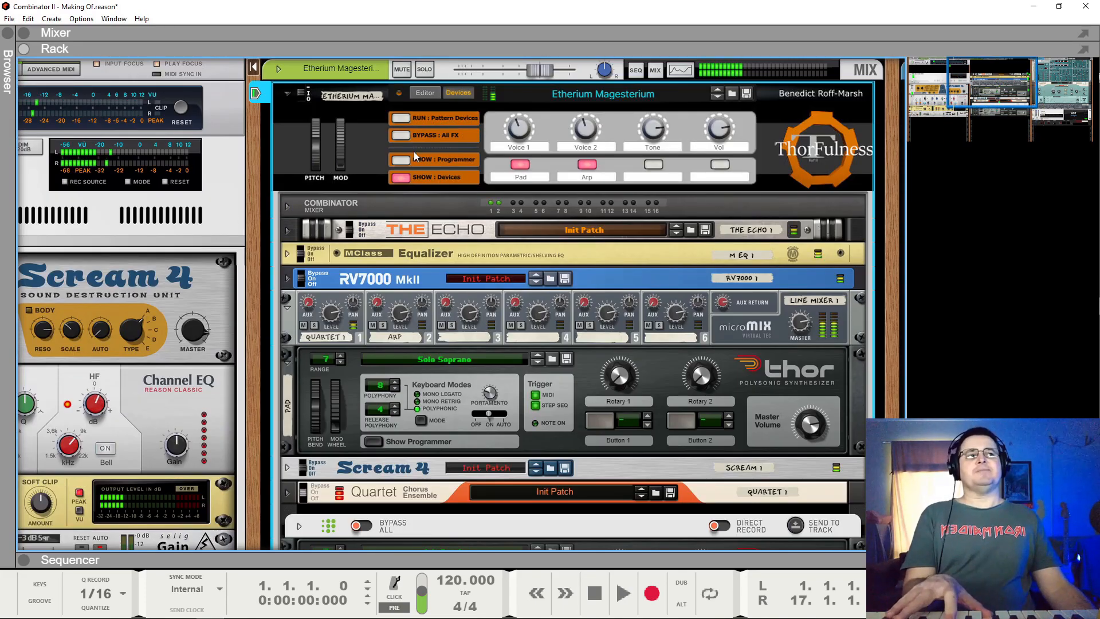
Compare Etherium Magesterium with Bypass All FX on and off, and look over its full chain of internal devices.
{"action": "left_click", "coordinate": [408, 136]}
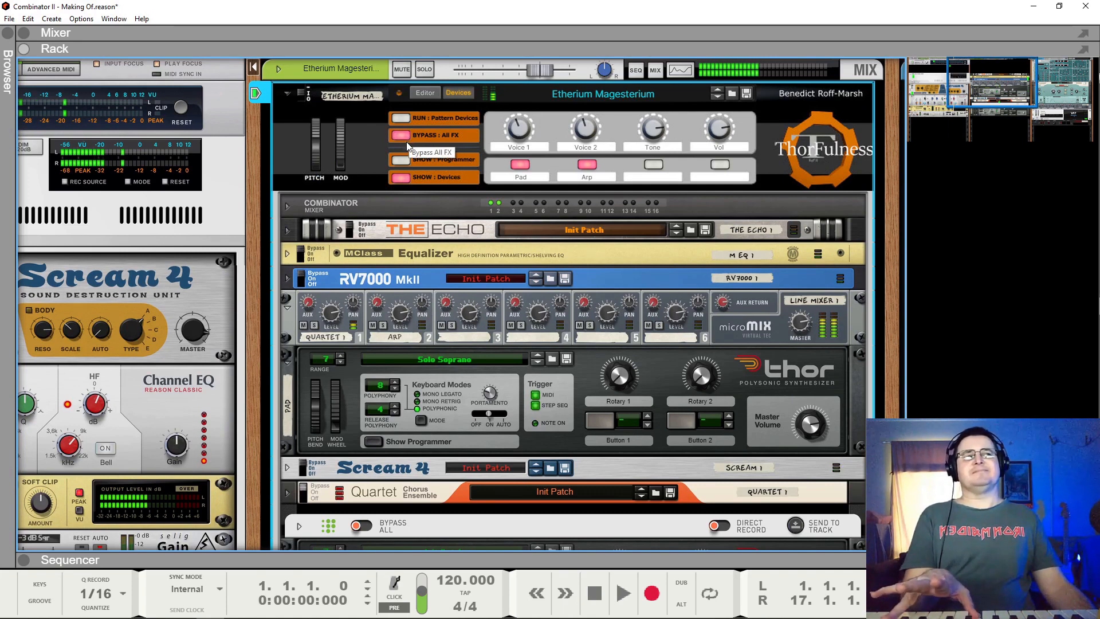
{"action": "left_click", "coordinate": [404, 137]}
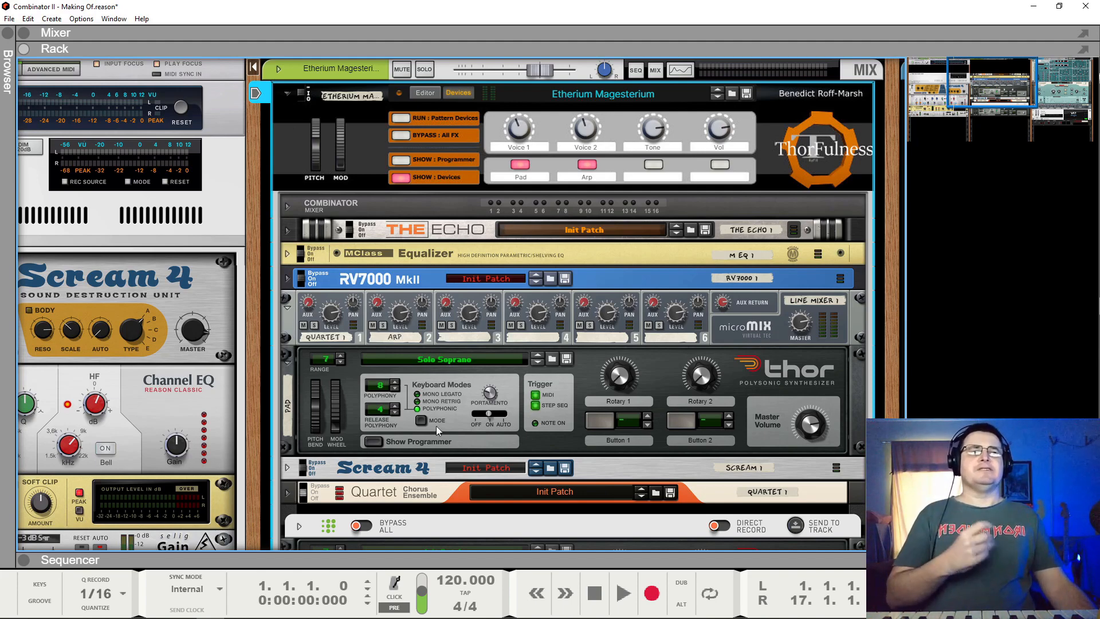
{"action": "scroll", "coordinate": [465, 430], "scroll_direction": "down", "scroll_amount": 2}
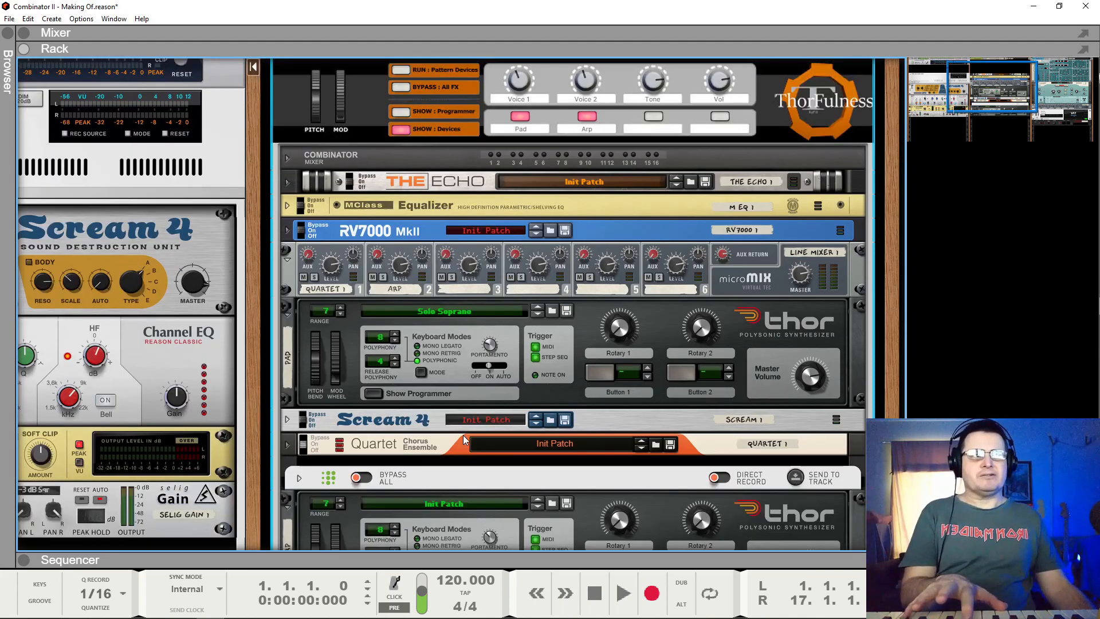
{"action": "scroll", "coordinate": [465, 435], "scroll_direction": "up", "scroll_amount": 2}
{"action": "scroll", "coordinate": [537, 422], "scroll_direction": "down", "scroll_amount": 8}
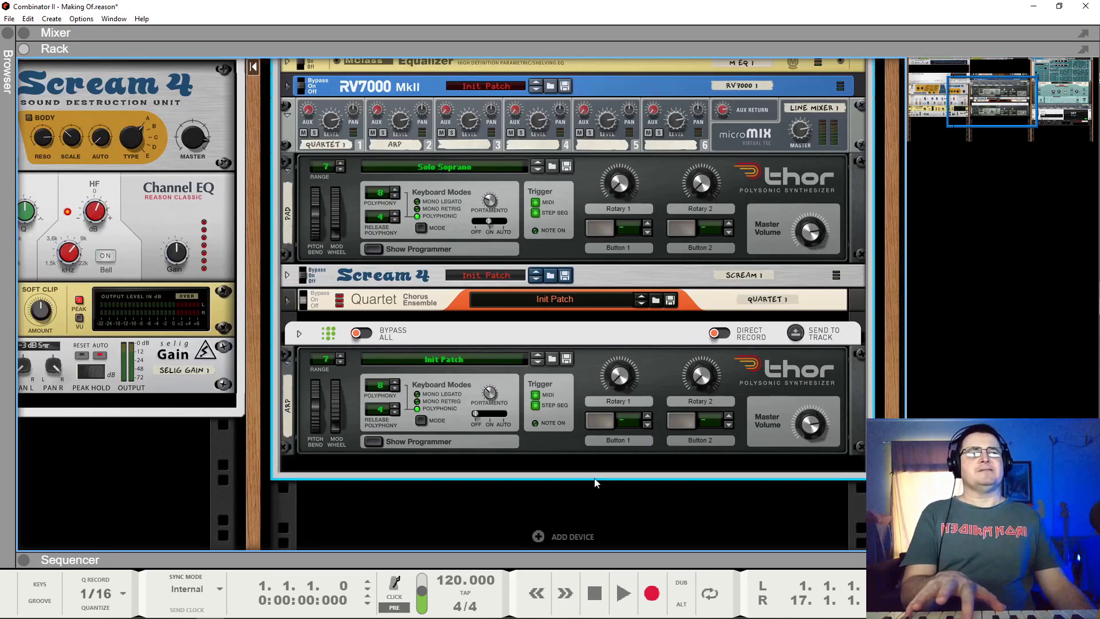
{"action": "scroll", "coordinate": [595, 483], "scroll_direction": "up", "scroll_amount": 8}
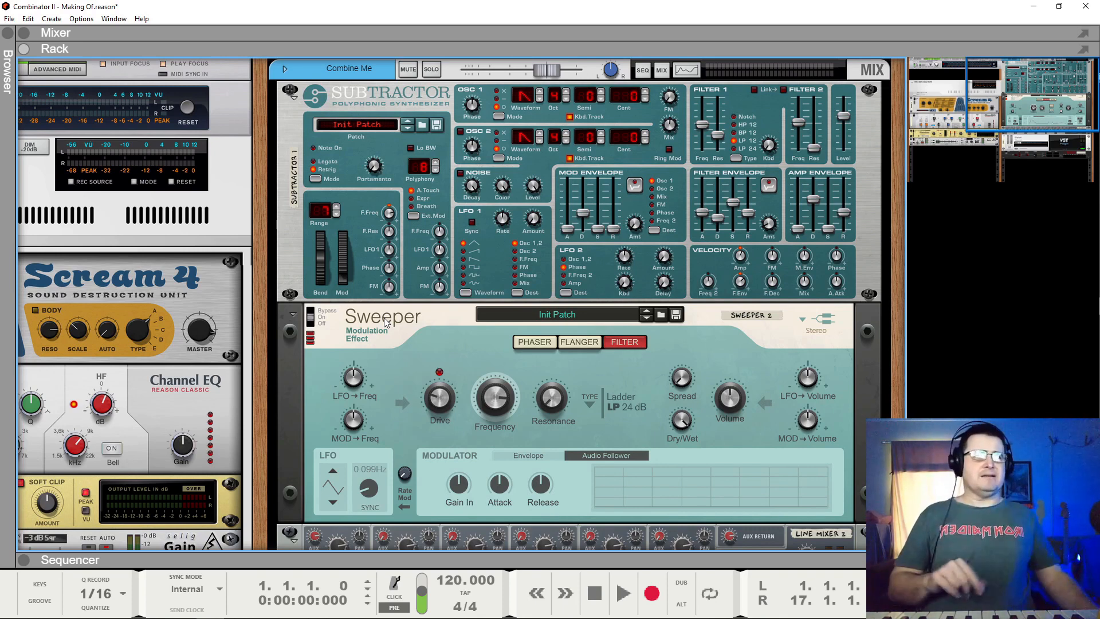
Create a new Combinator in the empty rack space below the Trimmer.
{"action": "left_click", "coordinate": [391, 337]}
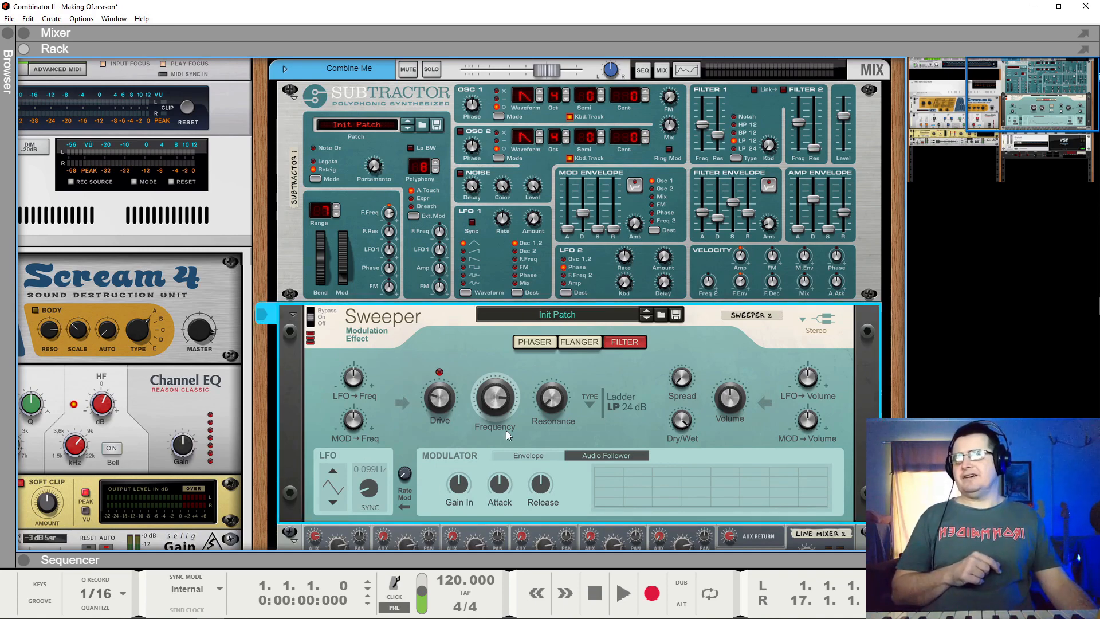
{"action": "mouse_move", "coordinate": [1025, 98]}
{"action": "left_mouse_down"}
{"action": "mouse_move", "coordinate": [990, 98]}
{"action": "mouse_move", "coordinate": [1023, 94]}
{"action": "mouse_move", "coordinate": [1031, 109]}
{"action": "mouse_move", "coordinate": [968, 104]}
{"action": "mouse_move", "coordinate": [1023, 102]}
{"action": "left_mouse_up"}
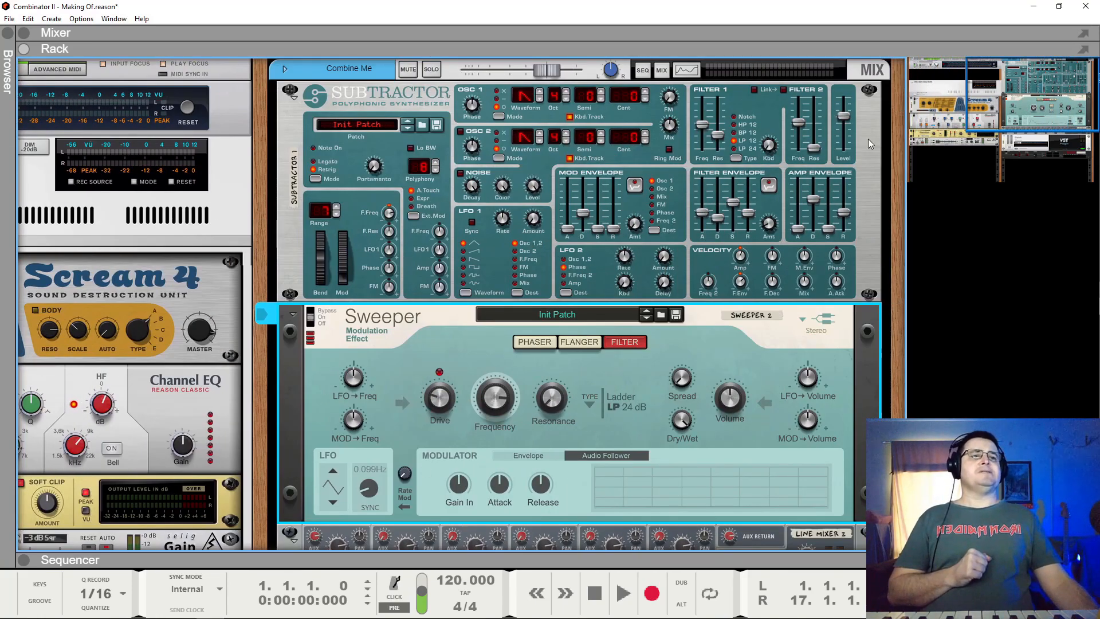
{"action": "scroll", "coordinate": [655, 318], "scroll_direction": "down", "scroll_amount": 5}
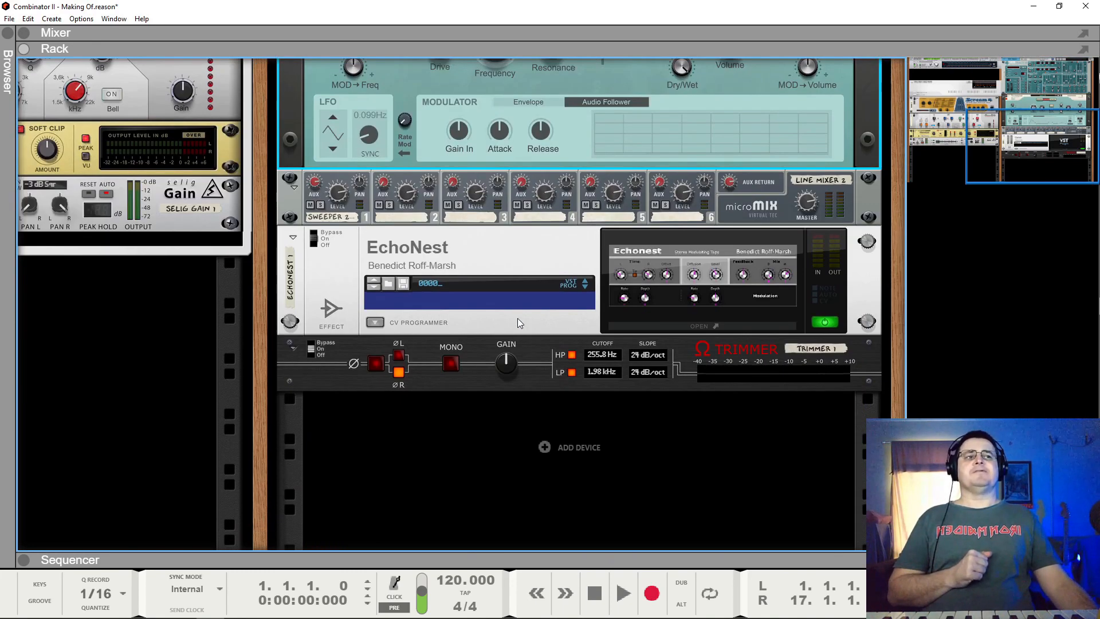
{"action": "right_click", "coordinate": [548, 452]}
{"action": "mouse_move", "coordinate": [630, 559]}
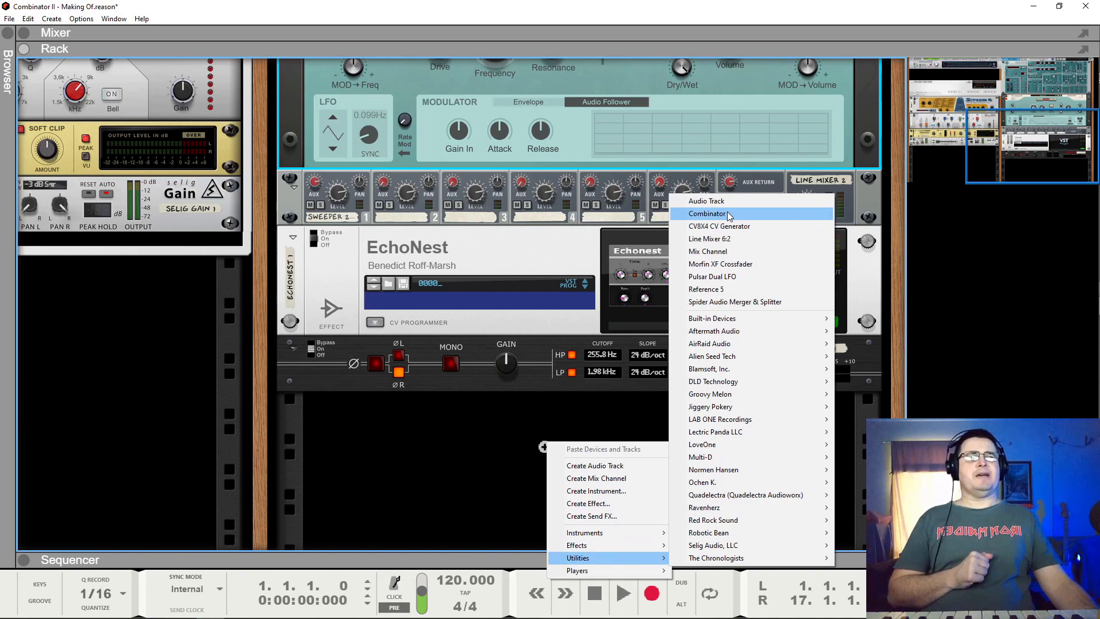
{"action": "left_click", "coordinate": [706, 214]}
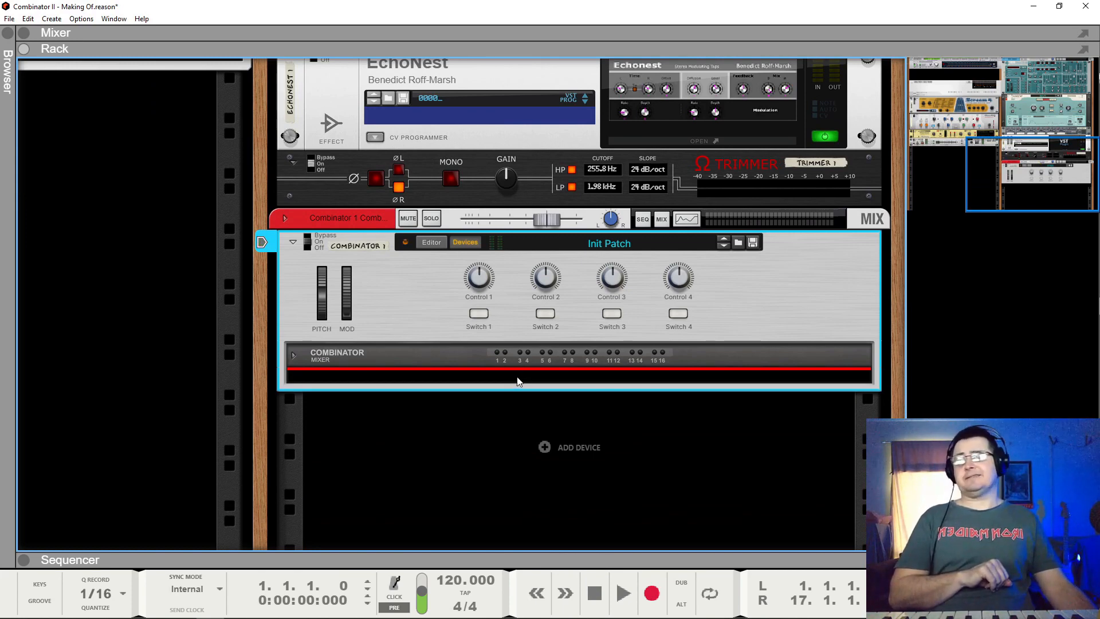
Unfold the new Combinator's internal mixer, inspect its channels, main volume and rear connections, and fold it back.
{"action": "left_click", "coordinate": [292, 355]}
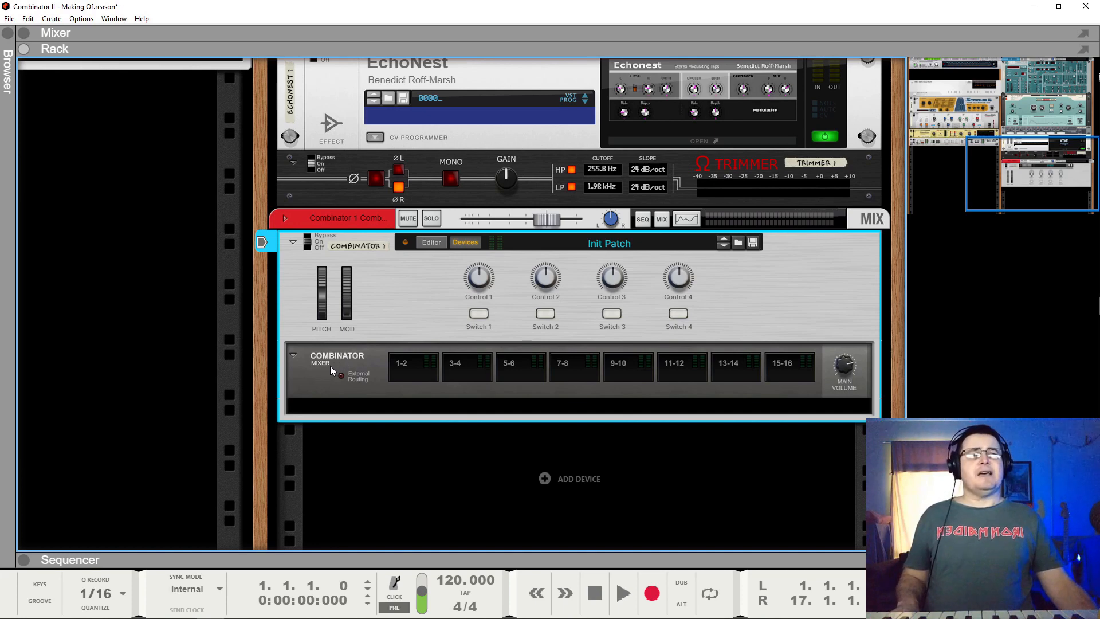
{"action": "key", "text": "Tab"}
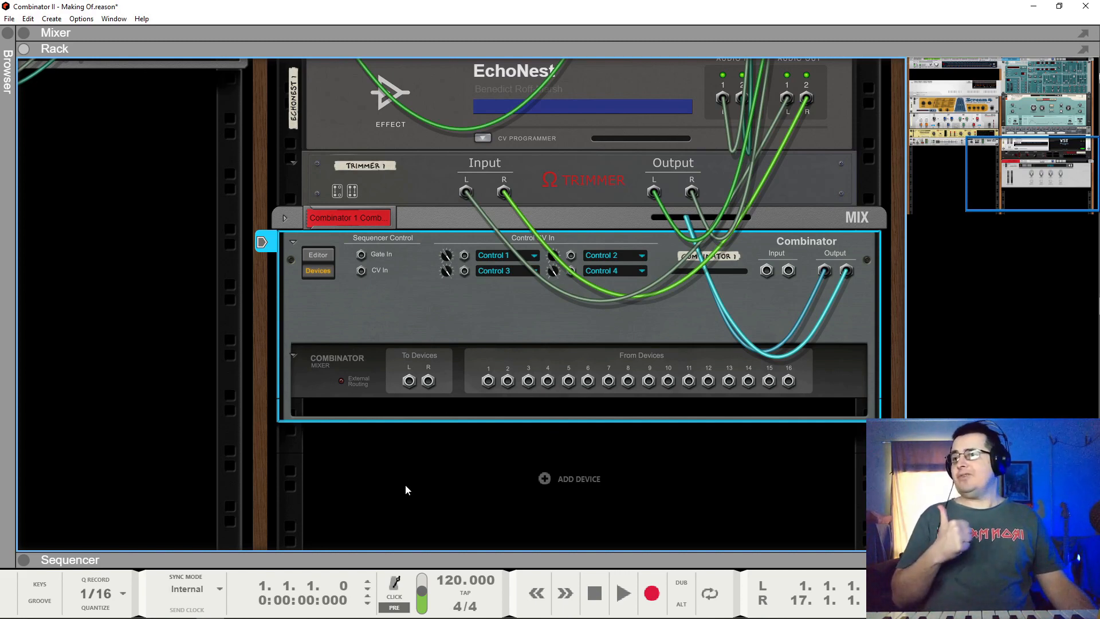
{"action": "key", "text": "Tab"}
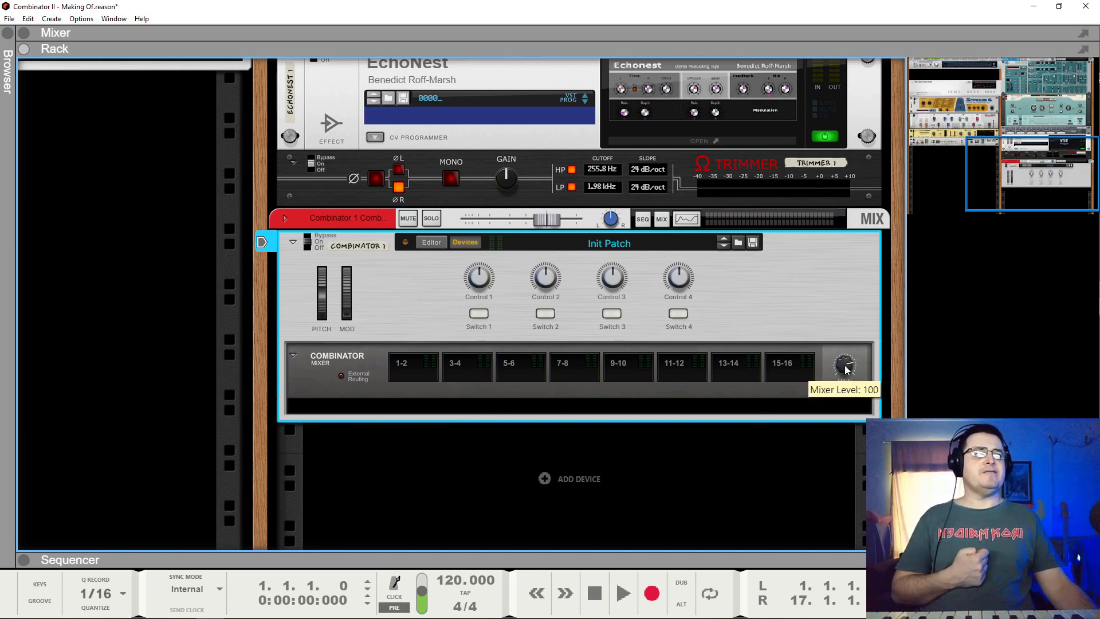
{"action": "mouse_move", "coordinate": [846, 366]}
{"action": "left_mouse_down"}
{"action": "mouse_move", "coordinate": [849, 409]}
{"action": "mouse_move", "coordinate": [847, 371]}
{"action": "left_mouse_up"}
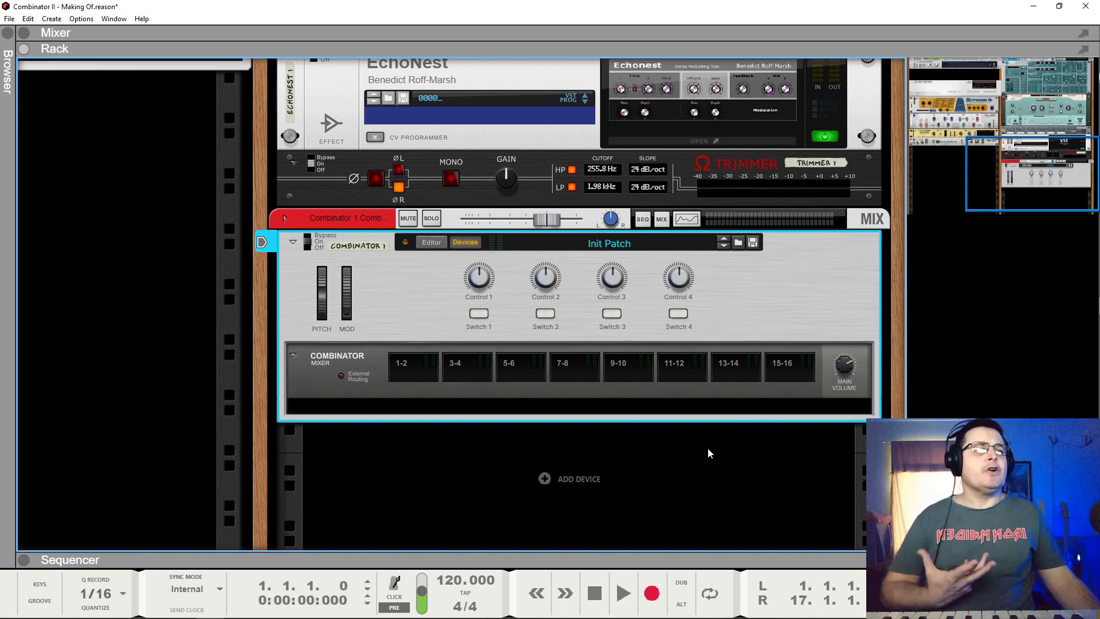
{"action": "left_click", "coordinate": [293, 355]}
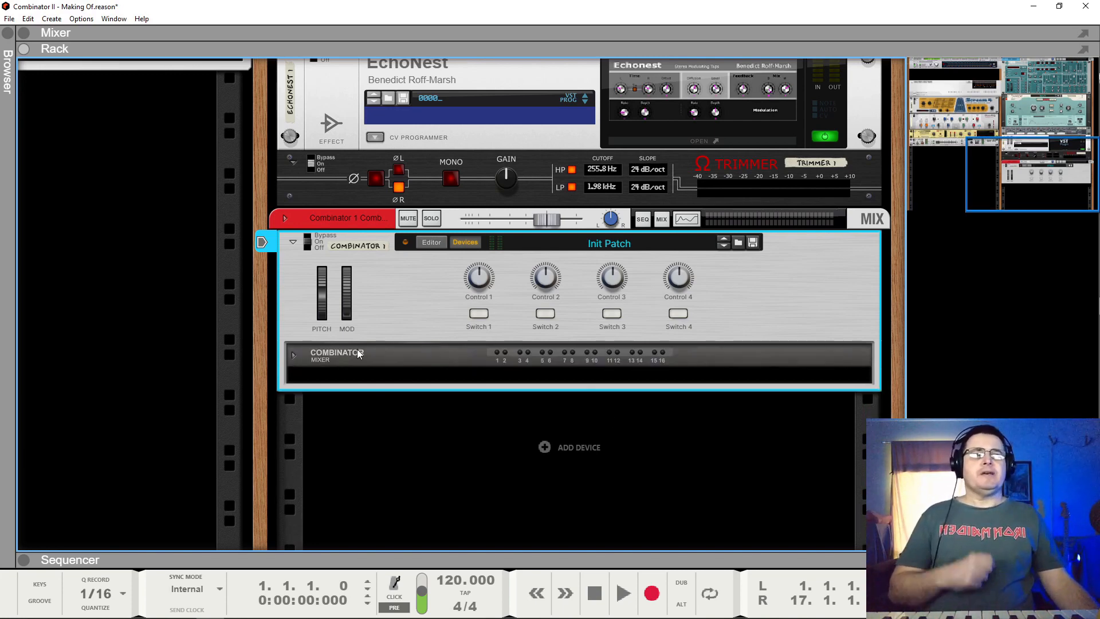
Add a SubTractor Analog Synthesizer inside the empty Combinator.
{"action": "right_click", "coordinate": [373, 379]}
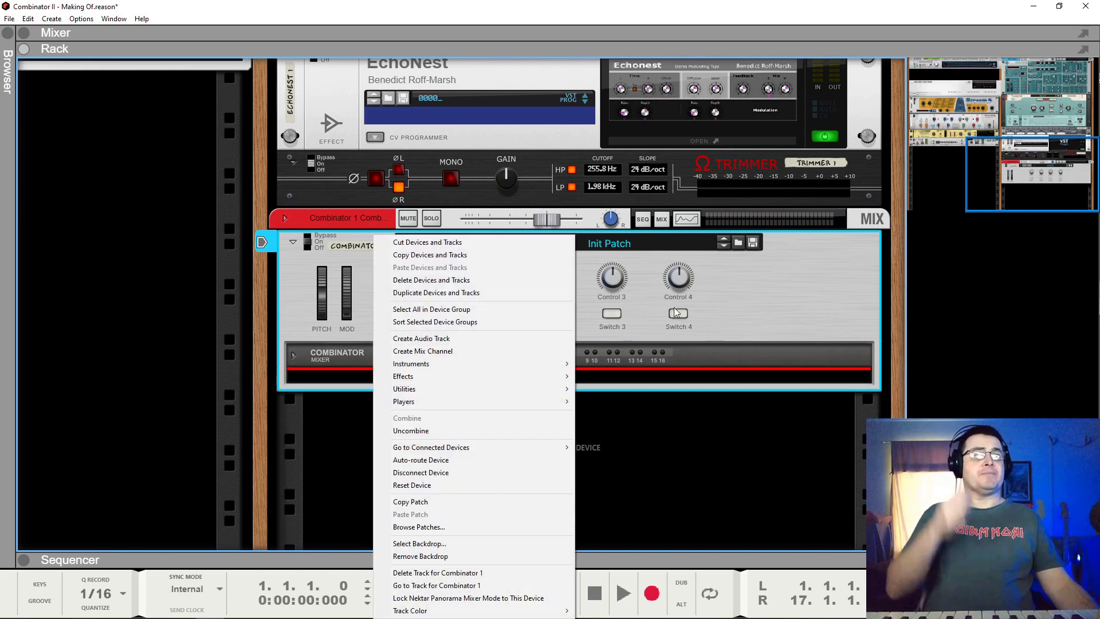
{"action": "left_click", "coordinate": [740, 288]}
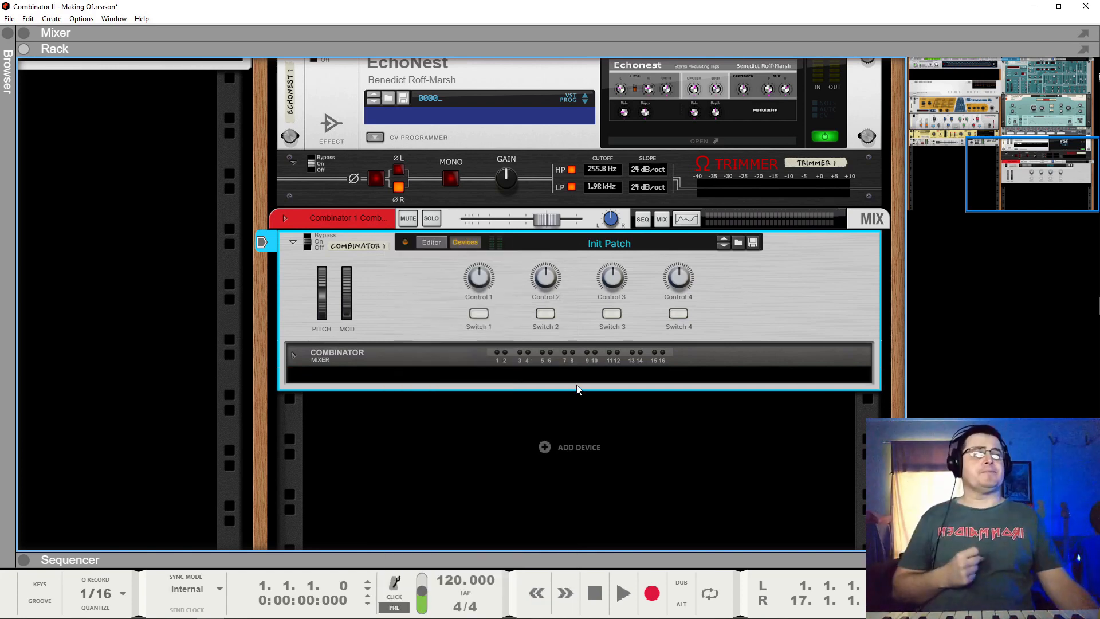
{"action": "right_click", "coordinate": [570, 380]}
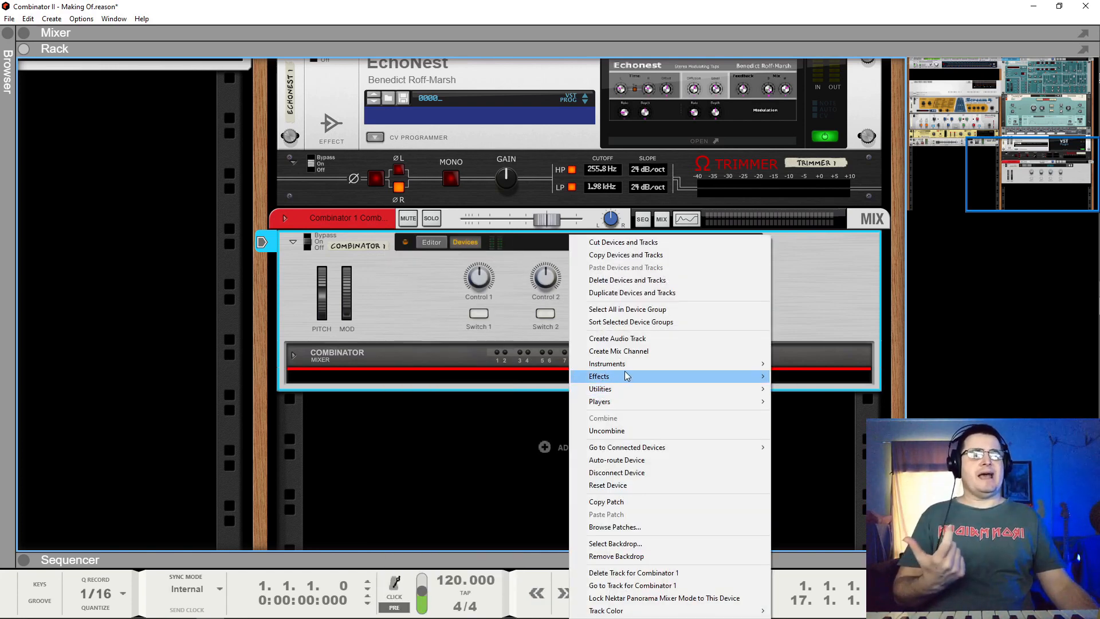
{"action": "mouse_move", "coordinate": [627, 365]}
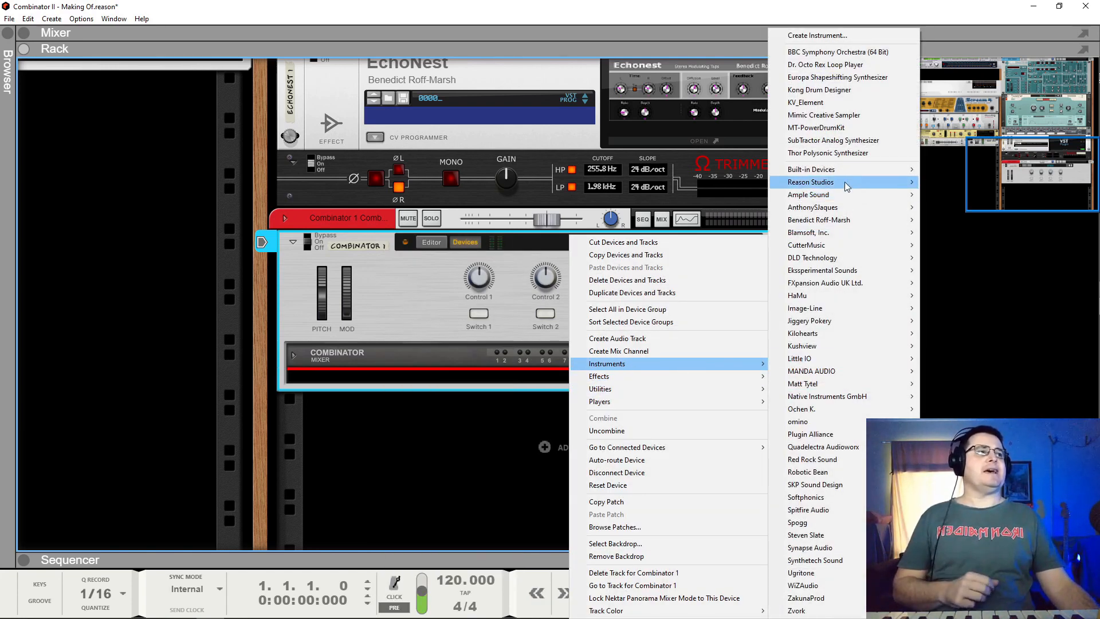
{"action": "left_click", "coordinate": [832, 140]}
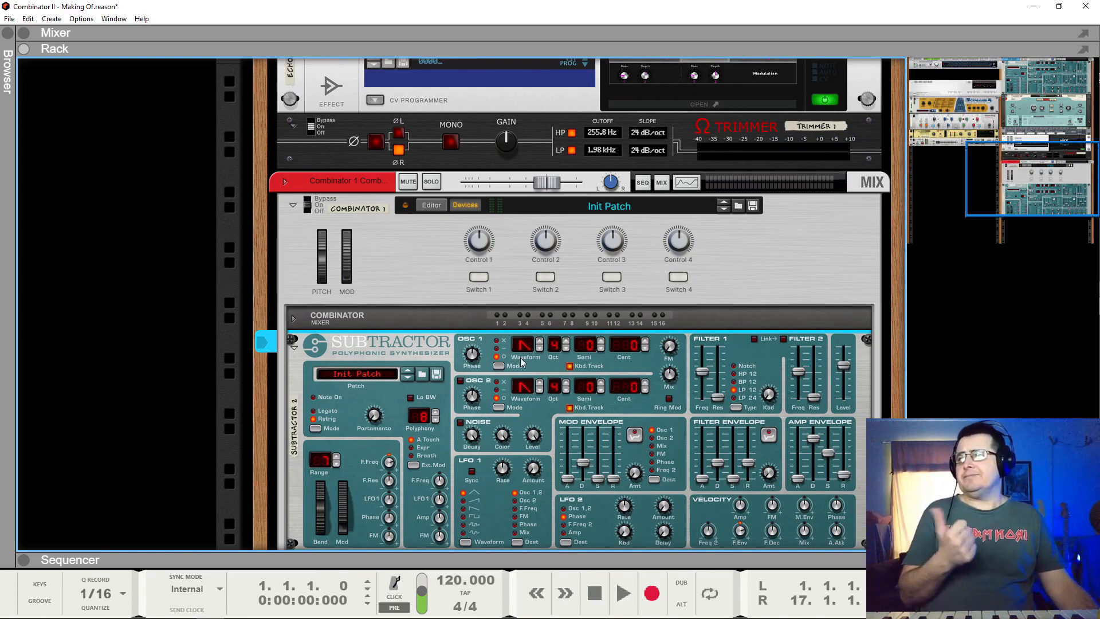
Add a Scream 4 Distortion below the SubTractor inside the Combinator.
{"action": "scroll", "coordinate": [524, 361], "scroll_direction": "down", "scroll_amount": 4}
{"action": "right_click", "coordinate": [586, 370]}
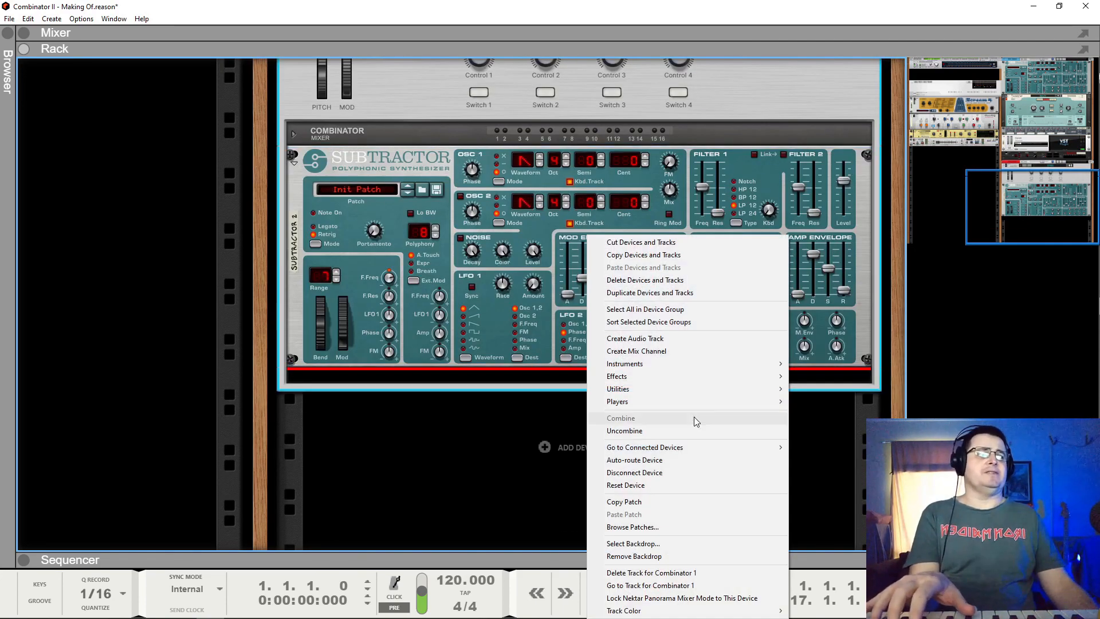
{"action": "mouse_move", "coordinate": [738, 377]}
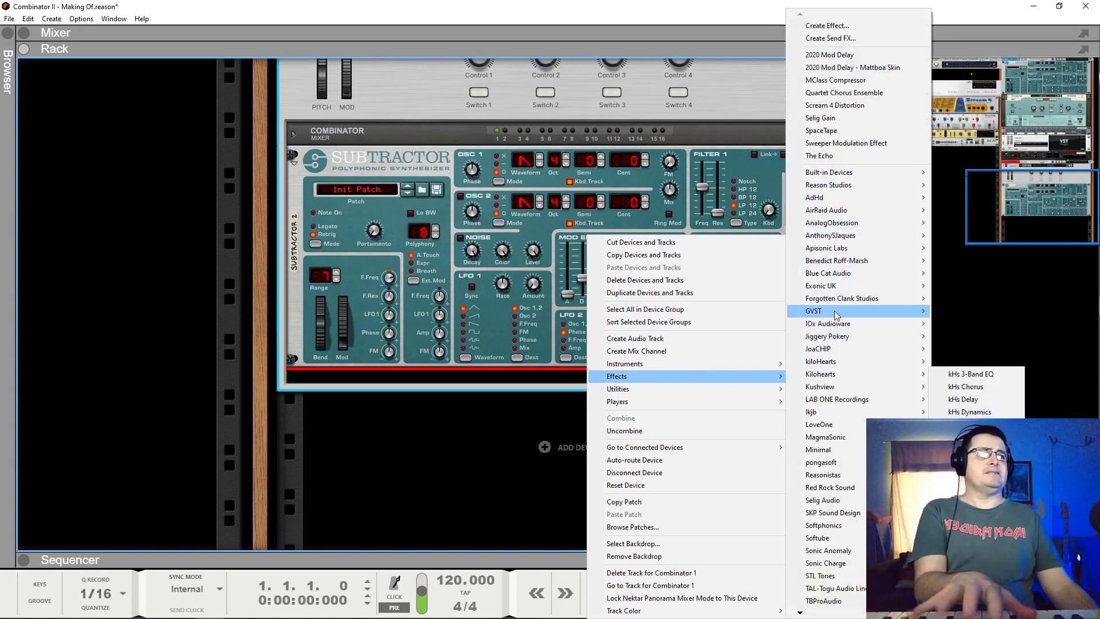
{"action": "mouse_move", "coordinate": [868, 262]}
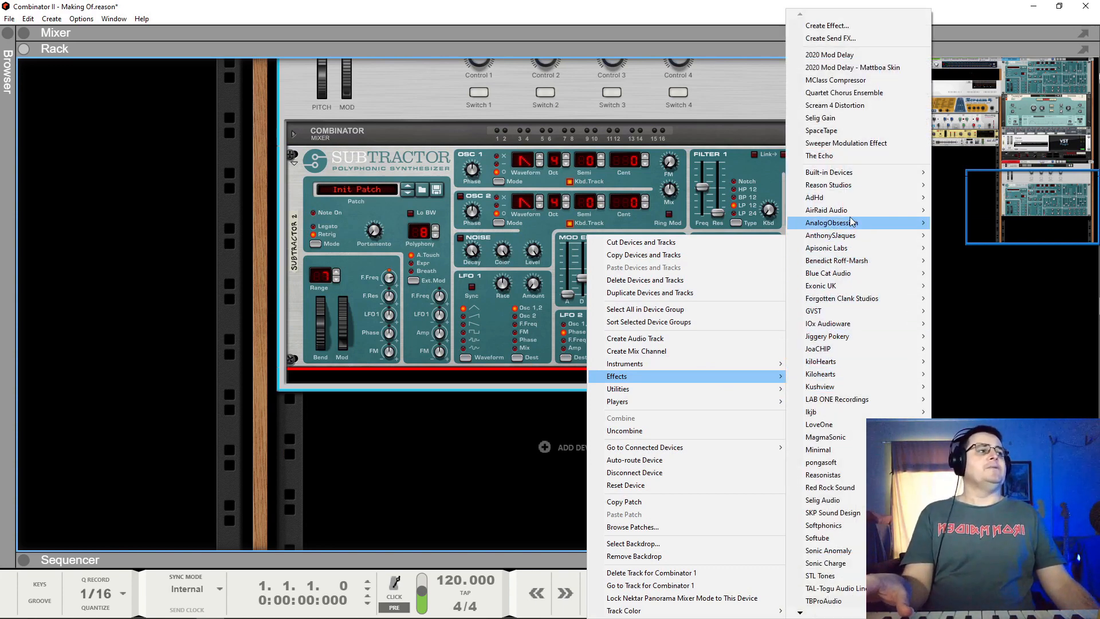
{"action": "mouse_move", "coordinate": [851, 211]}
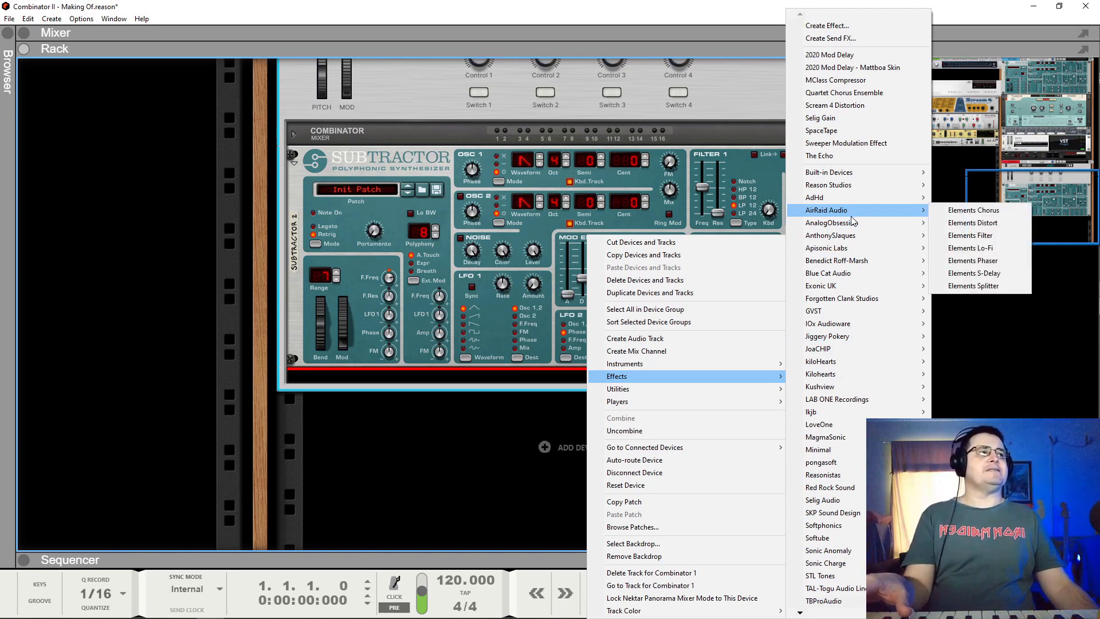
{"action": "left_click", "coordinate": [842, 105]}
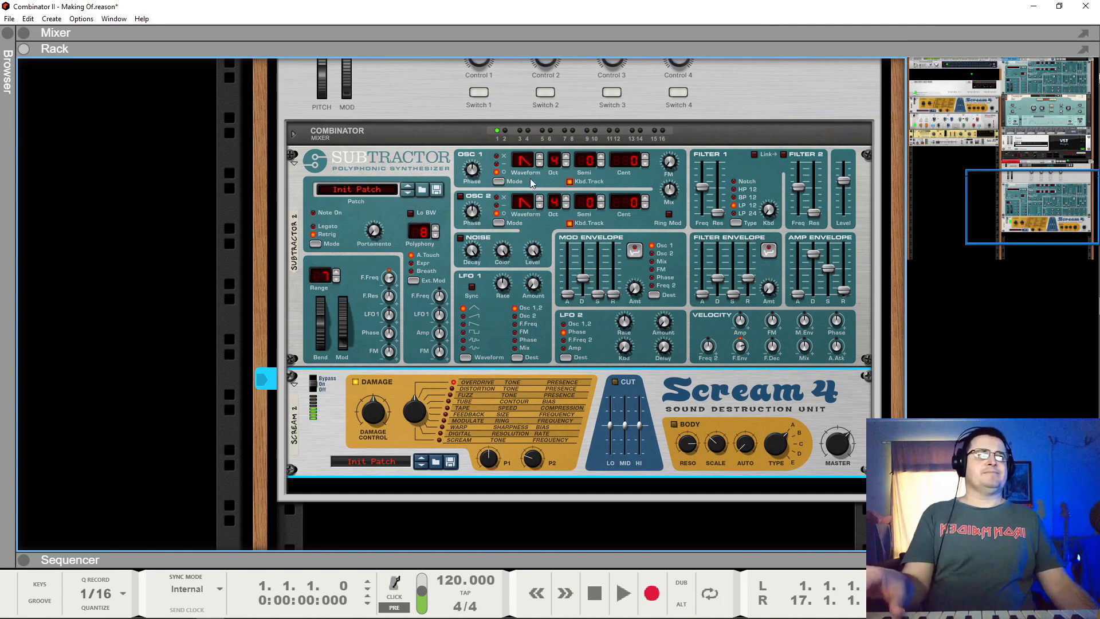
Set the SubTractor's Osc 1 octave to 3, switch Filter 1 to LP 24, and lower its frequency slightly.
{"action": "left_click_drag", "start_coordinate": [553, 161], "coordinate": [557, 177]}
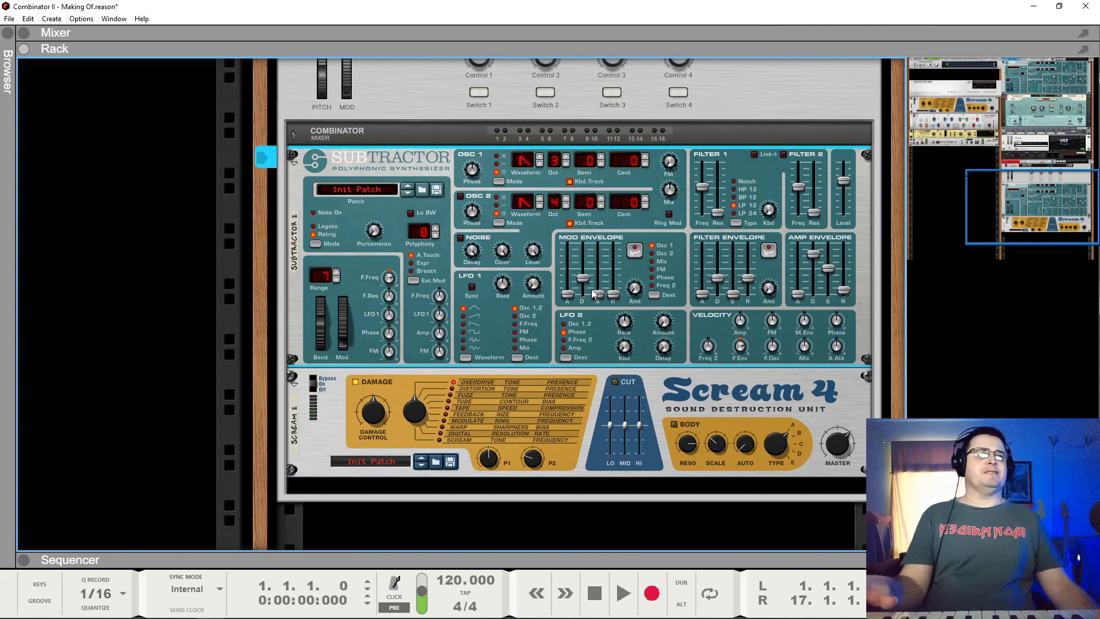
{"action": "left_click", "coordinate": [735, 225]}
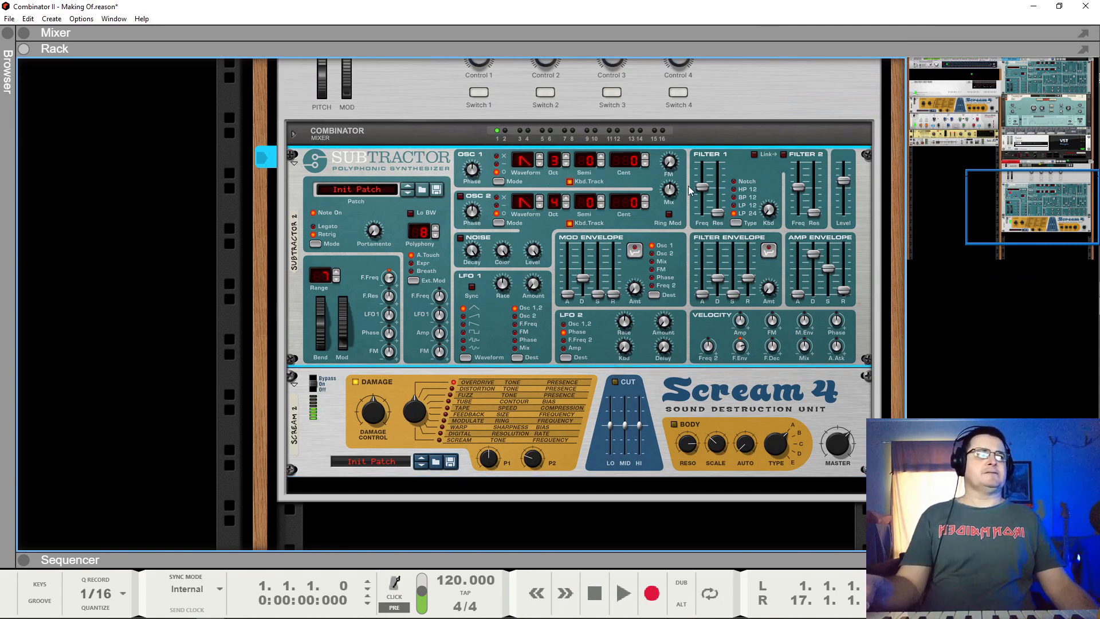
{"action": "left_click_drag", "start_coordinate": [702, 188], "coordinate": [703, 195]}
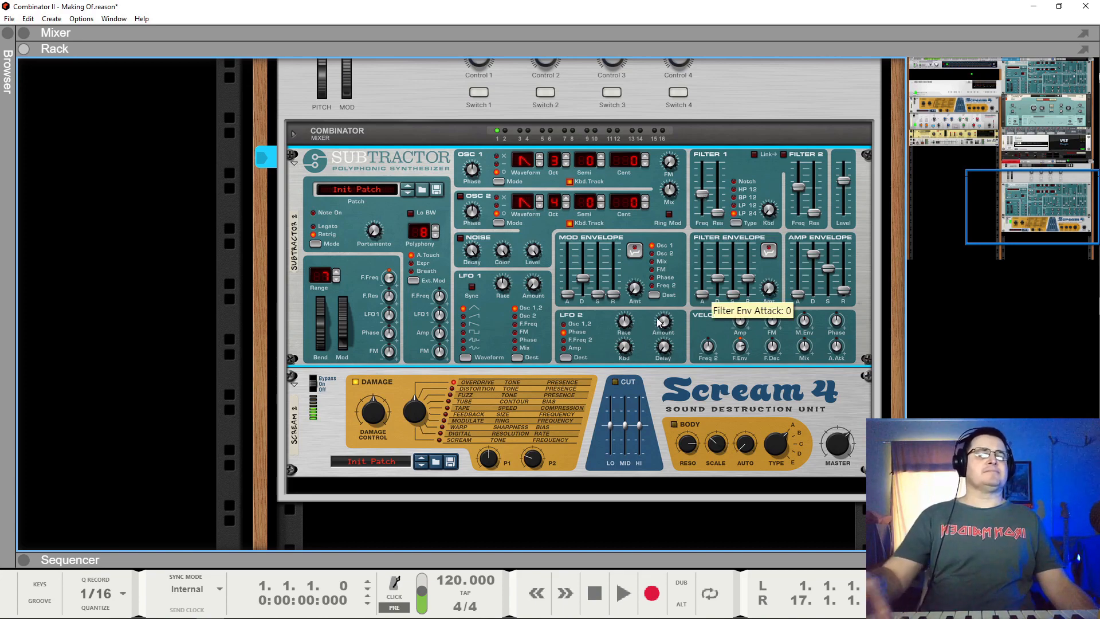
Add The Echo below the folded Scream 4 in the Combinator, with a reduced dry/wet mix and its filter on.
{"action": "left_click", "coordinate": [294, 383]}
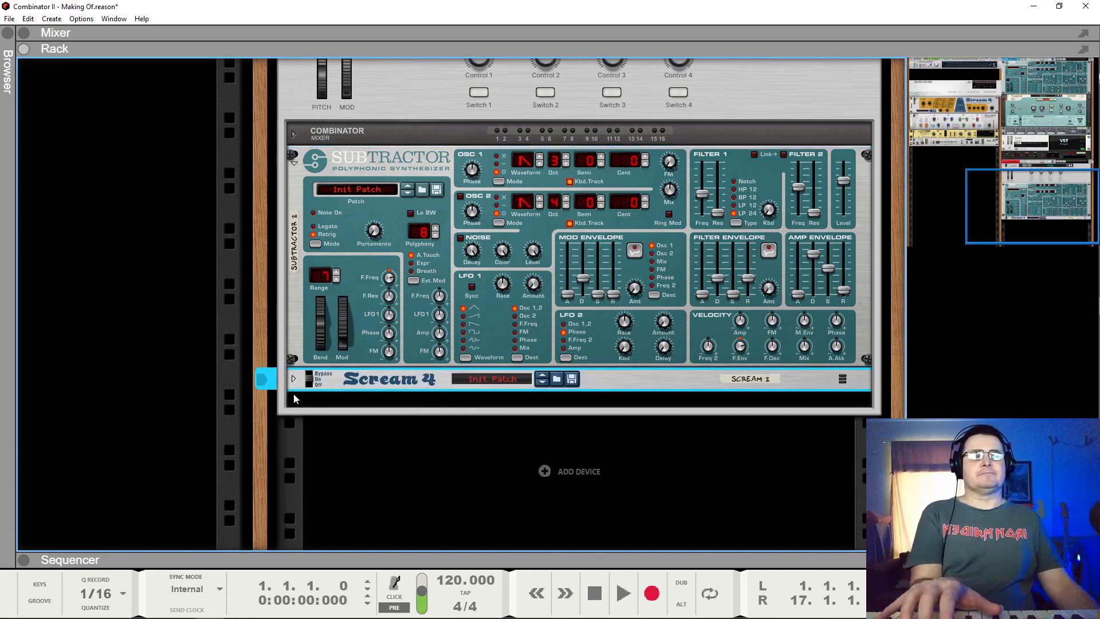
{"action": "right_click", "coordinate": [459, 395]}
{"action": "mouse_move", "coordinate": [597, 153]}
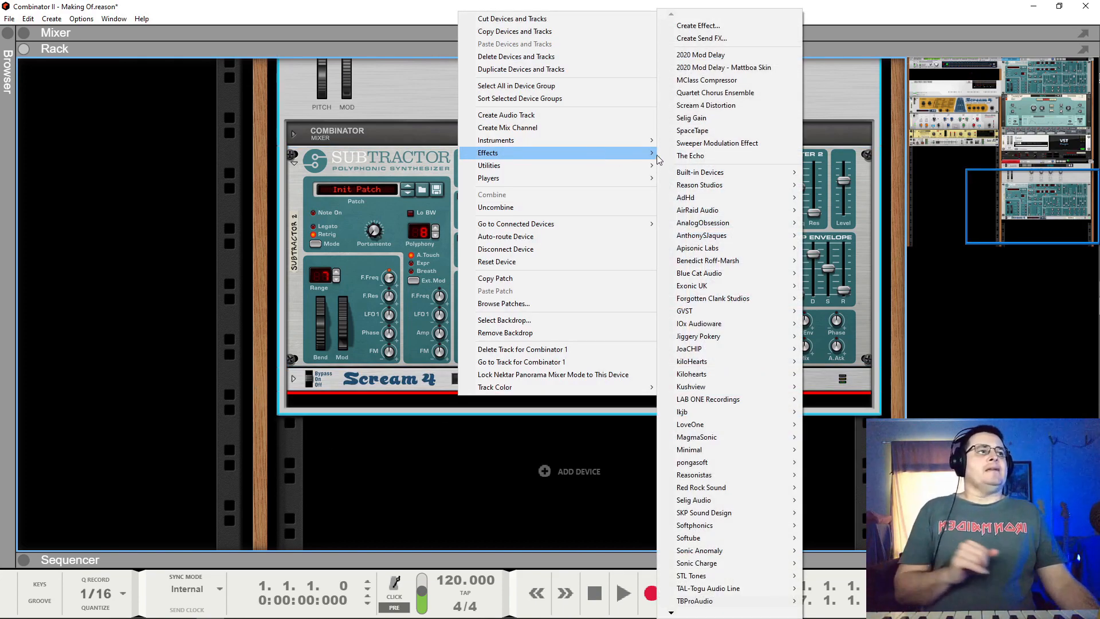
{"action": "left_click", "coordinate": [667, 157]}
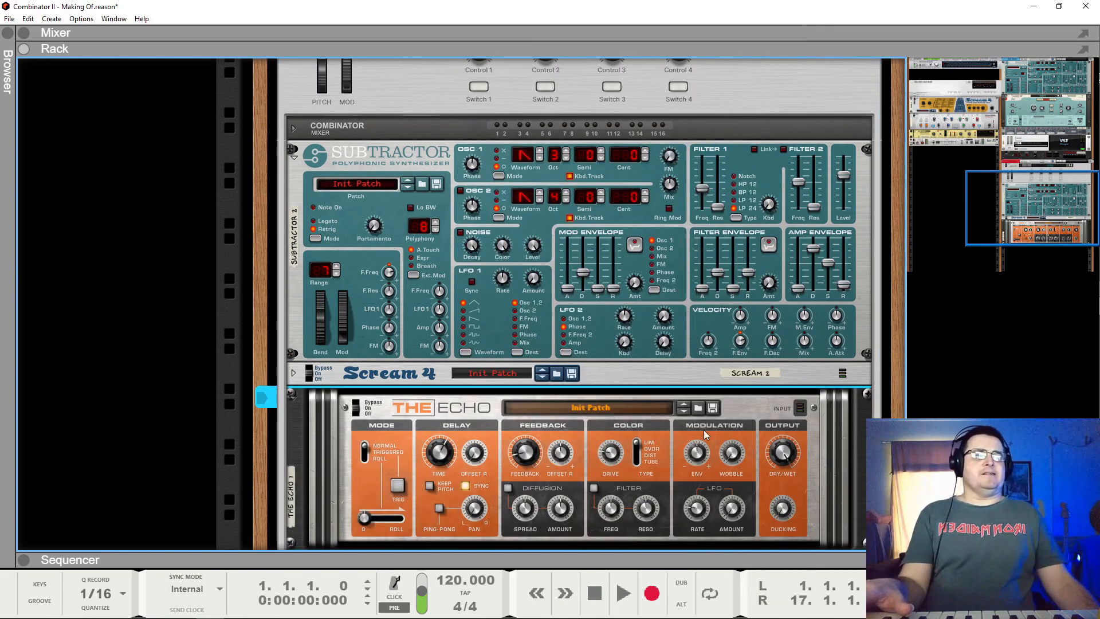
{"action": "left_click_drag", "start_coordinate": [783, 472], "coordinate": [782, 455]}
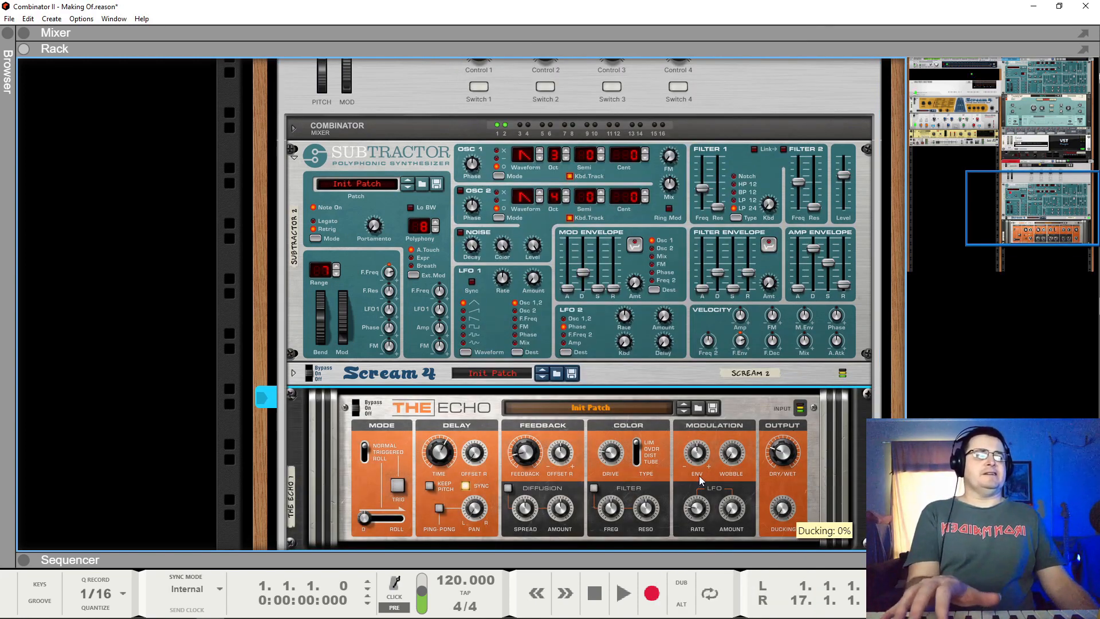
{"action": "left_click", "coordinate": [593, 489]}
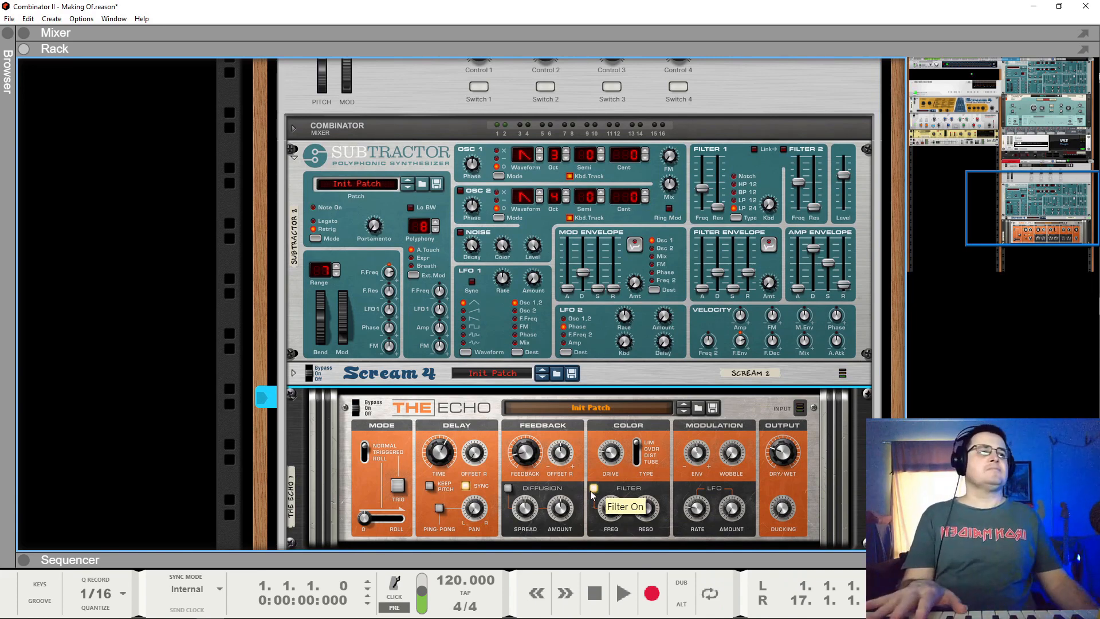
Show the save dialog for the Combinator's patch and close it without saving.
{"action": "scroll", "coordinate": [682, 510], "scroll_direction": "up", "scroll_amount": 8}
{"action": "scroll", "coordinate": [683, 511], "scroll_direction": "down", "scroll_amount": 4}
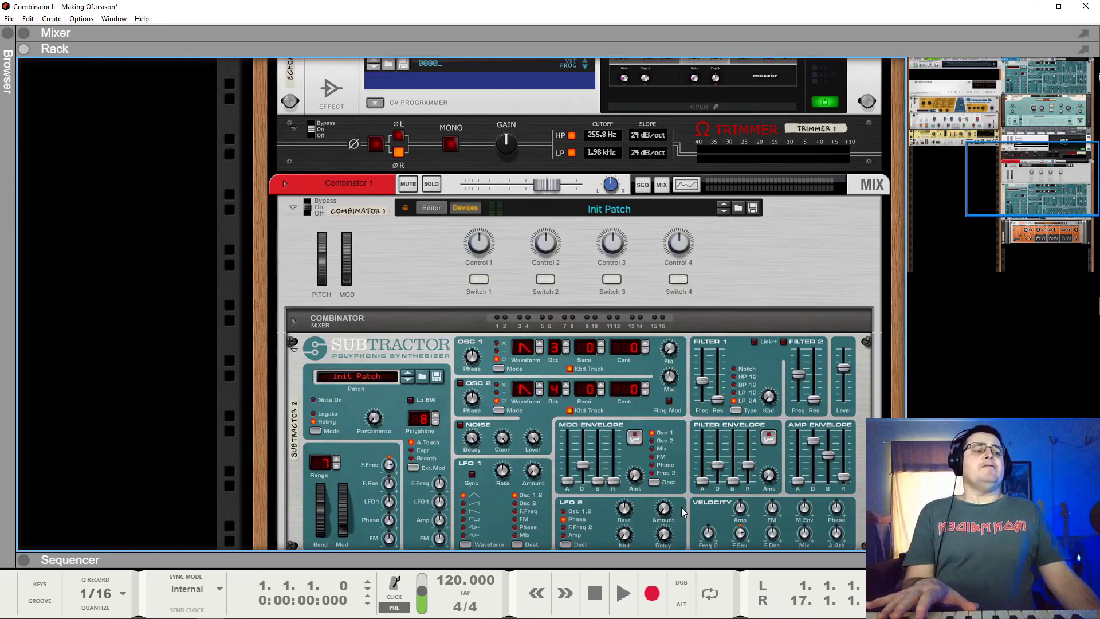
{"action": "left_click", "coordinate": [753, 208]}
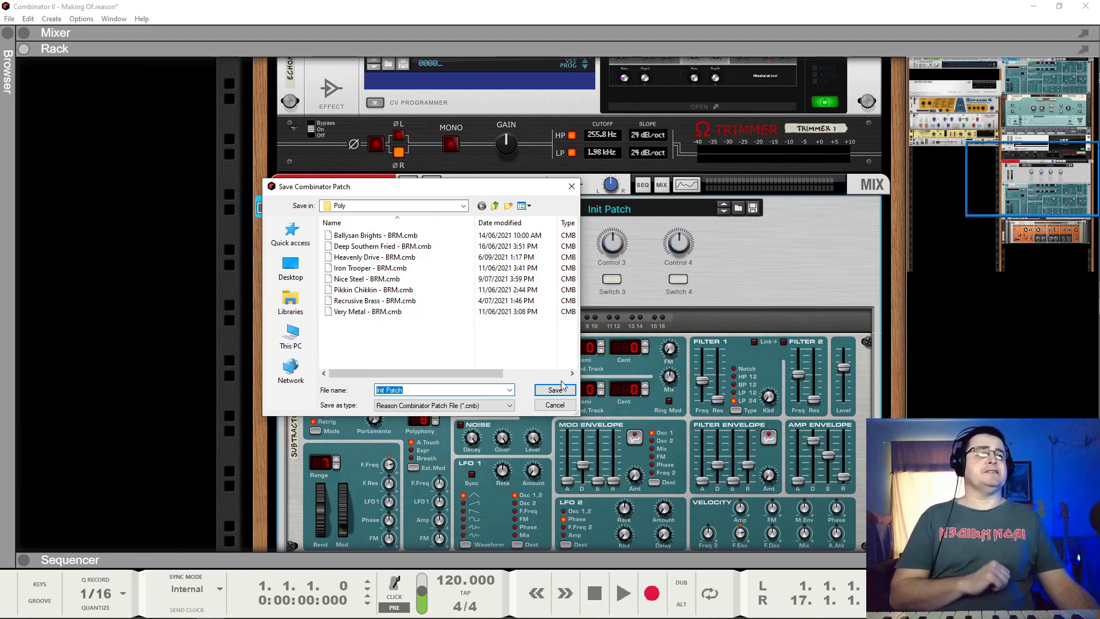
{"action": "left_click", "coordinate": [555, 405]}
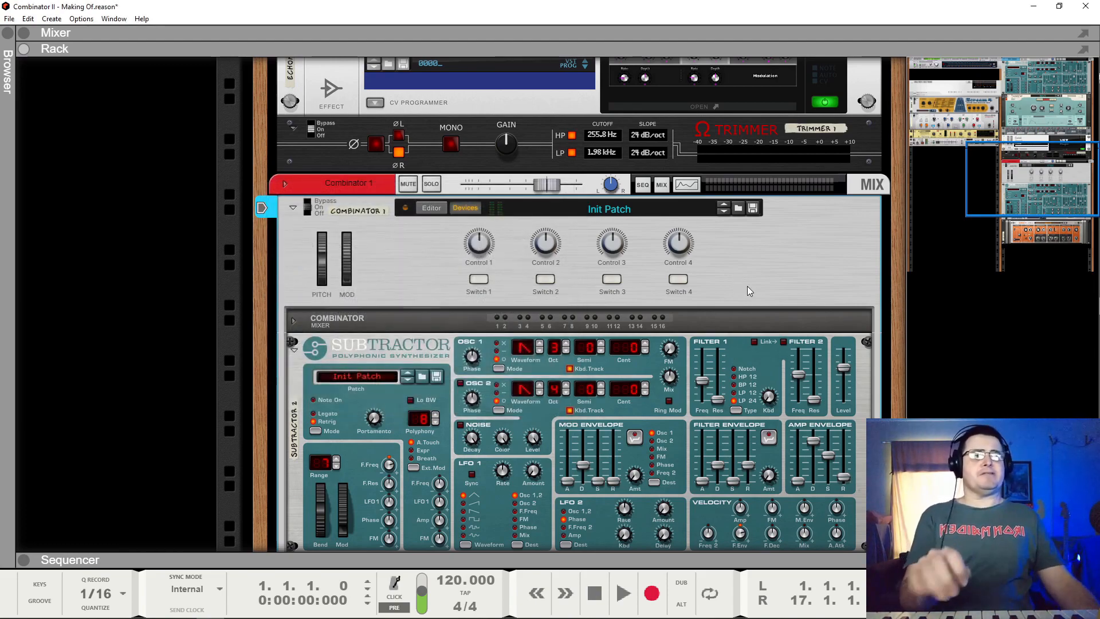
Look over the new Combinator's chain of devices and hide them.
{"action": "scroll", "coordinate": [751, 389], "scroll_direction": "down", "scroll_amount": 4}
{"action": "scroll", "coordinate": [724, 478], "scroll_direction": "up", "scroll_amount": 5}
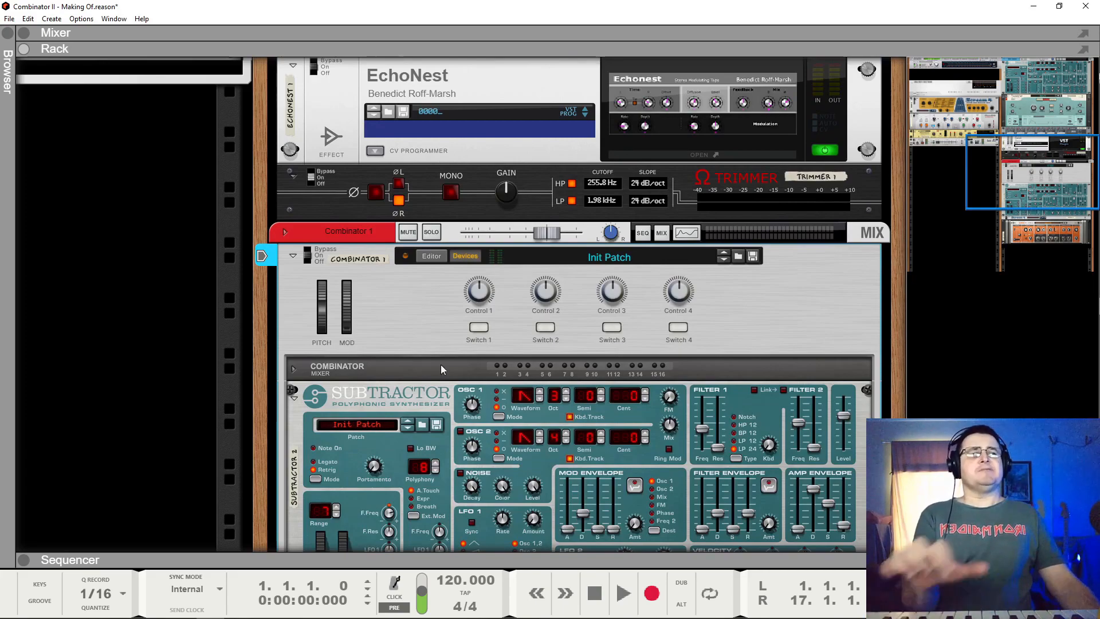
{"action": "scroll", "coordinate": [470, 378], "scroll_direction": "down", "scroll_amount": 3}
{"action": "scroll", "coordinate": [515, 401], "scroll_direction": "up", "scroll_amount": 2}
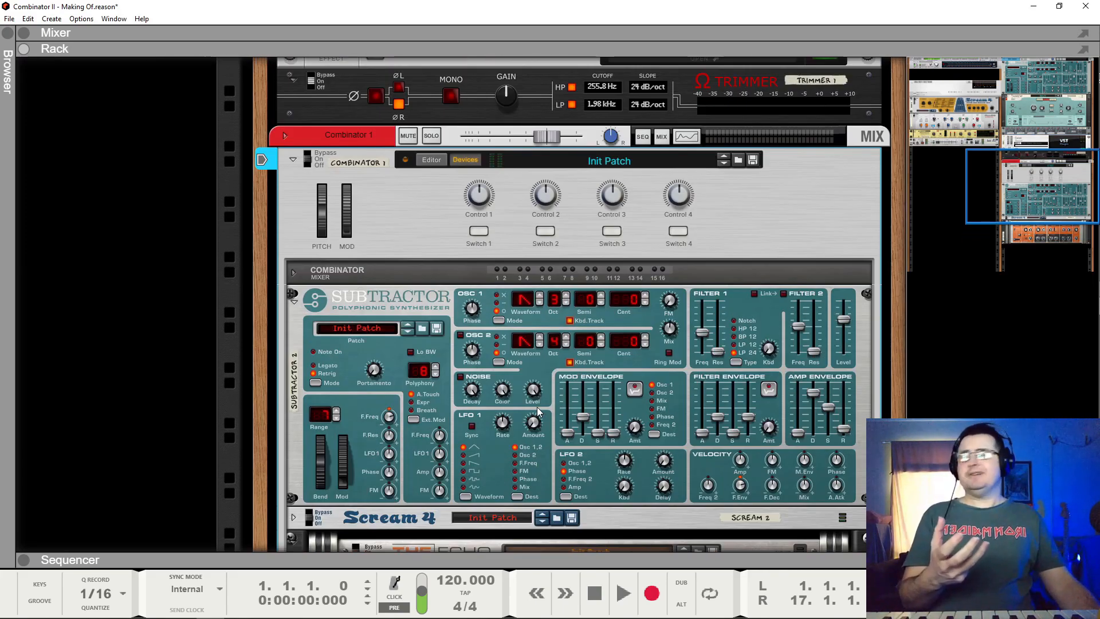
{"action": "scroll", "coordinate": [540, 409], "scroll_direction": "down", "scroll_amount": 3}
{"action": "scroll", "coordinate": [544, 403], "scroll_direction": "up", "scroll_amount": 4}
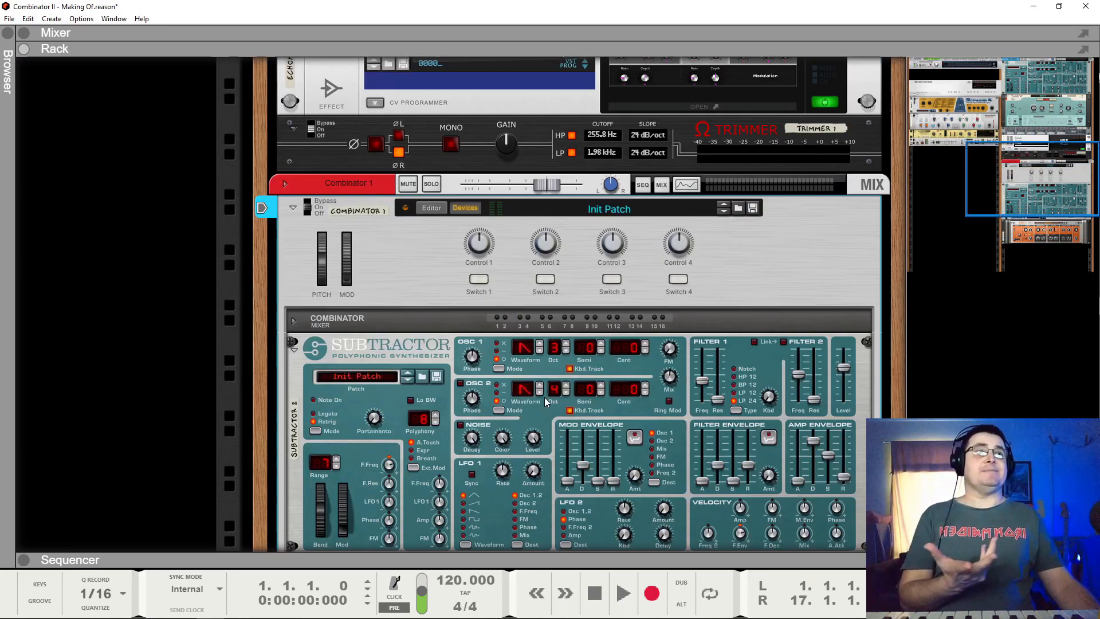
{"action": "scroll", "coordinate": [546, 401], "scroll_direction": "up", "scroll_amount": 1}
{"action": "left_click", "coordinate": [464, 254]}
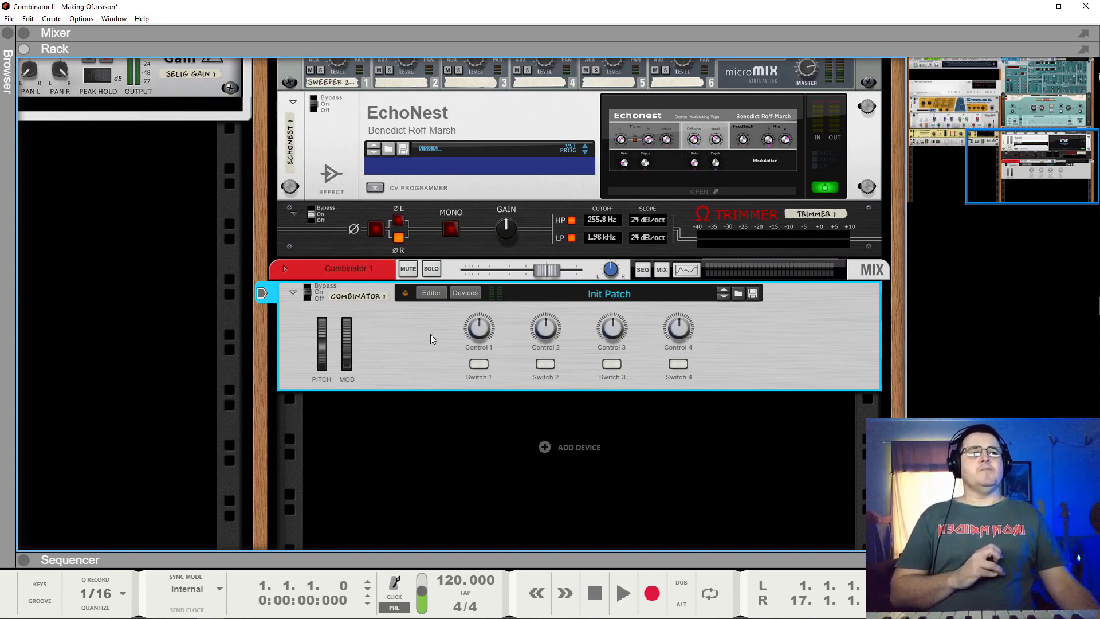
Show the Combinator's devices and look over its SubTractor, Scream 4 and The Echo.
{"action": "left_click", "coordinate": [470, 294]}
{"action": "scroll", "coordinate": [504, 392], "scroll_direction": "down", "scroll_amount": 5}
{"action": "scroll", "coordinate": [513, 393], "scroll_direction": "up", "scroll_amount": 8}
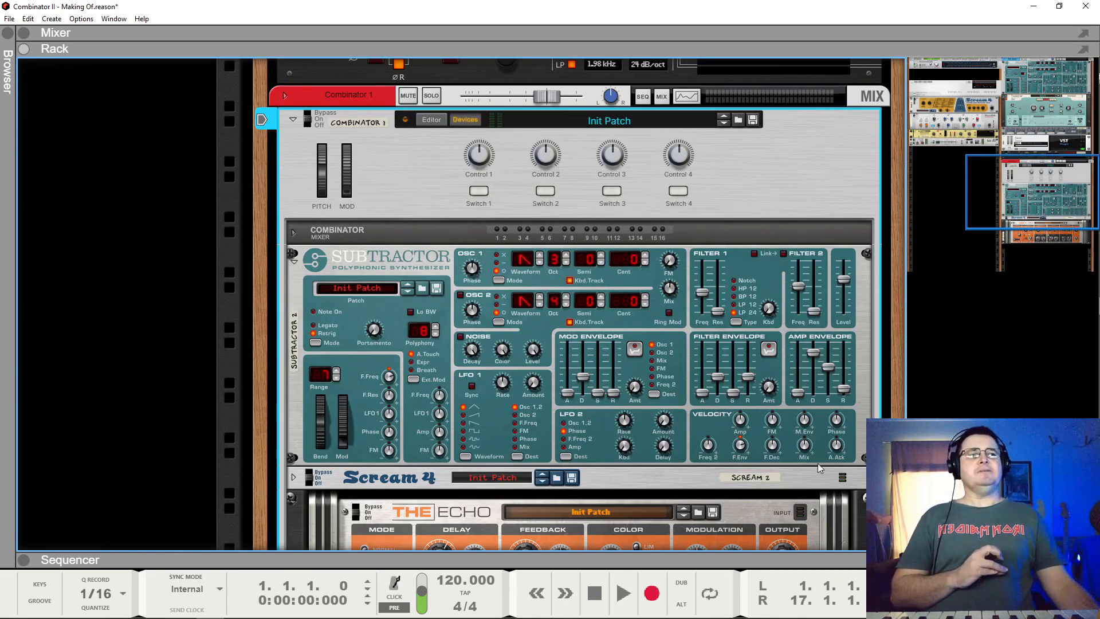
{"action": "scroll", "coordinate": [820, 454], "scroll_direction": "down", "scroll_amount": 4}
{"action": "scroll", "coordinate": [820, 454], "scroll_direction": "down", "scroll_amount": 1}
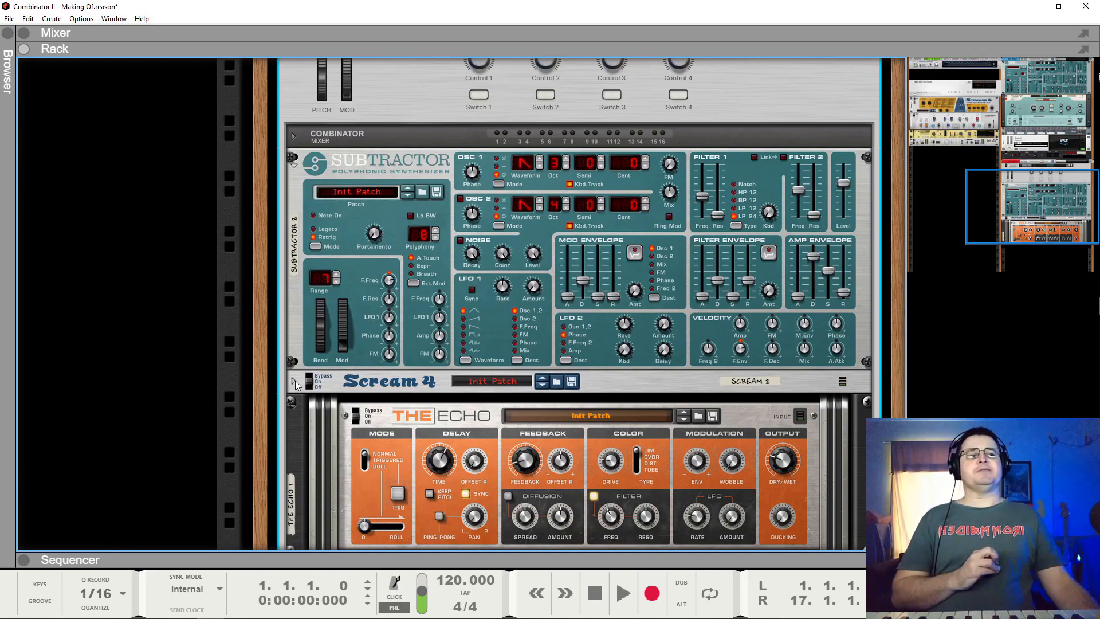
{"action": "scroll", "coordinate": [292, 408], "scroll_direction": "up", "scroll_amount": 3}
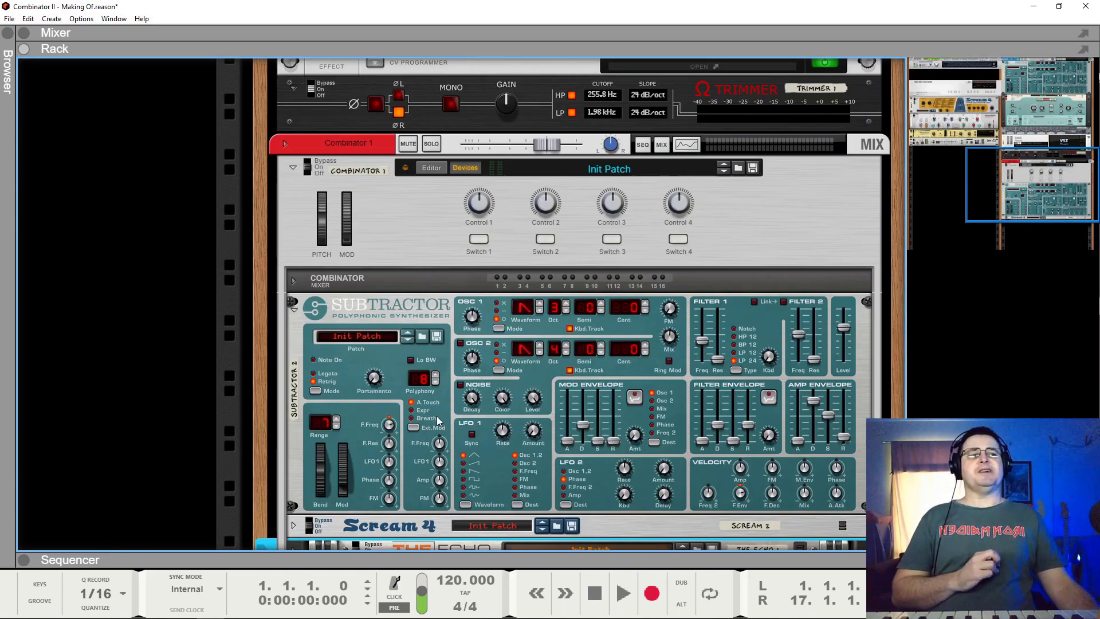
Uncombine Combinator 1 so its SubTractor, Scream 4 and The Echo stand on their own in the rack.
{"action": "right_click", "coordinate": [724, 201]}
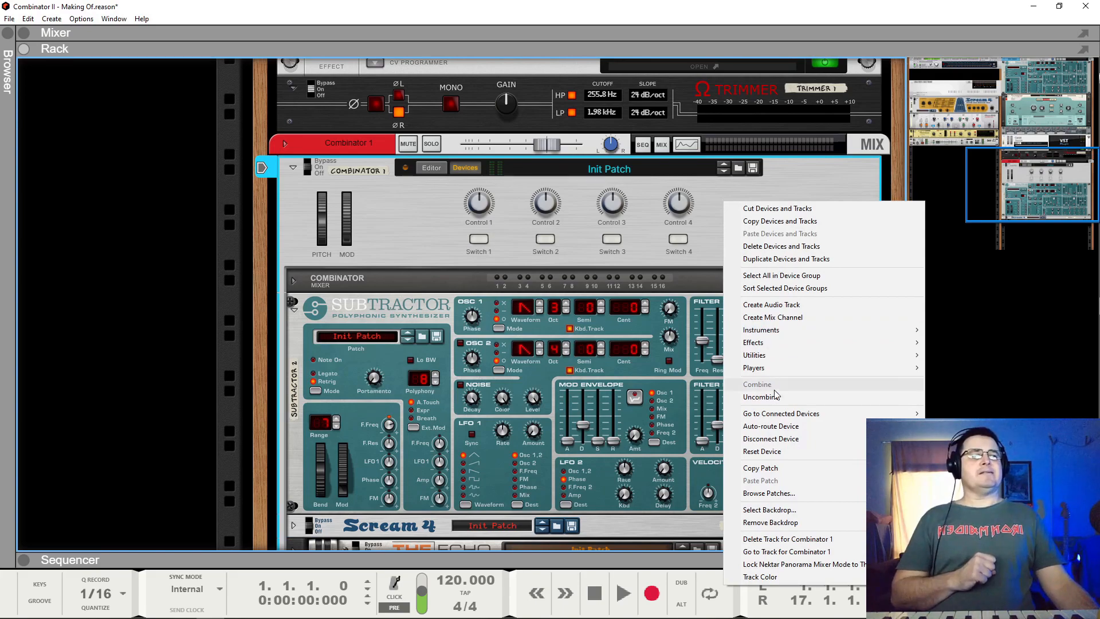
{"action": "left_click", "coordinate": [759, 397]}
{"action": "scroll", "coordinate": [515, 488], "scroll_direction": "down", "scroll_amount": 4}
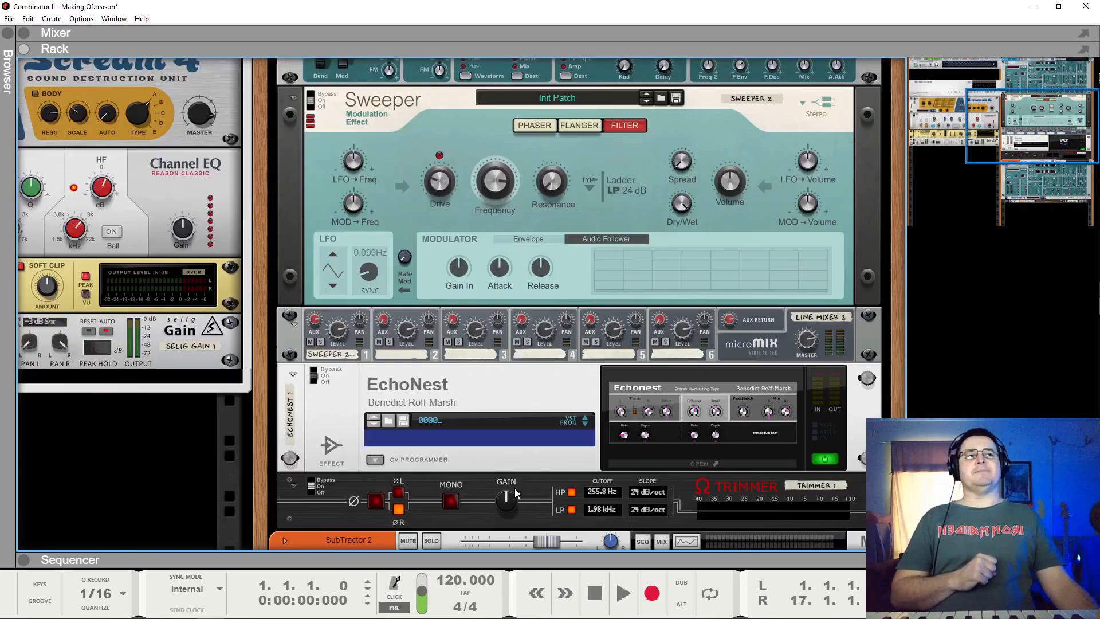
{"action": "scroll", "coordinate": [515, 488], "scroll_direction": "down", "scroll_amount": 6}
{"action": "scroll", "coordinate": [518, 458], "scroll_direction": "up", "scroll_amount": 3}
Delete the SubTractor 2 mix channel together with its SubTractor, Scream 4 and The Echo.
{"action": "left_click", "coordinate": [362, 321]}
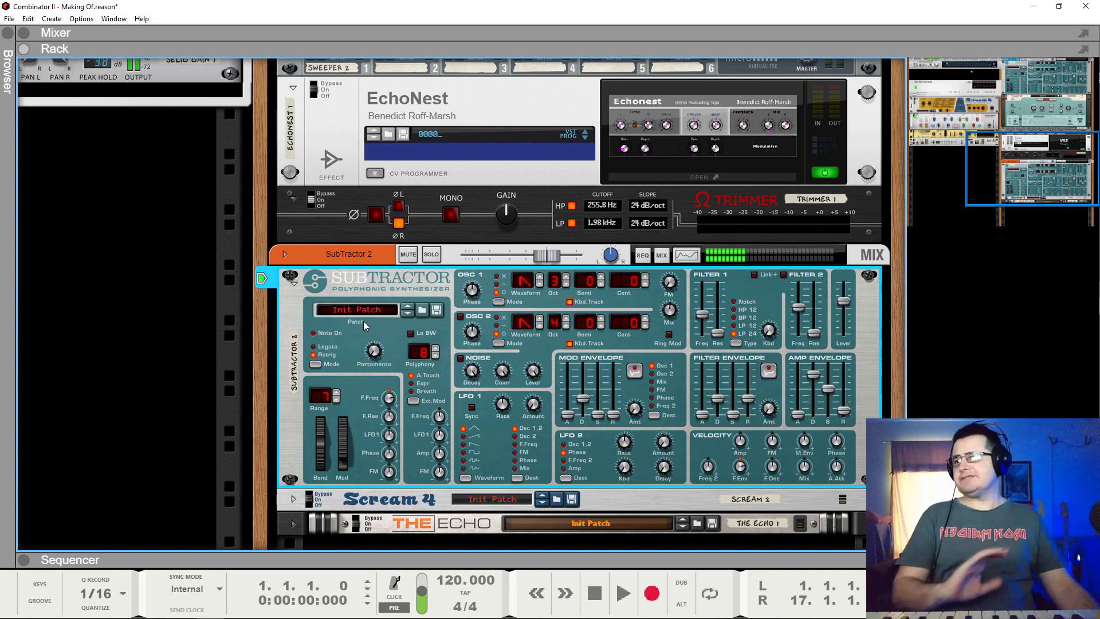
{"action": "left_click", "coordinate": [356, 255]}
{"action": "key", "text": "ctrl+Delete"}
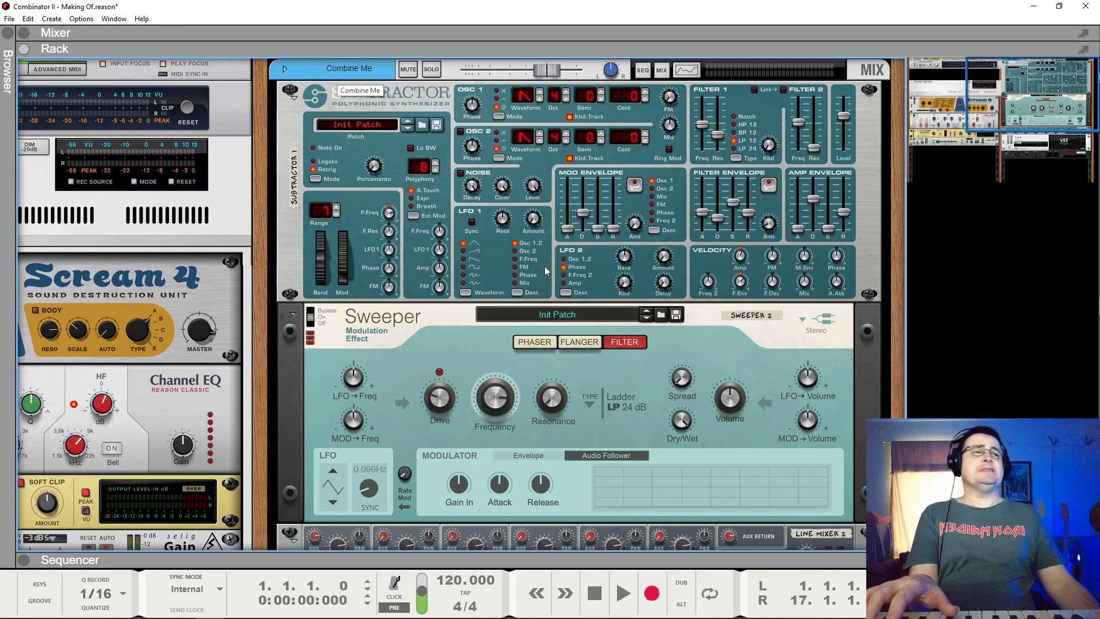
Combine all devices under the Combine Me channel, from the SubTractor through the Trimmer, into one Combinator.
{"action": "scroll", "coordinate": [546, 271], "scroll_direction": "down", "scroll_amount": 5}
{"action": "scroll", "coordinate": [562, 329], "scroll_direction": "up", "scroll_amount": 5}
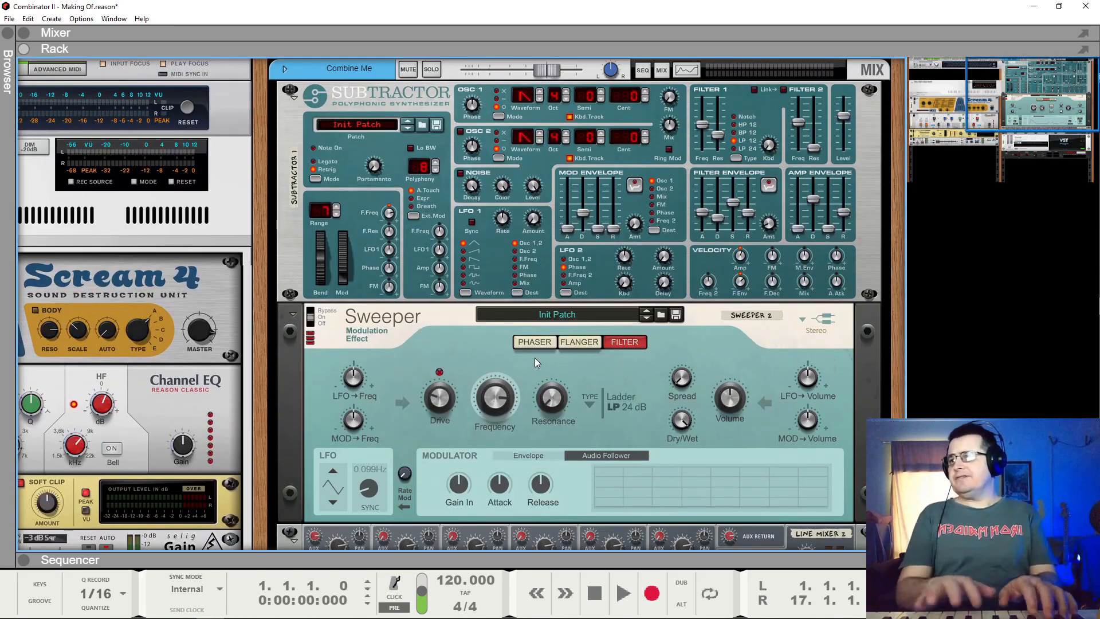
{"action": "scroll", "coordinate": [454, 427], "scroll_direction": "down", "scroll_amount": 5}
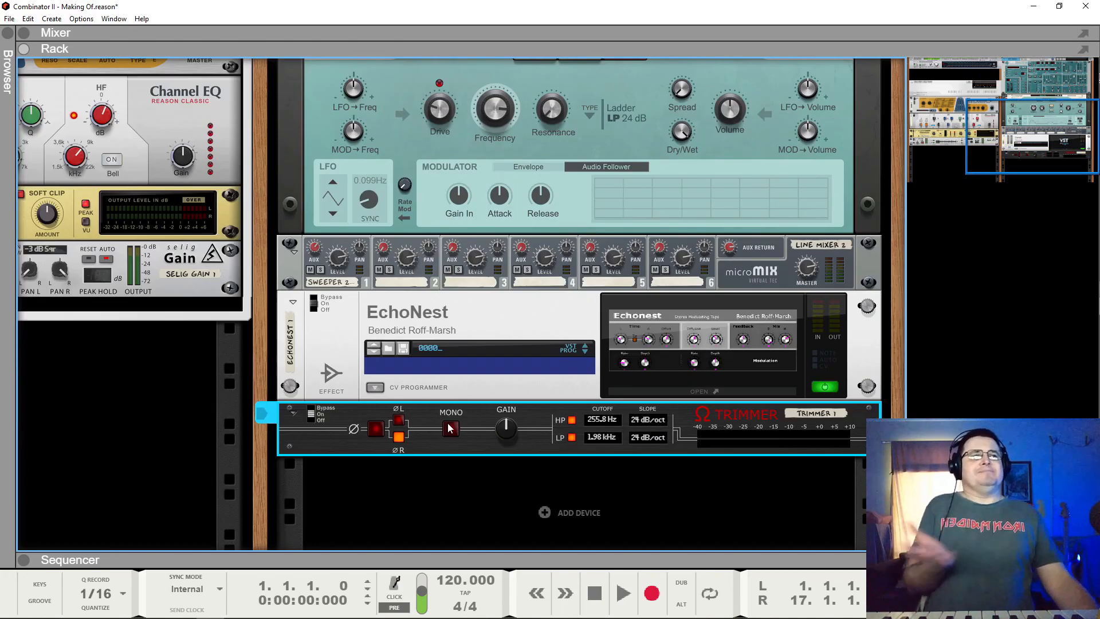
{"action": "scroll", "coordinate": [451, 369], "scroll_direction": "up", "scroll_amount": 5}
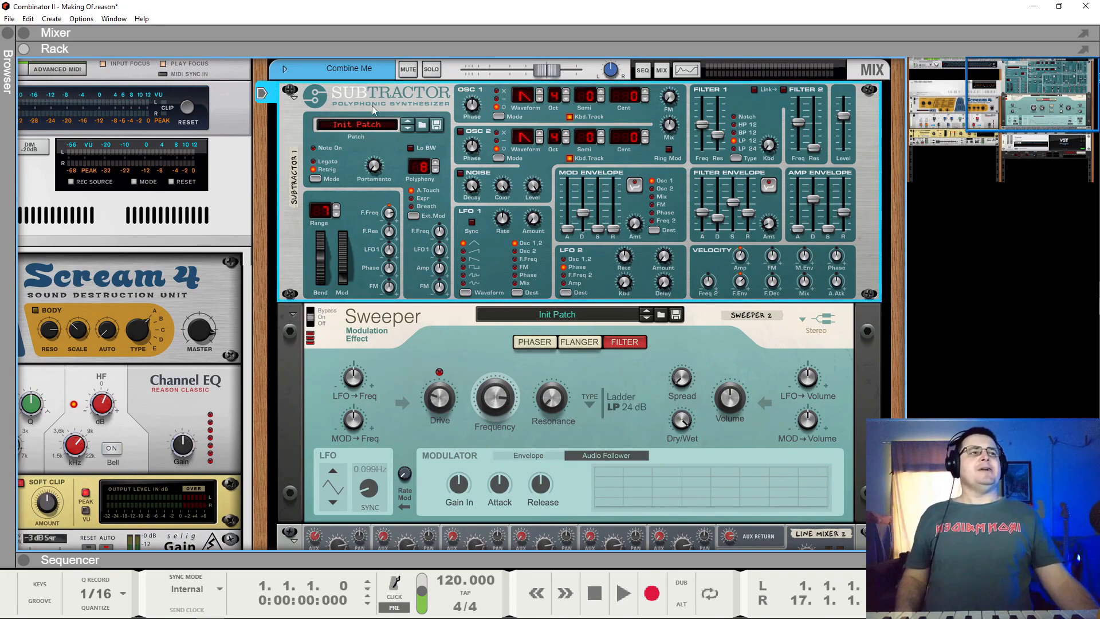
{"action": "scroll", "coordinate": [591, 341], "scroll_direction": "down", "scroll_amount": 4}
{"action": "scroll", "coordinate": [595, 384], "scroll_direction": "down", "scroll_amount": 2}
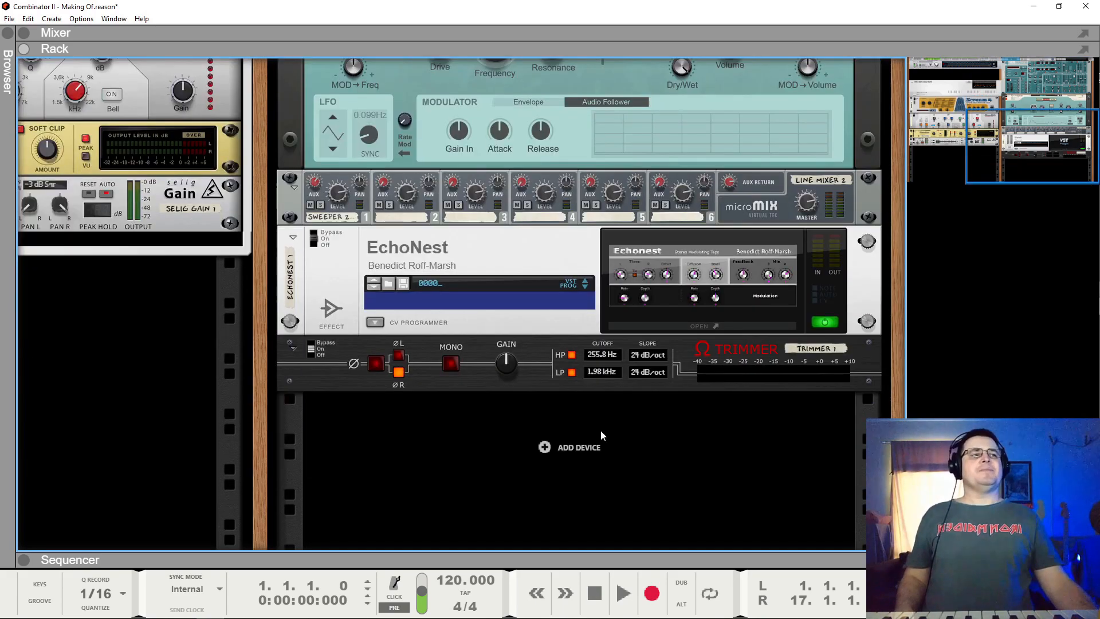
{"action": "left_click", "coordinate": [701, 351], "text": "shift"}
{"action": "scroll", "coordinate": [609, 511], "scroll_direction": "up", "scroll_amount": 6}
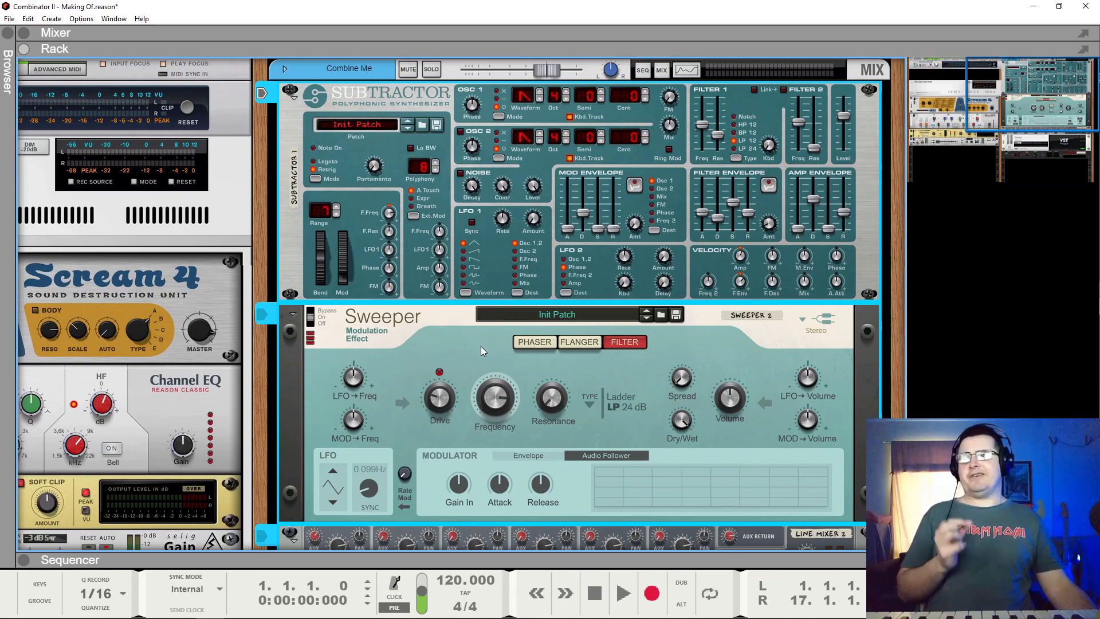
{"action": "scroll", "coordinate": [487, 349], "scroll_direction": "down", "scroll_amount": 6}
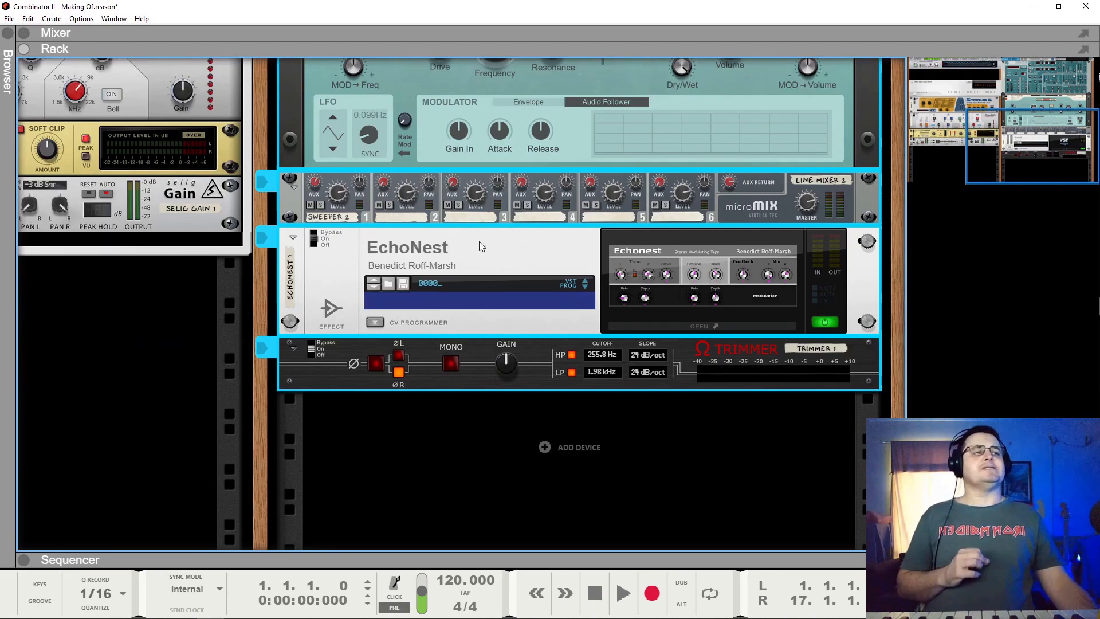
{"action": "scroll", "coordinate": [424, 248], "scroll_direction": "up", "scroll_amount": 6}
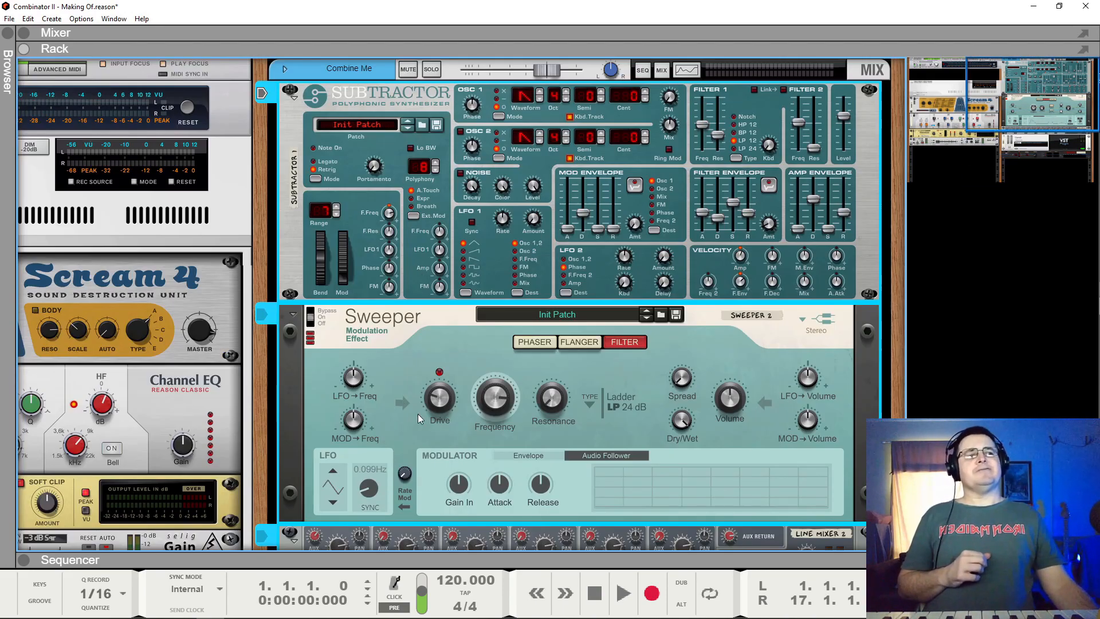
{"action": "right_click", "coordinate": [410, 345]}
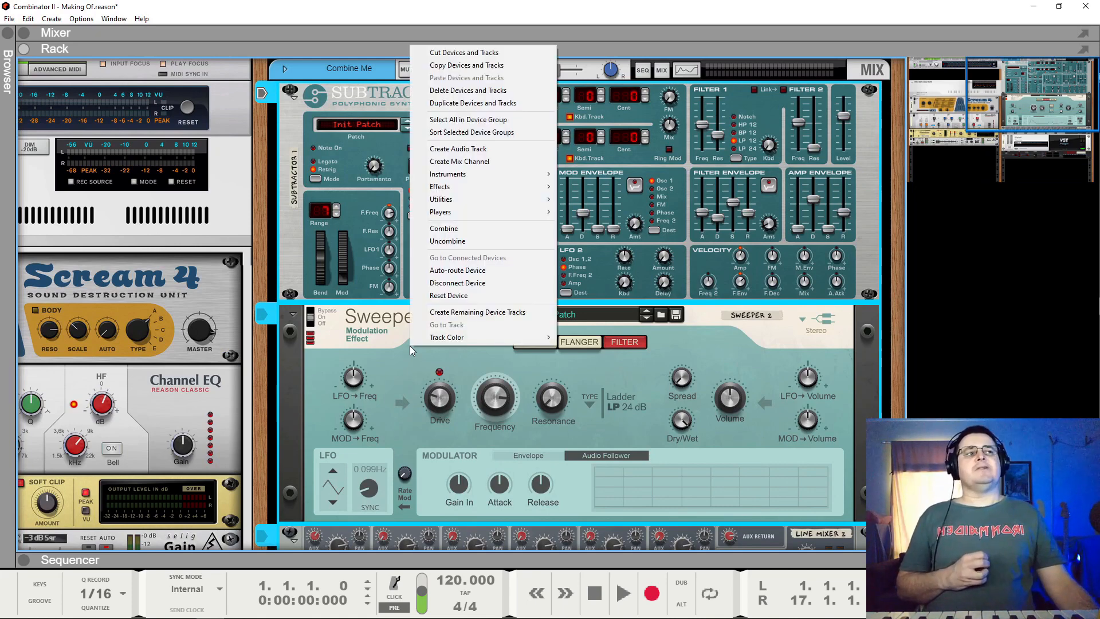
{"action": "left_click", "coordinate": [451, 234]}
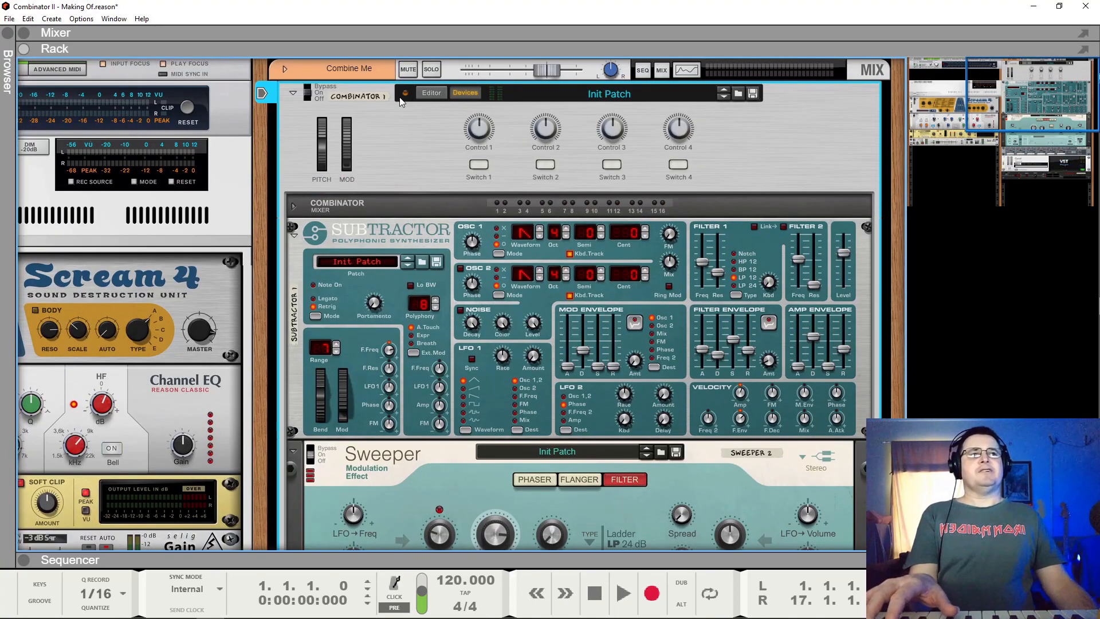
Show the new Combinator's Editor together with its devices.
{"action": "left_click", "coordinate": [459, 95]}
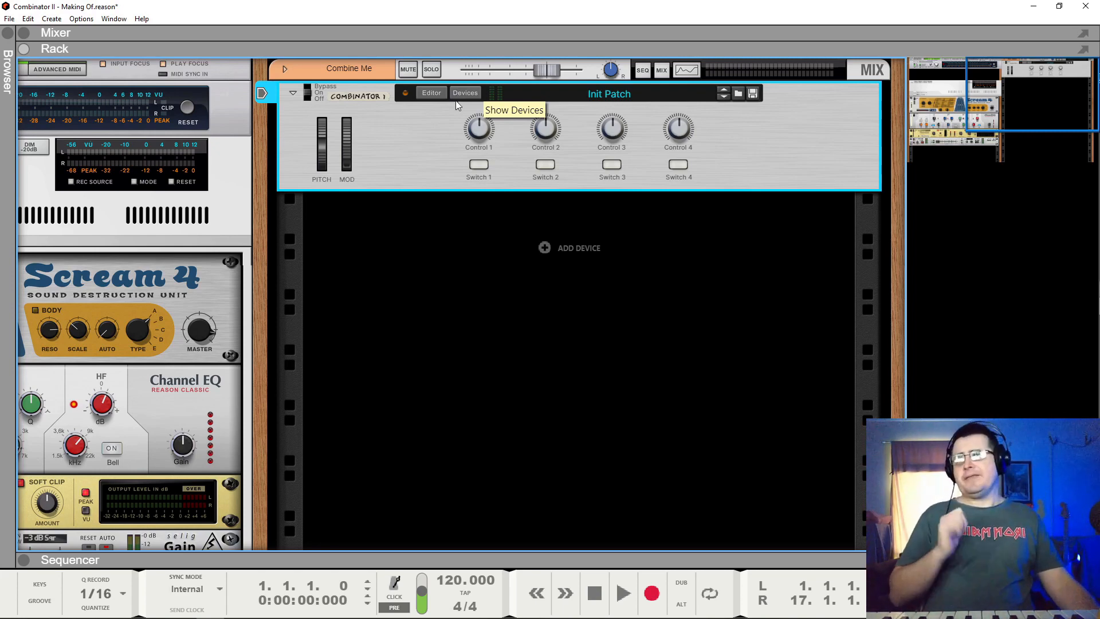
{"action": "left_click", "coordinate": [431, 94]}
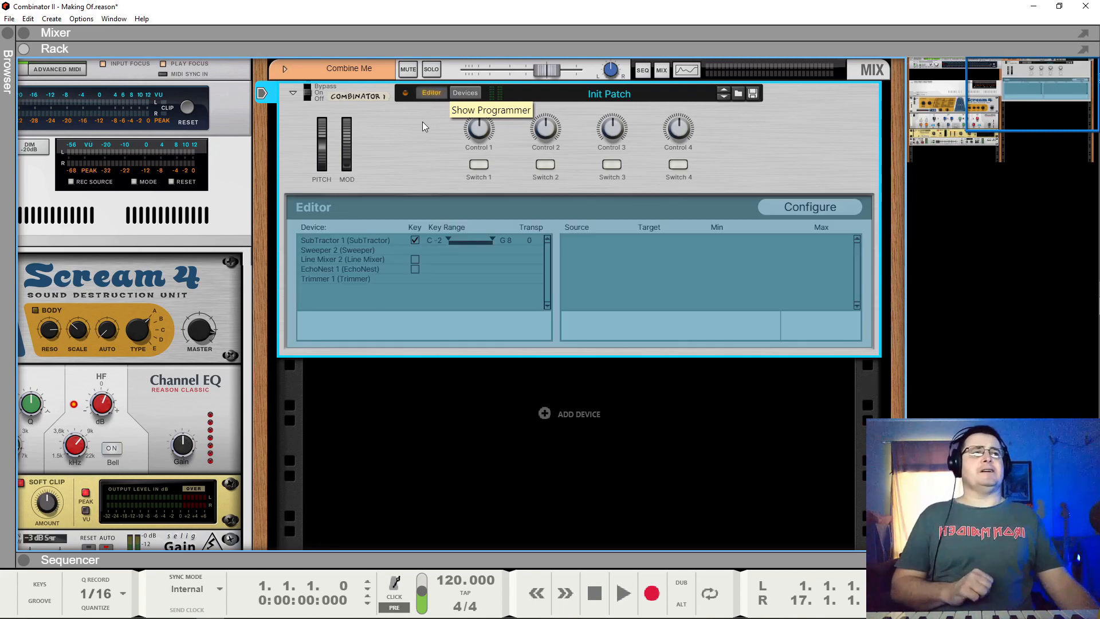
{"action": "left_click", "coordinate": [466, 94]}
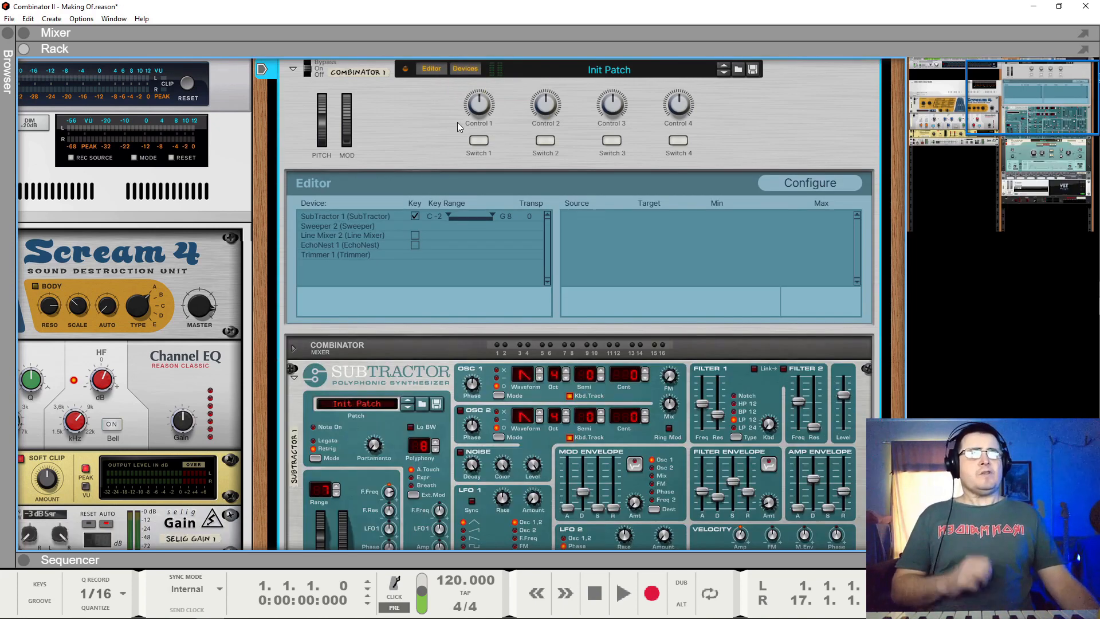
{"action": "scroll", "coordinate": [533, 363], "scroll_direction": "up", "scroll_amount": 1}
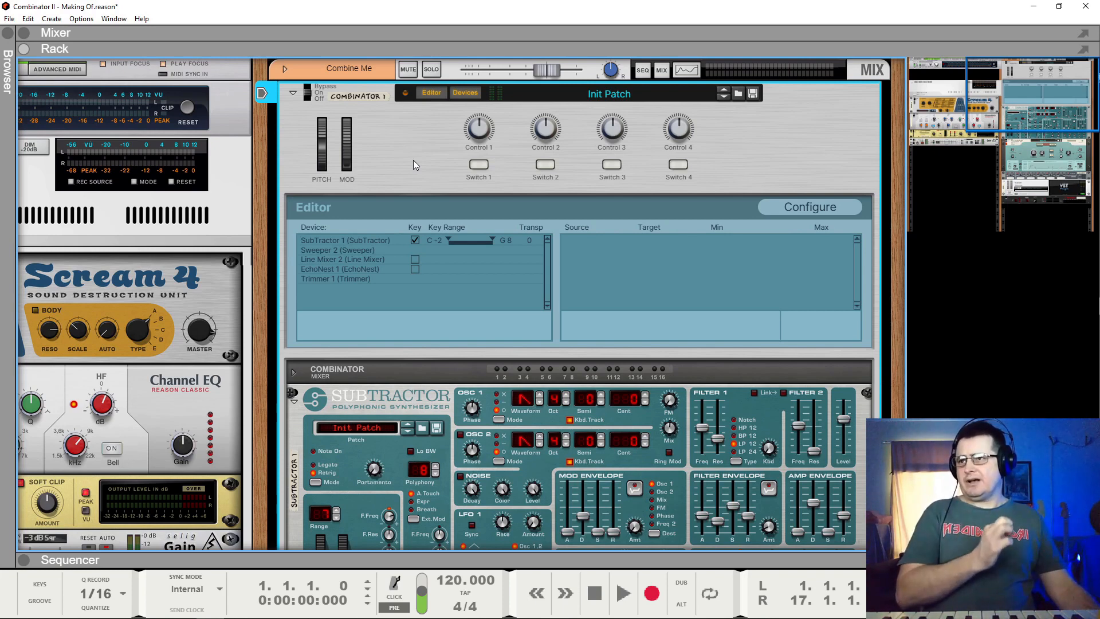
Look through the devices inside the Combinator, from the SubTractor down the chain and back up to the Editor.
{"action": "scroll", "coordinate": [538, 373], "scroll_direction": "down", "scroll_amount": 5}
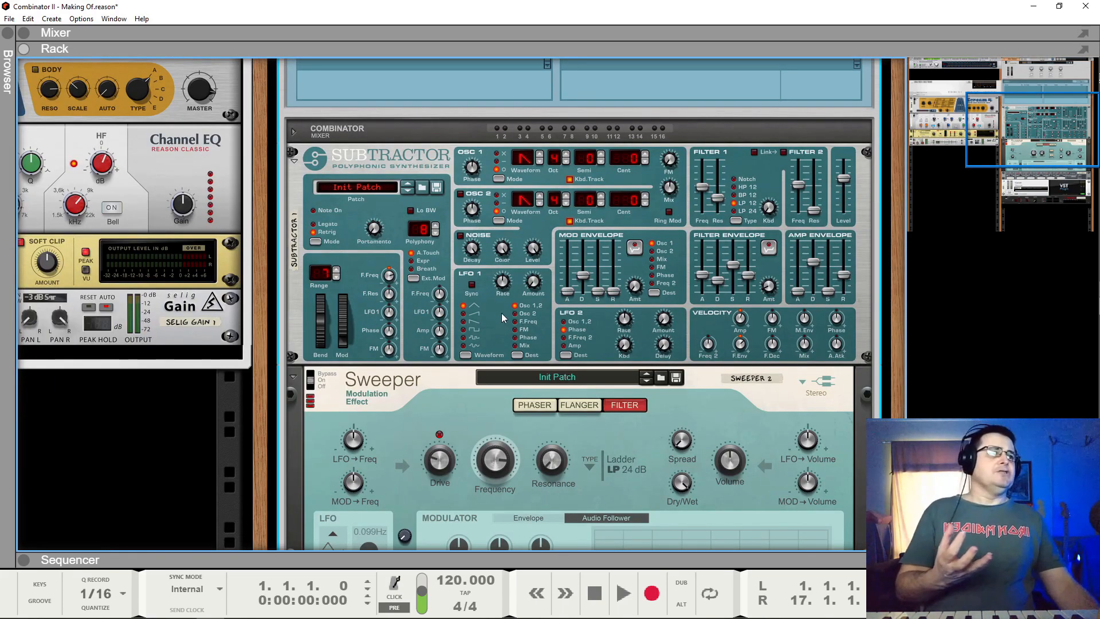
{"action": "scroll", "coordinate": [636, 338], "scroll_direction": "down", "scroll_amount": 6}
{"action": "scroll", "coordinate": [636, 338], "scroll_direction": "down", "scroll_amount": 2}
{"action": "scroll", "coordinate": [621, 356], "scroll_direction": "up", "scroll_amount": 12}
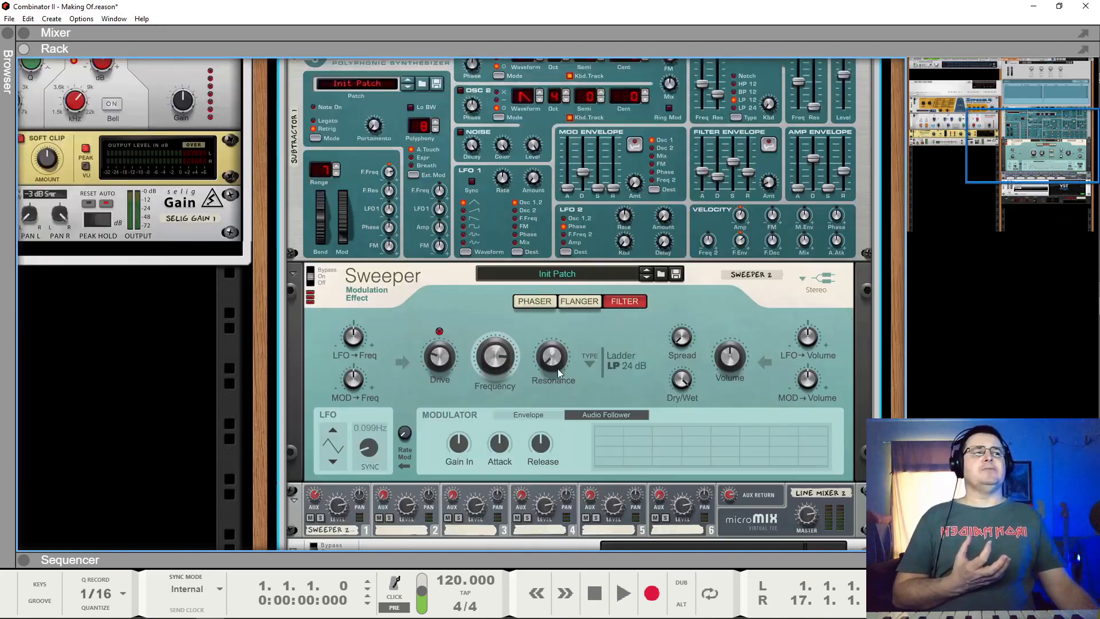
{"action": "scroll", "coordinate": [671, 383], "scroll_direction": "down", "scroll_amount": 9}
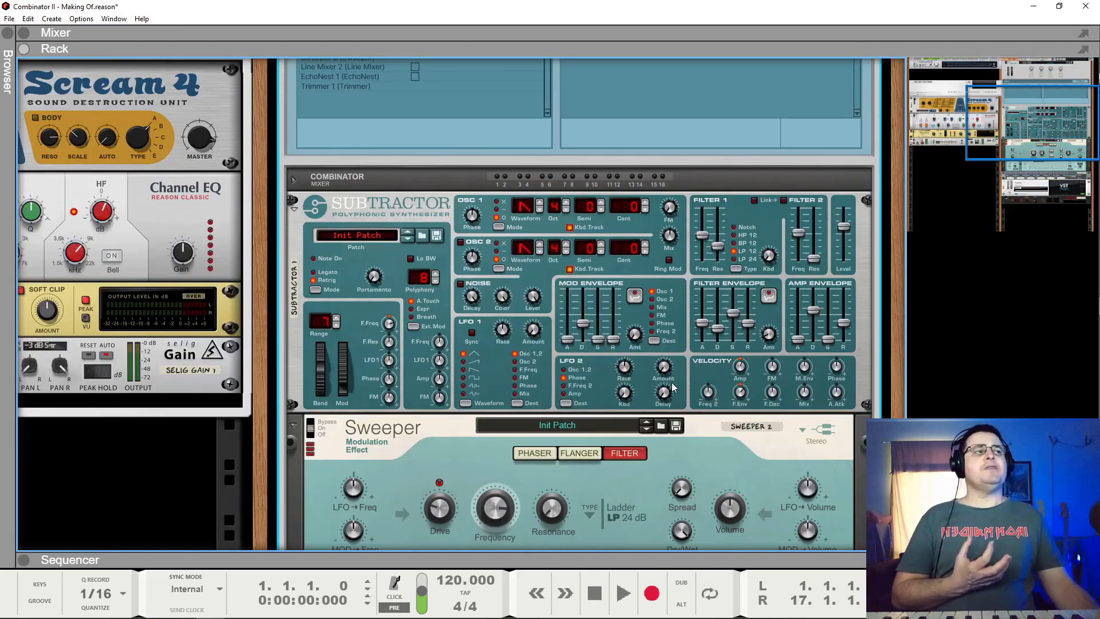
{"action": "scroll", "coordinate": [671, 383], "scroll_direction": "up", "scroll_amount": 6}
{"action": "scroll", "coordinate": [672, 383], "scroll_direction": "up", "scroll_amount": 3}
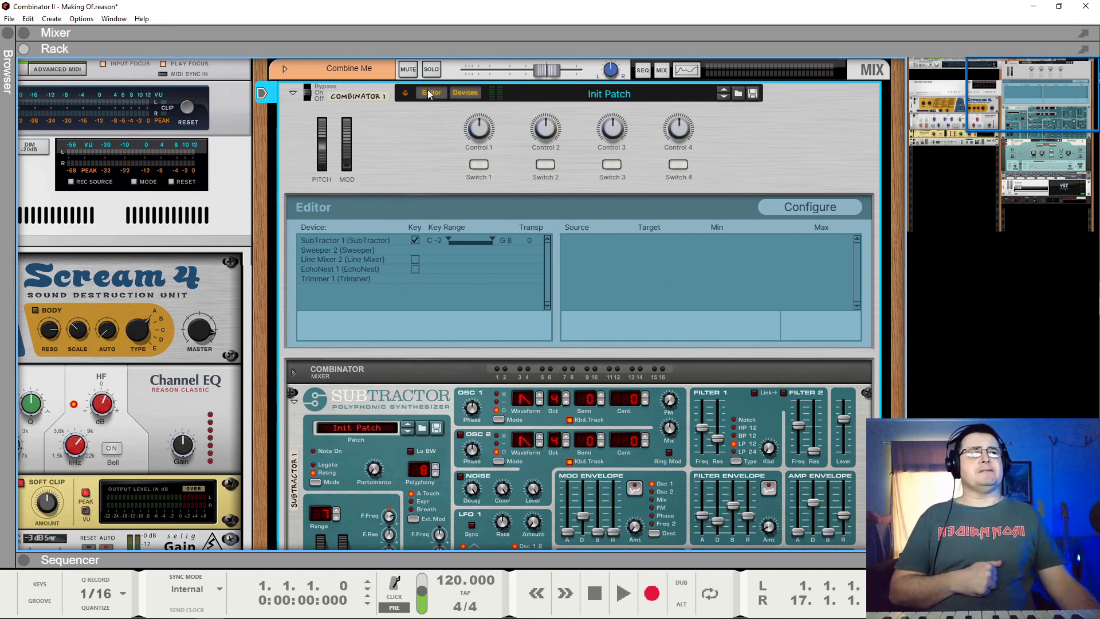
Hide the Combinator's devices and bring up the Editor's Configure page for its panel.
{"action": "left_click", "coordinate": [465, 93]}
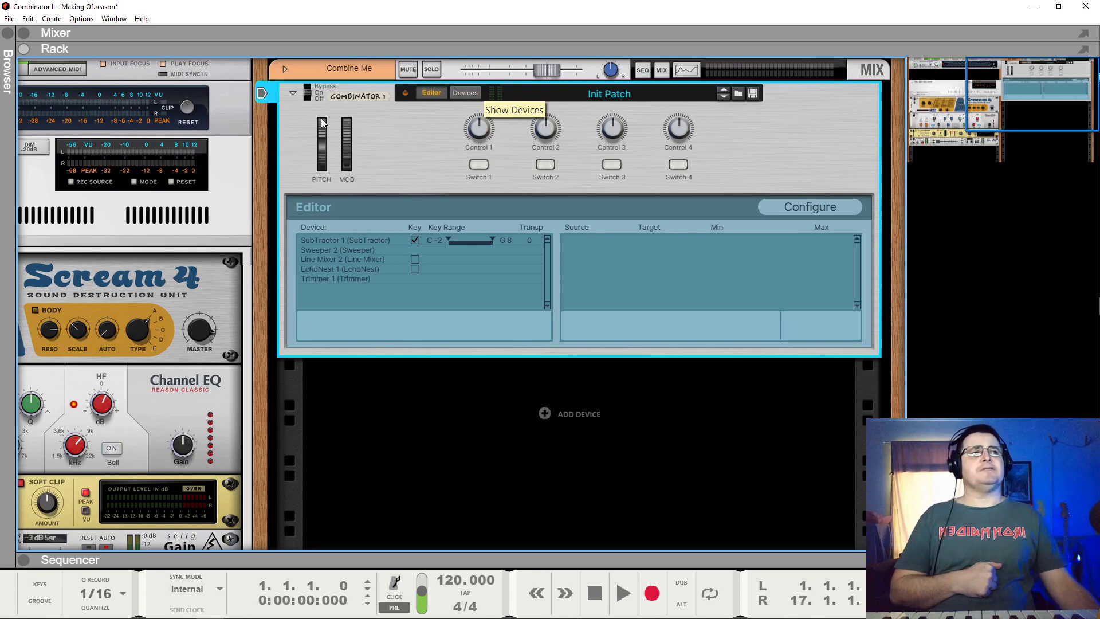
{"action": "left_click", "coordinate": [435, 93]}
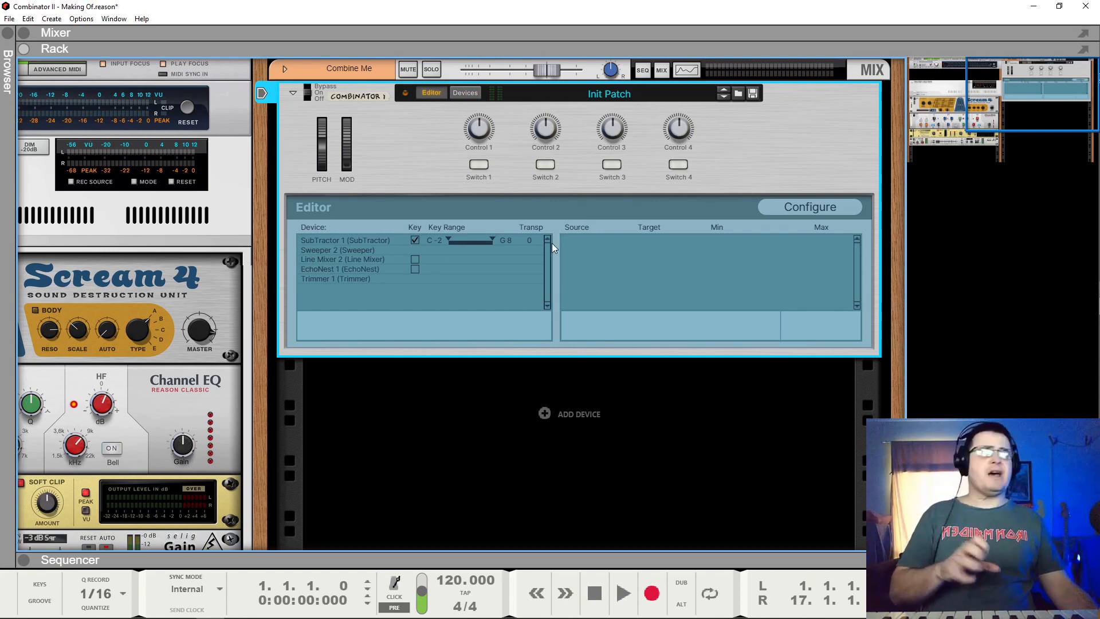
{"action": "left_click", "coordinate": [835, 211]}
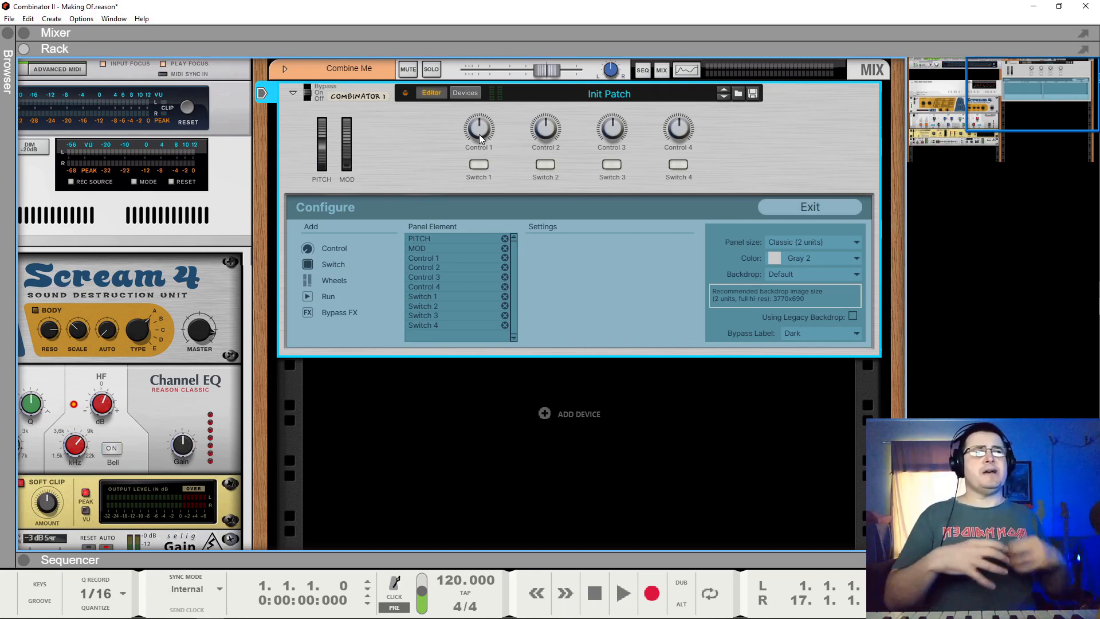
{"action": "mouse_move", "coordinate": [480, 138]}
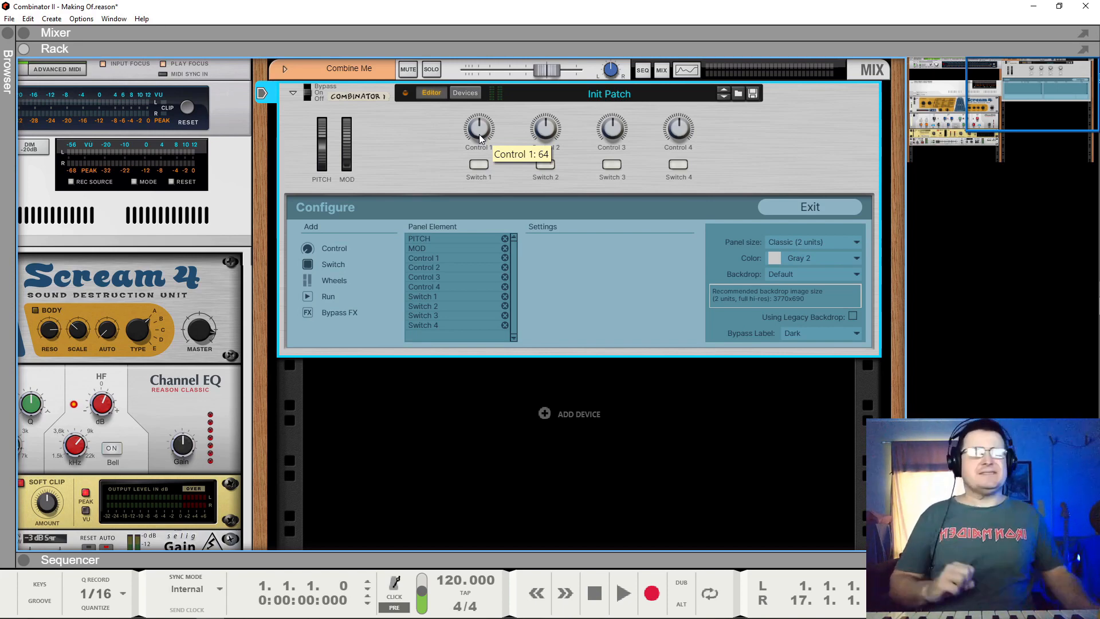
{"action": "left_click", "coordinate": [791, 203]}
{"action": "left_click", "coordinate": [796, 206]}
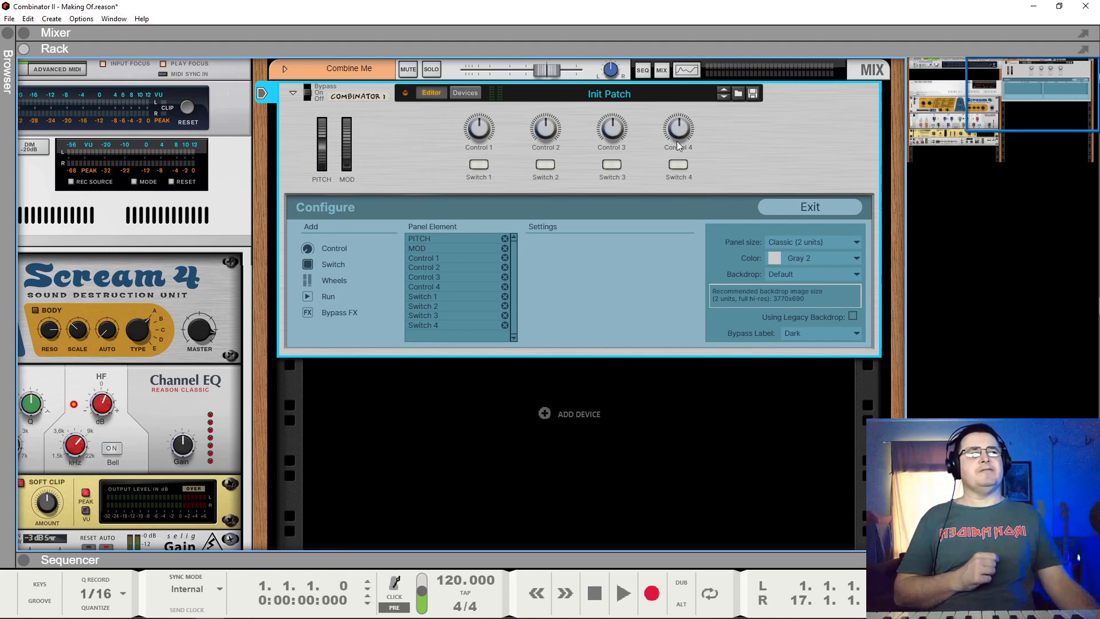
Try the Combinator's panel size at Small (1 units) and return it to Classic (2 units).
{"action": "left_click", "coordinate": [816, 242]}
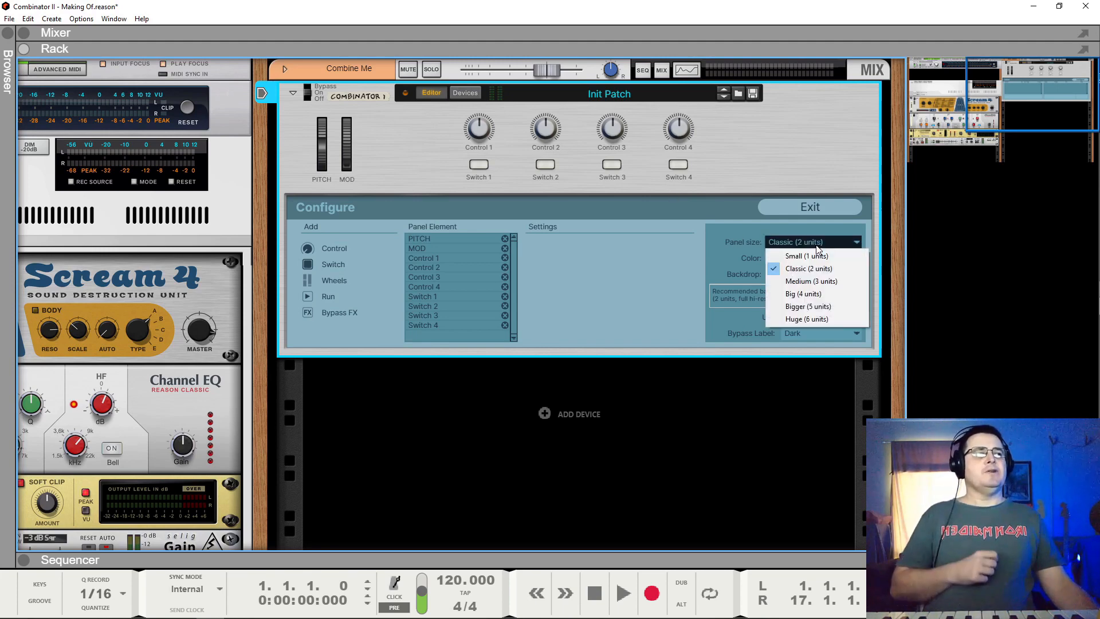
{"action": "left_click", "coordinate": [810, 257]}
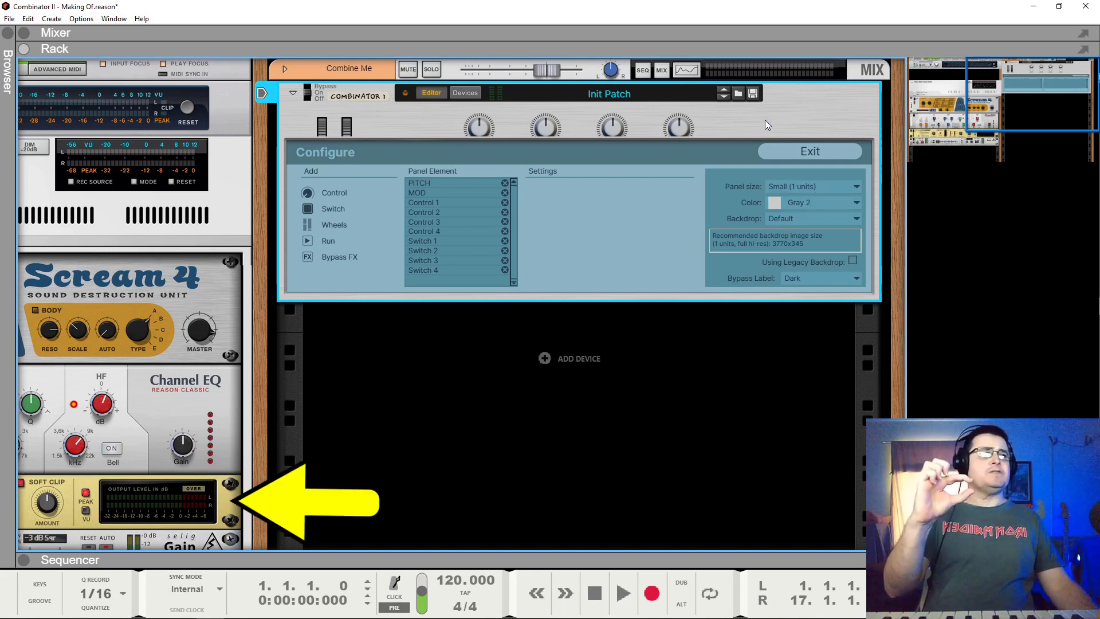
{"action": "left_click", "coordinate": [804, 186]}
{"action": "left_click", "coordinate": [804, 214]}
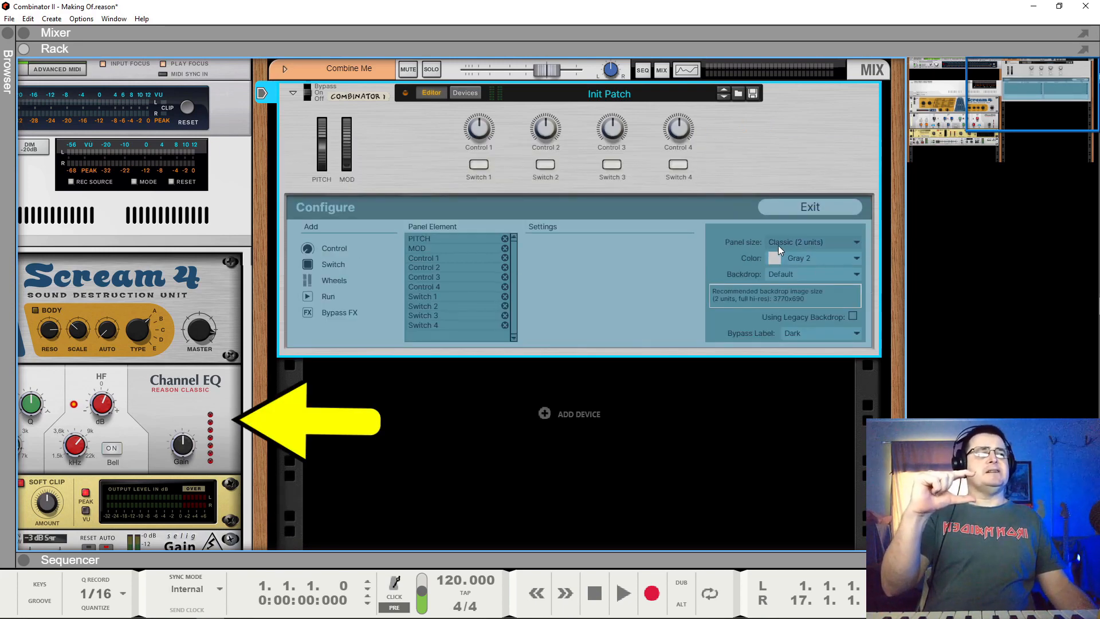
Enlarge the Combinator's panel size to Medium (3 units) and on to Big (4 units).
{"action": "left_click", "coordinate": [809, 242]}
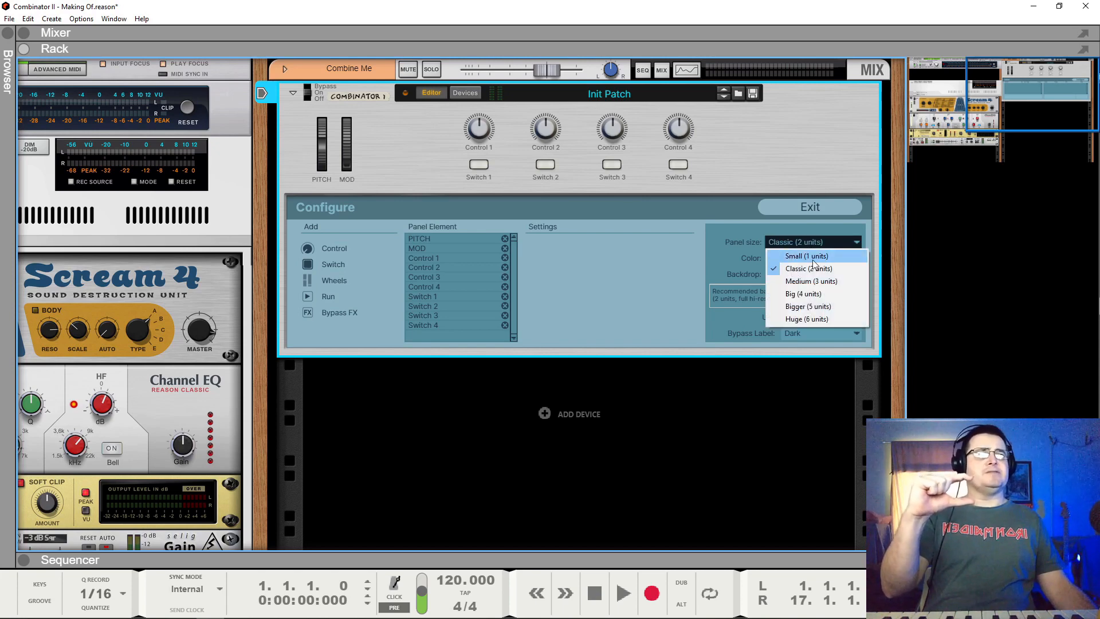
{"action": "left_click", "coordinate": [816, 281]}
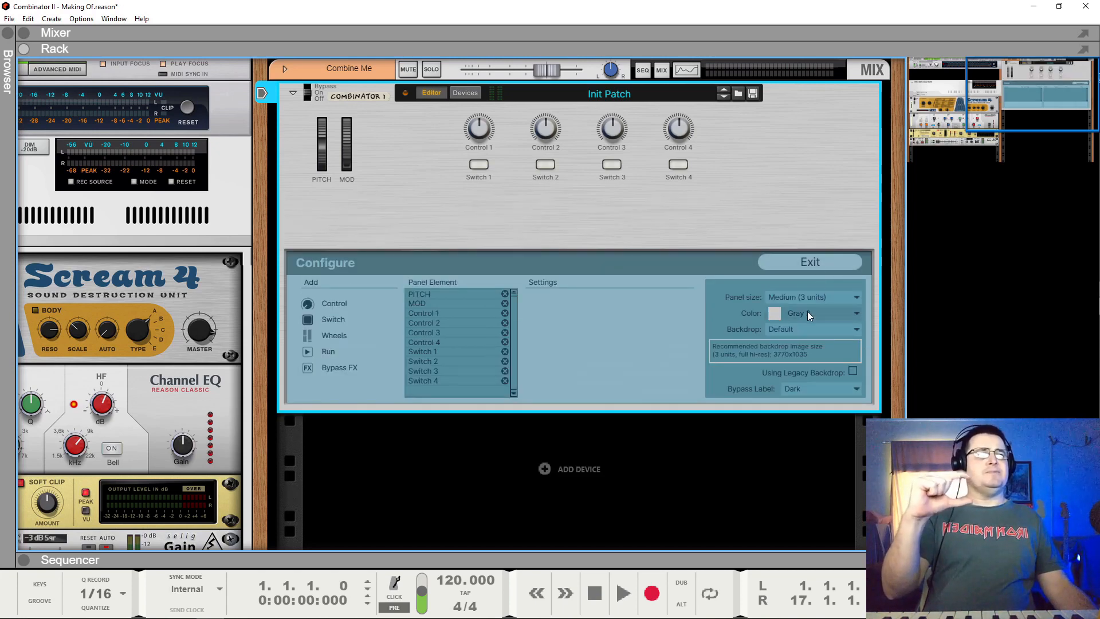
{"action": "left_click", "coordinate": [806, 312]}
{"action": "left_click", "coordinate": [810, 298]}
{"action": "left_click", "coordinate": [819, 349]}
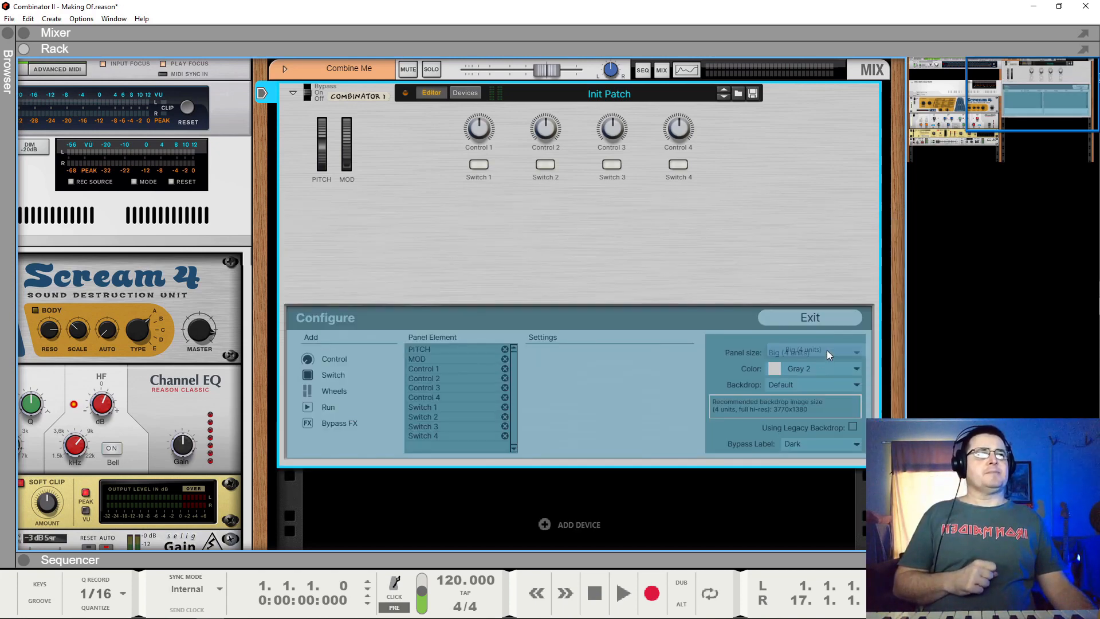
Try the Combinator's panel size at Bigger (5 units) and at Huge (6 units).
{"action": "left_click", "coordinate": [808, 363]}
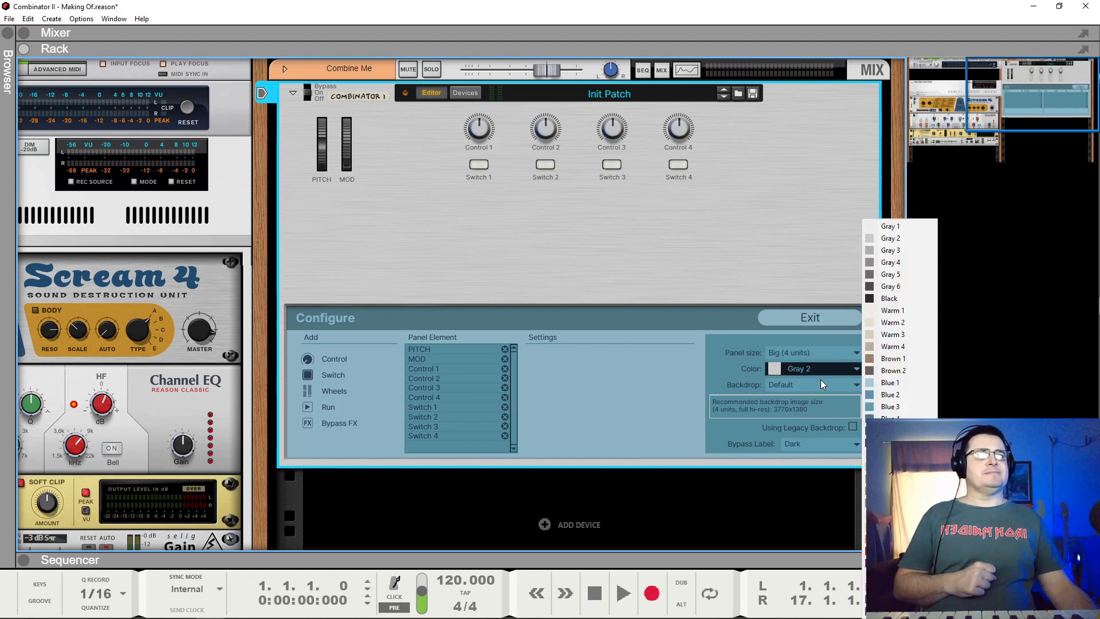
{"action": "left_click", "coordinate": [808, 356]}
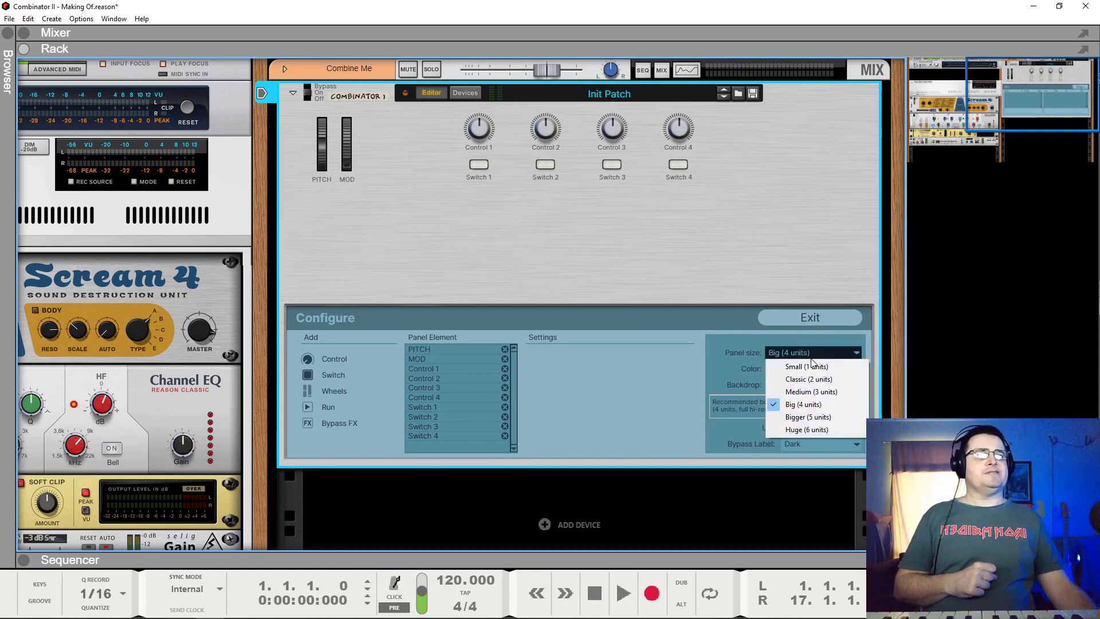
{"action": "left_click", "coordinate": [810, 415]}
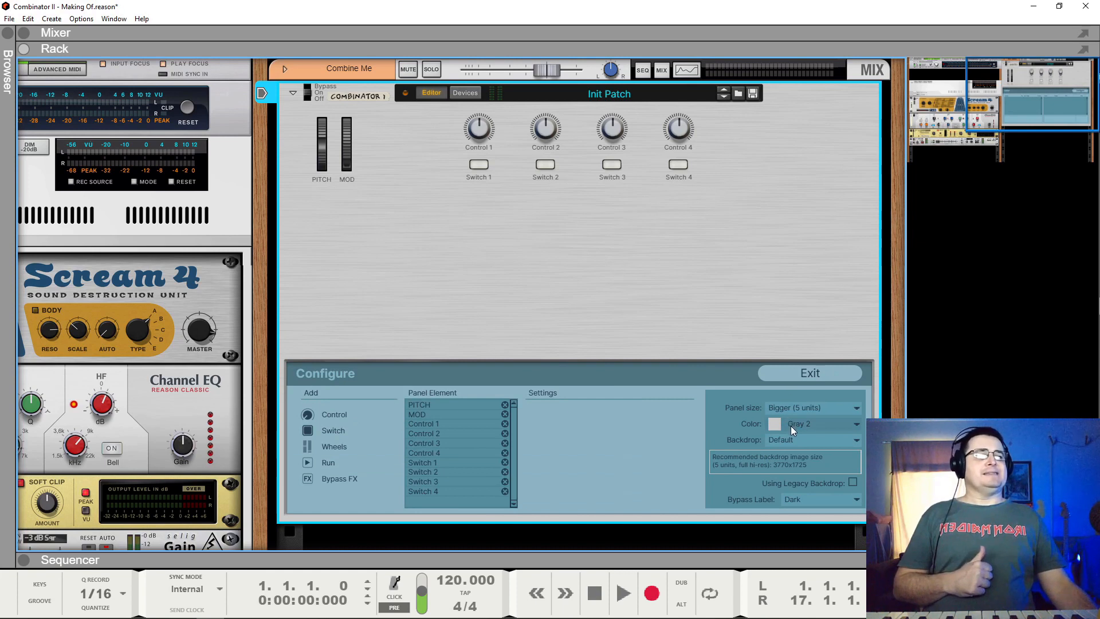
{"action": "left_click", "coordinate": [793, 408]}
{"action": "left_click", "coordinate": [802, 484]}
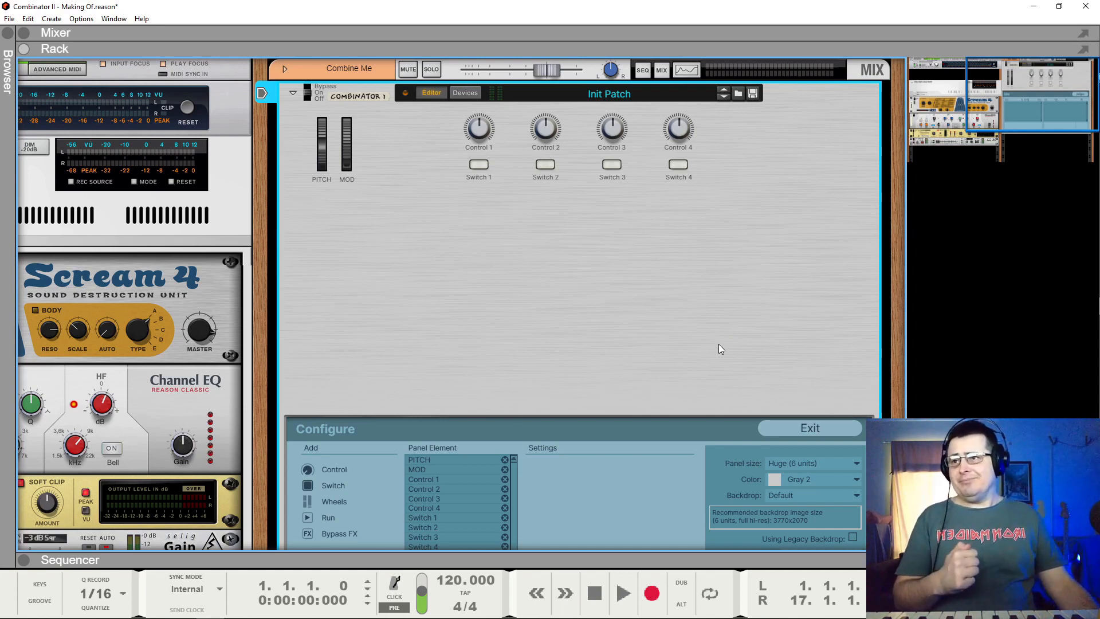
Reduce the Combinator's panel size to Classic (2 units) and set it to Medium (3 units).
{"action": "left_click", "coordinate": [809, 464]}
{"action": "left_click", "coordinate": [825, 491]}
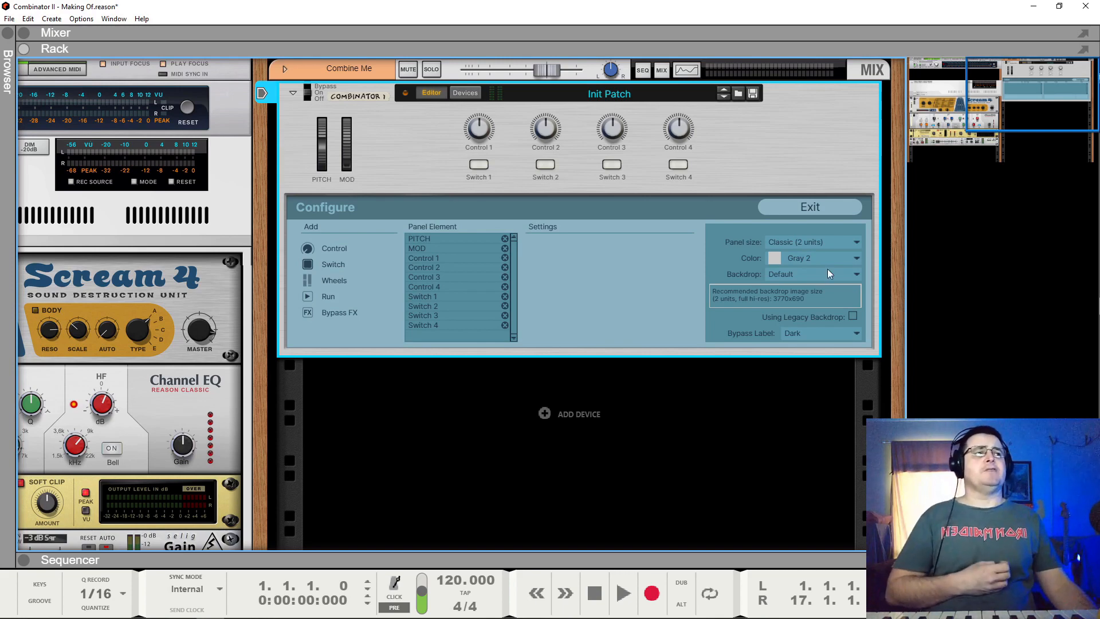
{"action": "left_click", "coordinate": [806, 261]}
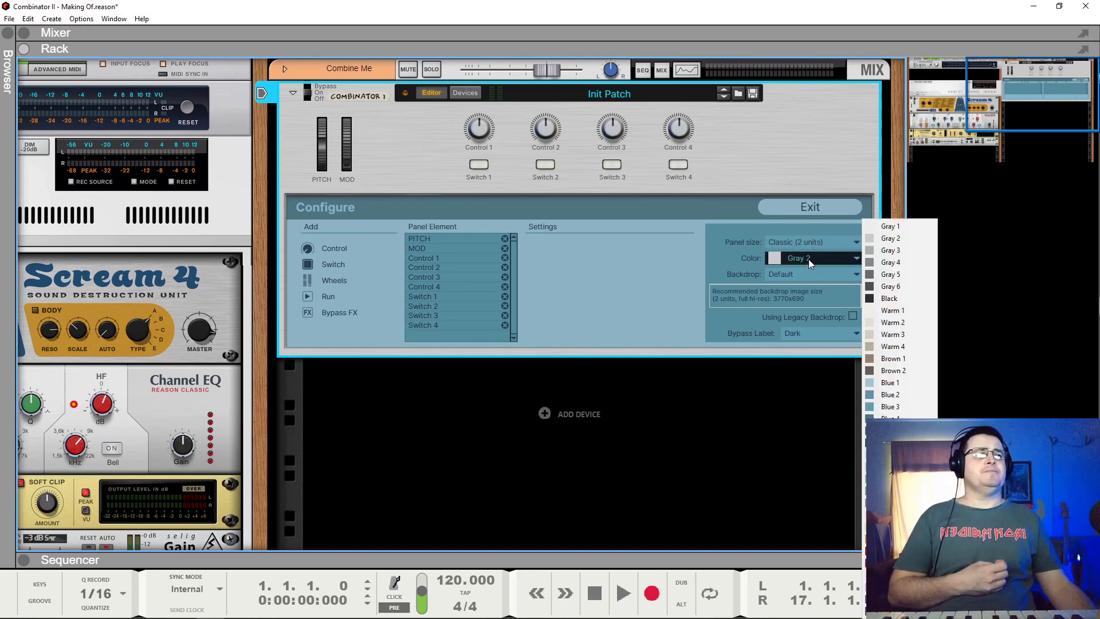
{"action": "left_click", "coordinate": [809, 245]}
{"action": "left_click", "coordinate": [814, 281]}
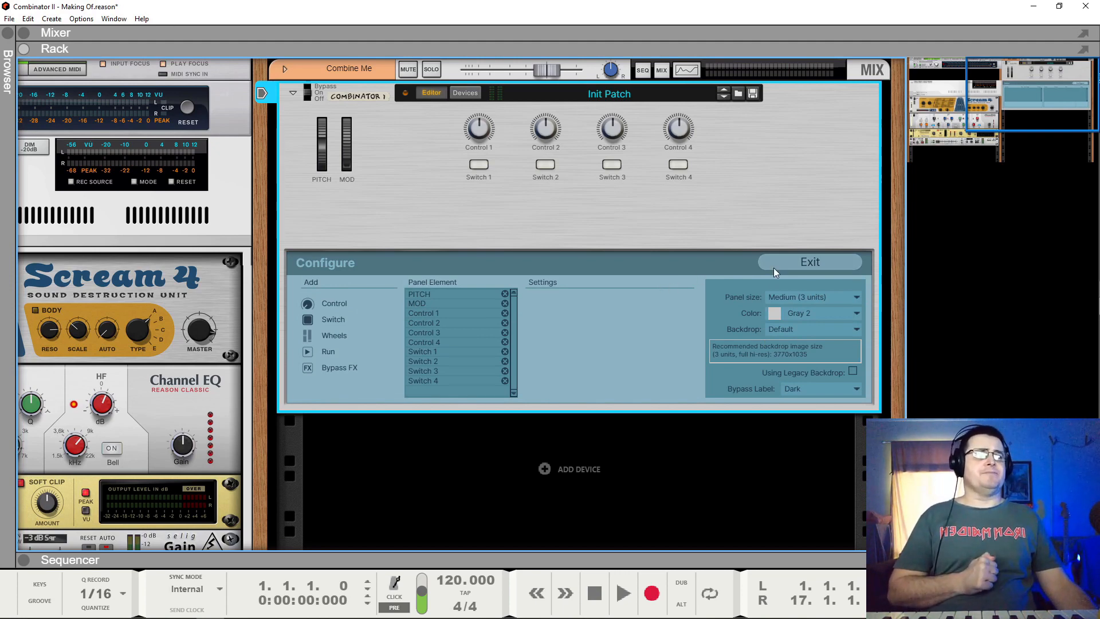
Try the panel colors Gray 1, Black and Brown 2 on the Combinator.
{"action": "left_click", "coordinate": [811, 310]}
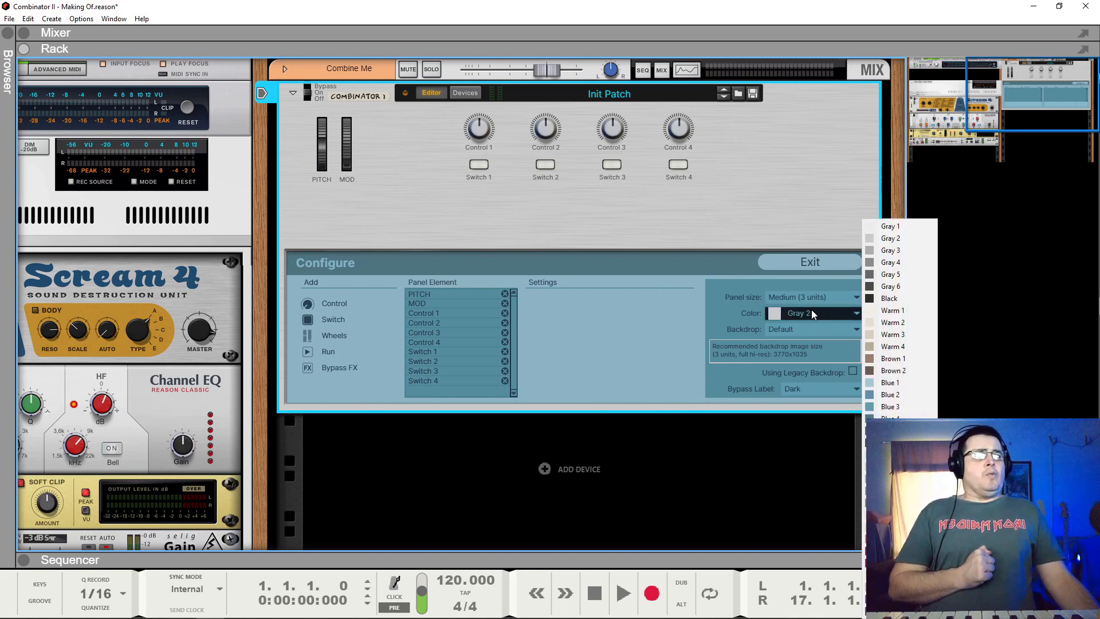
{"action": "left_click", "coordinate": [875, 225]}
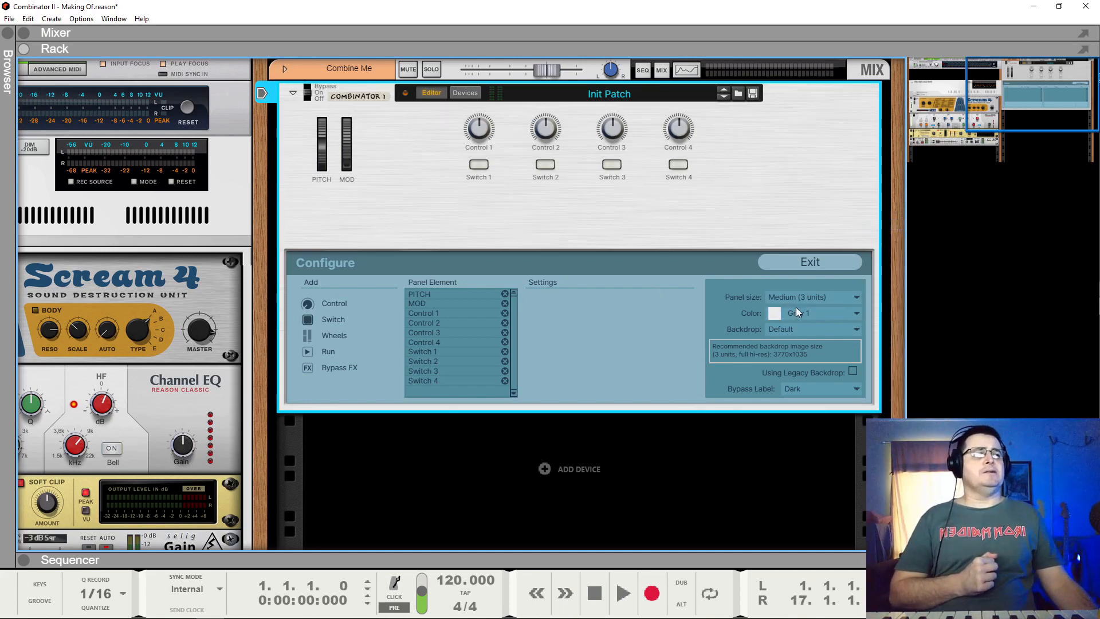
{"action": "left_click", "coordinate": [848, 312]}
{"action": "left_click", "coordinate": [889, 298]}
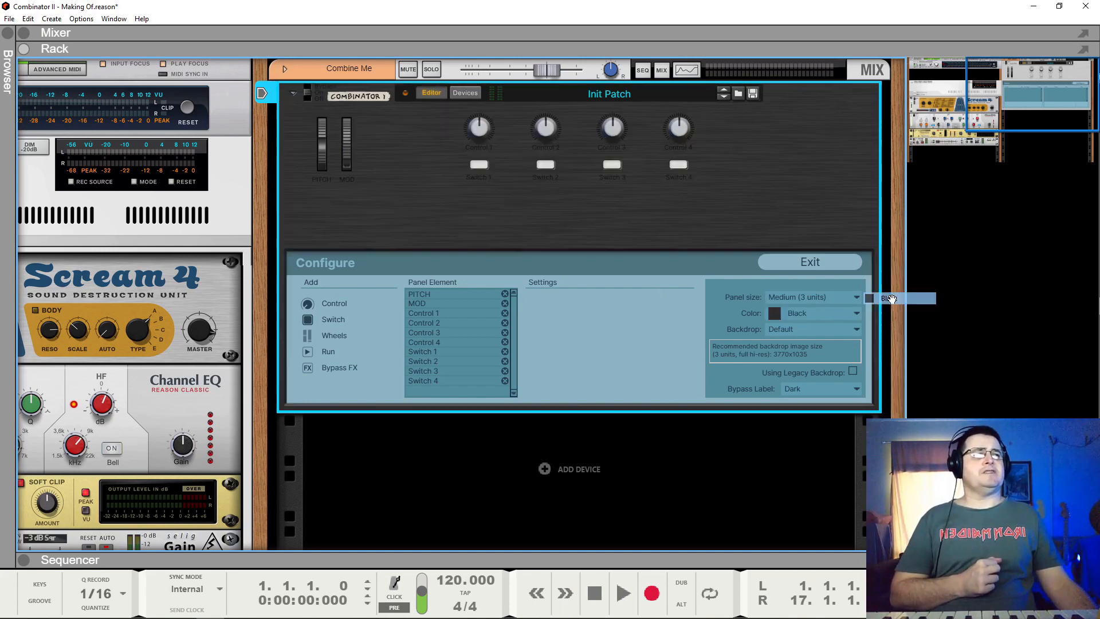
{"action": "left_click", "coordinate": [815, 315]}
{"action": "left_click", "coordinate": [889, 373]}
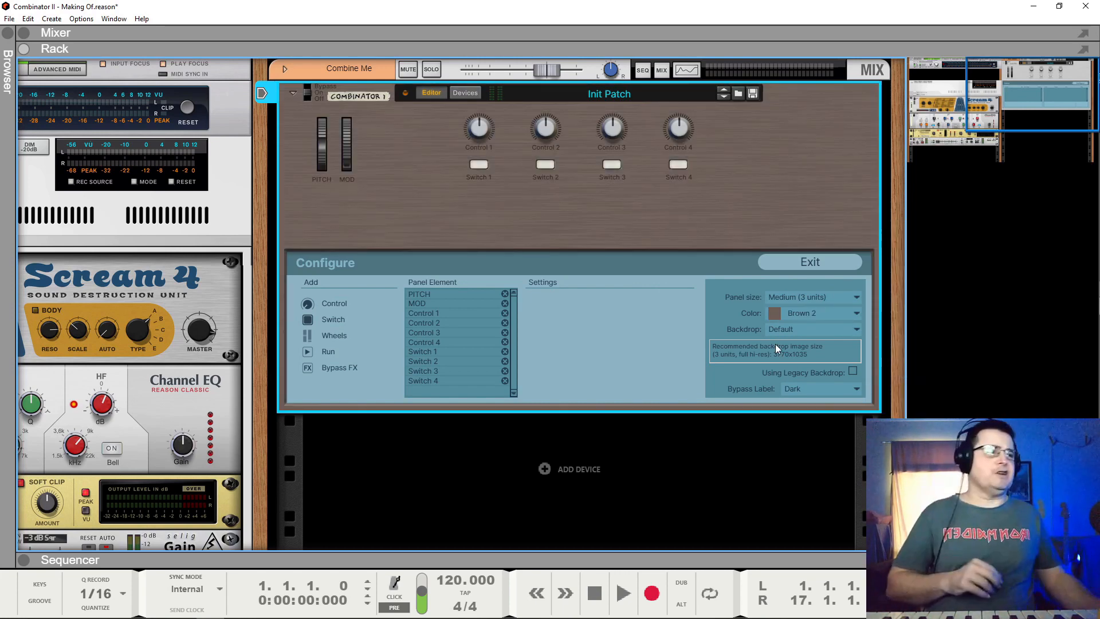
Try brighter panel colors on the Combinator: Orange, Pink and Red 1.
{"action": "left_click", "coordinate": [808, 314]}
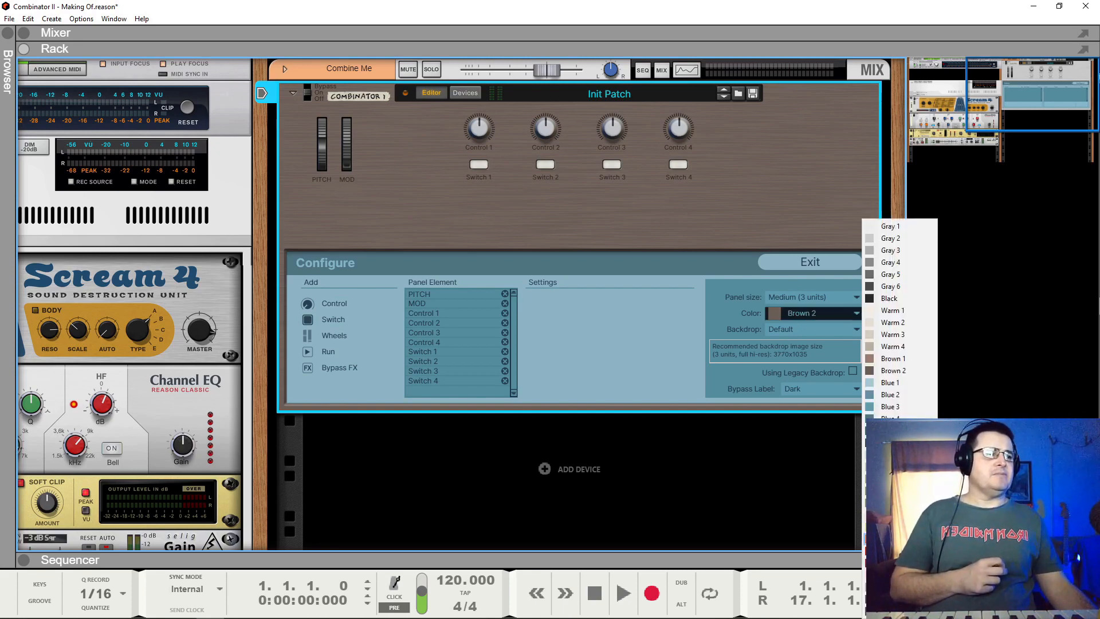
{"action": "left_click", "coordinate": [893, 538]}
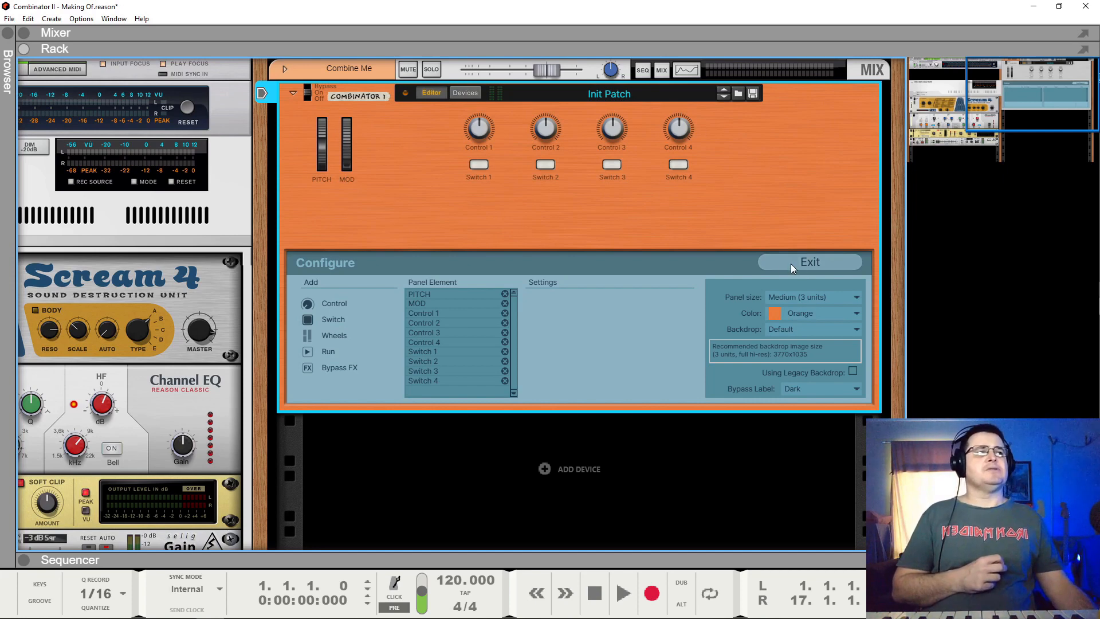
{"action": "left_click", "coordinate": [789, 314]}
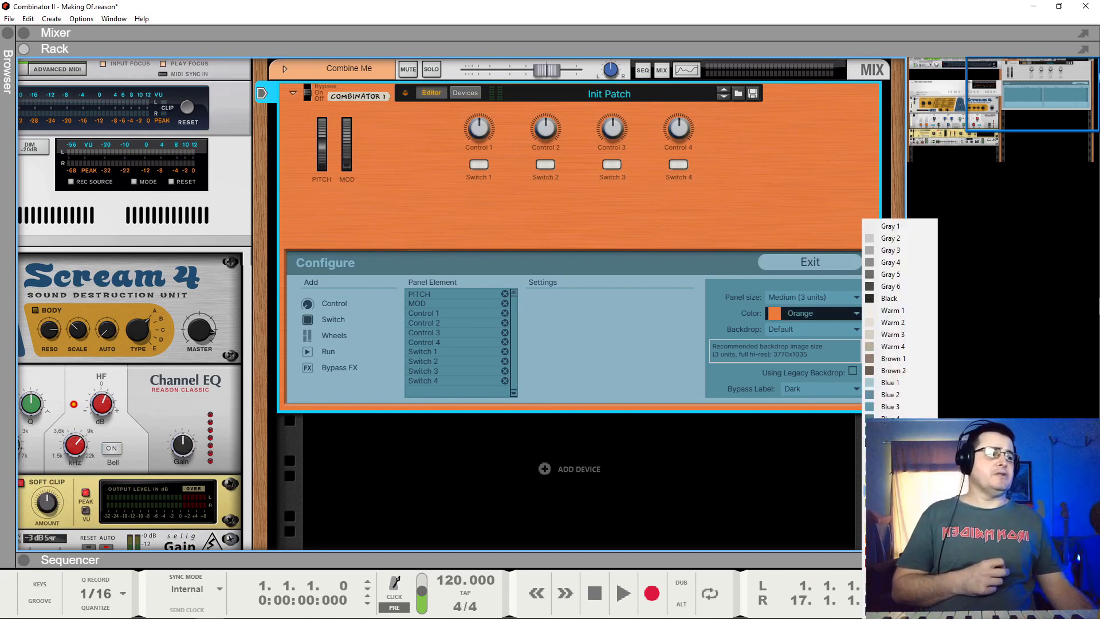
{"action": "left_click", "coordinate": [894, 575]}
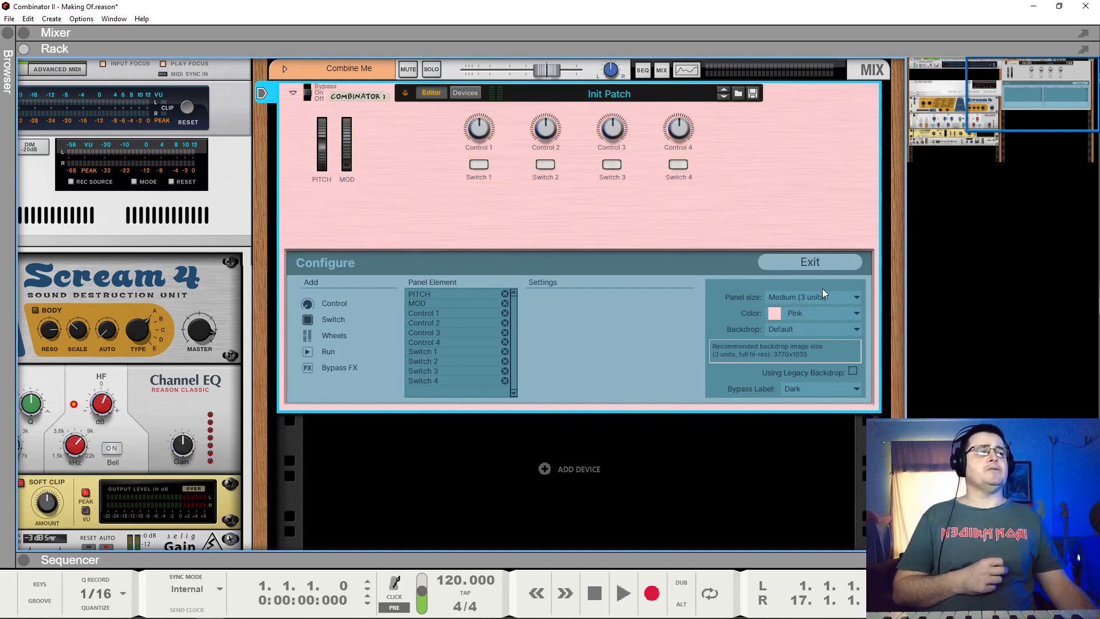
{"action": "left_click", "coordinate": [790, 313]}
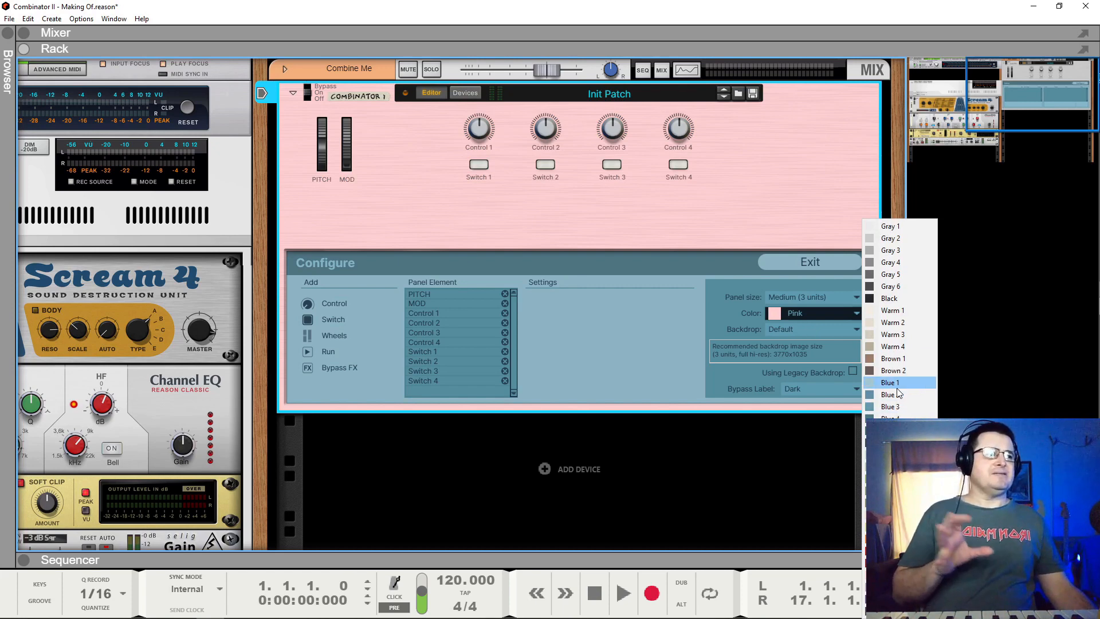
{"action": "left_click", "coordinate": [893, 539]}
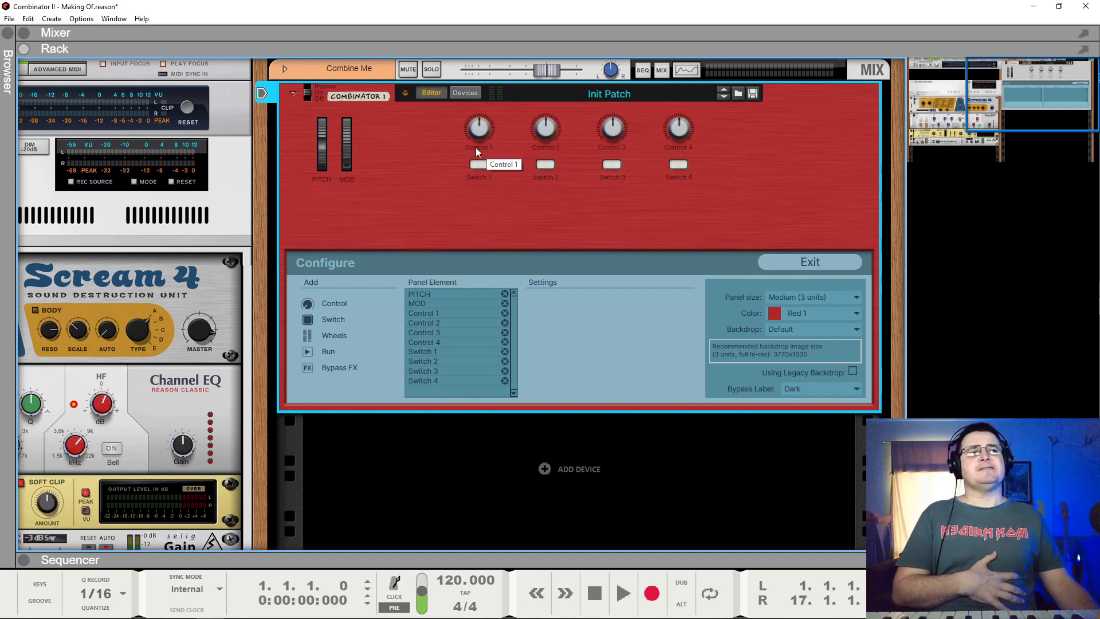
Try the panel's backdrop at None, return it to Default, and view the backdrop choices without loading an image.
{"action": "left_click", "coordinate": [803, 329]}
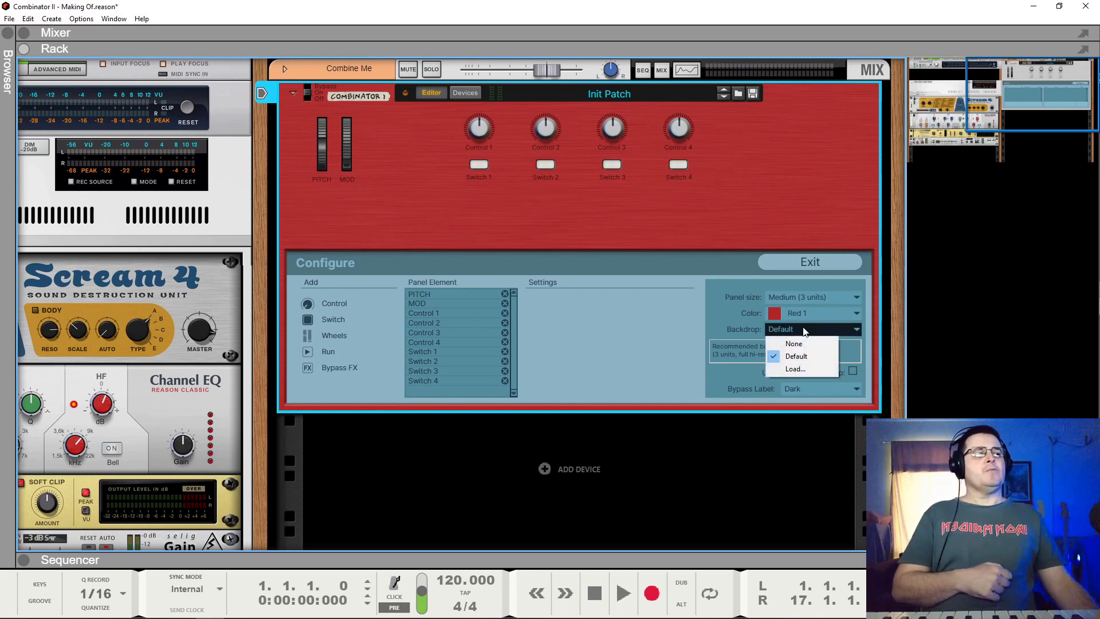
{"action": "left_click", "coordinate": [802, 344]}
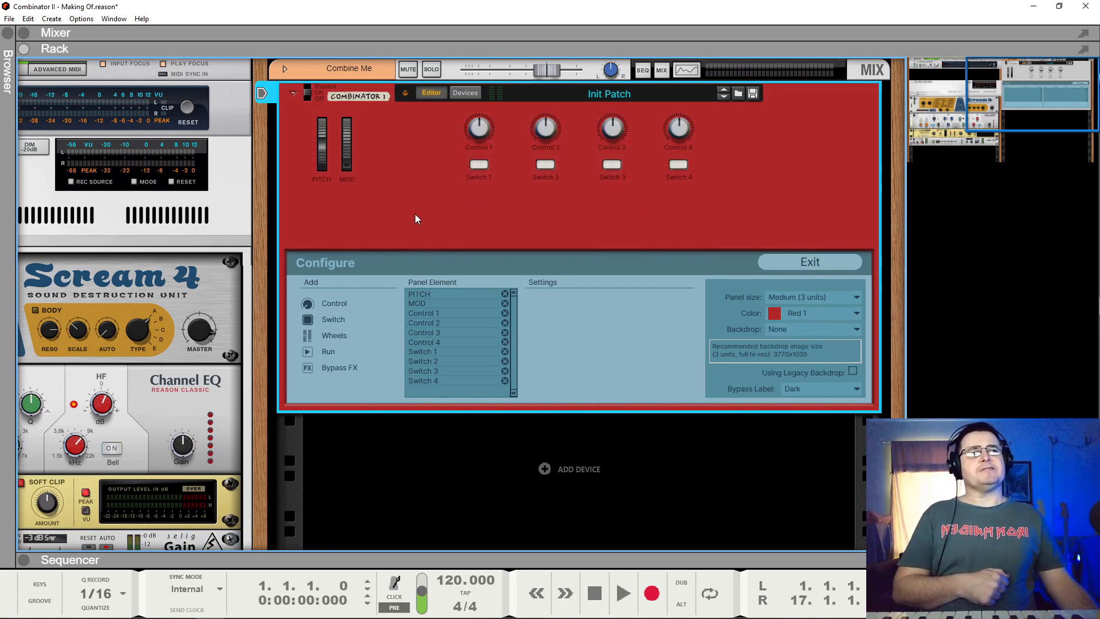
{"action": "left_click", "coordinate": [792, 310]}
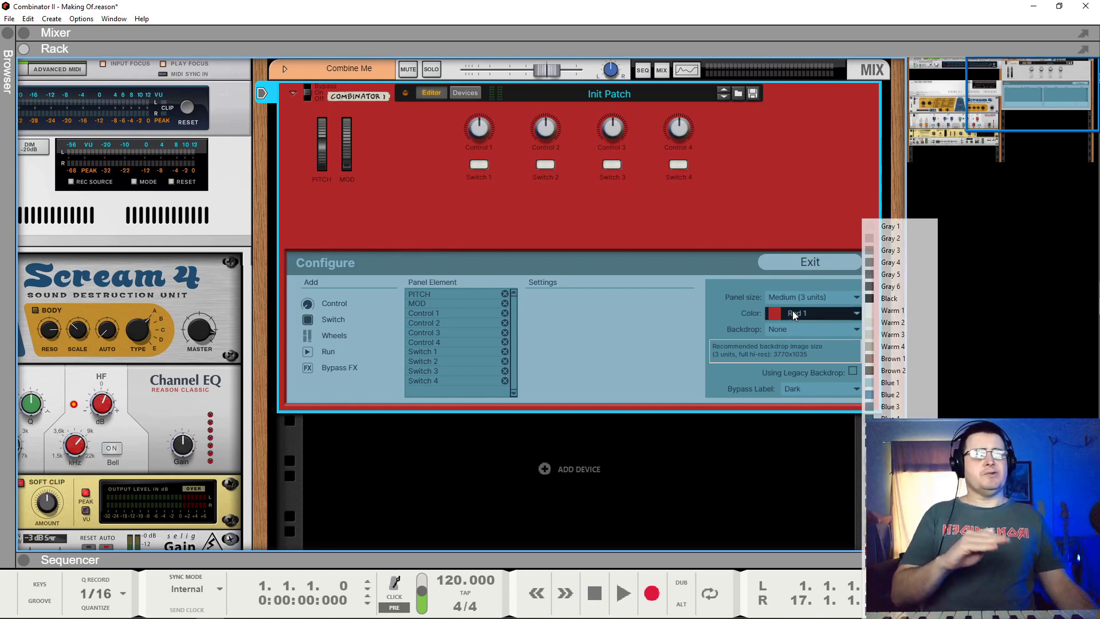
{"action": "left_click", "coordinate": [802, 329]}
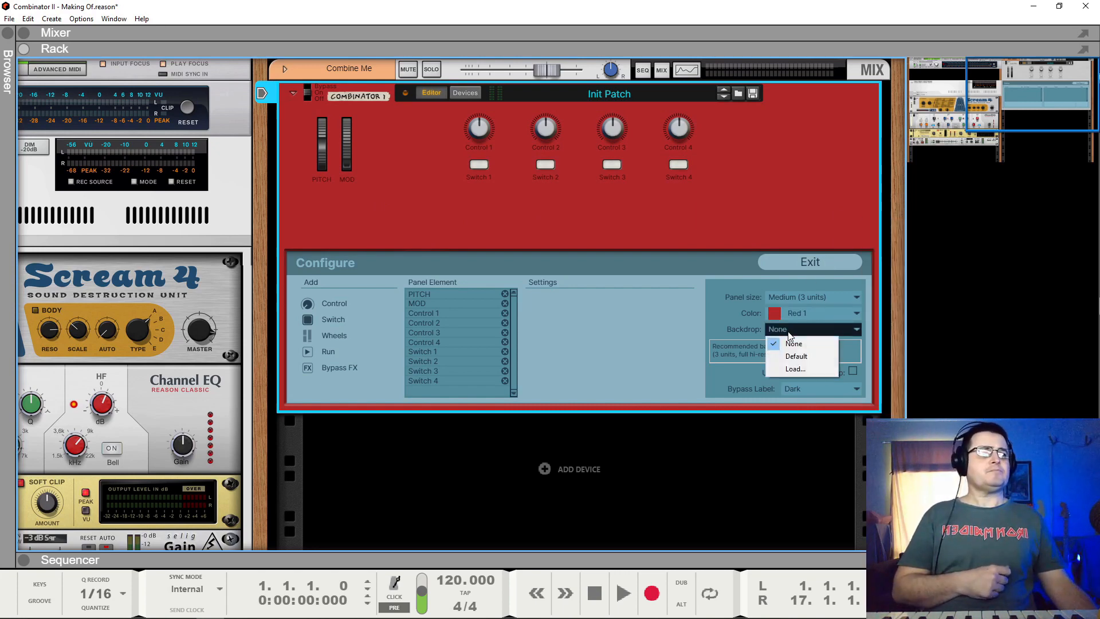
{"action": "left_click", "coordinate": [807, 358]}
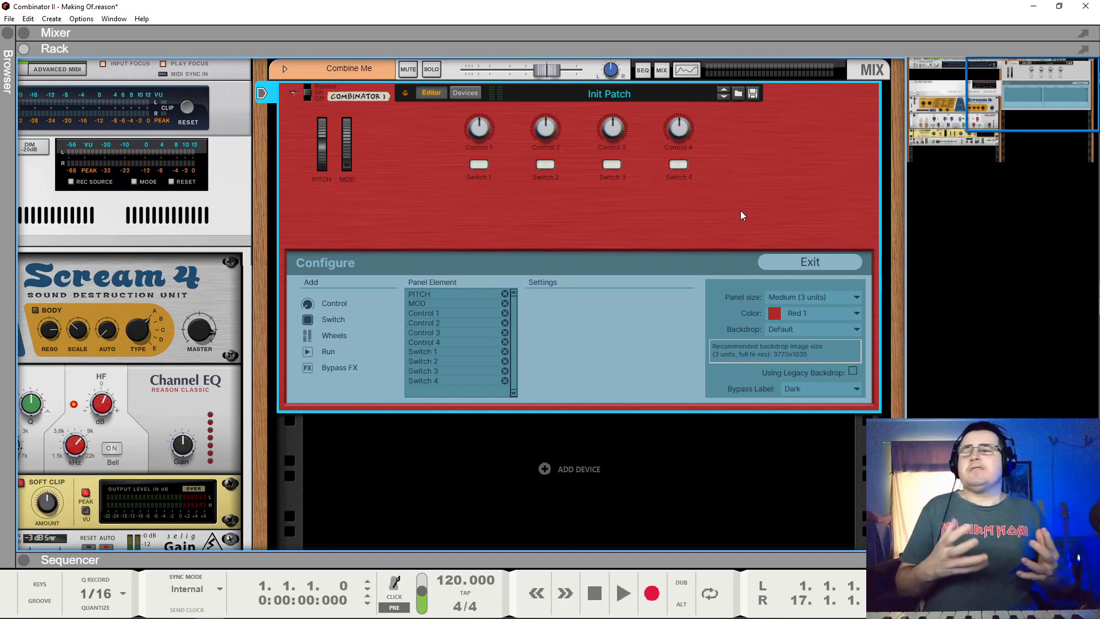
{"action": "left_click", "coordinate": [809, 329]}
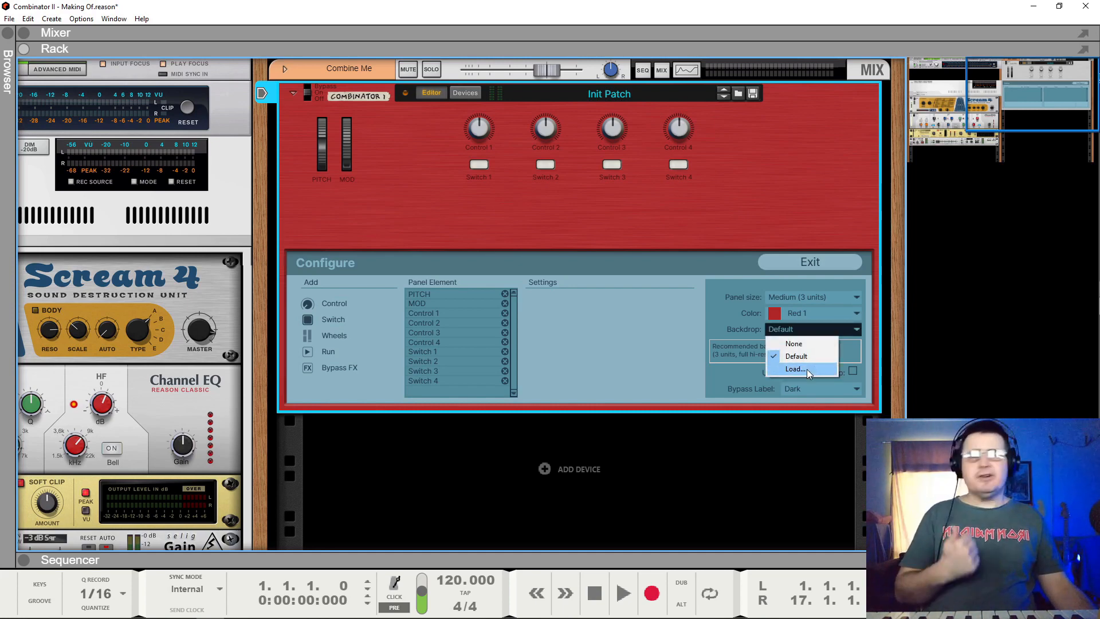
{"action": "left_click", "coordinate": [812, 280]}
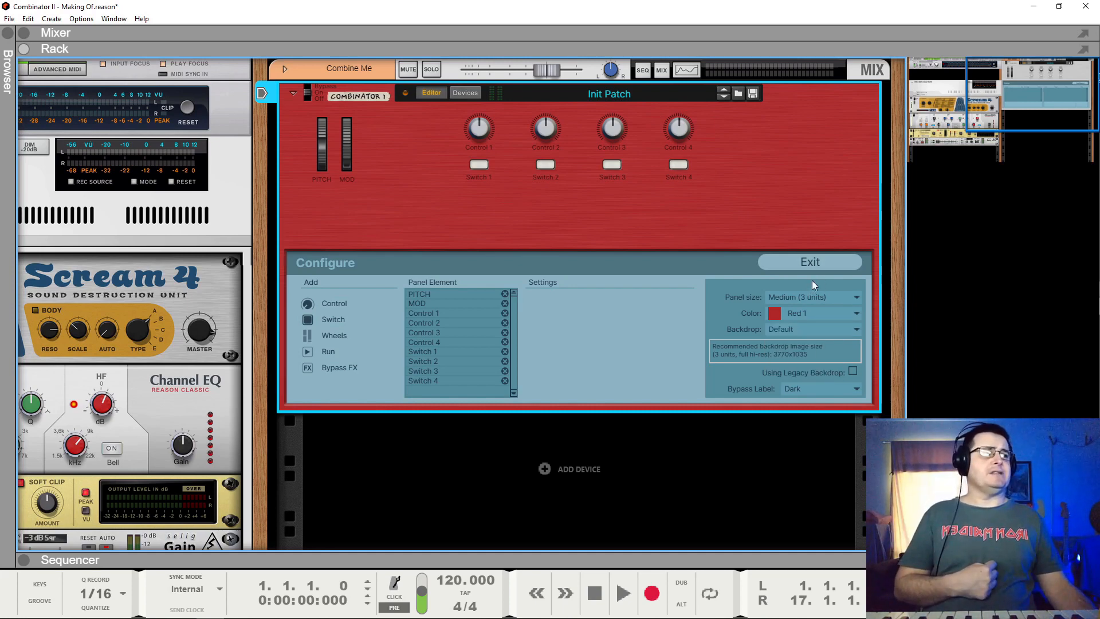
Return the panel color to Gray 2 and try the Using Legacy Backdrop option, leaving it off.
{"action": "left_click", "coordinate": [792, 316]}
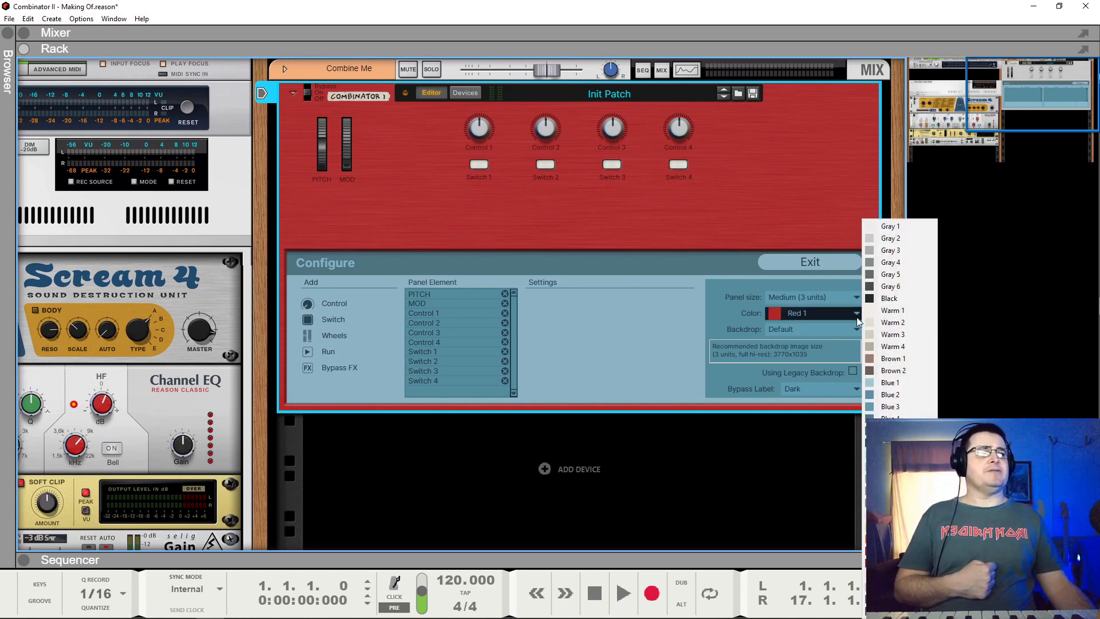
{"action": "left_click", "coordinate": [889, 239]}
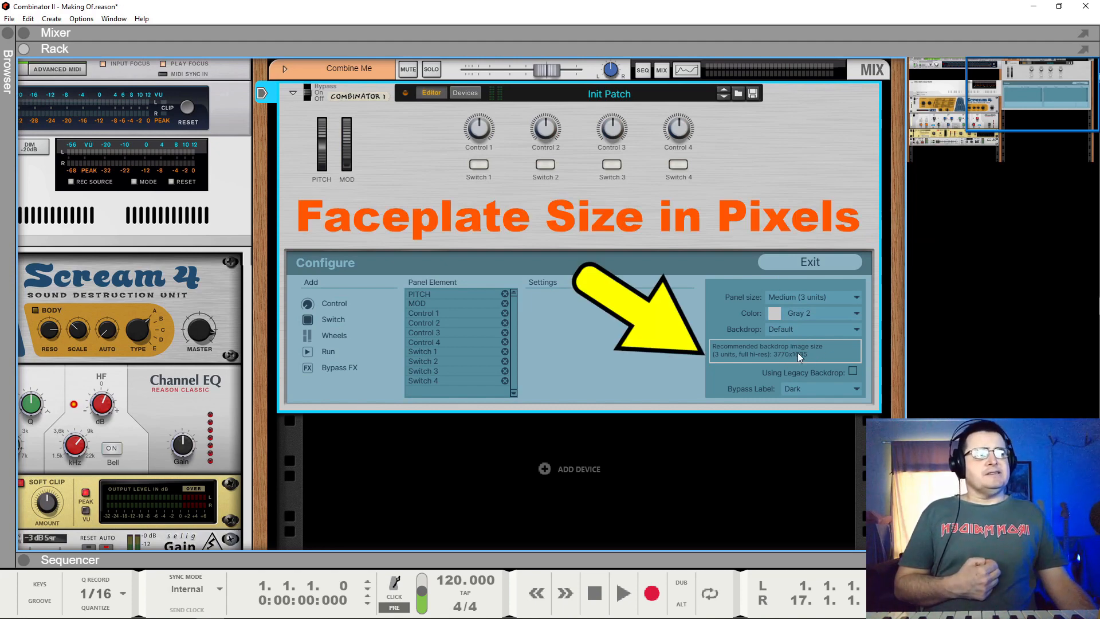
{"action": "left_click", "coordinate": [854, 373]}
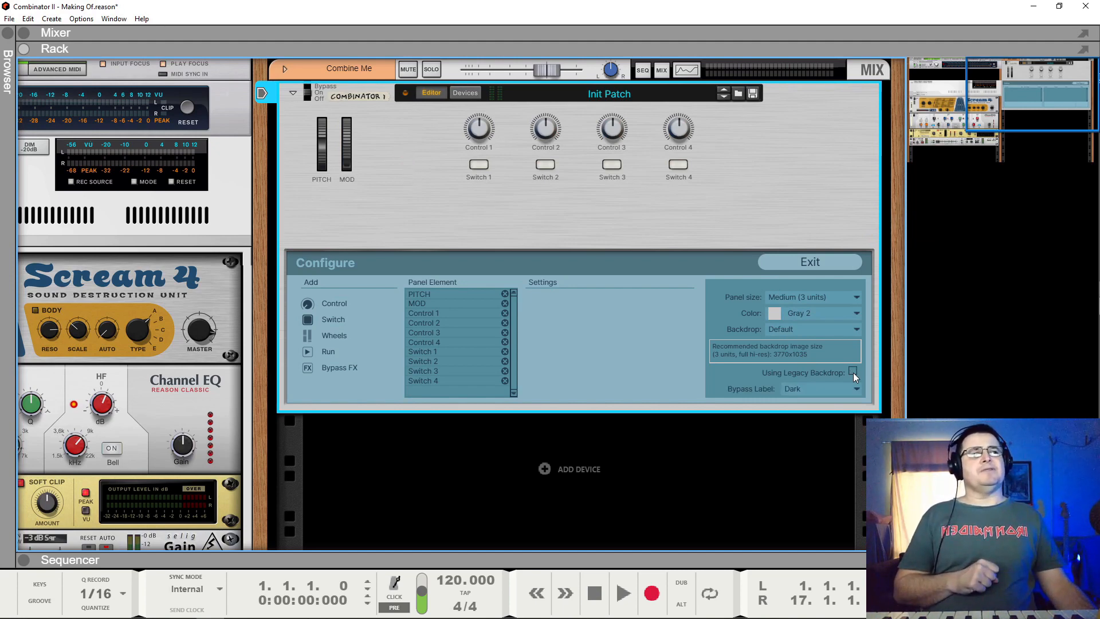
{"action": "left_click", "coordinate": [854, 372]}
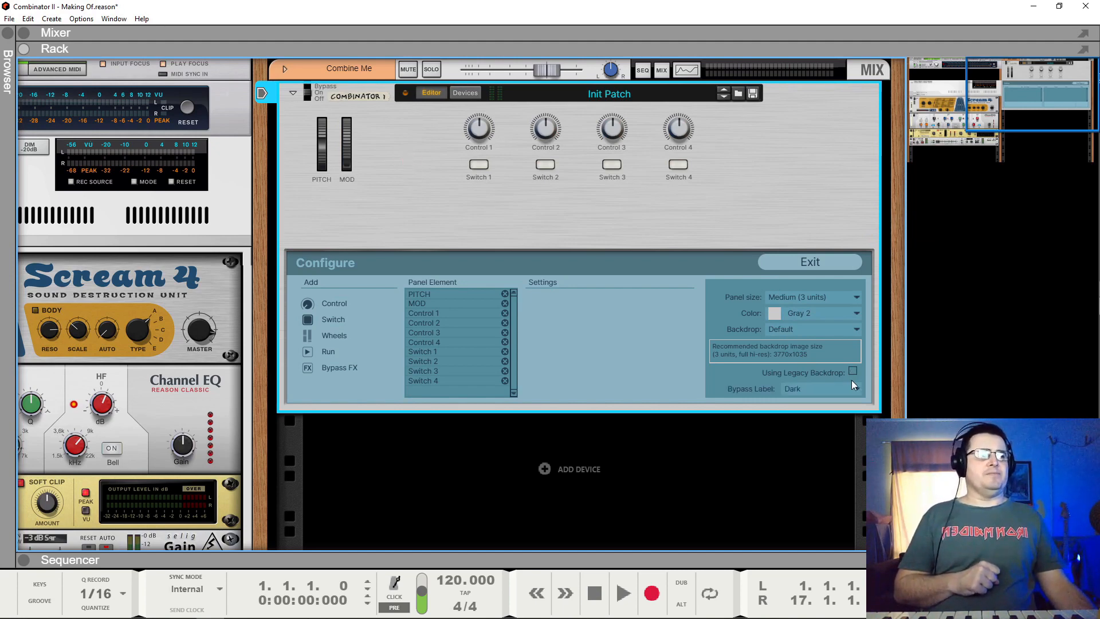
Try the bypass label at Light and Off, and set it back to Dark.
{"action": "left_click", "coordinate": [823, 389]}
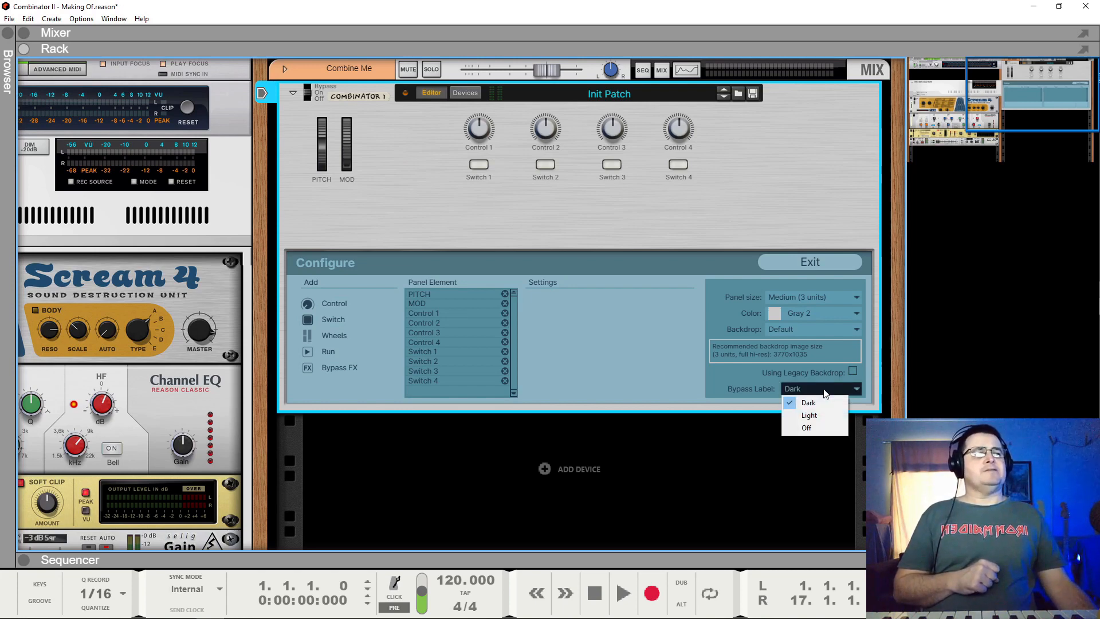
{"action": "left_click", "coordinate": [819, 414]}
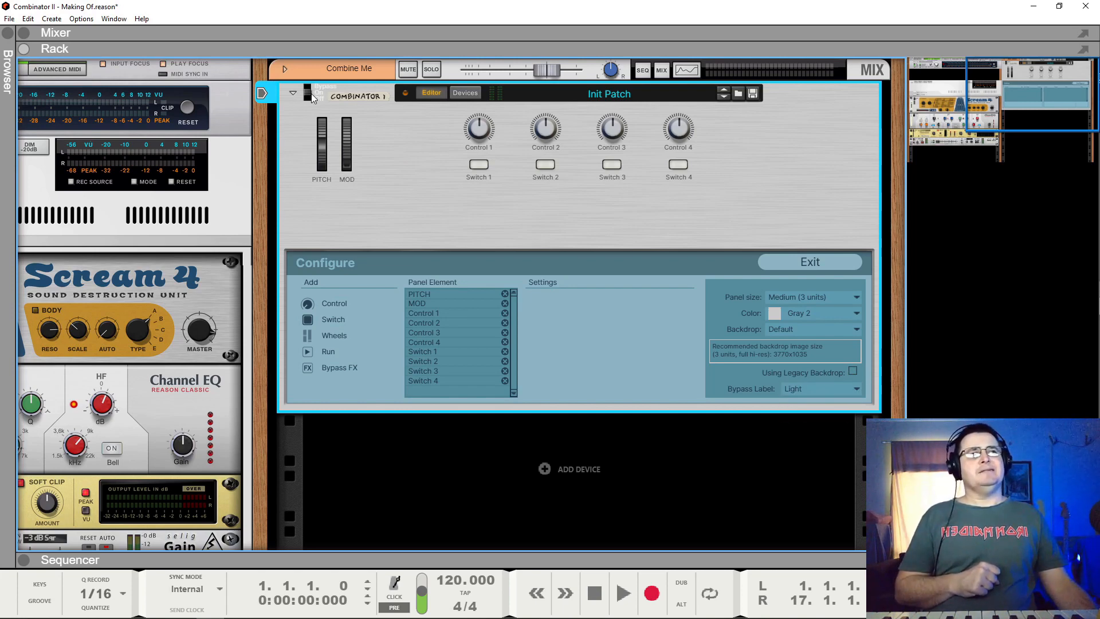
{"action": "left_click", "coordinate": [817, 390]}
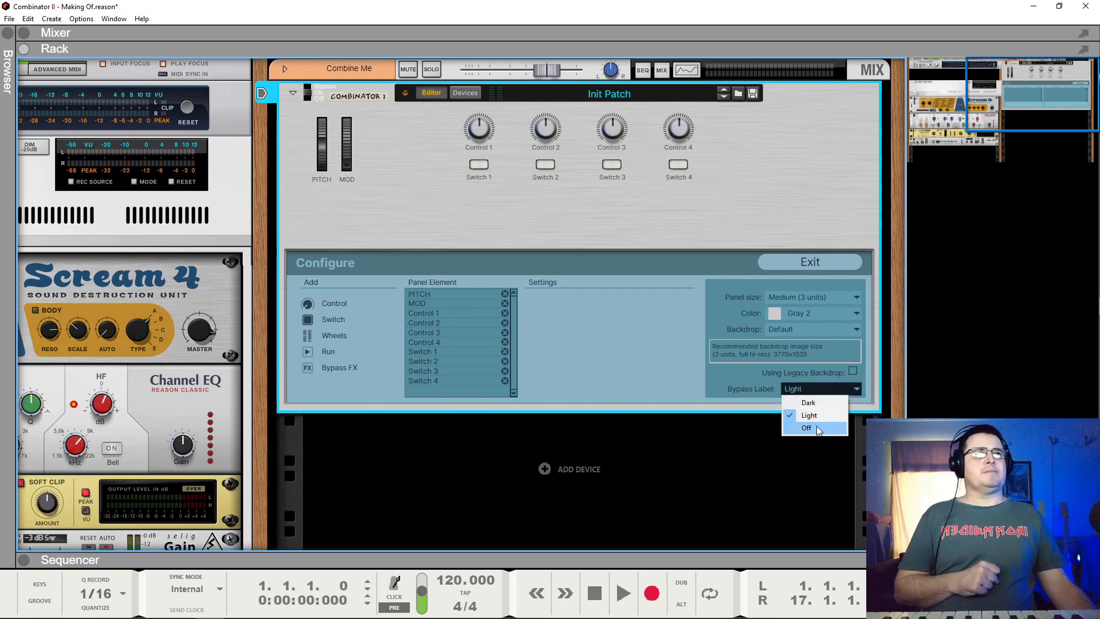
{"action": "left_click", "coordinate": [811, 427]}
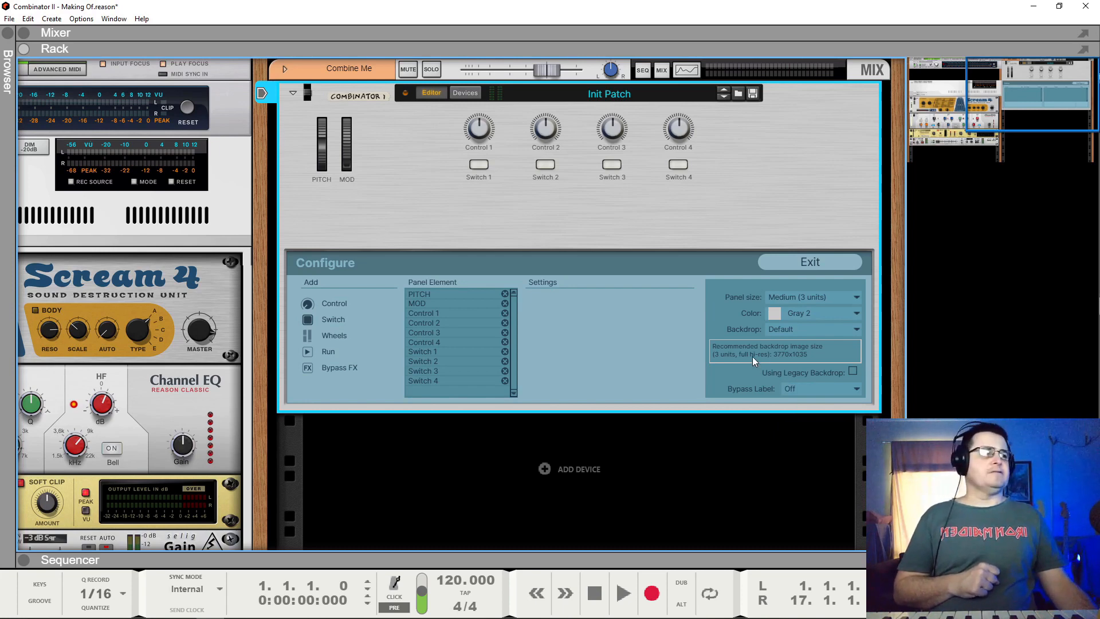
{"action": "left_click", "coordinate": [799, 392]}
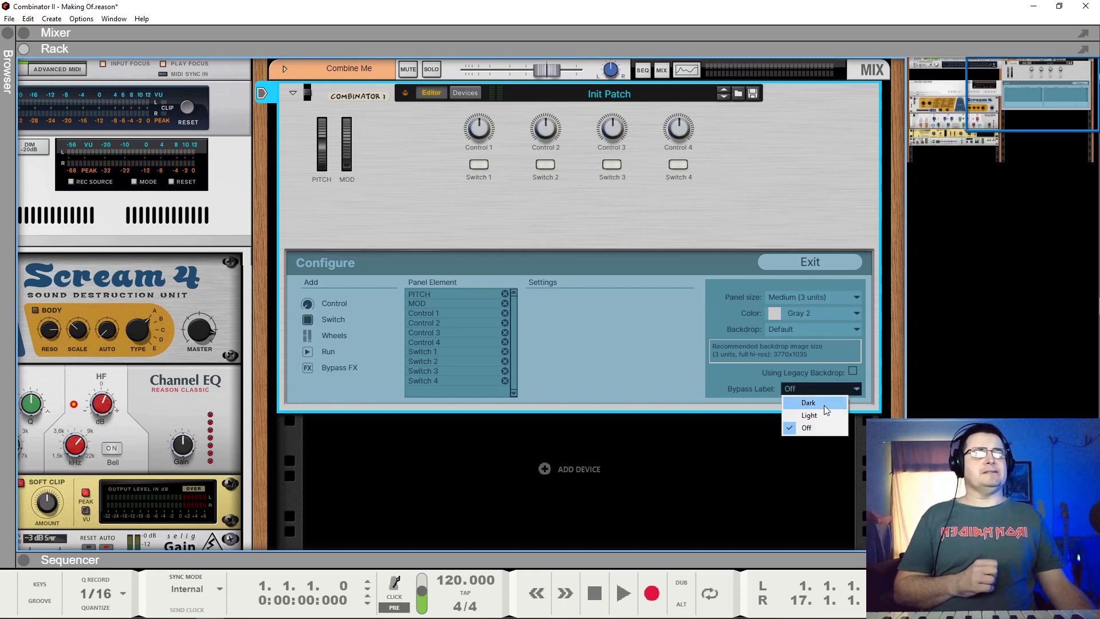
{"action": "left_click", "coordinate": [824, 404]}
Try the Combinator panel in Black with the bypass label at Light and Off, and return the label to Dark.
{"action": "left_click", "coordinate": [817, 314]}
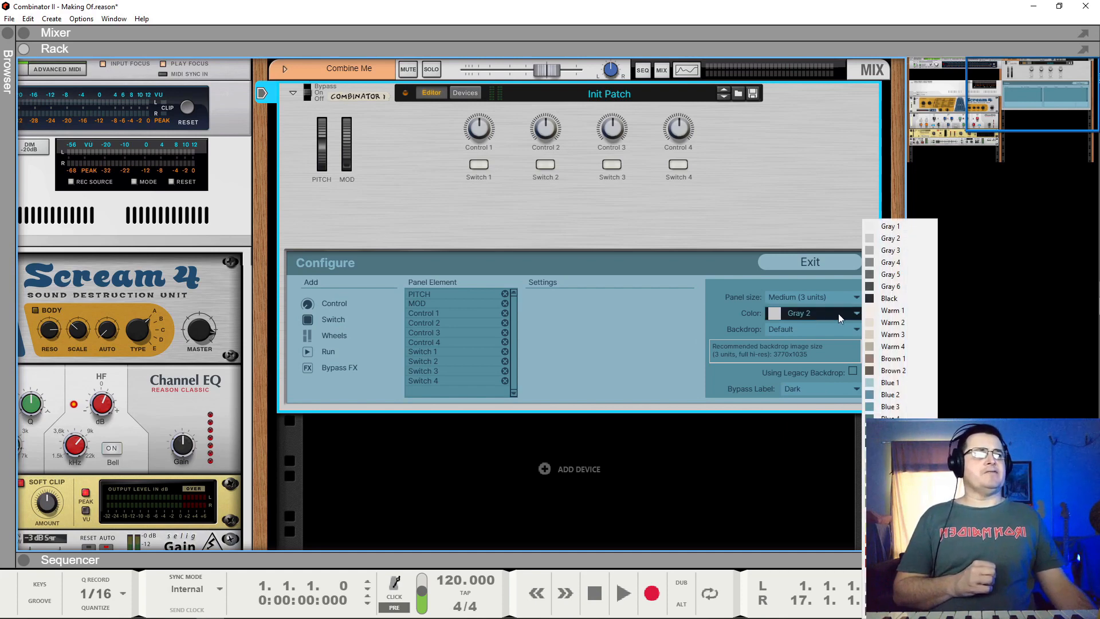
{"action": "left_click", "coordinate": [885, 300]}
{"action": "left_click", "coordinate": [819, 389]}
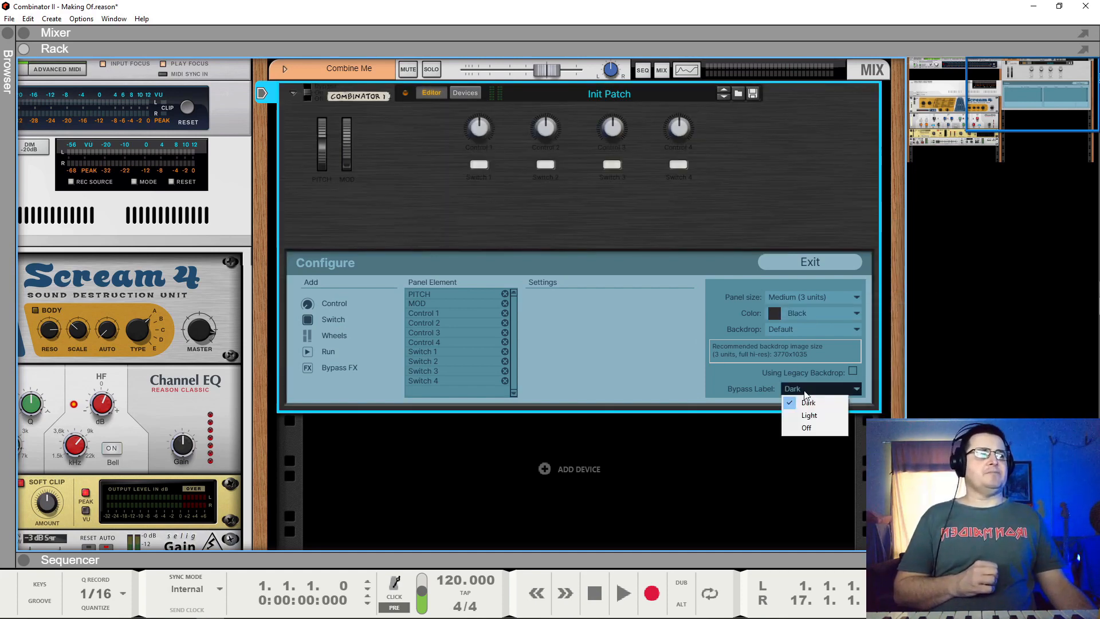
{"action": "left_click", "coordinate": [813, 417]}
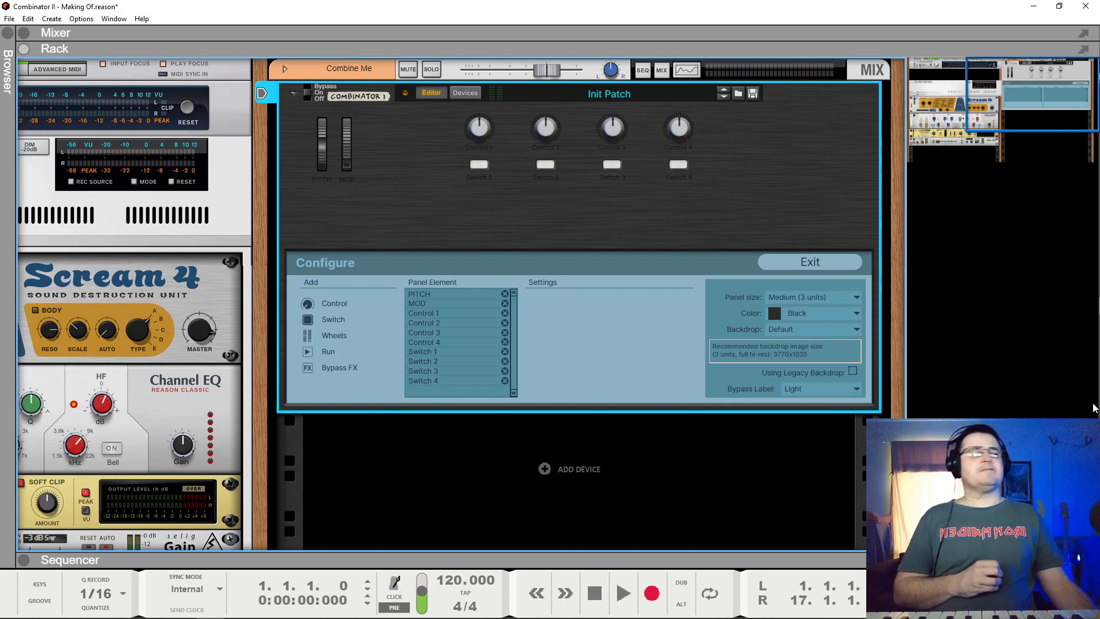
{"action": "left_click", "coordinate": [785, 387]}
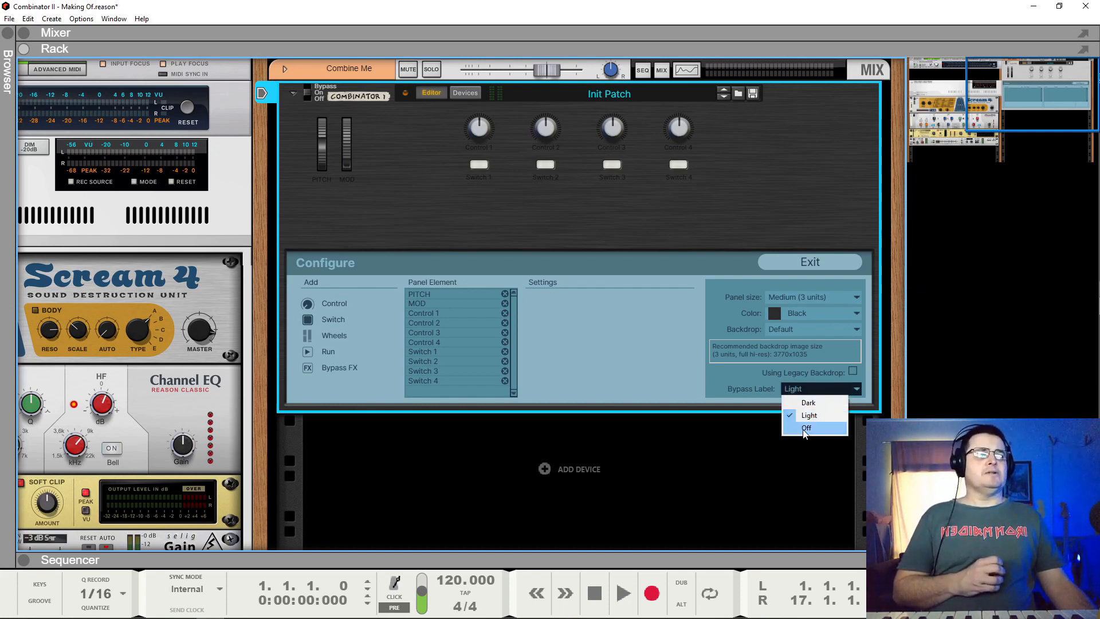
{"action": "left_click", "coordinate": [805, 428]}
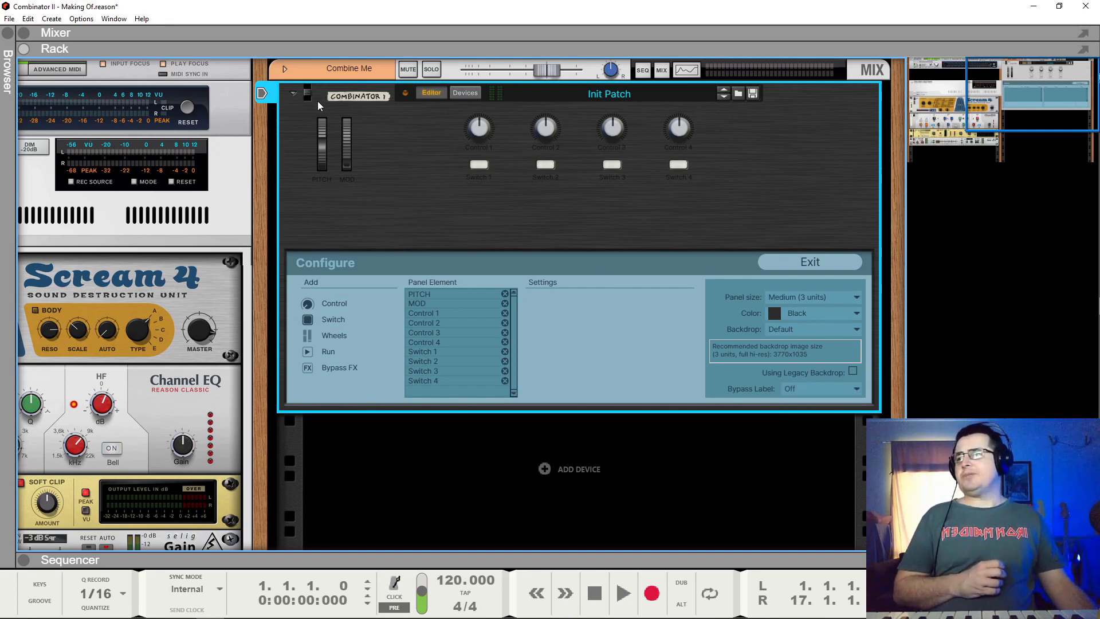
{"action": "left_click", "coordinate": [817, 389]}
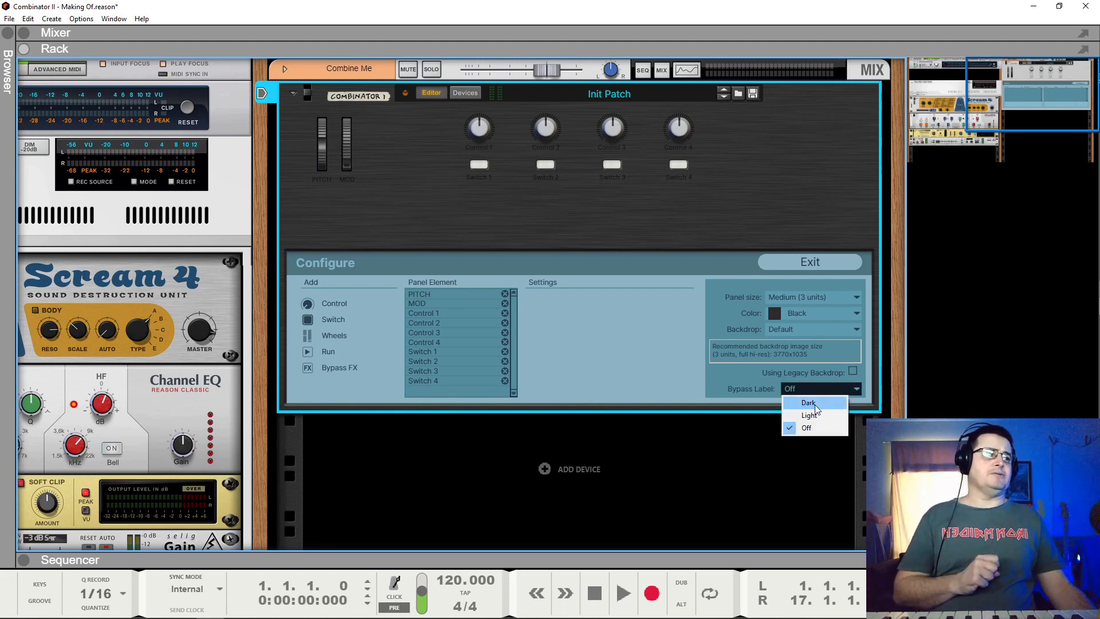
{"action": "left_click", "coordinate": [814, 403]}
Try the panel color at Gray 3, and settle on Gray 1.
{"action": "left_click", "coordinate": [812, 312]}
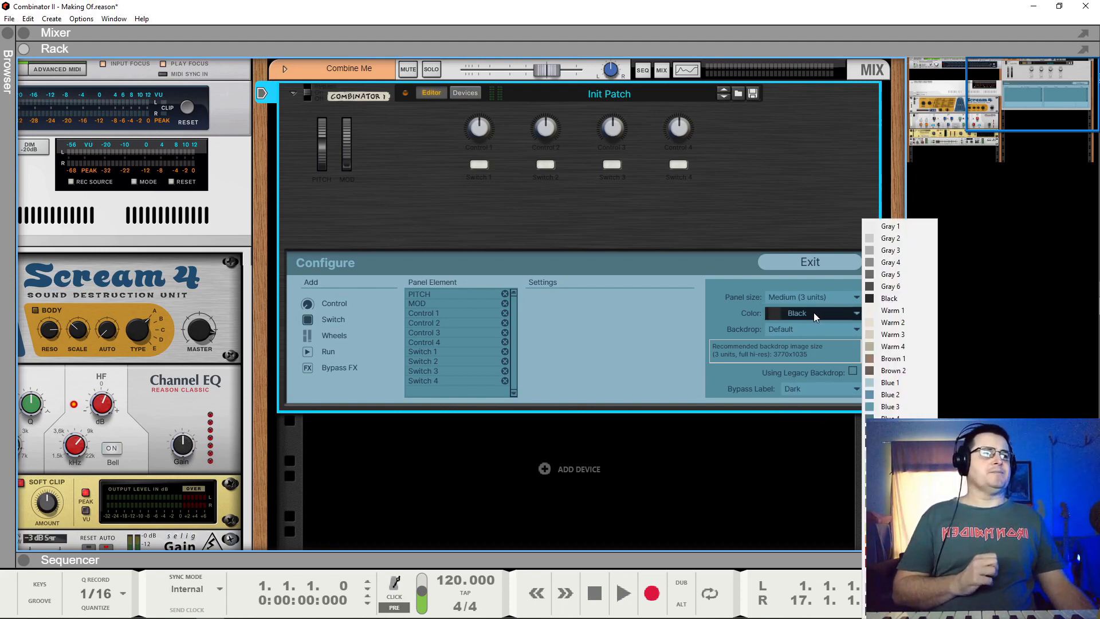
{"action": "left_click", "coordinate": [889, 250]}
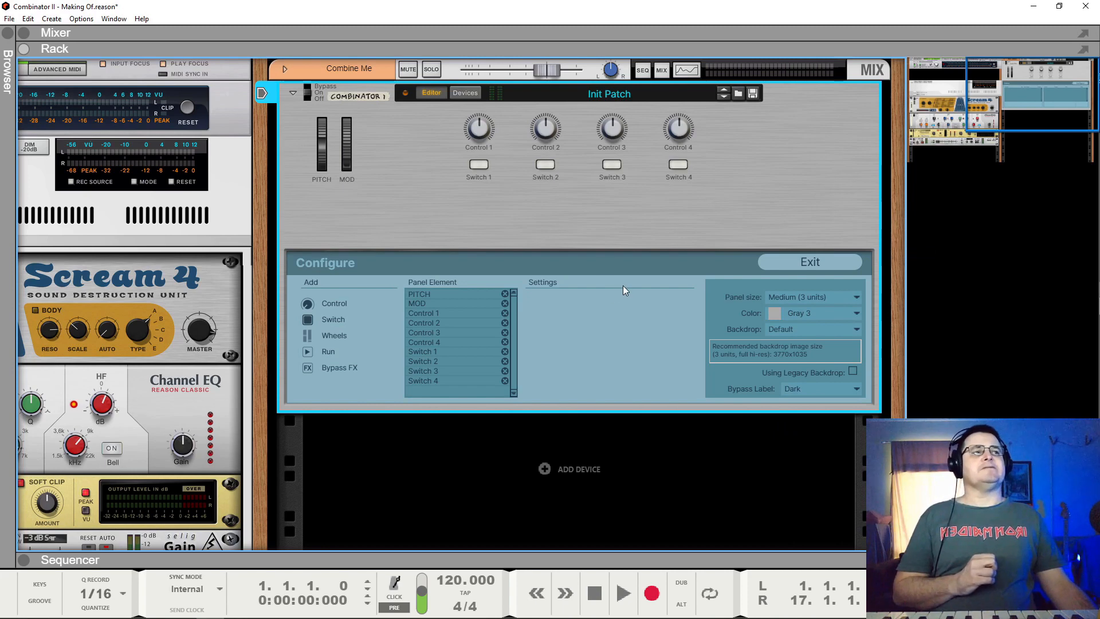
{"action": "left_click", "coordinate": [794, 314]}
{"action": "left_click", "coordinate": [802, 292]}
Select all the wheels, controls and switches on the Combinator panel and delete them.
{"action": "left_click_drag", "start_coordinate": [790, 114], "coordinate": [295, 225]}
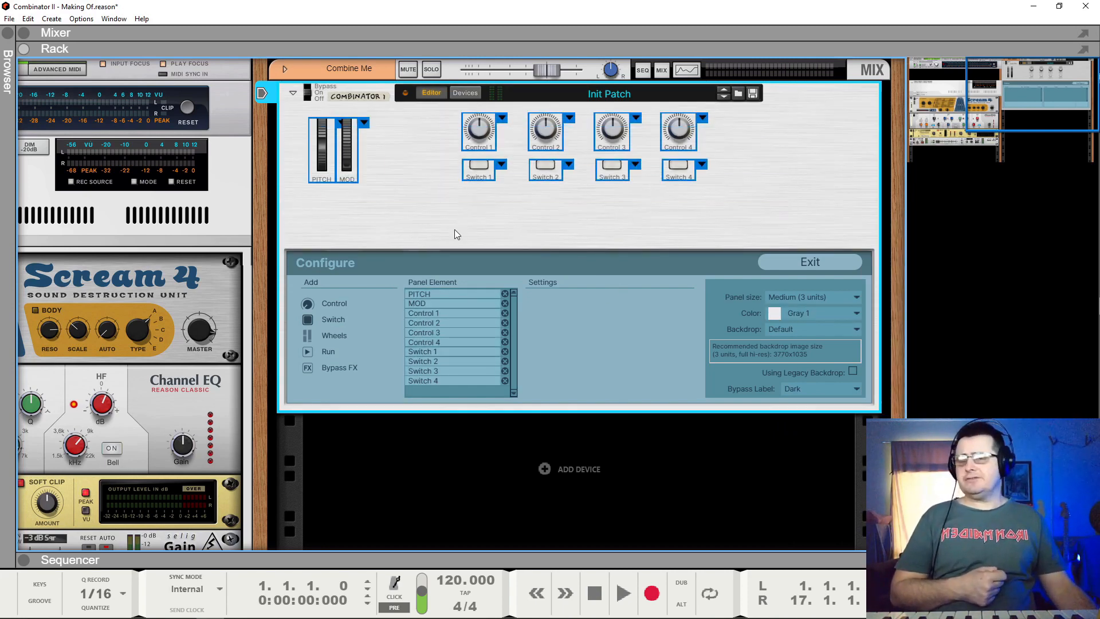
{"action": "left_click_drag", "start_coordinate": [421, 142], "coordinate": [770, 216]}
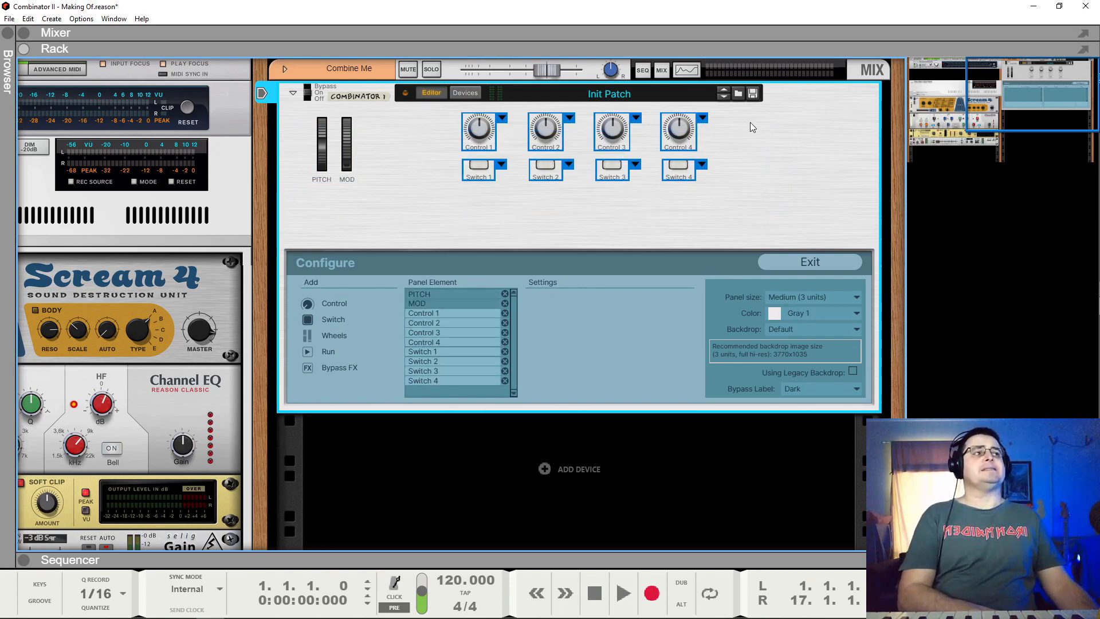
{"action": "left_click_drag", "start_coordinate": [749, 115], "coordinate": [305, 201]}
{"action": "key", "text": "Delete"}
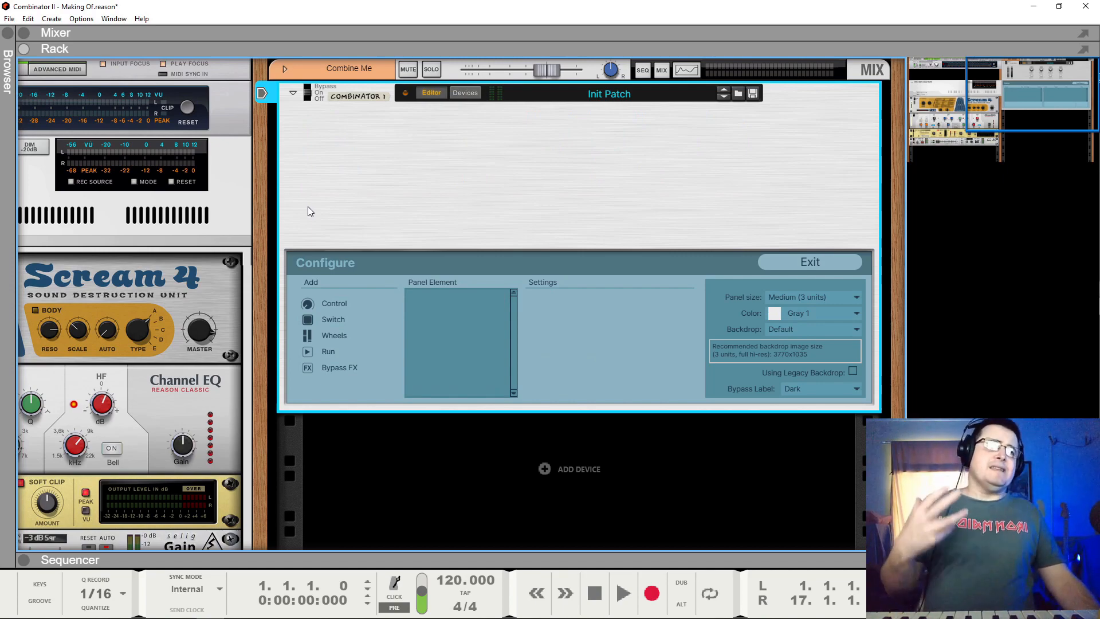
Show the devices contained in the Combinator and look through them.
{"action": "left_click", "coordinate": [465, 93]}
{"action": "scroll", "coordinate": [576, 390], "scroll_direction": "down", "scroll_amount": 5}
{"action": "scroll", "coordinate": [616, 461], "scroll_direction": "up", "scroll_amount": 5}
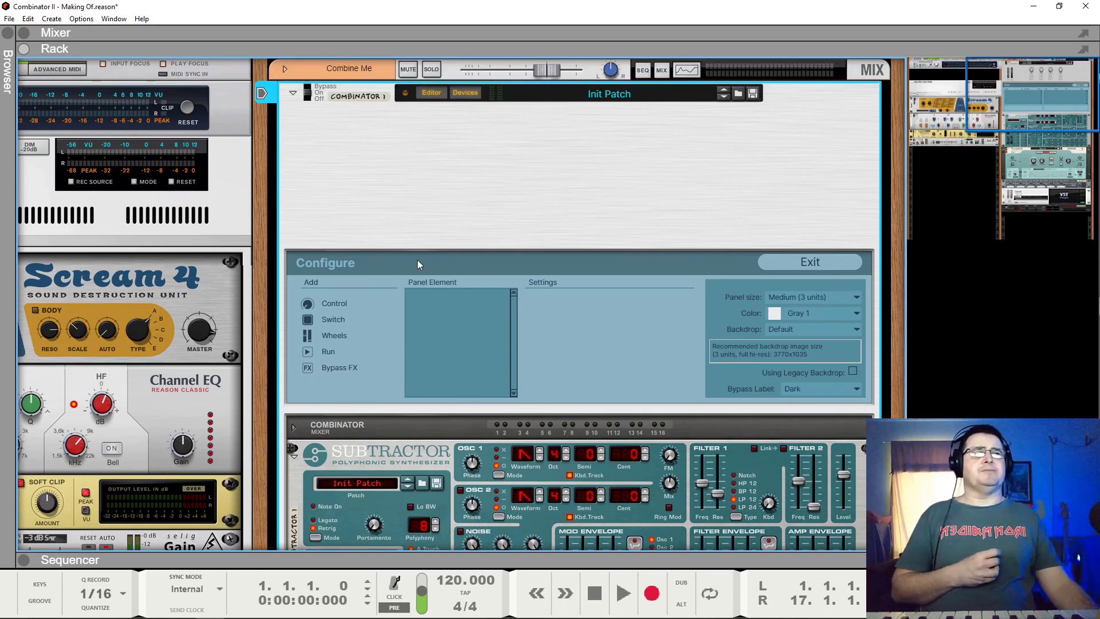
{"action": "scroll", "coordinate": [545, 335], "scroll_direction": "down", "scroll_amount": 3}
{"action": "scroll", "coordinate": [523, 332], "scroll_direction": "up", "scroll_amount": 3}
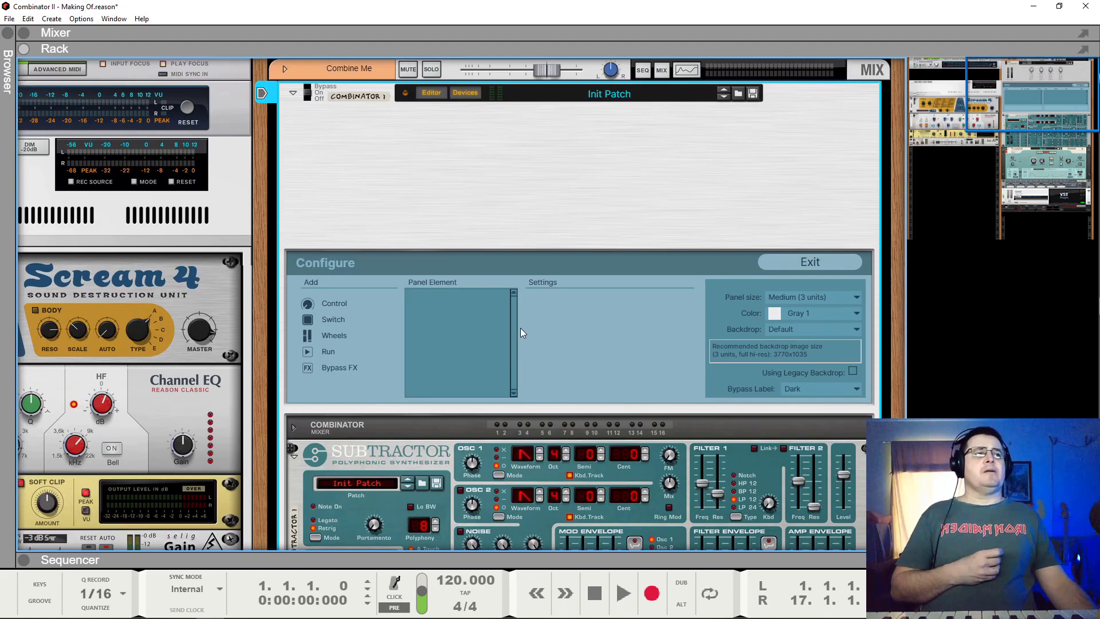
Add two controls to the empty panel and name them Filter and Reso.
{"action": "left_click", "coordinate": [307, 305]}
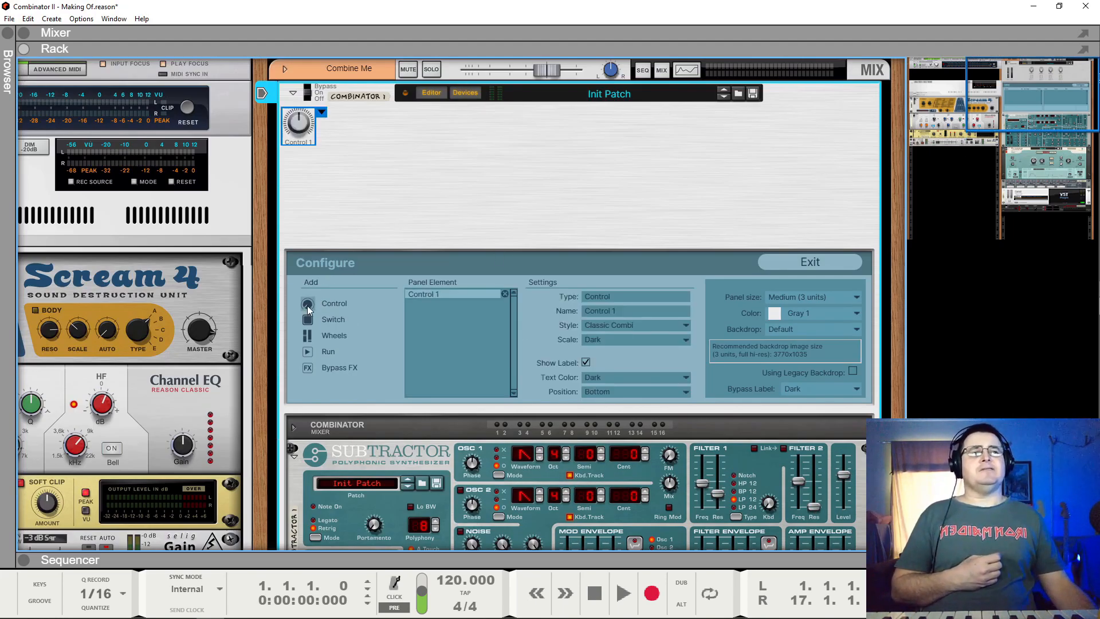
{"action": "left_click", "coordinate": [307, 304]}
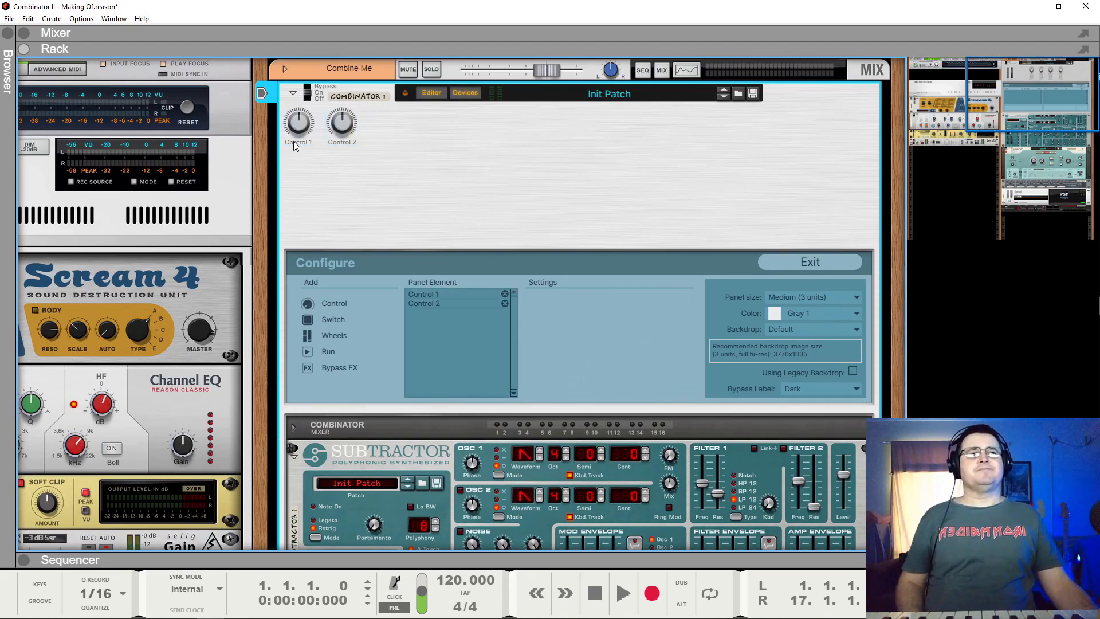
{"action": "double_click", "coordinate": [294, 141]}
{"action": "type", "text": "fILTER"}
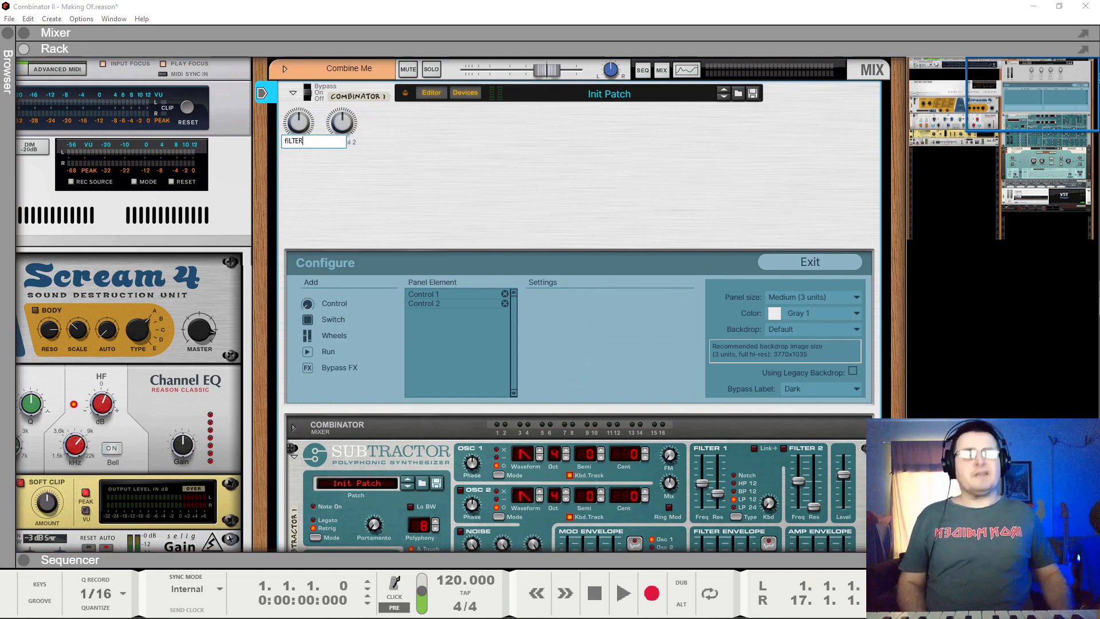
{"action": "key", "text": "BackSpace"}
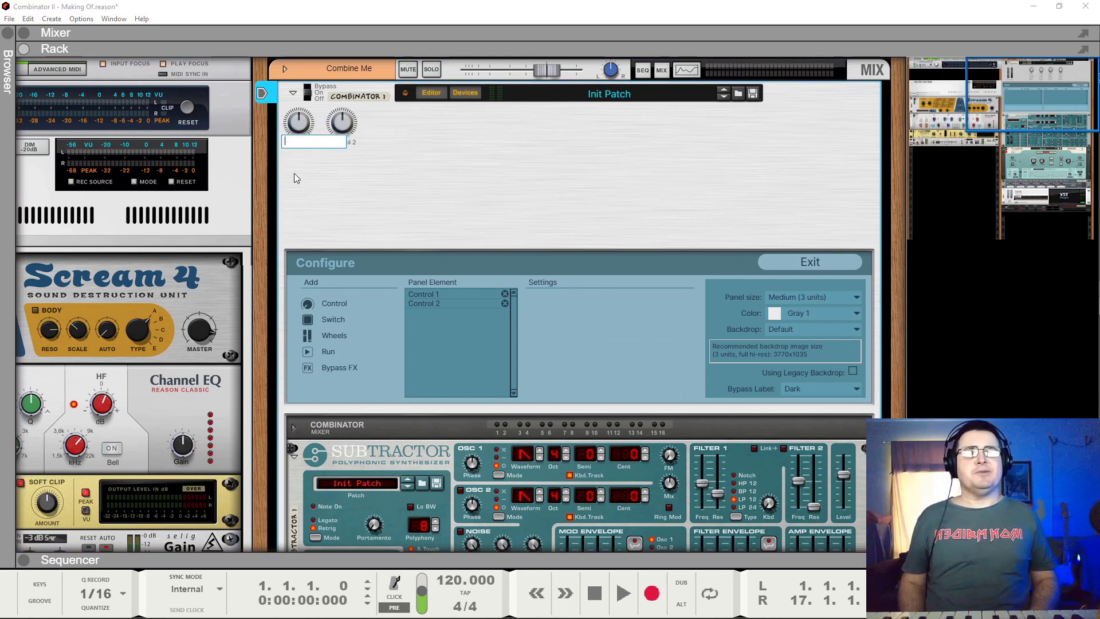
{"action": "type", "text": "Filter"}
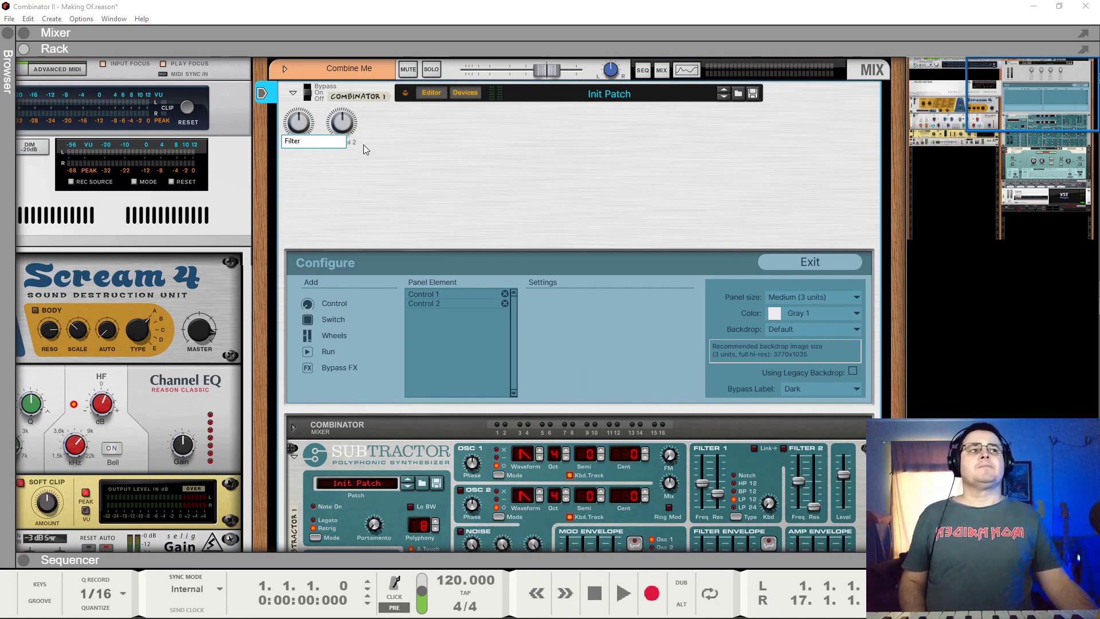
{"action": "key", "text": "Return"}
{"action": "double_click", "coordinate": [352, 142]}
{"action": "type", "text": "R"}
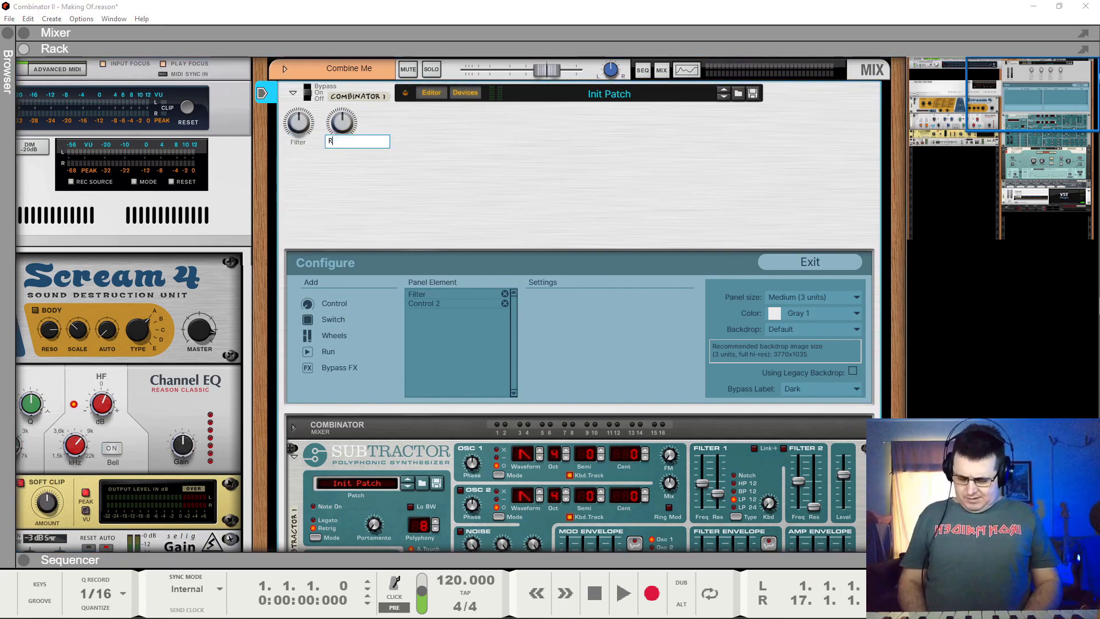
{"action": "type", "text": "eso"}
{"action": "key", "text": "Return"}
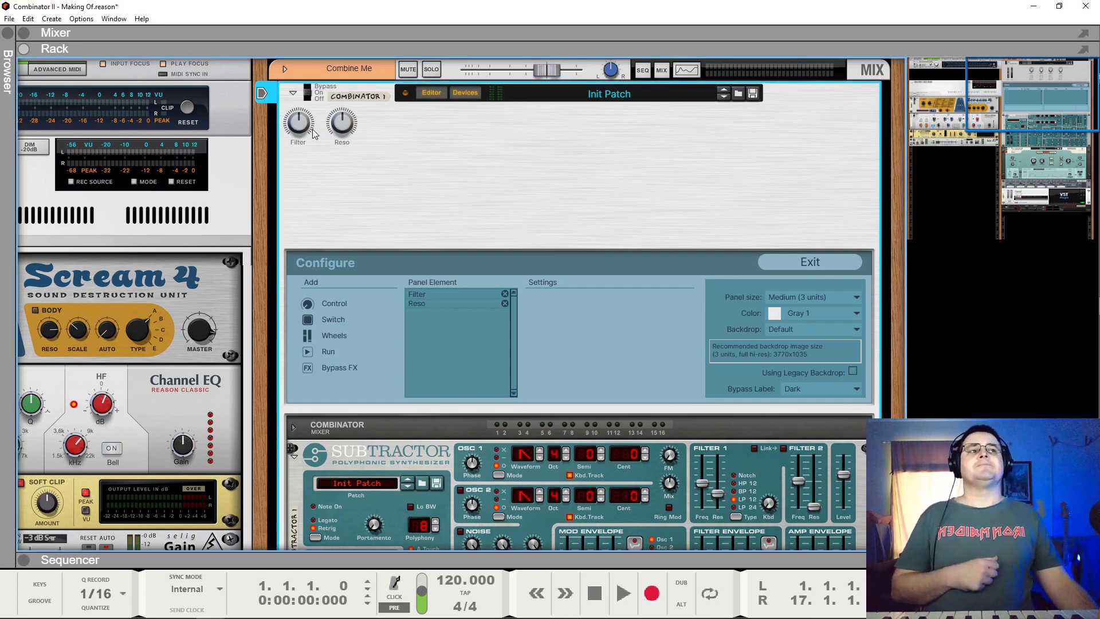
Spread the Filter and Reso knobs apart across the panel, aligned at the same height, with Filter left of the panel's center.
{"action": "left_click_drag", "start_coordinate": [385, 161], "coordinate": [471, 203]}
{"action": "left_click", "coordinate": [701, 244]}
{"action": "left_click", "coordinate": [662, 177]}
{"action": "left_click_drag", "start_coordinate": [635, 163], "coordinate": [312, 178]}
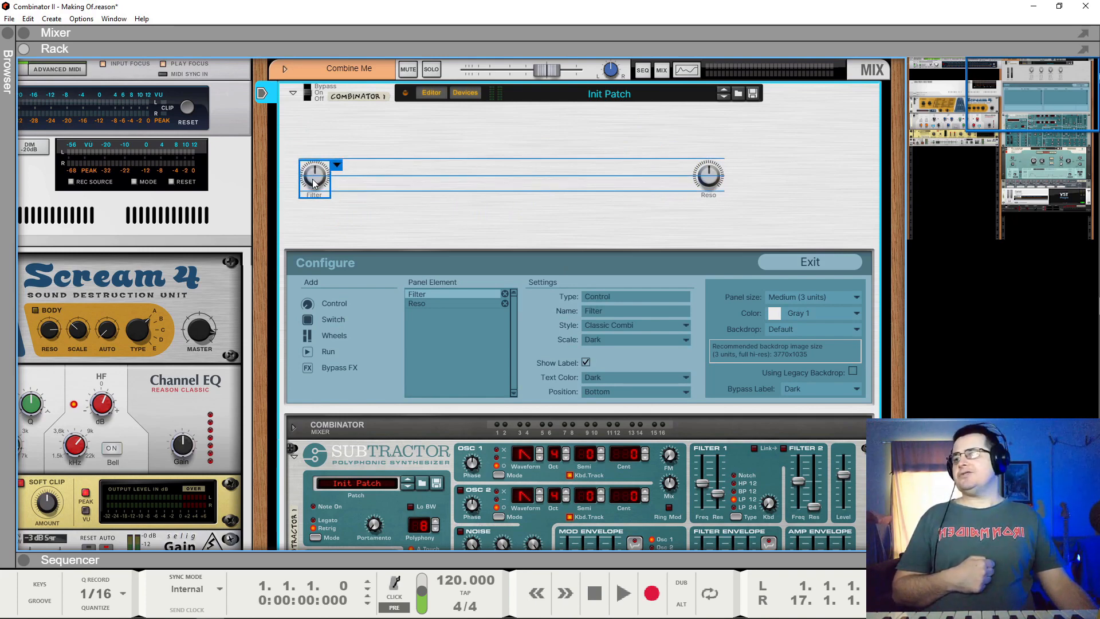
{"action": "left_click_drag", "start_coordinate": [311, 179], "coordinate": [438, 174]}
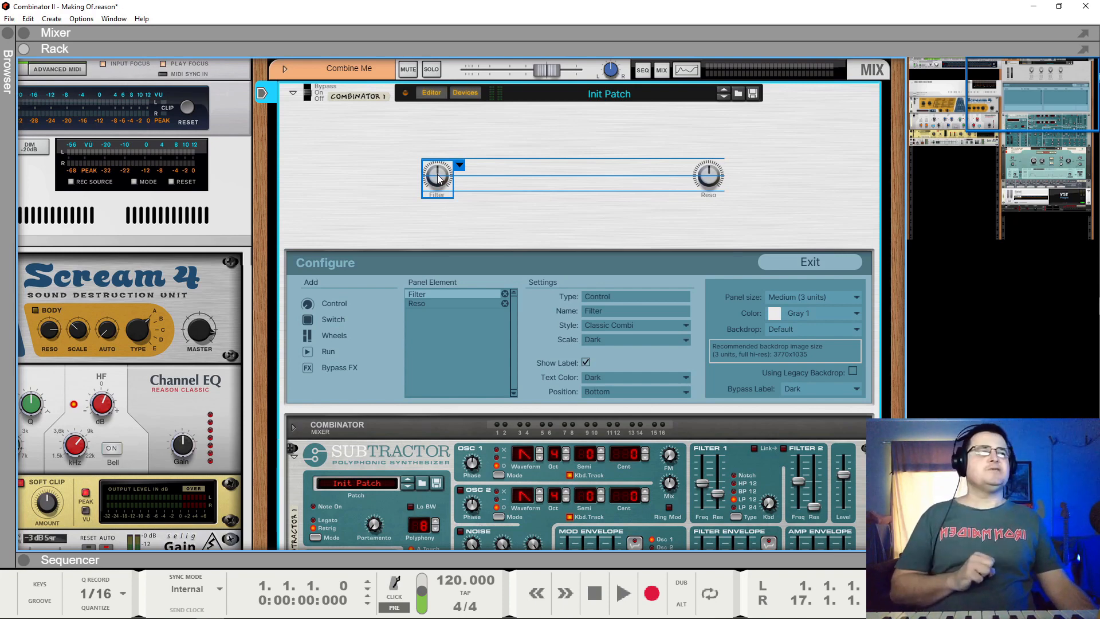
{"action": "left_click_drag", "start_coordinate": [438, 174], "coordinate": [438, 174]}
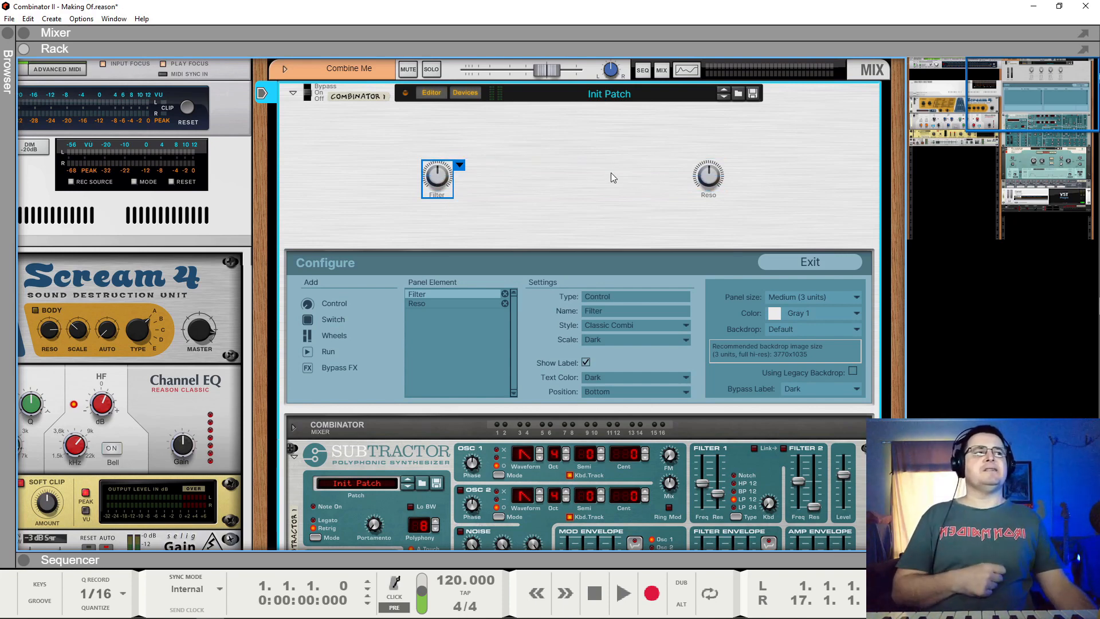
Place the Reso knob directly to the right of the Filter knob, aligned at the same height.
{"action": "left_click_drag", "start_coordinate": [705, 179], "coordinate": [475, 173]}
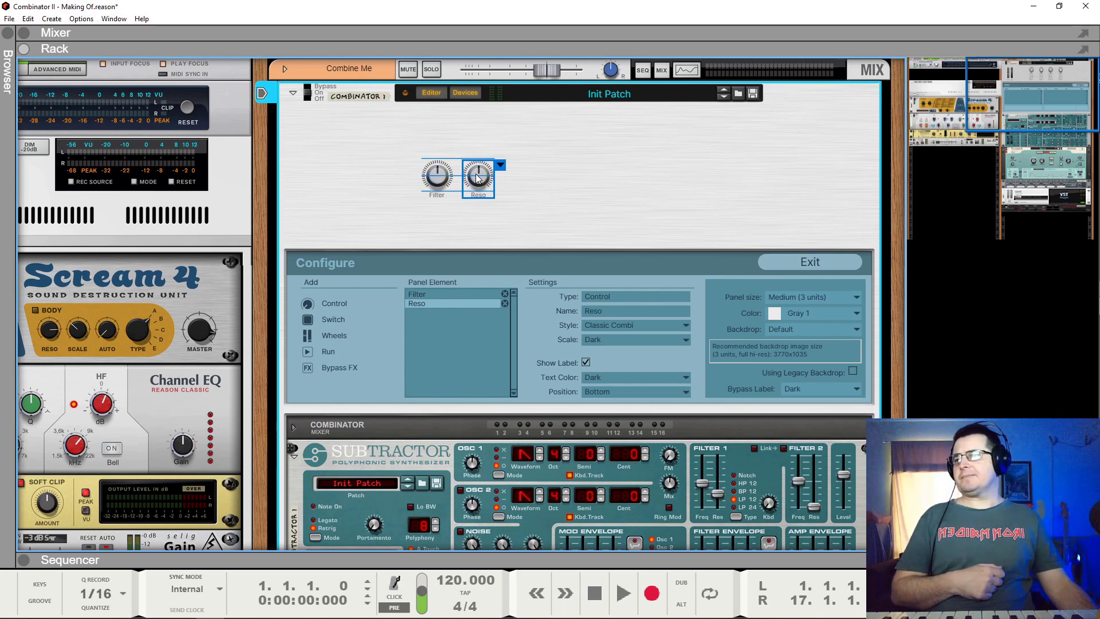
{"action": "left_click_drag", "start_coordinate": [475, 173], "coordinate": [476, 173]}
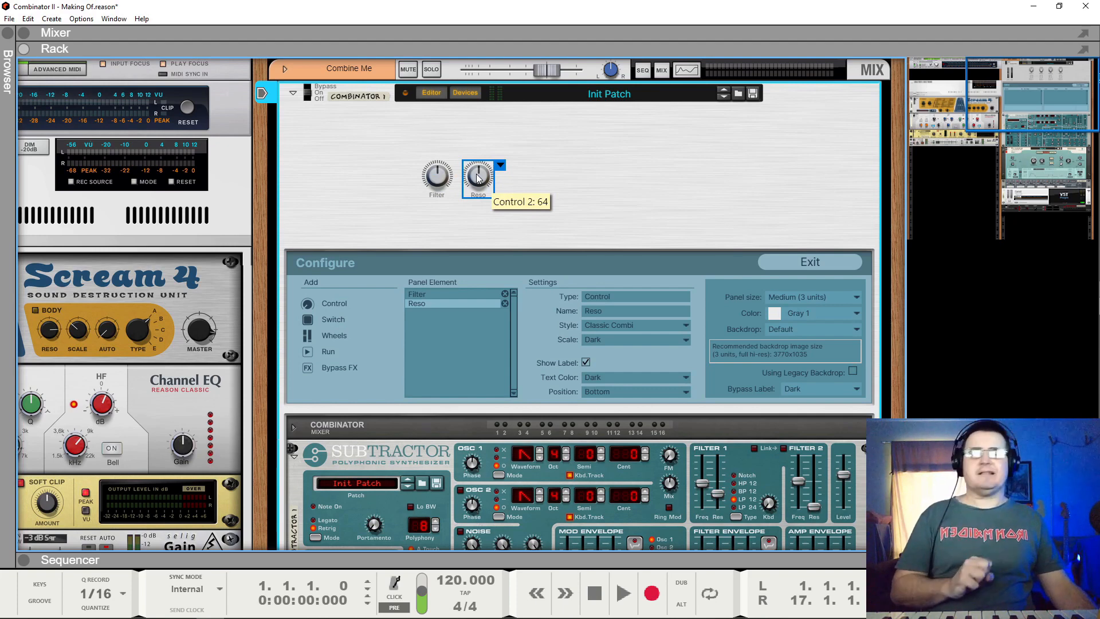
{"action": "left_click_drag", "start_coordinate": [476, 176], "coordinate": [518, 181]}
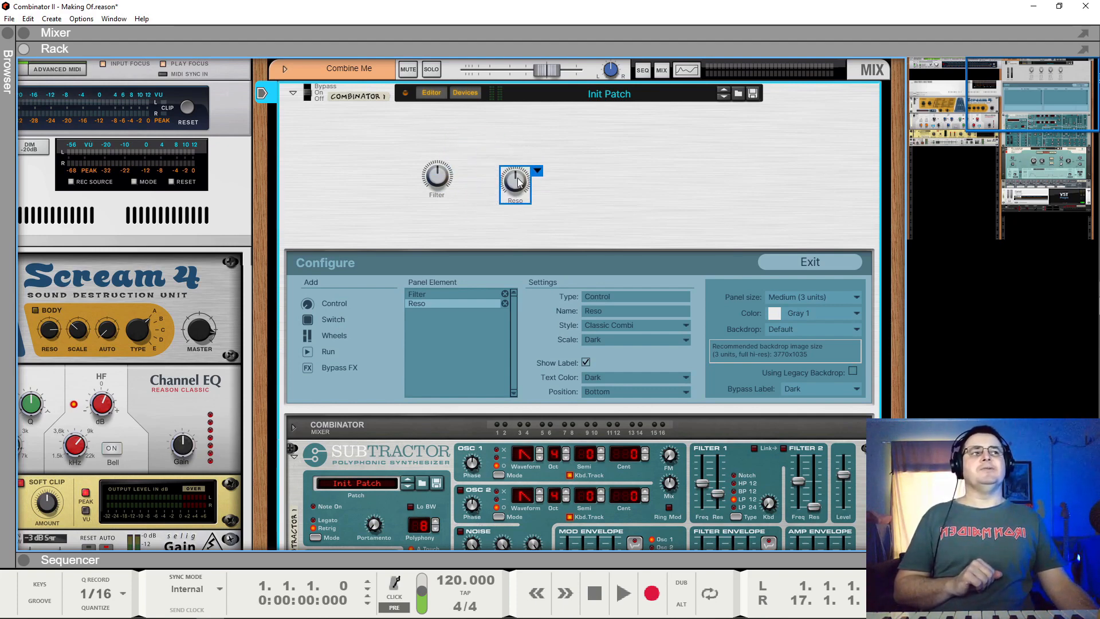
{"action": "left_click_drag", "start_coordinate": [444, 126], "coordinate": [480, 176]}
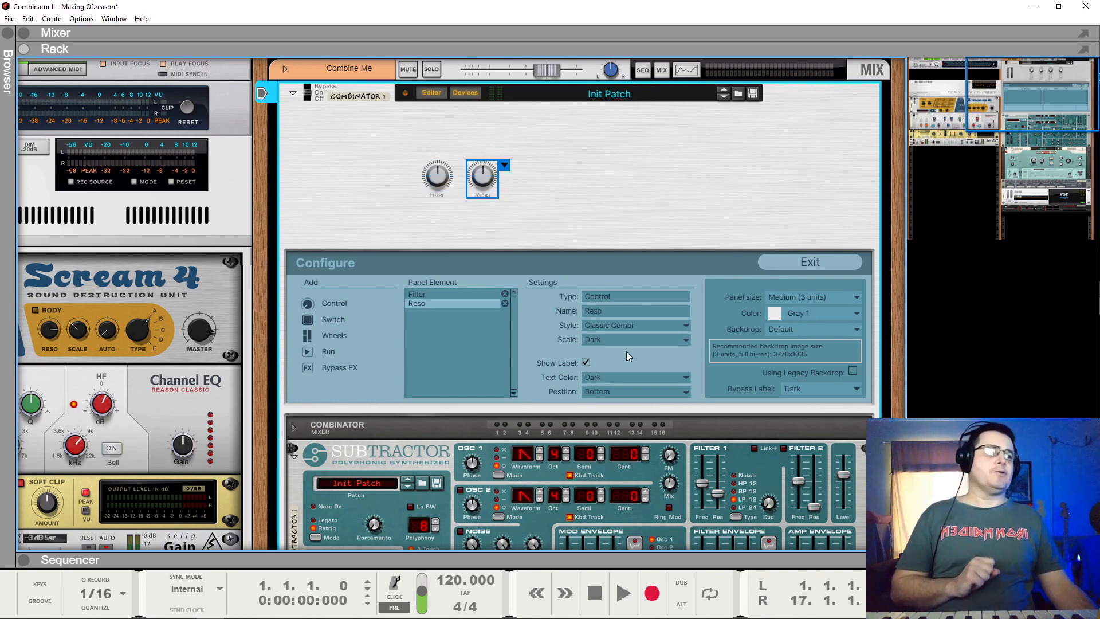
Try the Filter knob's style at Black Big and Black Medium, and return it to Classic Combi.
{"action": "left_click", "coordinate": [431, 181]}
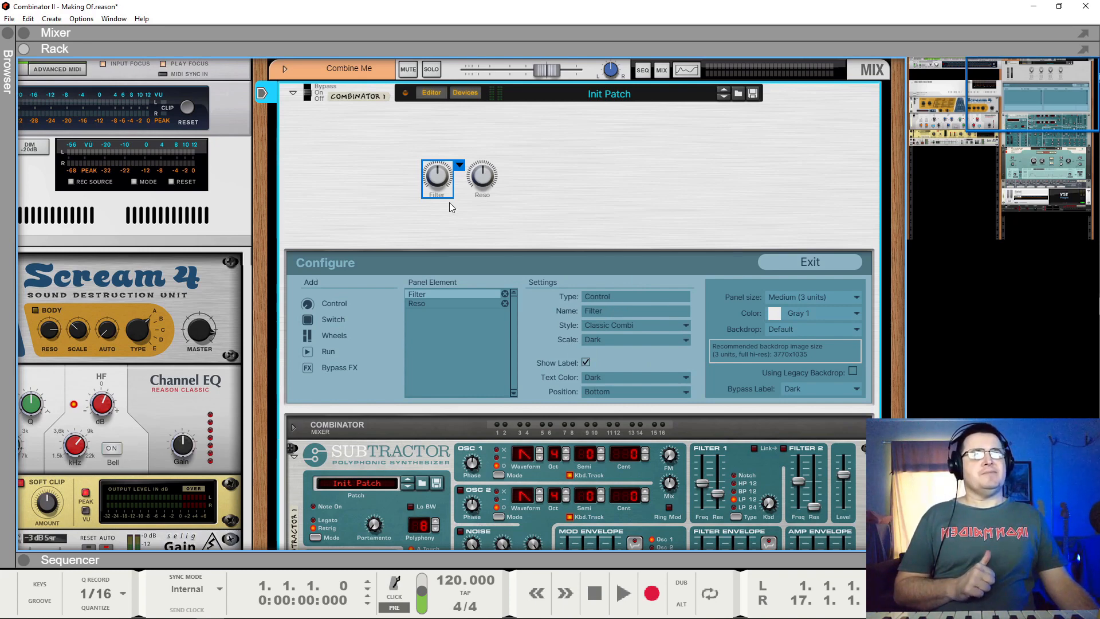
{"action": "left_click", "coordinate": [632, 325]}
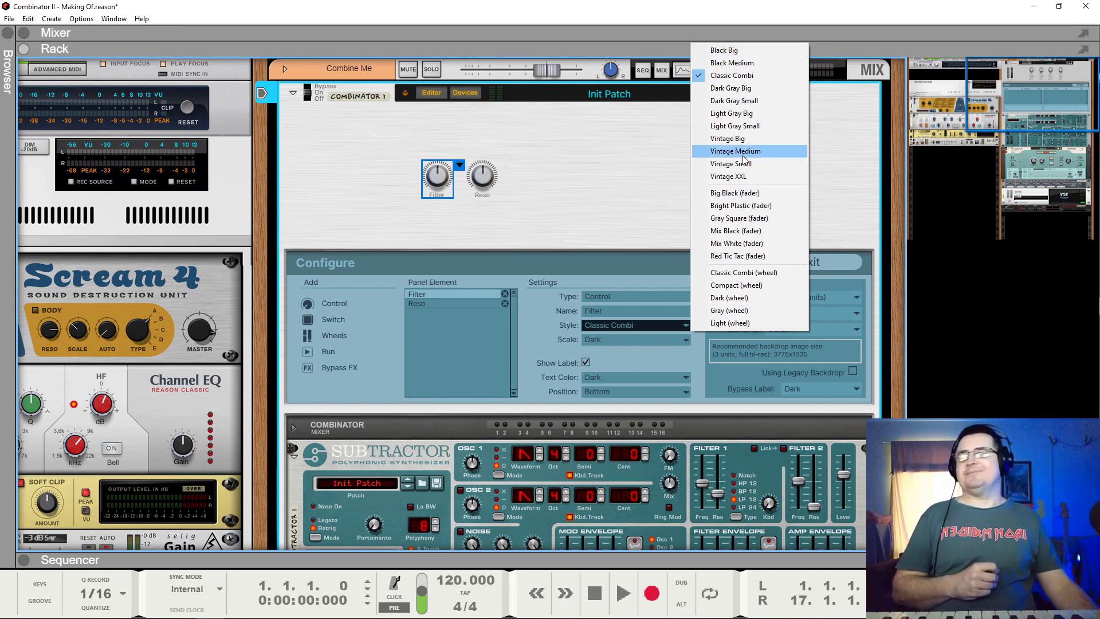
{"action": "left_click", "coordinate": [730, 50]}
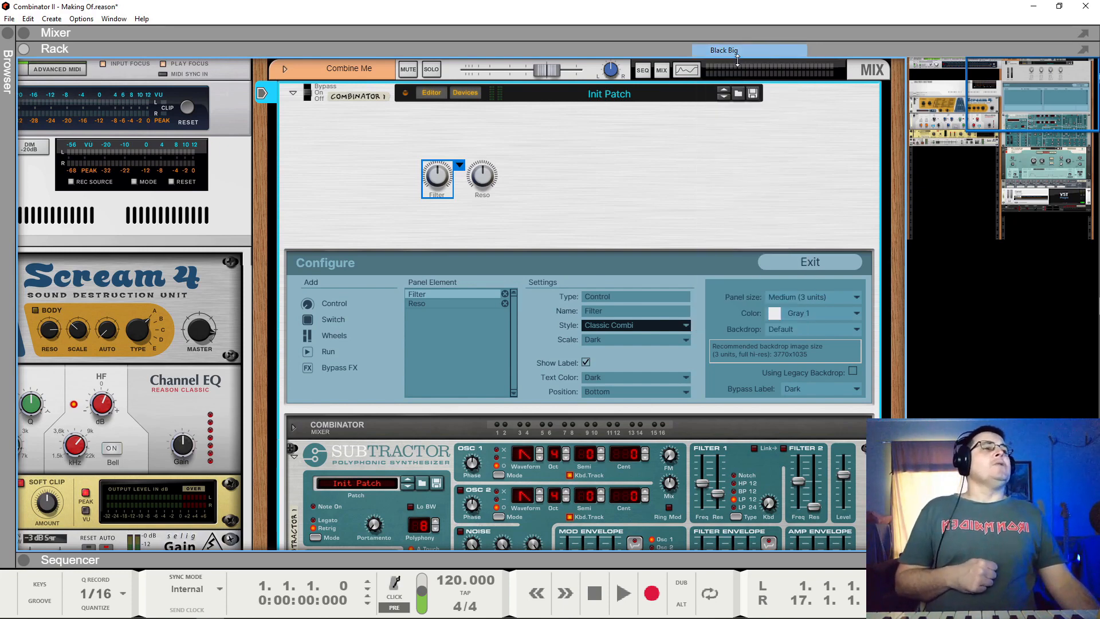
{"action": "left_click", "coordinate": [627, 325]}
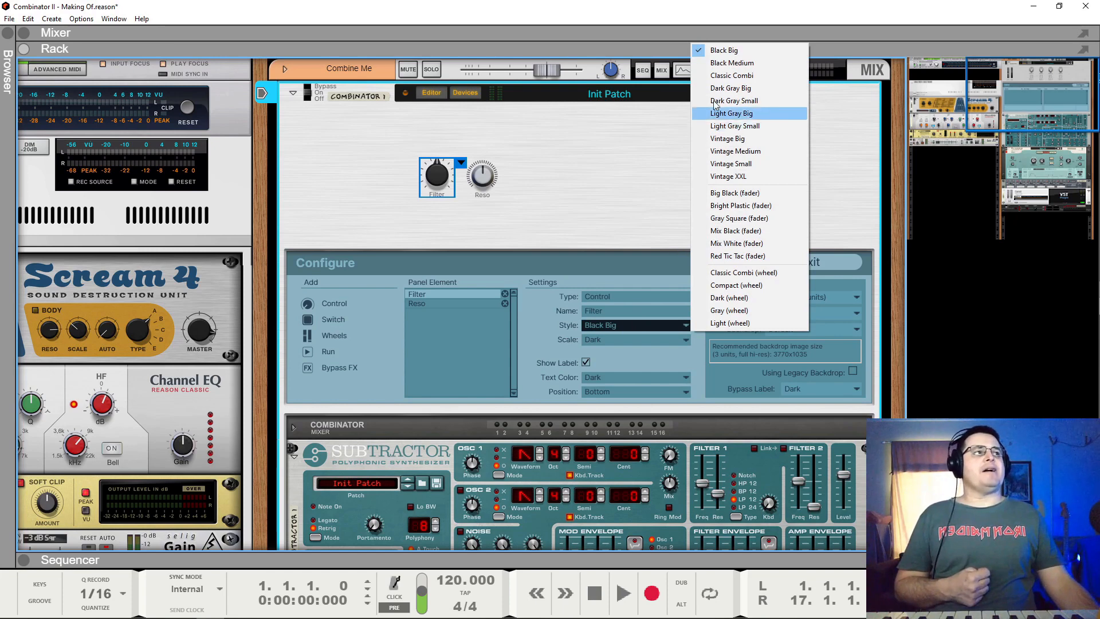
{"action": "left_click", "coordinate": [718, 65]}
{"action": "left_click", "coordinate": [636, 326]}
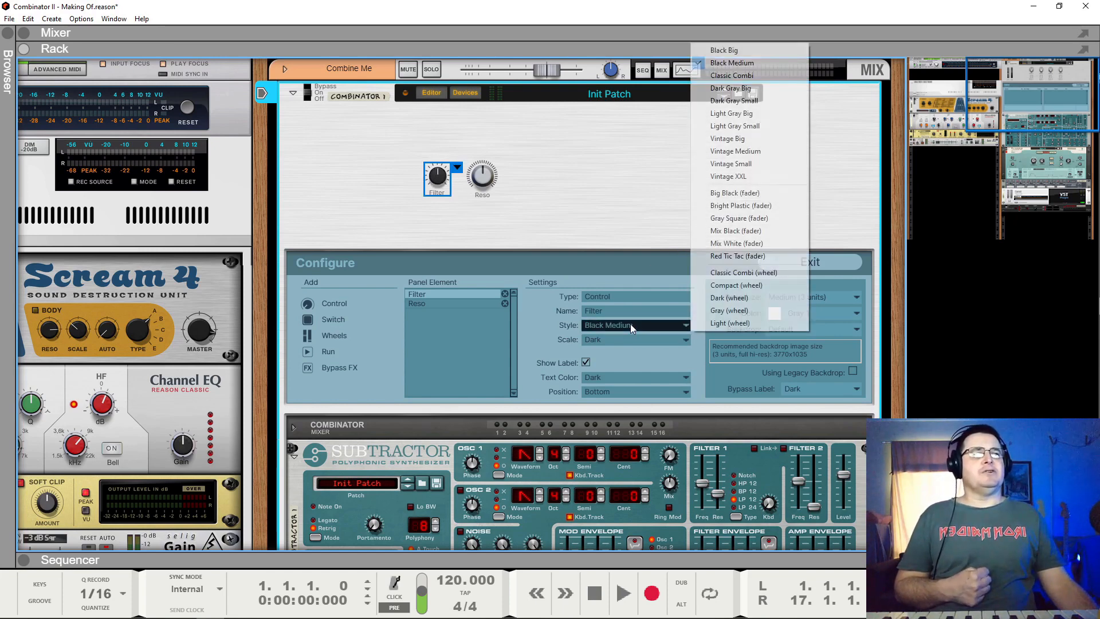
{"action": "left_click", "coordinate": [720, 75]}
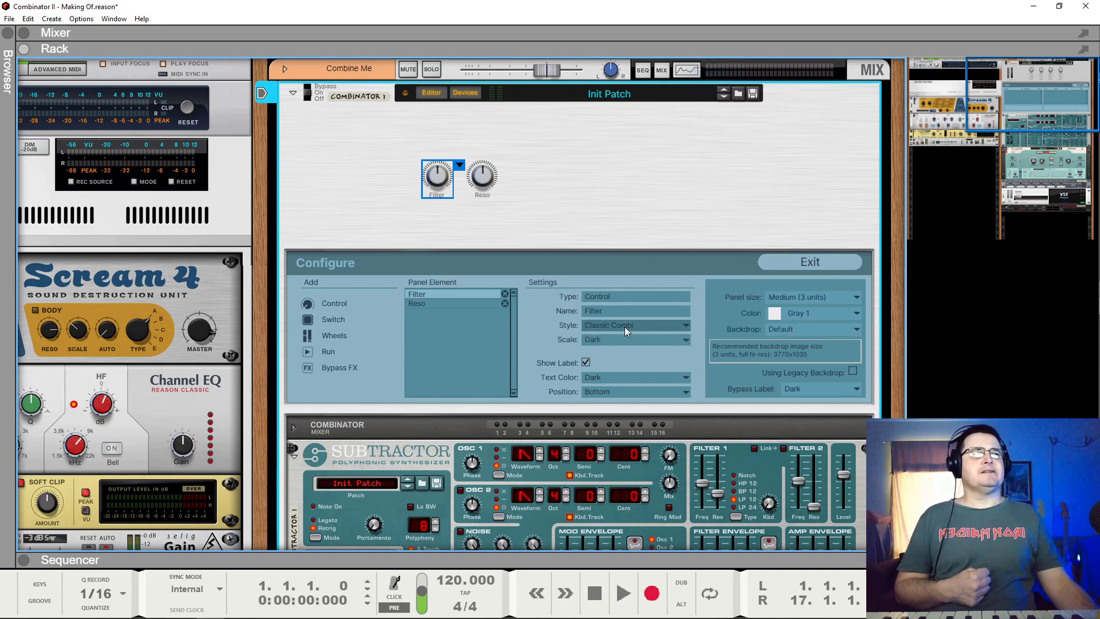
Try the Filter knob's style at Dark Gray Big, Vintage Big and Vintage Medium.
{"action": "left_click", "coordinate": [625, 325]}
{"action": "left_click", "coordinate": [729, 87]}
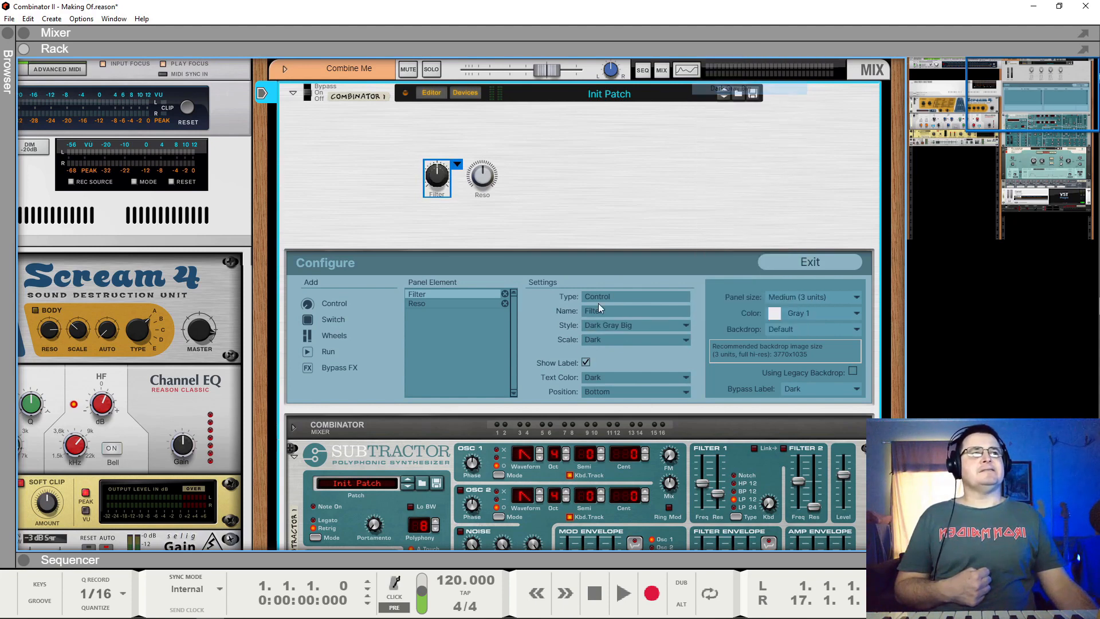
{"action": "left_click", "coordinate": [618, 327]}
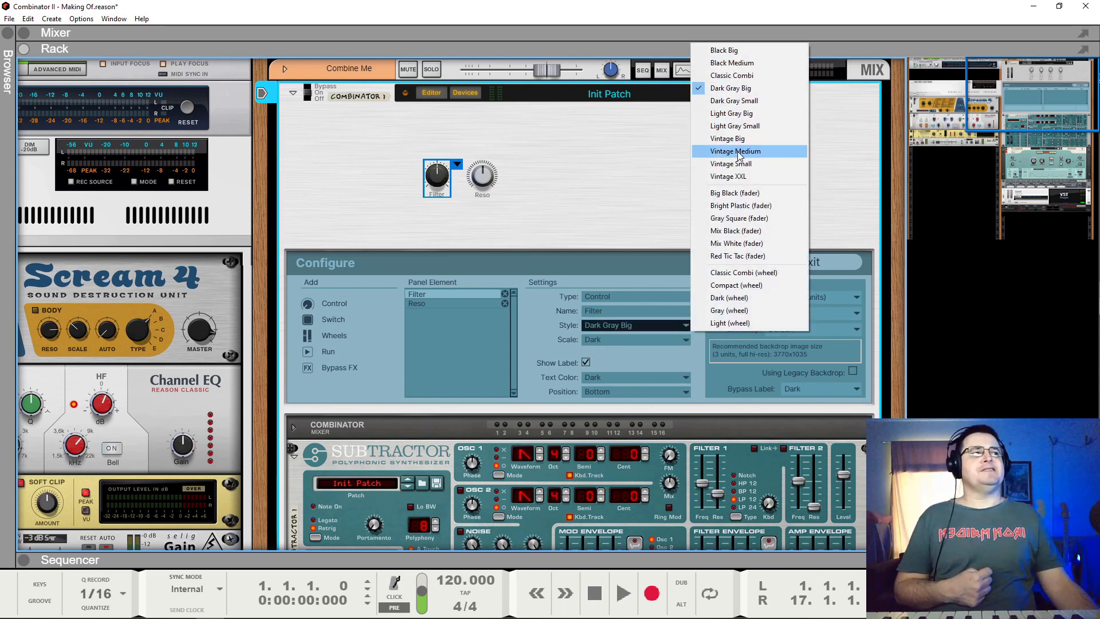
{"action": "left_click", "coordinate": [736, 138]}
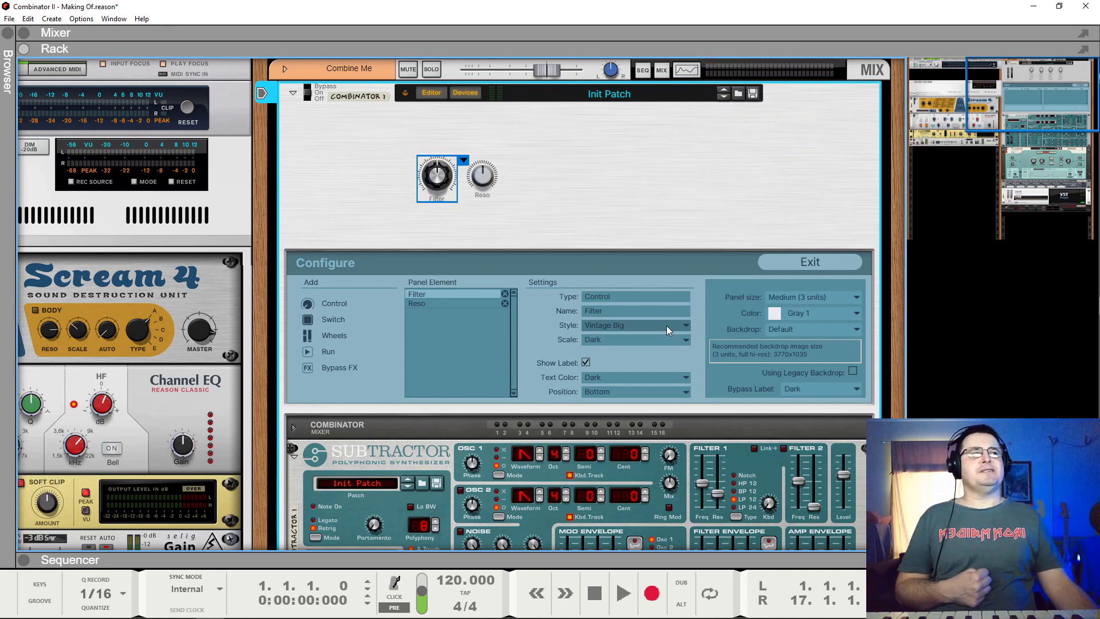
{"action": "left_click", "coordinate": [614, 328]}
{"action": "left_click", "coordinate": [759, 152]}
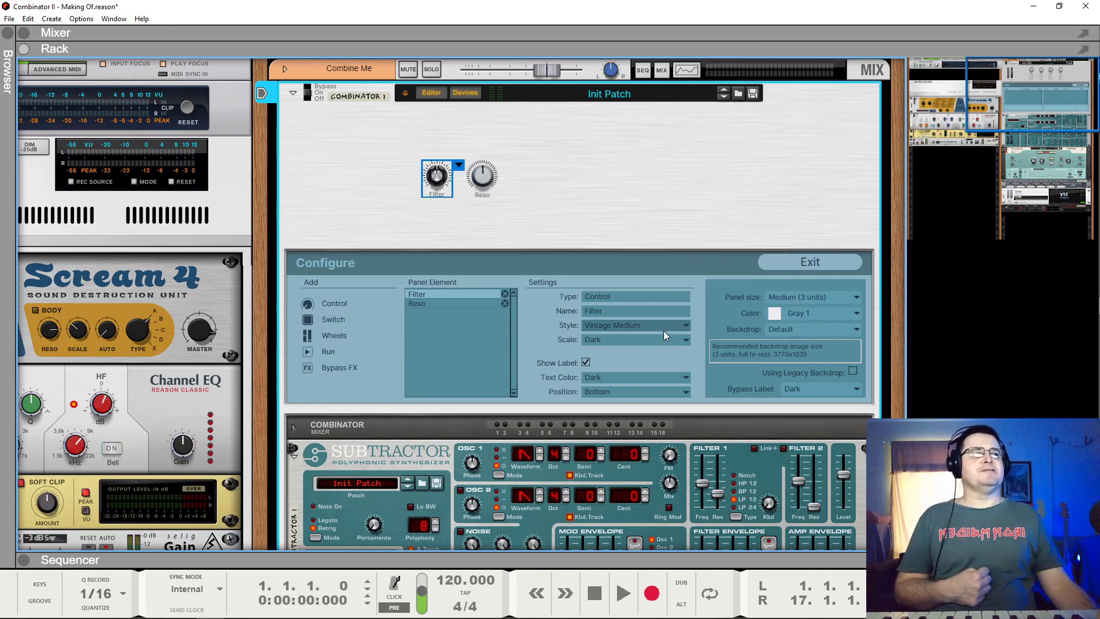
Set the Filter knob's style to Vintage XXL and shift the Reso knob slightly right to make room for it.
{"action": "left_click", "coordinate": [613, 328]}
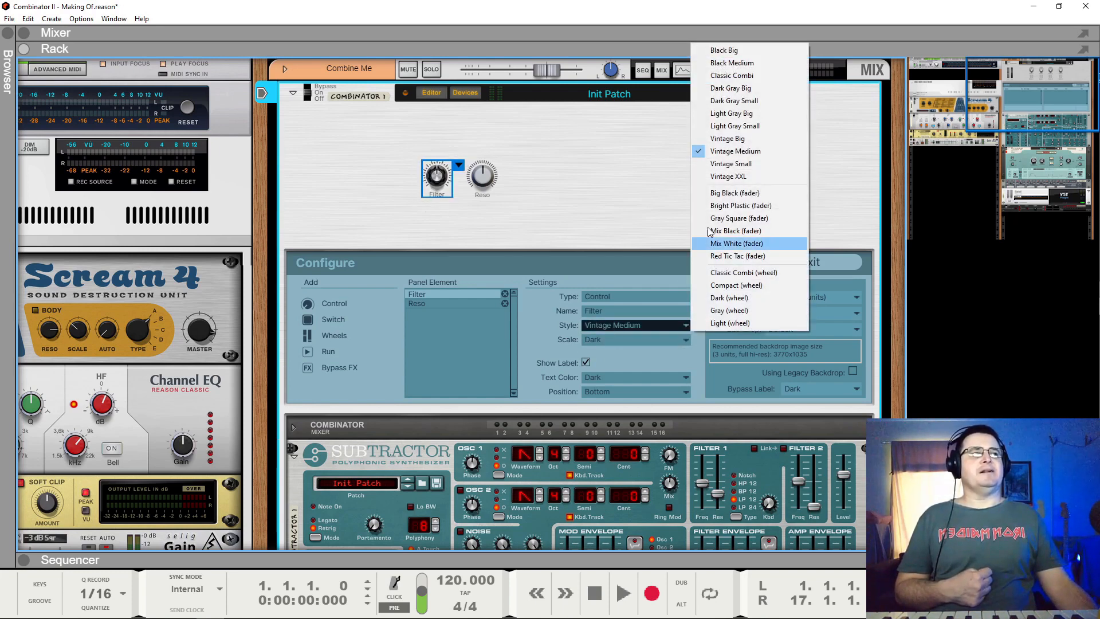
{"action": "left_click", "coordinate": [729, 177]}
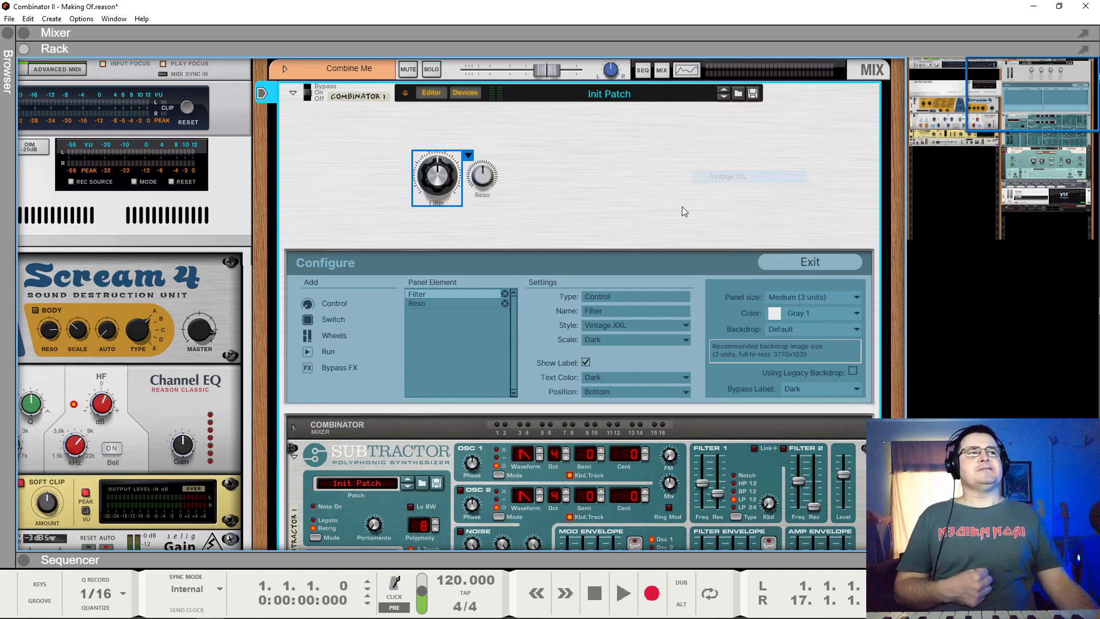
{"action": "left_click", "coordinate": [484, 174]}
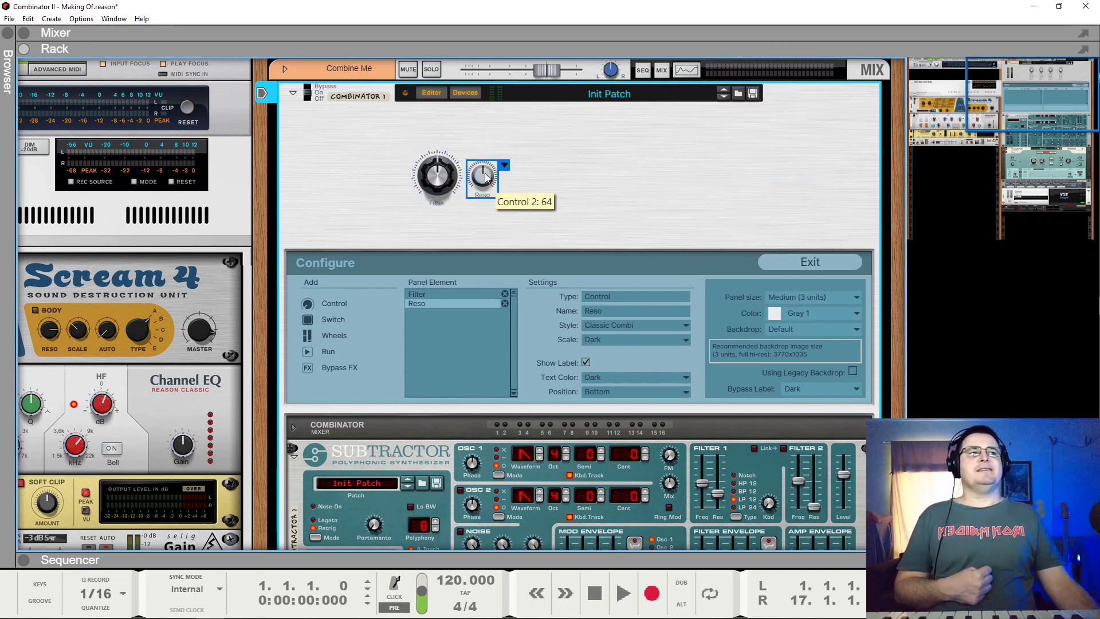
{"action": "left_click_drag", "start_coordinate": [485, 173], "coordinate": [491, 174]}
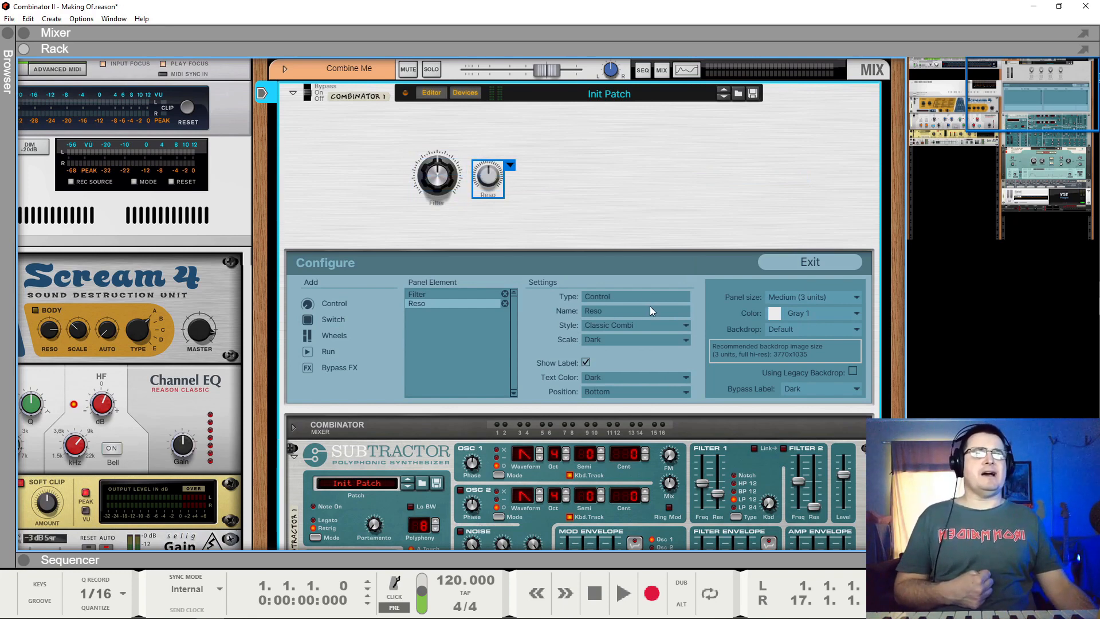
Try the Reso knob's scale at Light and return it to Dark.
{"action": "left_click", "coordinate": [633, 340]}
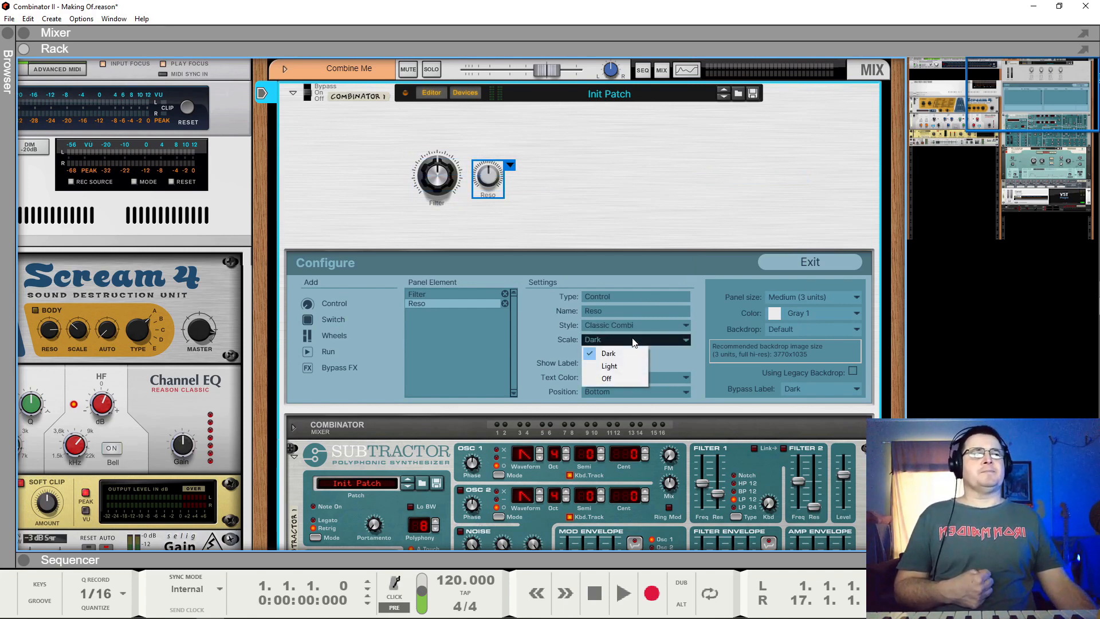
{"action": "left_click", "coordinate": [617, 366]}
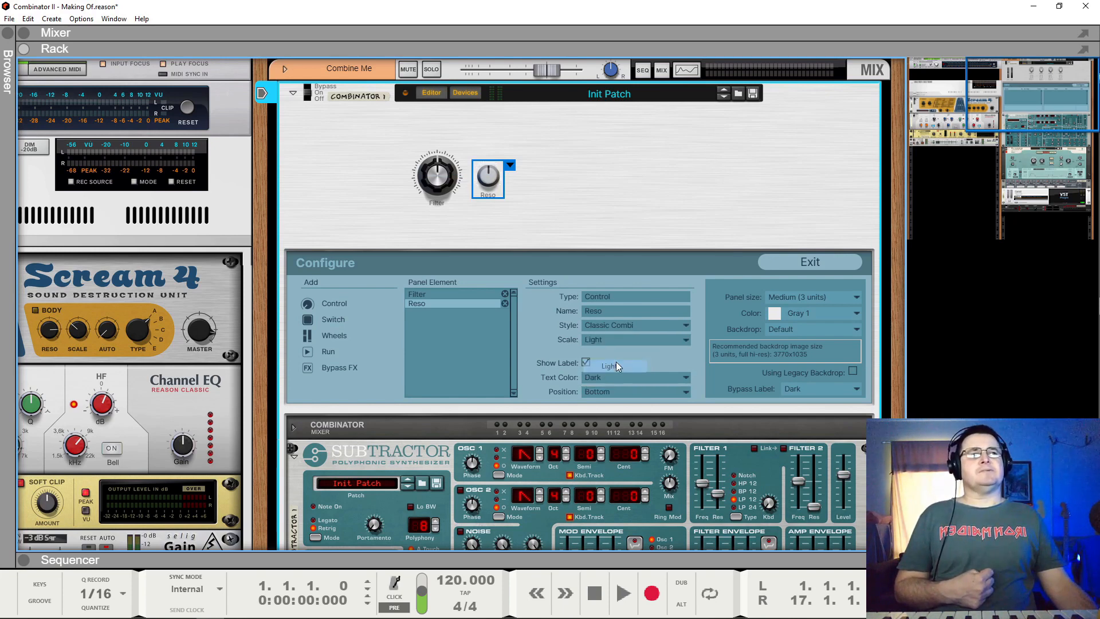
{"action": "left_click", "coordinate": [601, 341]}
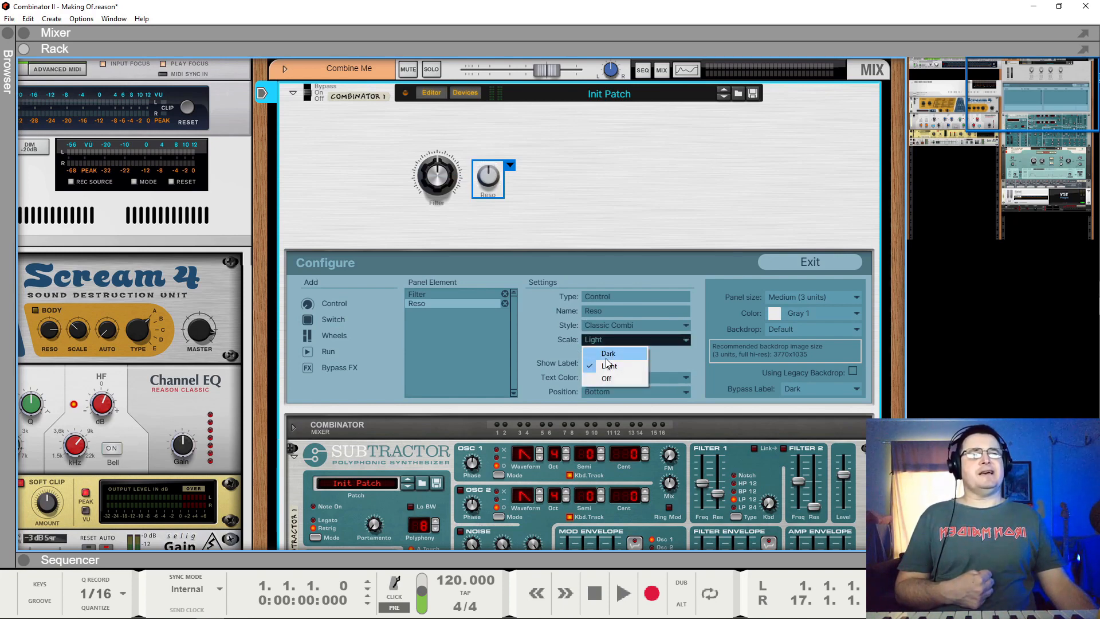
{"action": "left_click", "coordinate": [608, 356]}
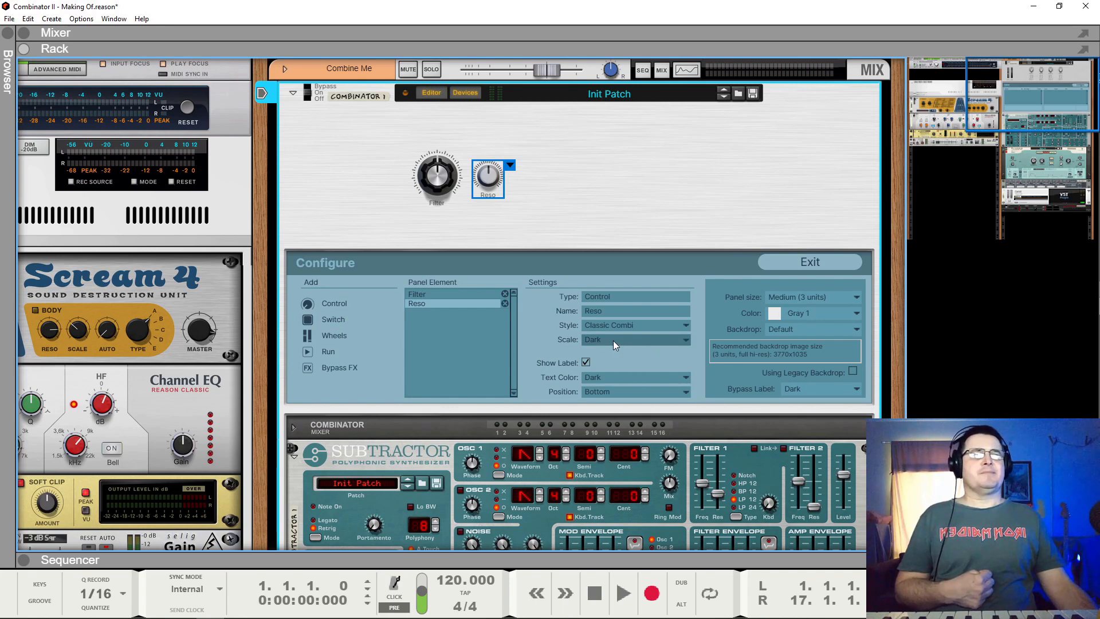
Hide and reshow the Reso knob's label, and try its text color at Light before returning it to Dark.
{"action": "left_click", "coordinate": [585, 362]}
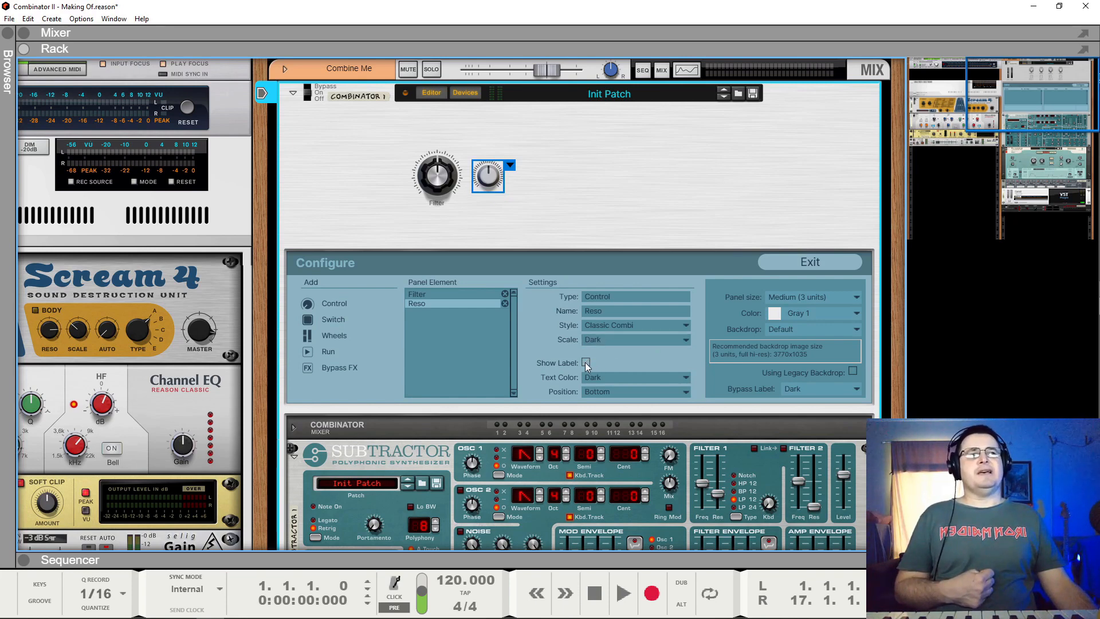
{"action": "left_click", "coordinate": [585, 362]}
{"action": "left_click", "coordinate": [602, 378]}
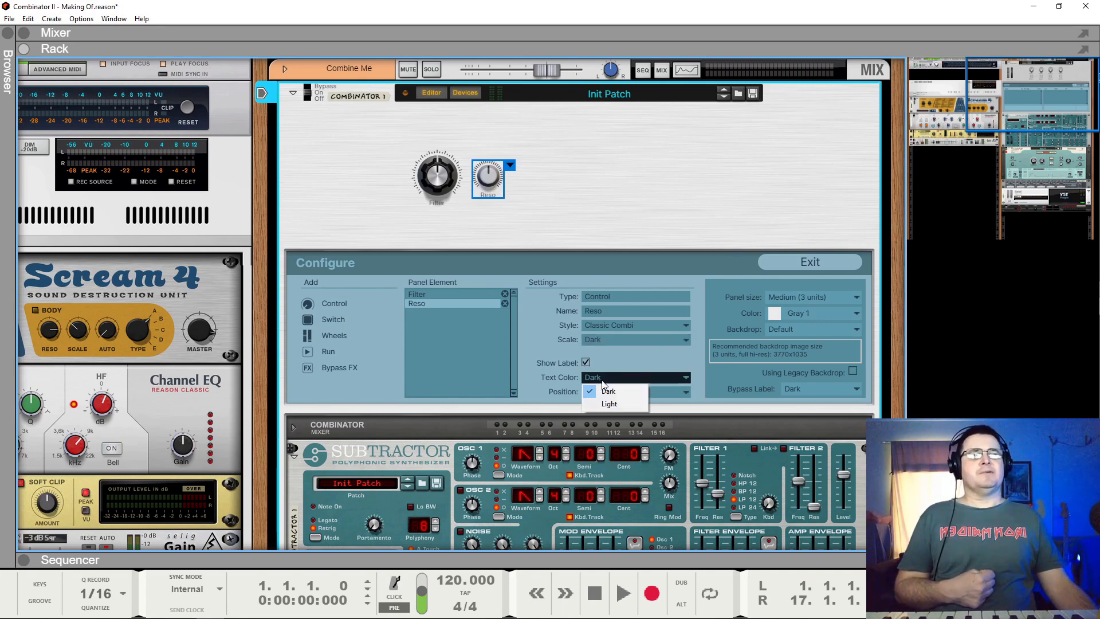
{"action": "left_click", "coordinate": [609, 404]}
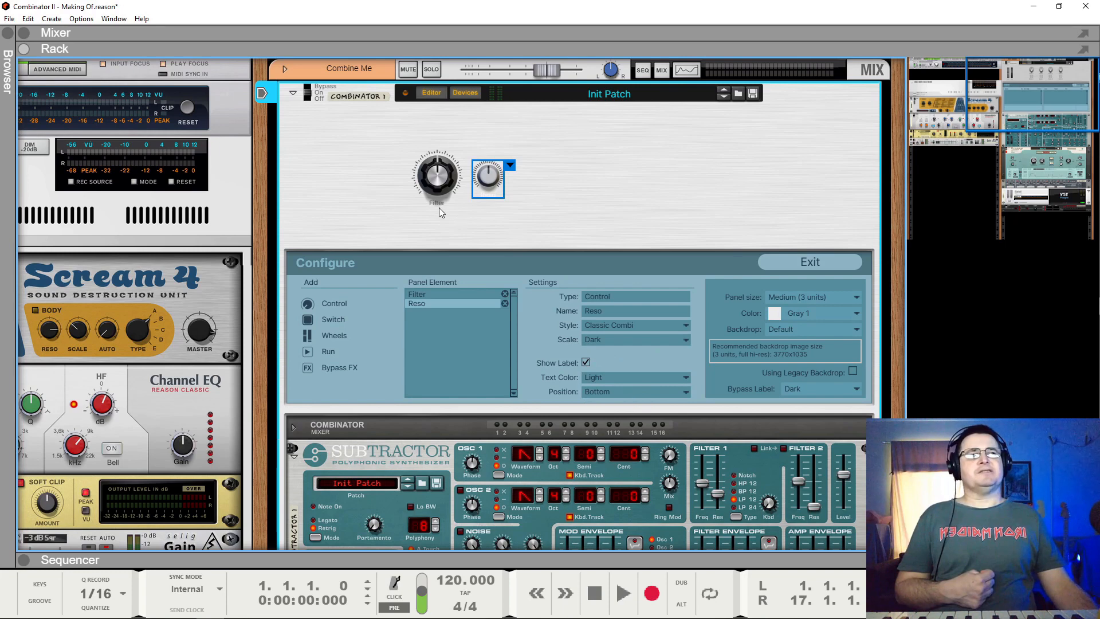
{"action": "left_click", "coordinate": [607, 379]}
{"action": "left_click", "coordinate": [613, 390]}
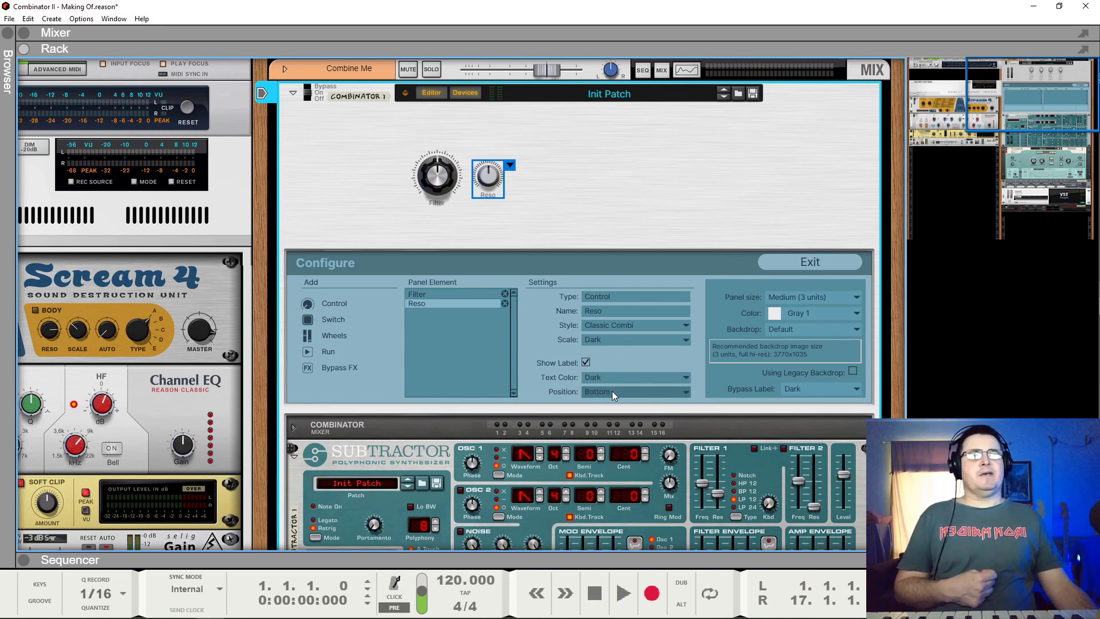
Try the Reso knob's label position at Left and Right.
{"action": "left_click", "coordinate": [611, 390]}
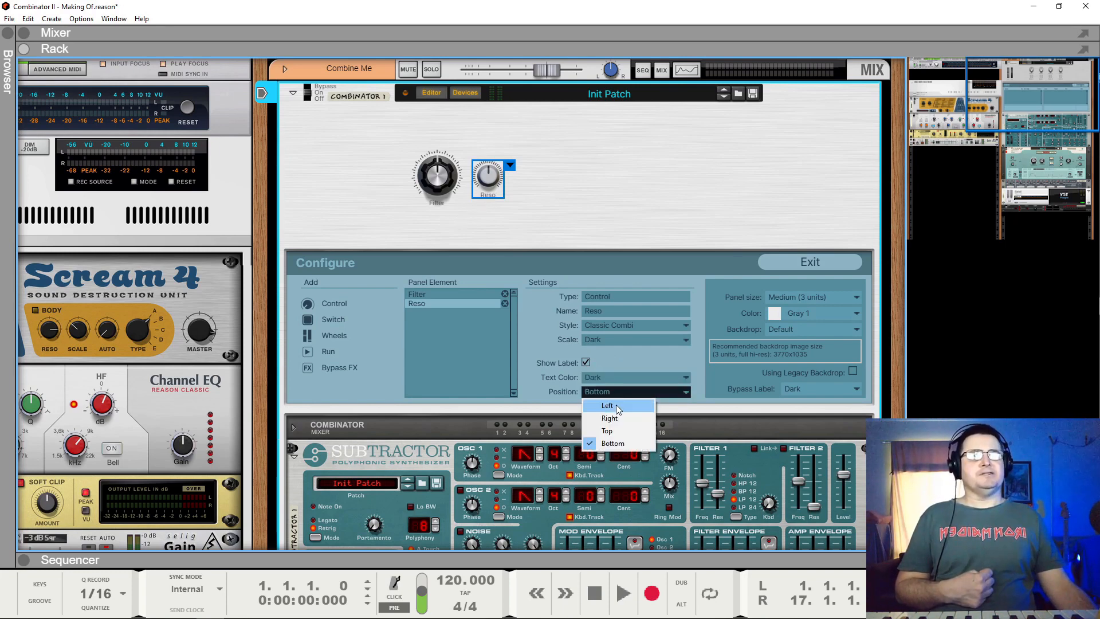
{"action": "left_click", "coordinate": [618, 407]}
{"action": "left_click", "coordinate": [614, 393]}
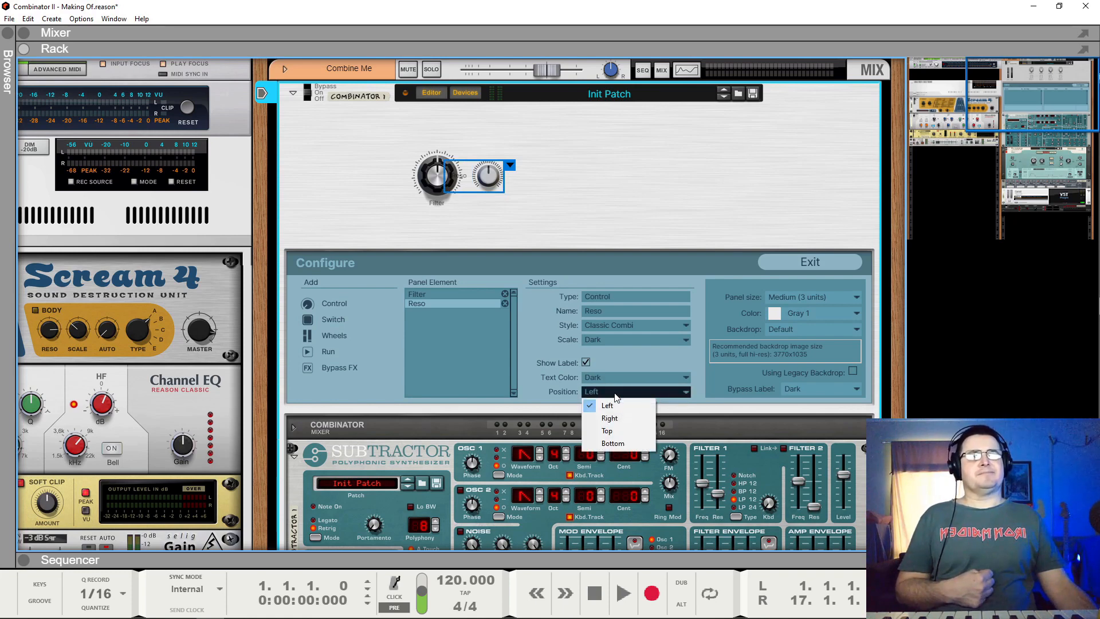
{"action": "left_click", "coordinate": [611, 418]}
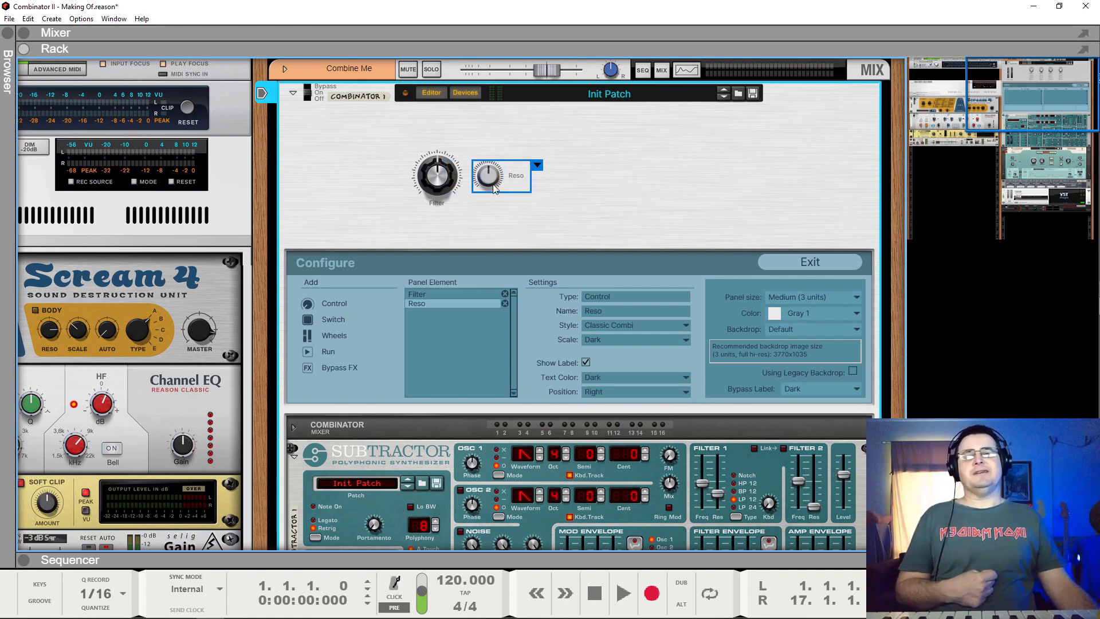
{"action": "mouse_move", "coordinate": [496, 189]}
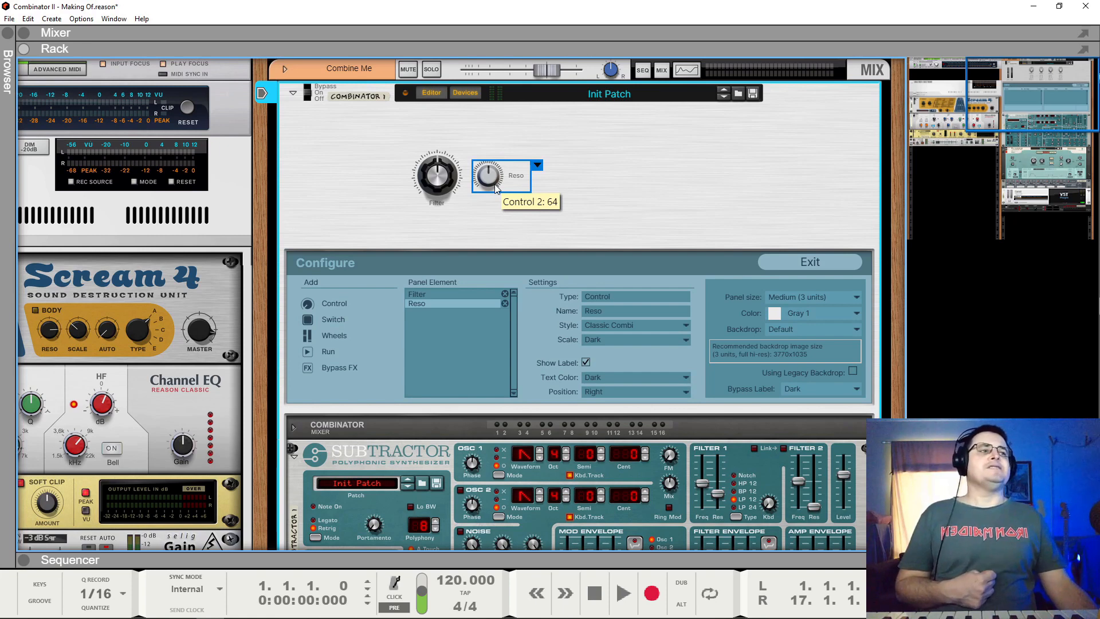
Try the panel size at Small (1 units) and return it to Medium (3 units).
{"action": "left_click", "coordinate": [803, 314]}
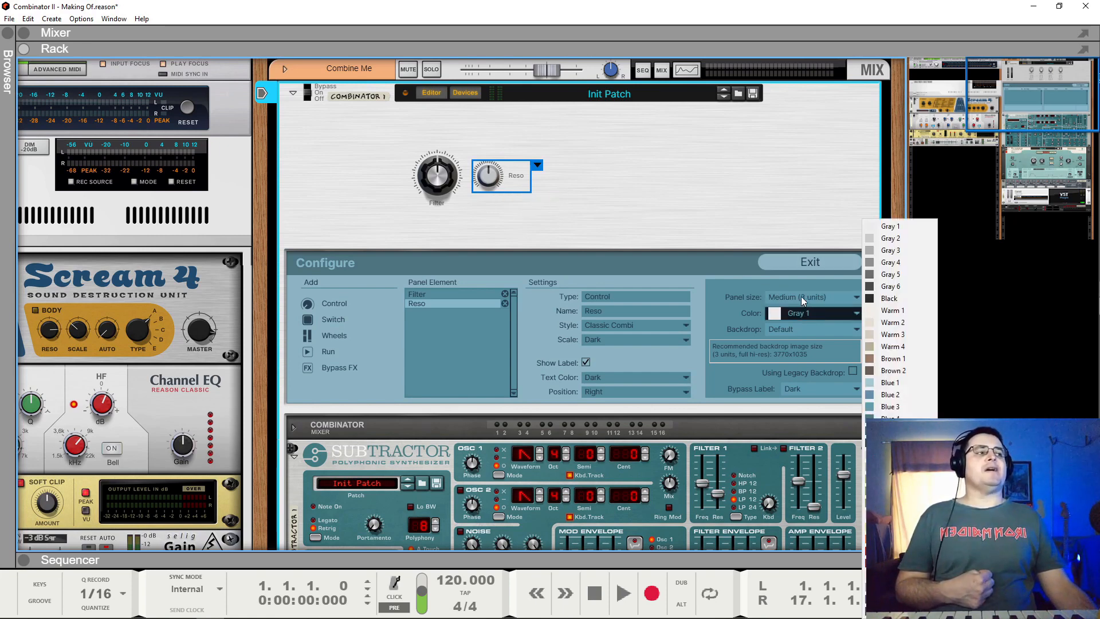
{"action": "left_click", "coordinate": [801, 297]}
{"action": "left_click", "coordinate": [805, 312]}
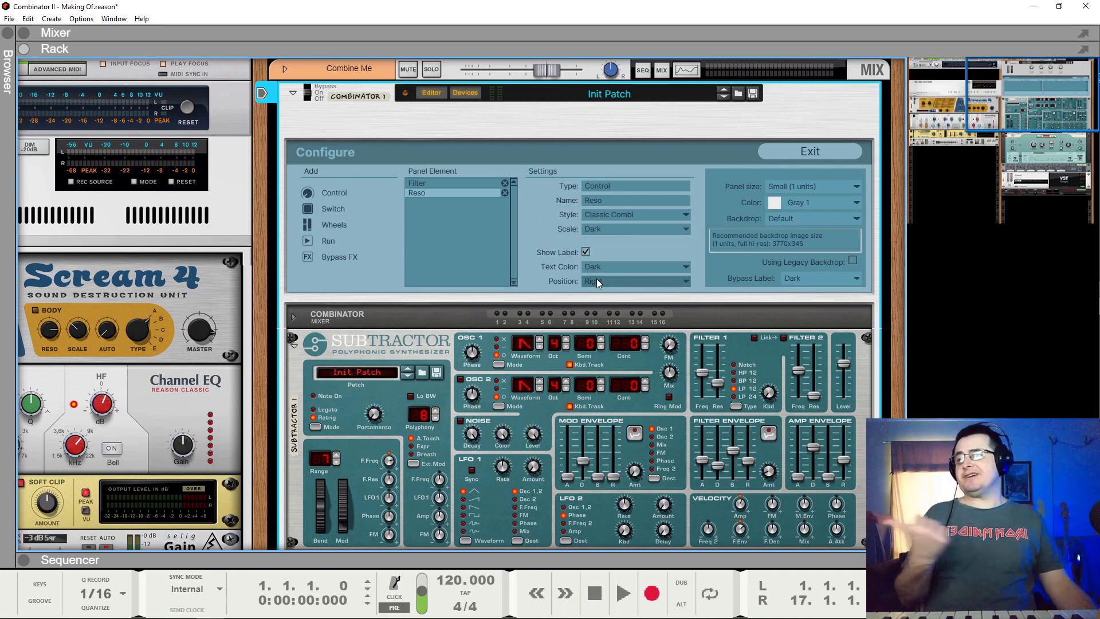
{"action": "left_click", "coordinate": [810, 185]}
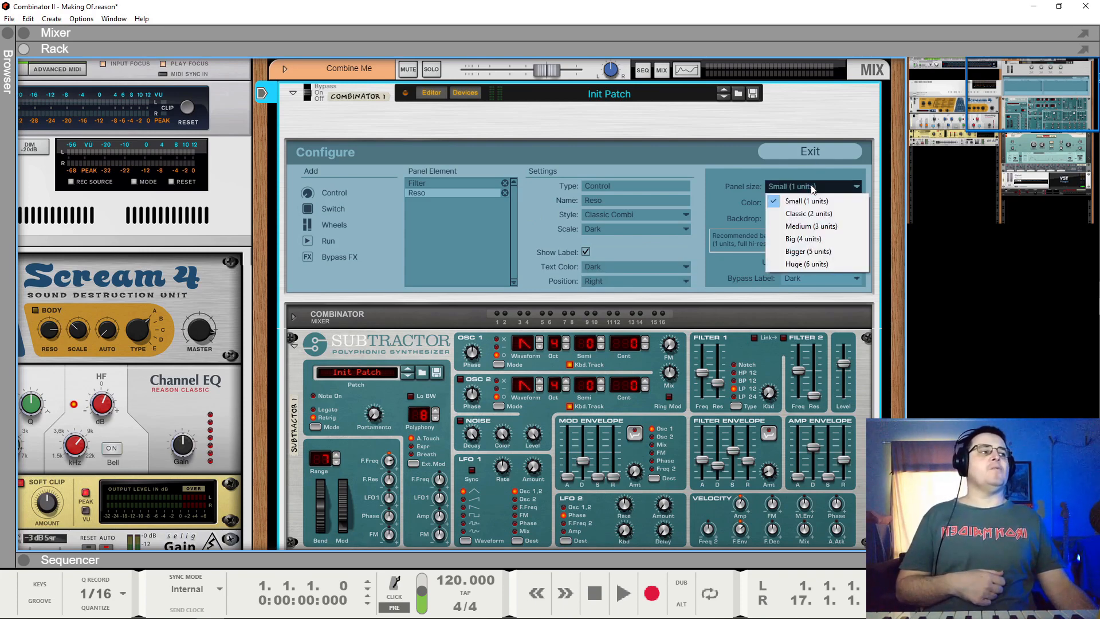
{"action": "left_click", "coordinate": [820, 225]}
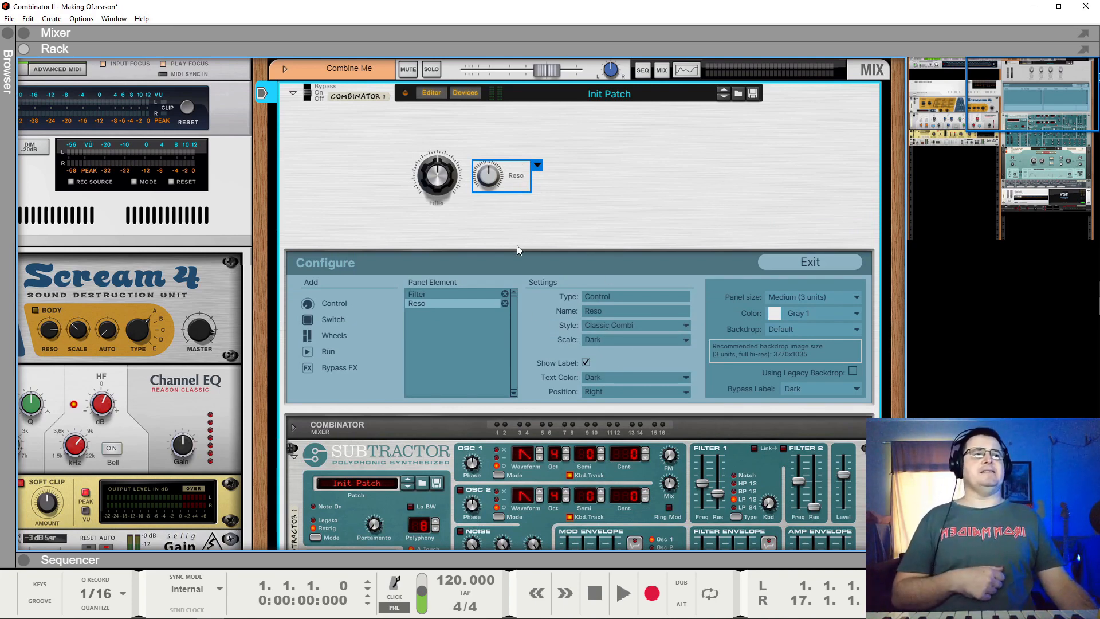
Switch the Reso knob's label off and back on twice.
{"action": "left_click", "coordinate": [585, 362]}
{"action": "left_click", "coordinate": [585, 362]}
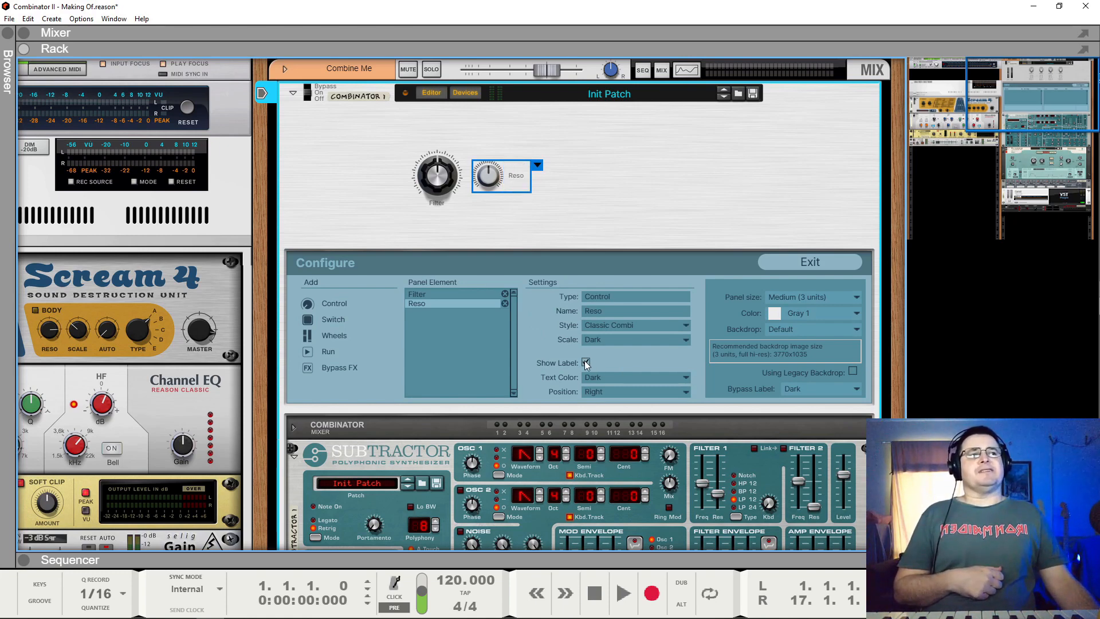
{"action": "left_click", "coordinate": [586, 362]}
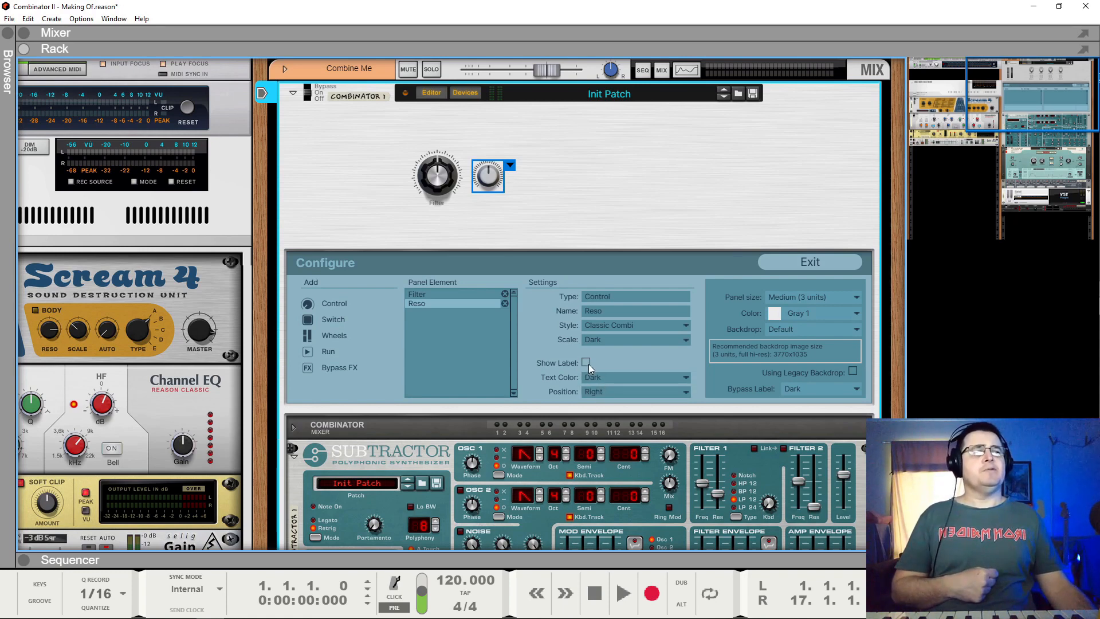
{"action": "left_click", "coordinate": [587, 363]}
Set the label position to Top for both the Reso and Filter knobs.
{"action": "left_click", "coordinate": [631, 392]}
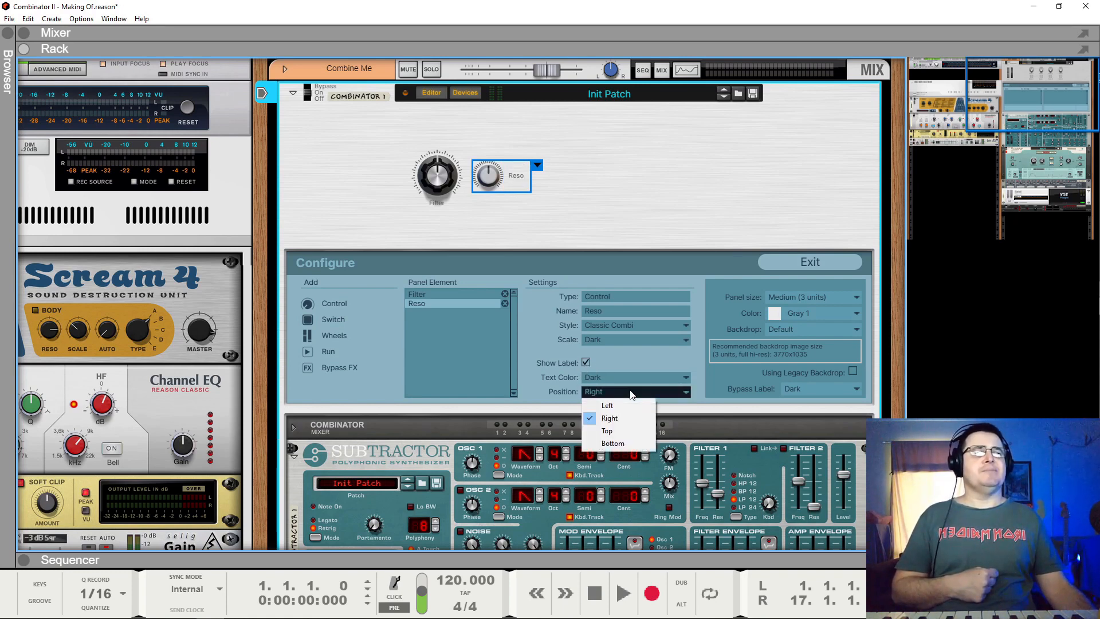
{"action": "left_click", "coordinate": [612, 433]}
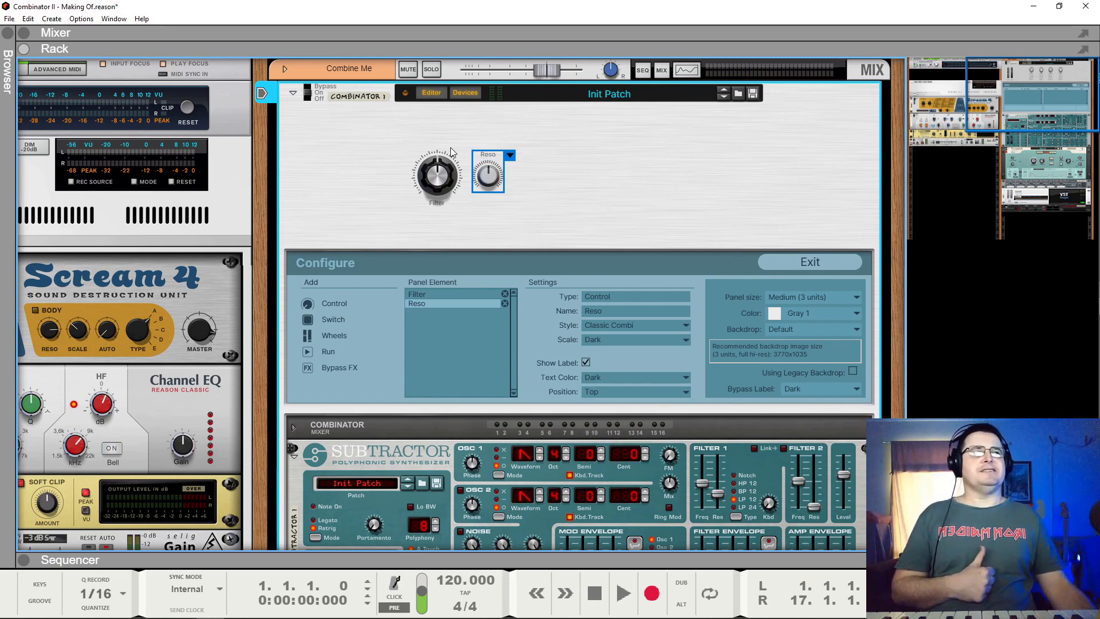
{"action": "left_click", "coordinate": [446, 177]}
{"action": "left_click", "coordinate": [599, 392]}
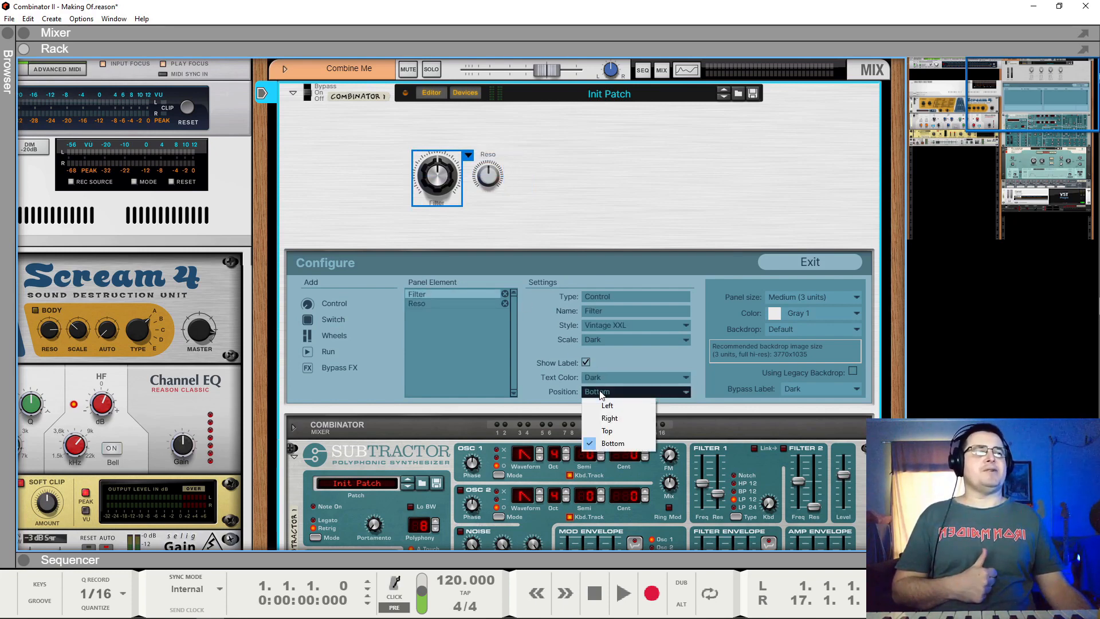
{"action": "left_click", "coordinate": [609, 430]}
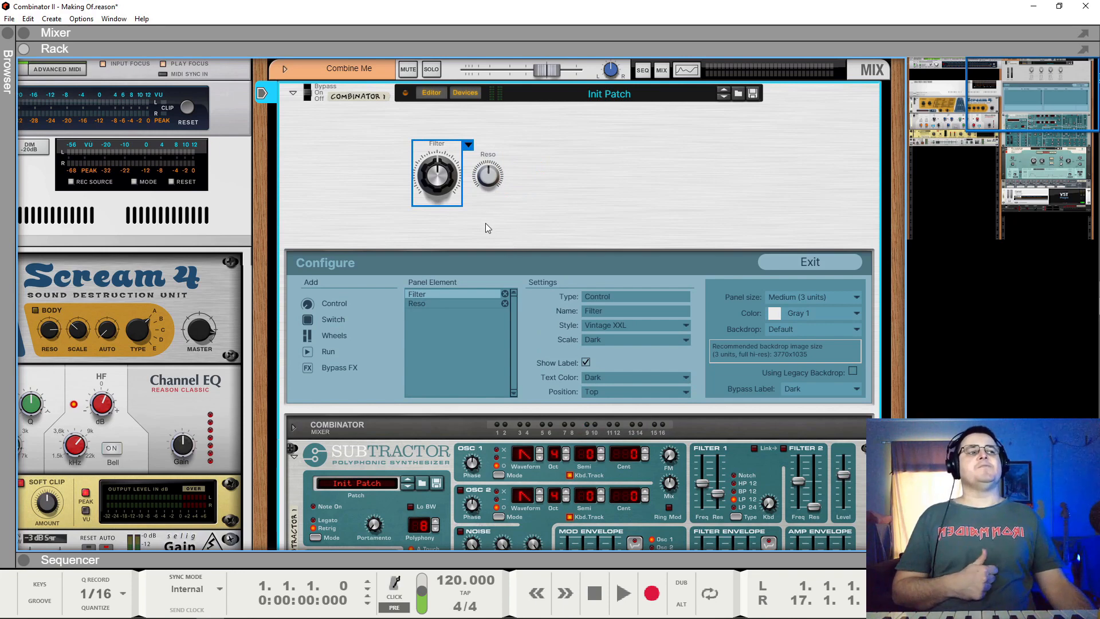
Place the Reso knob slightly lower and closer to the Filter knob, at the Filter knob's lower right.
{"action": "left_click", "coordinate": [574, 153]}
{"action": "left_click_drag", "start_coordinate": [574, 153], "coordinate": [400, 212]}
{"action": "left_click", "coordinate": [514, 177]}
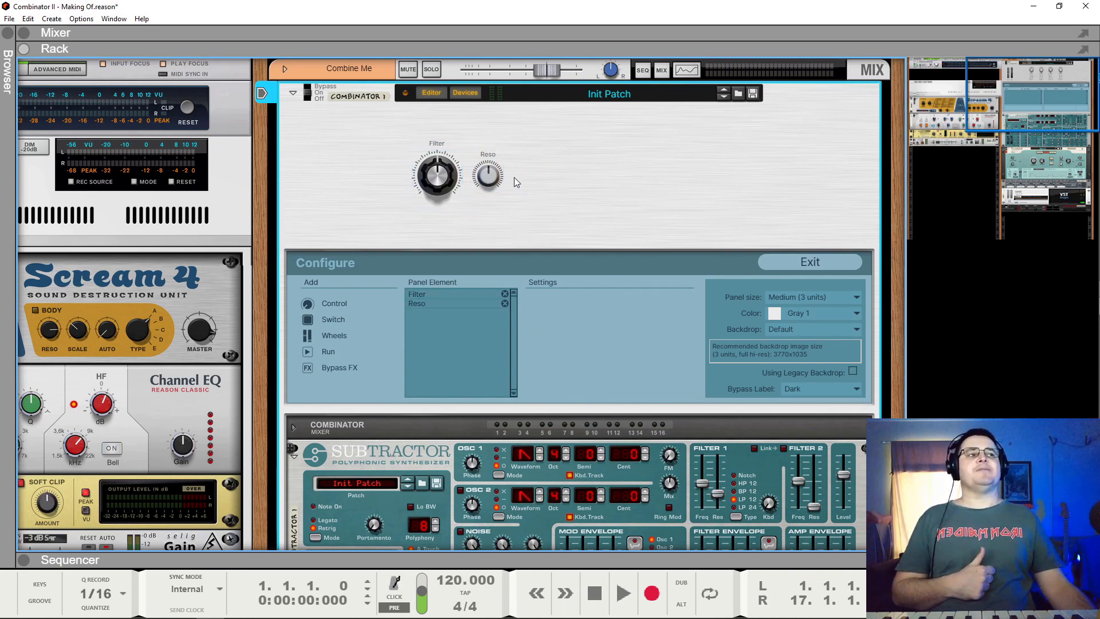
{"action": "left_click", "coordinate": [496, 179]}
{"action": "mouse_move", "coordinate": [496, 178]}
{"action": "left_mouse_down"}
{"action": "mouse_move", "coordinate": [493, 162]}
{"action": "mouse_move", "coordinate": [492, 180]}
{"action": "left_mouse_up"}
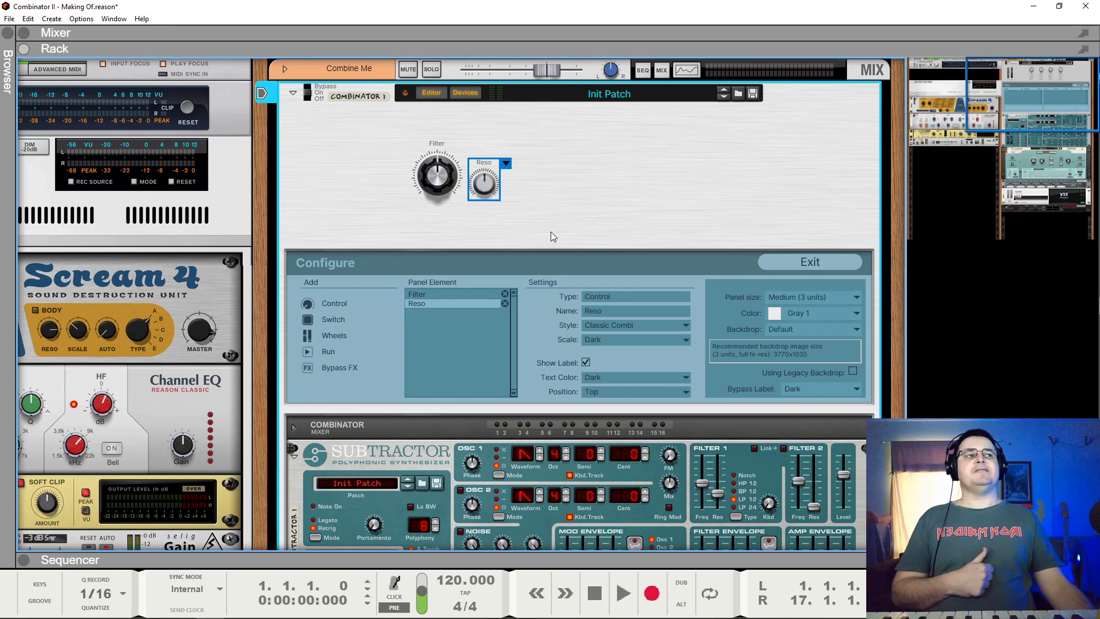
Move the Filter and Reso knobs together a short distance right on the panel, keeping their arrangement, and deselect them.
{"action": "left_click_drag", "start_coordinate": [551, 231], "coordinate": [356, 141]}
{"action": "left_click_drag", "start_coordinate": [438, 173], "coordinate": [479, 172]}
{"action": "left_click", "coordinate": [589, 195]}
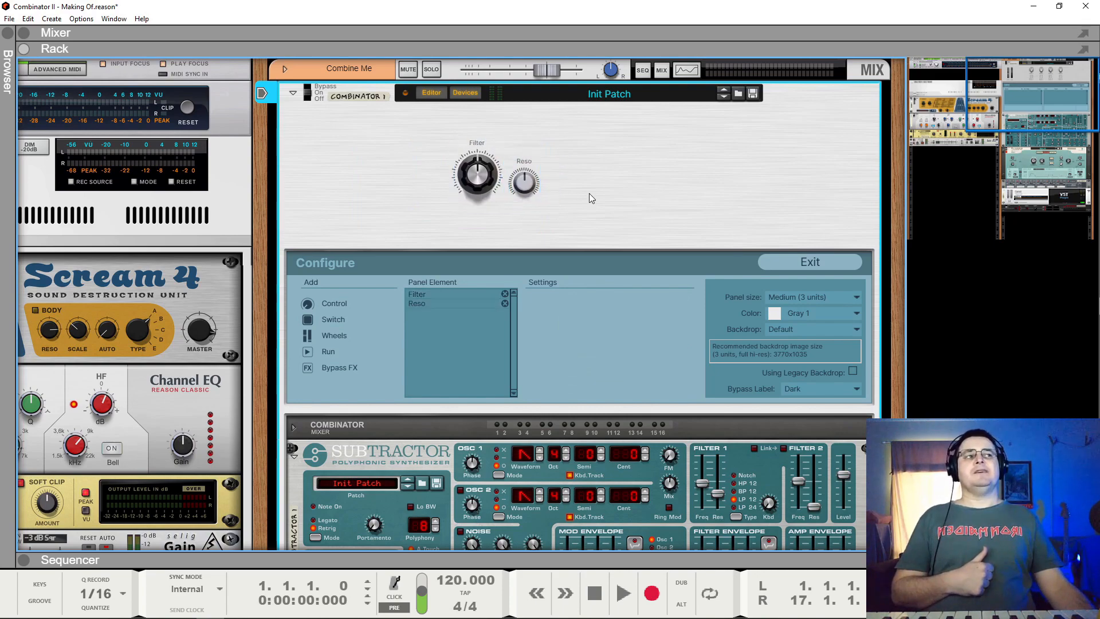
{"action": "scroll", "coordinate": [611, 379], "scroll_direction": "down", "scroll_amount": 3}
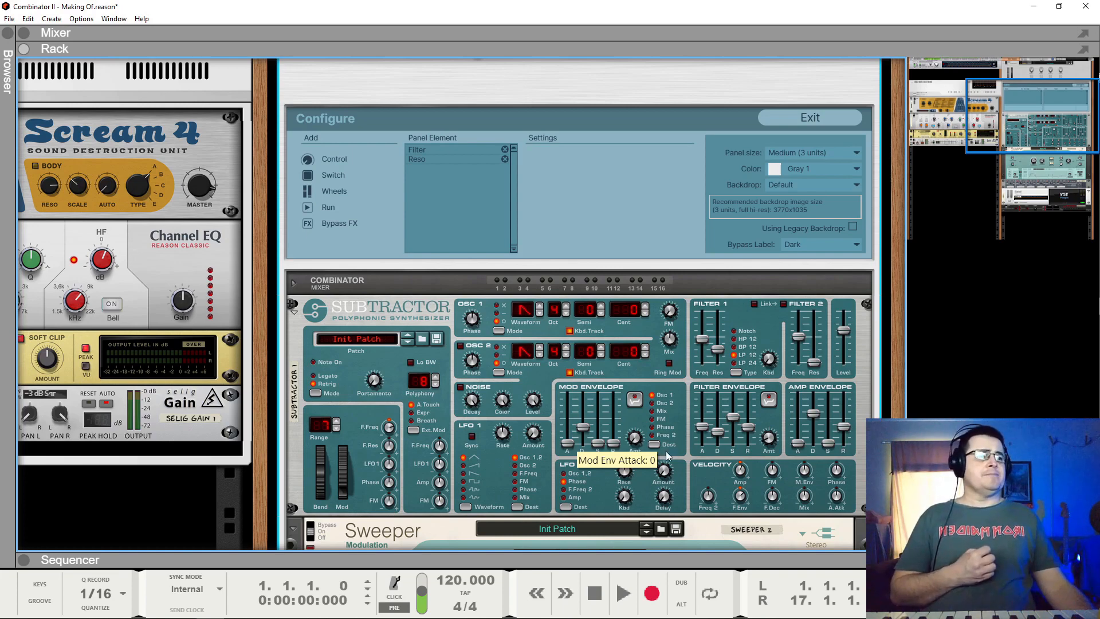
{"action": "scroll", "coordinate": [705, 449], "scroll_direction": "up", "scroll_amount": 3}
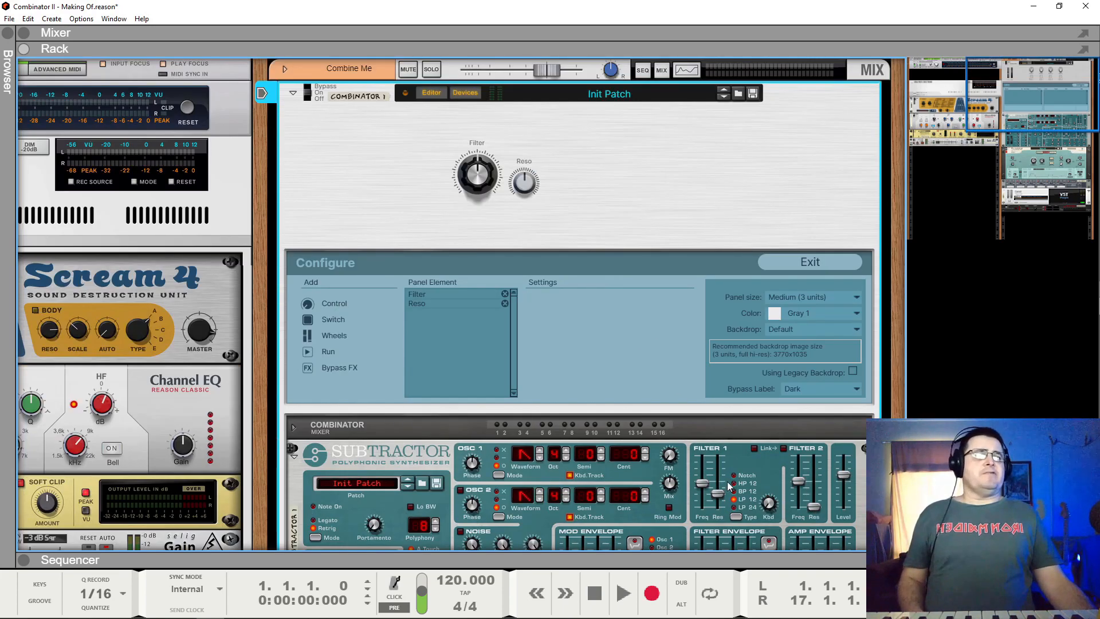
Add a third control knob to the panel and place it a short distance right of the Reso knob.
{"action": "scroll", "coordinate": [710, 481], "scroll_direction": "down", "scroll_amount": 4}
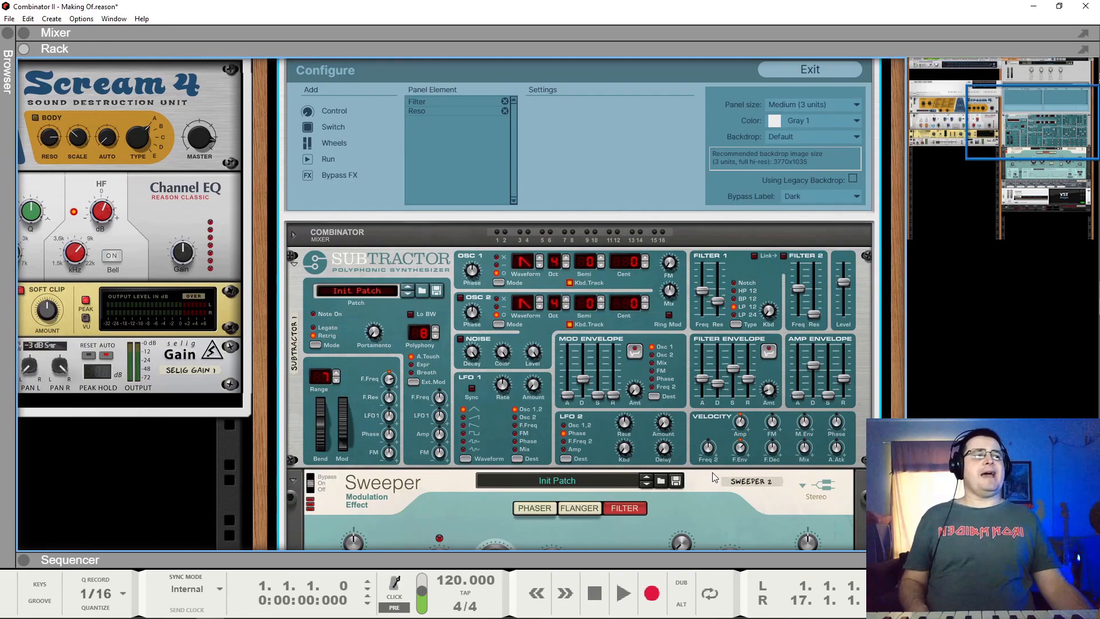
{"action": "scroll", "coordinate": [714, 458], "scroll_direction": "up", "scroll_amount": 4}
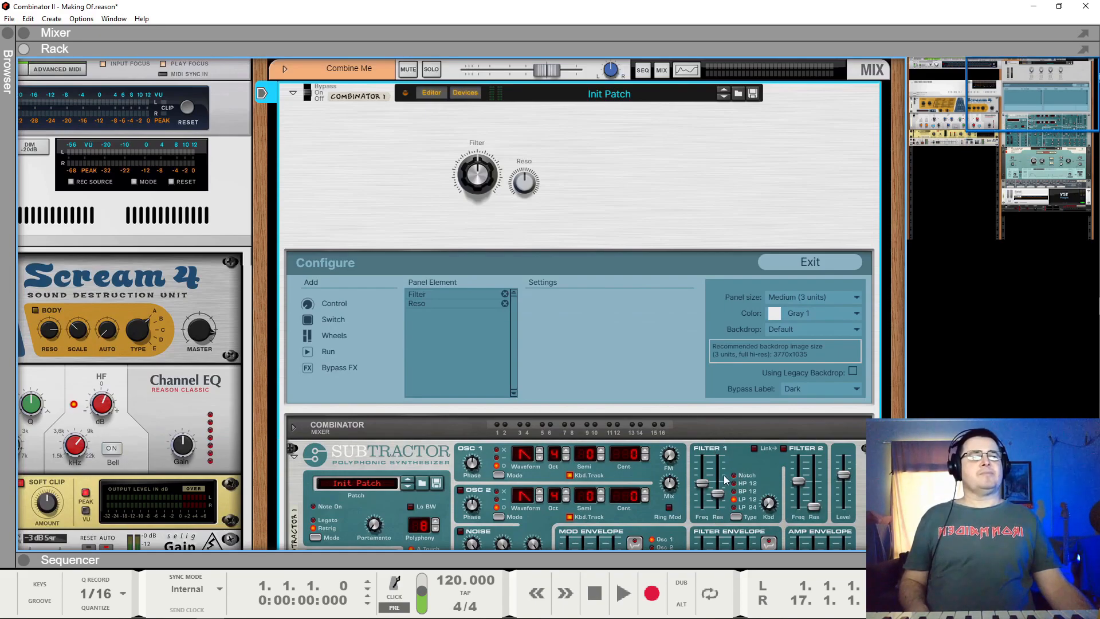
{"action": "scroll", "coordinate": [292, 229], "scroll_direction": "down", "scroll_amount": 1}
{"action": "left_click", "coordinate": [308, 255]}
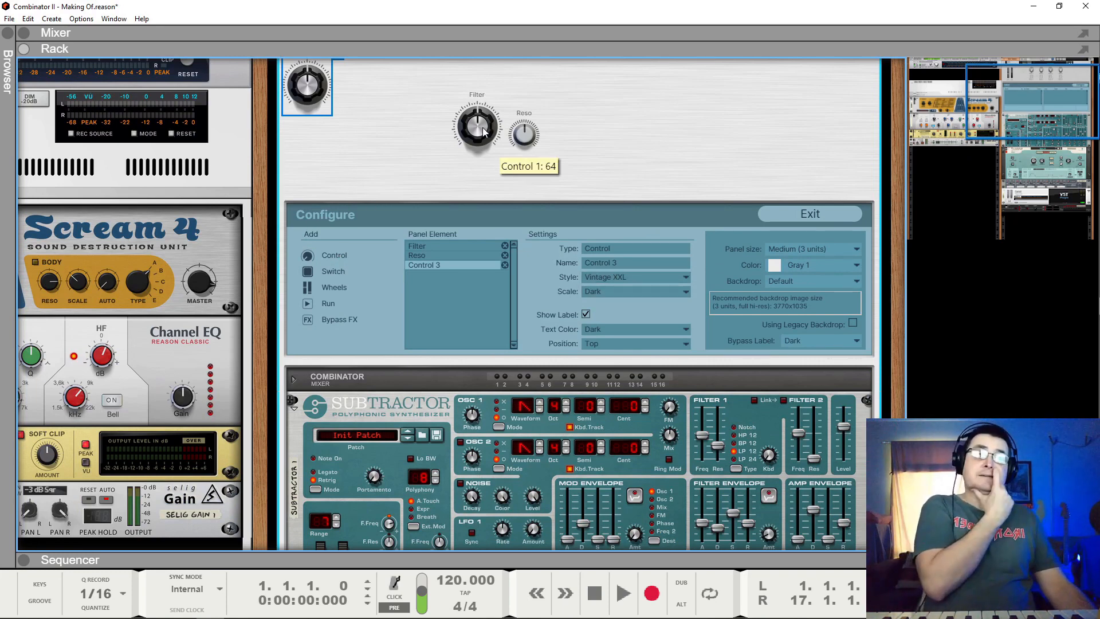
{"action": "left_click_drag", "start_coordinate": [314, 90], "coordinate": [587, 128]}
Set the Control 3 knob's style to Vintage Medium and move it slightly lower than the Reso knob.
{"action": "left_click", "coordinate": [633, 277]}
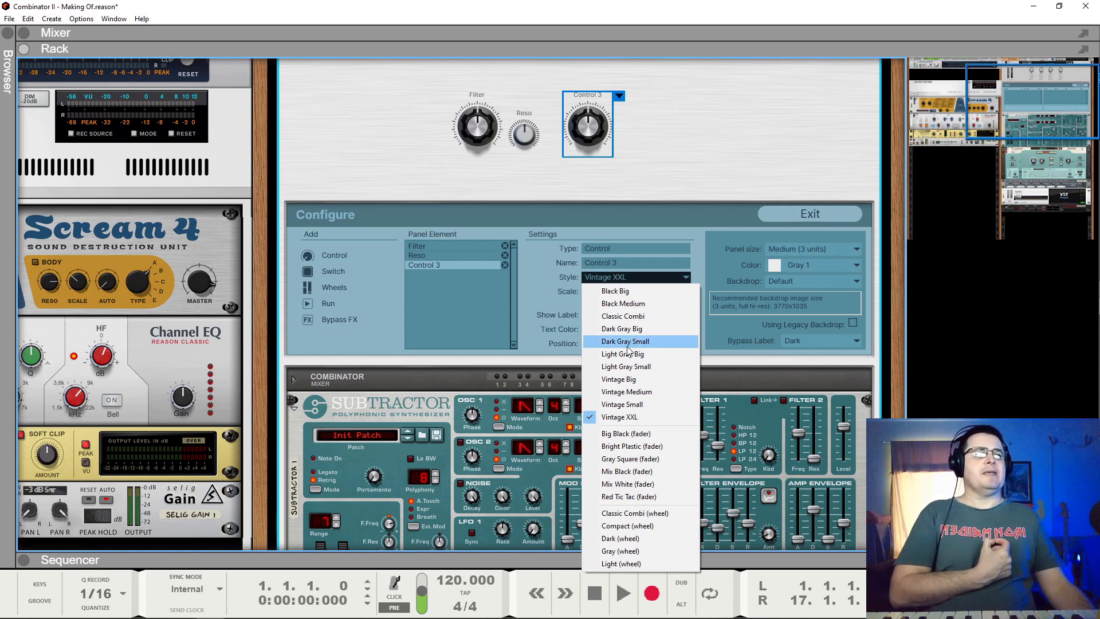
{"action": "left_click", "coordinate": [630, 392]}
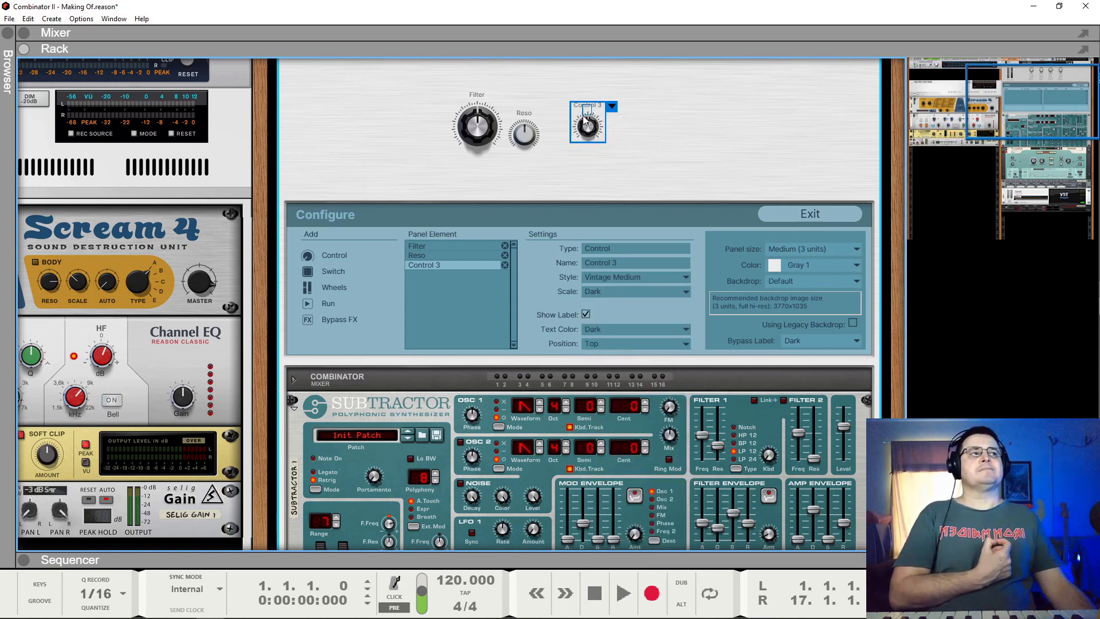
{"action": "left_click_drag", "start_coordinate": [593, 130], "coordinate": [572, 158]}
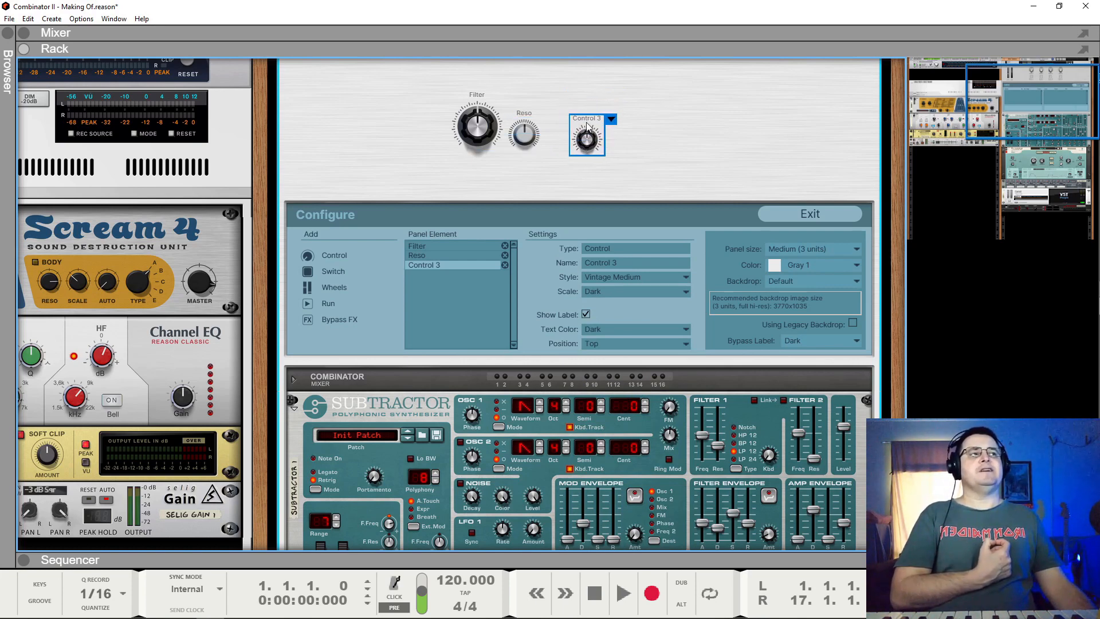
Select the Filter, Reso and Control 3 knobs together and apply Align Horizontally.
{"action": "left_click", "coordinate": [610, 121]}
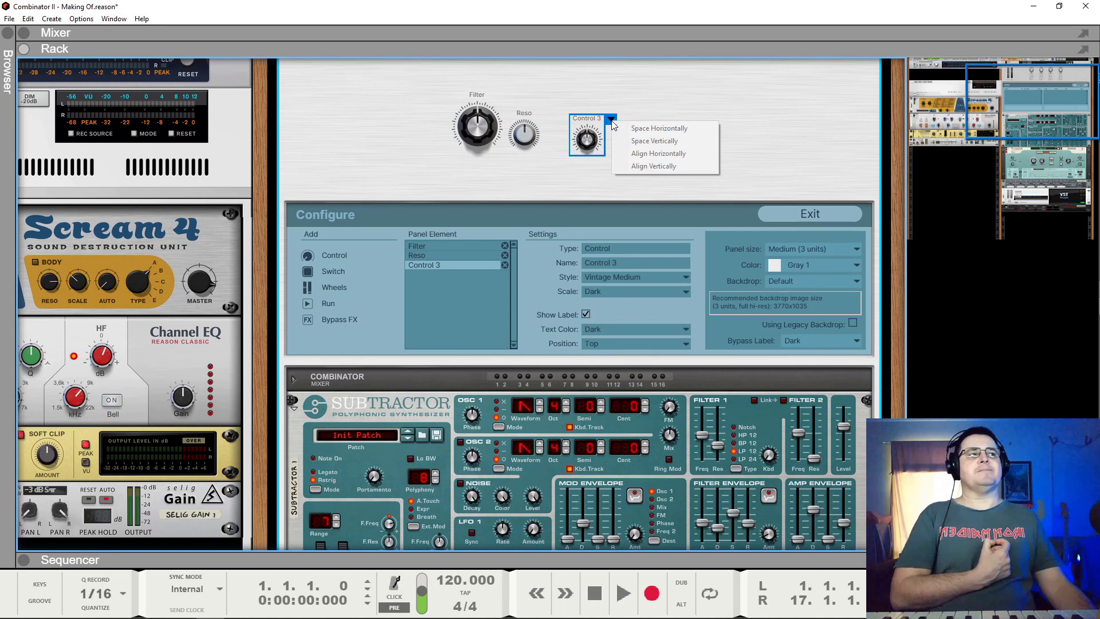
{"action": "left_click", "coordinate": [584, 141]}
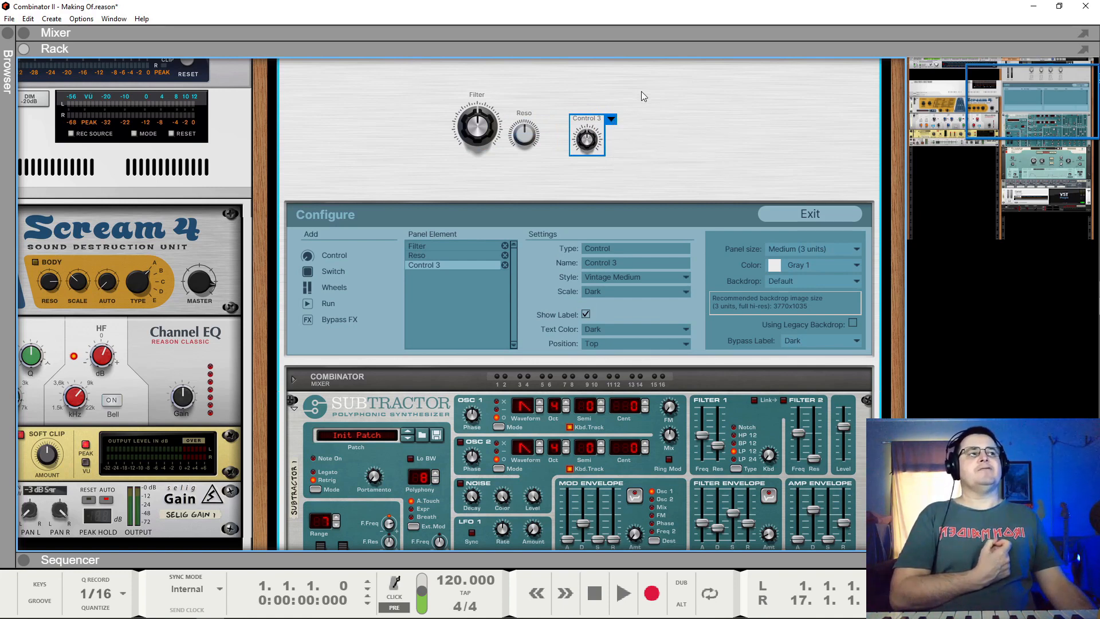
{"action": "left_click_drag", "start_coordinate": [643, 96], "coordinate": [494, 174]}
{"action": "left_click", "coordinate": [612, 120]}
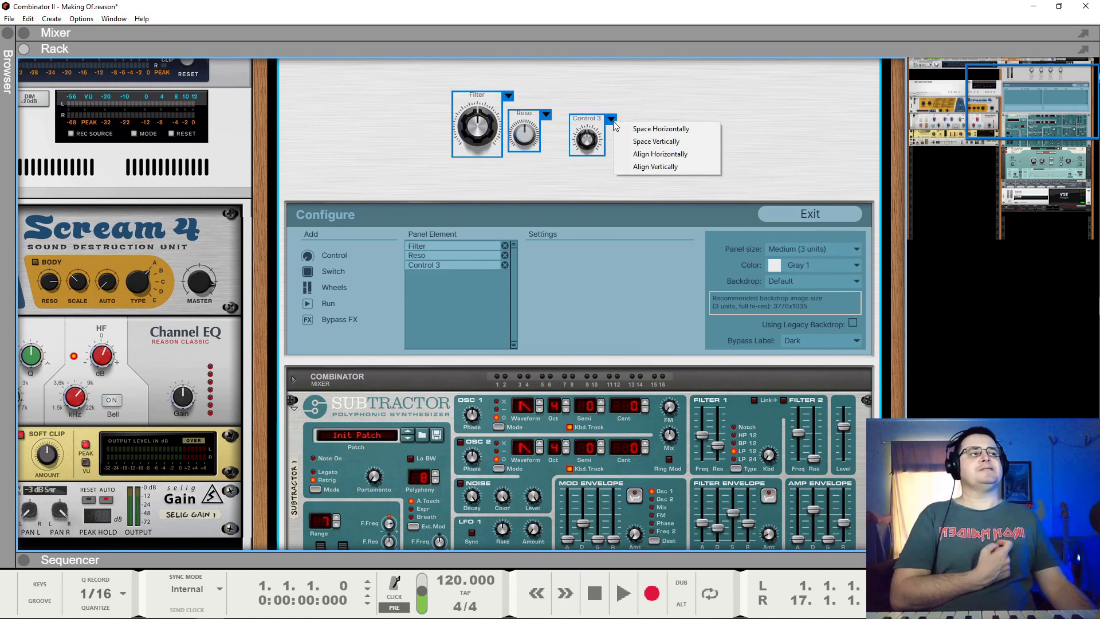
{"action": "left_click", "coordinate": [657, 159]}
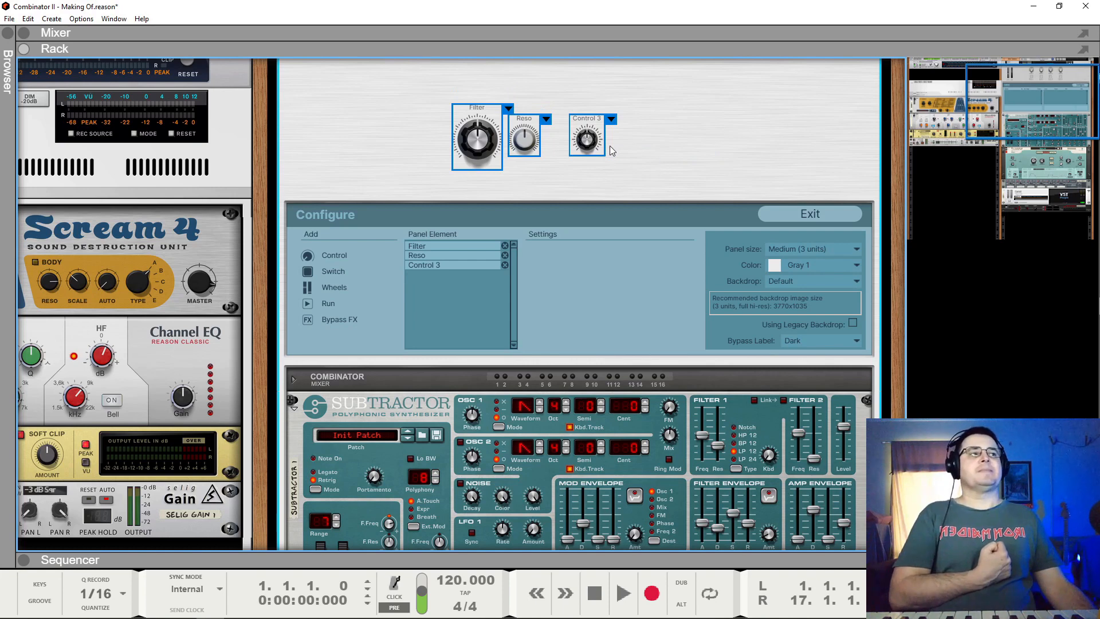
Offset Control 3 below the other two knobs, select all three and apply Space Vertically.
{"action": "mouse_move", "coordinate": [585, 135]}
{"action": "left_mouse_down"}
{"action": "mouse_move", "coordinate": [592, 145]}
{"action": "mouse_move", "coordinate": [582, 120]}
{"action": "mouse_move", "coordinate": [586, 153]}
{"action": "left_mouse_up"}
{"action": "left_click", "coordinate": [689, 187]}
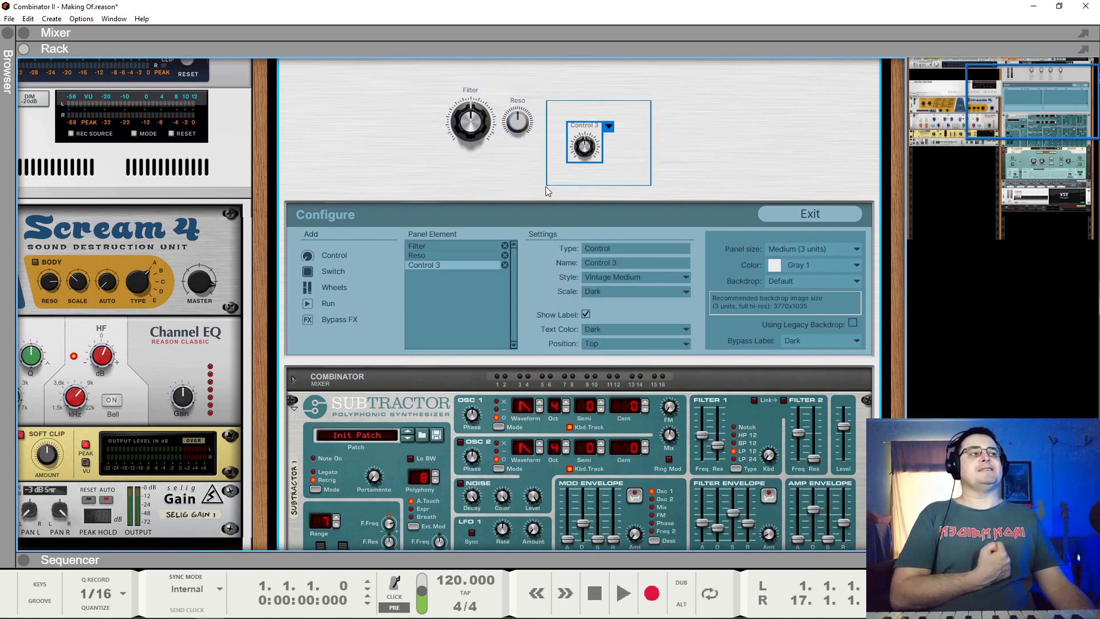
{"action": "left_click", "coordinate": [607, 126]}
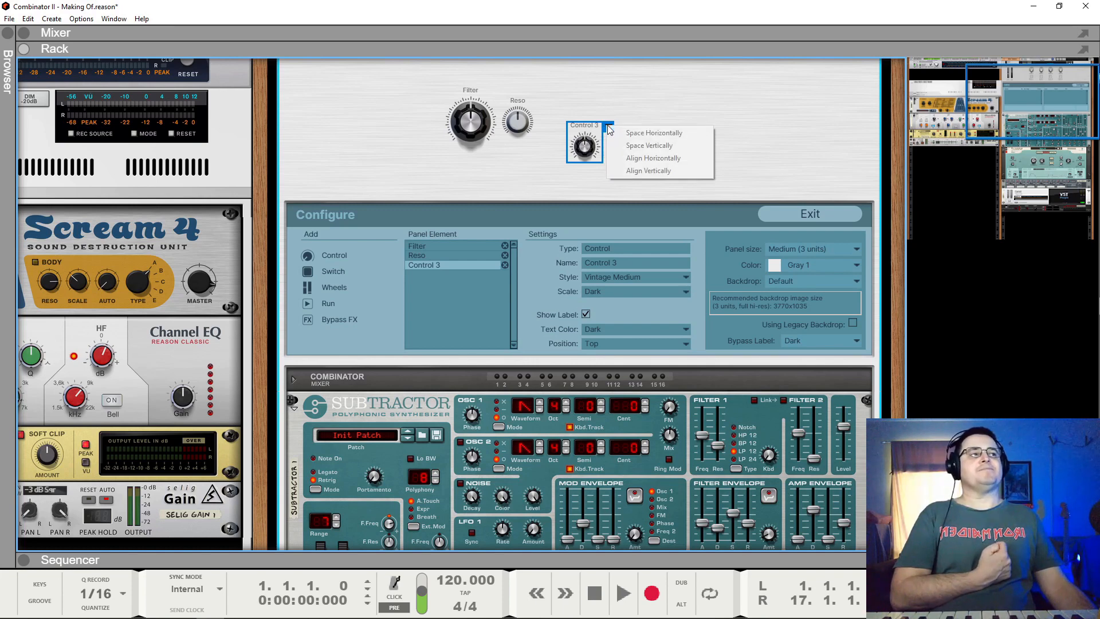
{"action": "left_click_drag", "start_coordinate": [426, 88], "coordinate": [679, 200]}
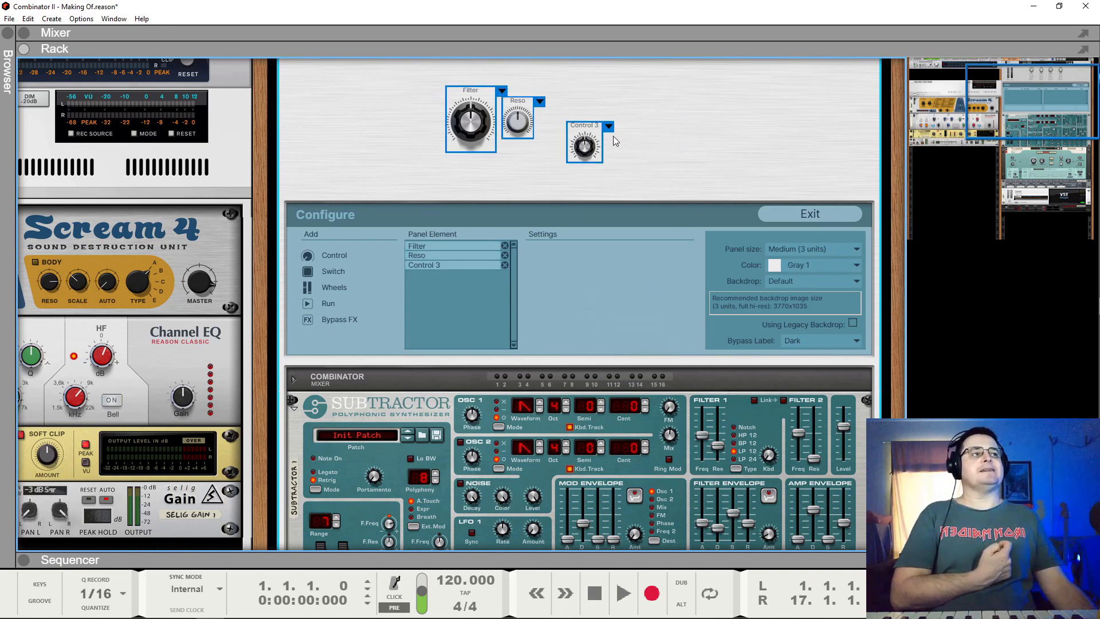
{"action": "left_click", "coordinate": [611, 131]}
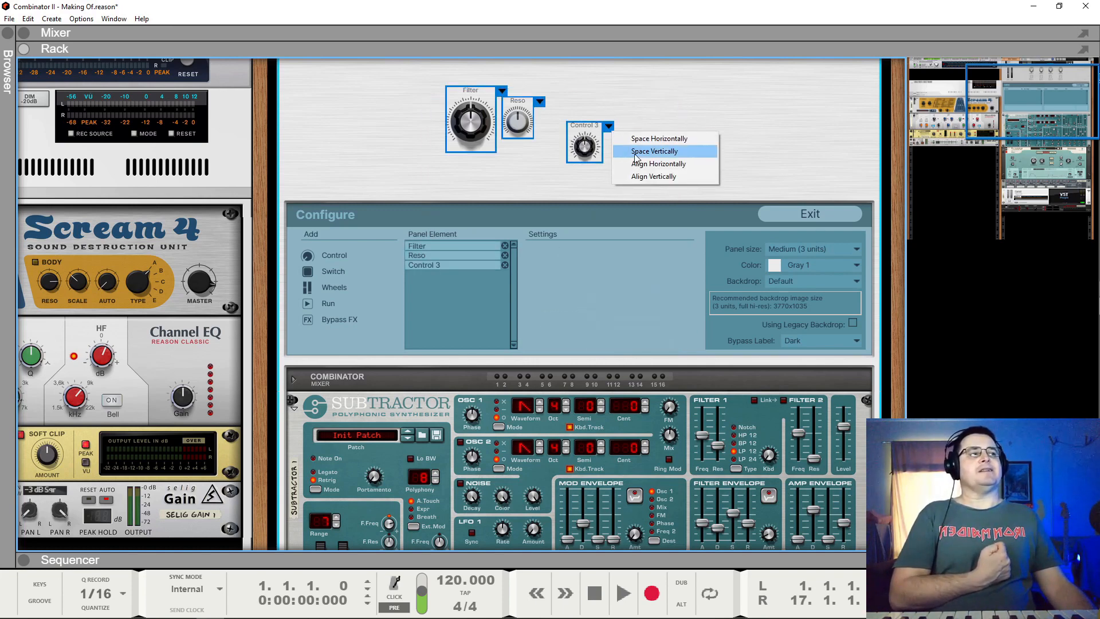
{"action": "left_click", "coordinate": [646, 151]}
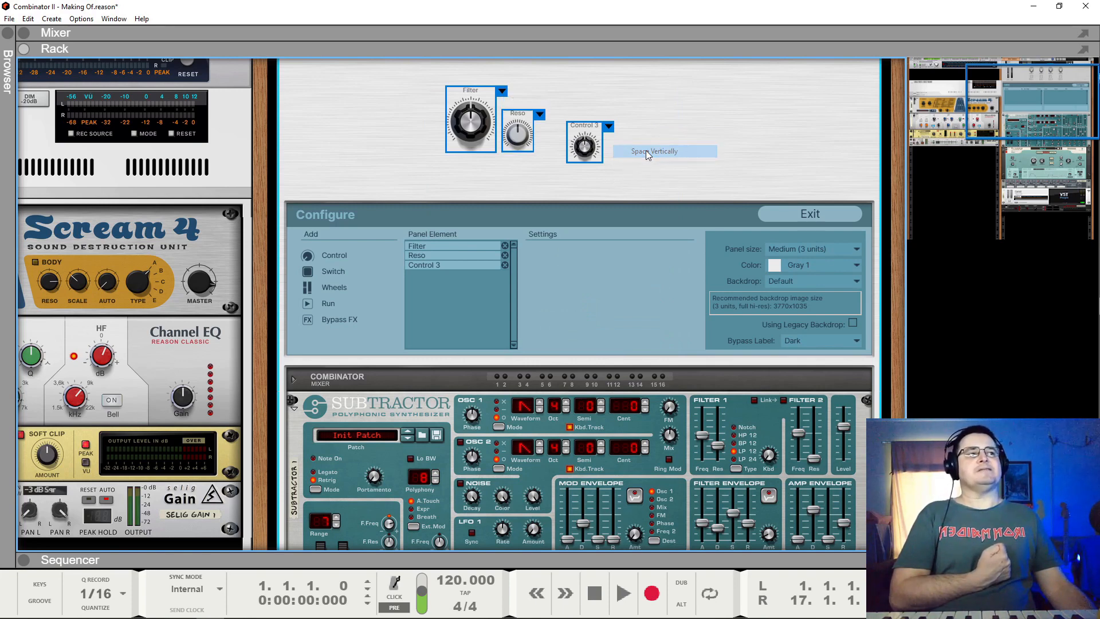
Spread the knobs in one row: Filter near the panel's left side, Reso moderately right of it, Control 3 far to the right.
{"action": "left_click", "coordinate": [591, 127]}
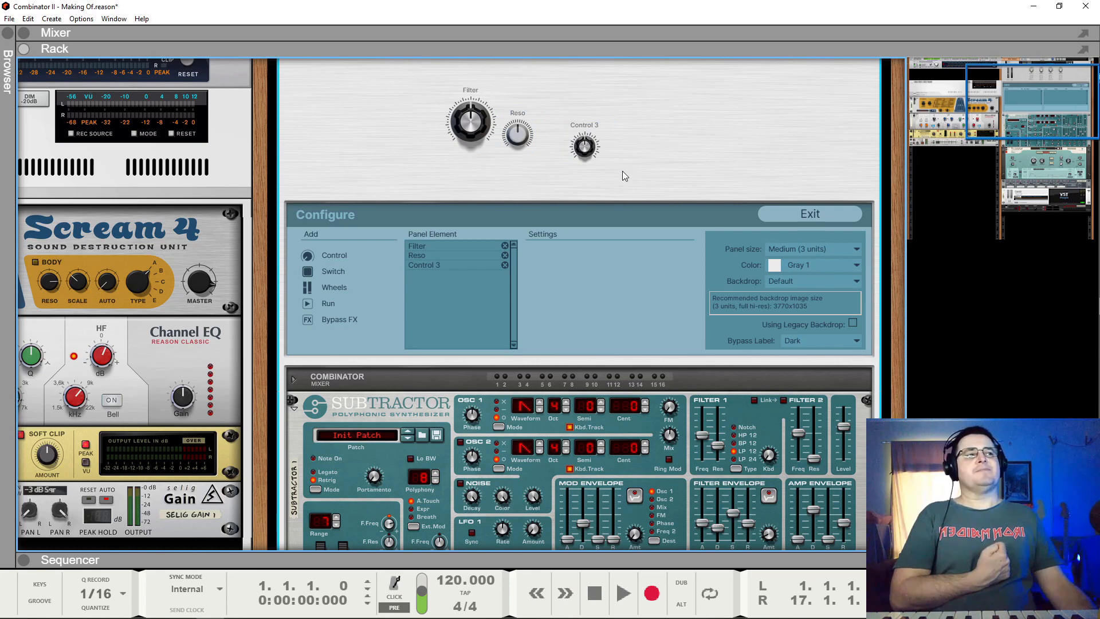
{"action": "left_click_drag", "start_coordinate": [622, 172], "coordinate": [392, 82]}
{"action": "left_click", "coordinate": [534, 147]}
{"action": "left_click_drag", "start_coordinate": [474, 112], "coordinate": [350, 130]}
{"action": "left_click_drag", "start_coordinate": [517, 135], "coordinate": [450, 128]}
{"action": "left_click_drag", "start_coordinate": [584, 146], "coordinate": [759, 134]}
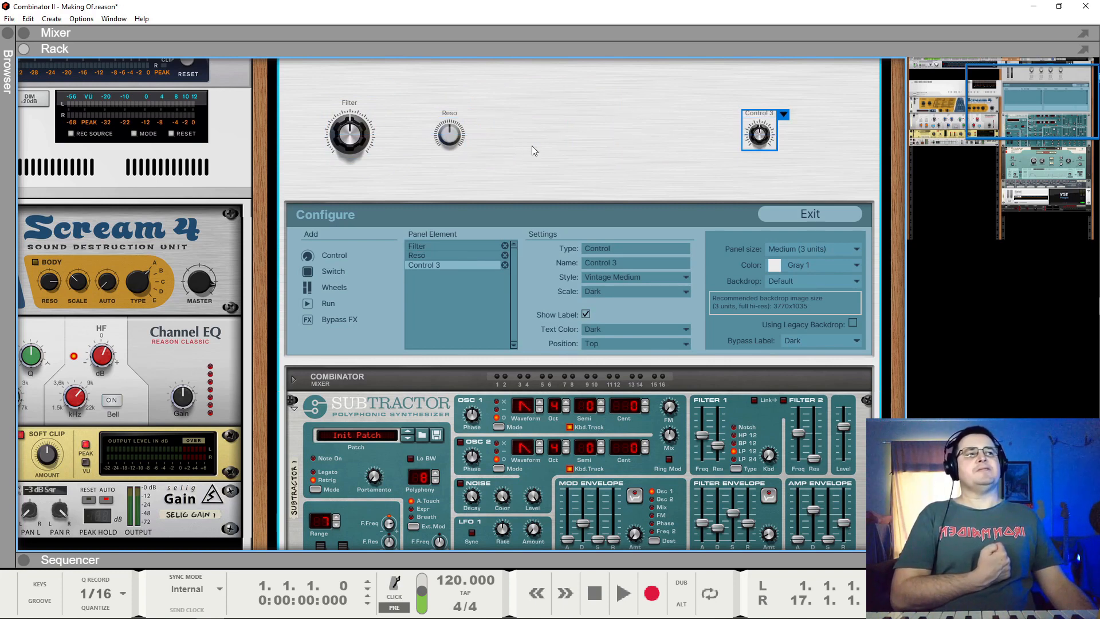
Apply Space Horizontally to the Filter, Reso and Control 3 knobs and deselect them.
{"action": "left_click_drag", "start_coordinate": [824, 98], "coordinate": [311, 200]}
{"action": "left_click", "coordinate": [783, 115]}
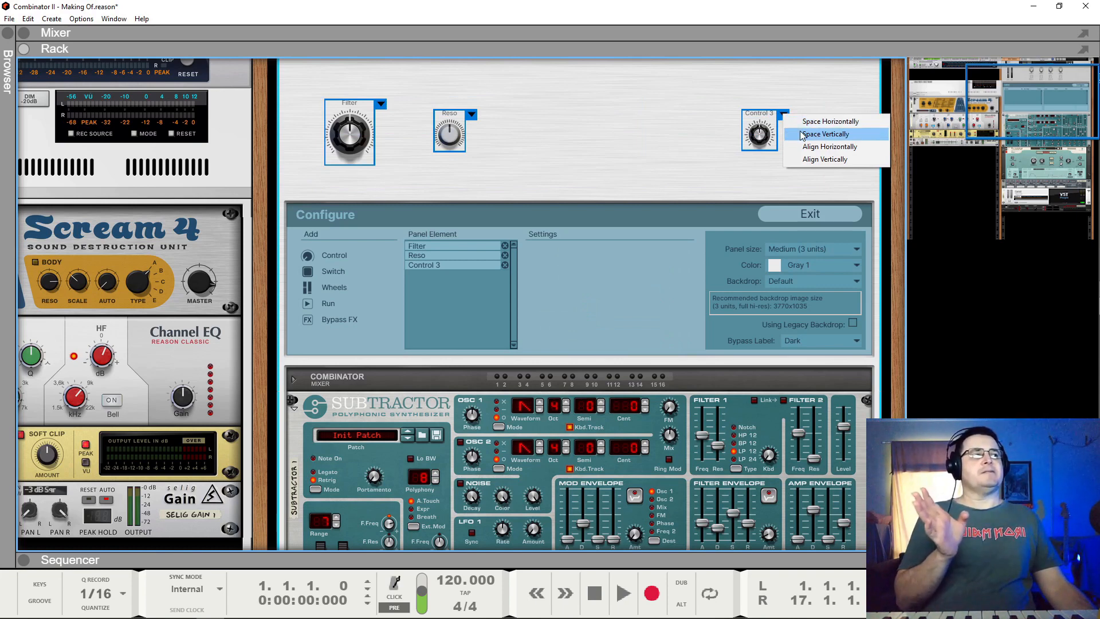
{"action": "left_click", "coordinate": [823, 122]}
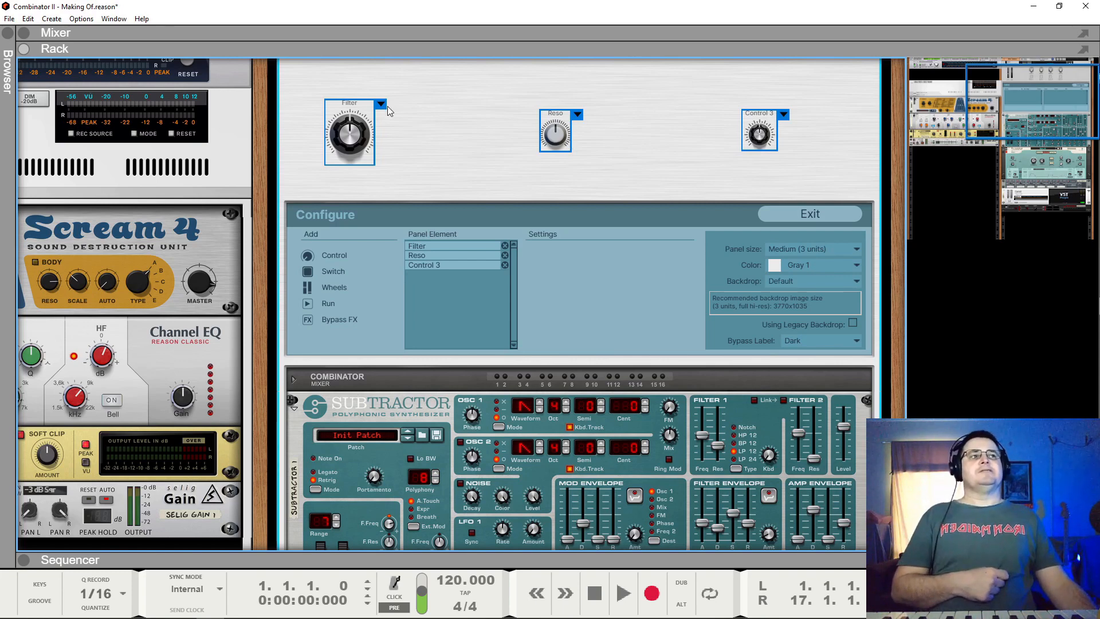
{"action": "left_click", "coordinate": [628, 145]}
Move the Filter knob back left of the panel's centre and place the Reso knob close beside it, slightly lower.
{"action": "left_click", "coordinate": [354, 132]}
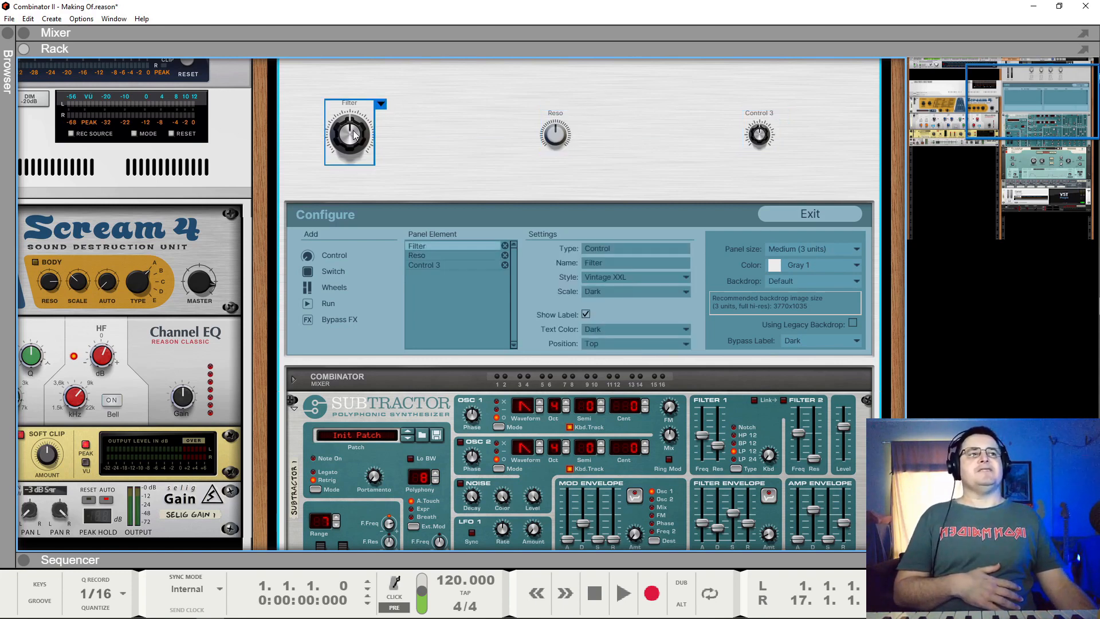
{"action": "left_click_drag", "start_coordinate": [348, 140], "coordinate": [492, 132]}
{"action": "scroll", "coordinate": [562, 169], "scroll_direction": "up", "scroll_amount": 2}
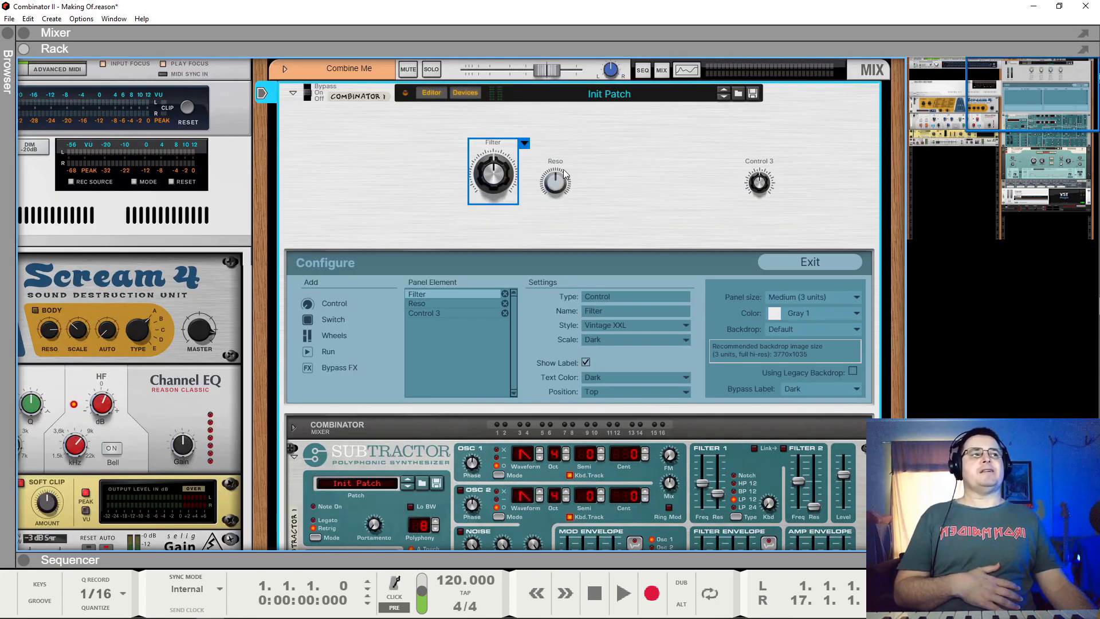
{"action": "left_click", "coordinate": [565, 172]}
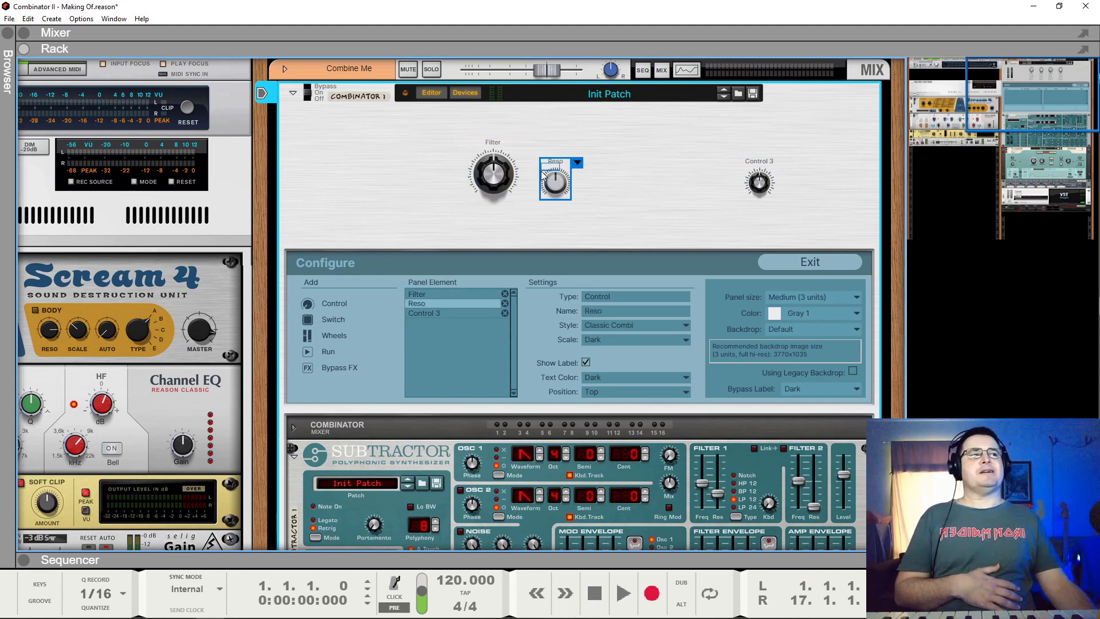
{"action": "left_click_drag", "start_coordinate": [545, 185], "coordinate": [540, 181]}
Place the Control 3 knob at the Reso knob's upper right and set its style to Vintage Small.
{"action": "left_click", "coordinate": [759, 183]}
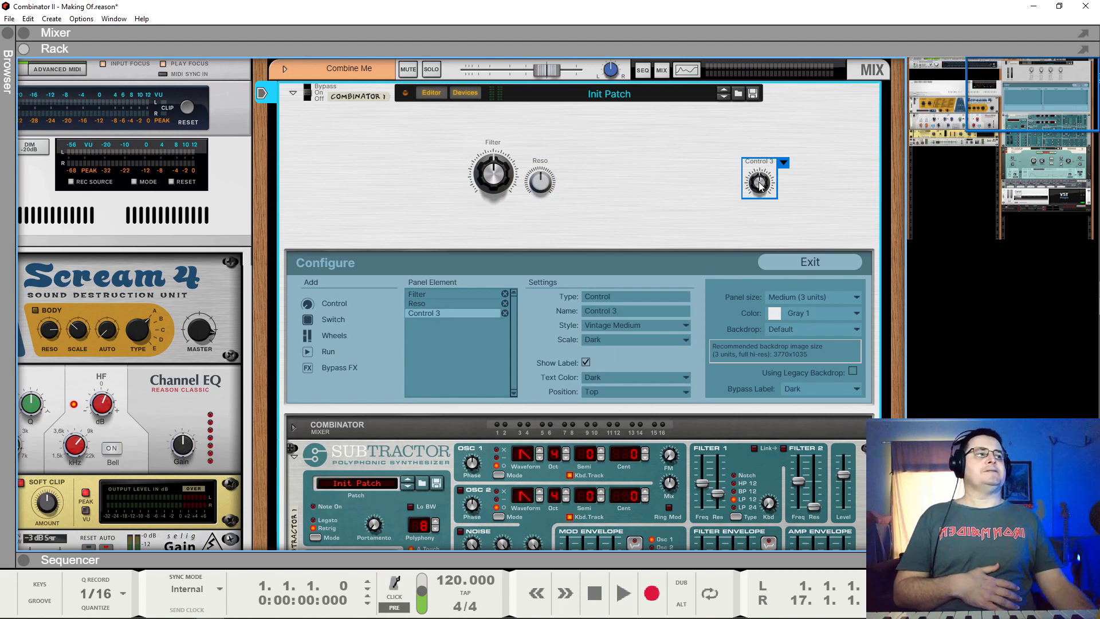
{"action": "left_click_drag", "start_coordinate": [760, 184], "coordinate": [578, 165]}
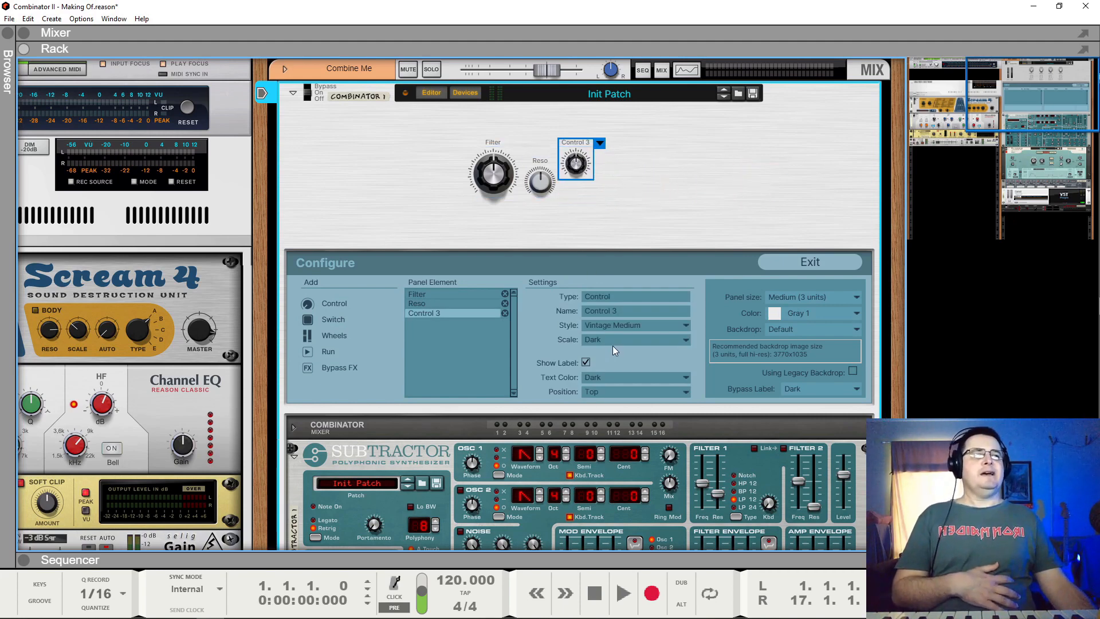
{"action": "left_click", "coordinate": [630, 325]}
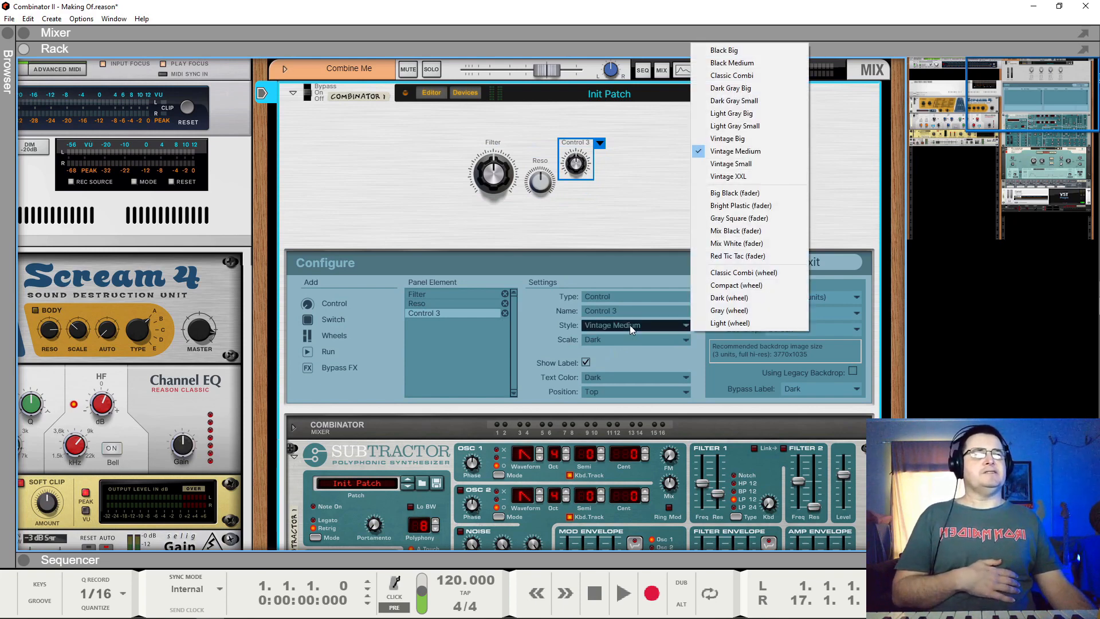
{"action": "left_click", "coordinate": [739, 165]}
Rename the Control 3 knob as Mod.
{"action": "double_click", "coordinate": [585, 147]}
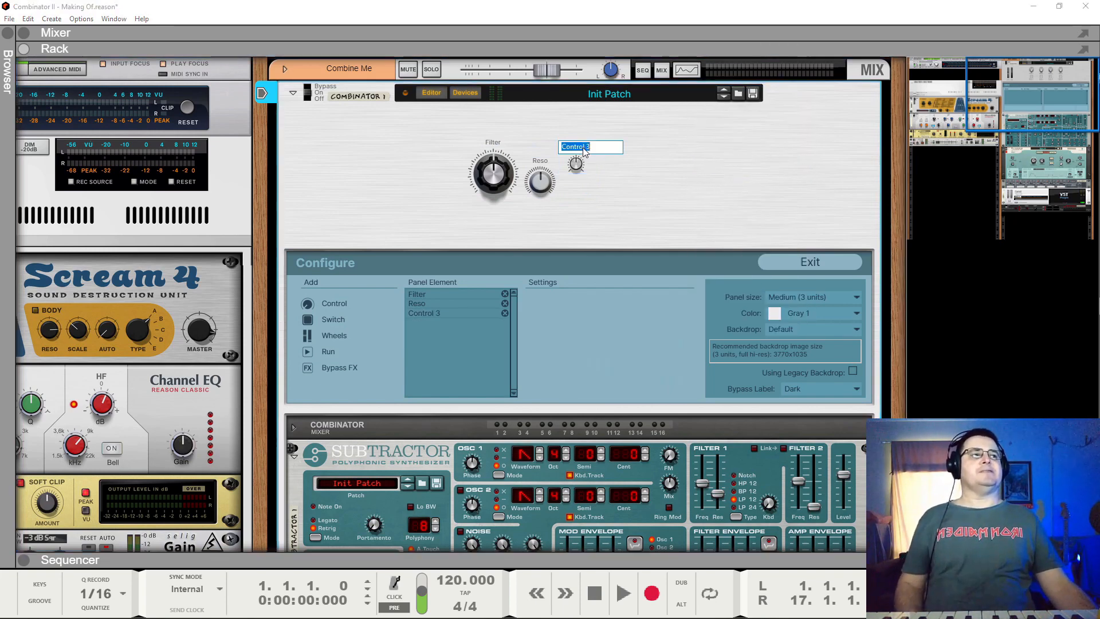
{"action": "type", "text": "Mod"}
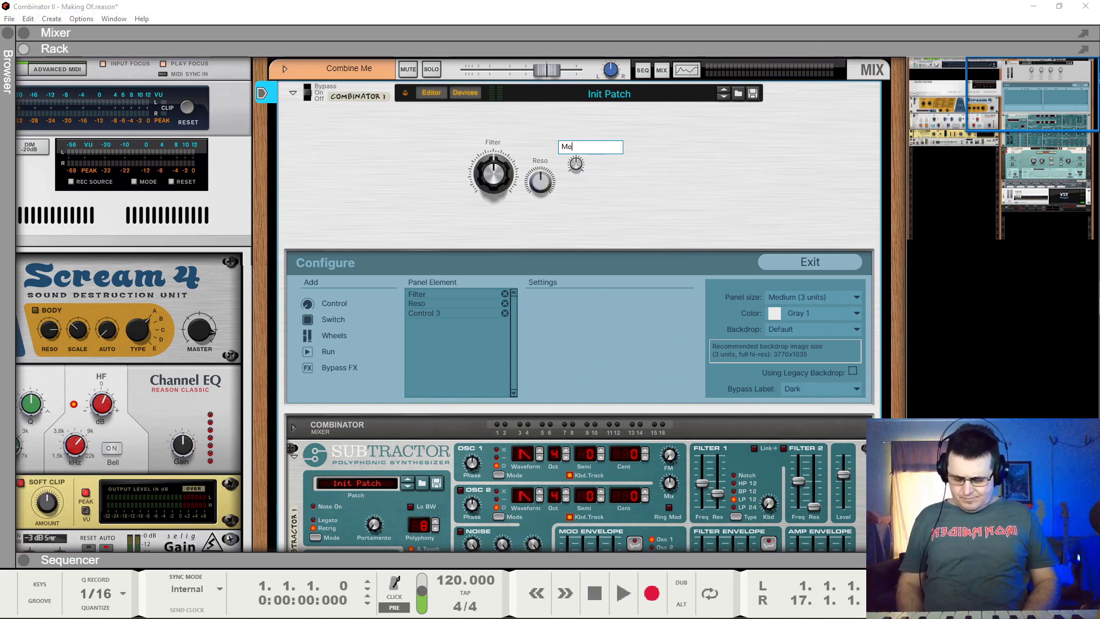
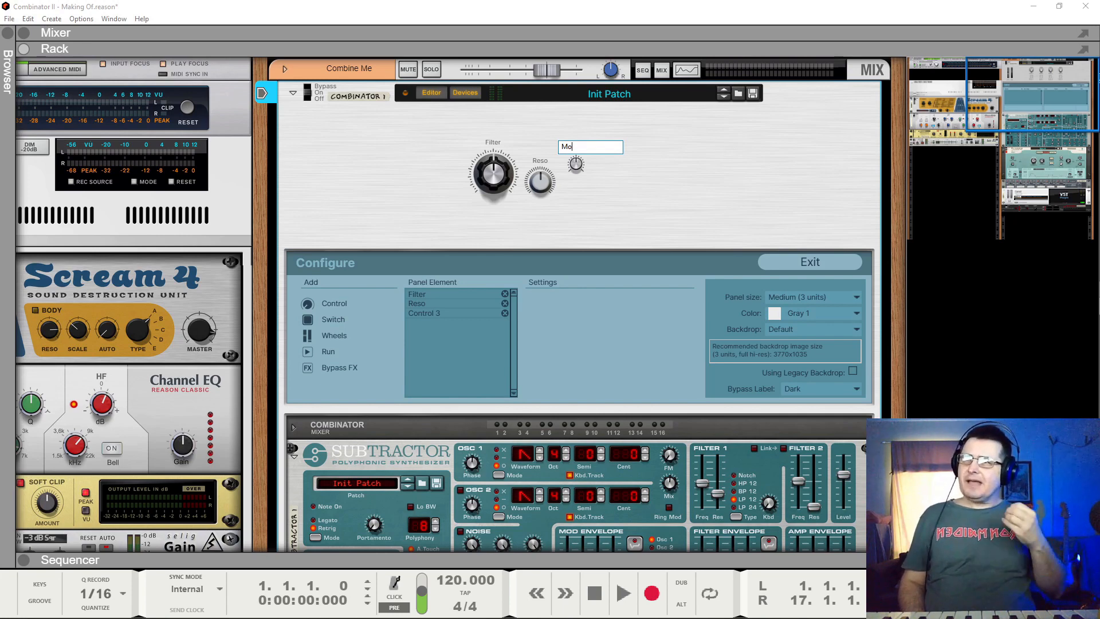
{"action": "type", "text": "d"}
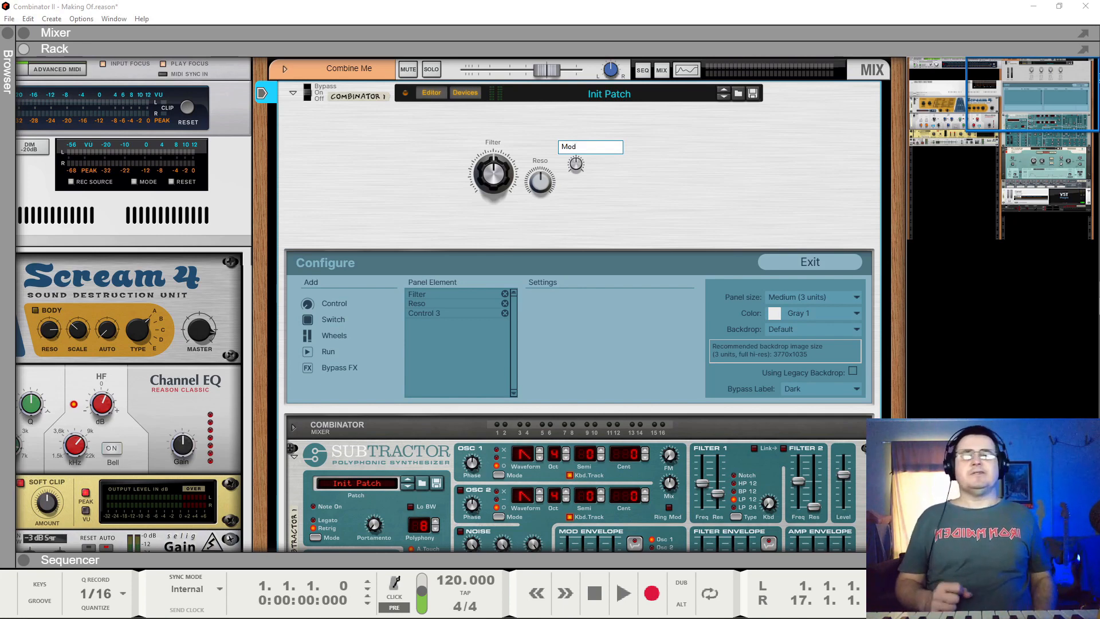
{"action": "key", "text": "Return"}
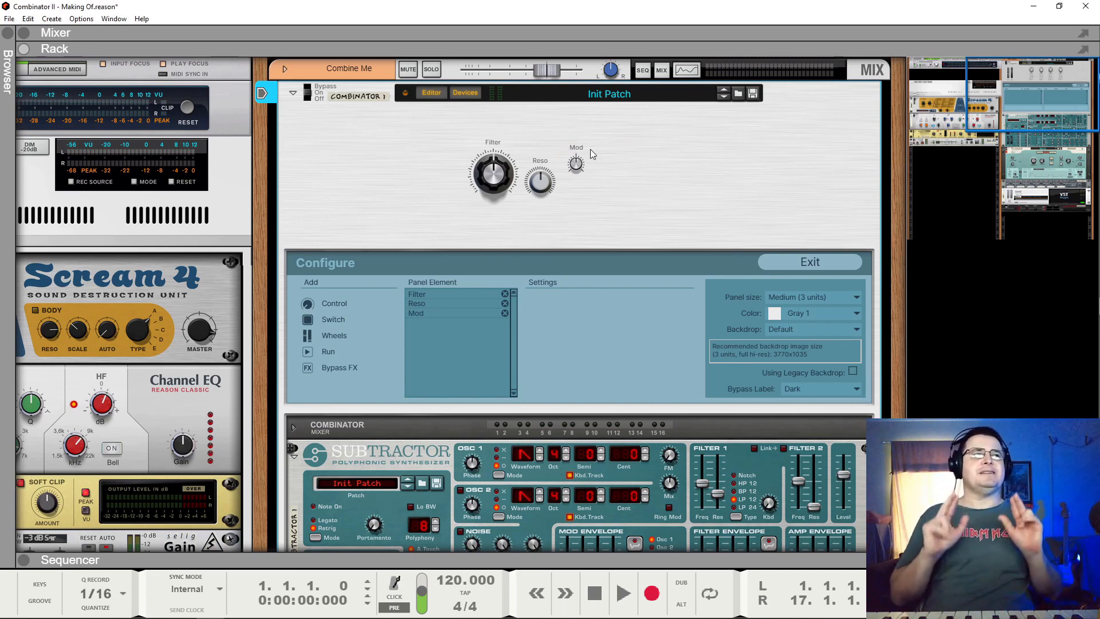
Fine-tune the Mod knob's position, placing it closer to the Reso knob at its upper right.
{"action": "left_click", "coordinate": [574, 165]}
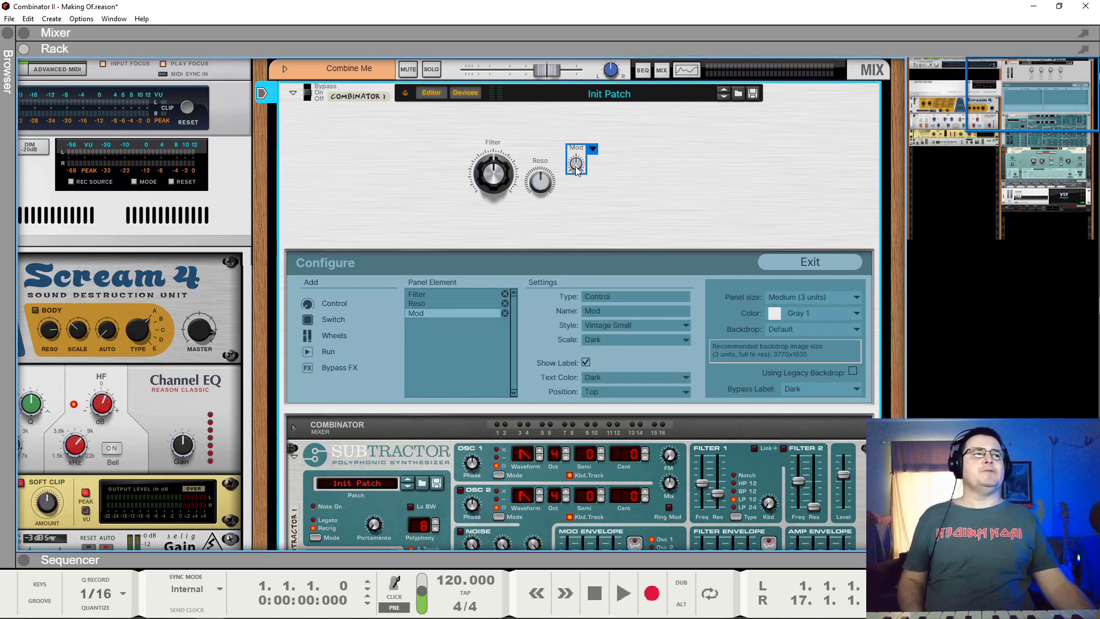
{"action": "left_click_drag", "start_coordinate": [574, 166], "coordinate": [568, 163]}
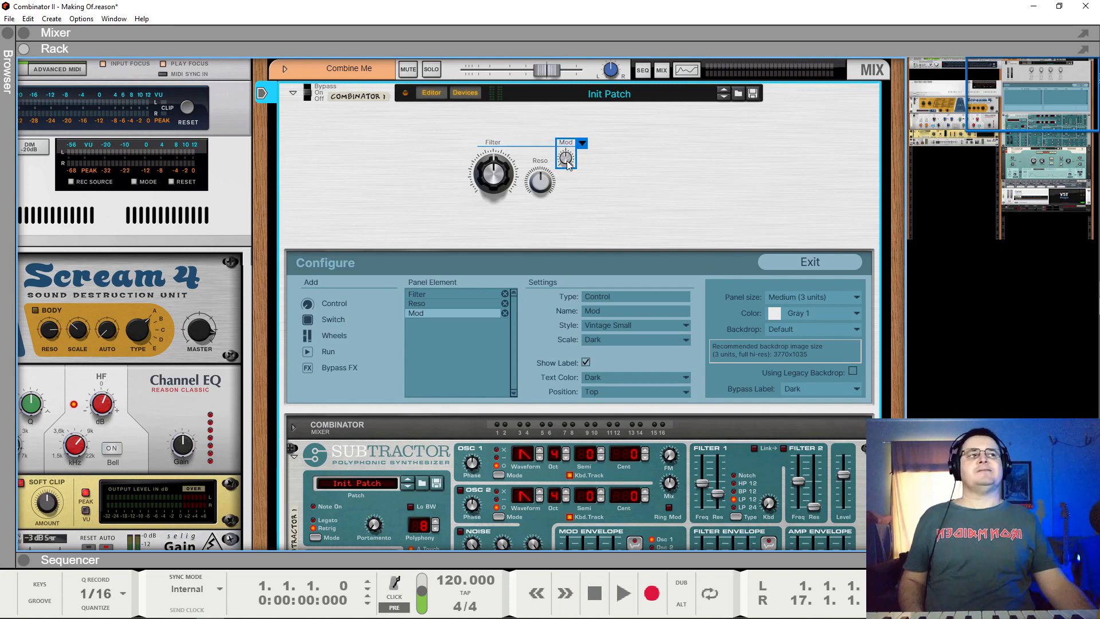
{"action": "left_click", "coordinate": [585, 216]}
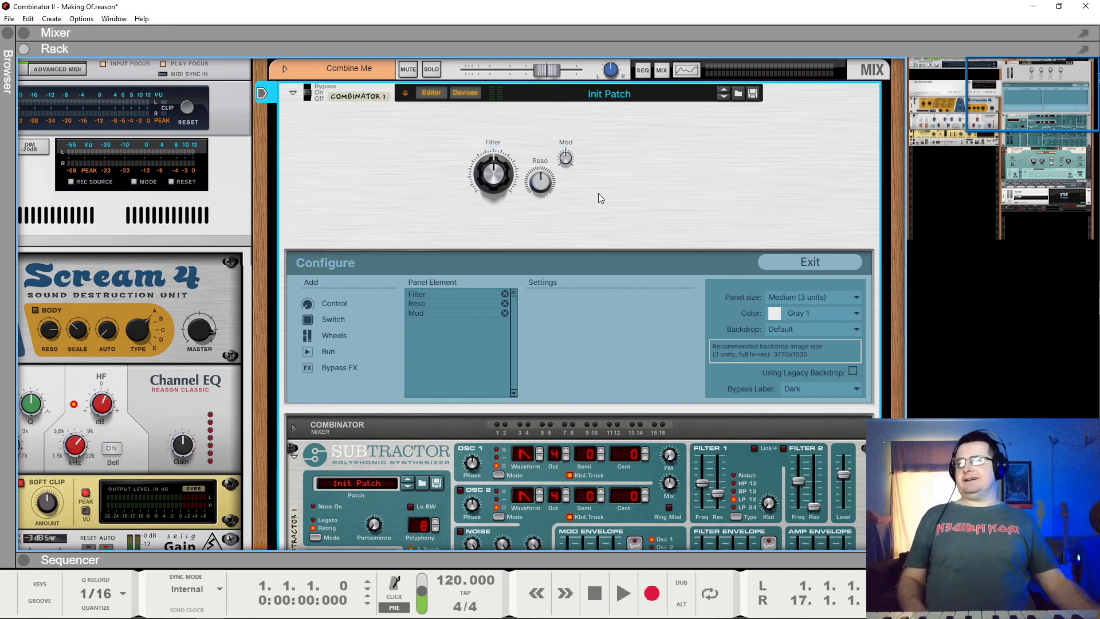
{"action": "left_click", "coordinate": [568, 156]}
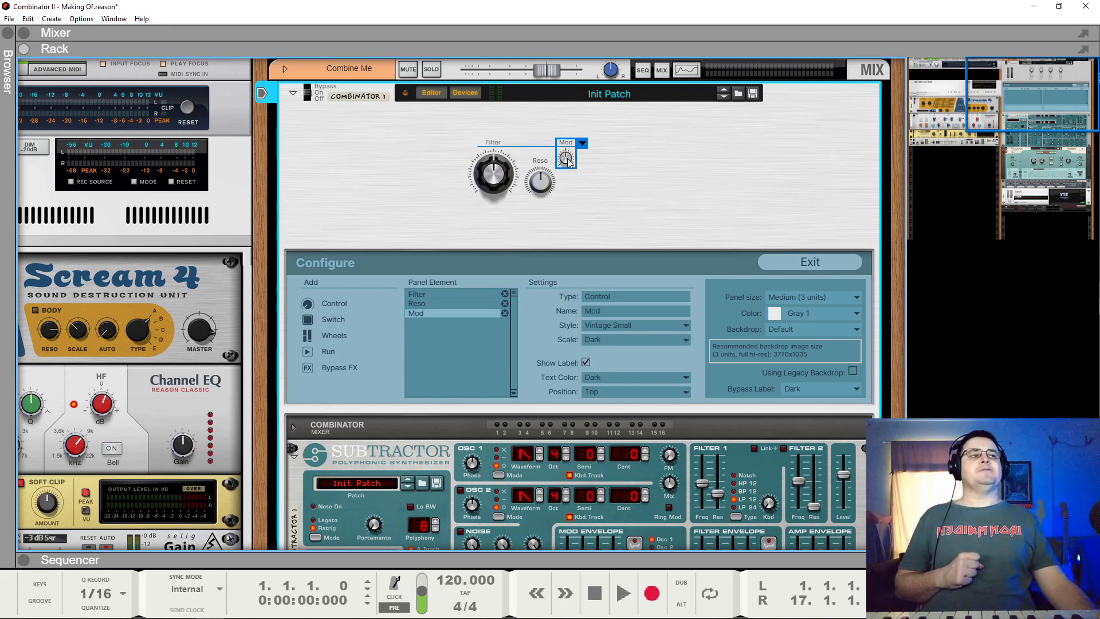
{"action": "left_click_drag", "start_coordinate": [568, 159], "coordinate": [571, 166]}
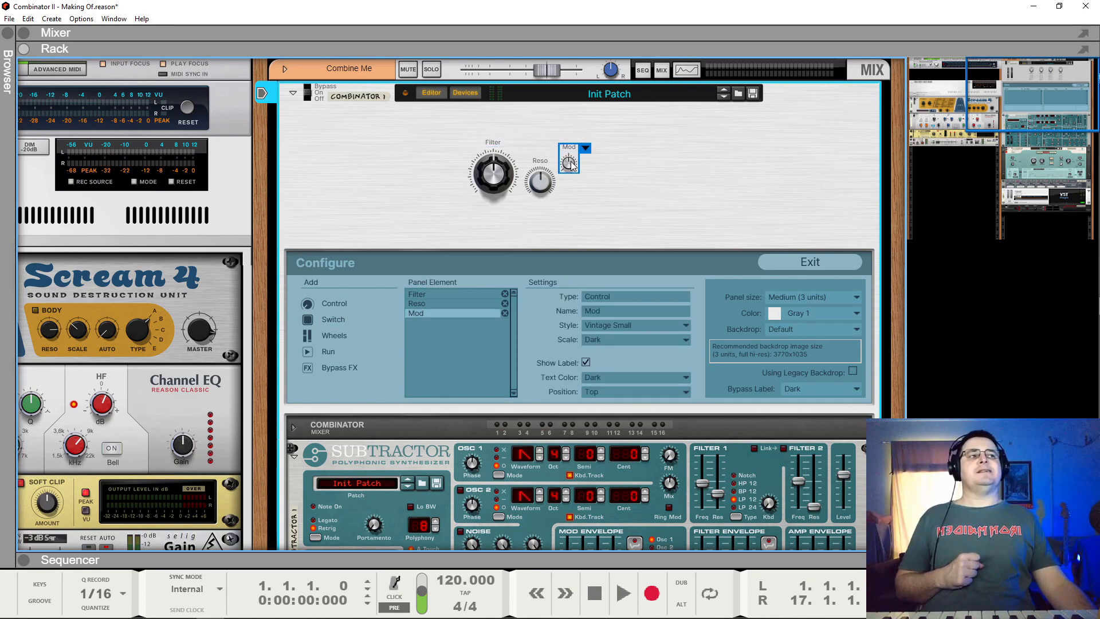
Select the Filter, Reso and Mod knobs together and move the group to the left part of the Combinator panel.
{"action": "left_click", "coordinate": [582, 227]}
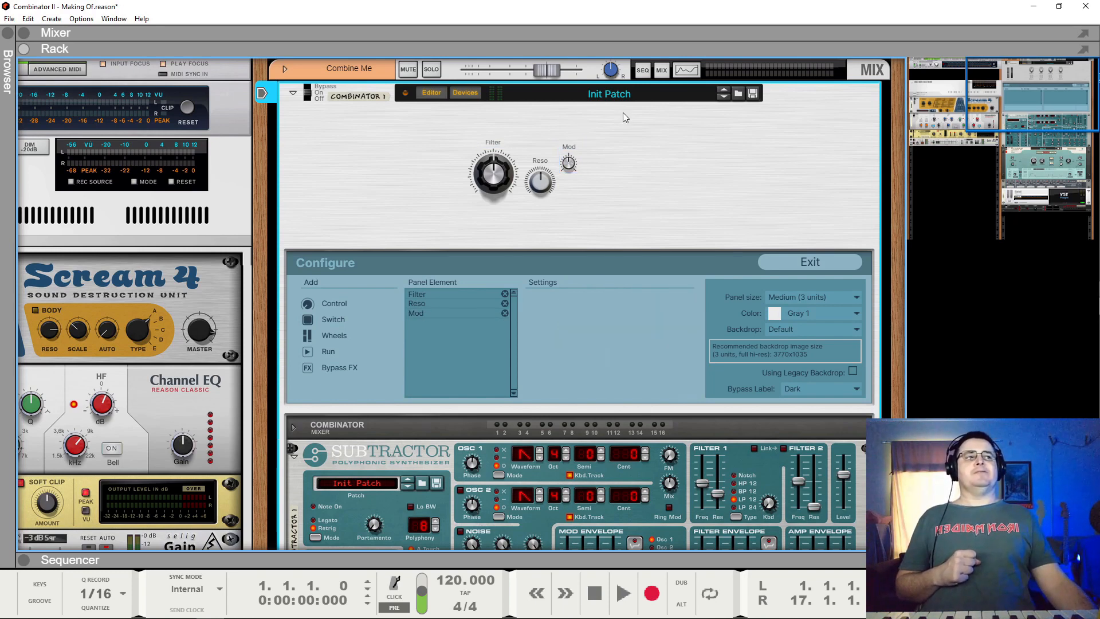
{"action": "left_click_drag", "start_coordinate": [601, 136], "coordinate": [411, 220]}
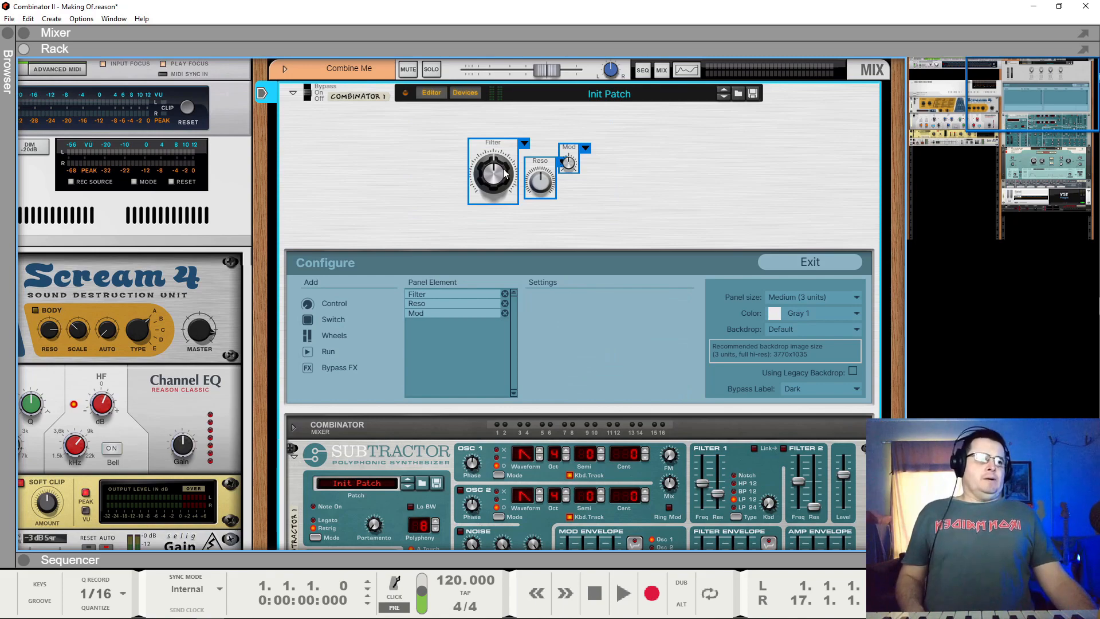
{"action": "scroll", "coordinate": [559, 248], "scroll_direction": "down", "scroll_amount": 3}
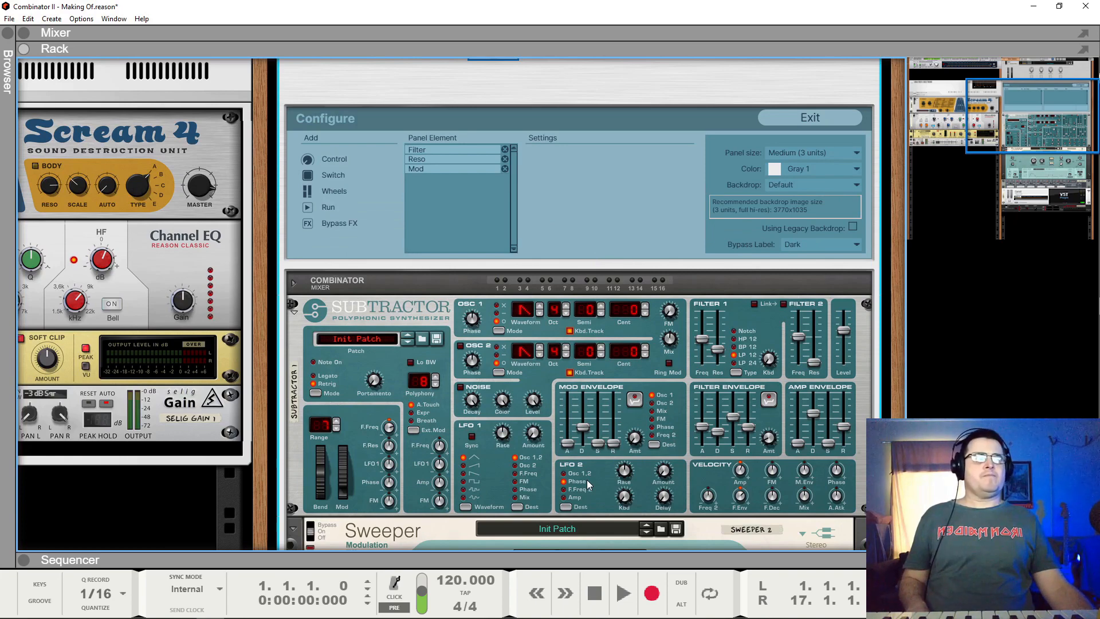
{"action": "scroll", "coordinate": [586, 479], "scroll_direction": "up", "scroll_amount": 3}
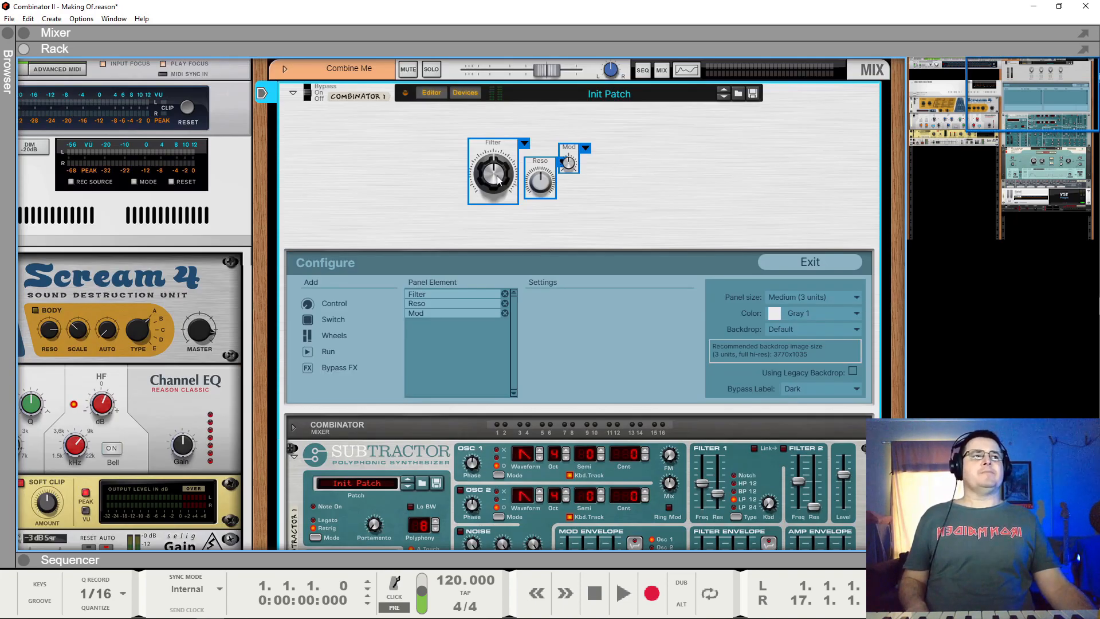
{"action": "left_click_drag", "start_coordinate": [496, 180], "coordinate": [351, 184]}
{"action": "left_click", "coordinate": [521, 190]}
Add a fourth control knob to the right of the Mod knob, level with Filter, and set its style to Vintage XXL.
{"action": "scroll", "coordinate": [444, 412], "scroll_direction": "down", "scroll_amount": 5}
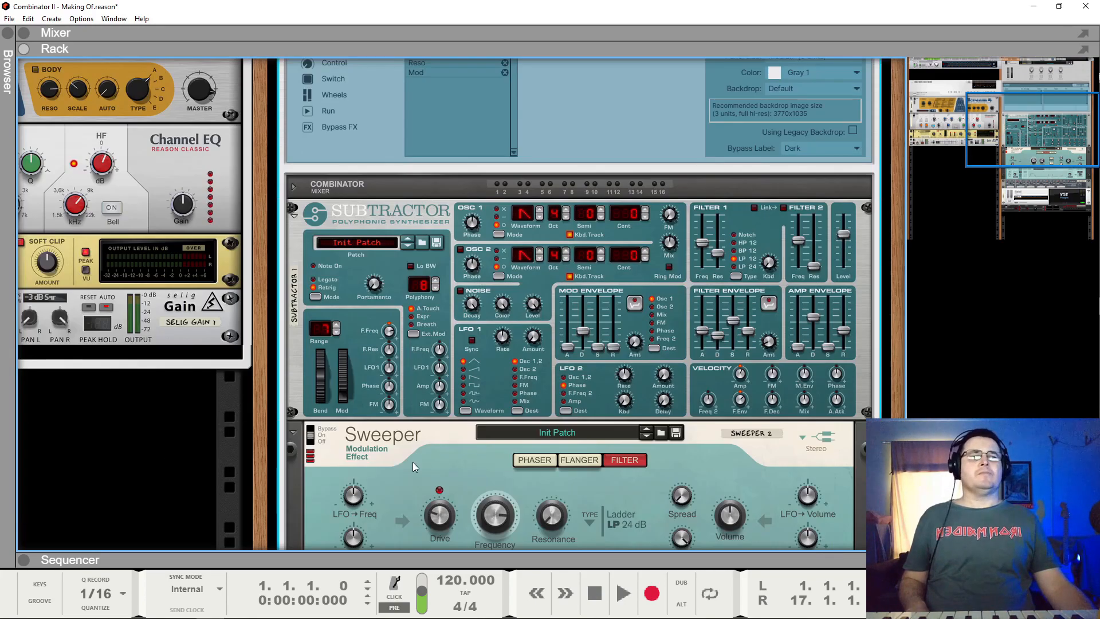
{"action": "scroll", "coordinate": [444, 412], "scroll_direction": "up", "scroll_amount": 4}
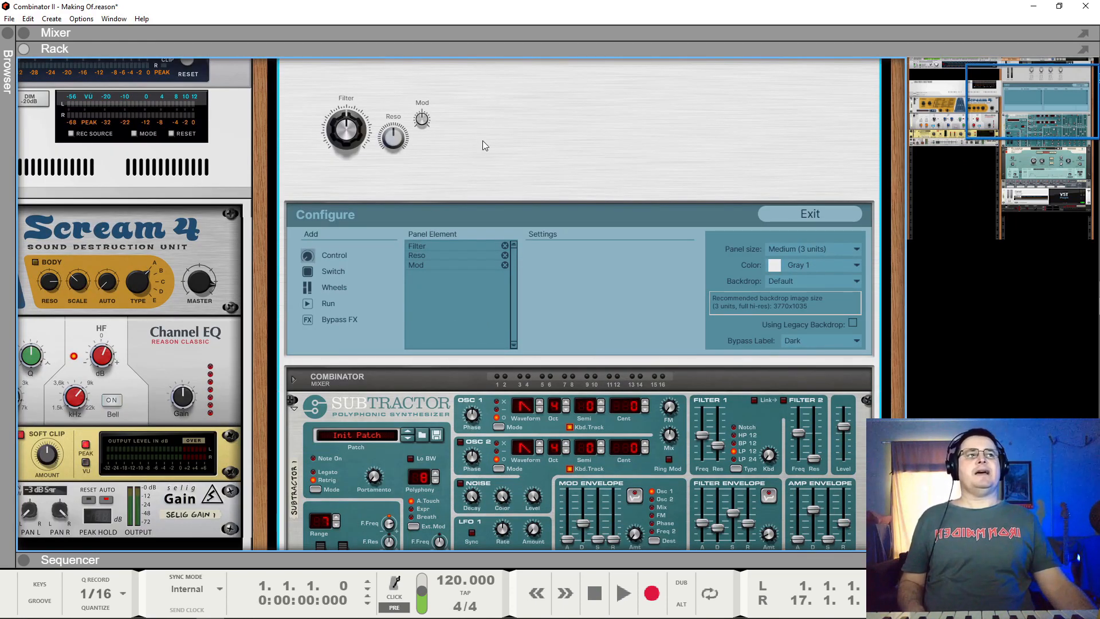
{"action": "left_click", "coordinate": [305, 258]}
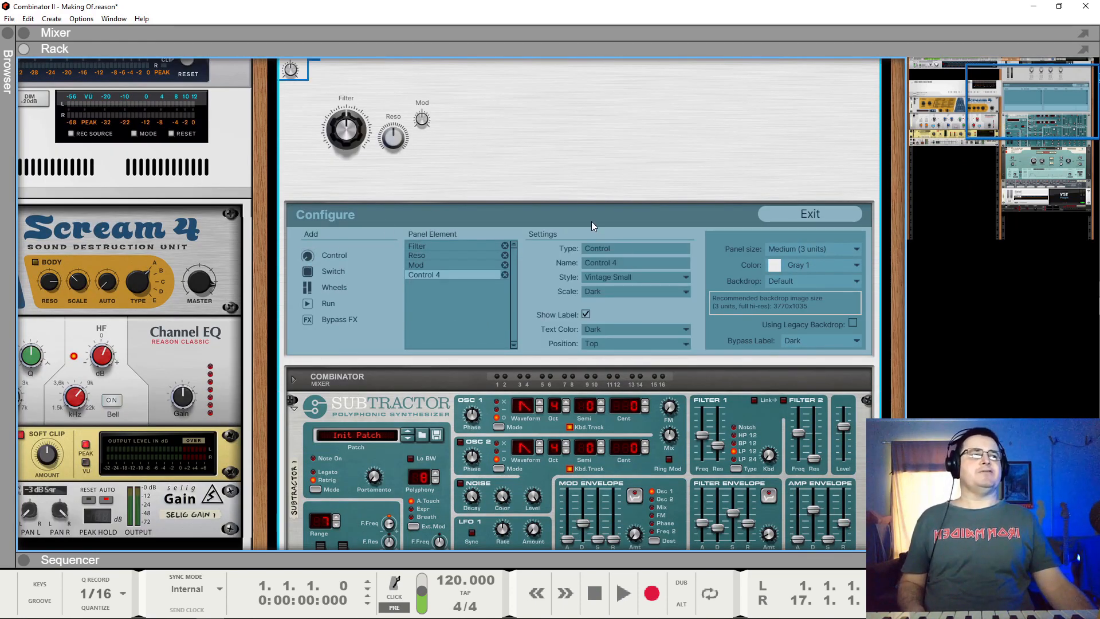
{"action": "left_click_drag", "start_coordinate": [292, 76], "coordinate": [500, 132]}
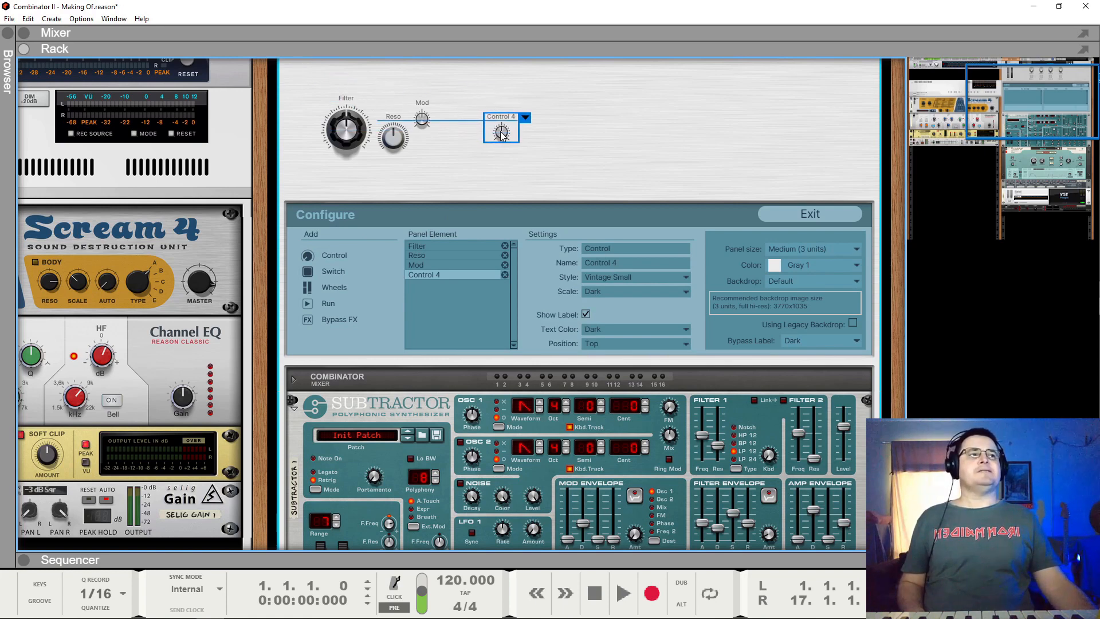
{"action": "left_click", "coordinate": [610, 277]}
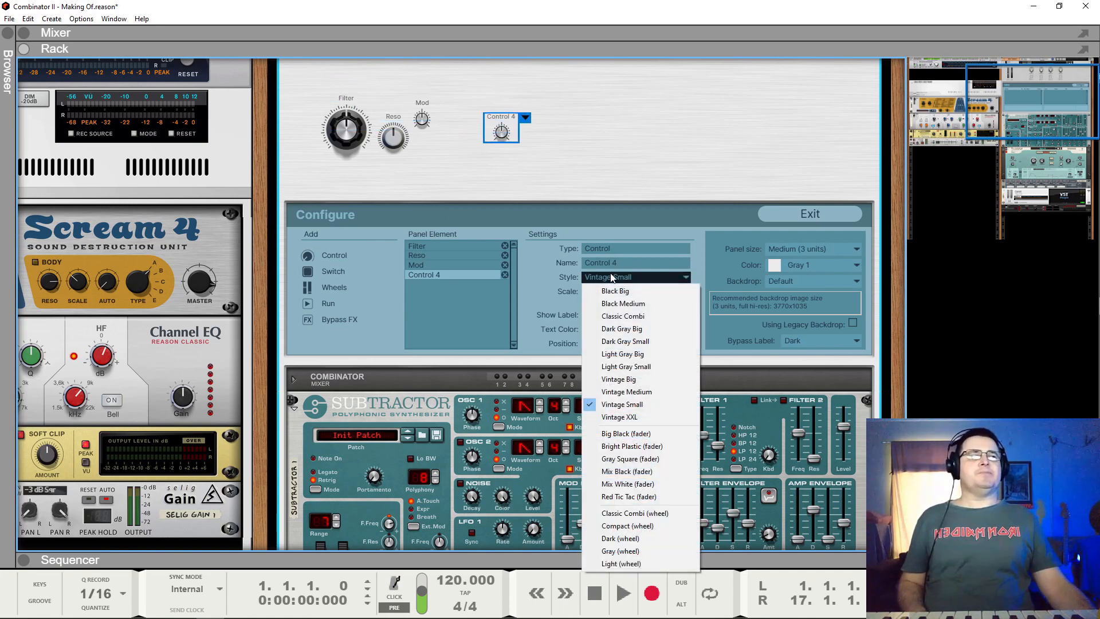
{"action": "left_click", "coordinate": [653, 418]}
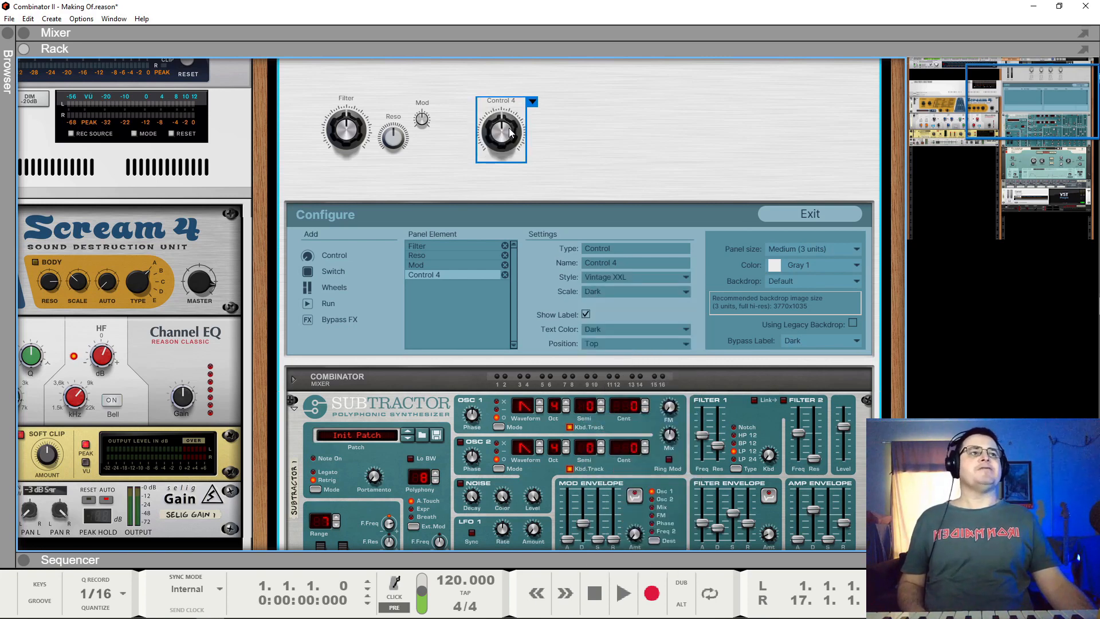
{"action": "left_click_drag", "start_coordinate": [507, 144], "coordinate": [511, 131]}
Rename the Control 4 knob as Filter II.
{"action": "double_click", "coordinate": [508, 98]}
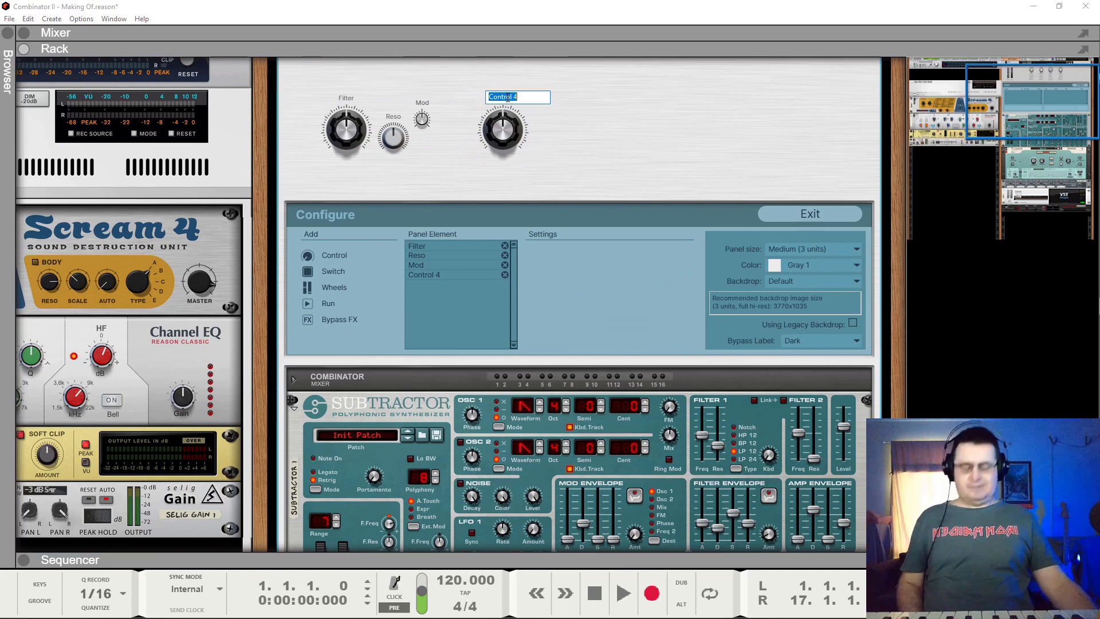
{"action": "type", "text": "Filter"}
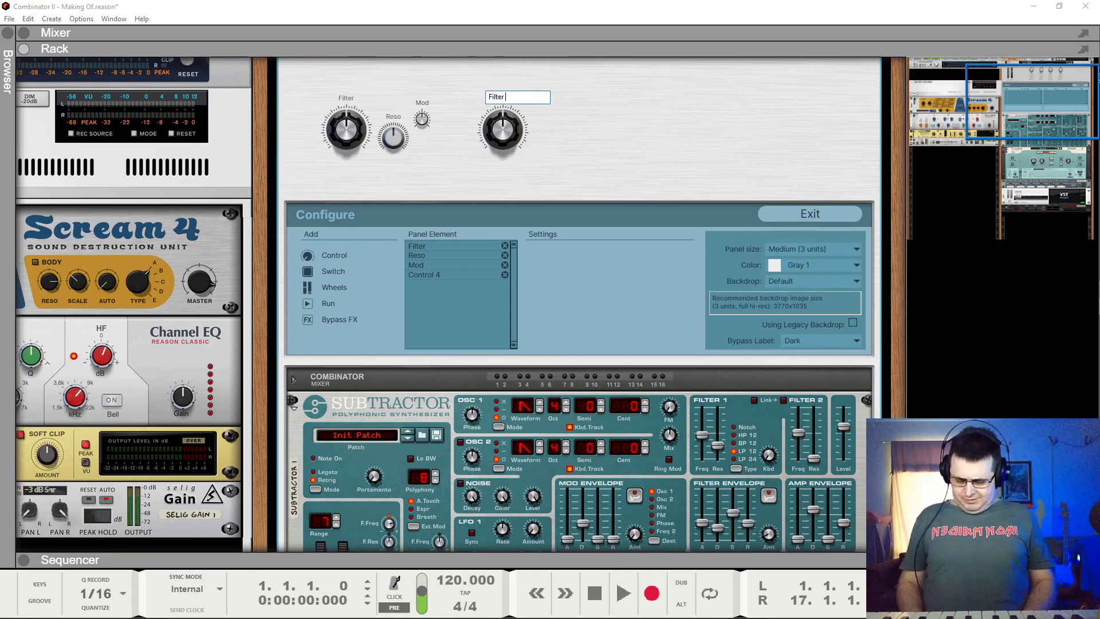
{"action": "type", "text": " II"}
{"action": "key", "text": "Return"}
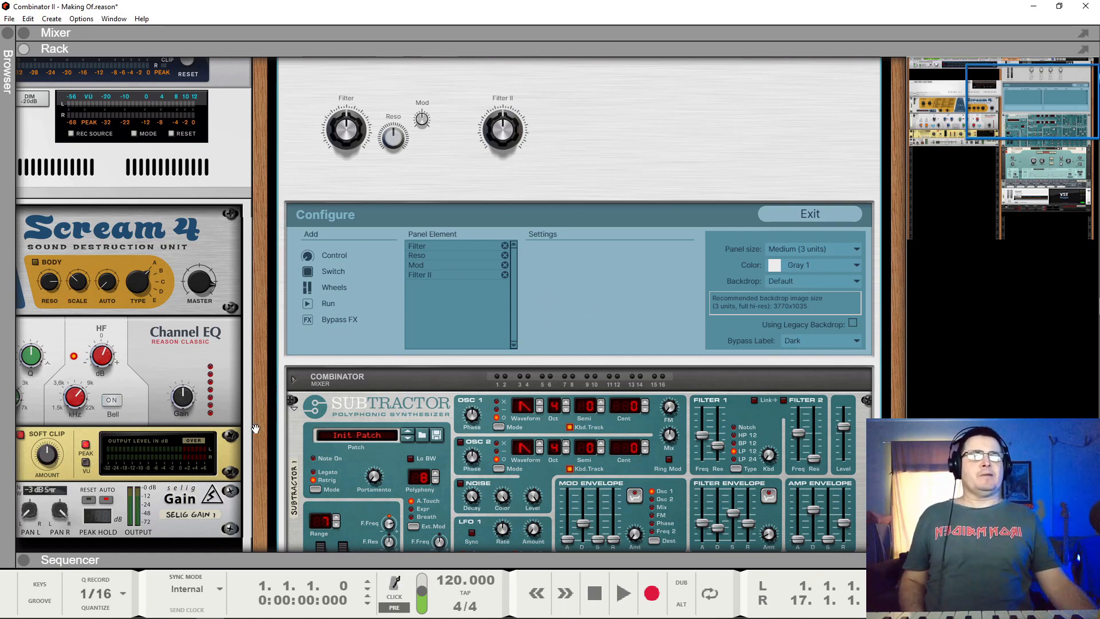
Fold the Subtractor device and check the Sweeper's filter controls beneath it.
{"action": "left_click", "coordinate": [294, 408]}
{"action": "scroll", "coordinate": [401, 373], "scroll_direction": "down", "scroll_amount": 4}
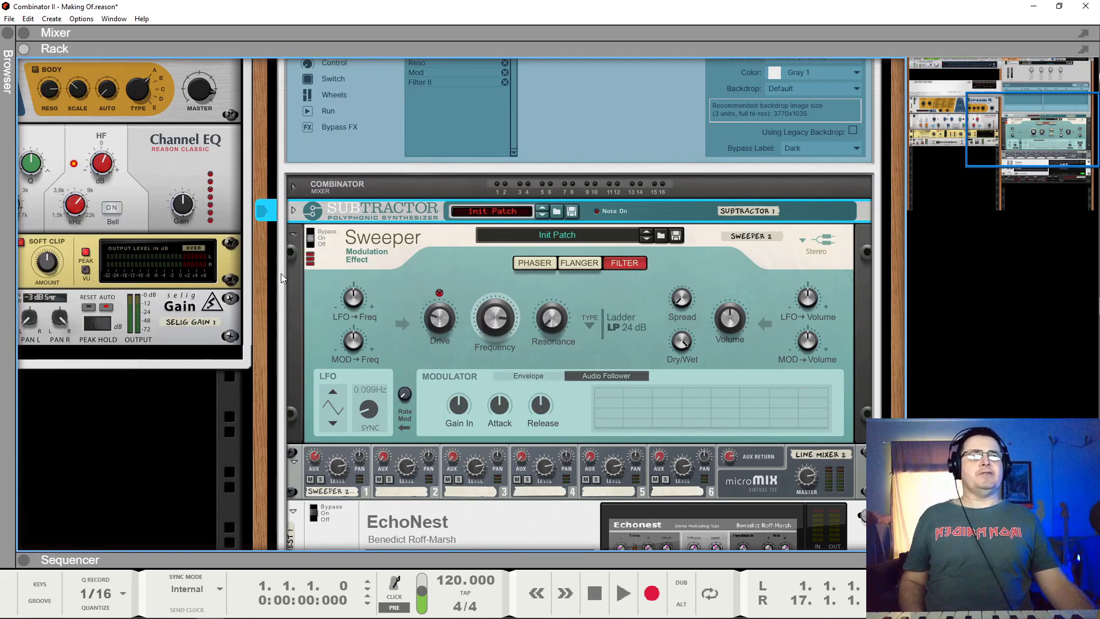
{"action": "mouse_move", "coordinate": [452, 329]}
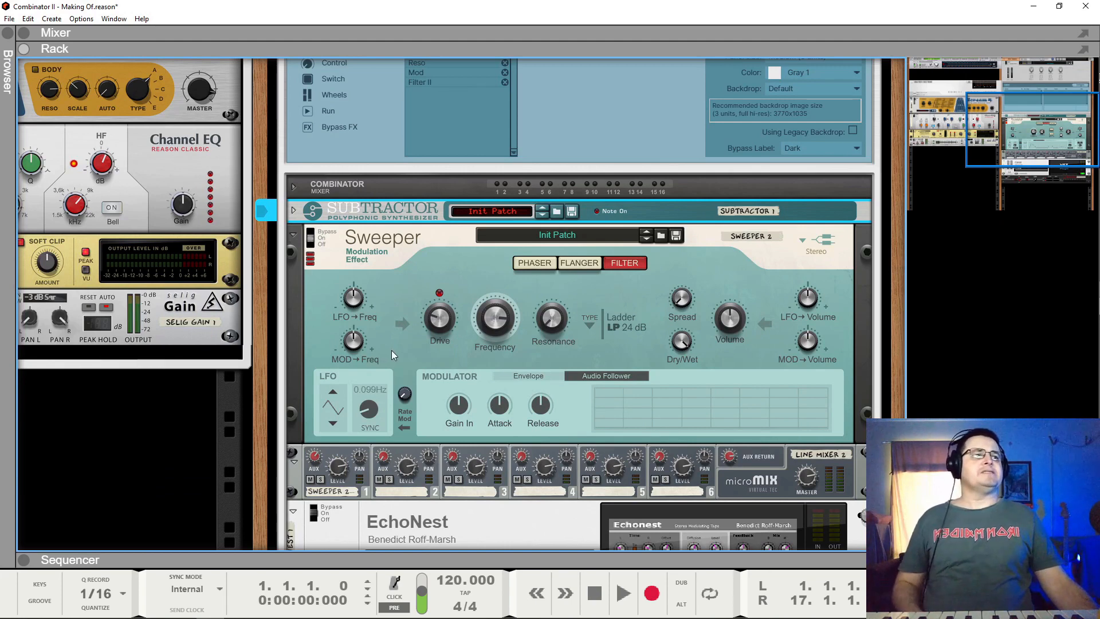
{"action": "scroll", "coordinate": [388, 356], "scroll_direction": "up", "scroll_amount": 3}
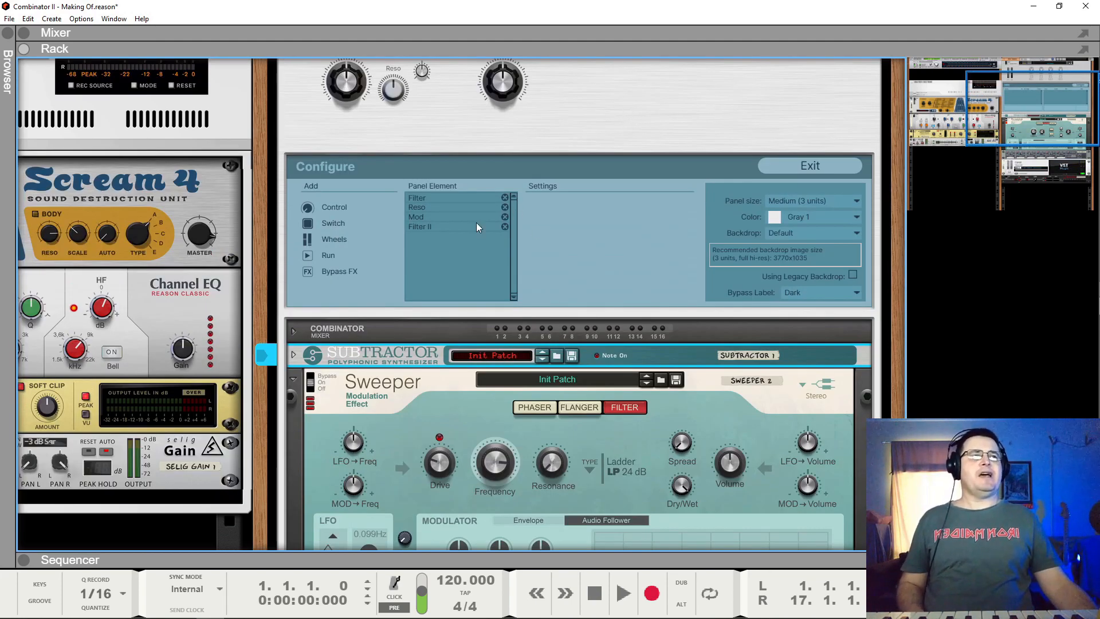
Shift the Filter II knob slightly right, add two more control knobs and place them to its right, Control 6 before Control 5.
{"action": "left_click_drag", "start_coordinate": [506, 98], "coordinate": [528, 98]}
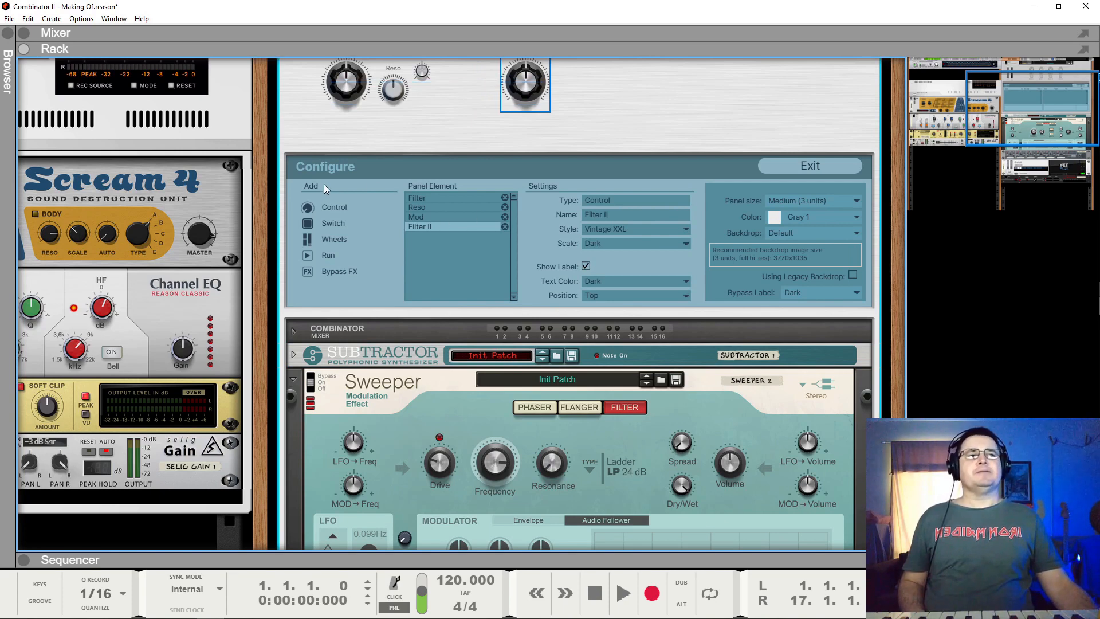
{"action": "left_click", "coordinate": [307, 207]}
{"action": "left_click", "coordinate": [307, 207]}
{"action": "scroll", "coordinate": [477, 152], "scroll_direction": "up", "scroll_amount": 2}
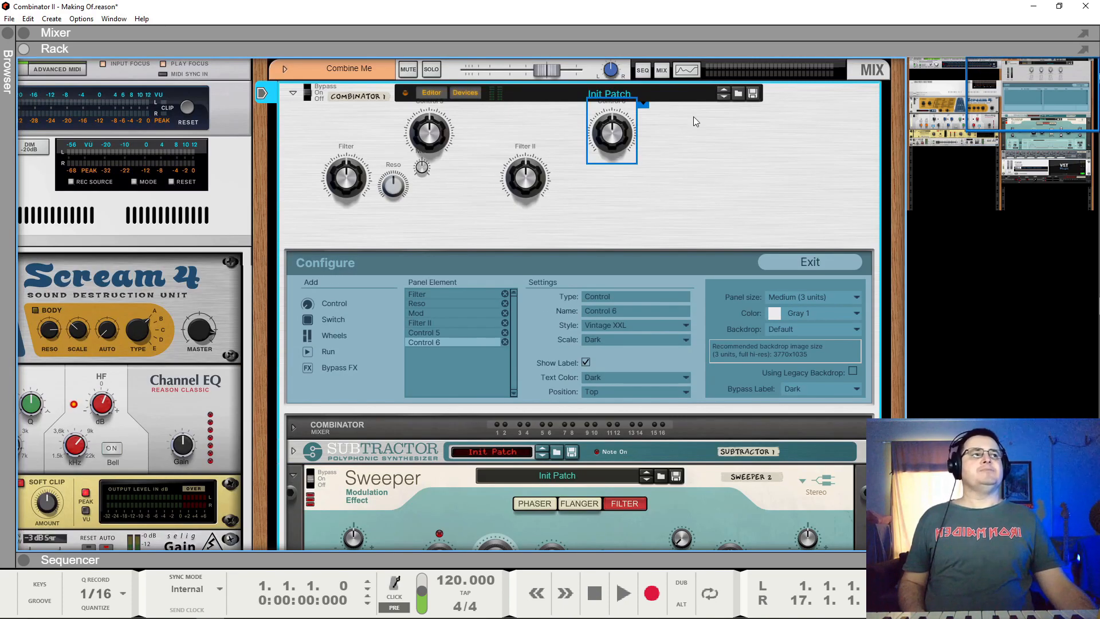
{"action": "left_click_drag", "start_coordinate": [431, 127], "coordinate": [664, 178]}
{"action": "left_click_drag", "start_coordinate": [611, 133], "coordinate": [589, 174]}
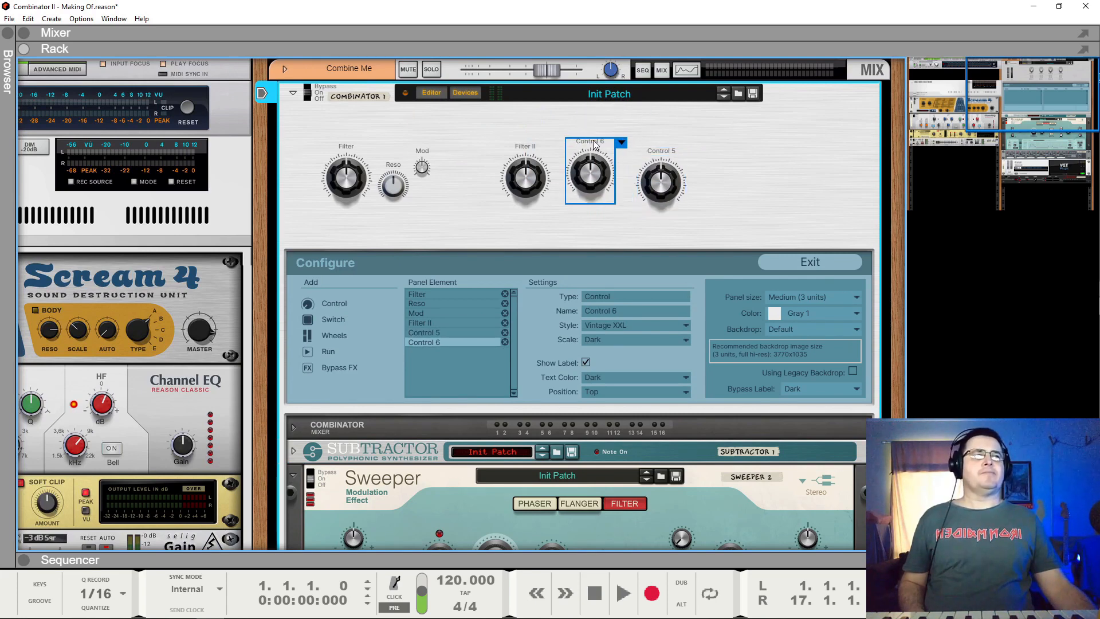
Rename the Control 6 knob as Drive.
{"action": "double_click", "coordinate": [594, 140]}
{"action": "type", "text": "Dri"}
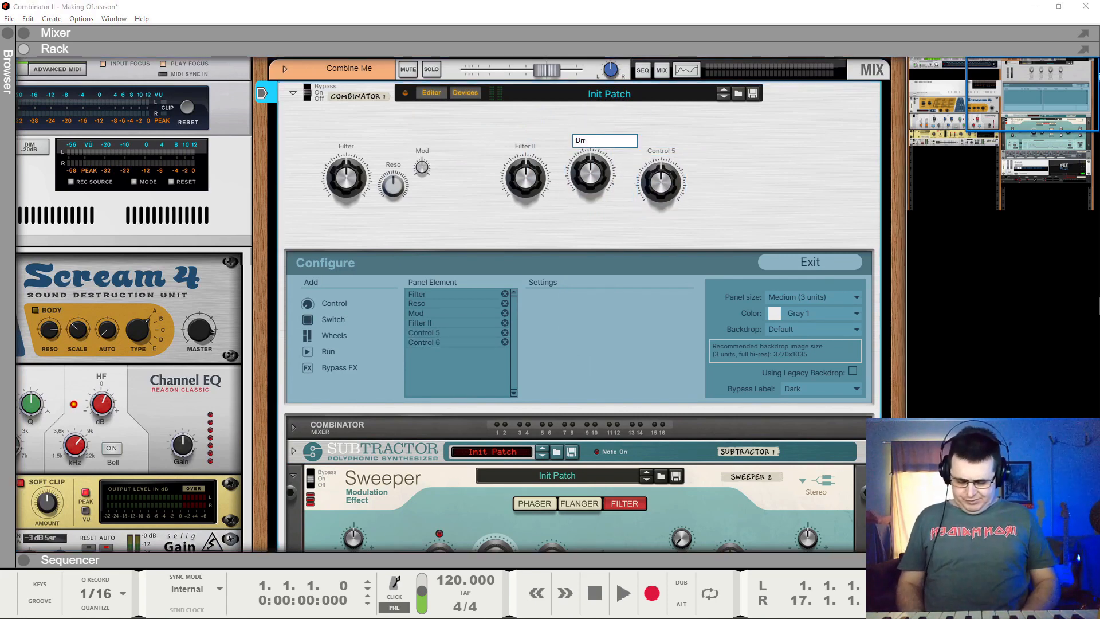
{"action": "type", "text": "ve"}
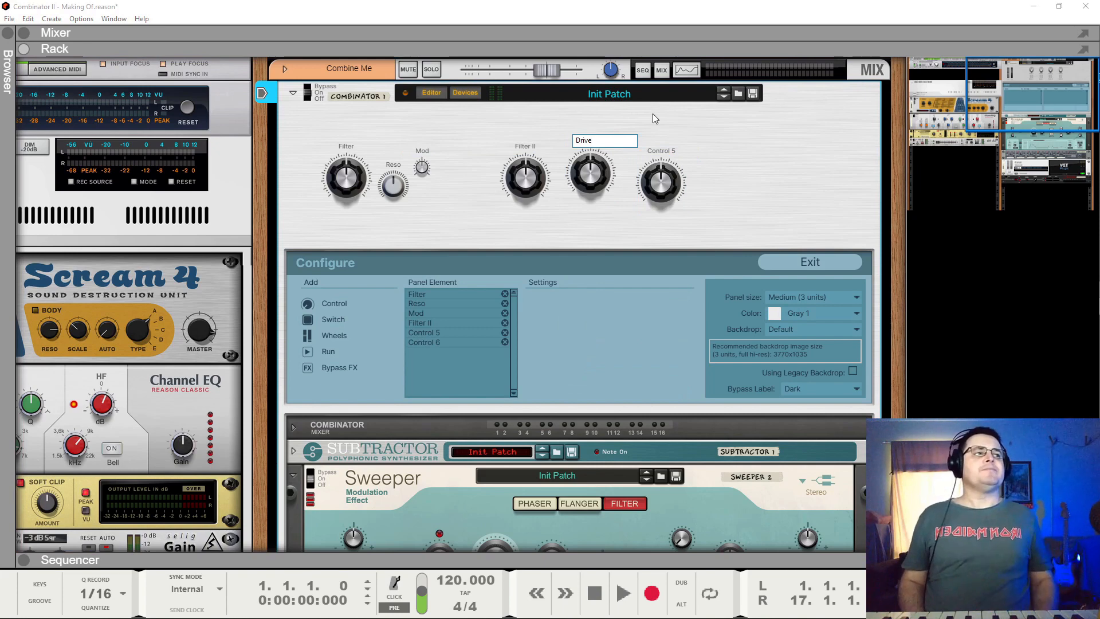
{"action": "key", "text": "Return"}
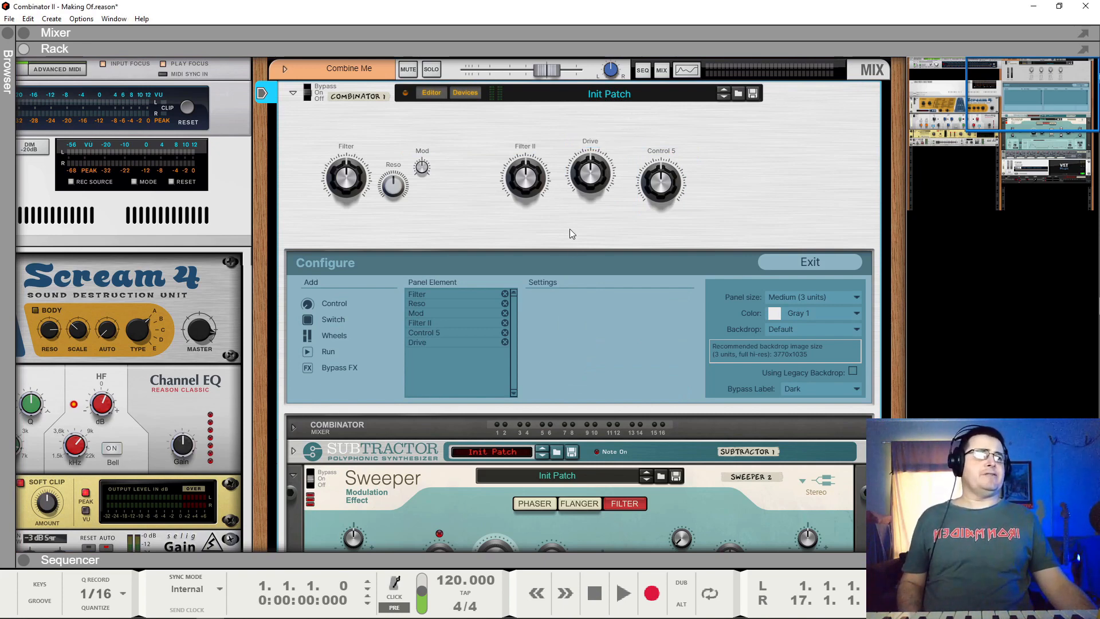
Set the Drive knob's style to Classic Combi.
{"action": "left_click", "coordinate": [589, 176]}
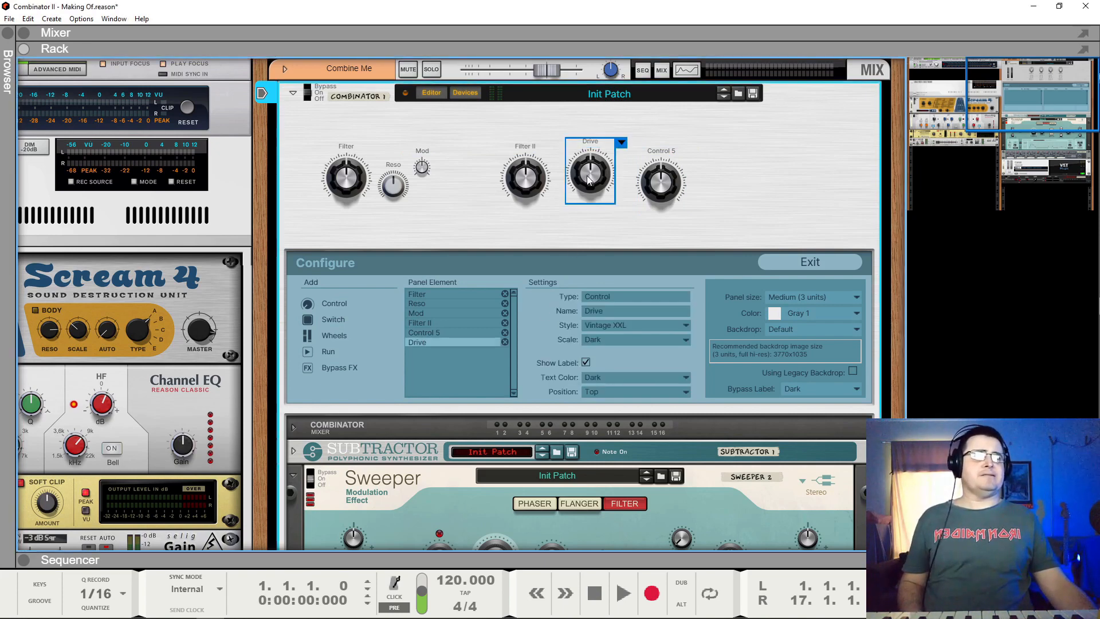
{"action": "left_click", "coordinate": [614, 324]}
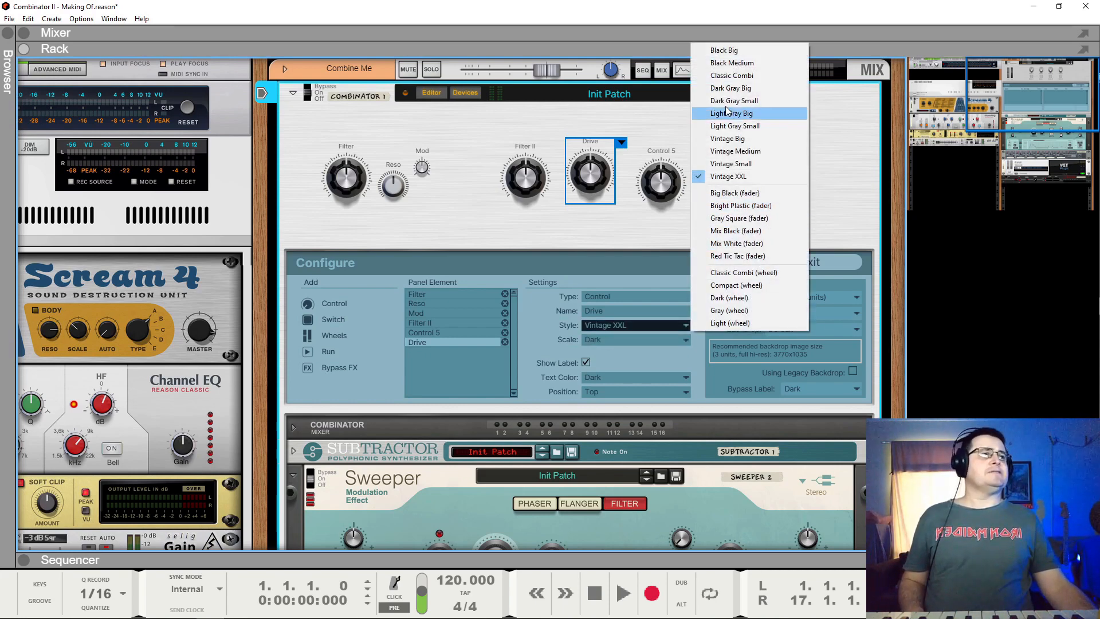
{"action": "left_click", "coordinate": [731, 75]}
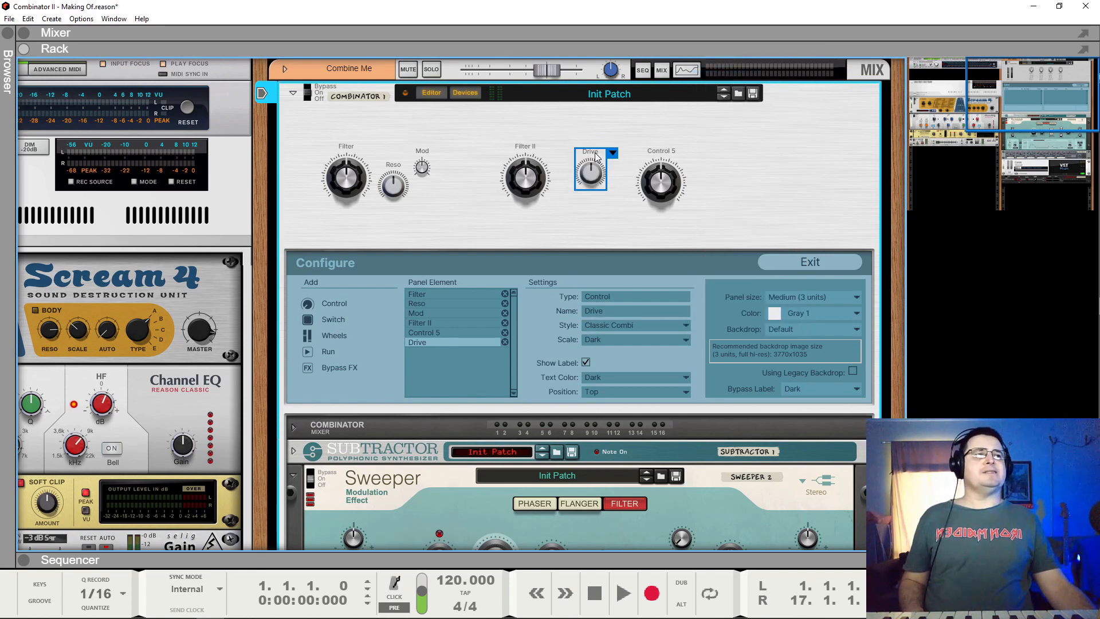
Move the Drive knob from the right of the Filter II knob to directly left of it.
{"action": "left_click", "coordinate": [519, 159], "text": "ctrl"}
{"action": "left_click_drag", "start_coordinate": [596, 160], "coordinate": [530, 185]}
{"action": "left_click", "coordinate": [612, 232]}
Change the Control 5 knob to the Vintage Small style and place it directly right of Filter II.
{"action": "left_click", "coordinate": [662, 182]}
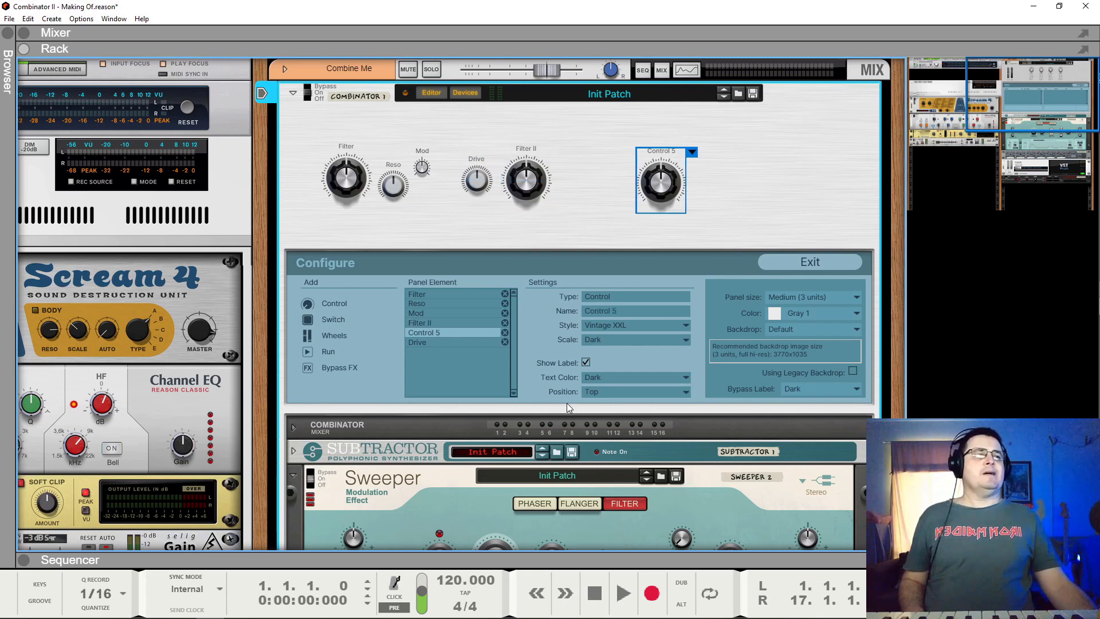
{"action": "left_click", "coordinate": [609, 325]}
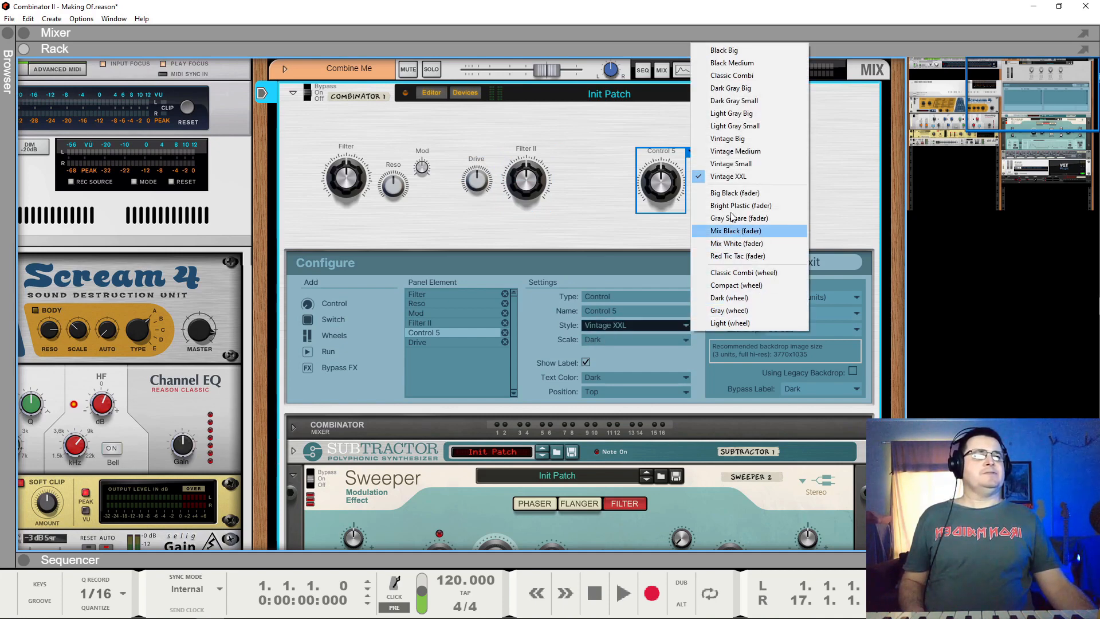
{"action": "left_click", "coordinate": [754, 166]}
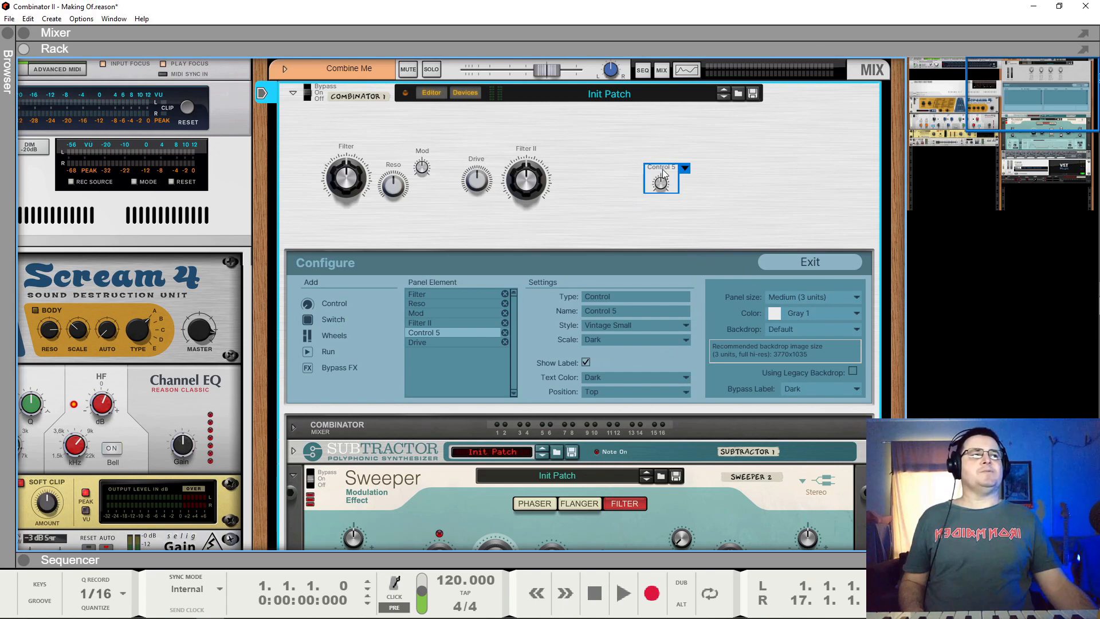
{"action": "left_click_drag", "start_coordinate": [663, 186], "coordinate": [575, 177]}
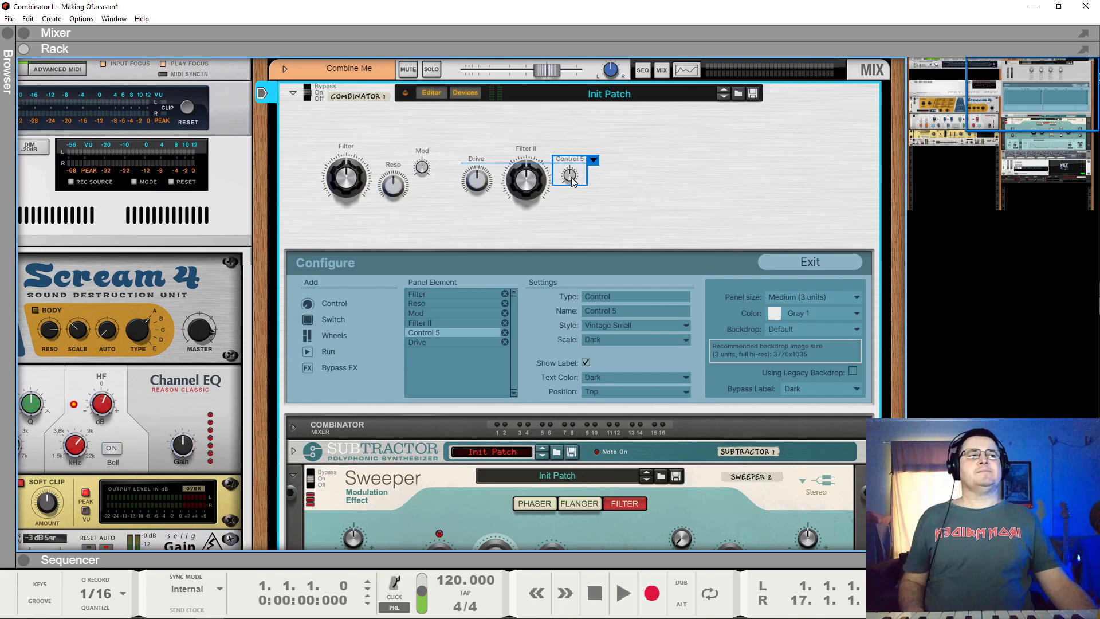
{"action": "left_click_drag", "start_coordinate": [571, 177], "coordinate": [573, 177]}
Rename the Control 5 knob as Reso II.
{"action": "double_click", "coordinate": [573, 160]}
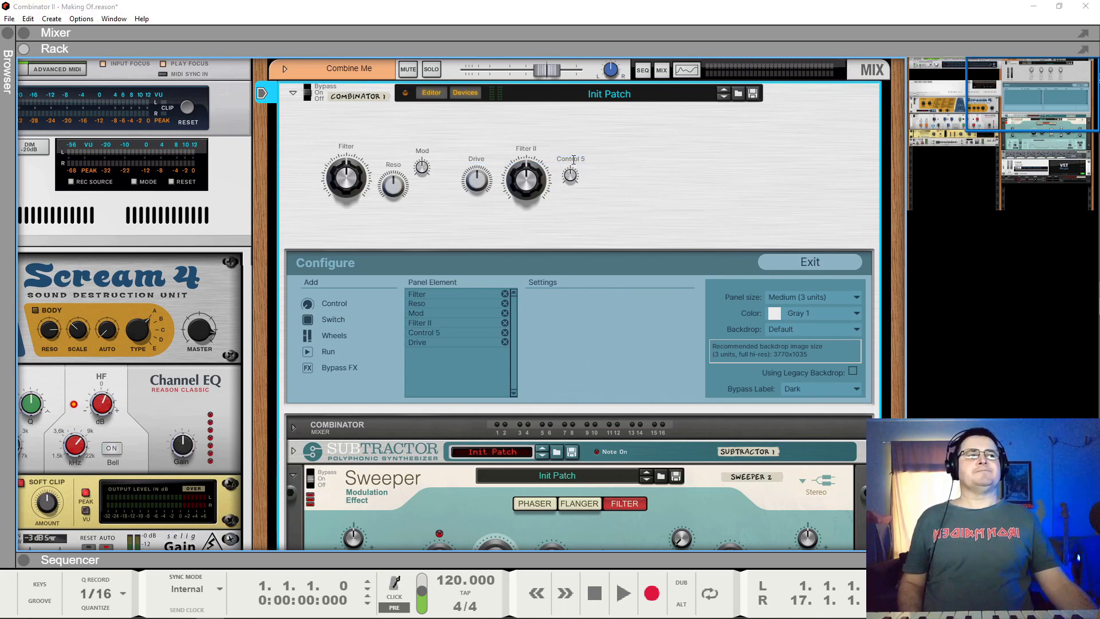
{"action": "type", "text": "Reso "}
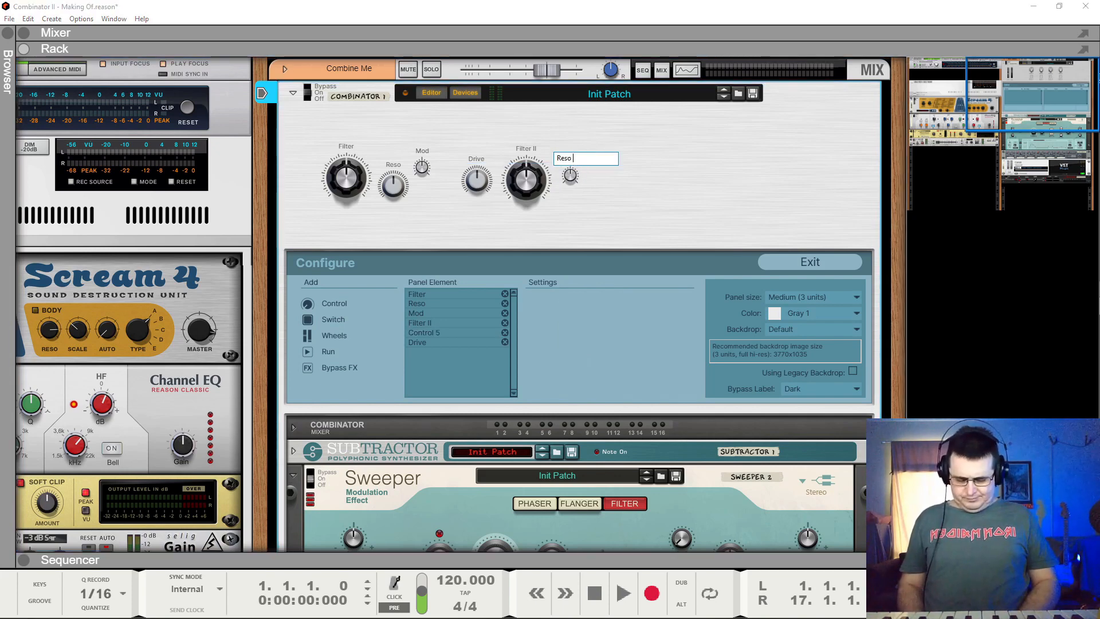
{"action": "type", "text": "II"}
{"action": "key", "text": "Return"}
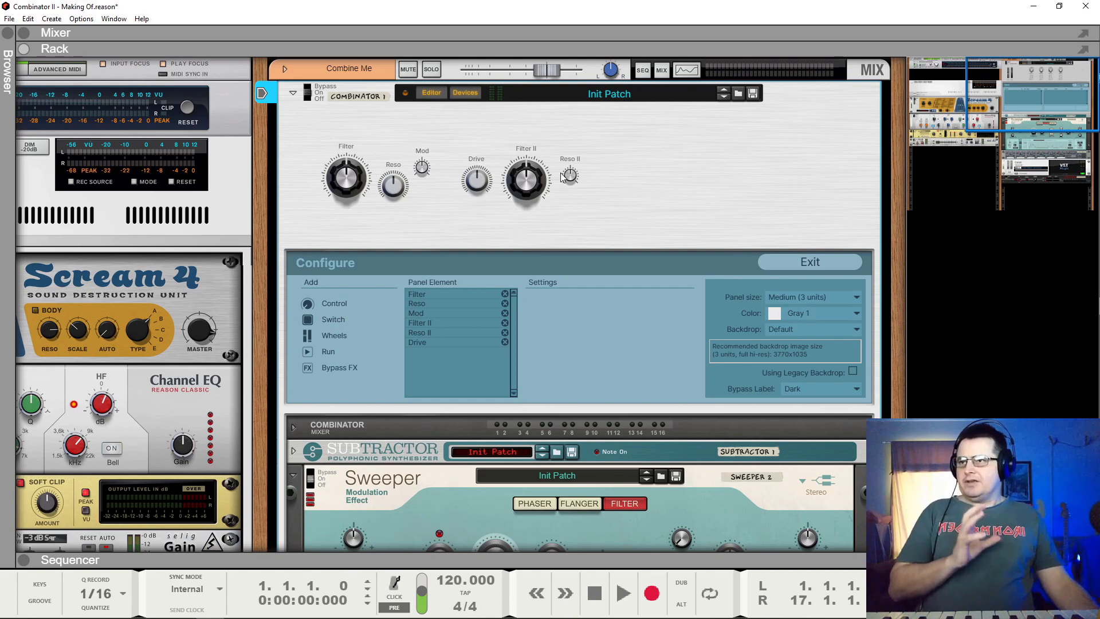
Reorder the panel elements so that Drive comes between Mod and Filter II.
{"action": "left_click", "coordinate": [420, 344]}
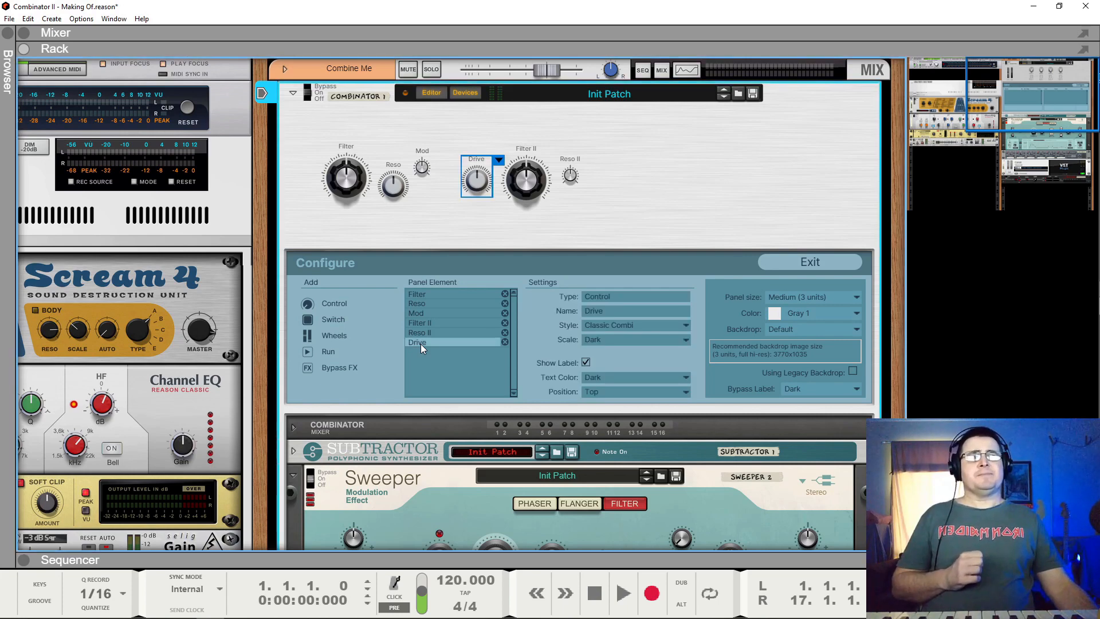
{"action": "left_click_drag", "start_coordinate": [420, 341], "coordinate": [445, 319]}
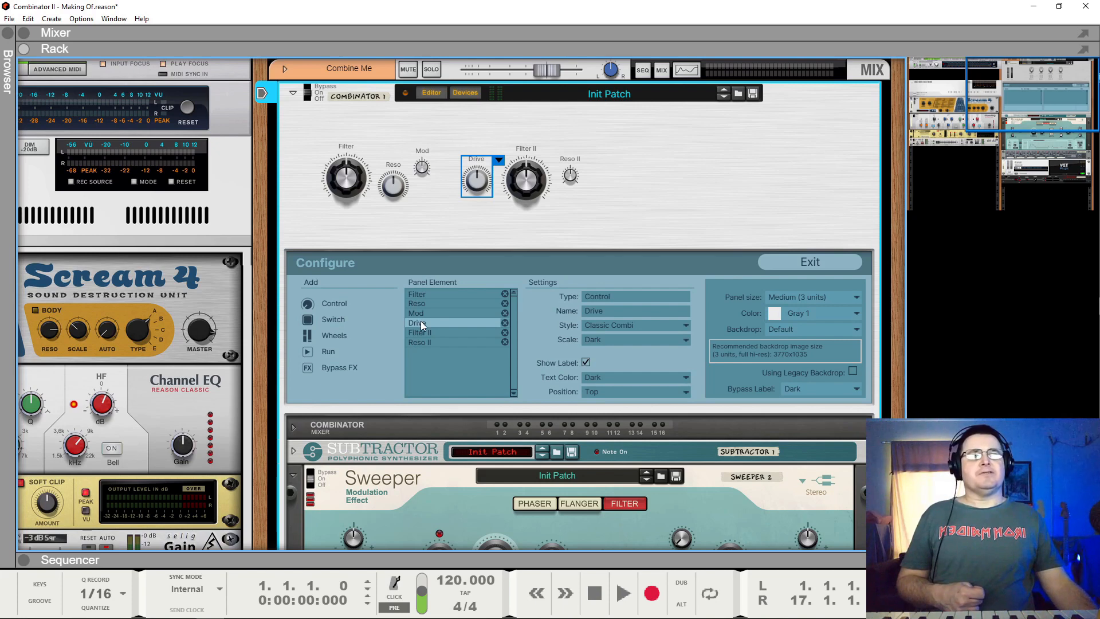
{"action": "mouse_move", "coordinate": [420, 321]}
{"action": "left_mouse_down"}
{"action": "mouse_move", "coordinate": [425, 349]}
{"action": "mouse_move", "coordinate": [431, 322]}
{"action": "left_mouse_up"}
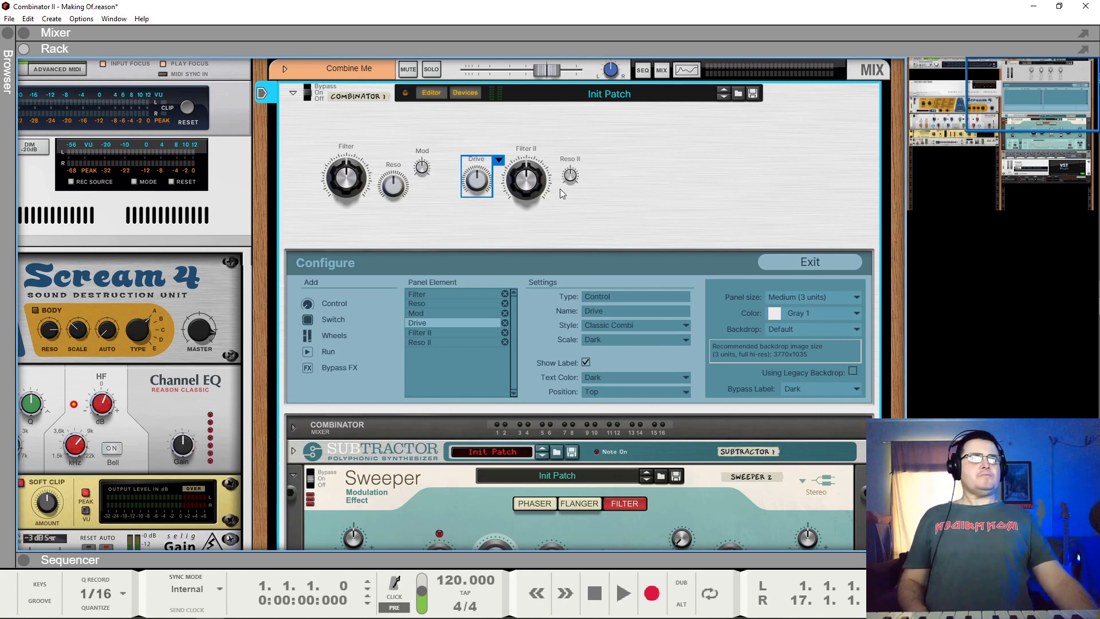
Shift the Drive knob slightly down and the Reso II knob slightly up to stagger them around Filter II.
{"action": "left_click_drag", "start_coordinate": [475, 159], "coordinate": [480, 189]}
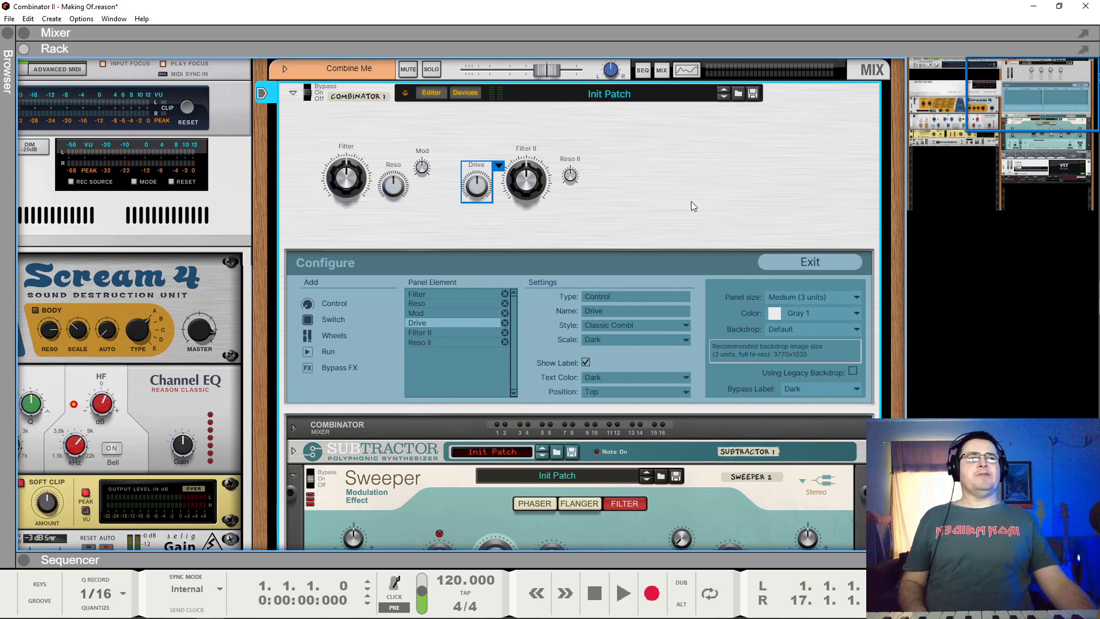
{"action": "left_click_drag", "start_coordinate": [573, 174], "coordinate": [573, 166]}
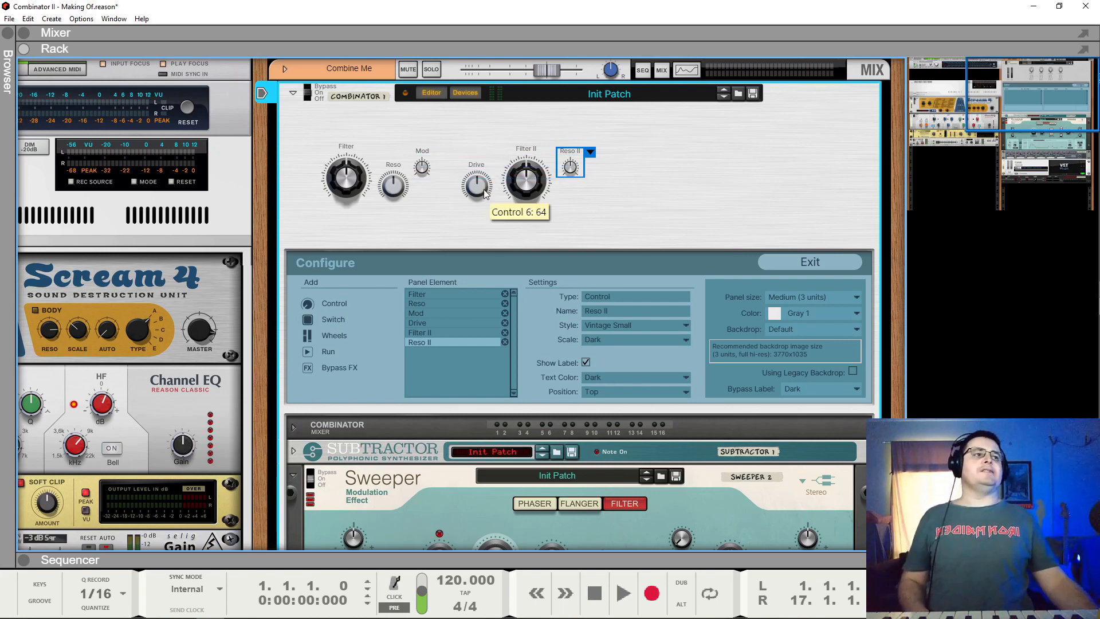
{"action": "left_click", "coordinate": [590, 213]}
Move the Drive, Filter II and Reso II knobs together slightly to the right.
{"action": "left_click_drag", "start_coordinate": [638, 137], "coordinate": [446, 241]}
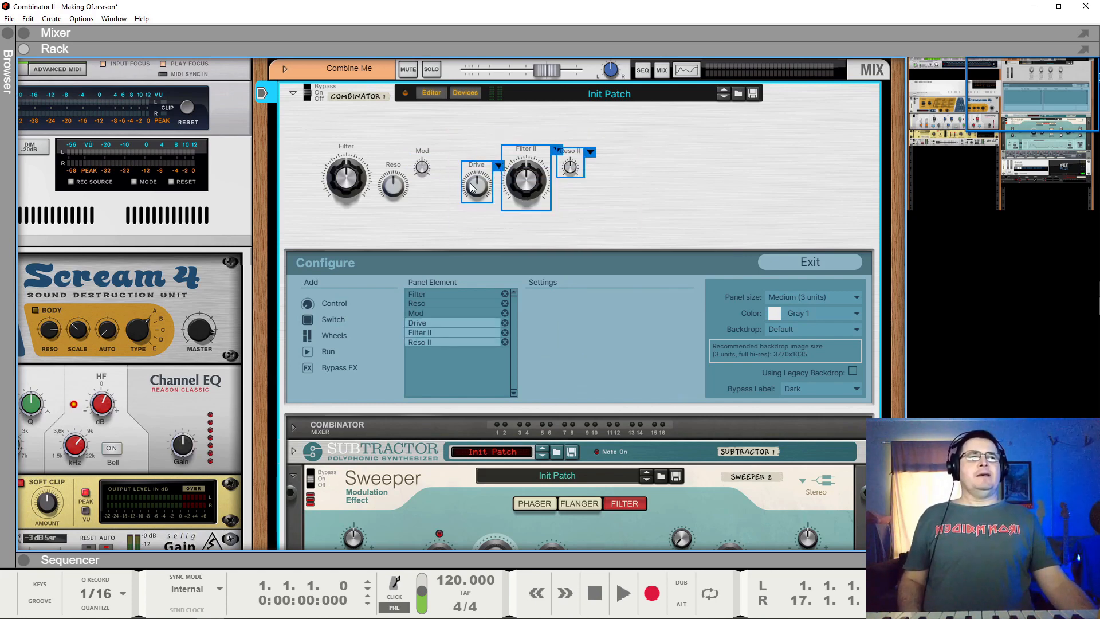
{"action": "left_click_drag", "start_coordinate": [474, 184], "coordinate": [496, 190]}
{"action": "left_click", "coordinate": [638, 210]}
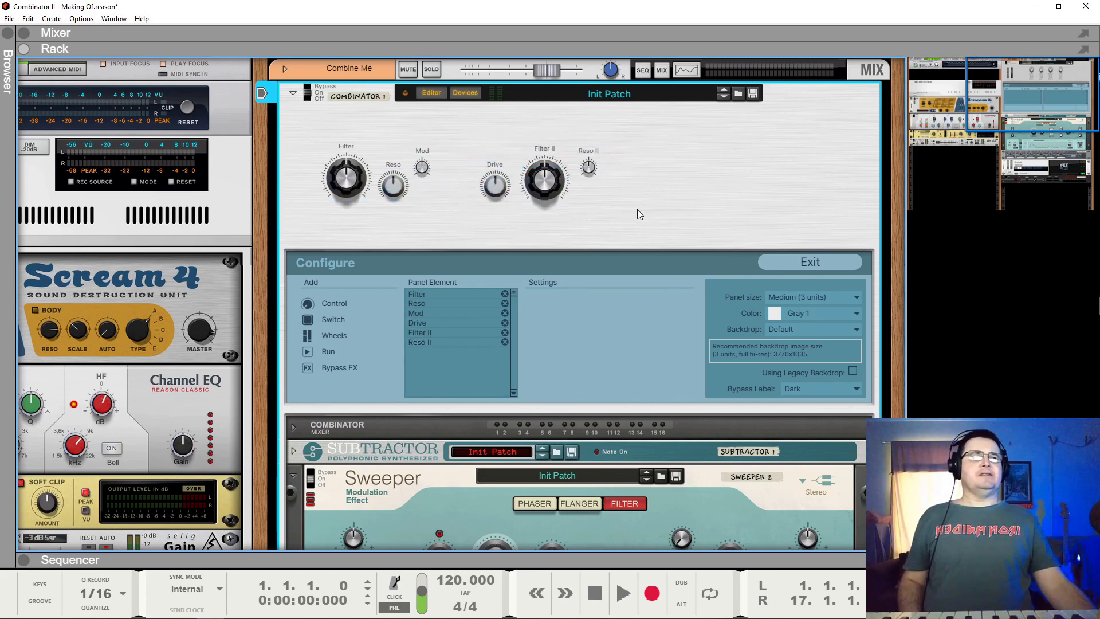
Collapse the Sweeper device inside the Combinator.
{"action": "scroll", "coordinate": [562, 393], "scroll_direction": "down", "scroll_amount": 3}
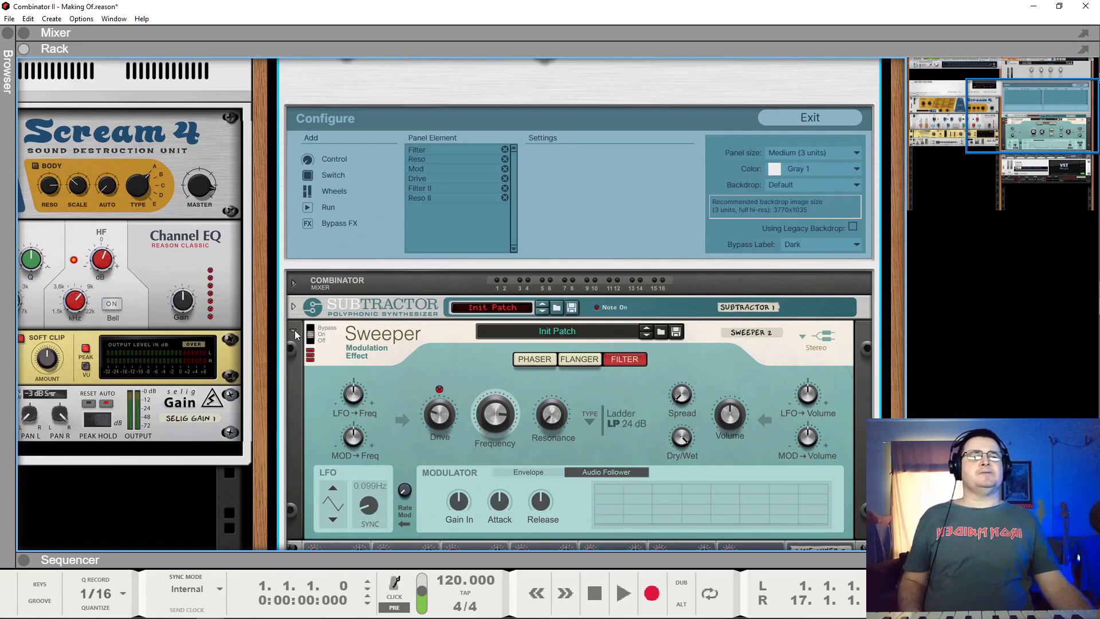
{"action": "scroll", "coordinate": [294, 330], "scroll_direction": "down", "scroll_amount": 8}
{"action": "scroll", "coordinate": [359, 355], "scroll_direction": "up", "scroll_amount": 6}
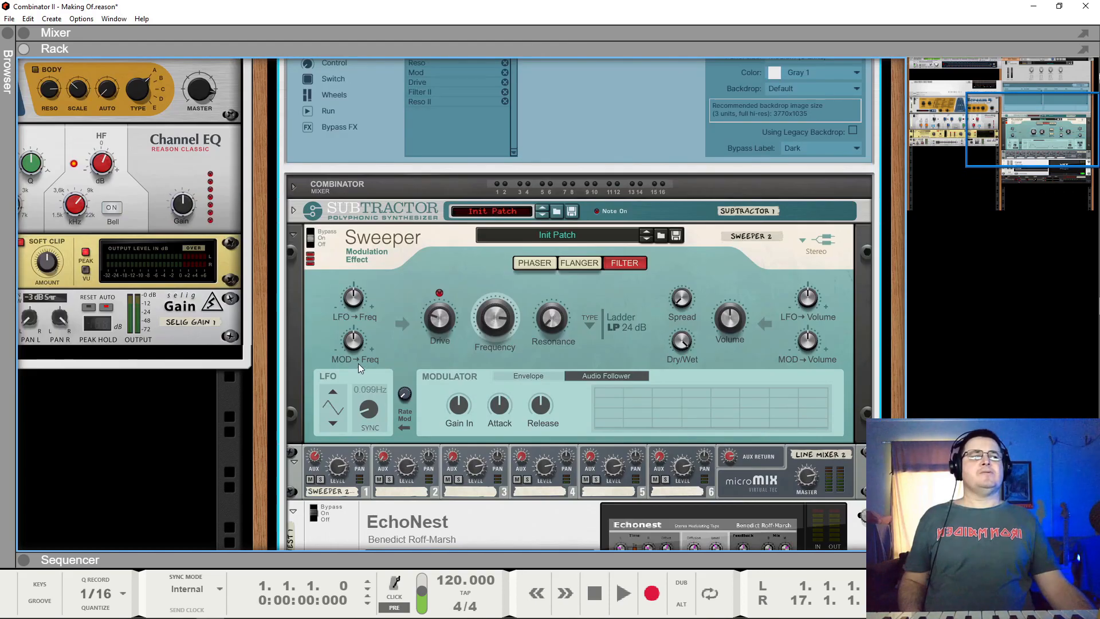
{"action": "left_click", "coordinate": [294, 234]}
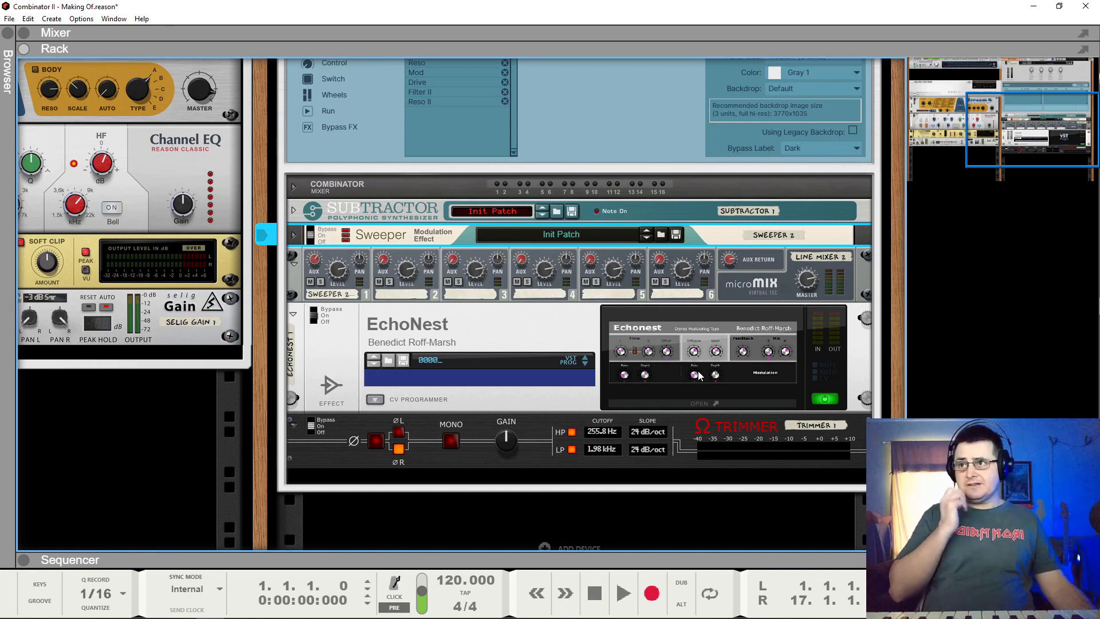
{"action": "scroll", "coordinate": [682, 373], "scroll_direction": "up", "scroll_amount": 4}
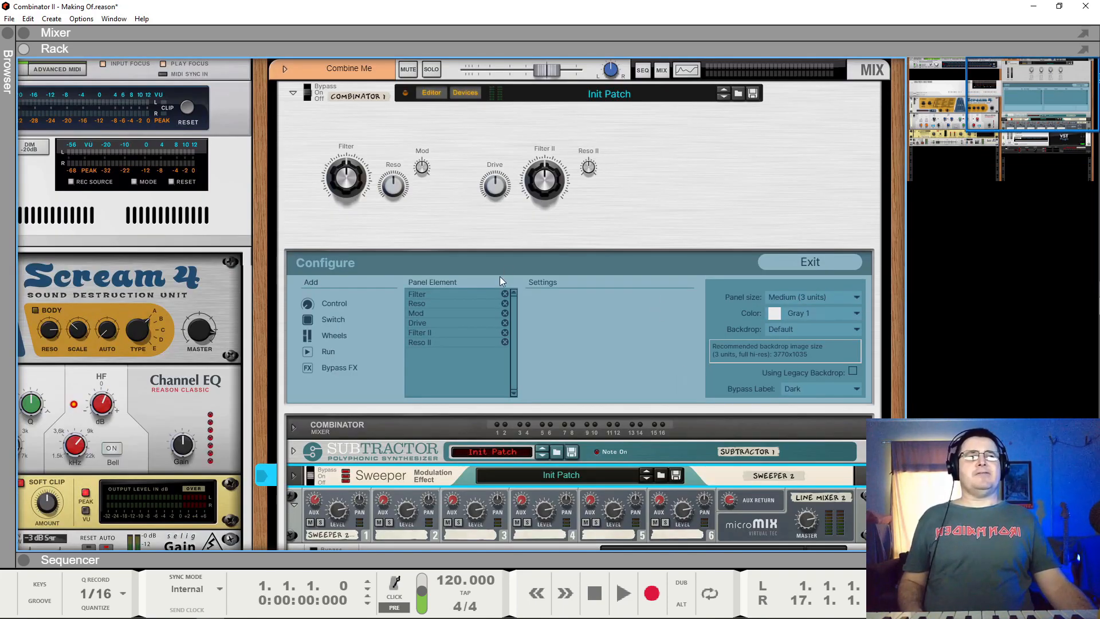
Add a new control to the Combinator panel, placed well right of Reso II, in the Vintage Big style.
{"action": "left_click", "coordinate": [379, 309]}
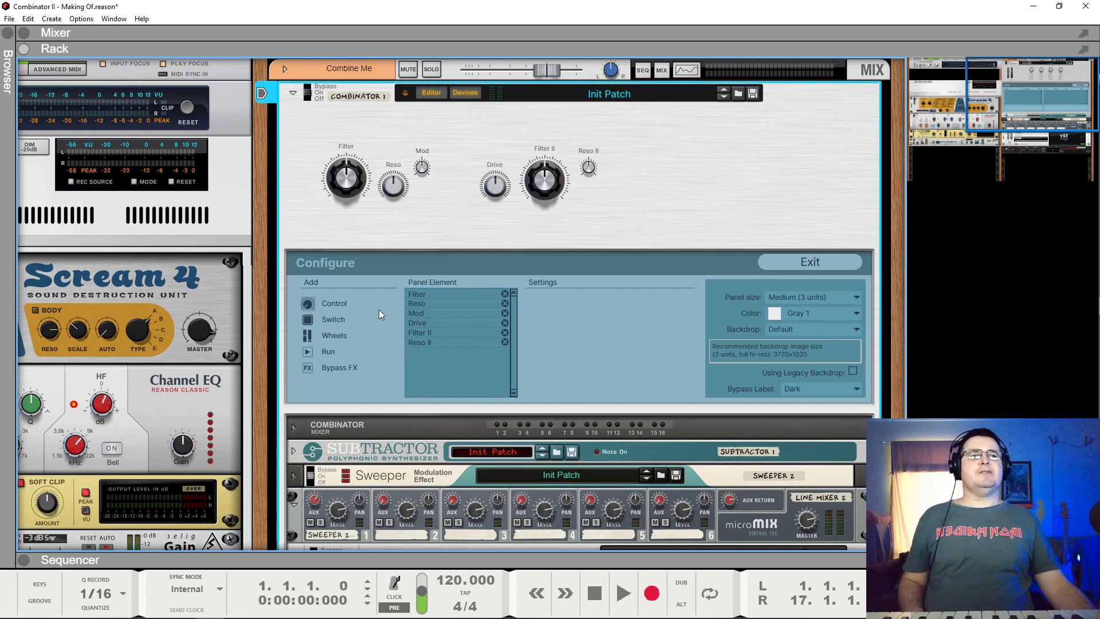
{"action": "left_click", "coordinate": [299, 304]}
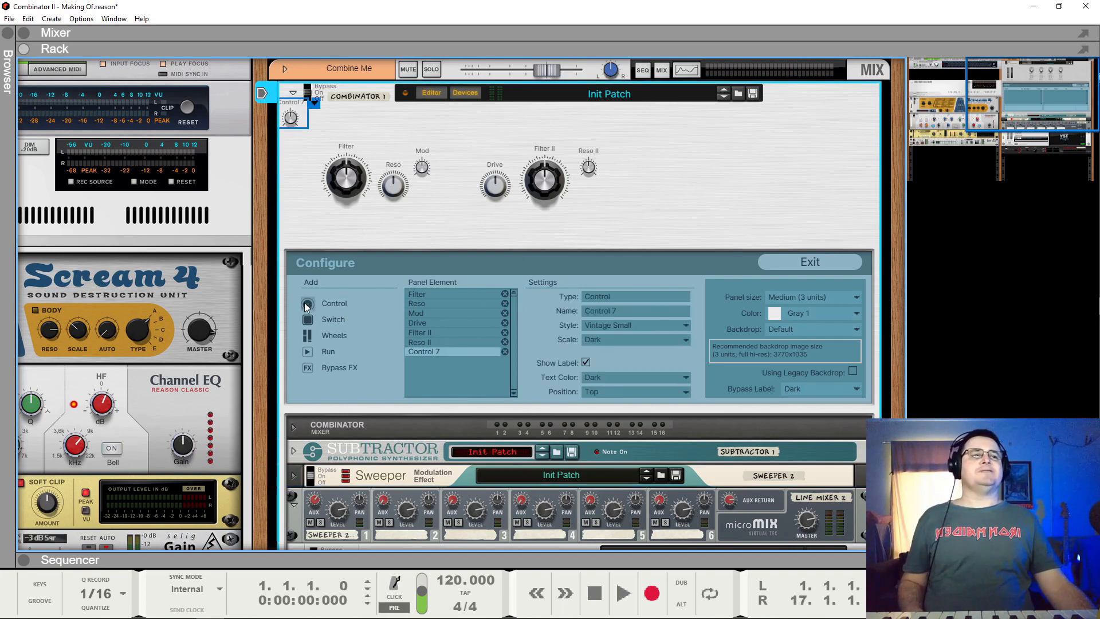
{"action": "left_click_drag", "start_coordinate": [292, 118], "coordinate": [662, 168]}
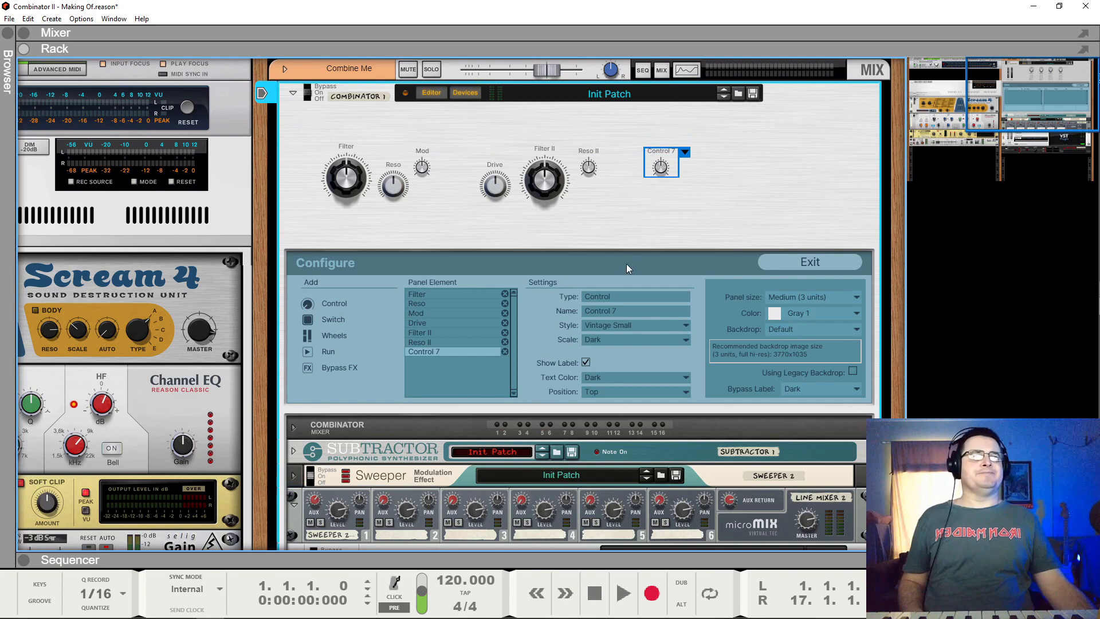
{"action": "left_click", "coordinate": [621, 323]}
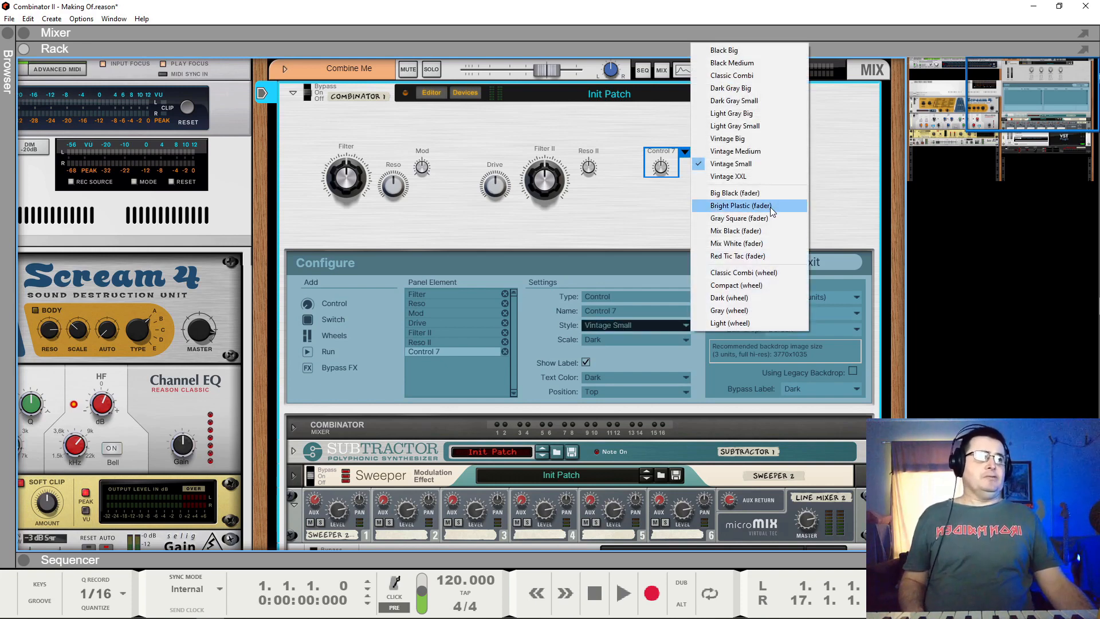
{"action": "left_click", "coordinate": [742, 142]}
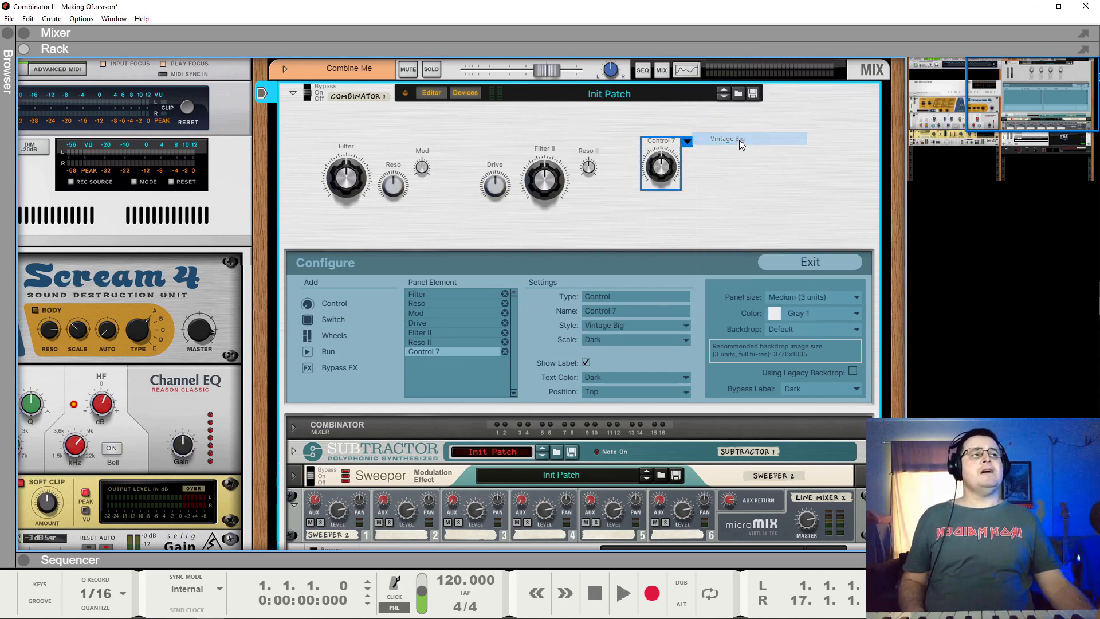
{"action": "left_click_drag", "start_coordinate": [663, 171], "coordinate": [691, 178]}
Rename the new Vintage Big knob as Delay.
{"action": "double_click", "coordinate": [686, 151]}
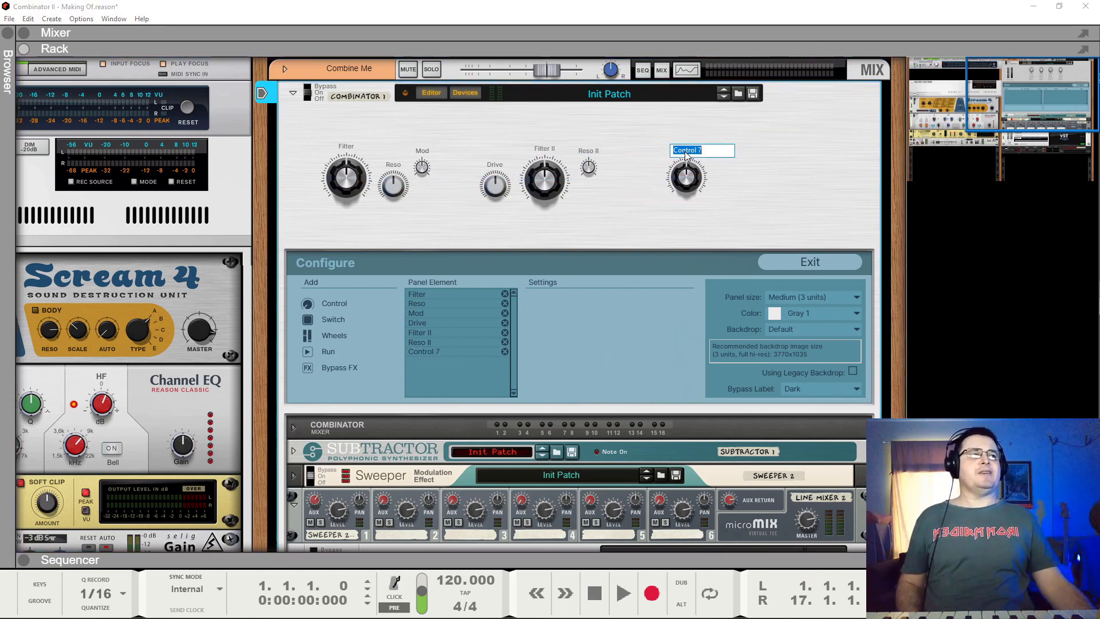
{"action": "type", "text": "Delay"}
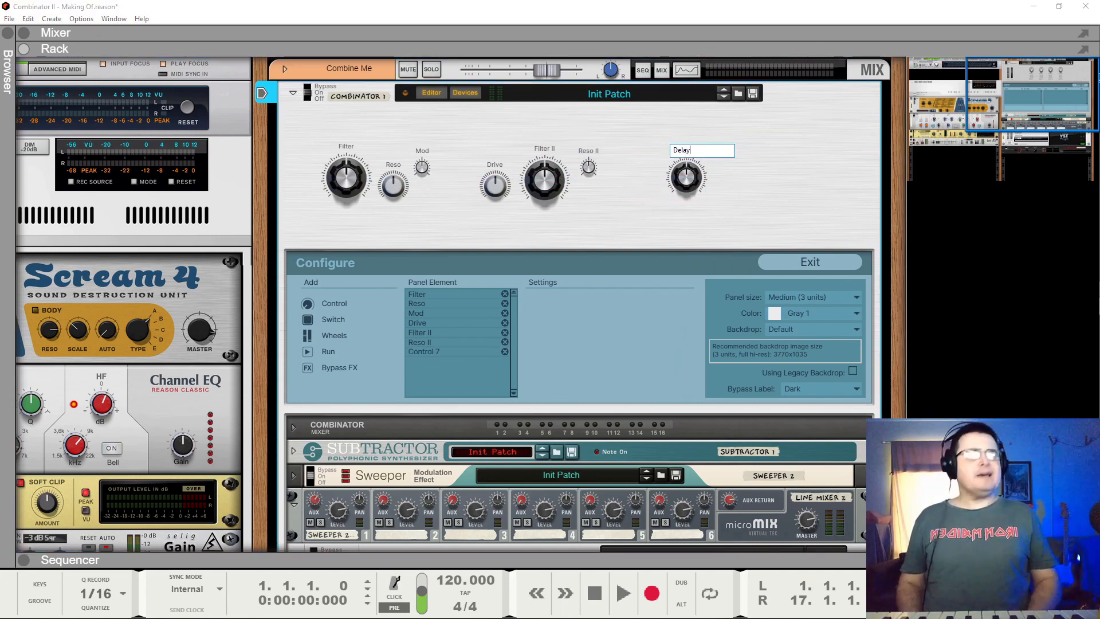
{"action": "key", "text": "Return"}
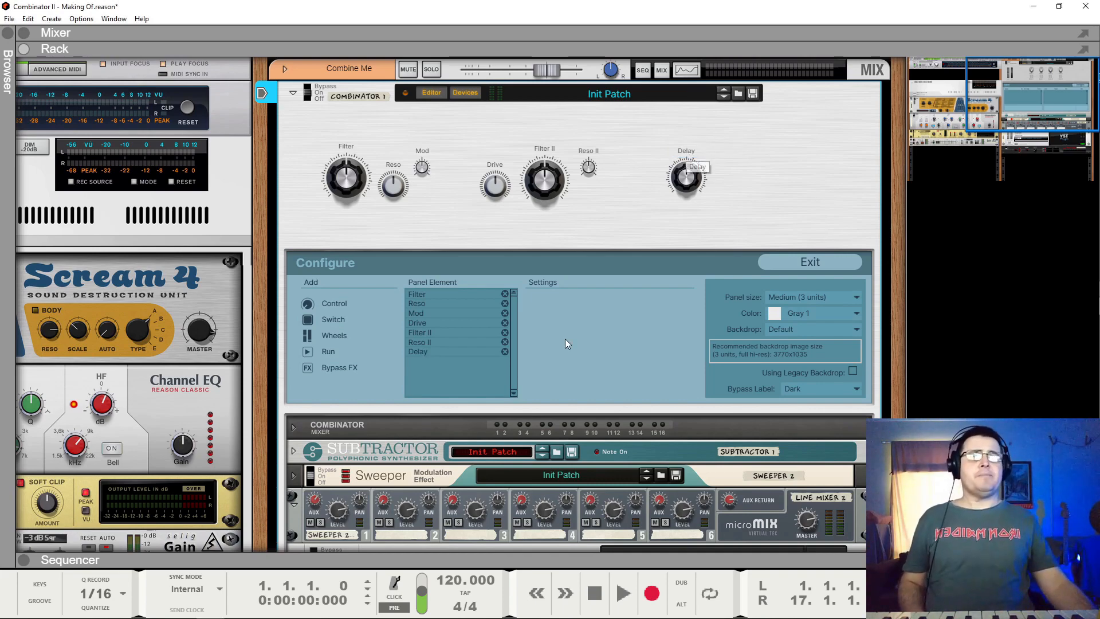
Add another control to the right of the Delay knob and give it the Vintage Medium style.
{"action": "scroll", "coordinate": [539, 354], "scroll_direction": "down", "scroll_amount": 5}
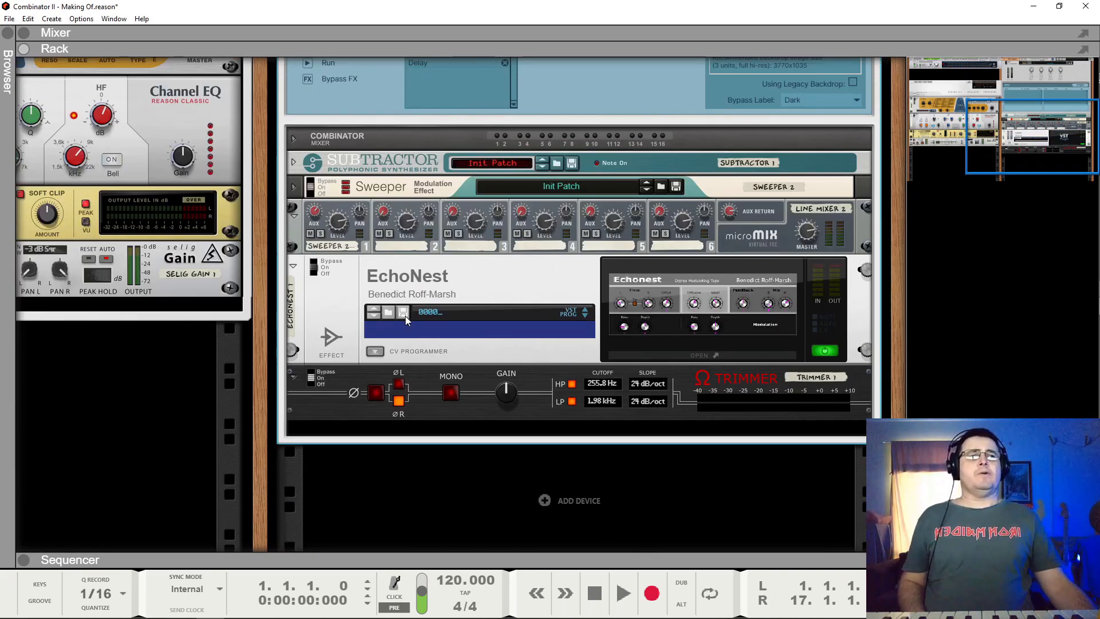
{"action": "scroll", "coordinate": [475, 338], "scroll_direction": "up", "scroll_amount": 4}
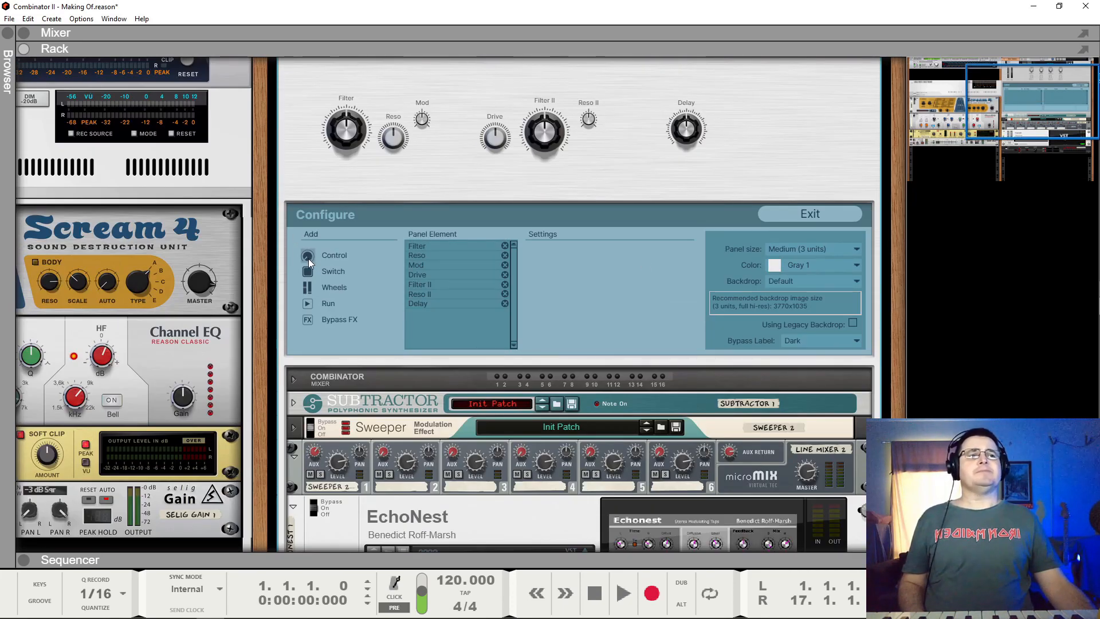
{"action": "left_click_drag", "start_coordinate": [308, 259], "coordinate": [751, 127]}
{"action": "left_click", "coordinate": [618, 277]}
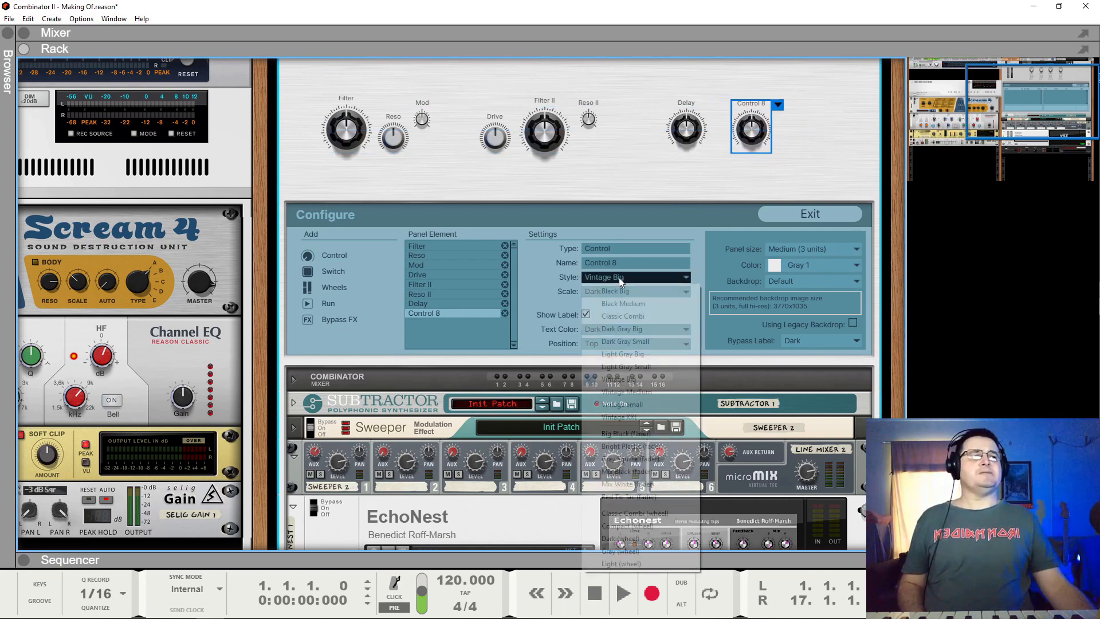
{"action": "left_click", "coordinate": [624, 392]}
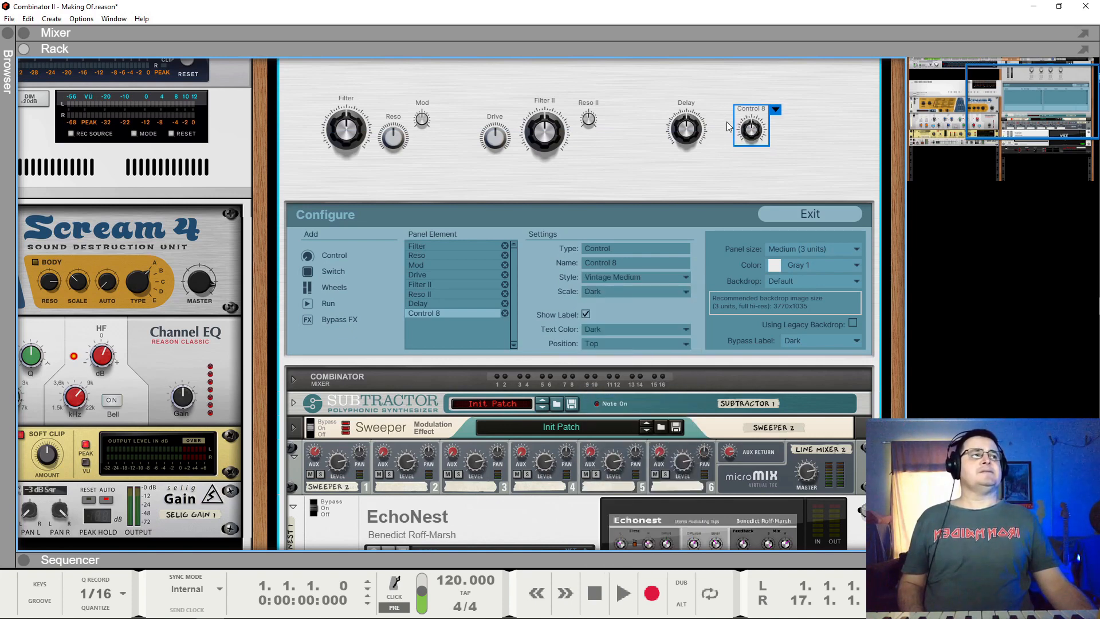
Rename the Vintage Medium knob beside Delay as Mix.
{"action": "double_click", "coordinate": [750, 109]}
{"action": "type", "text": "Mix"}
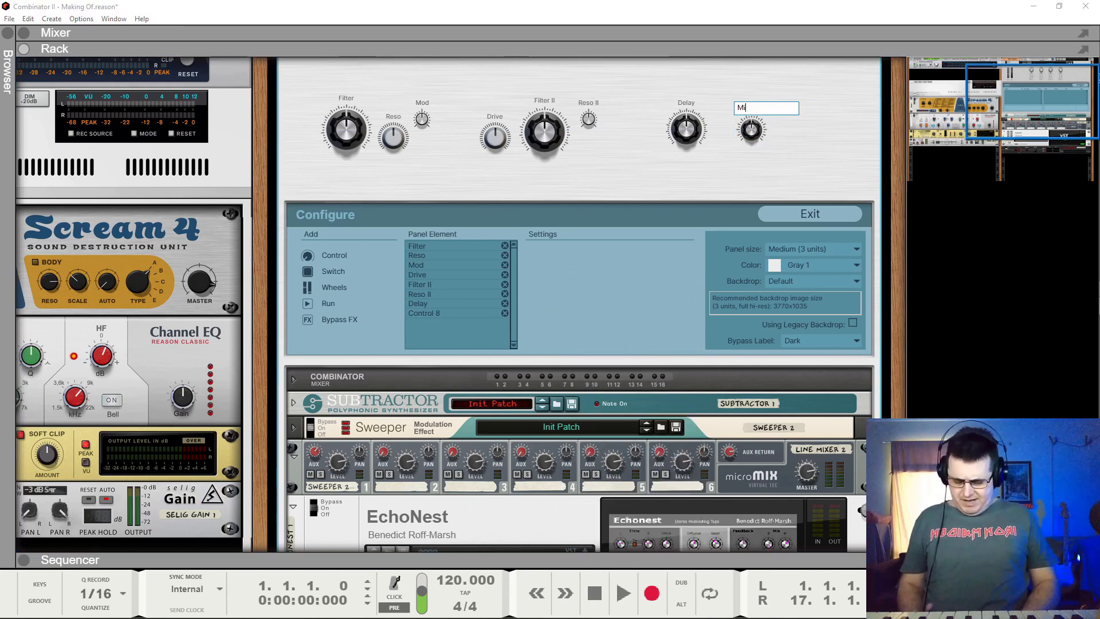
{"action": "key", "text": "Return"}
Move the Mix knob farther from Delay, up toward the upper-right corner of the Combinator panel.
{"action": "scroll", "coordinate": [462, 414], "scroll_direction": "down", "scroll_amount": 3}
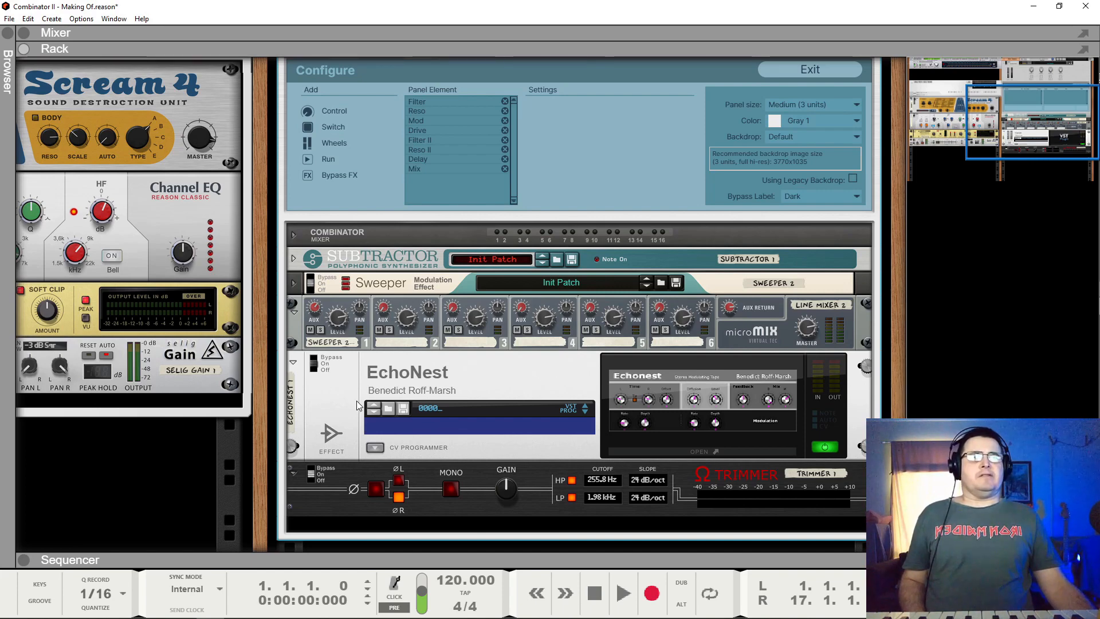
{"action": "scroll", "coordinate": [430, 410], "scroll_direction": "up", "scroll_amount": 4}
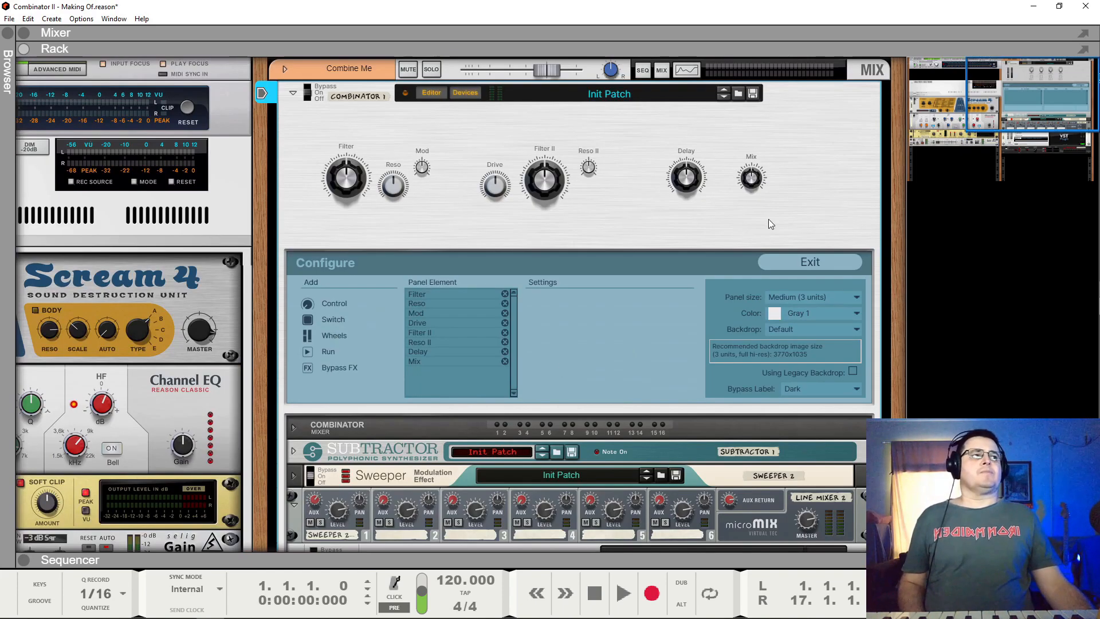
{"action": "left_click_drag", "start_coordinate": [751, 178], "coordinate": [825, 146]}
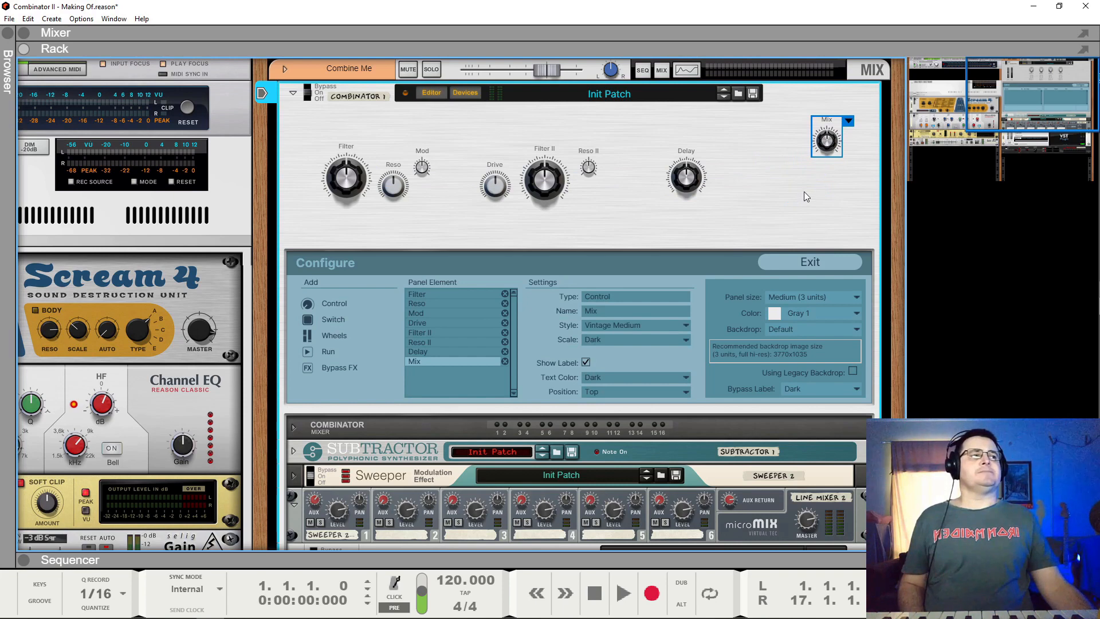
Add another Vintage Medium control below the Mix knob on the Combinator panel and name it Output.
{"action": "left_click", "coordinate": [310, 304]}
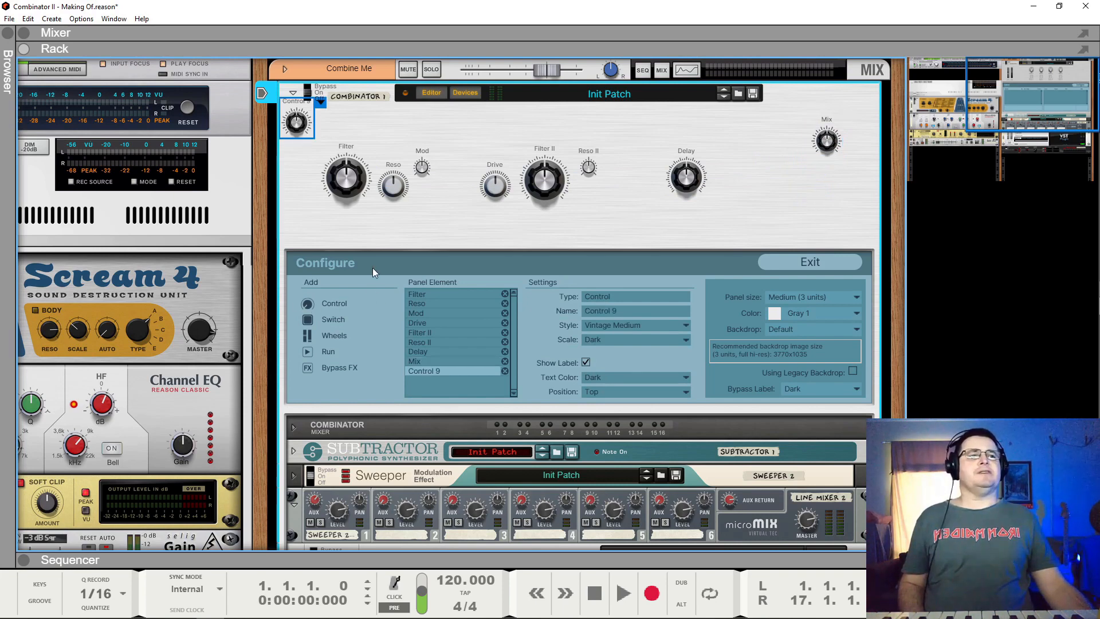
{"action": "left_click_drag", "start_coordinate": [300, 120], "coordinate": [828, 199]}
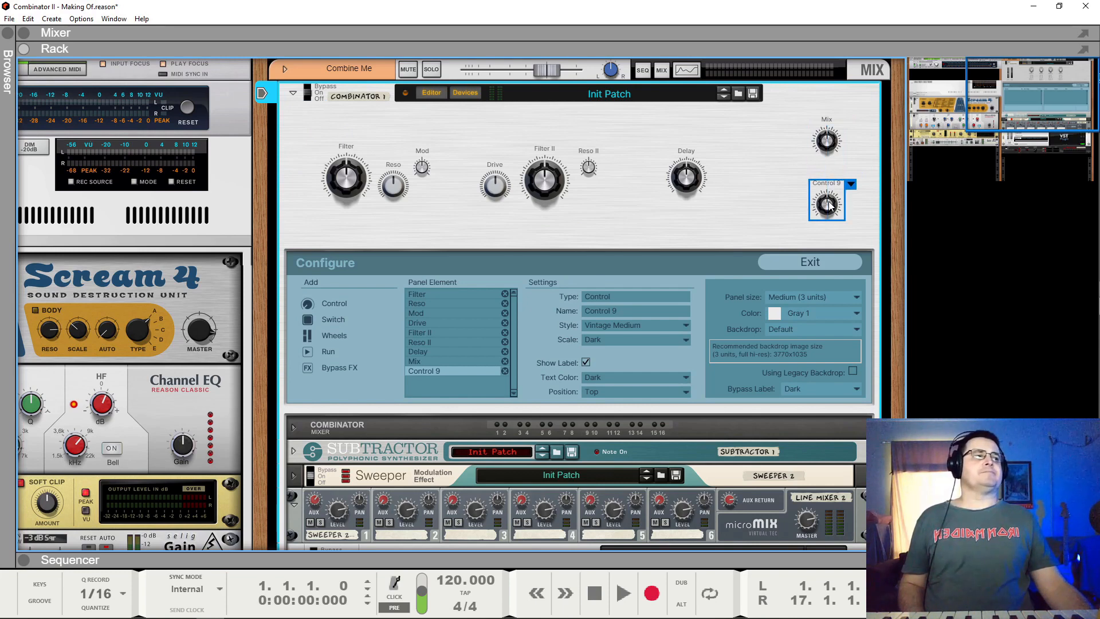
{"action": "double_click", "coordinate": [829, 184]}
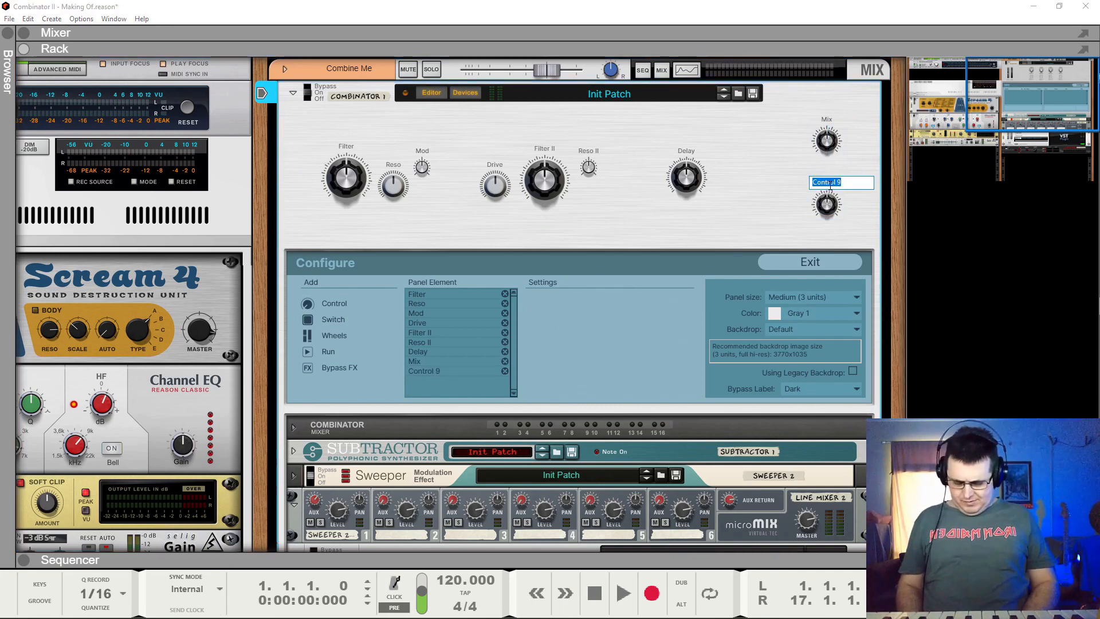
{"action": "type", "text": "Outp"}
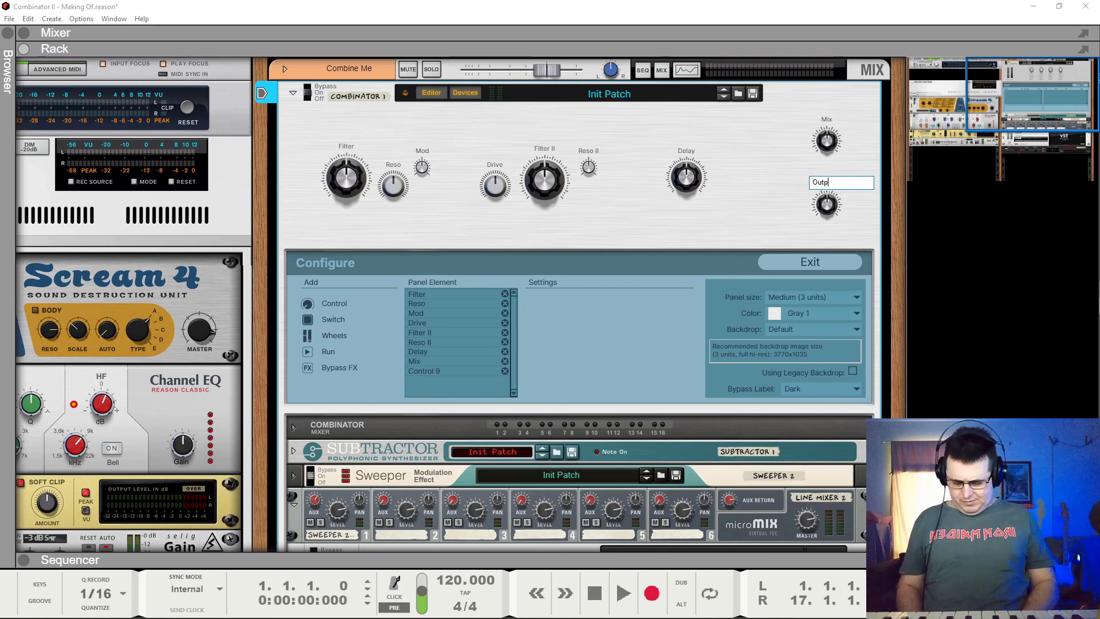
{"action": "type", "text": "ut"}
{"action": "key", "text": "Return"}
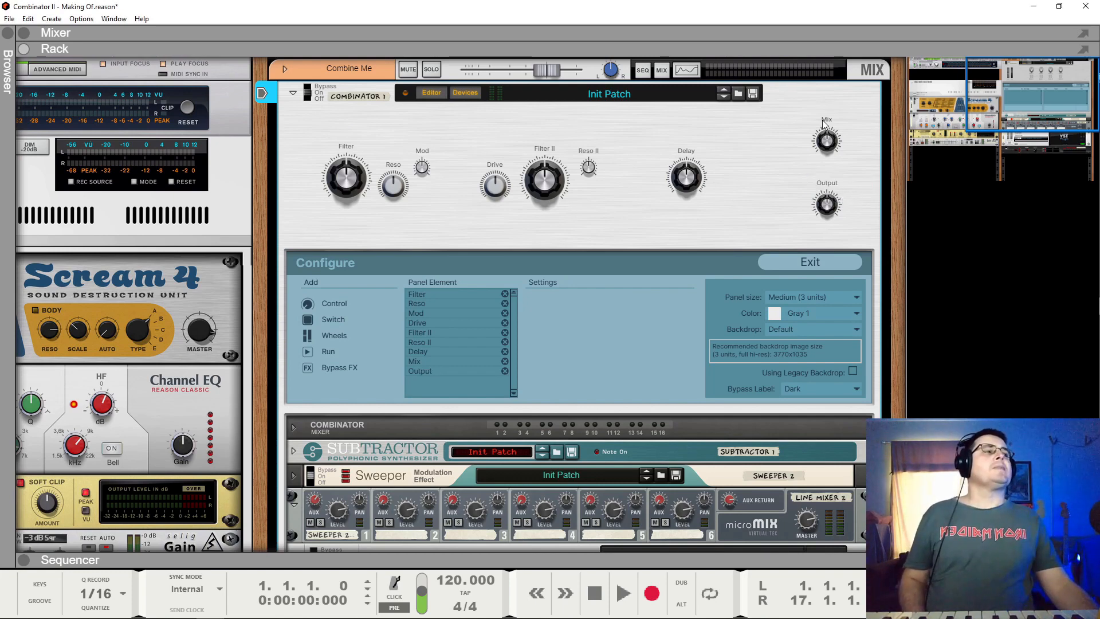
Reposition the Mix and Output knobs so they line up in one column with a wider vertical gap between them.
{"action": "left_click", "coordinate": [827, 143]}
{"action": "left_click_drag", "start_coordinate": [828, 151], "coordinate": [754, 251]}
{"action": "mouse_move", "coordinate": [831, 206]}
{"action": "left_mouse_down"}
{"action": "mouse_move", "coordinate": [826, 156]}
{"action": "mouse_move", "coordinate": [851, 117]}
{"action": "mouse_move", "coordinate": [828, 228]}
{"action": "mouse_move", "coordinate": [833, 218]}
{"action": "left_mouse_up"}
{"action": "left_click", "coordinate": [754, 239]}
{"action": "left_click_drag", "start_coordinate": [753, 239], "coordinate": [827, 143]}
{"action": "left_click", "coordinate": [772, 180]}
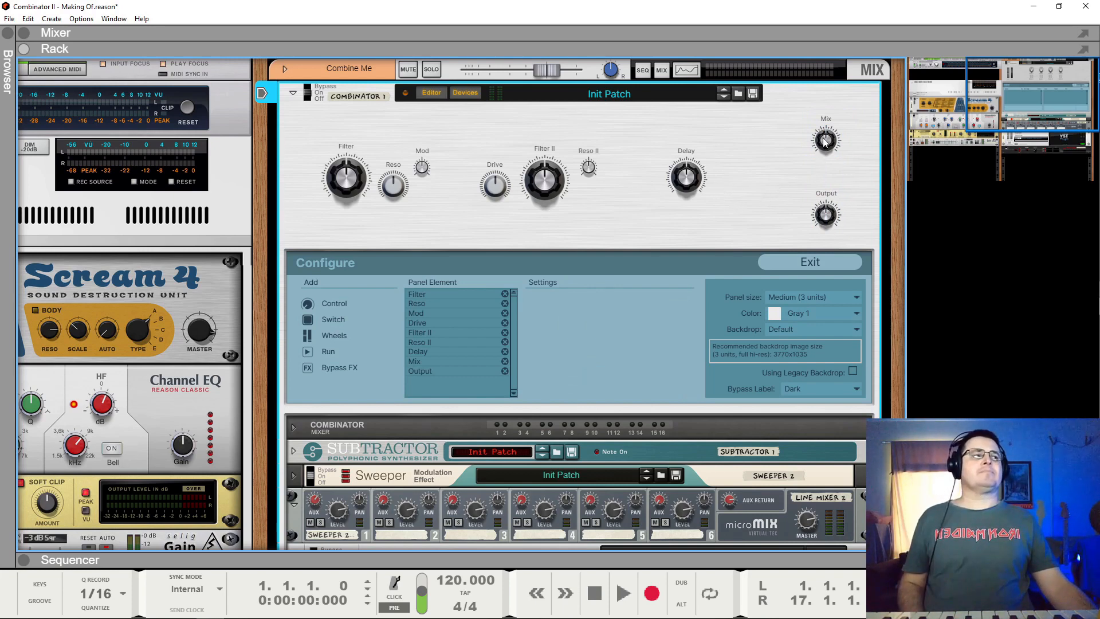
Add two more Vintage Medium controls stacked between Delay and the Mix/Output column, aligned with the Mix and Output rows.
{"action": "scroll", "coordinate": [556, 226], "scroll_direction": "down", "scroll_amount": 5}
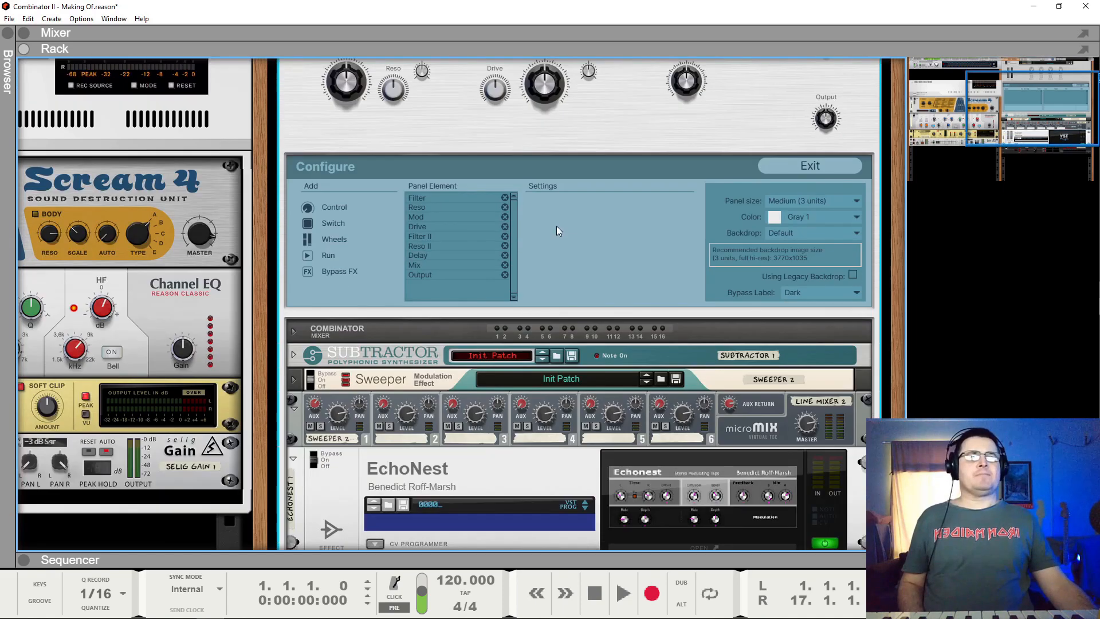
{"action": "scroll", "coordinate": [707, 289], "scroll_direction": "up", "scroll_amount": 4}
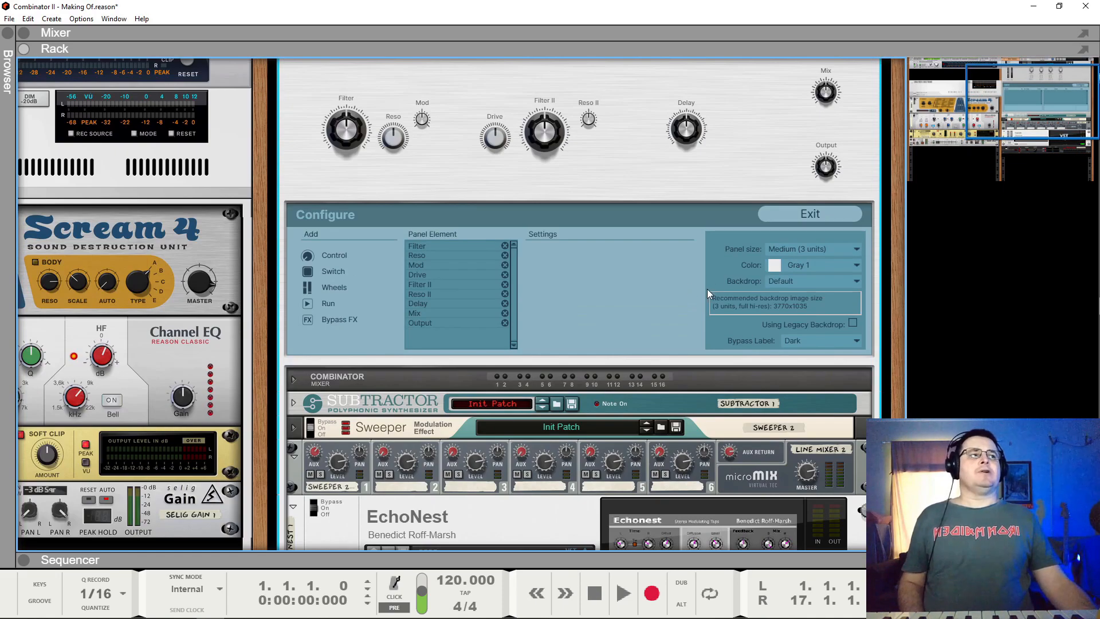
{"action": "left_click", "coordinate": [314, 256]}
{"action": "left_click", "coordinate": [311, 255]}
{"action": "scroll", "coordinate": [331, 121], "scroll_direction": "up", "scroll_amount": 1}
{"action": "left_click_drag", "start_coordinate": [418, 111], "coordinate": [733, 141]}
{"action": "left_click", "coordinate": [783, 123]}
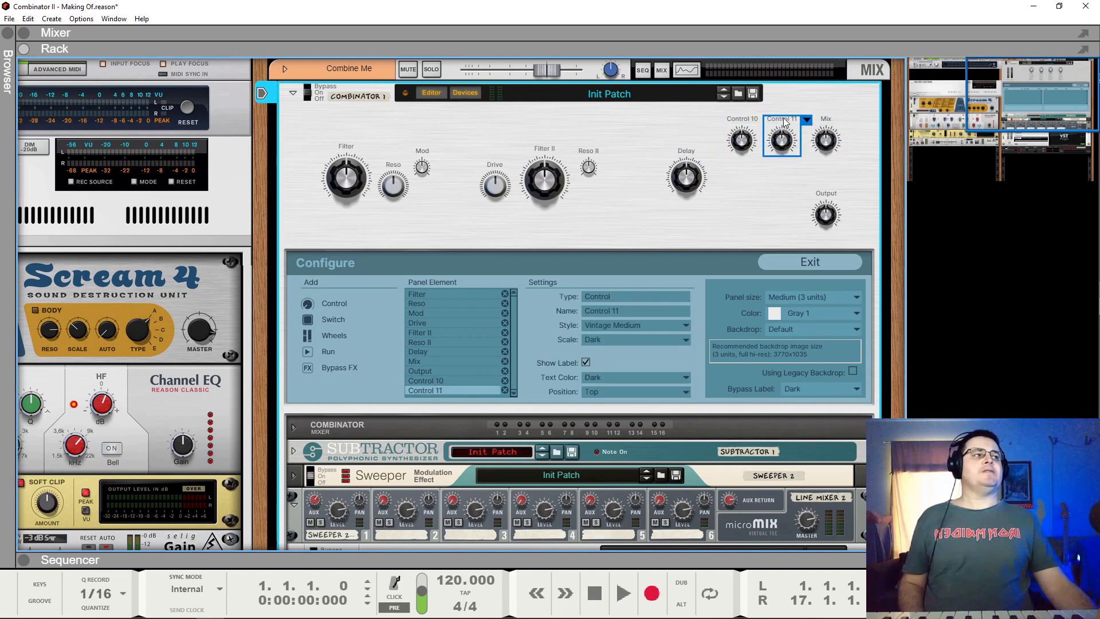
{"action": "left_click_drag", "start_coordinate": [771, 145], "coordinate": [740, 222]}
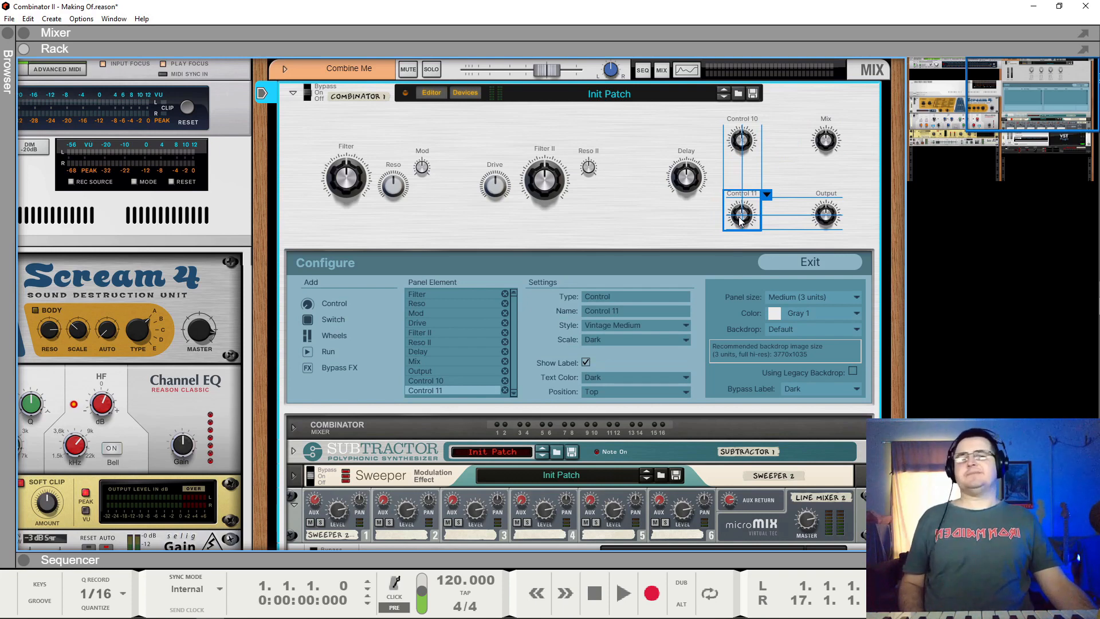
{"action": "left_click_drag", "start_coordinate": [741, 220], "coordinate": [741, 219]}
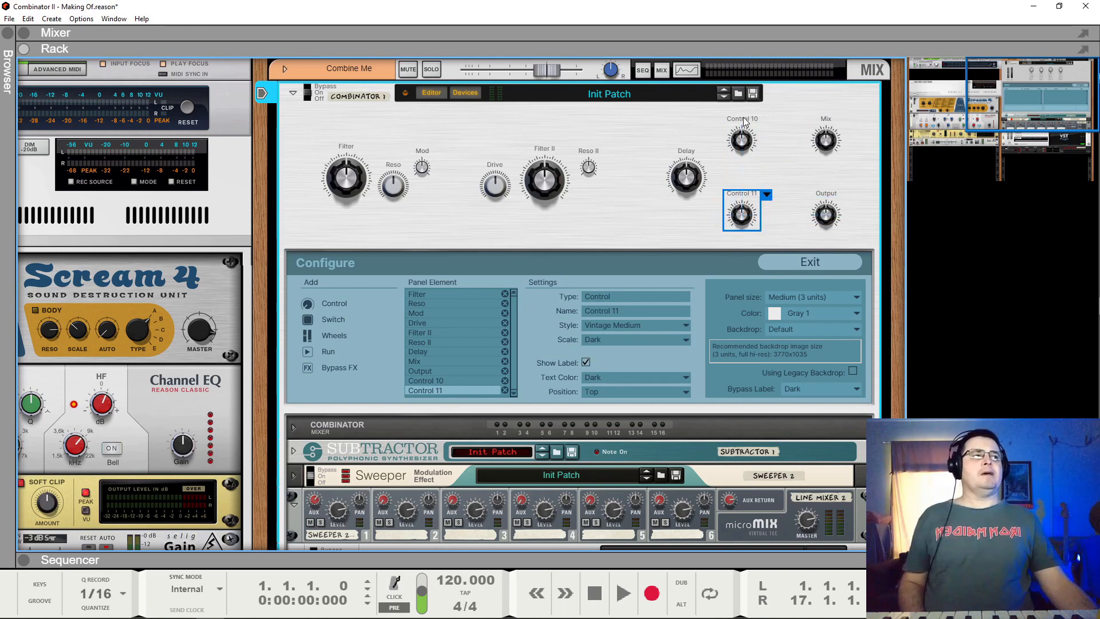
Rename the upper new knob, in the same row as Mix, as Lo Pass.
{"action": "double_click", "coordinate": [745, 120]}
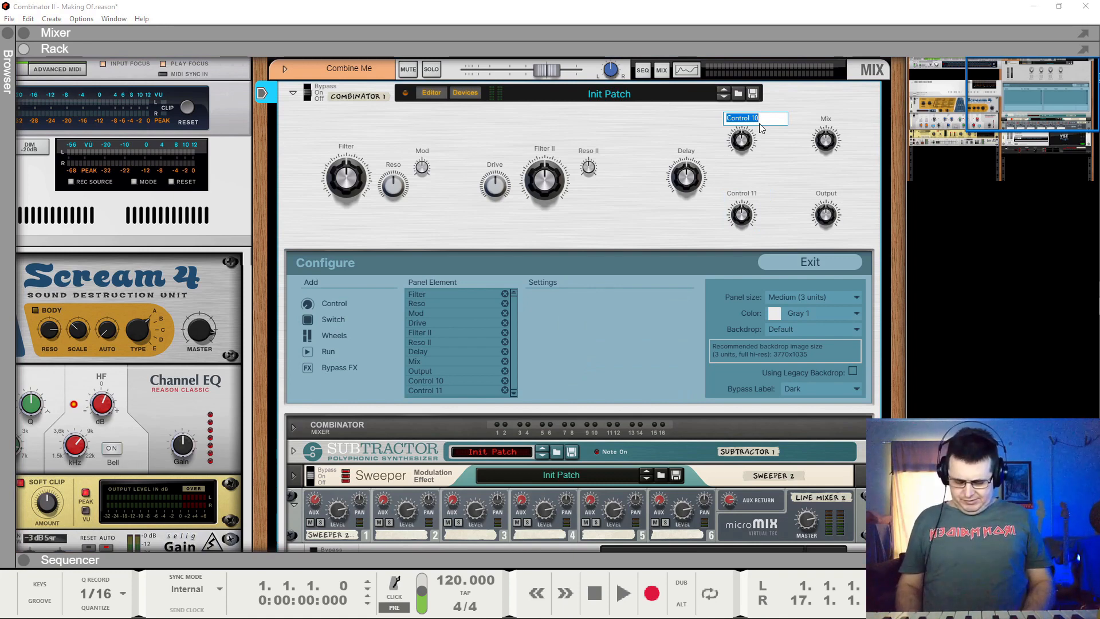
{"action": "type", "text": "Lo"}
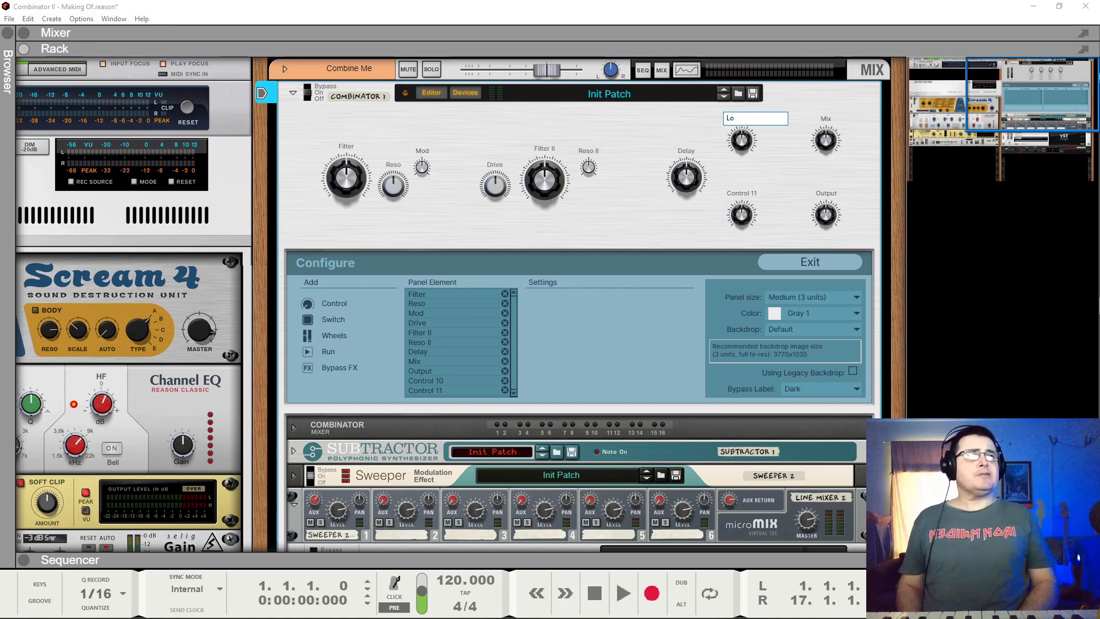
{"action": "type", "text": " Pass"}
{"action": "key", "text": "Return"}
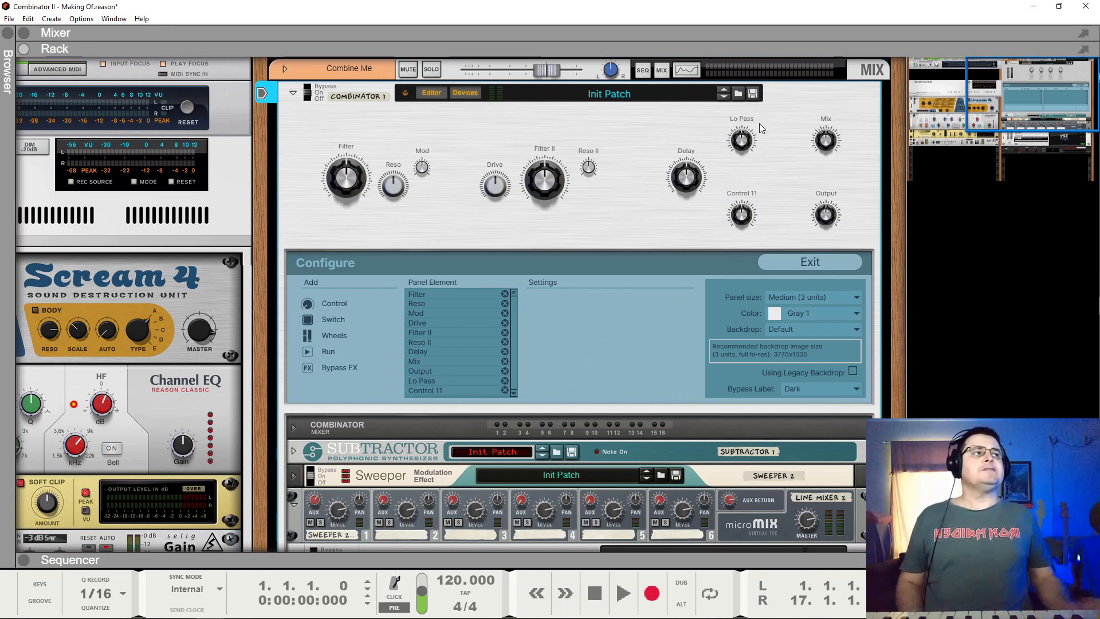
Rename the lower new knob, in the same row as Output, as Hi Pass.
{"action": "double_click", "coordinate": [747, 193]}
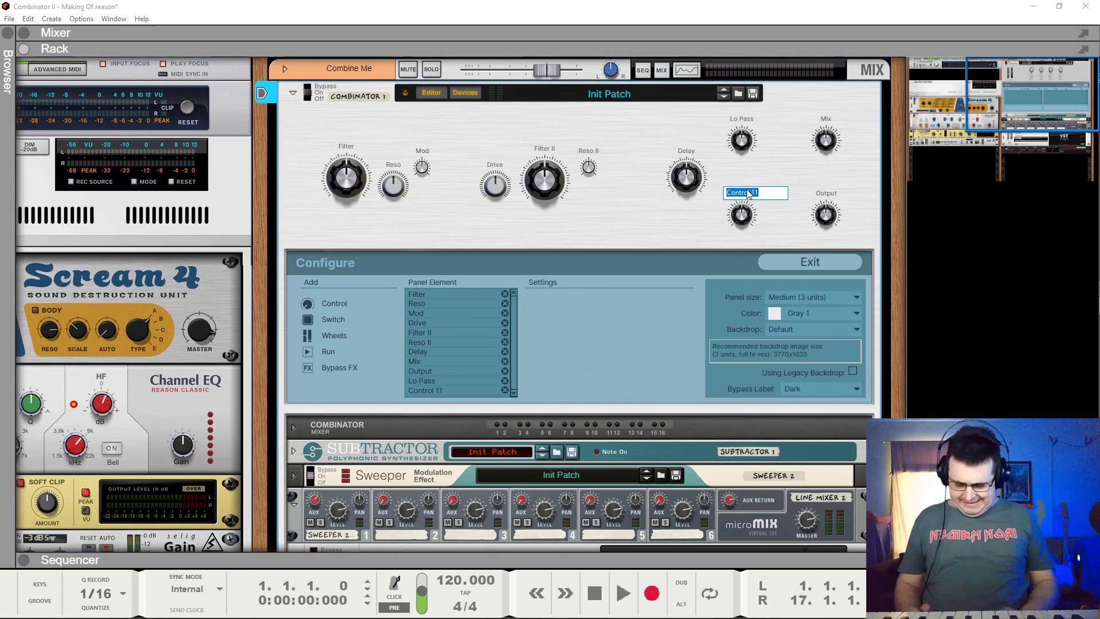
{"action": "type", "text": "Hi P"}
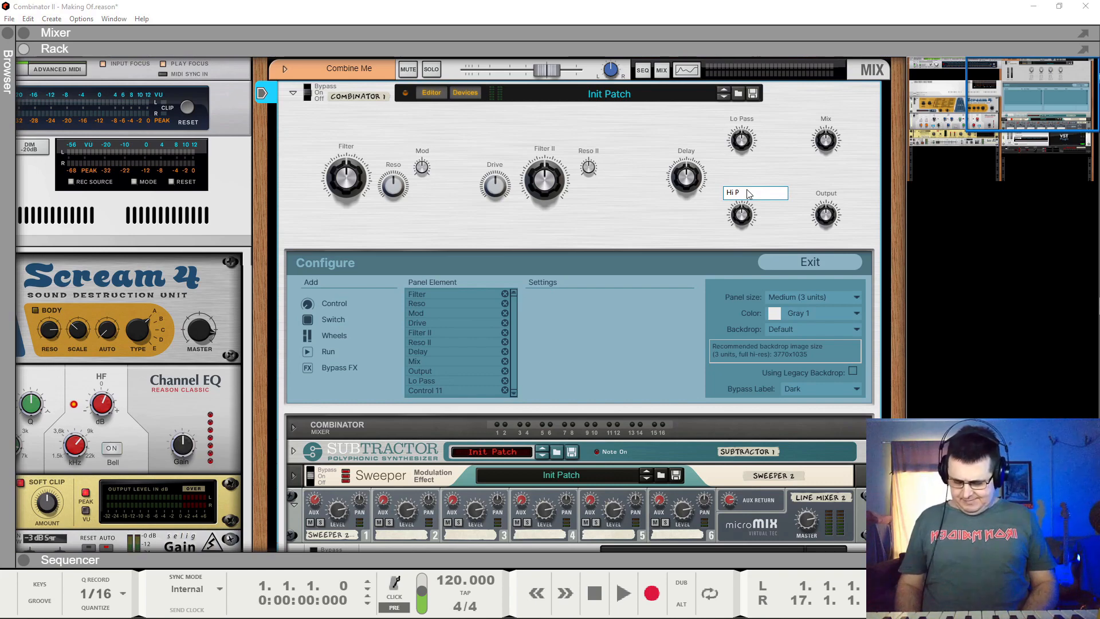
{"action": "type", "text": "a"}
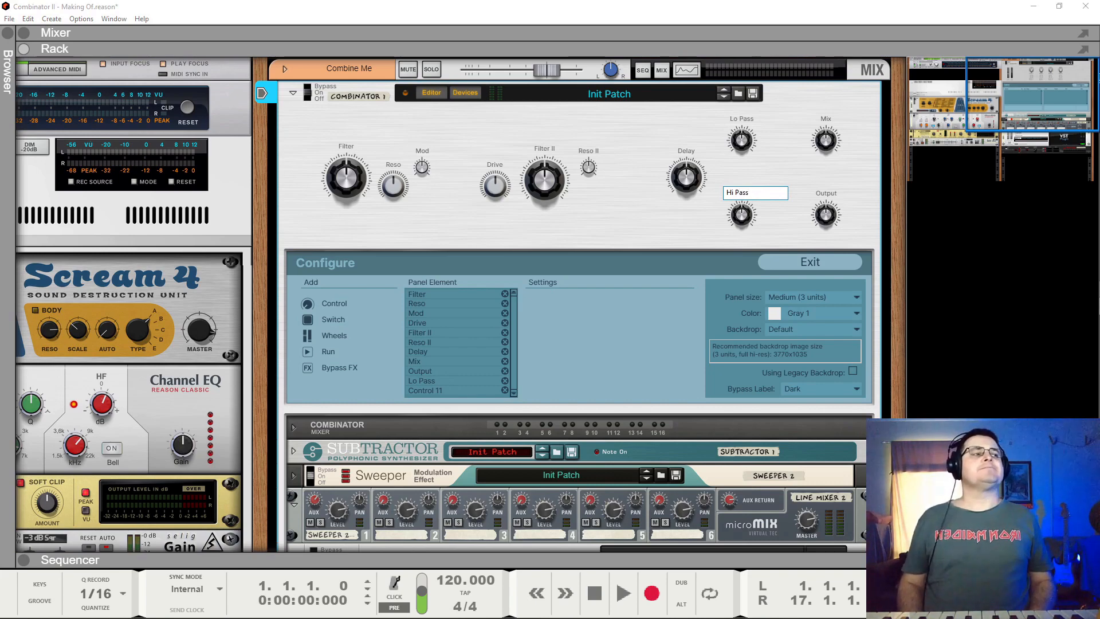
{"action": "type", "text": "ss"}
{"action": "key", "text": "Return"}
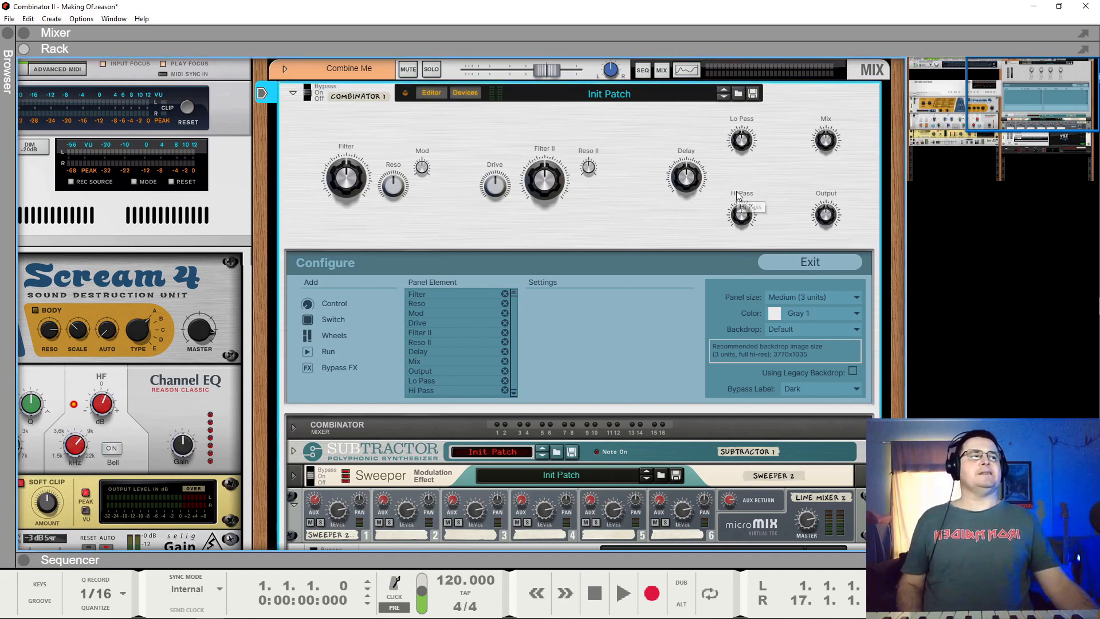
Move the Lo Pass and Hi Pass knobs together closer to the Mix and Output column, keeping their rows aligned.
{"action": "scroll", "coordinate": [625, 259], "scroll_direction": "down", "scroll_amount": 5}
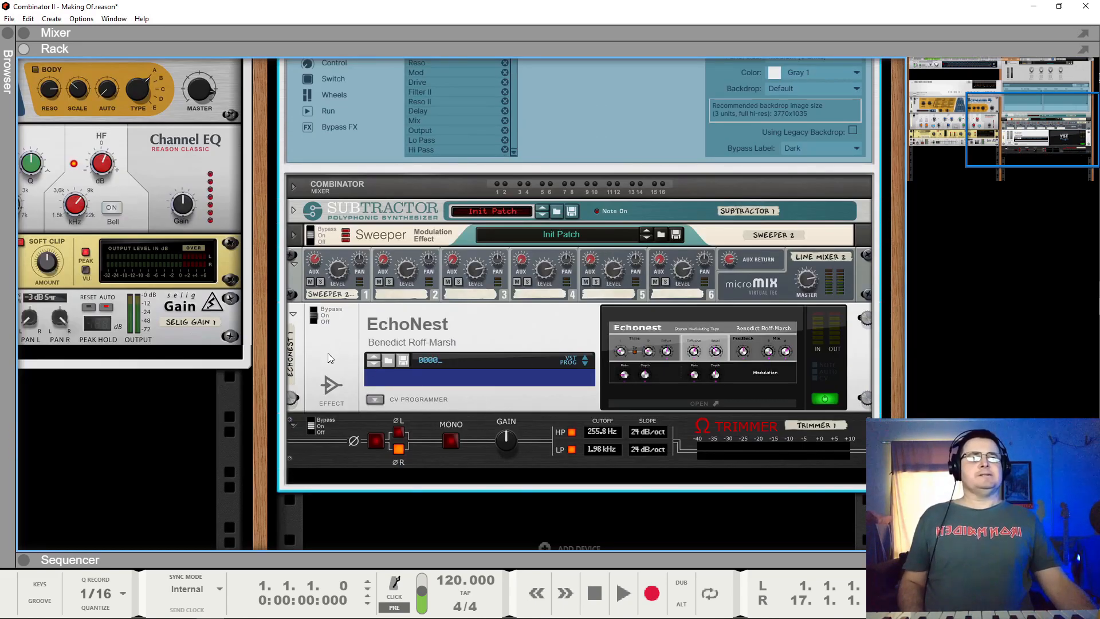
{"action": "scroll", "coordinate": [348, 374], "scroll_direction": "up", "scroll_amount": 5}
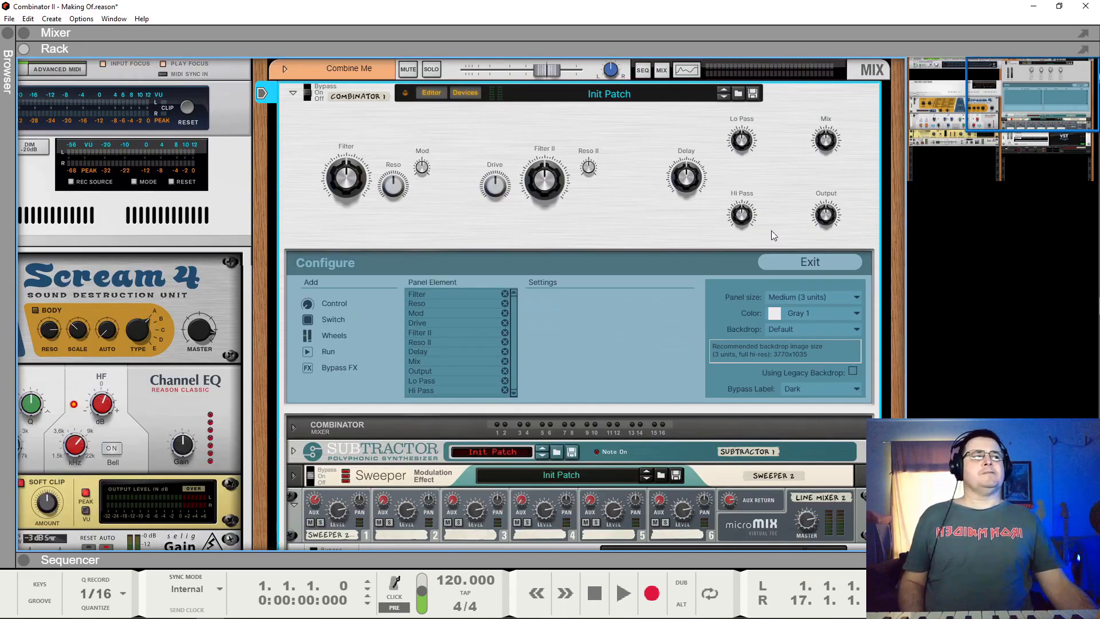
{"action": "left_click", "coordinate": [739, 138], "text": "shift"}
{"action": "left_click_drag", "start_coordinate": [738, 139], "coordinate": [770, 141]}
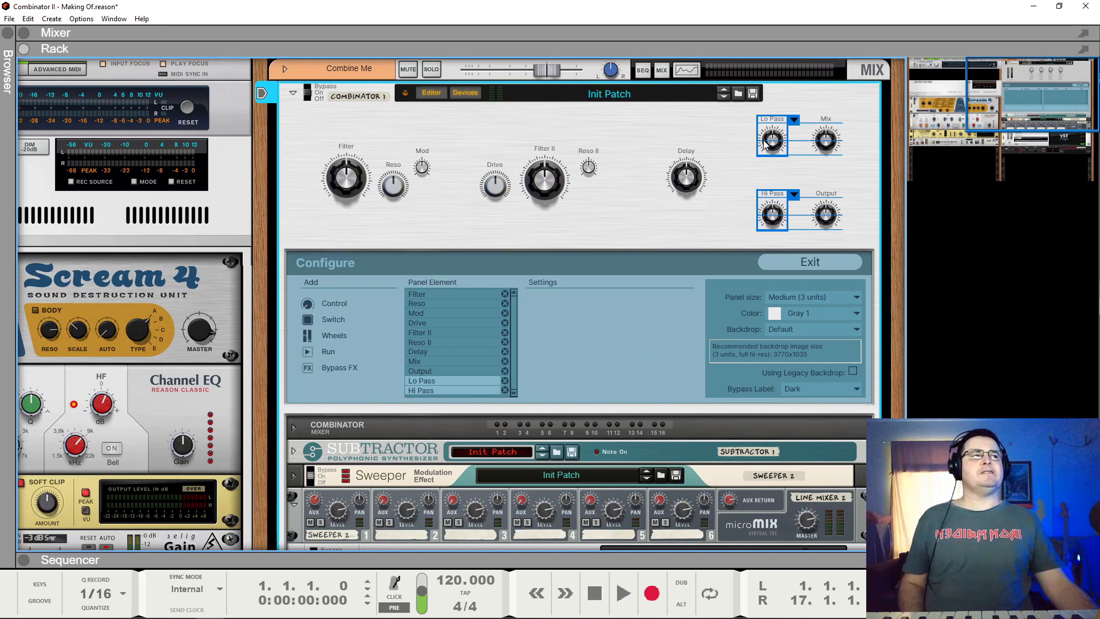
{"action": "left_click", "coordinate": [725, 181]}
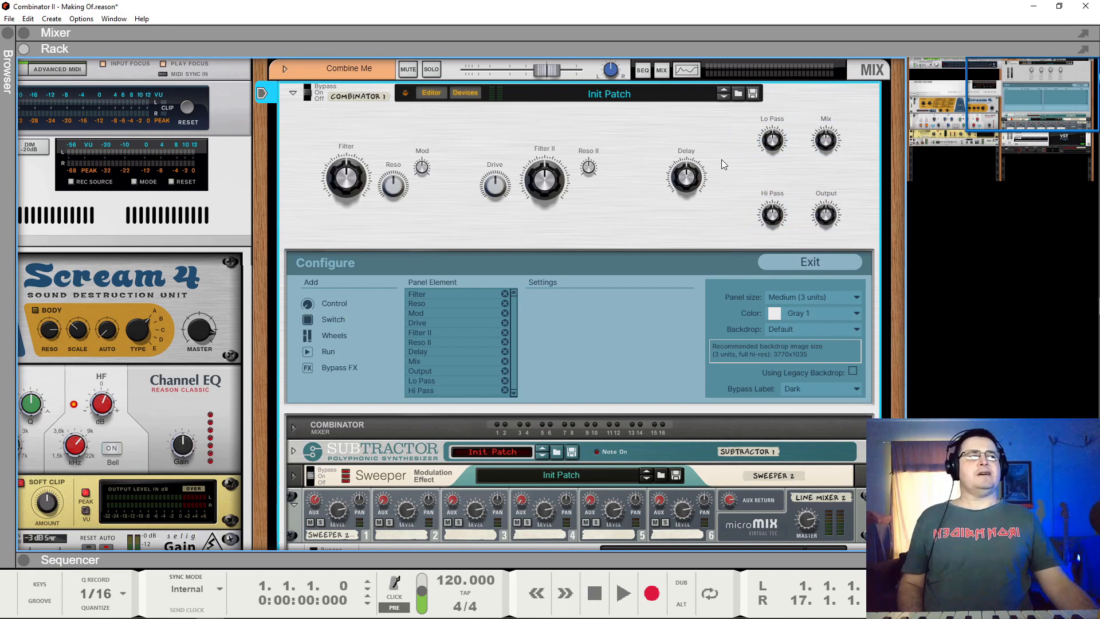
Add a control just to the right of the Delay knob and give it the Vintage Small style.
{"action": "left_click", "coordinate": [308, 307]}
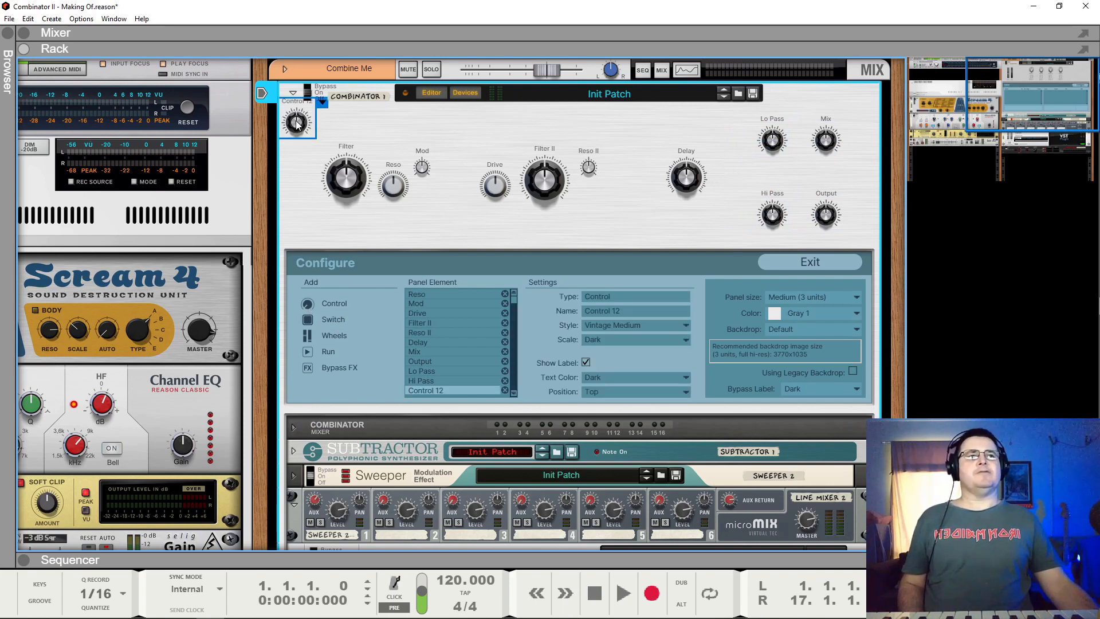
{"action": "left_click_drag", "start_coordinate": [297, 125], "coordinate": [728, 170]}
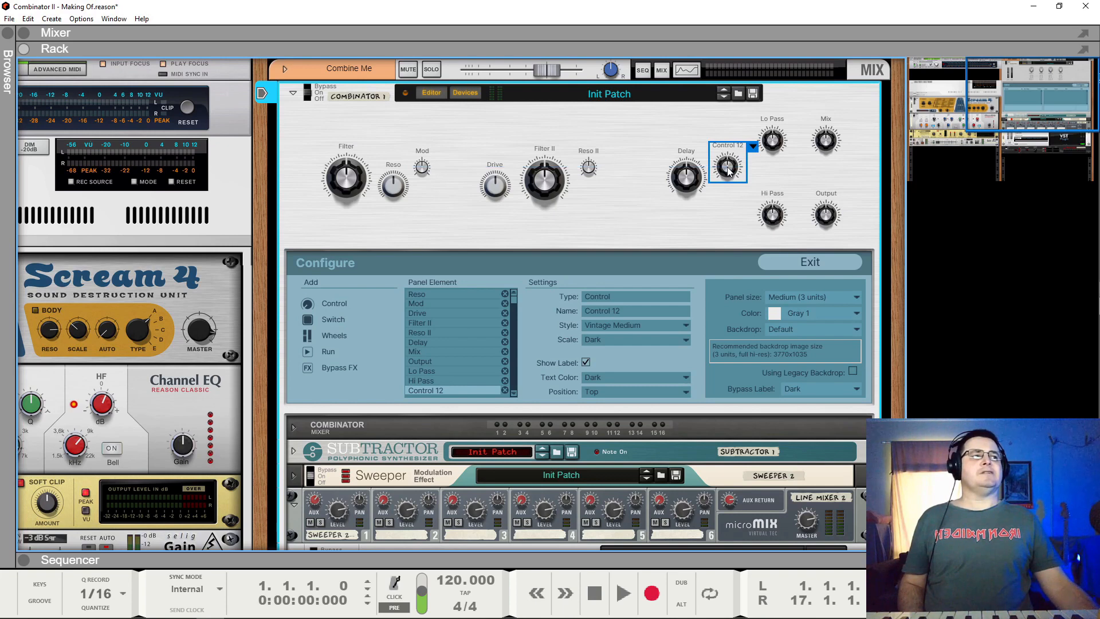
{"action": "left_click", "coordinate": [621, 325]}
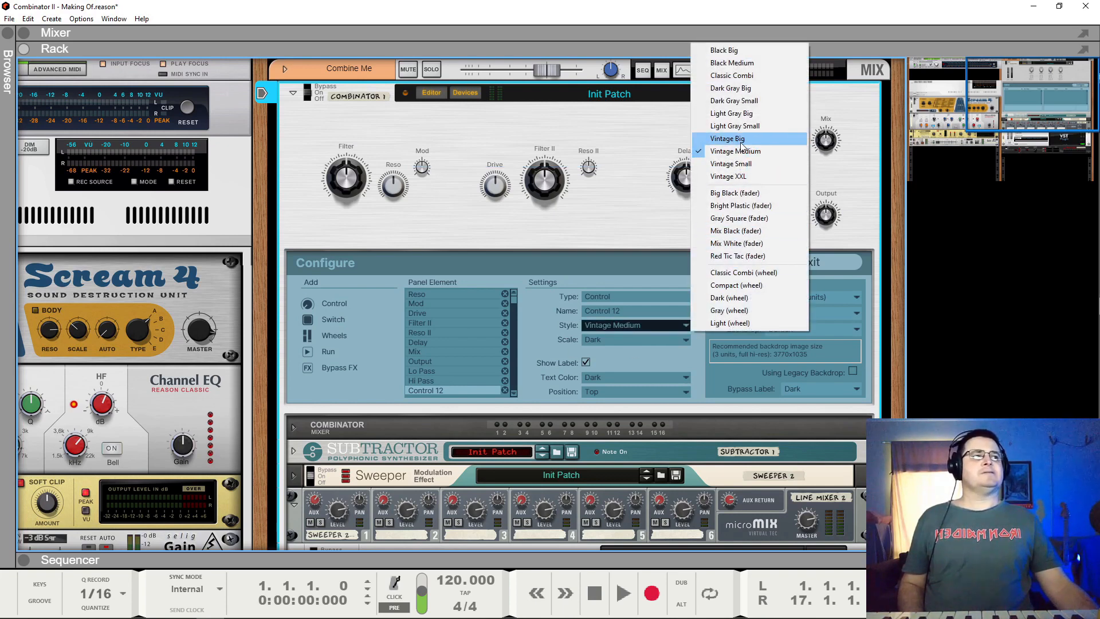
{"action": "left_click", "coordinate": [745, 164]}
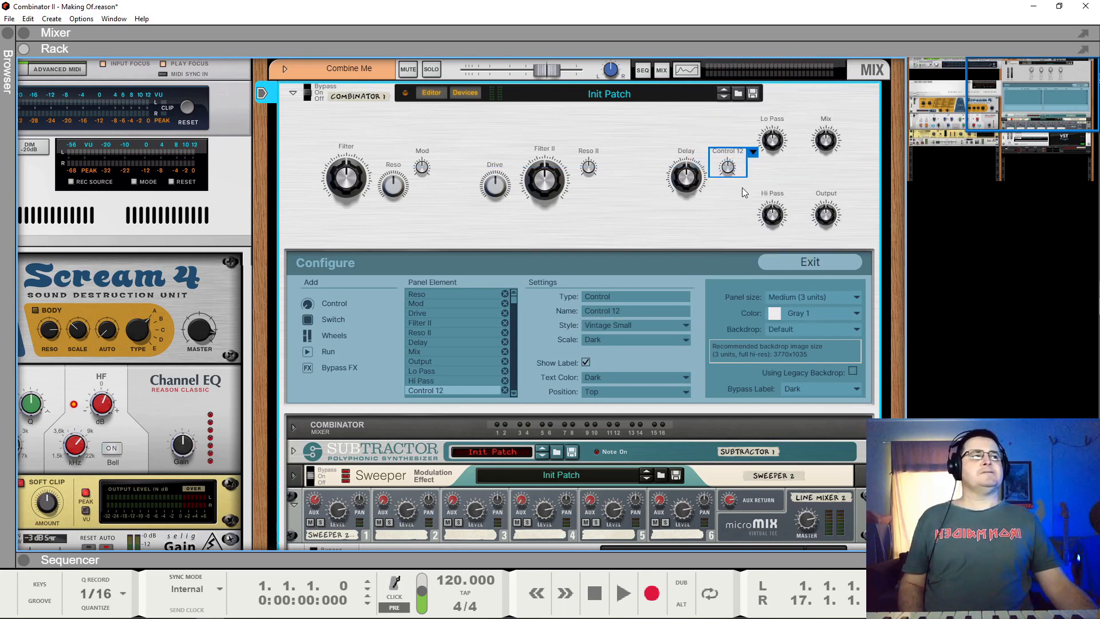
Rename the small knob beside Delay as Offset.
{"action": "double_click", "coordinate": [725, 151]}
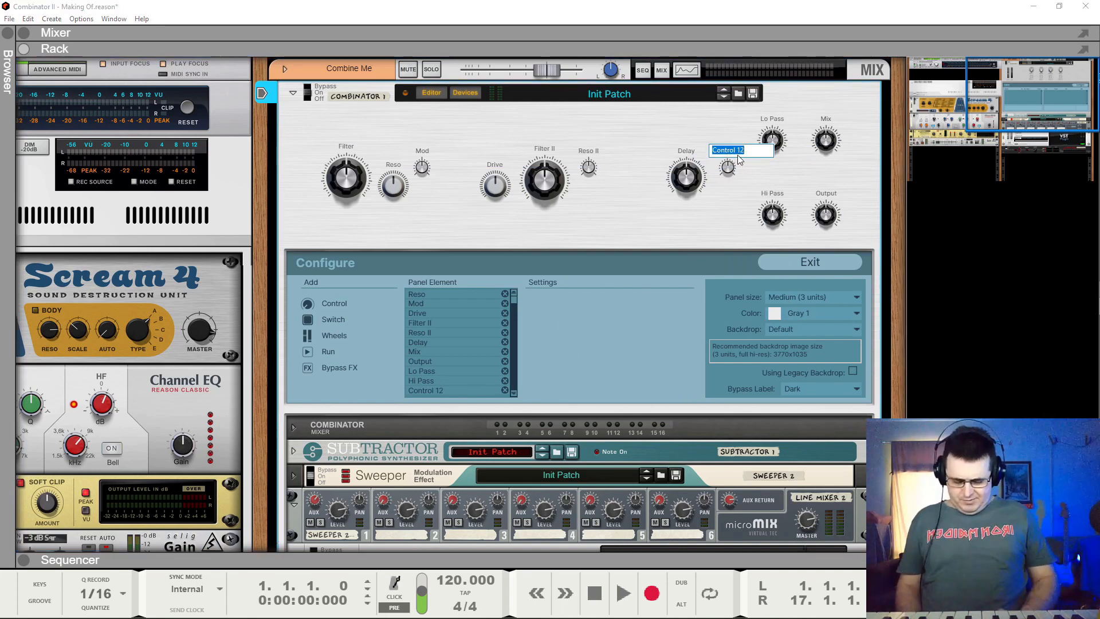
{"action": "type", "text": "Oo"}
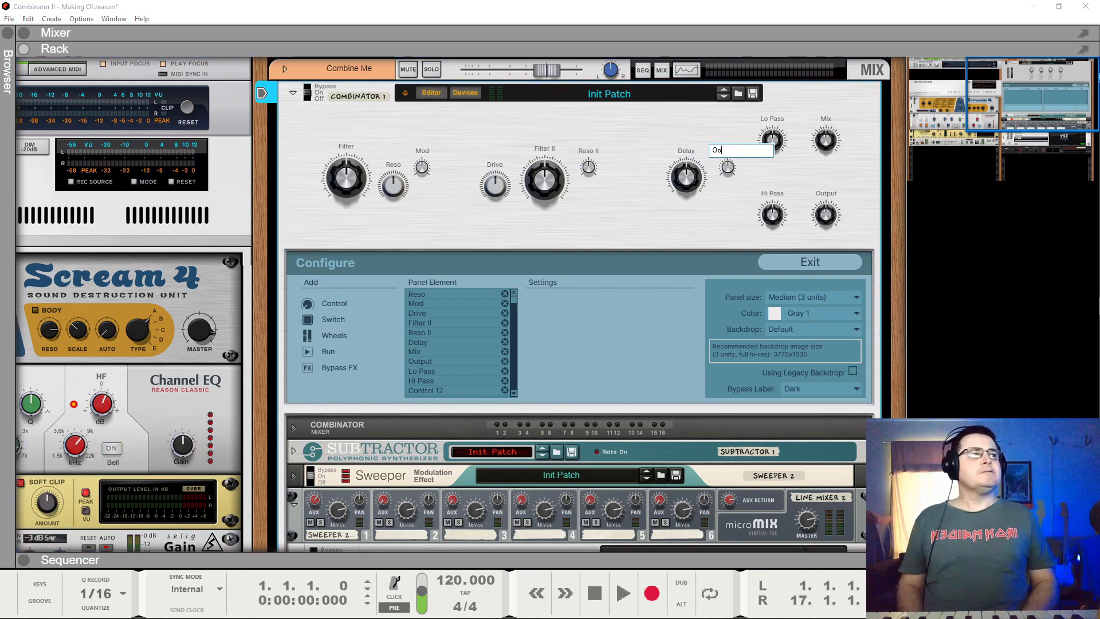
{"action": "type", "text": "fs"}
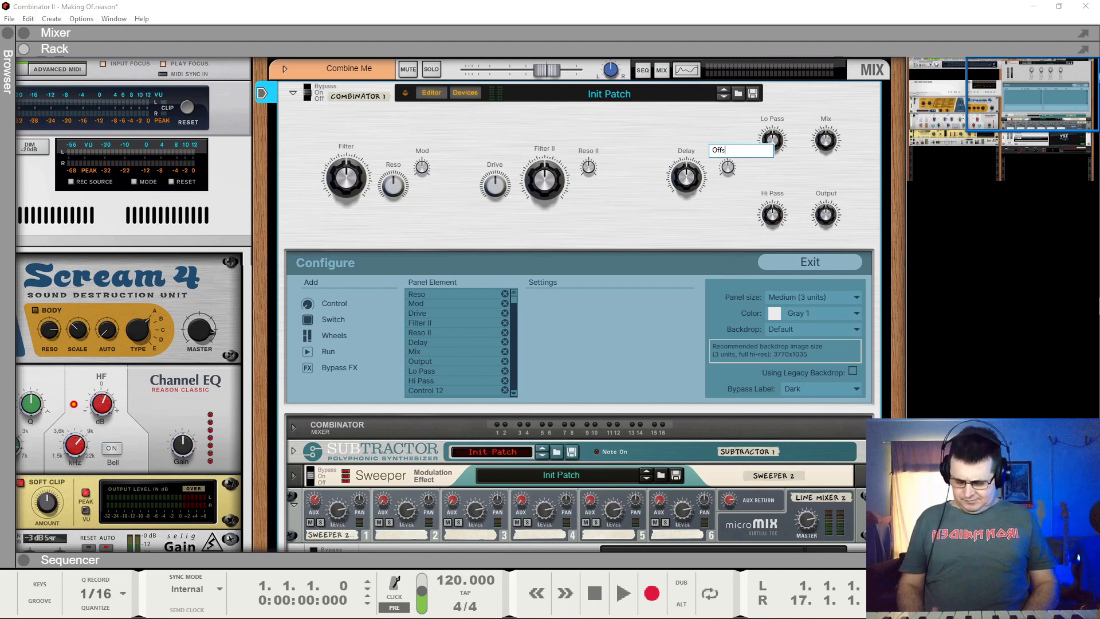
{"action": "type", "text": "et"}
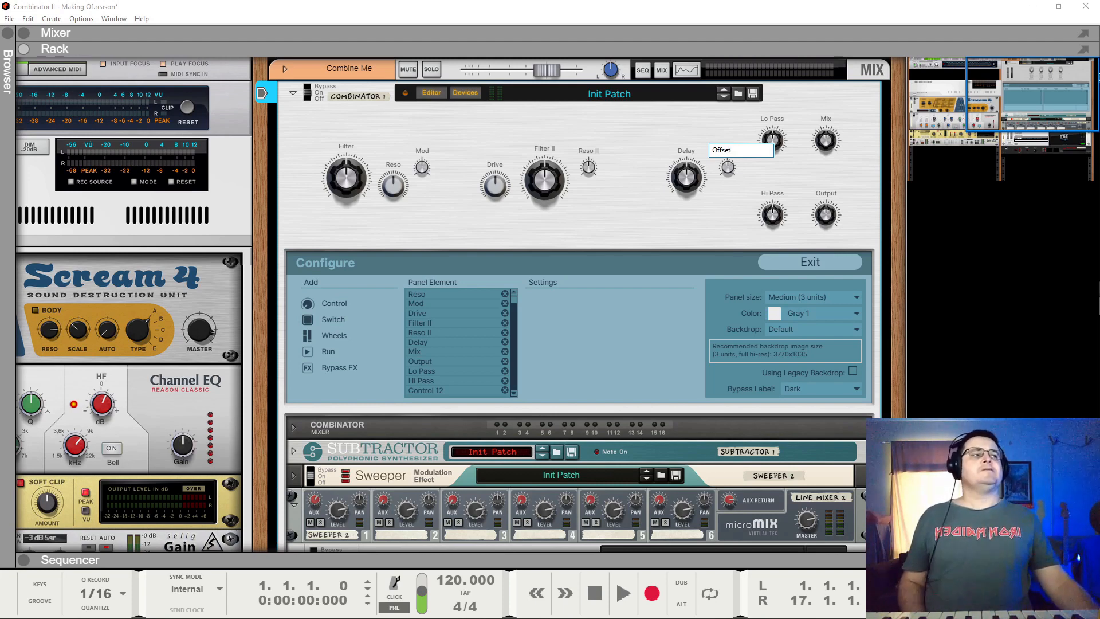
{"action": "left_click", "coordinate": [718, 127]}
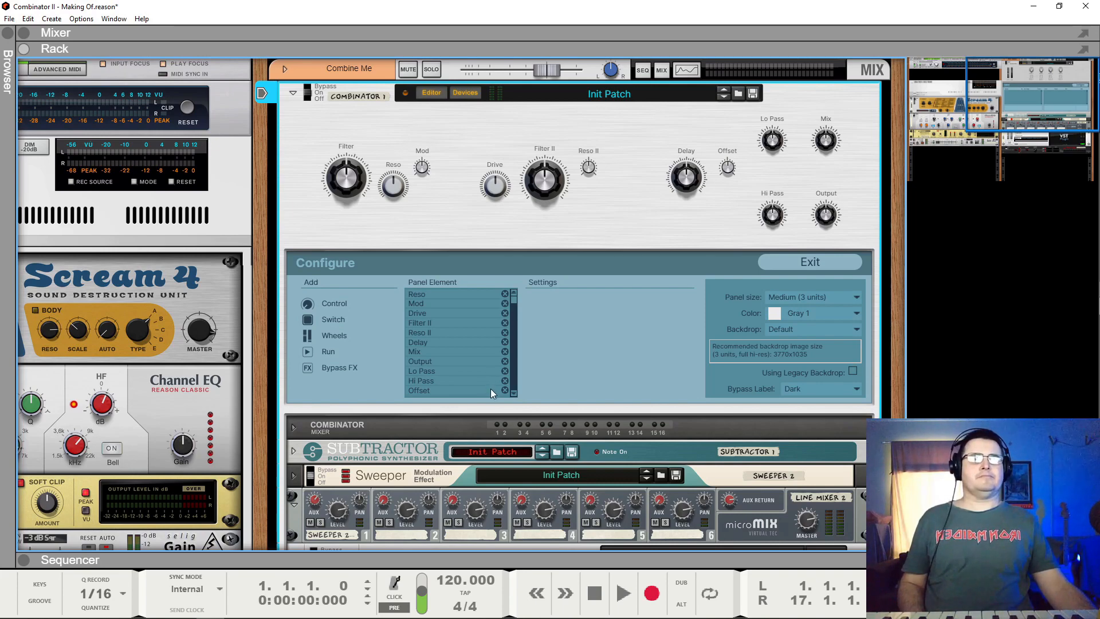
Open the EchoNest plug-in's window to check its available parameters, and close it again.
{"action": "scroll", "coordinate": [469, 456], "scroll_direction": "down", "scroll_amount": 5}
{"action": "left_click", "coordinate": [680, 432]}
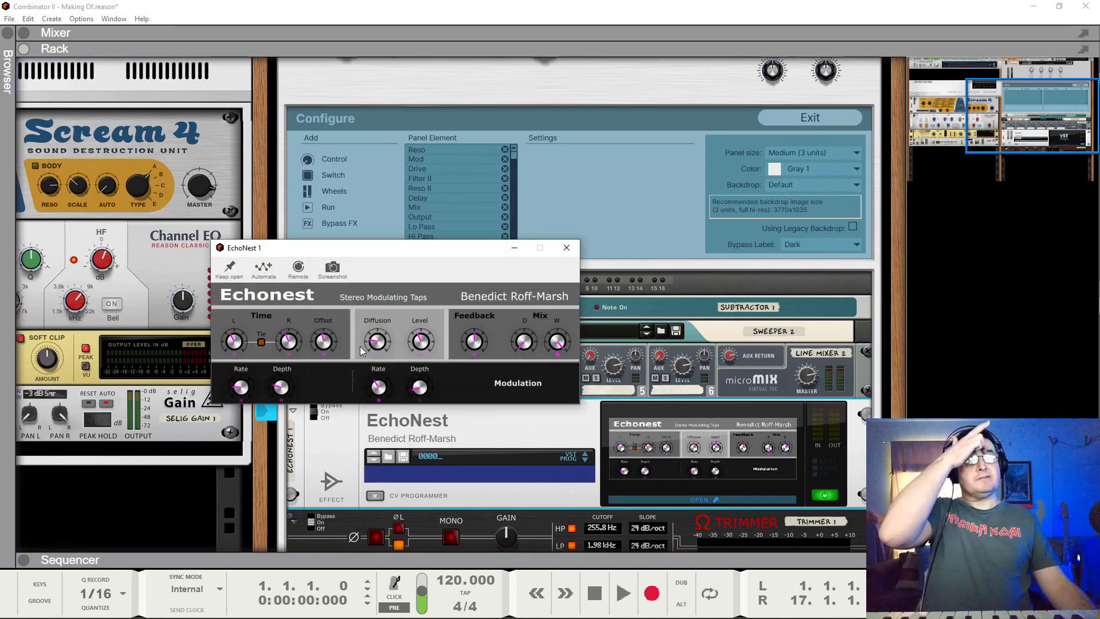
{"action": "left_click", "coordinate": [566, 247]}
{"action": "scroll", "coordinate": [697, 207], "scroll_direction": "up", "scroll_amount": 5}
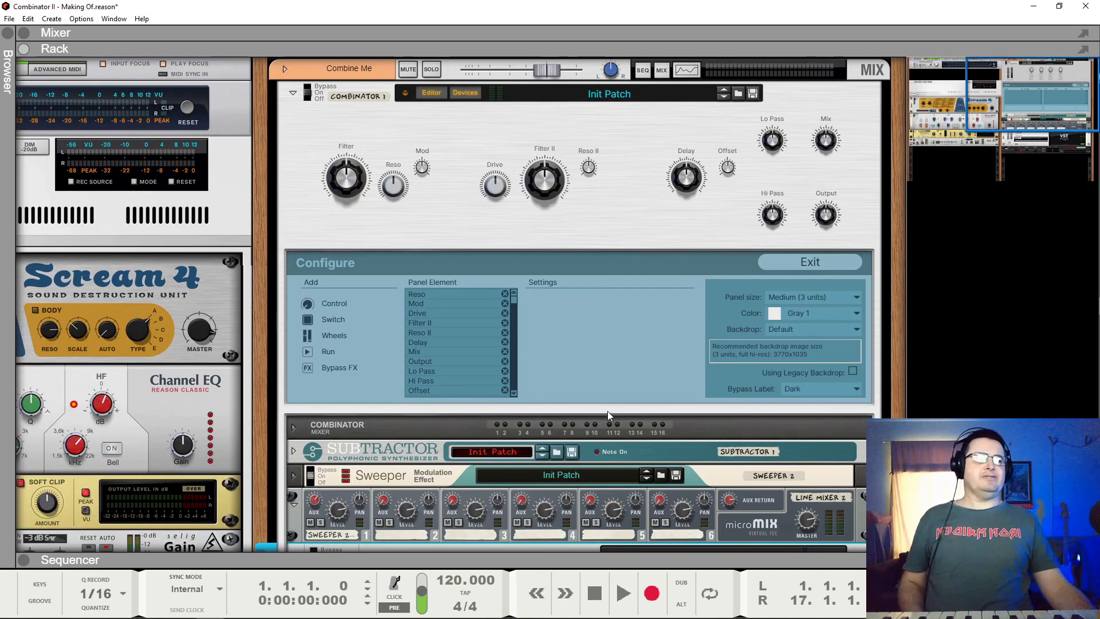
Add a small control between the Delay and Offset knobs and name it Feedback.
{"action": "left_click_drag", "start_coordinate": [308, 303], "coordinate": [709, 188]}
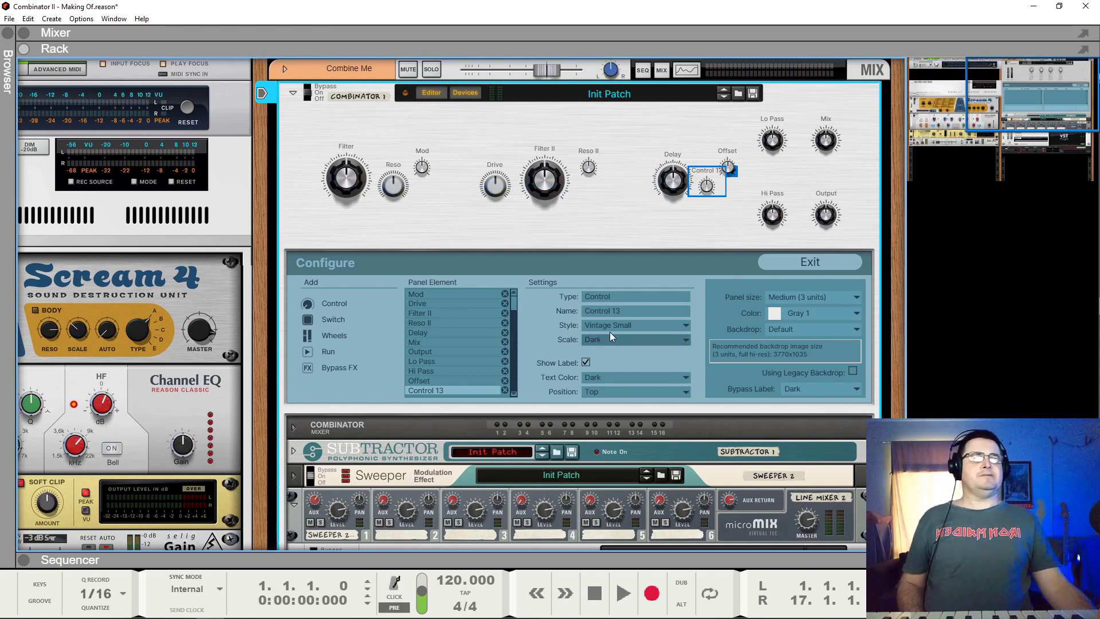
{"action": "double_click", "coordinate": [703, 170]}
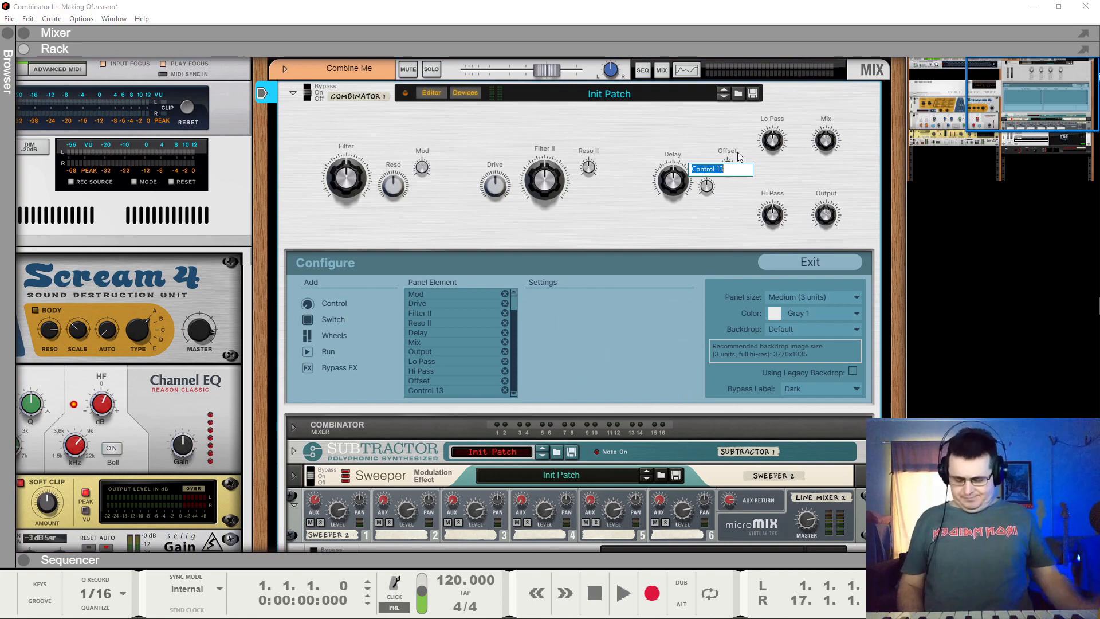
{"action": "type", "text": "Feedbac"}
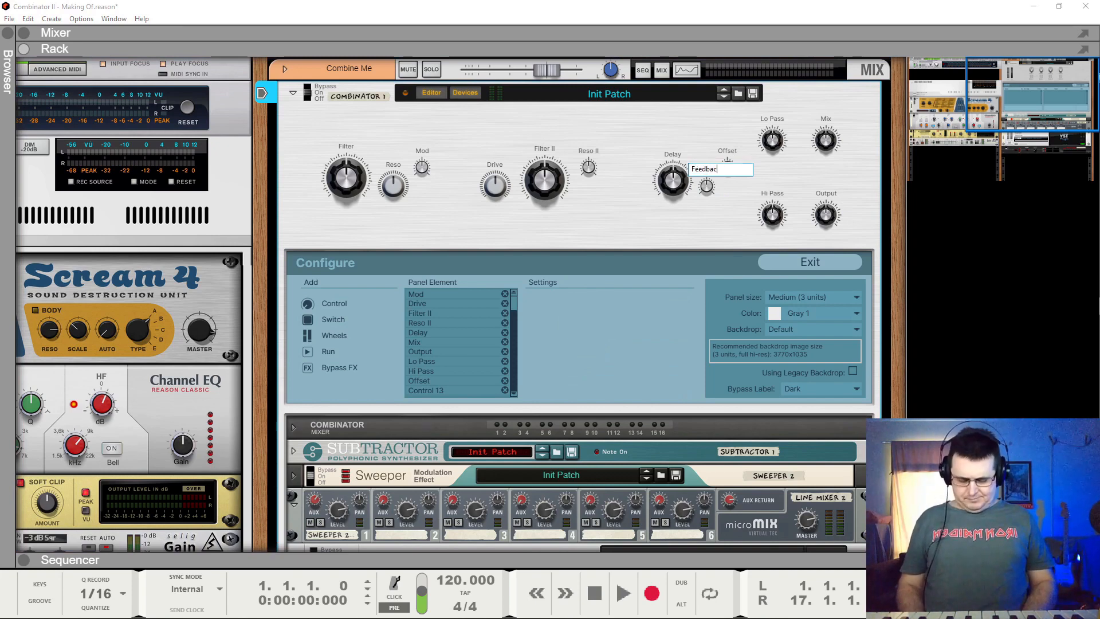
{"action": "type", "text": "k"}
{"action": "key", "text": "Return"}
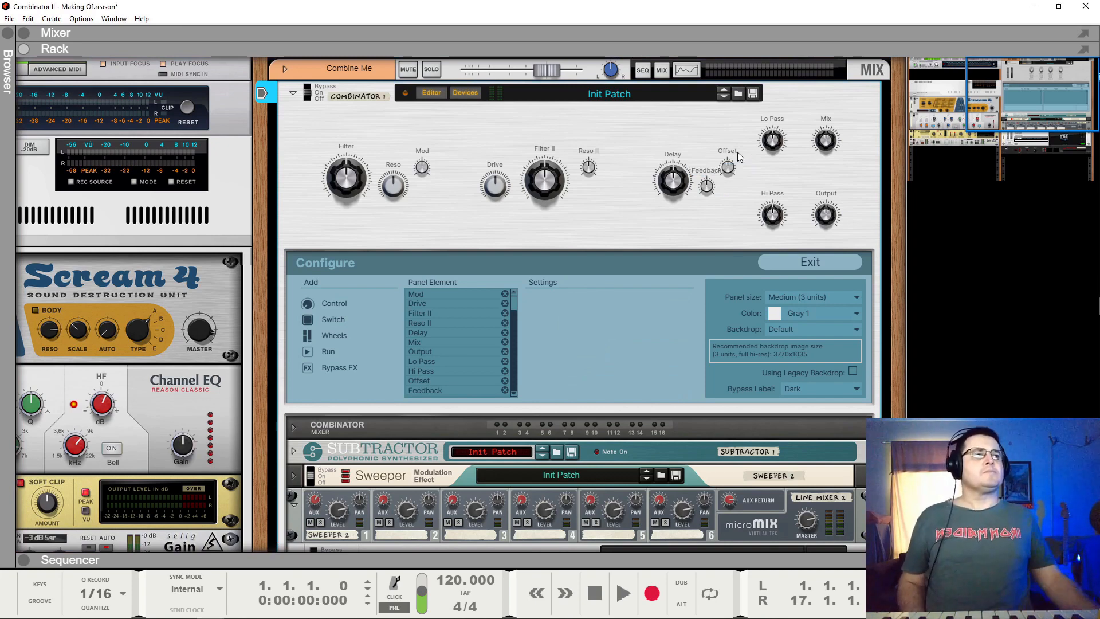
Change the Feedback knob's style to Classic Combi.
{"action": "left_click", "coordinate": [706, 185]}
{"action": "left_click", "coordinate": [617, 325]}
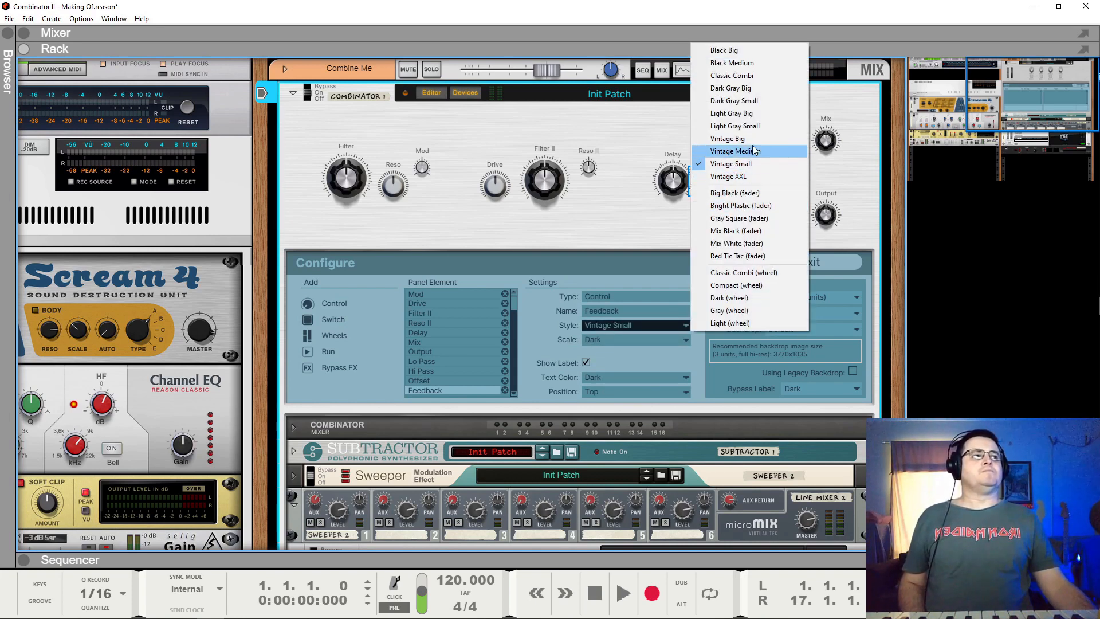
{"action": "left_click", "coordinate": [732, 75]}
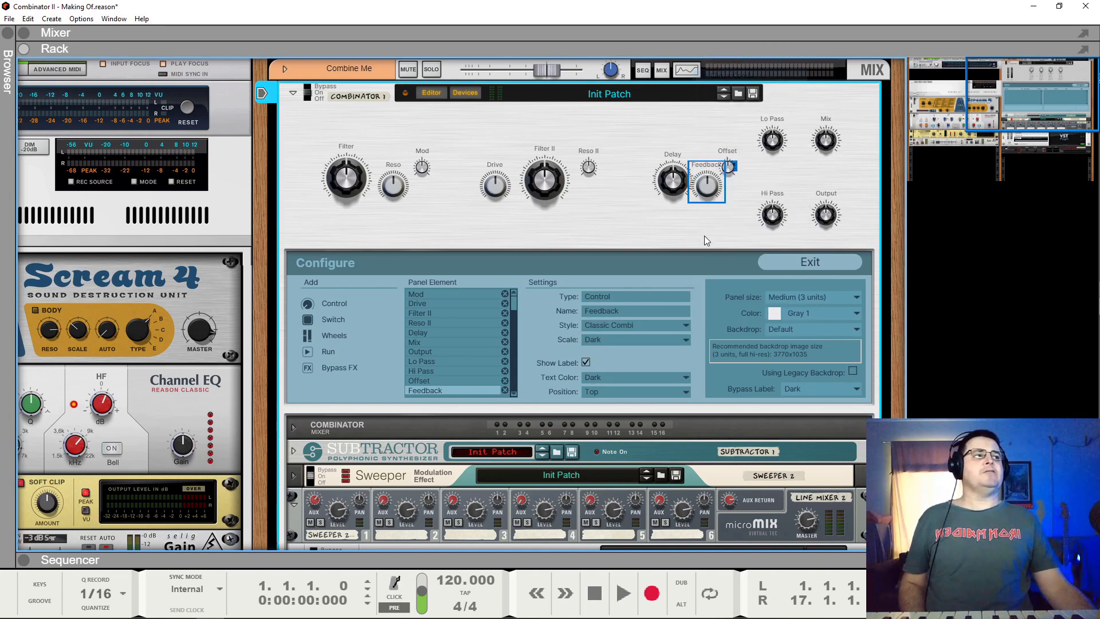
{"action": "left_click", "coordinate": [745, 169]}
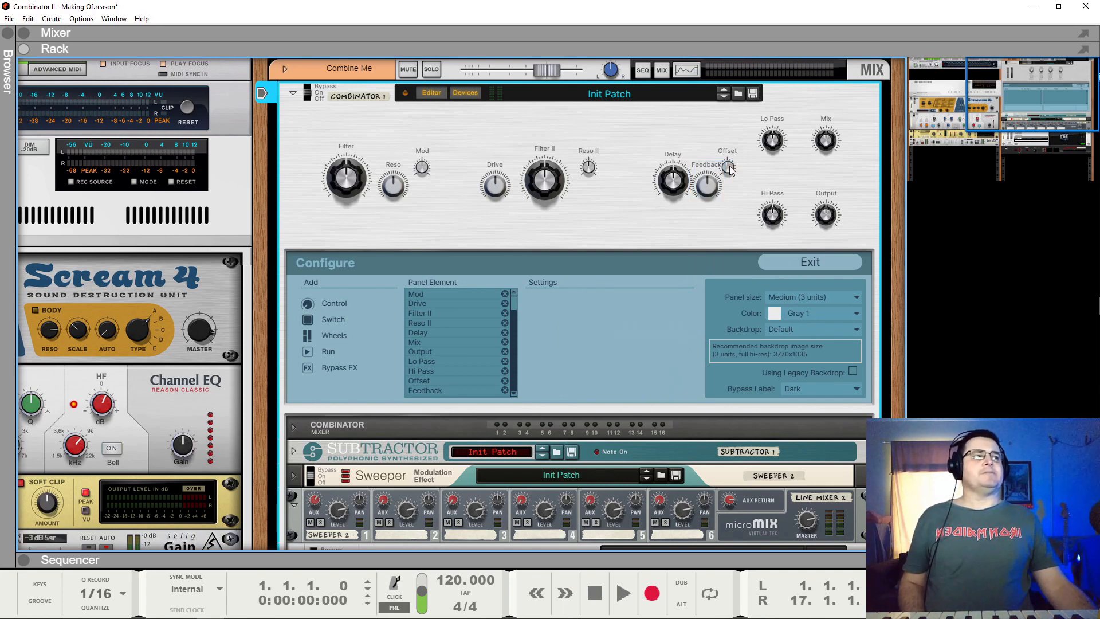
Space out the Feedback, Offset, Lo Pass and Hi Pass knobs to the right of Delay, closing the vertical gap between the two pass knobs.
{"action": "left_click_drag", "start_coordinate": [730, 166], "coordinate": [782, 165]}
{"action": "left_click", "coordinate": [771, 144]}
{"action": "left_click_drag", "start_coordinate": [773, 210], "coordinate": [782, 199]}
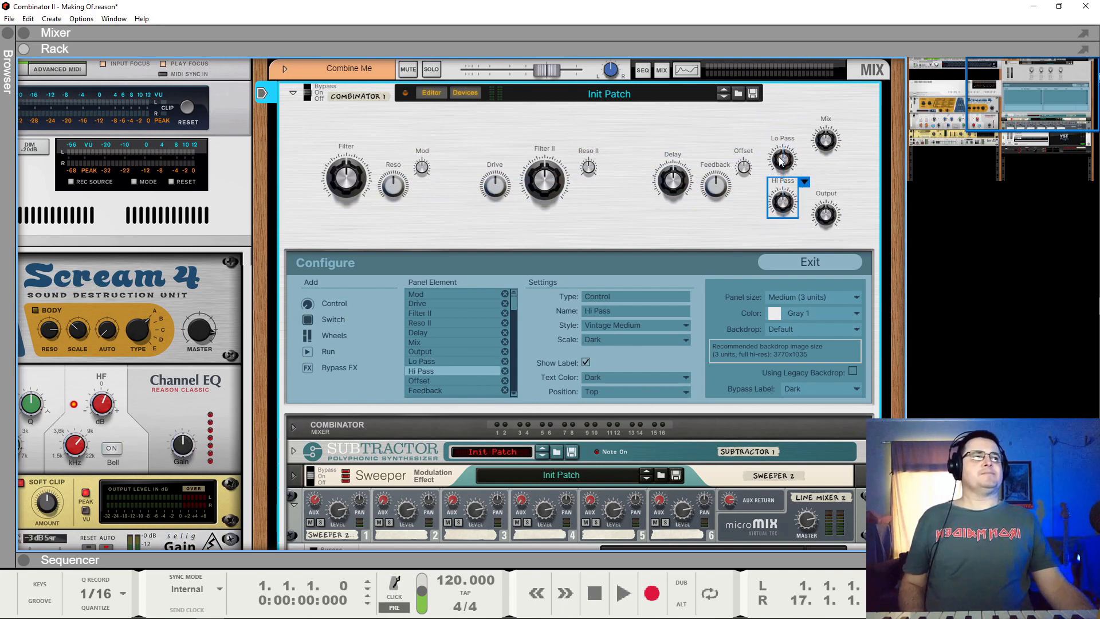
{"action": "left_click", "coordinate": [738, 226]}
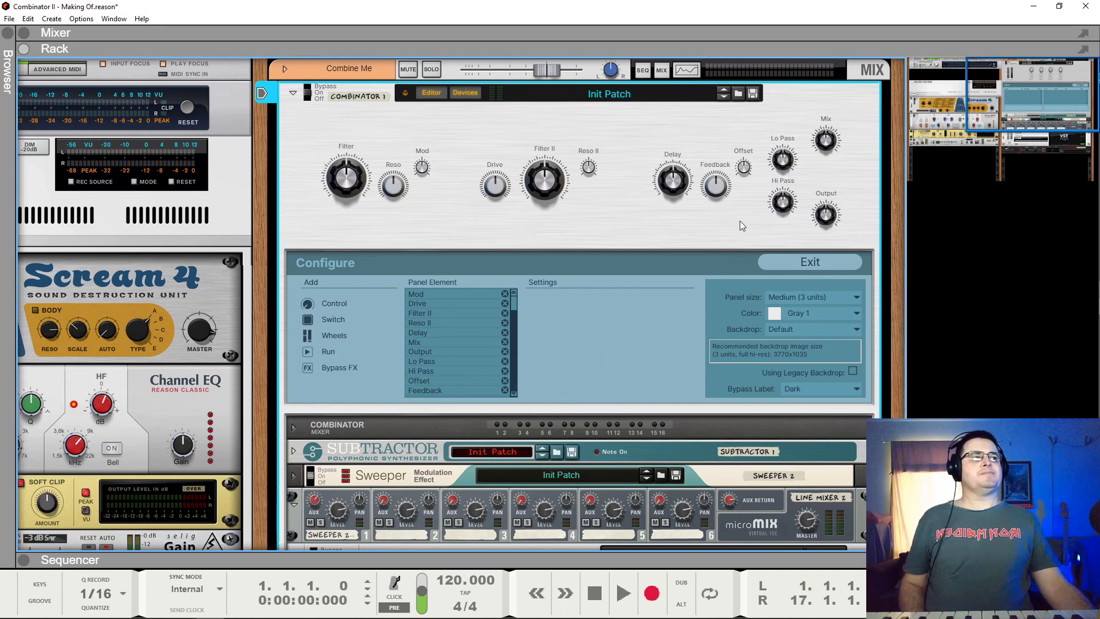
Lower the Mix knob slightly, and shift the Filter, Reso and Mod group and the Mix and Output column outward toward the panel's edges.
{"action": "mouse_move", "coordinate": [829, 141]}
{"action": "left_mouse_down"}
{"action": "mouse_move", "coordinate": [832, 159]}
{"action": "mouse_move", "coordinate": [830, 150]}
{"action": "left_mouse_up"}
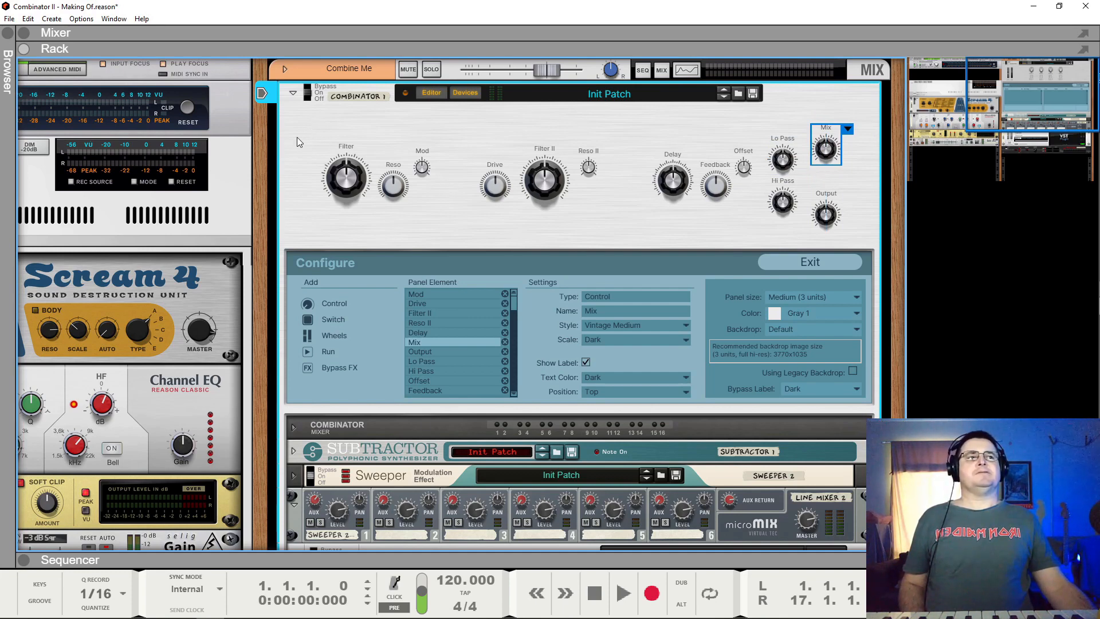
{"action": "left_click_drag", "start_coordinate": [311, 142], "coordinate": [374, 187]}
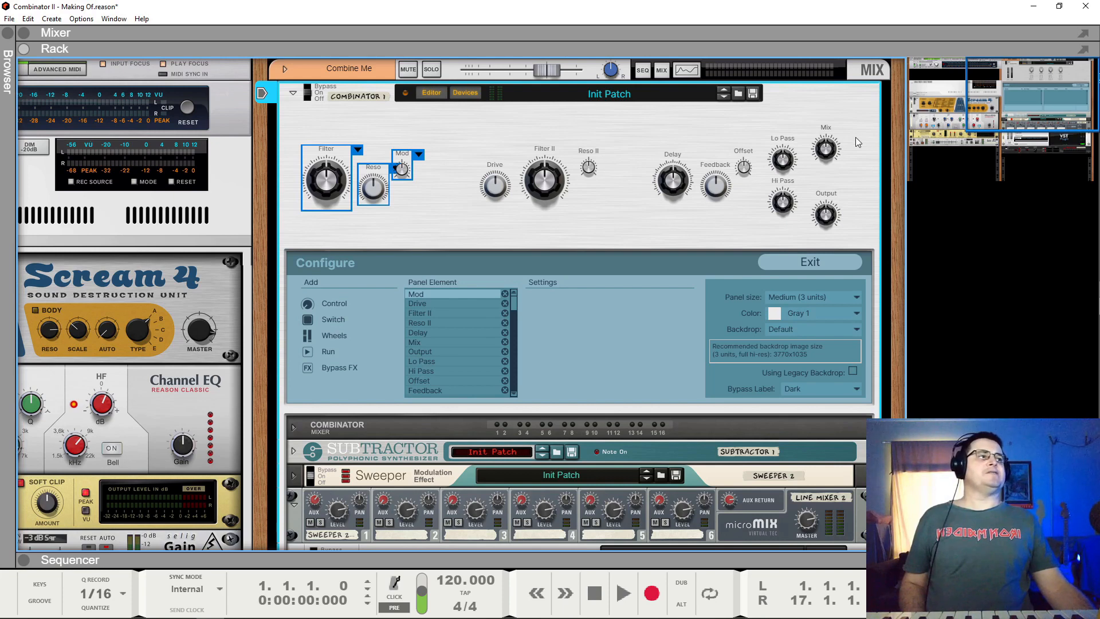
{"action": "left_click_drag", "start_coordinate": [854, 136], "coordinate": [835, 218]}
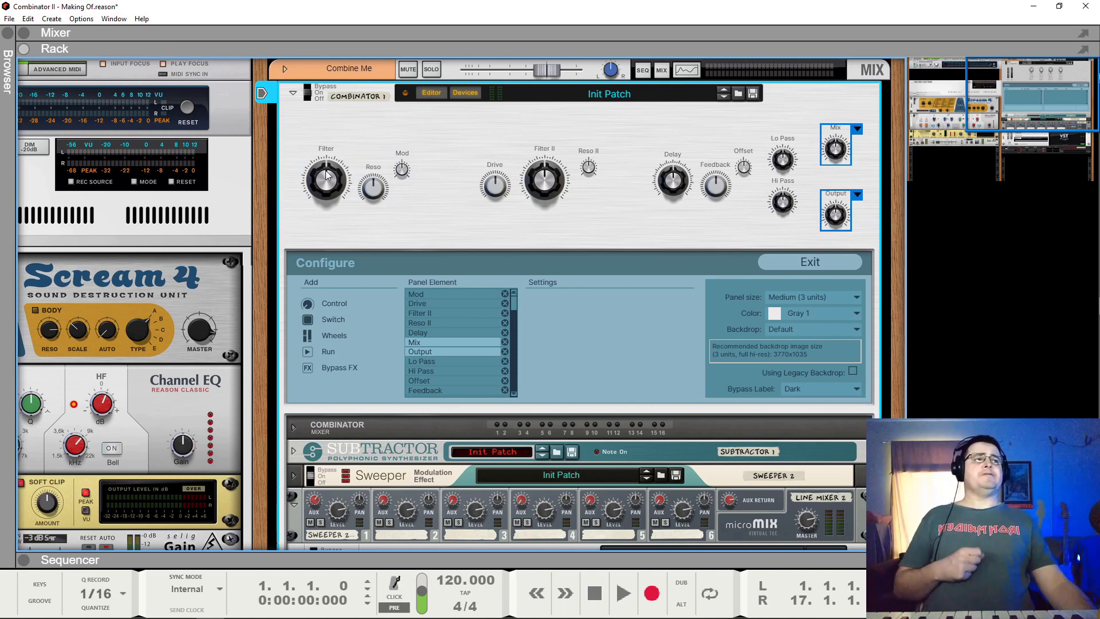
Shift the Drive, Filter II and Reso II group and the Delay, Feedback and Offset group slightly left on the panel.
{"action": "left_click_drag", "start_coordinate": [449, 138], "coordinate": [586, 208]}
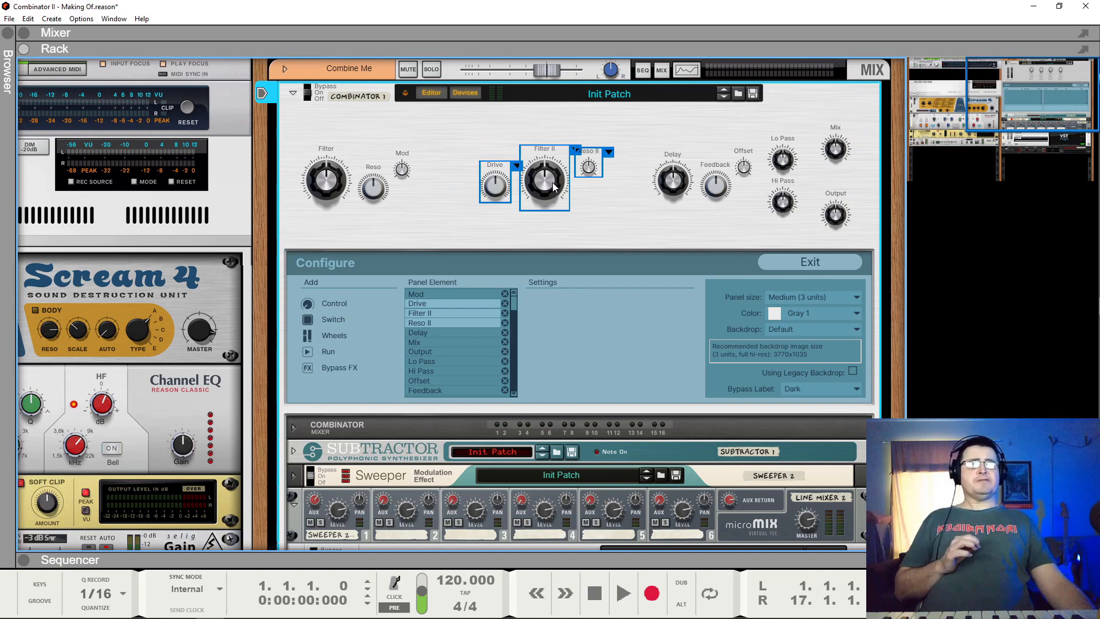
{"action": "left_click_drag", "start_coordinate": [553, 186], "coordinate": [536, 189]}
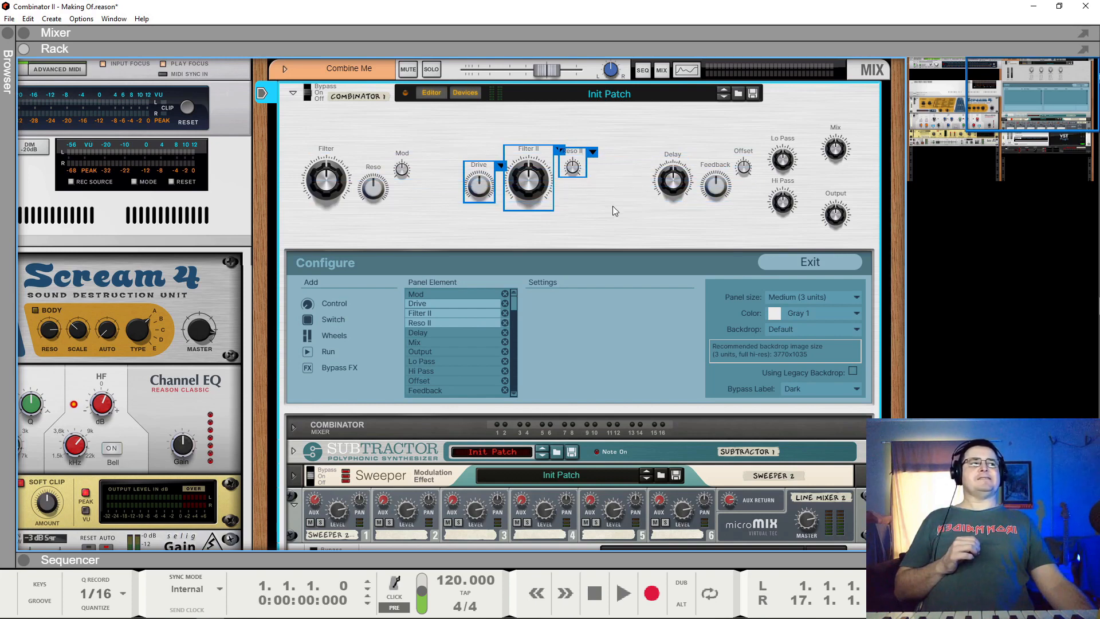
{"action": "left_click_drag", "start_coordinate": [744, 216], "coordinate": [653, 183]}
{"action": "left_click", "coordinate": [673, 180], "text": "shift"}
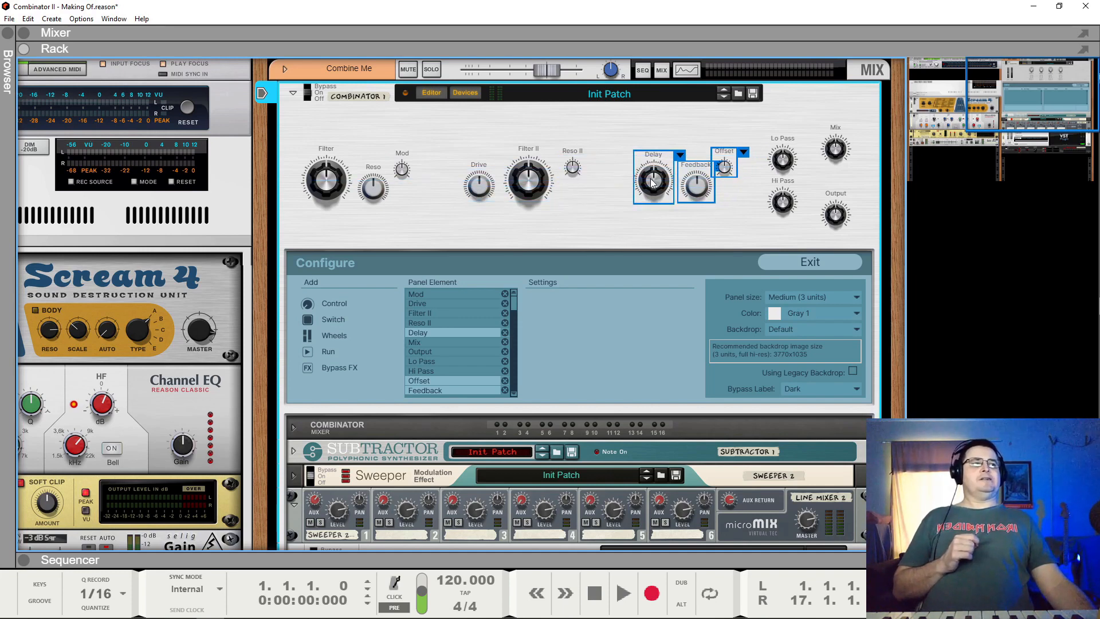
Move the Lo Pass and Hi Pass knobs together left toward Offset, and save the song.
{"action": "left_click", "coordinate": [814, 147]}
{"action": "left_click_drag", "start_coordinate": [814, 147], "coordinate": [766, 199]}
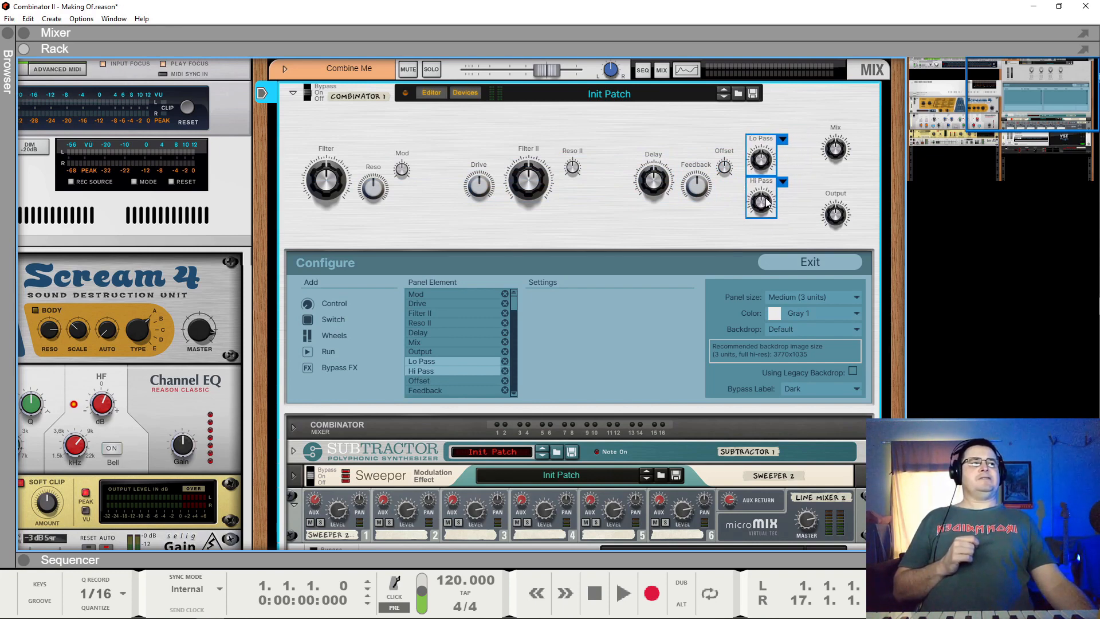
{"action": "left_click", "coordinate": [676, 234]}
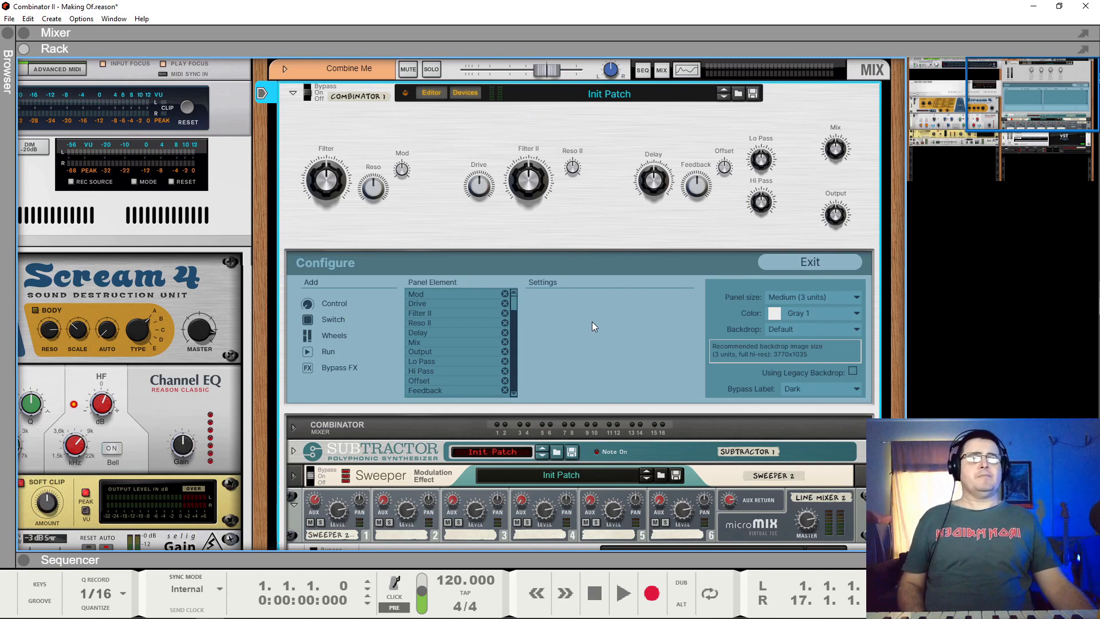
{"action": "key", "text": "ctrl+s"}
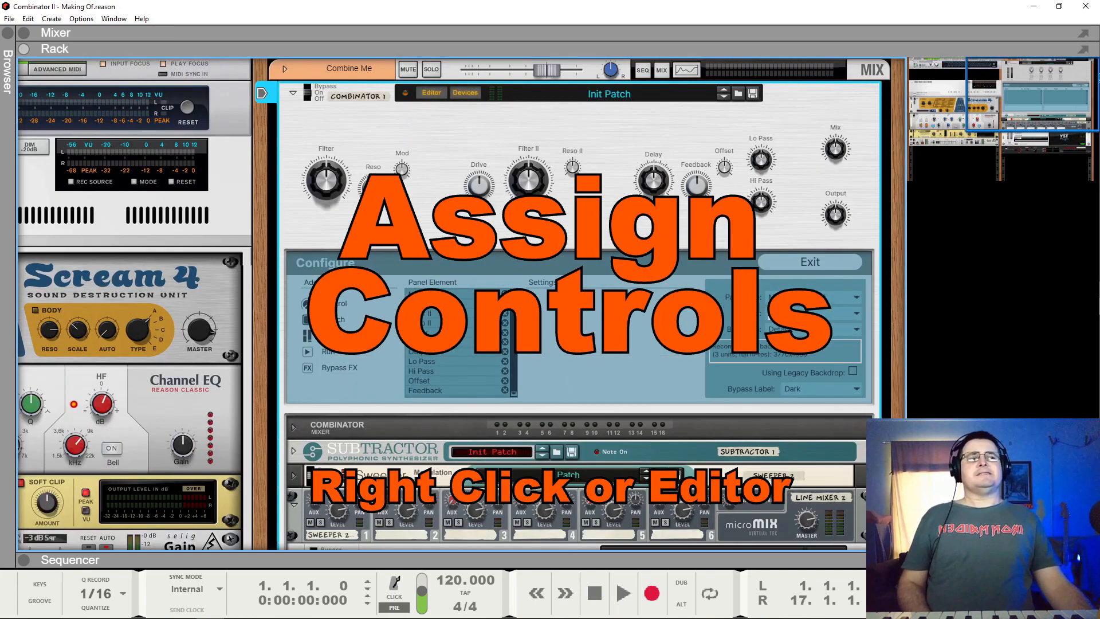
Unfold the Sweeper and Subtractor devices inside the Combinator so their controls can be accessed.
{"action": "left_click", "coordinate": [335, 185]}
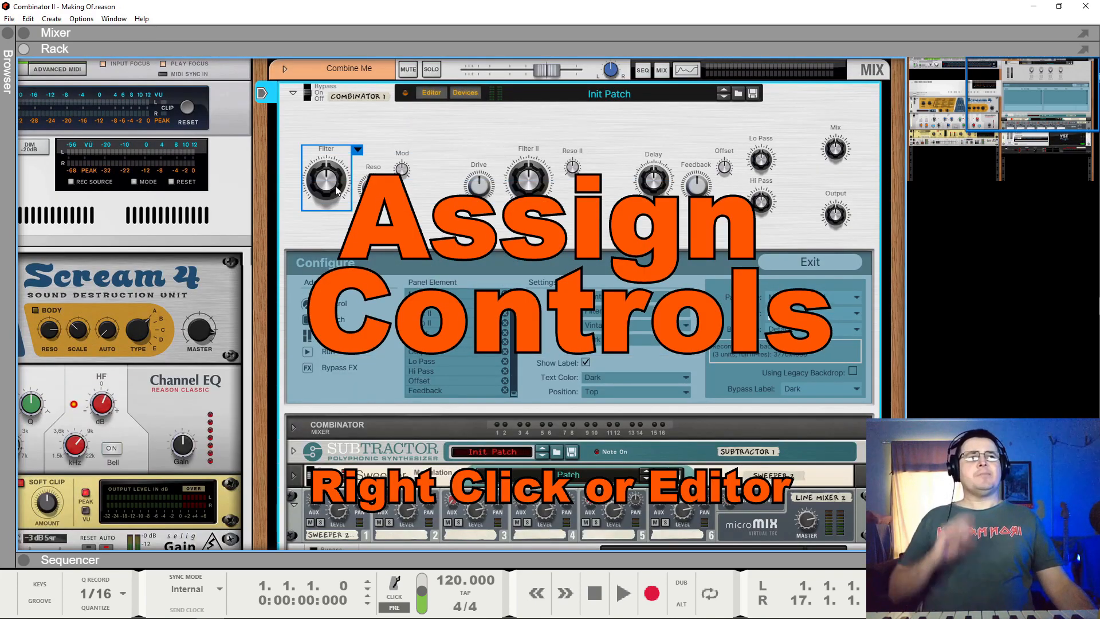
{"action": "scroll", "coordinate": [377, 283], "scroll_direction": "down", "scroll_amount": 5}
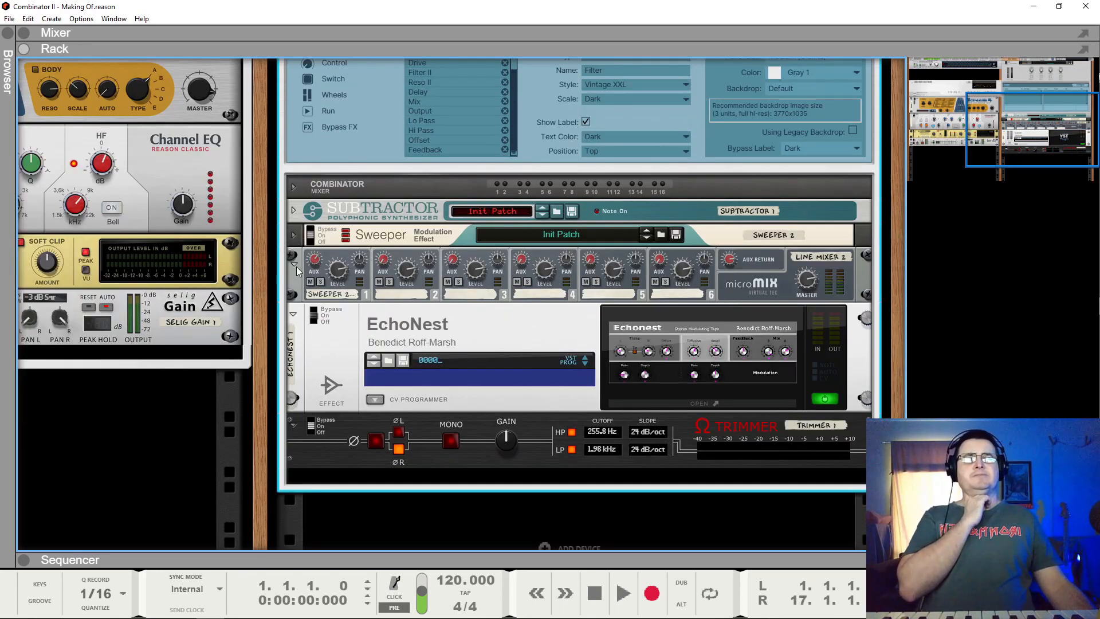
{"action": "left_click", "coordinate": [294, 235]}
{"action": "left_click", "coordinate": [294, 210]}
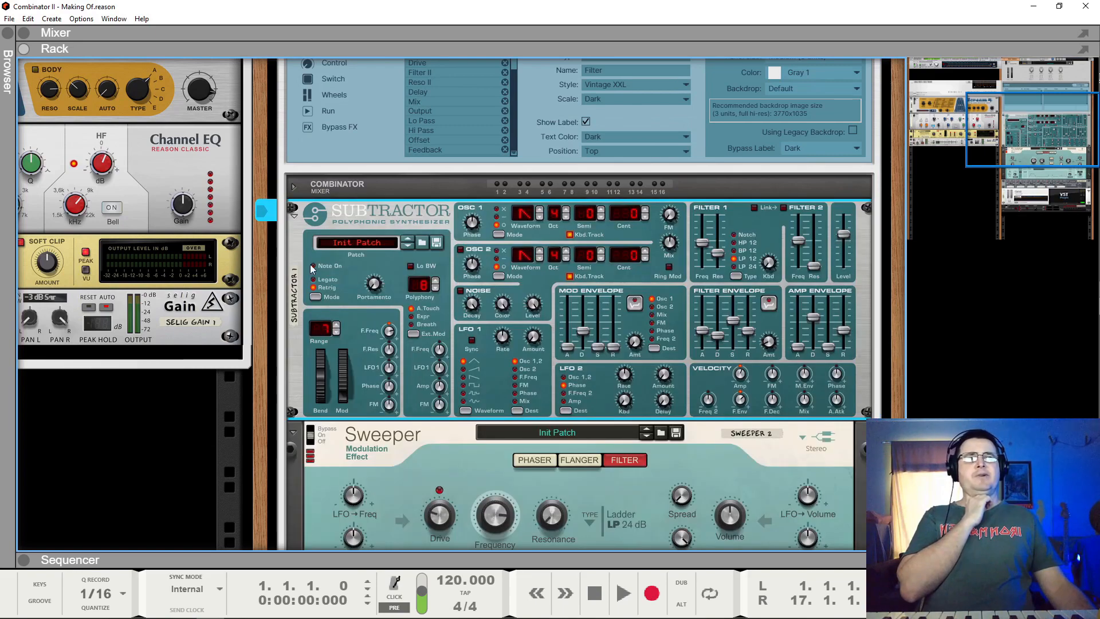
Check which Combi controls are offered for mapping to the Subtractor's Filter 1 frequency slider.
{"action": "scroll", "coordinate": [575, 304], "scroll_direction": "up", "scroll_amount": 4}
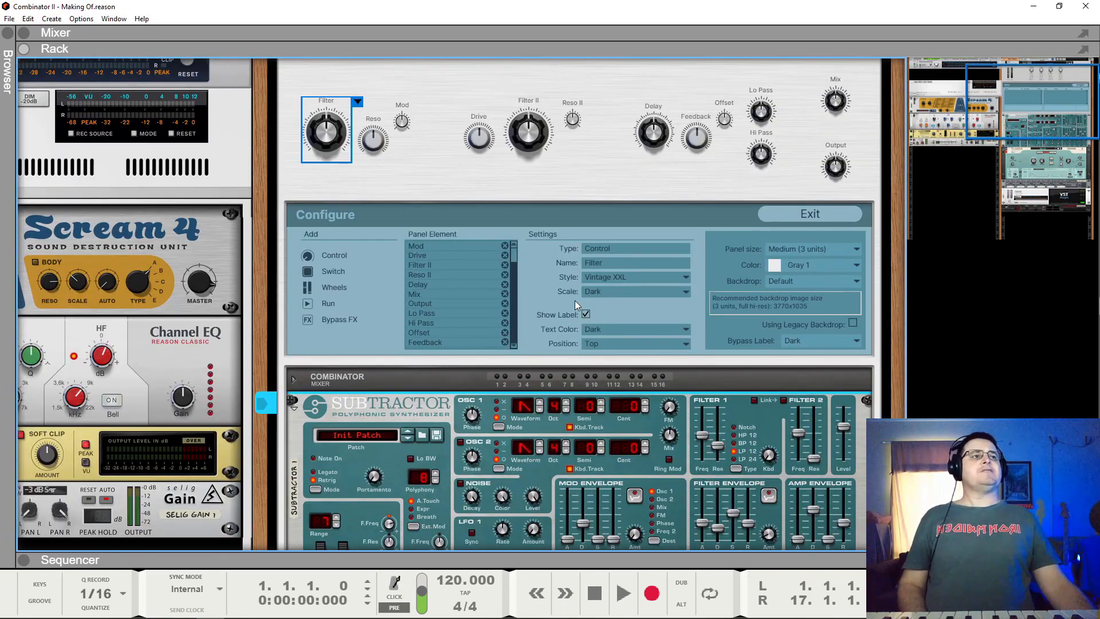
{"action": "scroll", "coordinate": [576, 300], "scroll_direction": "up", "scroll_amount": 1}
{"action": "scroll", "coordinate": [362, 237], "scroll_direction": "down", "scroll_amount": 3}
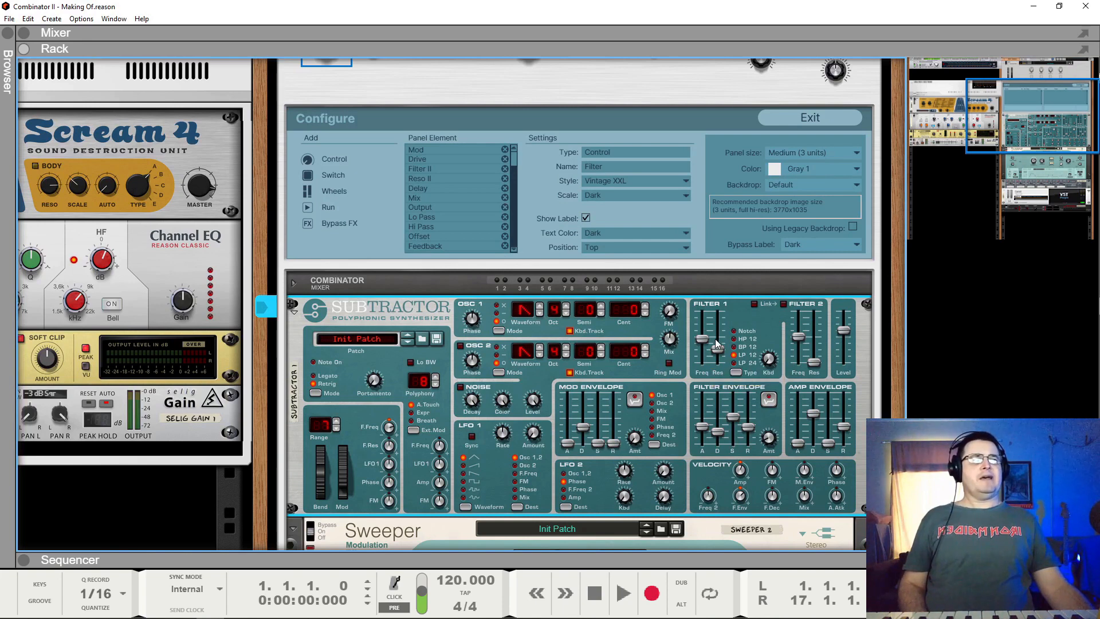
{"action": "right_click", "coordinate": [700, 342]}
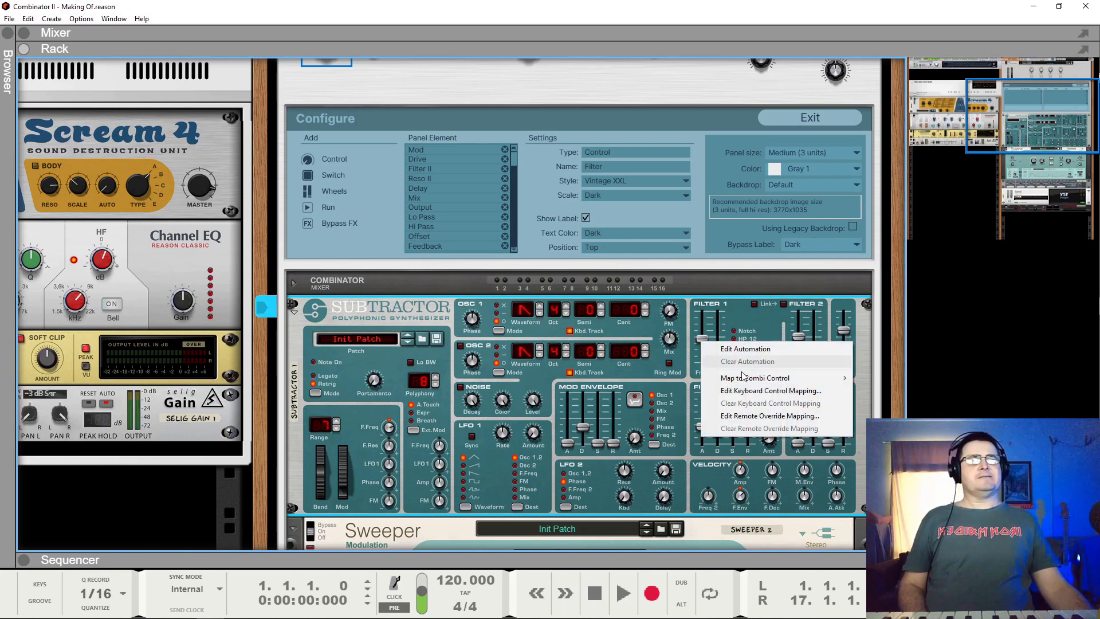
{"action": "mouse_move", "coordinate": [747, 381]}
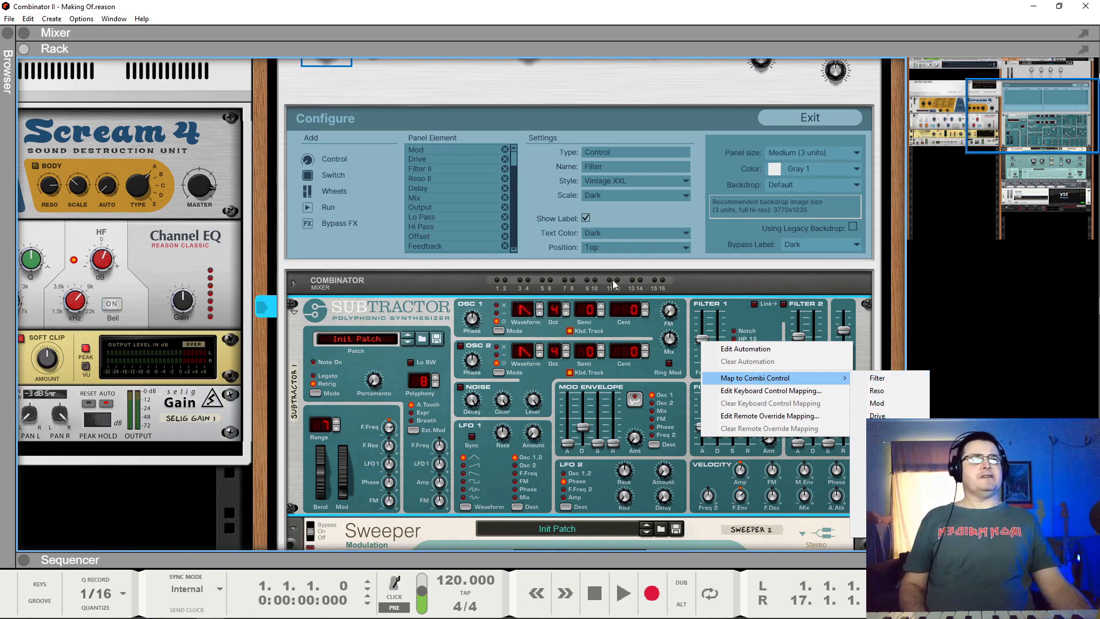
Reorder the panel elements after Delay as Offset, Feedback, Lo Pass, Hi Pass, Mix and Output.
{"action": "left_click", "coordinate": [514, 157]}
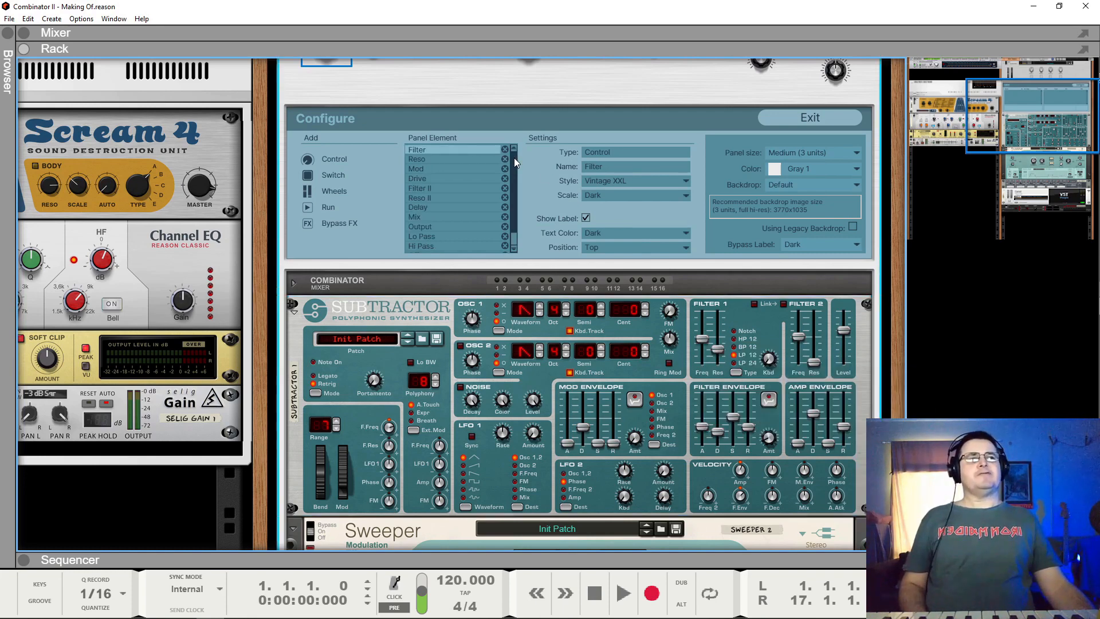
{"action": "left_click", "coordinate": [514, 237]}
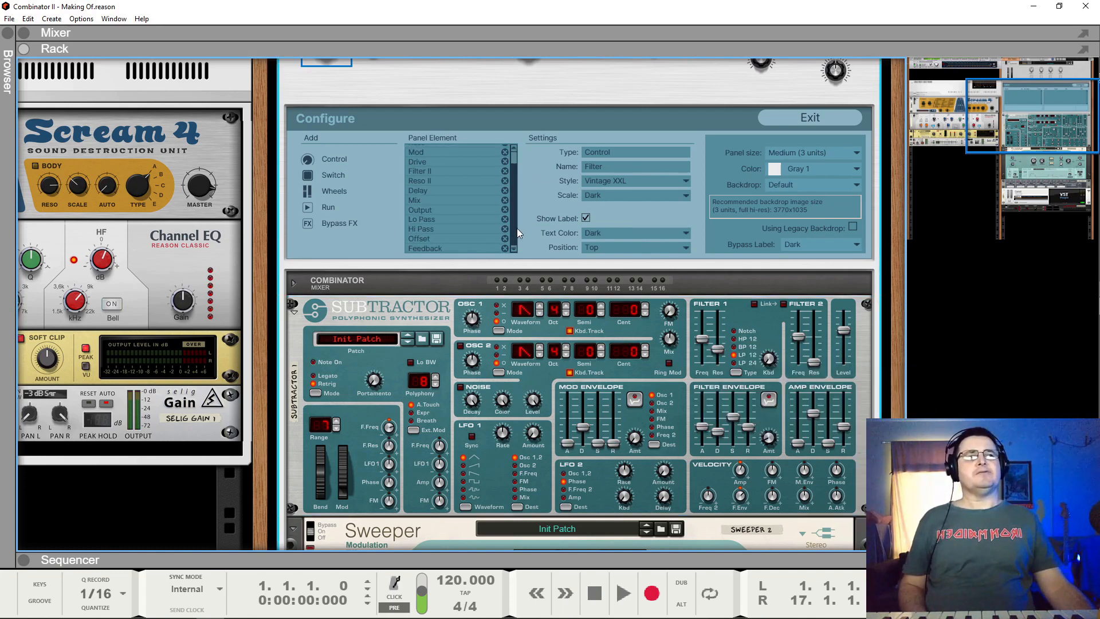
{"action": "left_click", "coordinate": [514, 158]}
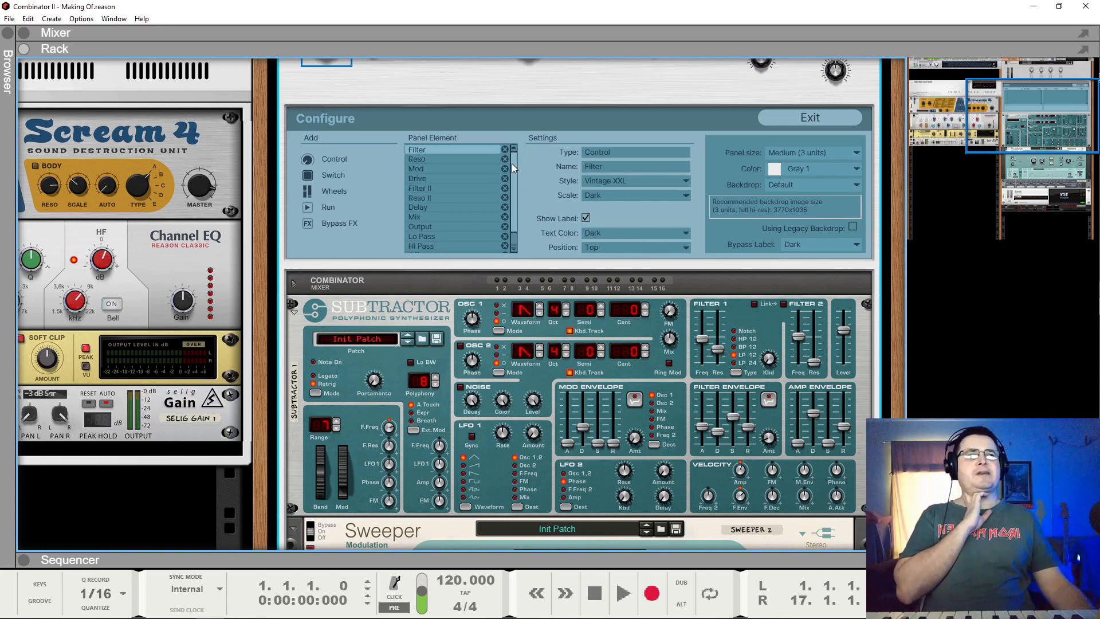
{"action": "left_click", "coordinate": [417, 216]}
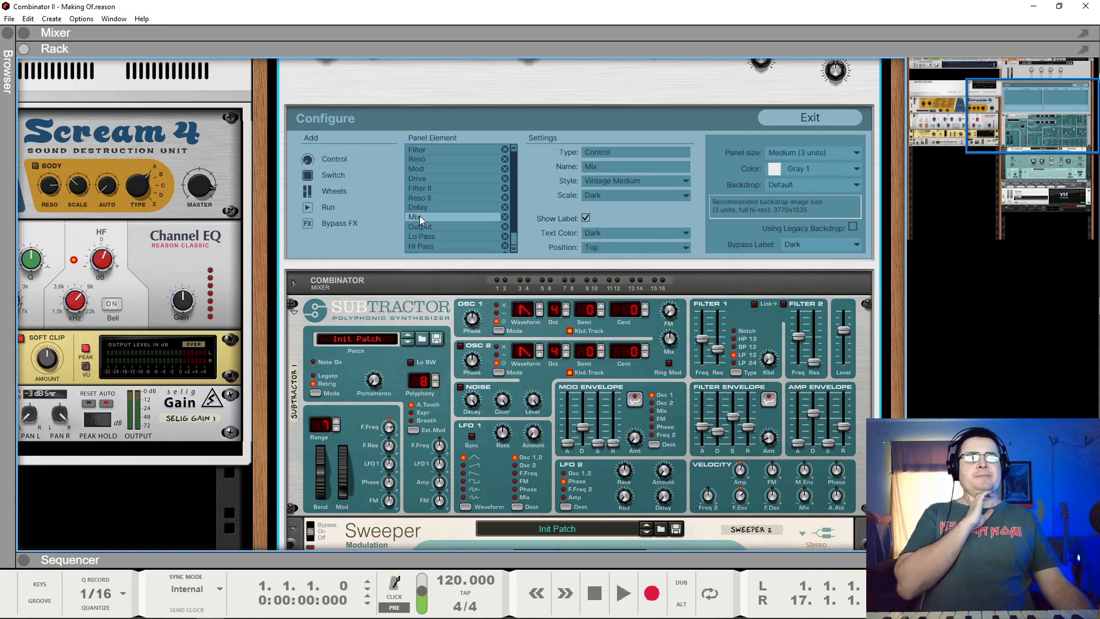
{"action": "scroll", "coordinate": [425, 247], "scroll_direction": "down", "scroll_amount": 2}
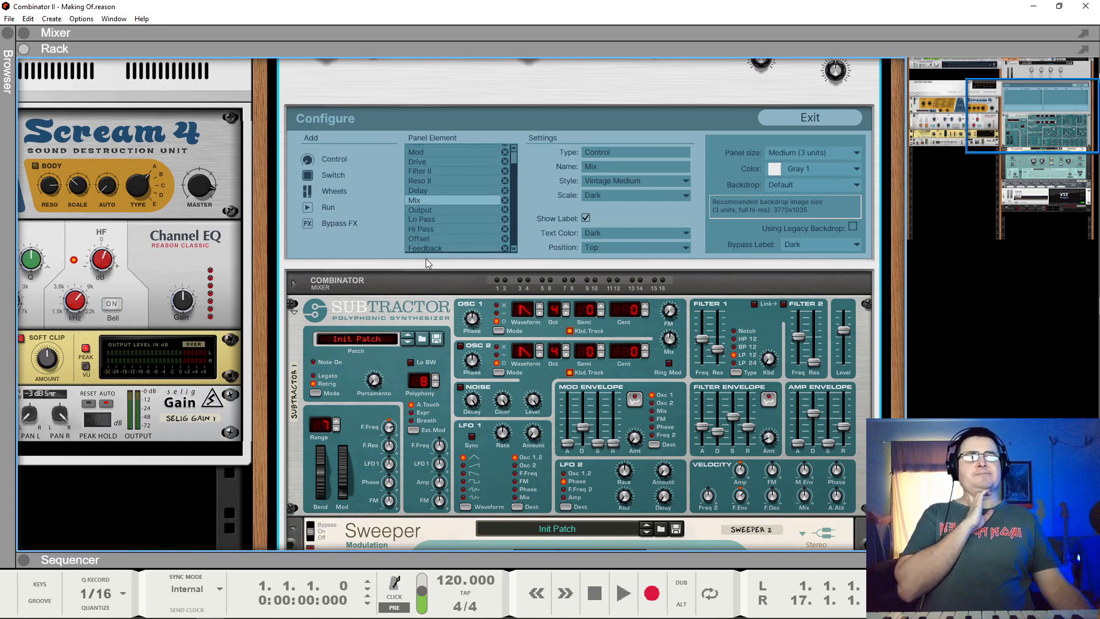
{"action": "left_click_drag", "start_coordinate": [425, 259], "coordinate": [429, 249]}
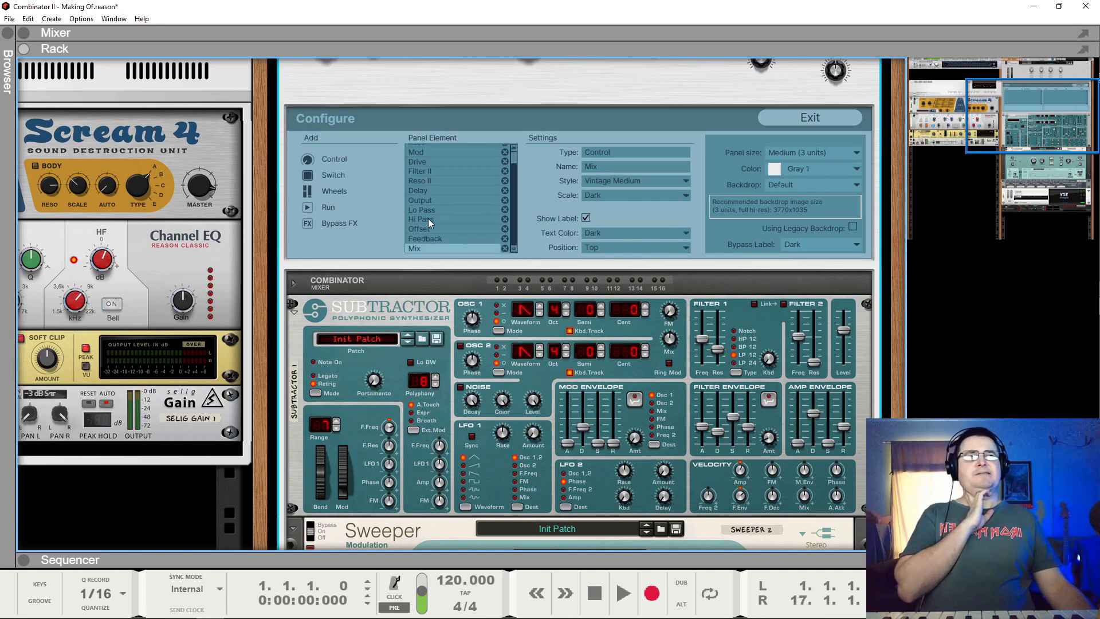
{"action": "mouse_move", "coordinate": [425, 200]}
{"action": "left_mouse_down"}
{"action": "mouse_move", "coordinate": [425, 254]}
{"action": "mouse_move", "coordinate": [444, 202]}
{"action": "mouse_move", "coordinate": [420, 228]}
{"action": "mouse_move", "coordinate": [431, 198]}
{"action": "left_mouse_up"}
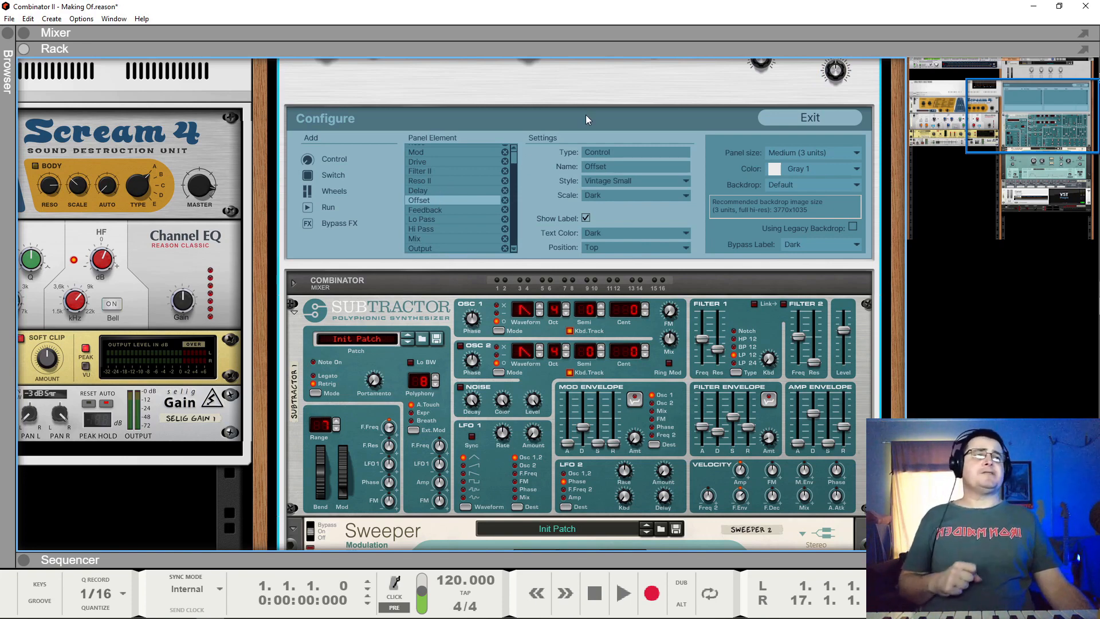
Map the Subtractor's Filter 1 frequency slider to the Combinator's Filter control.
{"action": "right_click", "coordinate": [702, 338]}
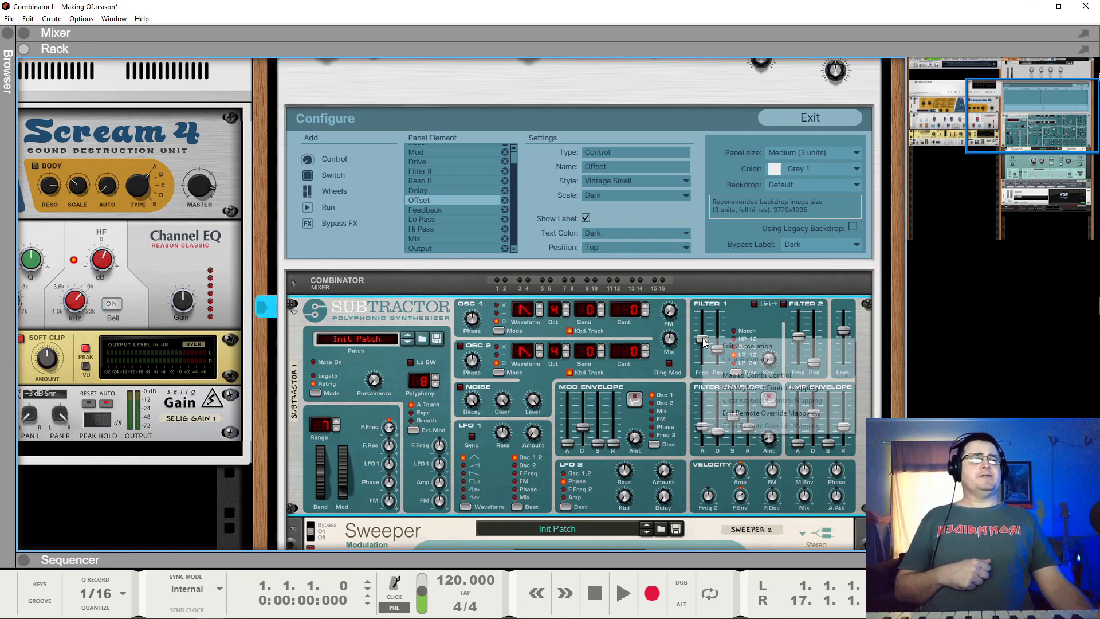
{"action": "mouse_move", "coordinate": [825, 375]}
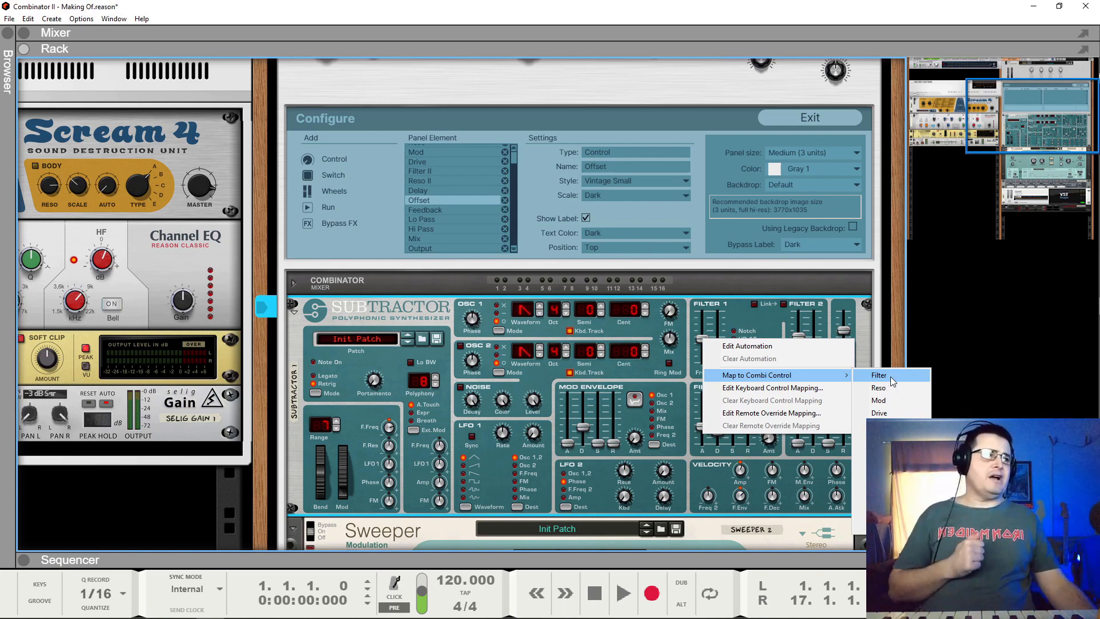
{"action": "left_click", "coordinate": [891, 379]}
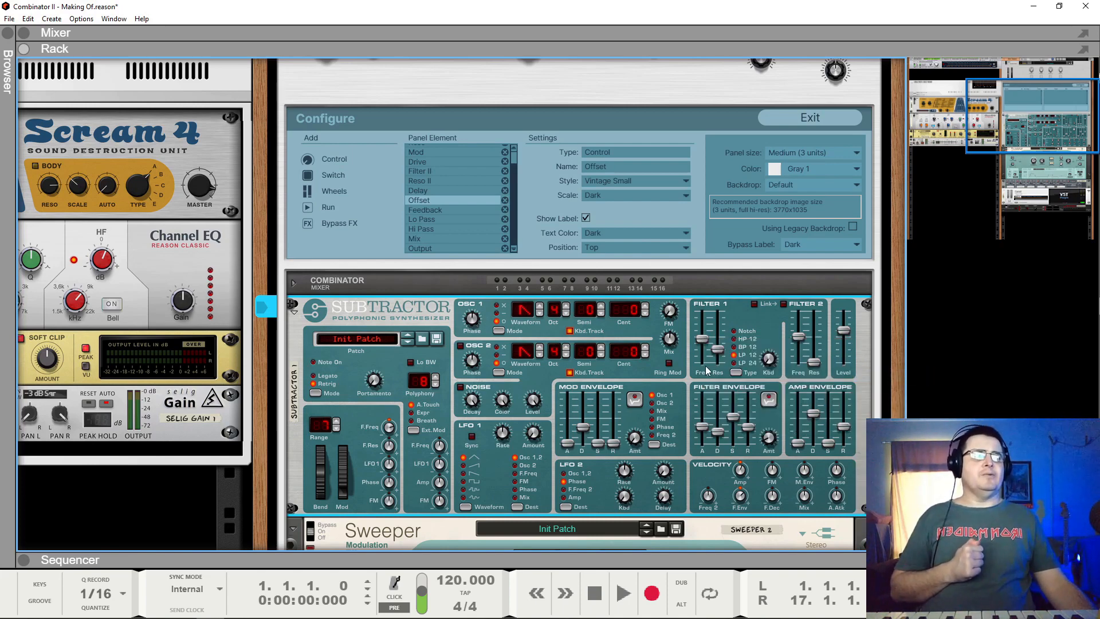
Nudge the Filter knob slightly away from the Reso knob on the Combinator panel and deselect it.
{"action": "scroll", "coordinate": [709, 366], "scroll_direction": "up", "scroll_amount": 5}
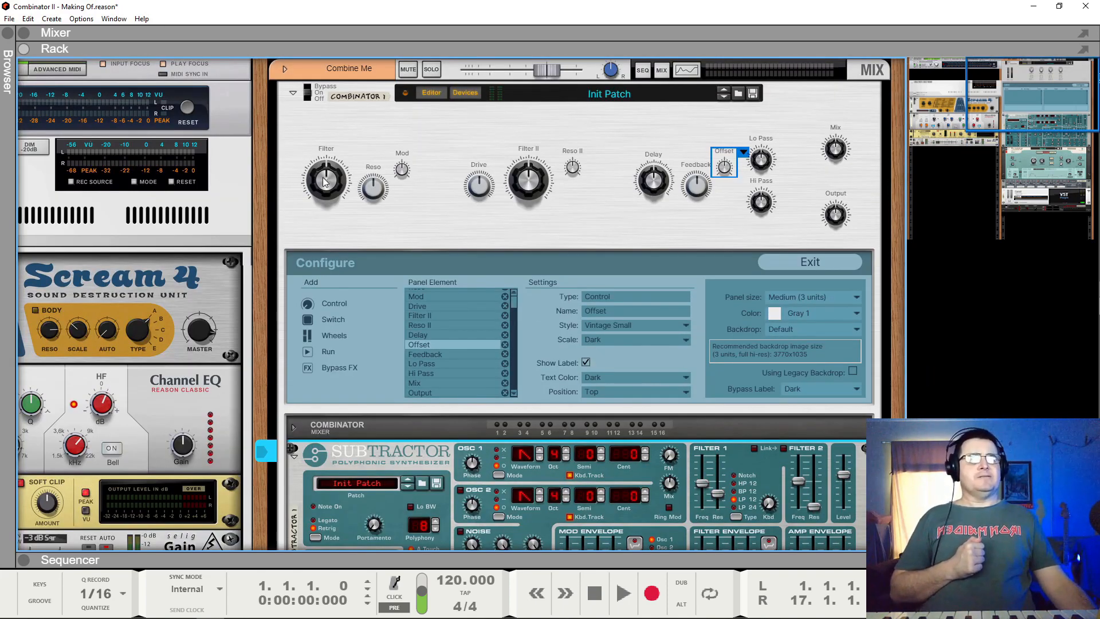
{"action": "mouse_move", "coordinate": [326, 182]}
{"action": "left_mouse_down"}
{"action": "mouse_move", "coordinate": [327, 202]}
{"action": "mouse_move", "coordinate": [322, 184]}
{"action": "left_mouse_up"}
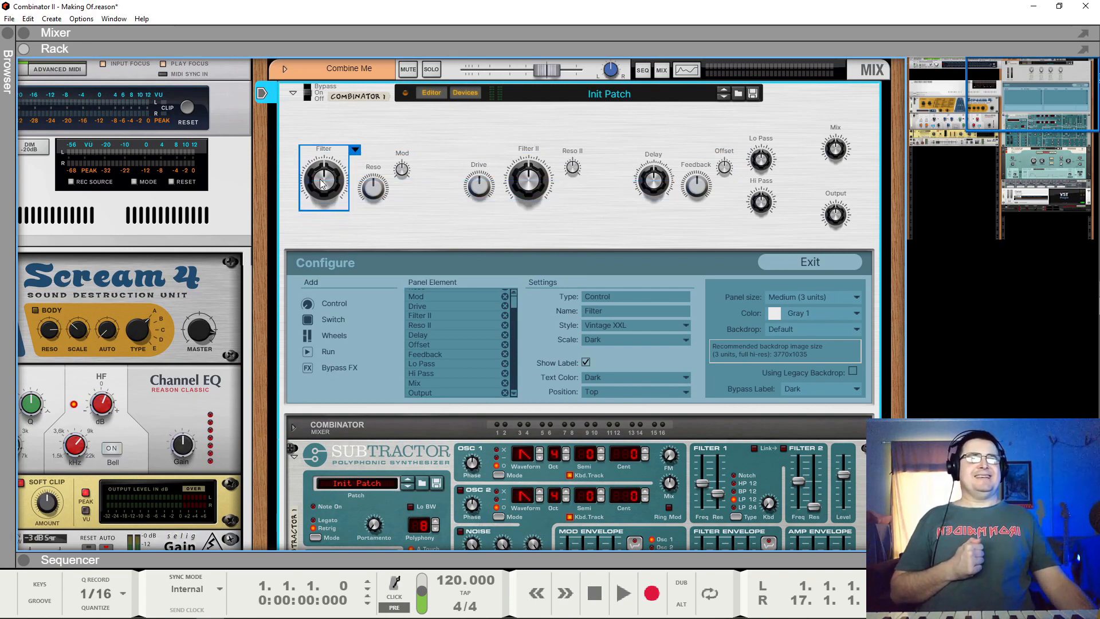
{"action": "left_click", "coordinate": [429, 232]}
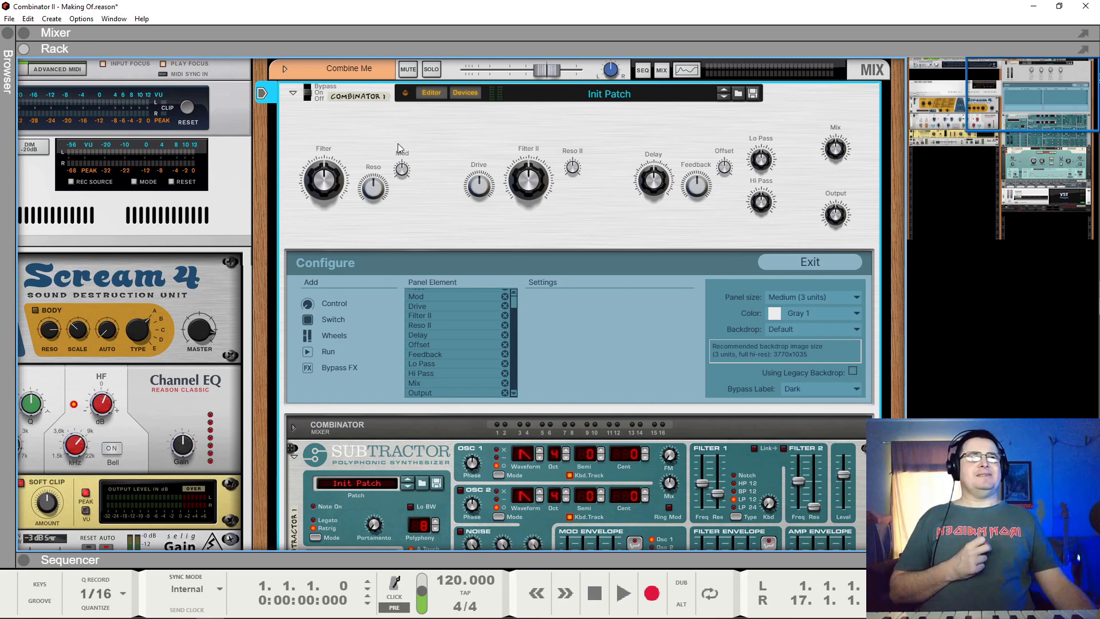
Close the Combinator's editor and turn the Filter knob down to 36 to test its mapping.
{"action": "left_click", "coordinate": [430, 92]}
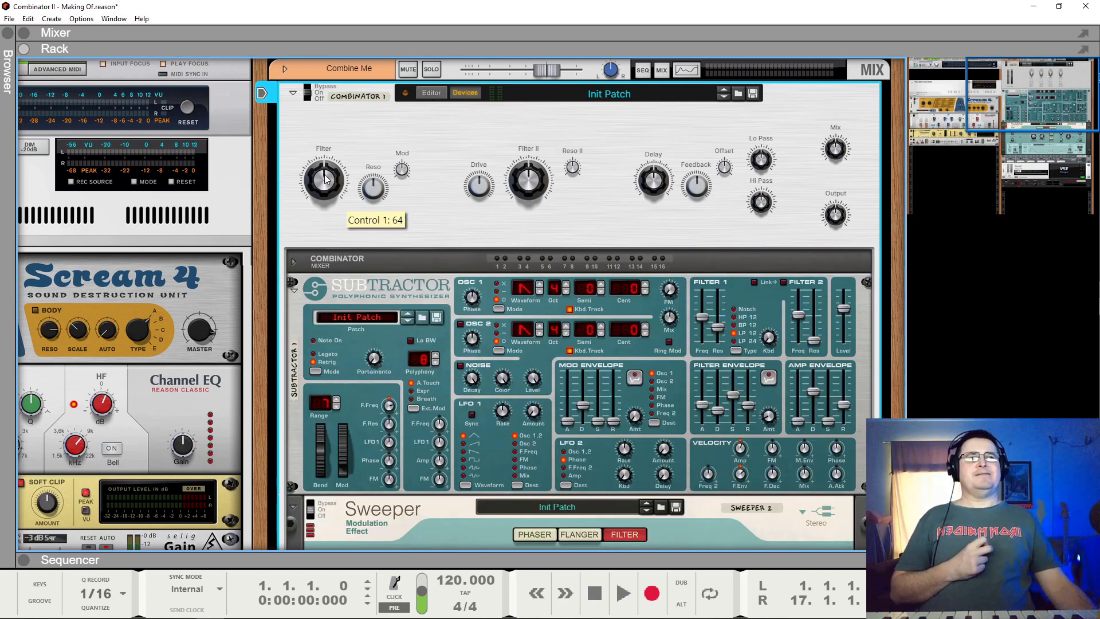
{"action": "left_click_drag", "start_coordinate": [324, 191], "coordinate": [345, 209]}
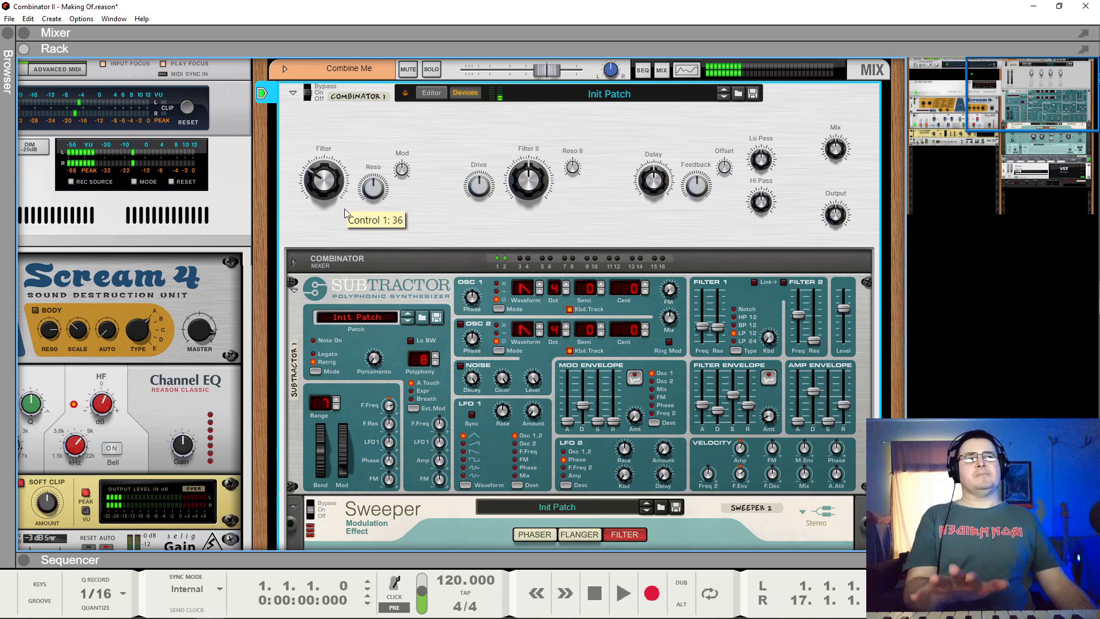
{"action": "mouse_move", "coordinate": [706, 314]}
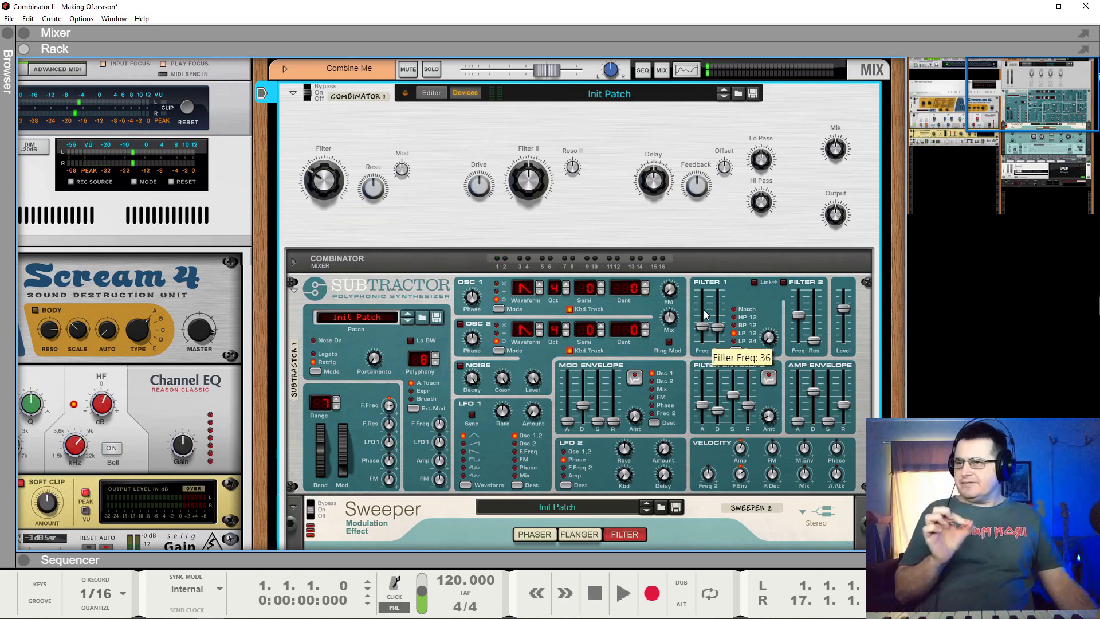
Map the Subtractor's Filter 1 resonance slider to the Reso control, and try out the Reso and Filter knobs.
{"action": "right_click", "coordinate": [721, 333]}
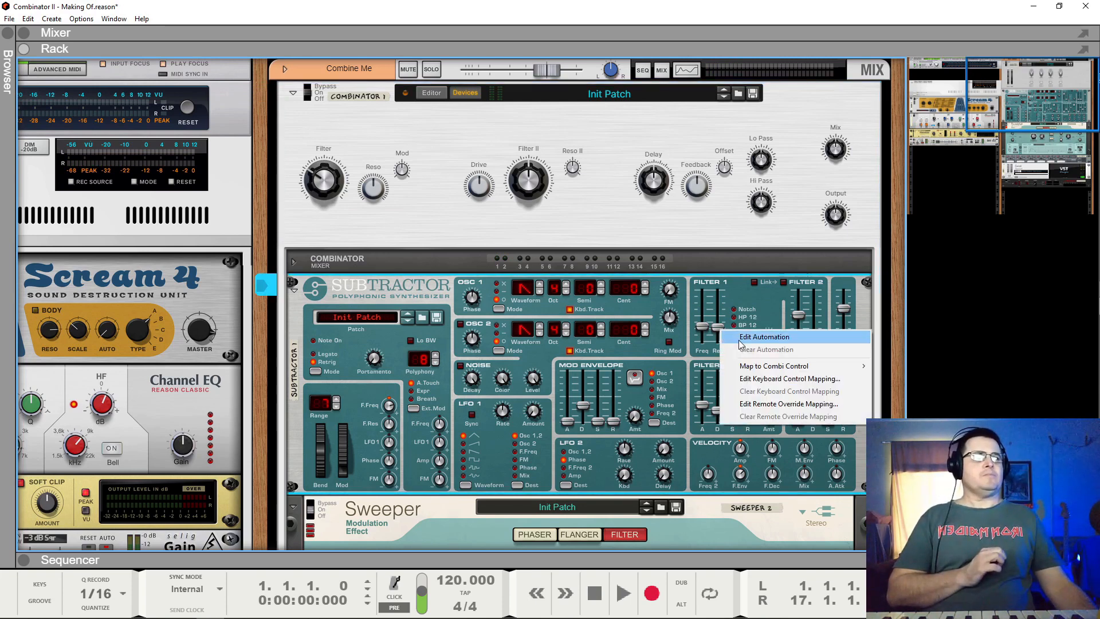
{"action": "mouse_move", "coordinate": [777, 373]}
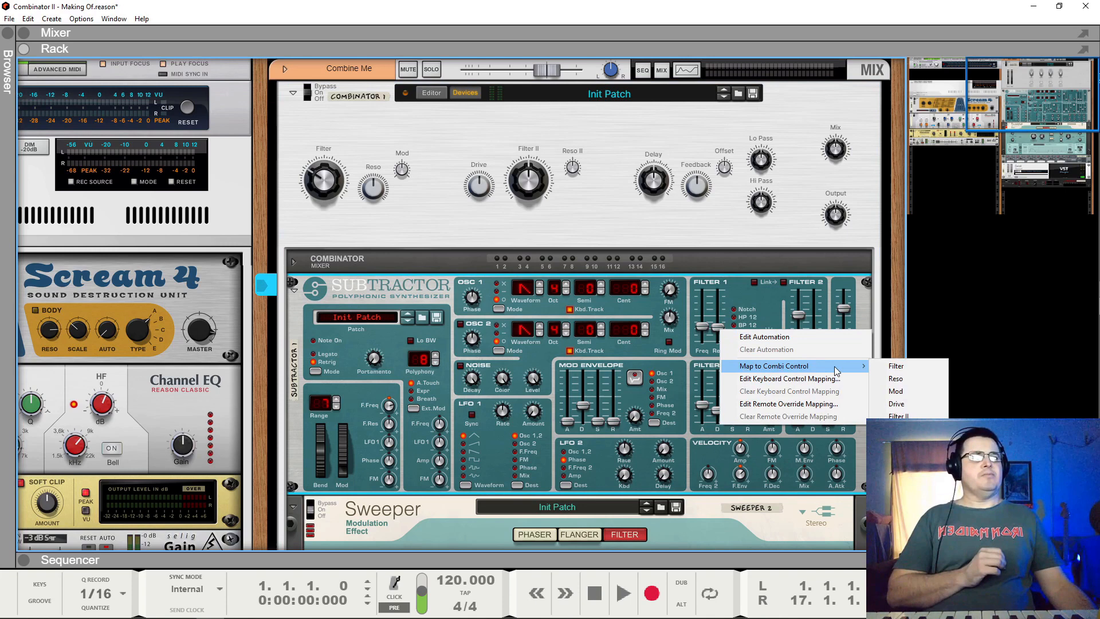
{"action": "left_click", "coordinate": [897, 378]}
{"action": "left_click_drag", "start_coordinate": [374, 195], "coordinate": [359, 220]}
{"action": "left_click_drag", "start_coordinate": [324, 184], "coordinate": [331, 178]}
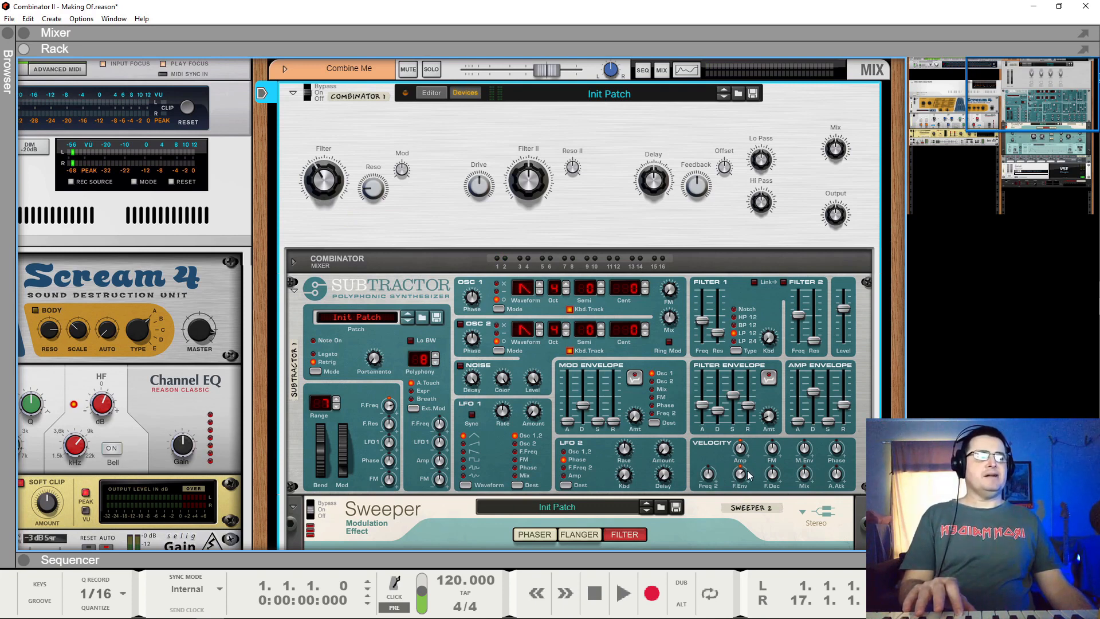
Map the Subtractor's Filter Envelope amount knob to the Mod control and turn the Mod knob down to test it.
{"action": "right_click", "coordinate": [769, 418]}
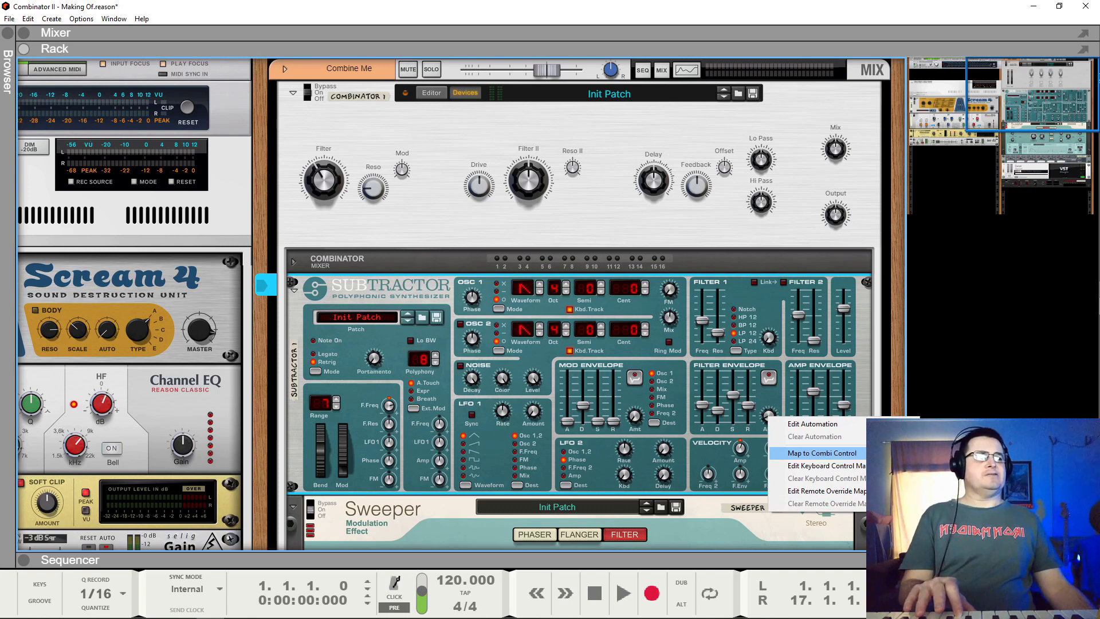
{"action": "left_click", "coordinate": [822, 452]}
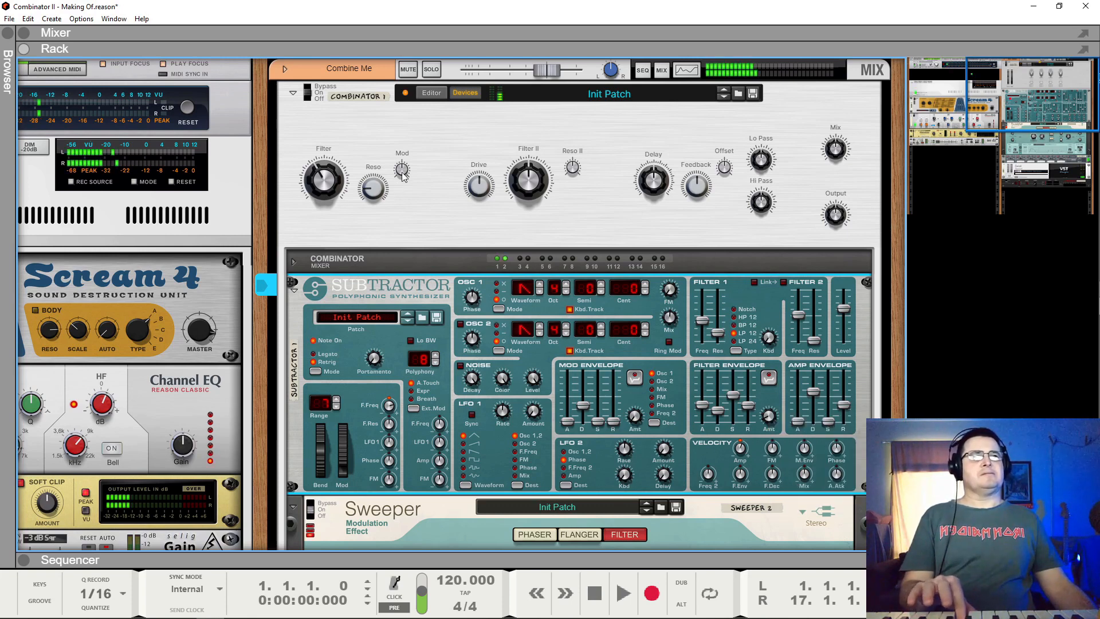
{"action": "left_click_drag", "start_coordinate": [402, 175], "coordinate": [407, 242]}
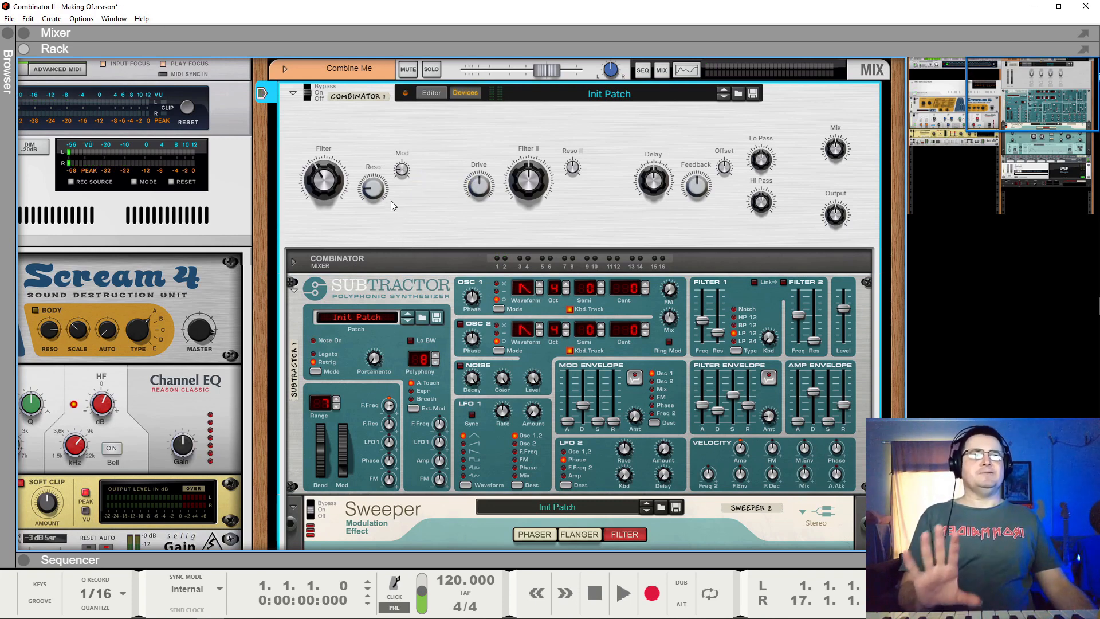
Add a new control below the Mod knob on the Combinator panel and set its style to Vintage Small.
{"action": "left_click", "coordinate": [433, 93]}
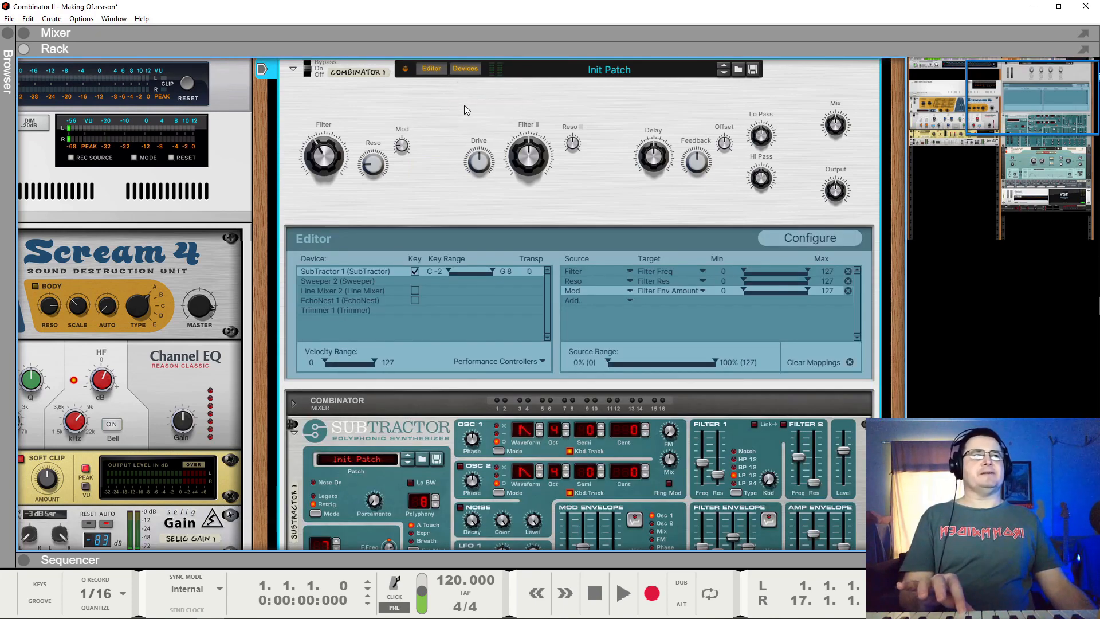
{"action": "left_click", "coordinate": [785, 239]}
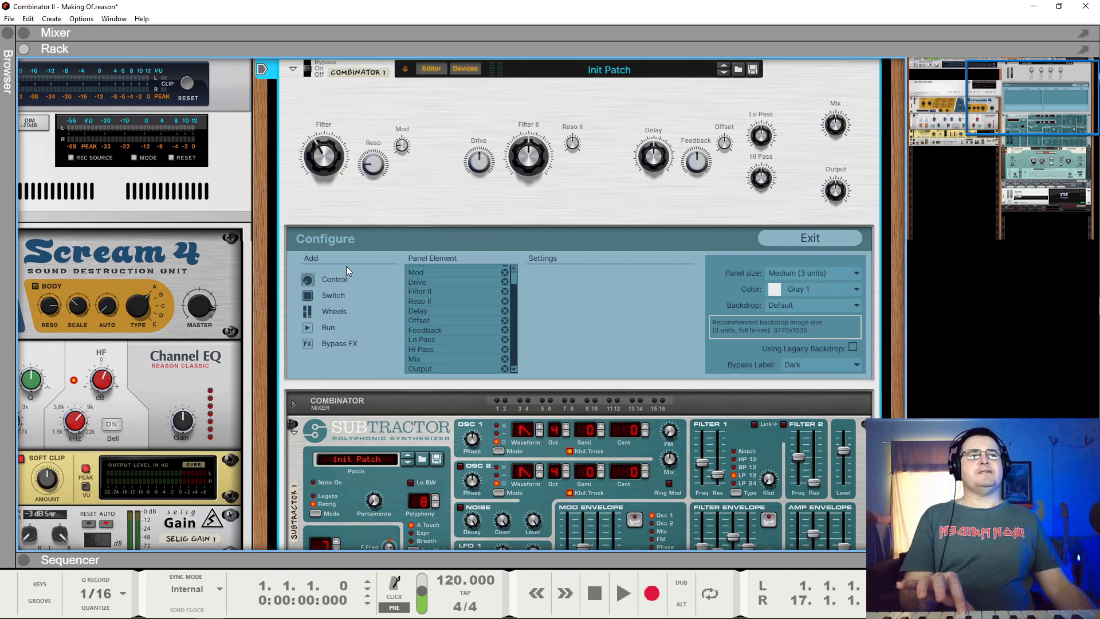
{"action": "left_click", "coordinate": [315, 281]}
{"action": "left_click_drag", "start_coordinate": [308, 109], "coordinate": [400, 181]}
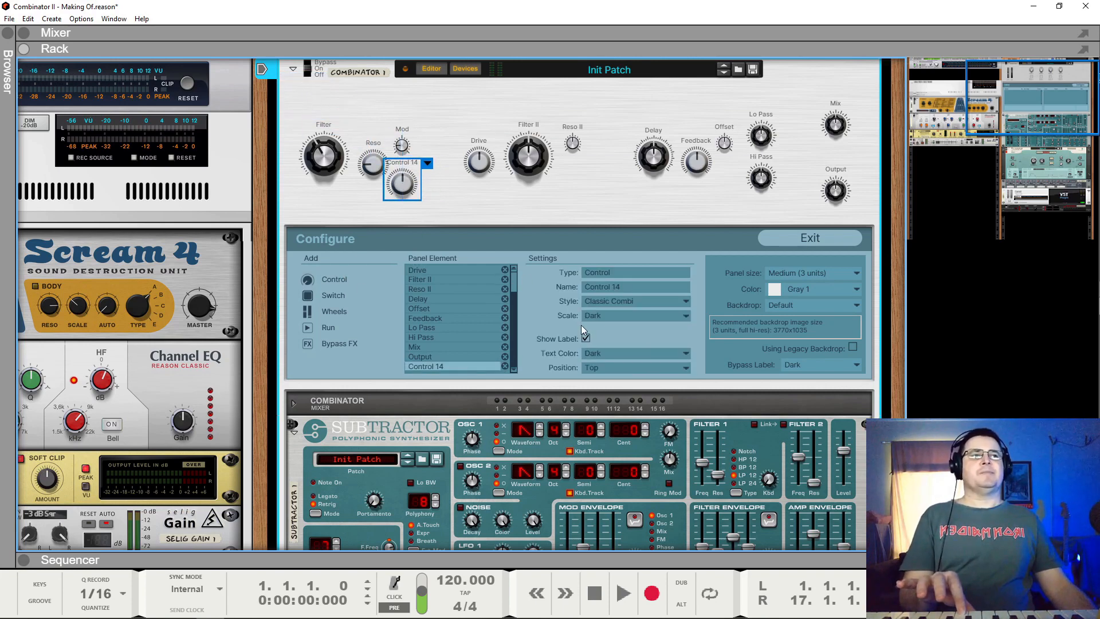
{"action": "left_click", "coordinate": [617, 296]}
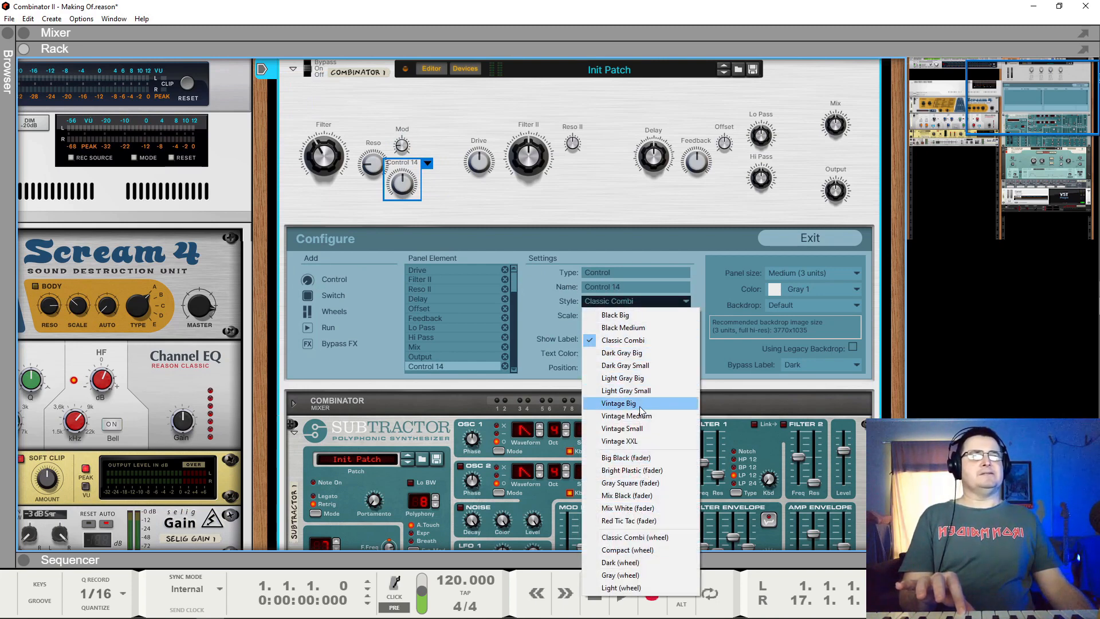
{"action": "left_click", "coordinate": [642, 429]}
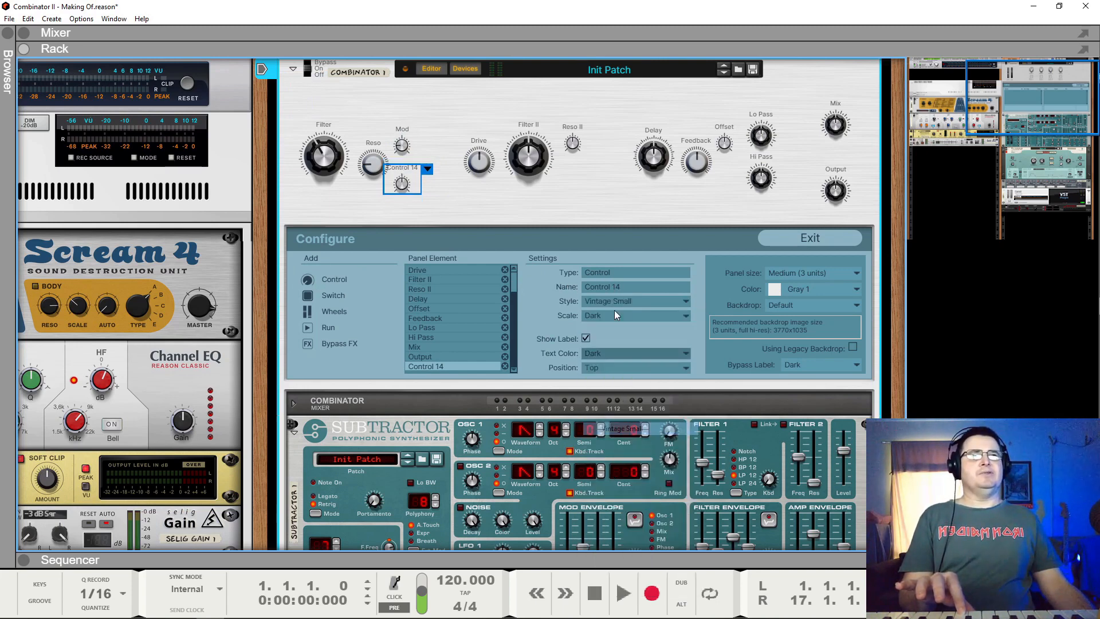
Rename the new control below Mod as Speed and exit the panel configuration.
{"action": "double_click", "coordinate": [407, 167]}
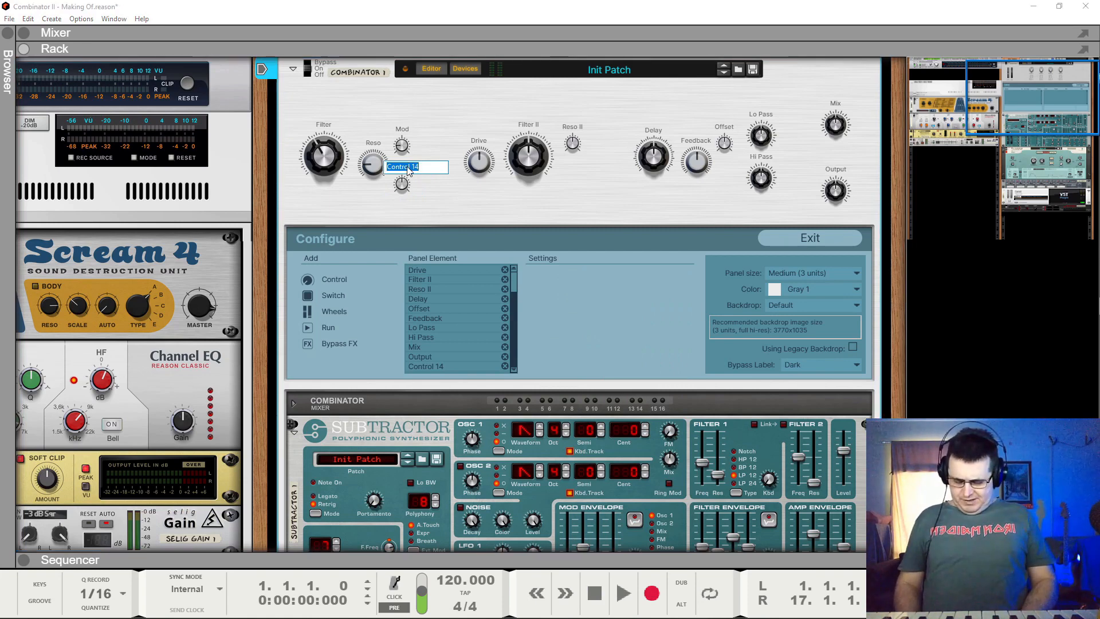
{"action": "type", "text": "Speed"}
{"action": "key", "text": "Return"}
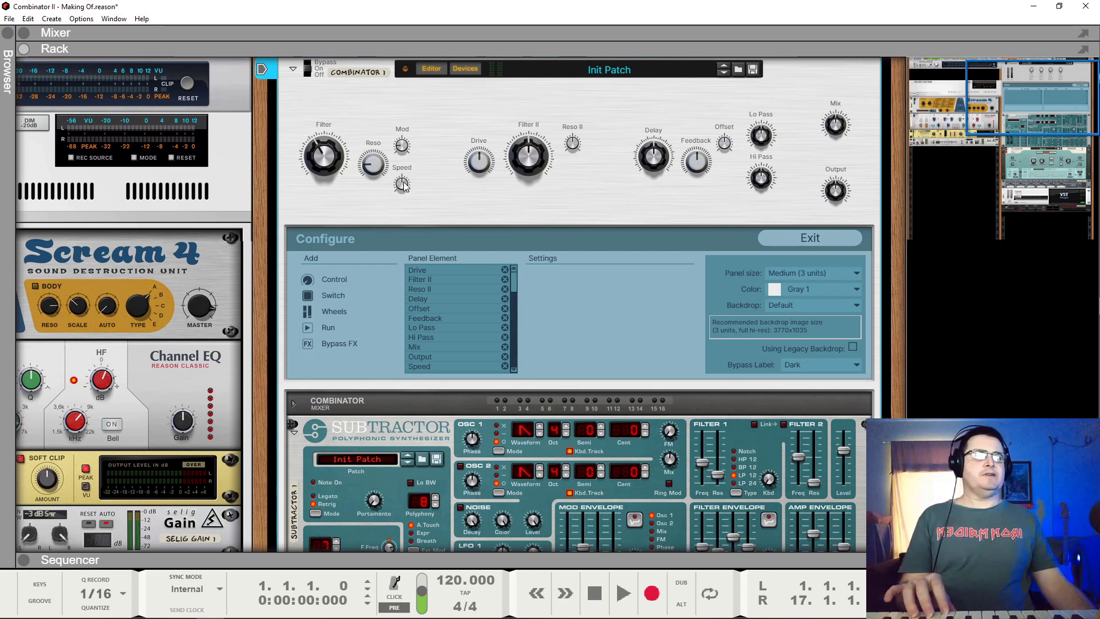
{"action": "left_click", "coordinate": [817, 238]}
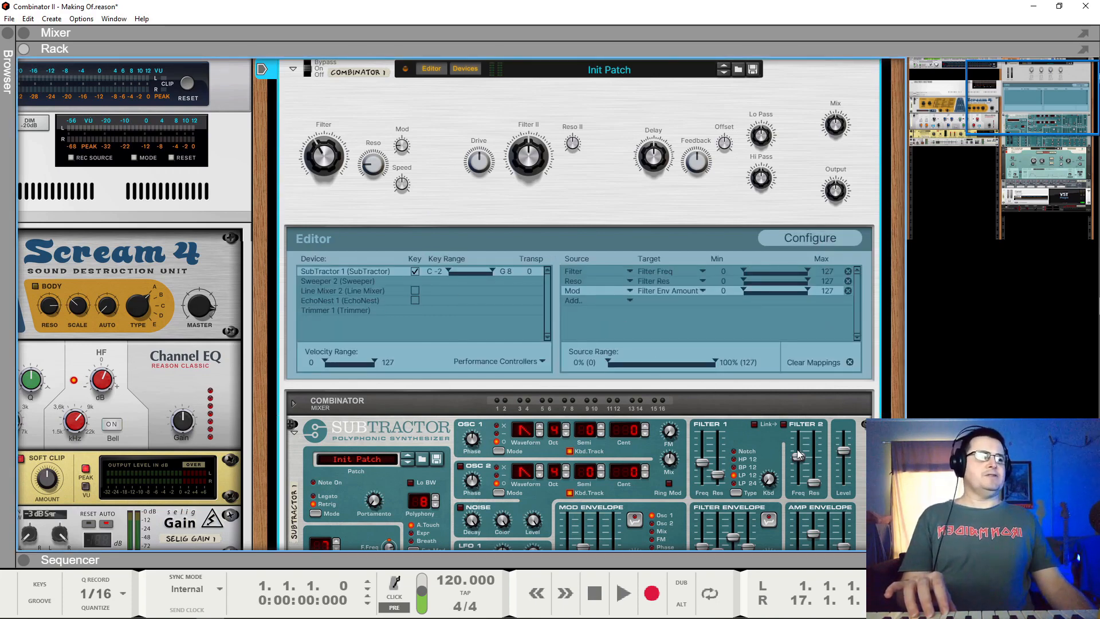
Check which Combi controls are offered for mapping to the Subtractor's Filter Envelope attack slider.
{"action": "scroll", "coordinate": [796, 449], "scroll_direction": "down", "scroll_amount": 2}
{"action": "right_click", "coordinate": [707, 500]}
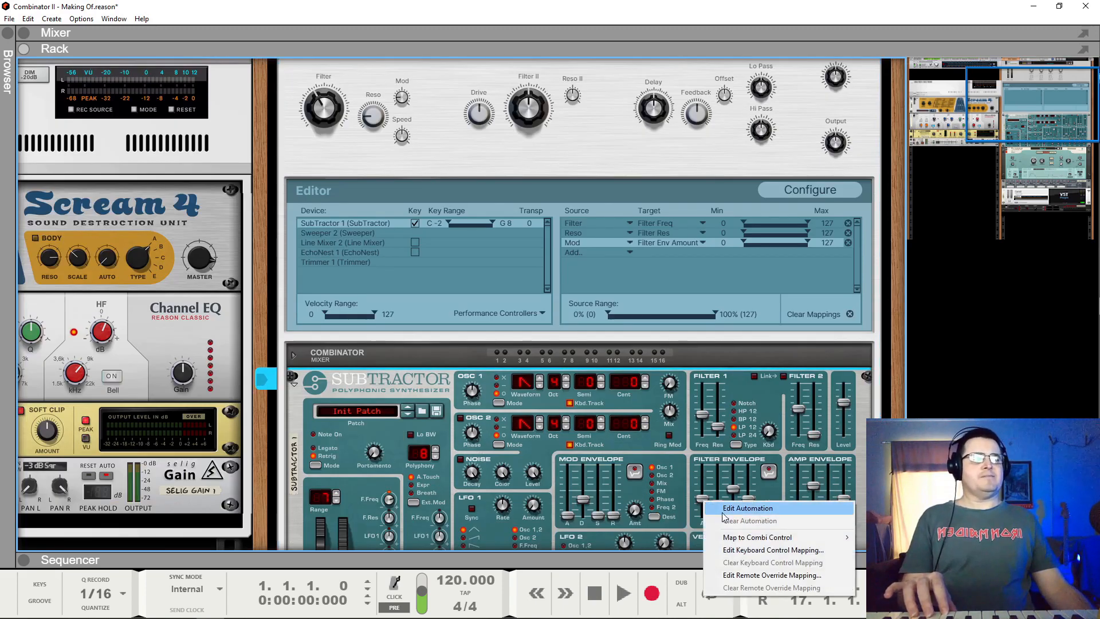
{"action": "mouse_move", "coordinate": [827, 539]}
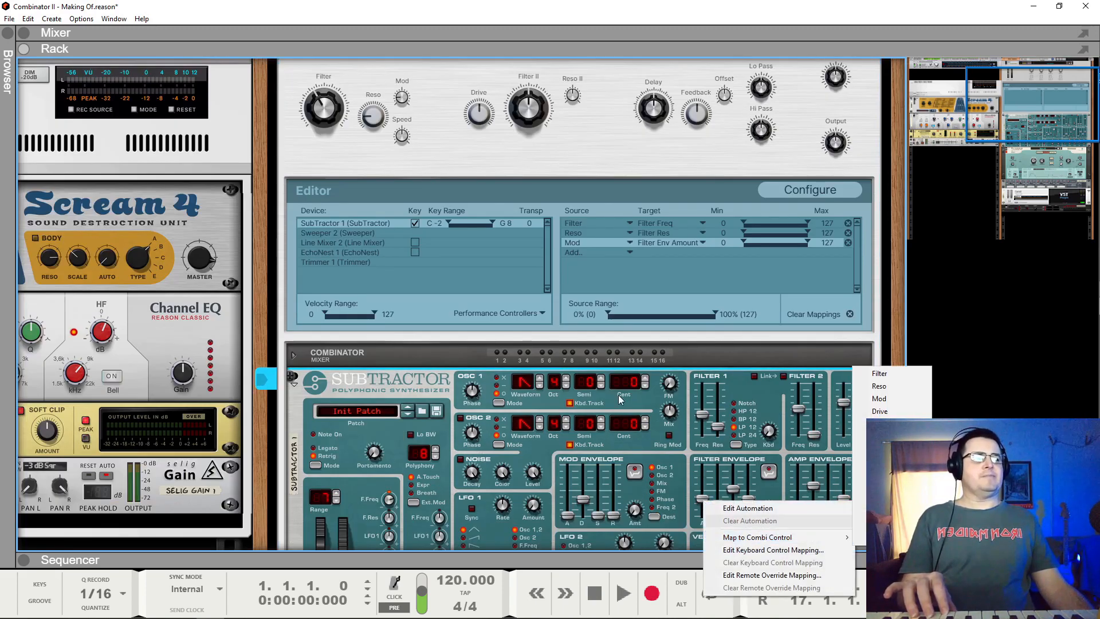
Reorder the panel elements so that Speed comes directly after Mod, and exit the panel configuration.
{"action": "left_click", "coordinate": [821, 189]}
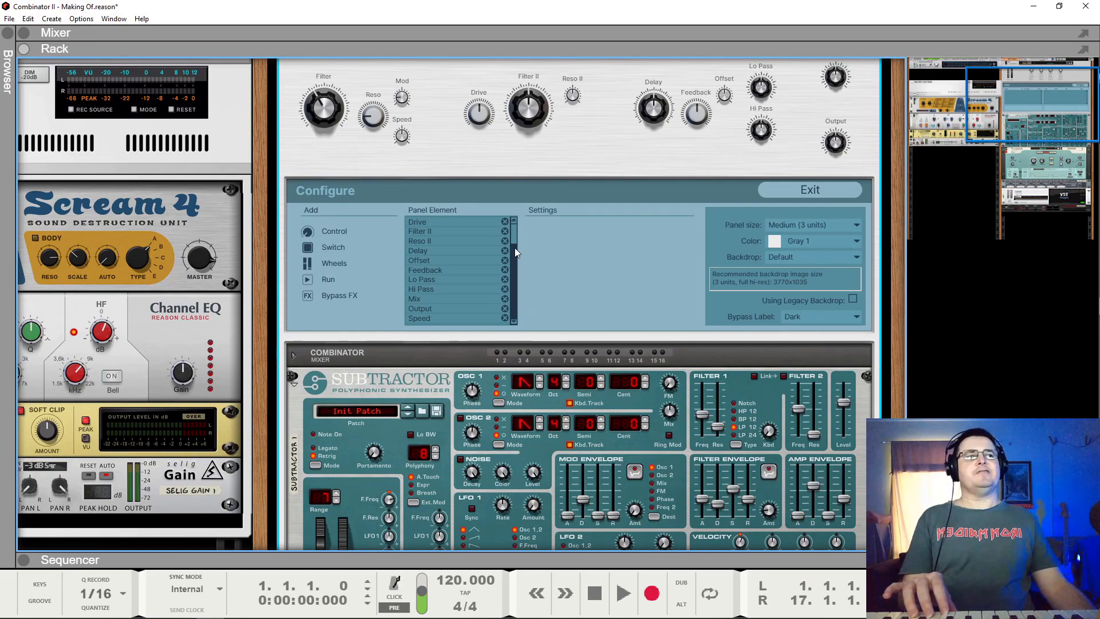
{"action": "scroll", "coordinate": [514, 248], "scroll_direction": "up", "scroll_amount": 2}
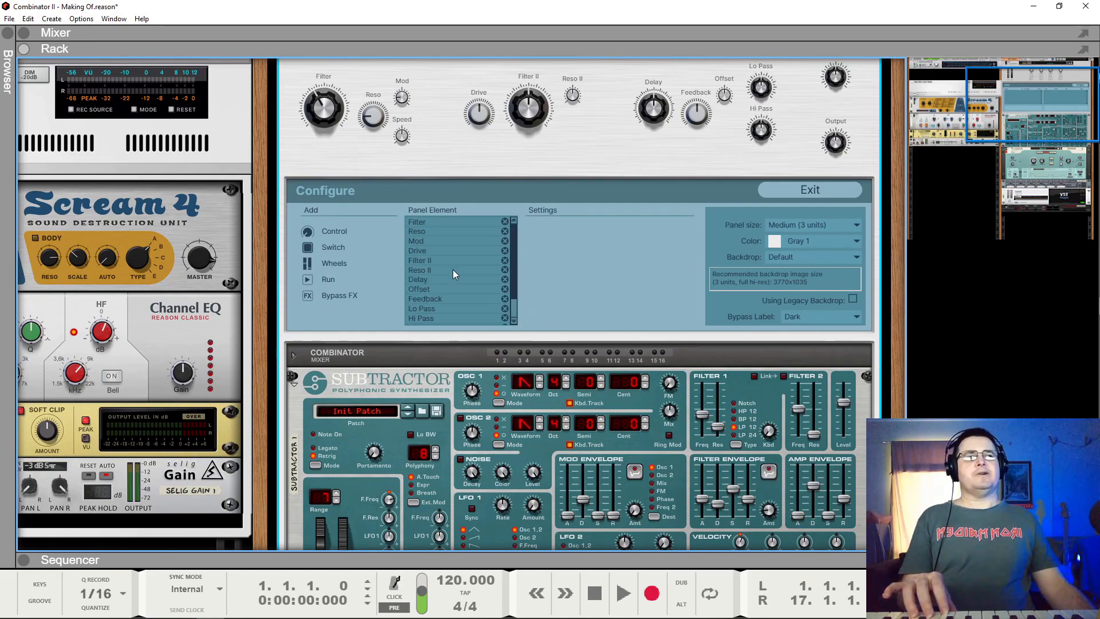
{"action": "scroll", "coordinate": [516, 298], "scroll_direction": "down", "scroll_amount": 2}
{"action": "scroll", "coordinate": [510, 232], "scroll_direction": "up", "scroll_amount": 2}
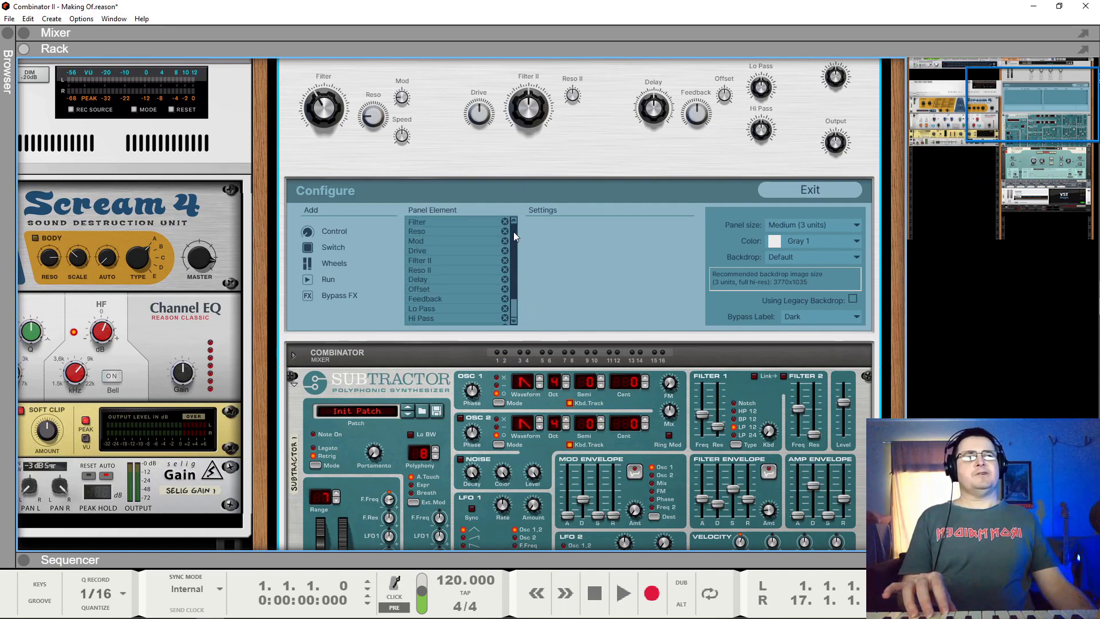
{"action": "left_click", "coordinate": [403, 137]}
{"action": "scroll", "coordinate": [513, 310], "scroll_direction": "down", "scroll_amount": 2}
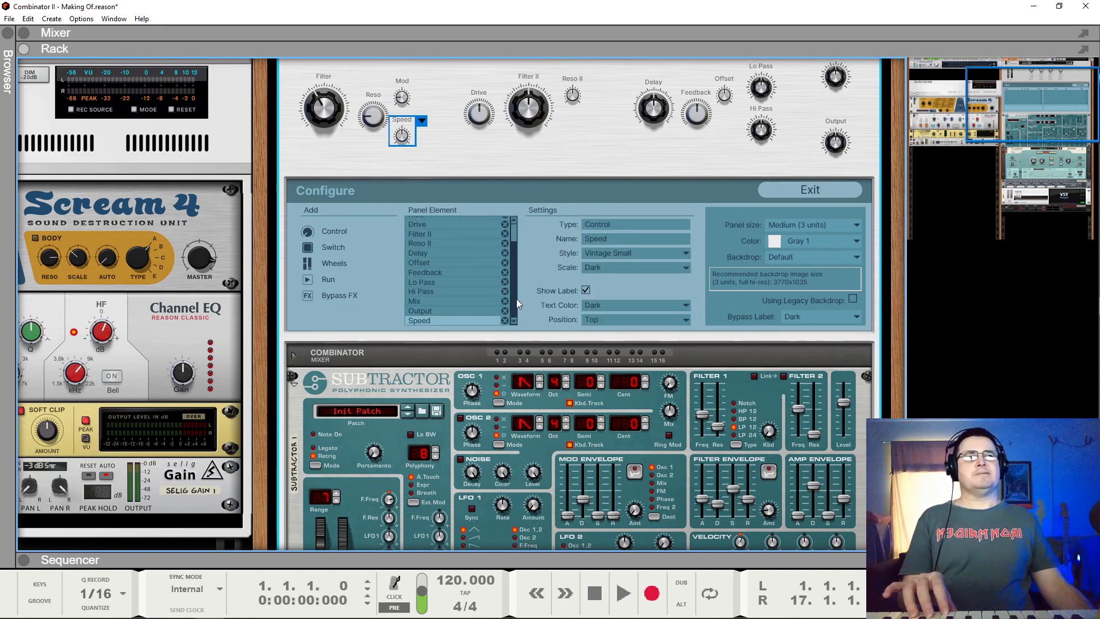
{"action": "left_click_drag", "start_coordinate": [422, 322], "coordinate": [435, 245]}
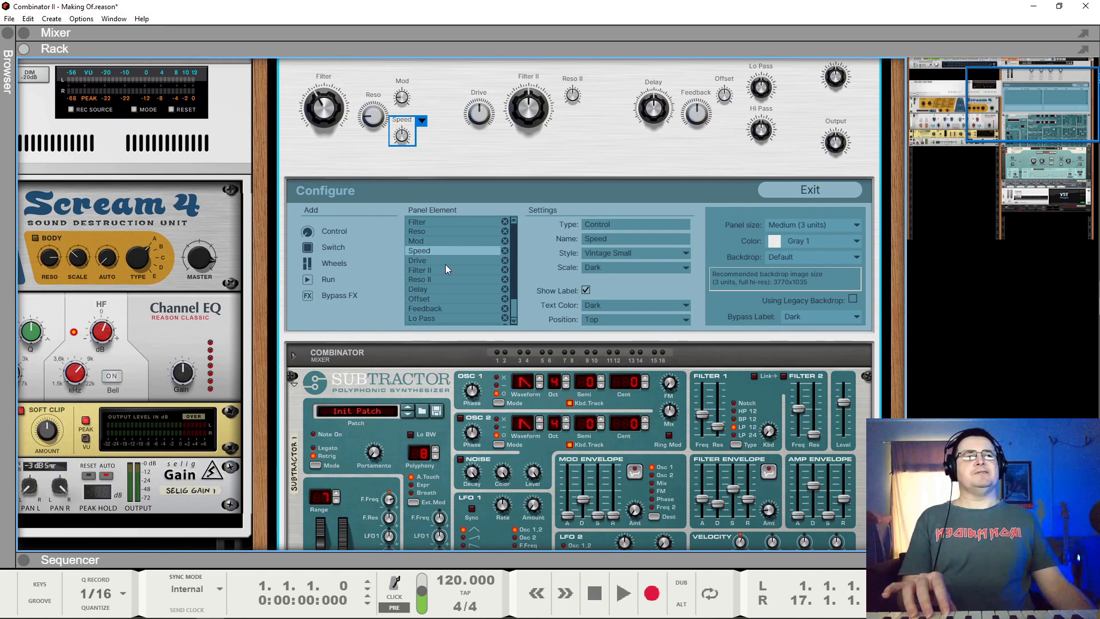
{"action": "left_click", "coordinate": [435, 160]}
{"action": "left_click", "coordinate": [787, 193]}
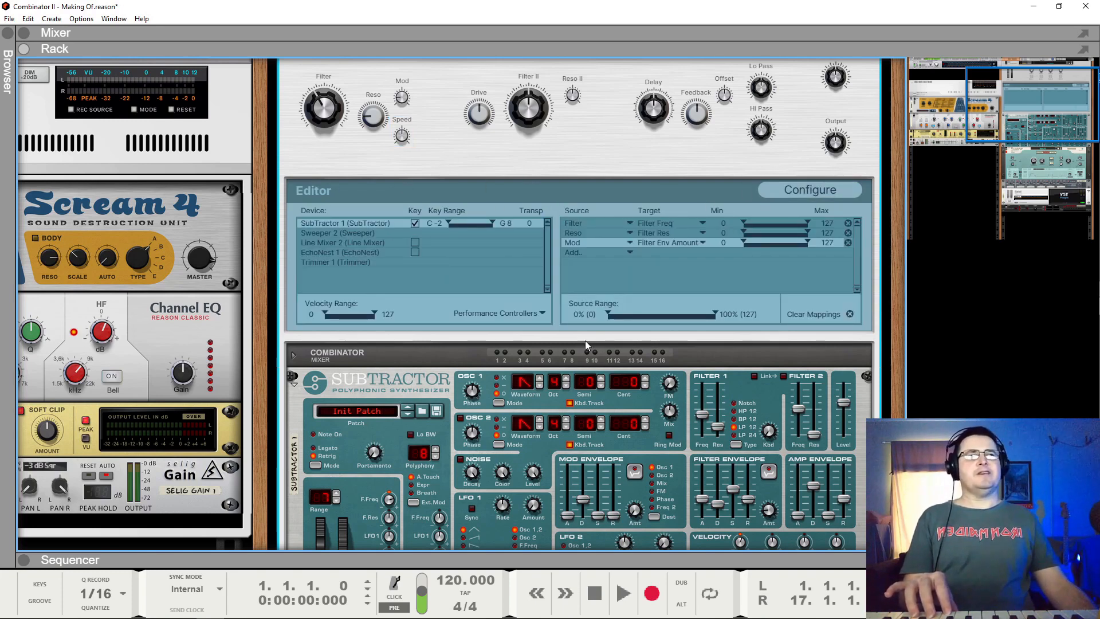
Map the Subtractor's Filter Envelope attack slider to the Combinator's Speed control.
{"action": "right_click", "coordinate": [709, 504]}
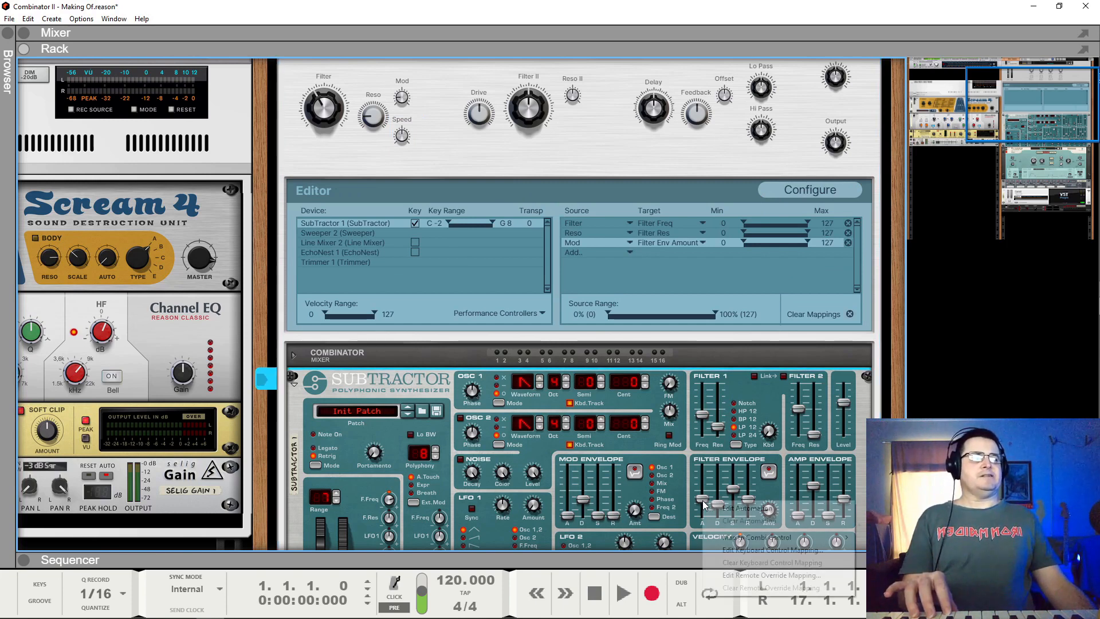
{"action": "mouse_move", "coordinate": [842, 542]}
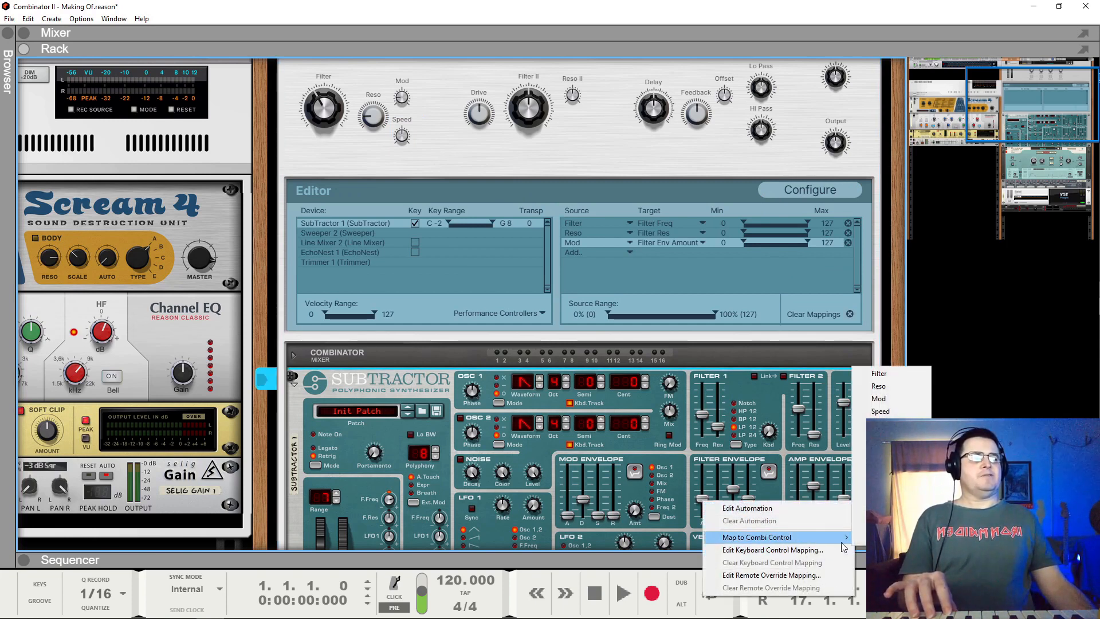
{"action": "left_click", "coordinate": [881, 410]}
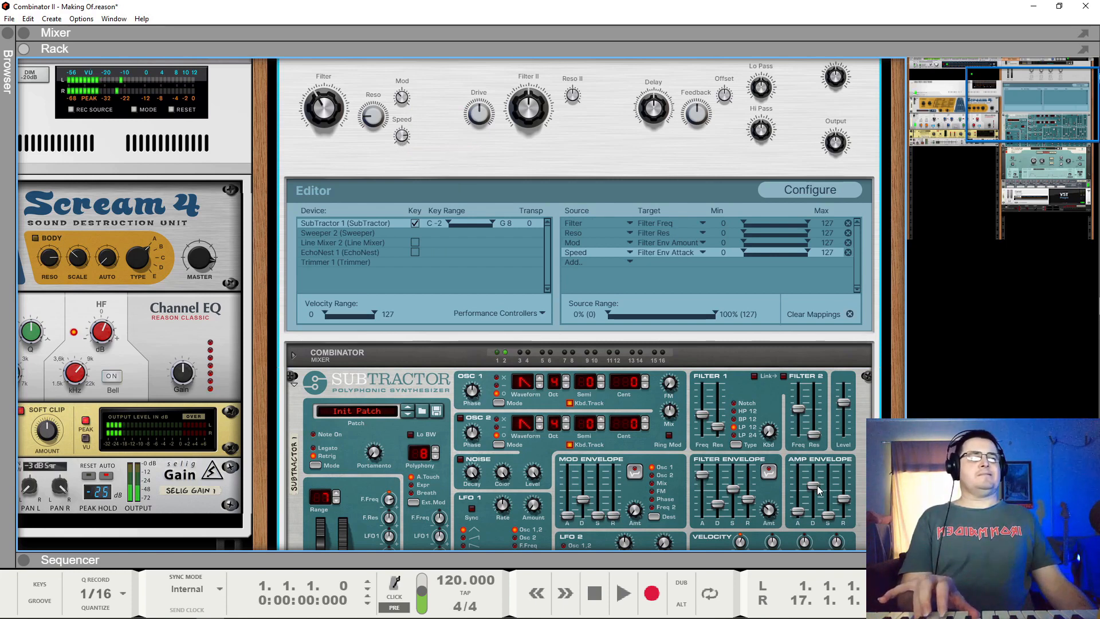
Raise the Subtractor's Amp Envelope decay, turn the Speed knob down and adjust the Mod knob to test the sound.
{"action": "left_click_drag", "start_coordinate": [818, 489], "coordinate": [818, 475]}
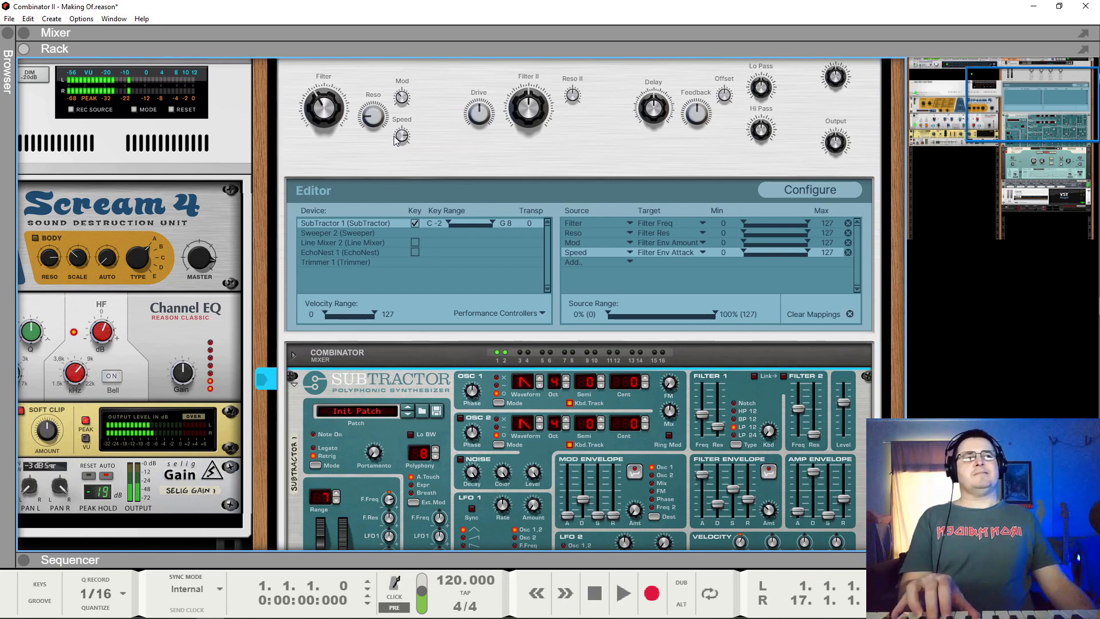
{"action": "left_click_drag", "start_coordinate": [401, 136], "coordinate": [433, 244]}
{"action": "mouse_move", "coordinate": [402, 97]}
{"action": "left_mouse_down"}
{"action": "mouse_move", "coordinate": [405, 118]}
{"action": "mouse_move", "coordinate": [407, 88]}
{"action": "left_mouse_up"}
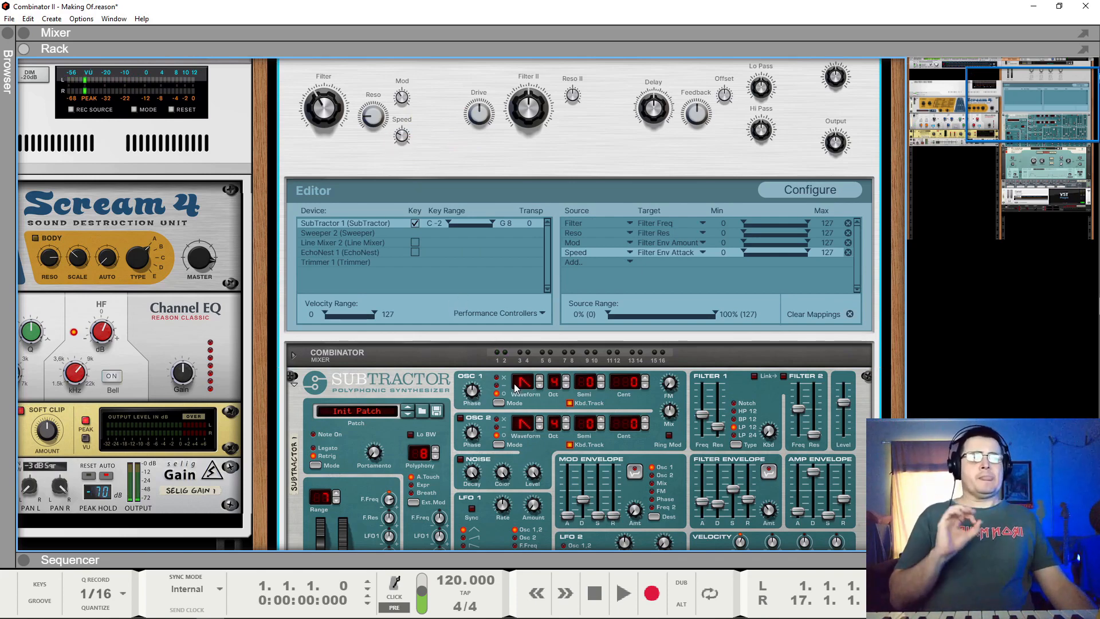
Fold the Subtractor device inside the Combinator and return to the Combinator's panel.
{"action": "scroll", "coordinate": [524, 378], "scroll_direction": "down", "scroll_amount": 3}
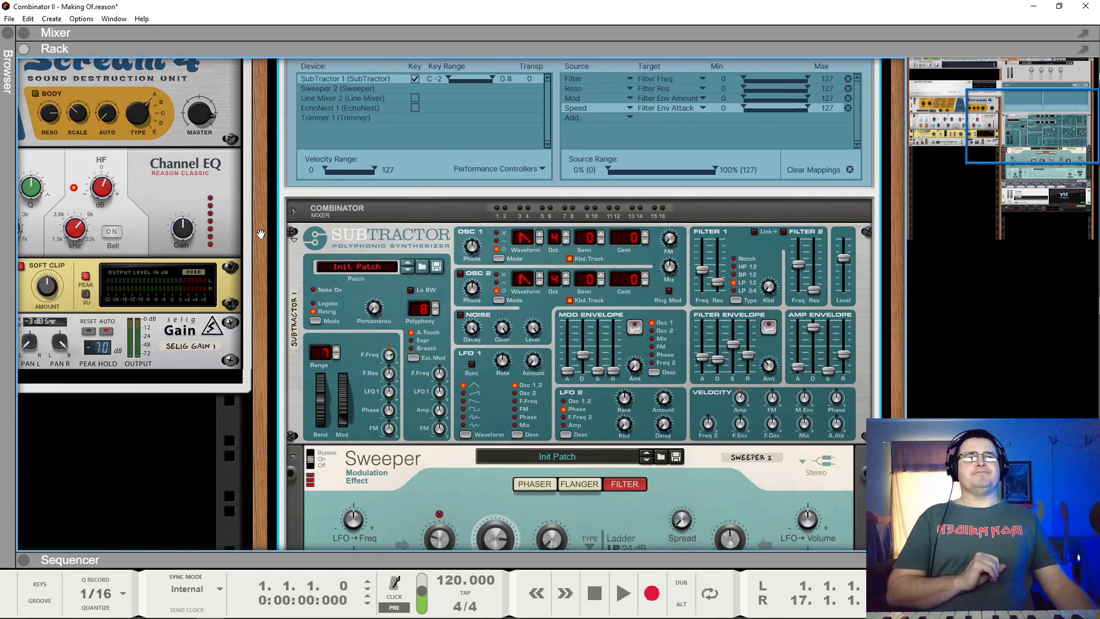
{"action": "left_click", "coordinate": [294, 240]}
{"action": "scroll", "coordinate": [487, 311], "scroll_direction": "up", "scroll_amount": 4}
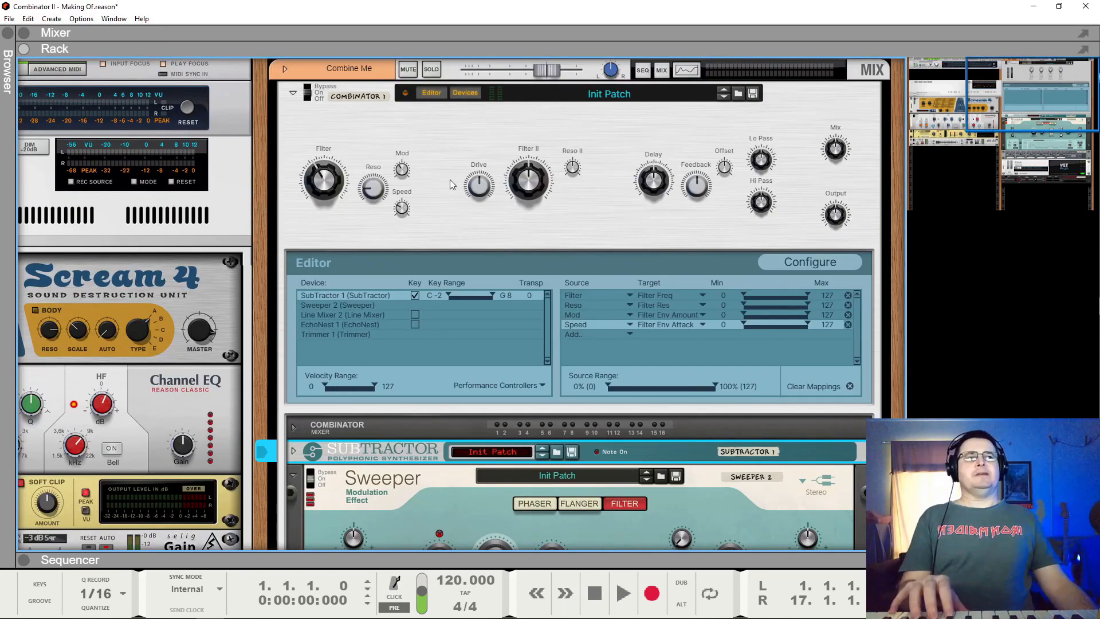
Map the Sweeper's filter Drive knob to the Combinator's Drive control and turn that control to test the mapping.
{"action": "scroll", "coordinate": [490, 194], "scroll_direction": "down", "scroll_amount": 2}
{"action": "right_click", "coordinate": [440, 464]}
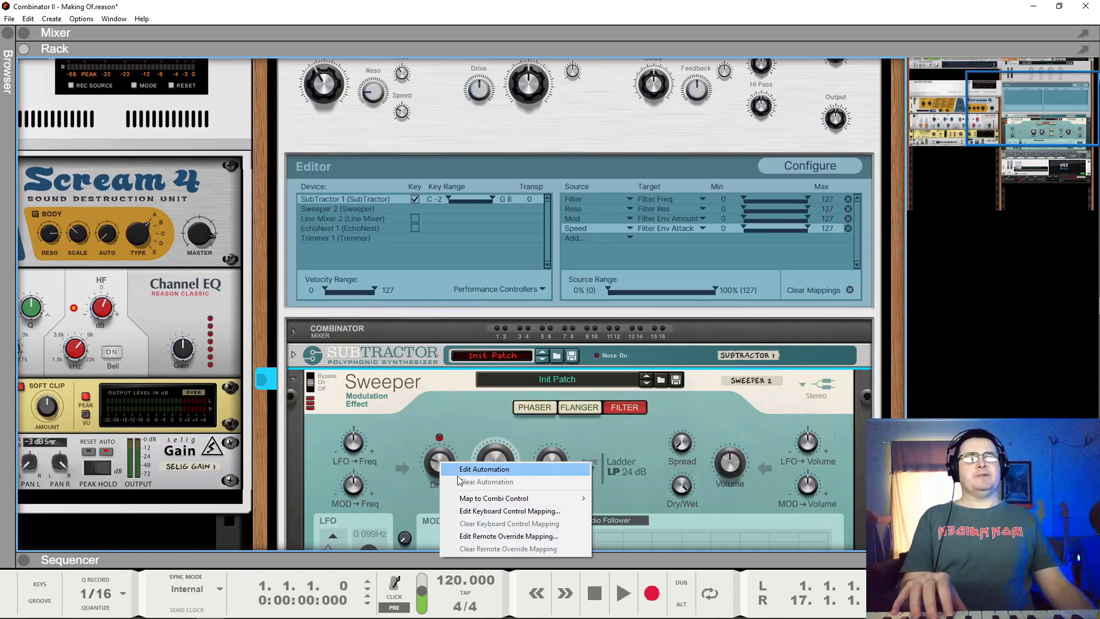
{"action": "mouse_move", "coordinate": [542, 498]}
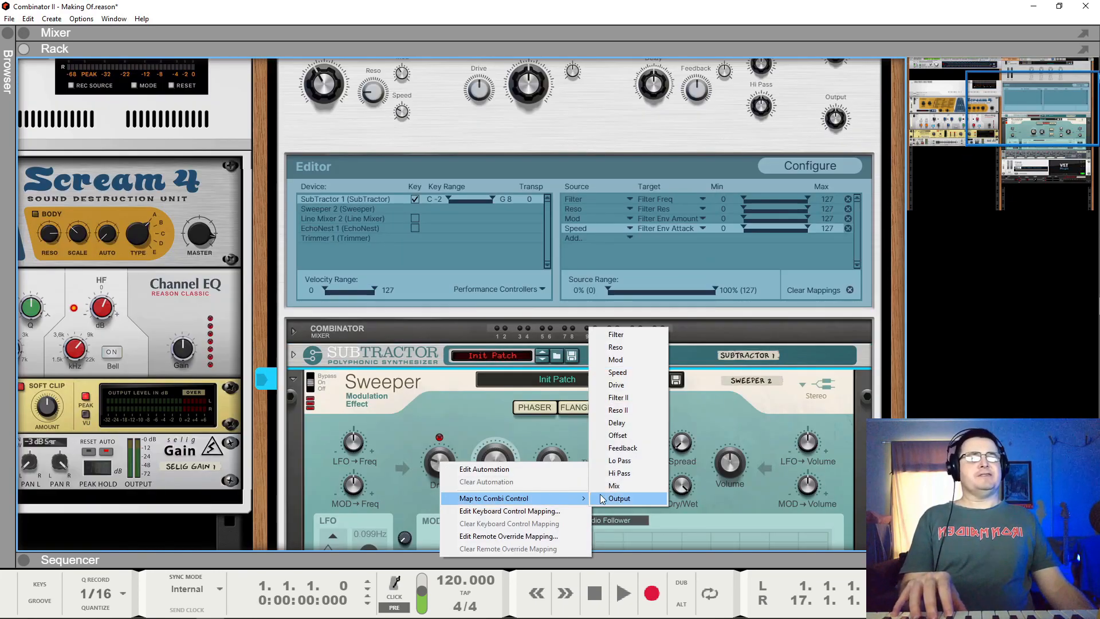
{"action": "left_click", "coordinate": [628, 385]}
{"action": "left_click_drag", "start_coordinate": [478, 87], "coordinate": [475, 140]}
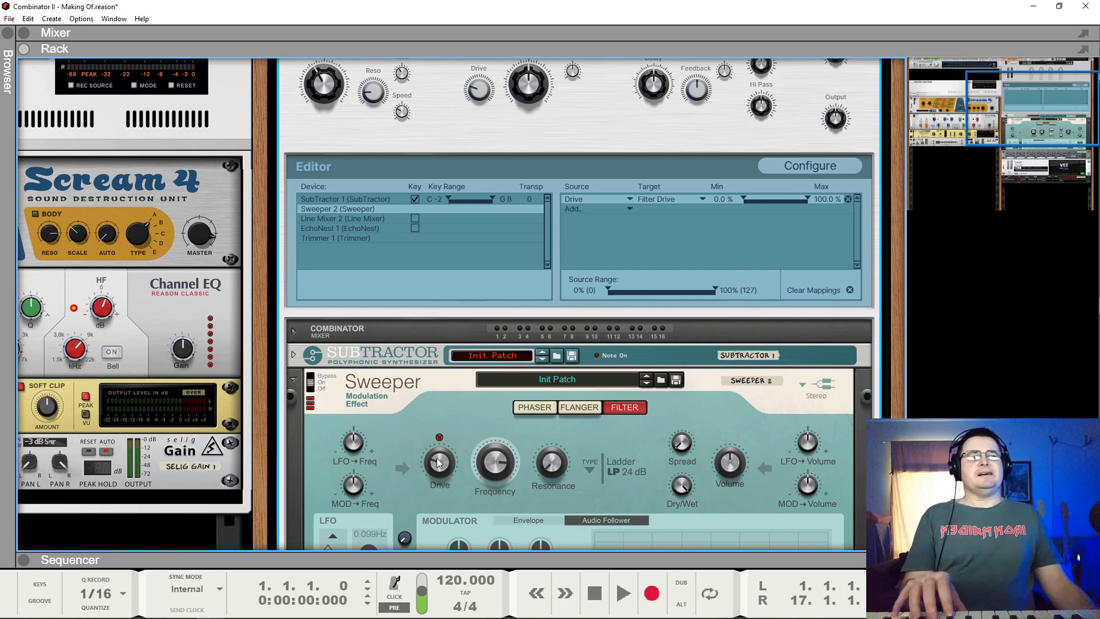
Try narrowing the Drive mapping's source range and turn the Combinator's Drive knob to check the effect.
{"action": "mouse_move", "coordinate": [436, 461]}
{"action": "left_mouse_down"}
{"action": "mouse_move", "coordinate": [443, 421]}
{"action": "mouse_move", "coordinate": [425, 296]}
{"action": "mouse_move", "coordinate": [441, 466]}
{"action": "left_mouse_up"}
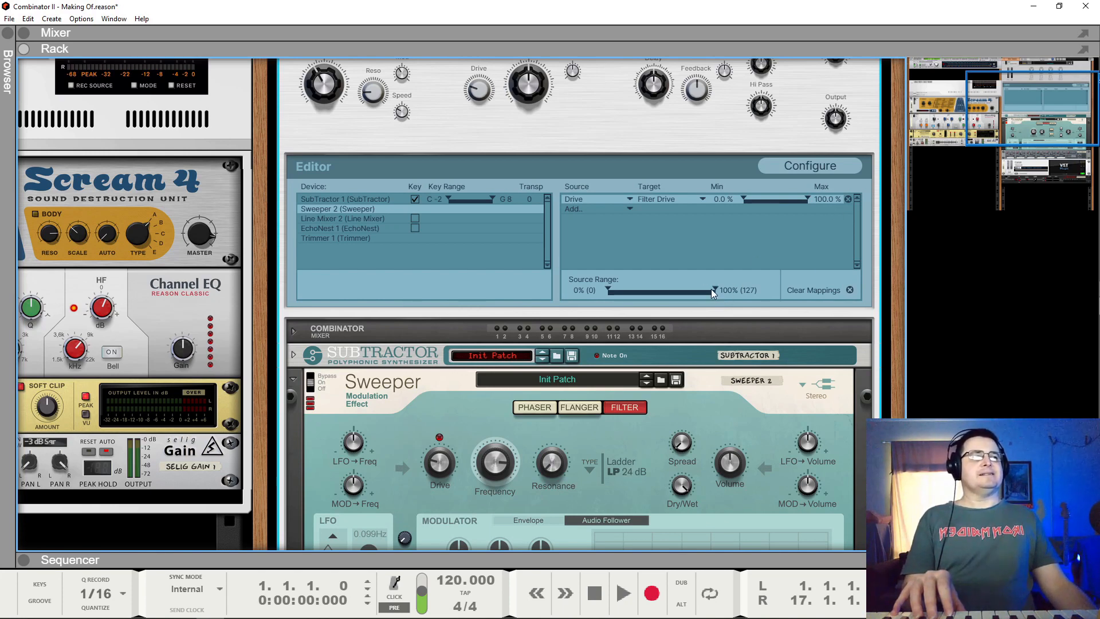
{"action": "left_click_drag", "start_coordinate": [714, 288], "coordinate": [662, 301]}
{"action": "left_click_drag", "start_coordinate": [476, 91], "coordinate": [505, 172]}
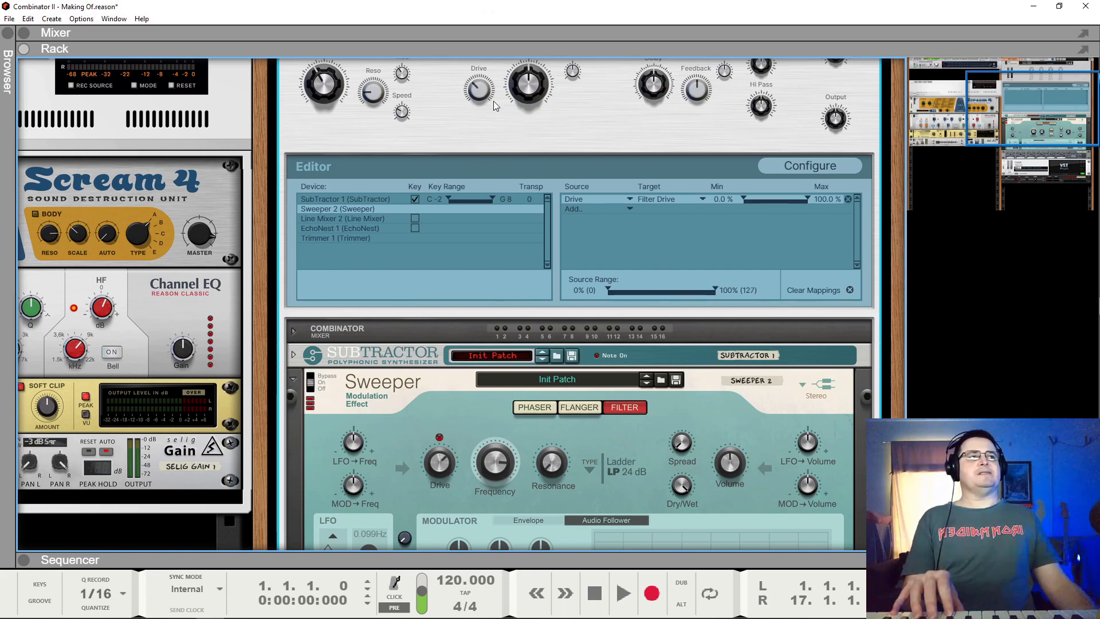
Limit the Sweeper's Filter Drive mapping to a maximum of 50% and sweep the Combinator's Drive knob to test it.
{"action": "left_click_drag", "start_coordinate": [805, 198], "coordinate": [778, 214]}
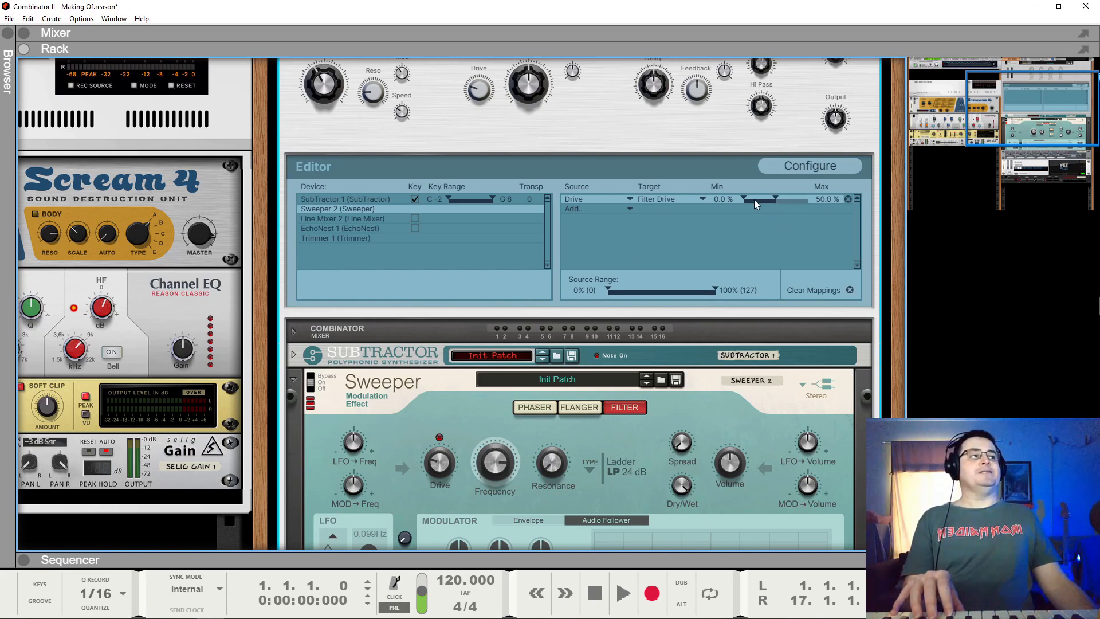
{"action": "left_click_drag", "start_coordinate": [478, 87], "coordinate": [493, 38]}
{"action": "mouse_move", "coordinate": [438, 467]}
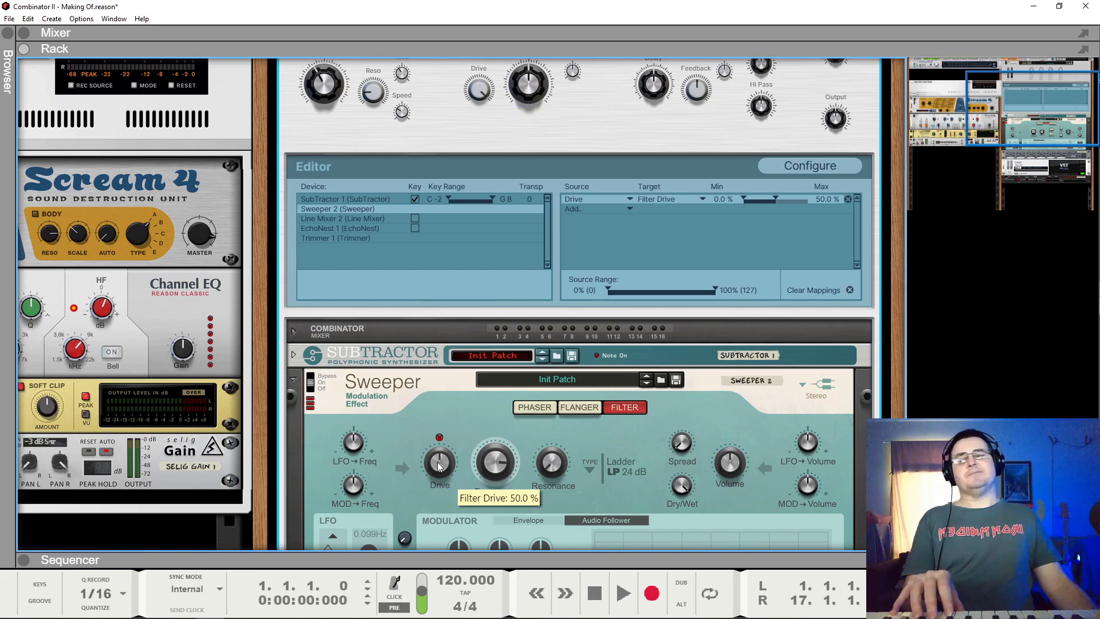
{"action": "left_click_drag", "start_coordinate": [481, 94], "coordinate": [508, 225]}
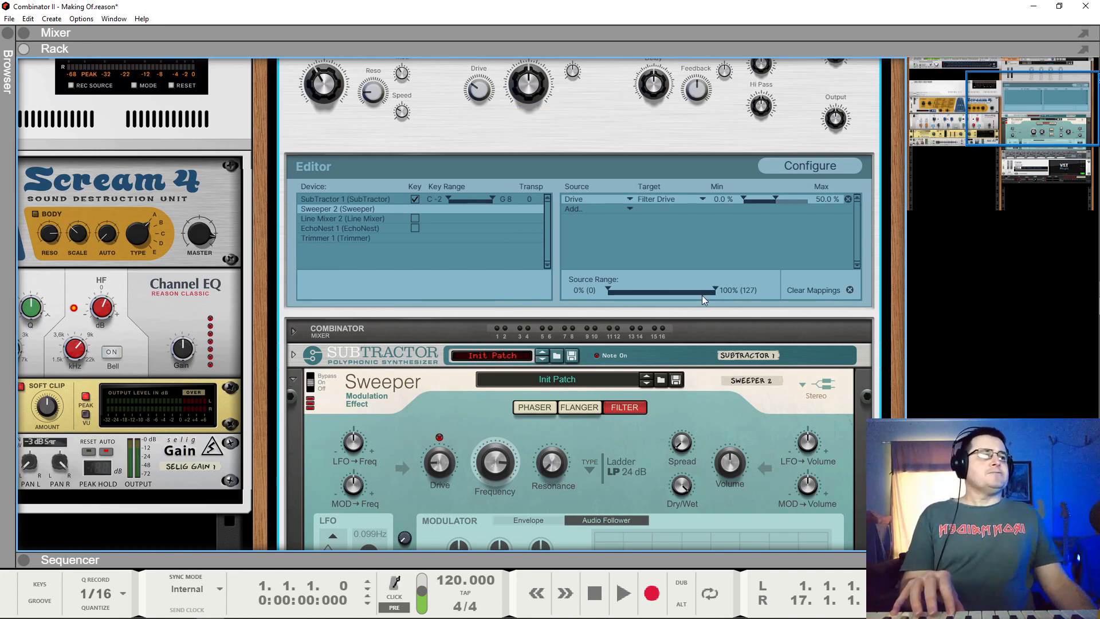
Try a source range ending at 25% (32) for the Drive mapping, test the knob, and restore the range to 100%.
{"action": "left_click_drag", "start_coordinate": [715, 288], "coordinate": [634, 293]}
{"action": "left_click_drag", "start_coordinate": [475, 89], "coordinate": [486, 186]}
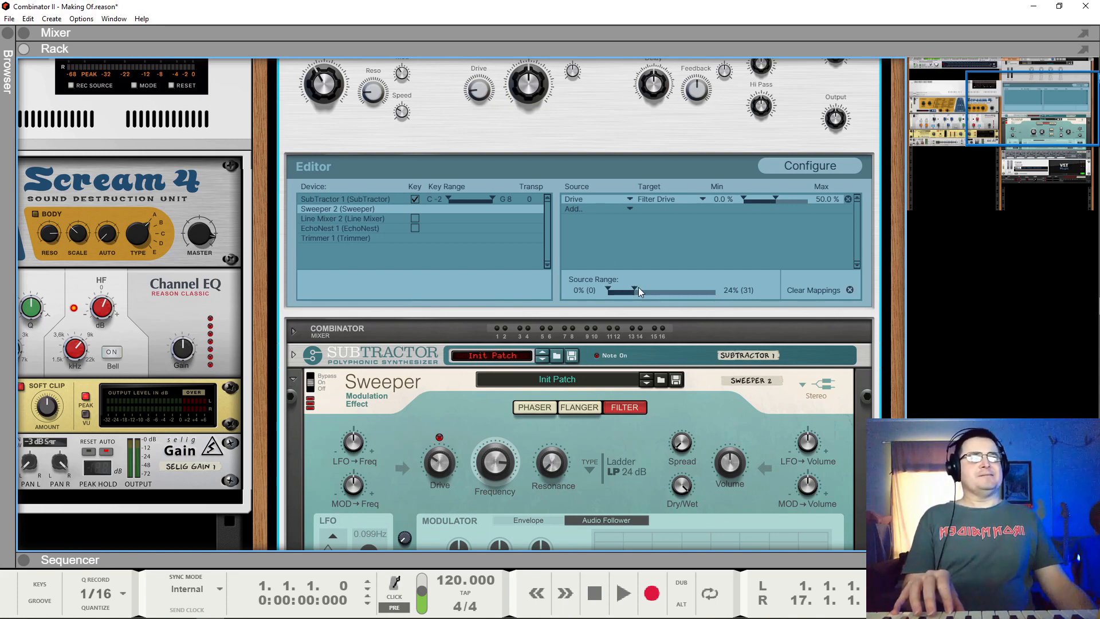
{"action": "left_click_drag", "start_coordinate": [635, 287], "coordinate": [637, 287]}
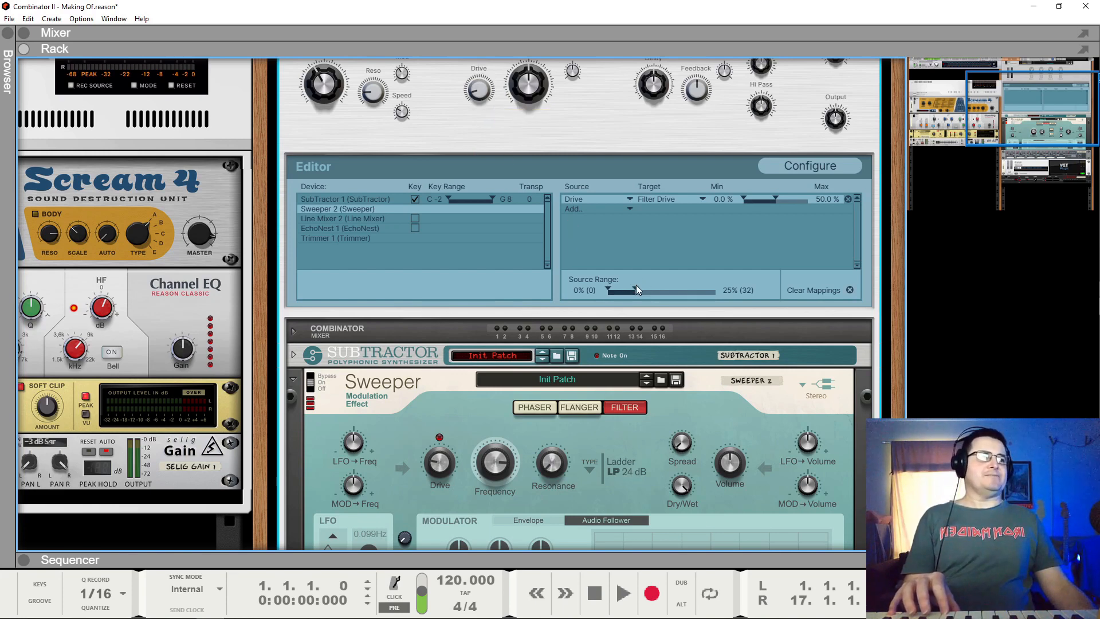
{"action": "left_click_drag", "start_coordinate": [636, 285], "coordinate": [691, 298]}
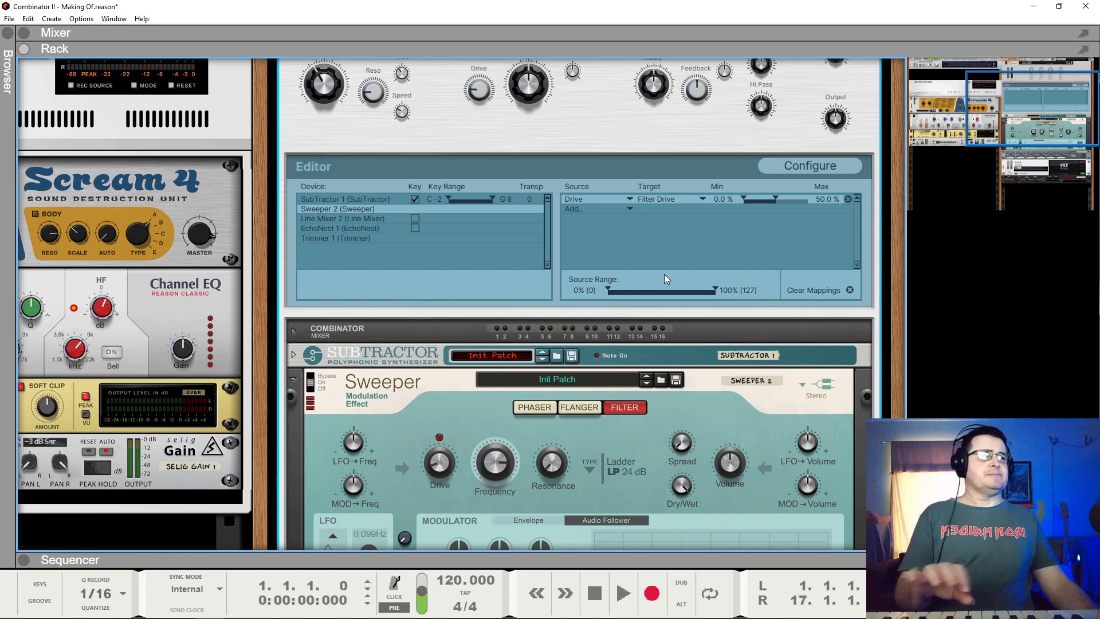
Map the Sweeper's filter Frequency to the Combinator's Filter II control and turn that knob to test the sound.
{"action": "right_click", "coordinate": [494, 465]}
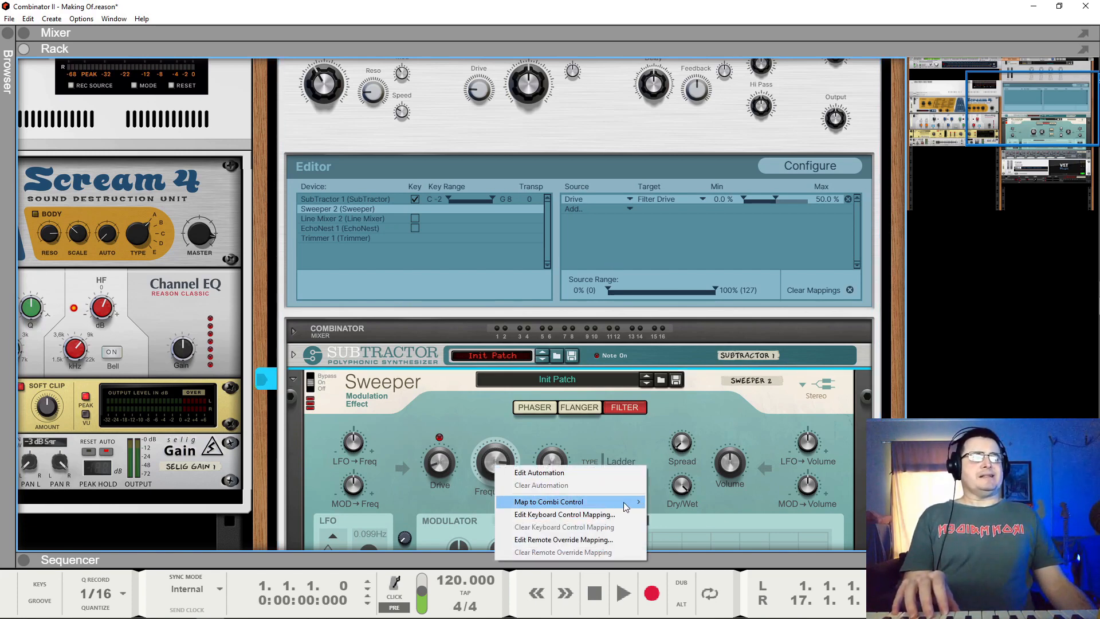
{"action": "mouse_move", "coordinate": [625, 503]}
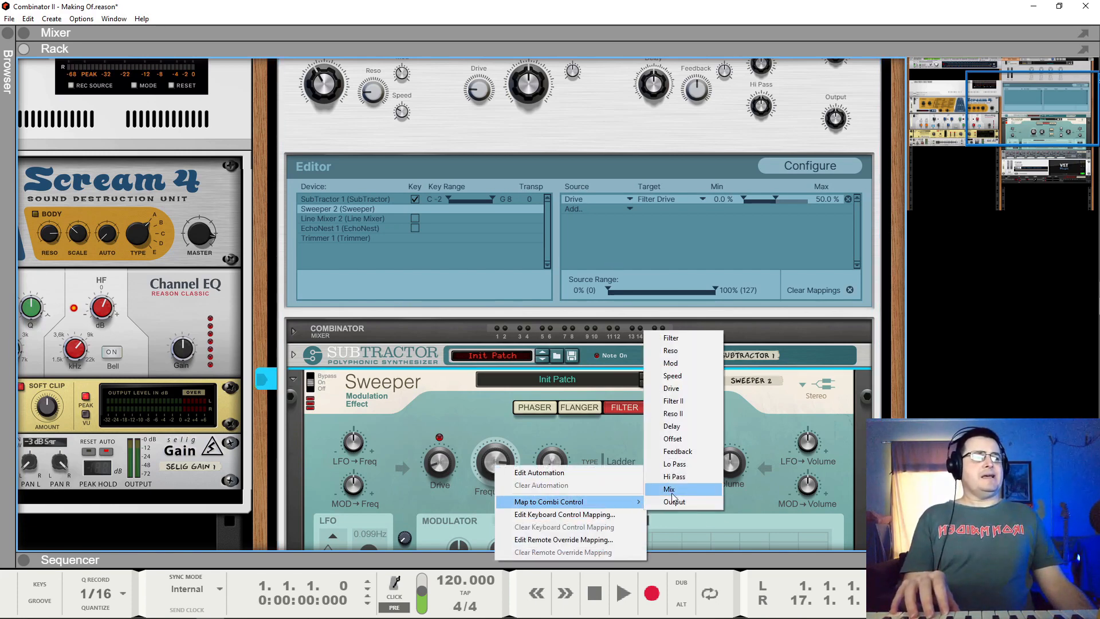
{"action": "left_click", "coordinate": [689, 402]}
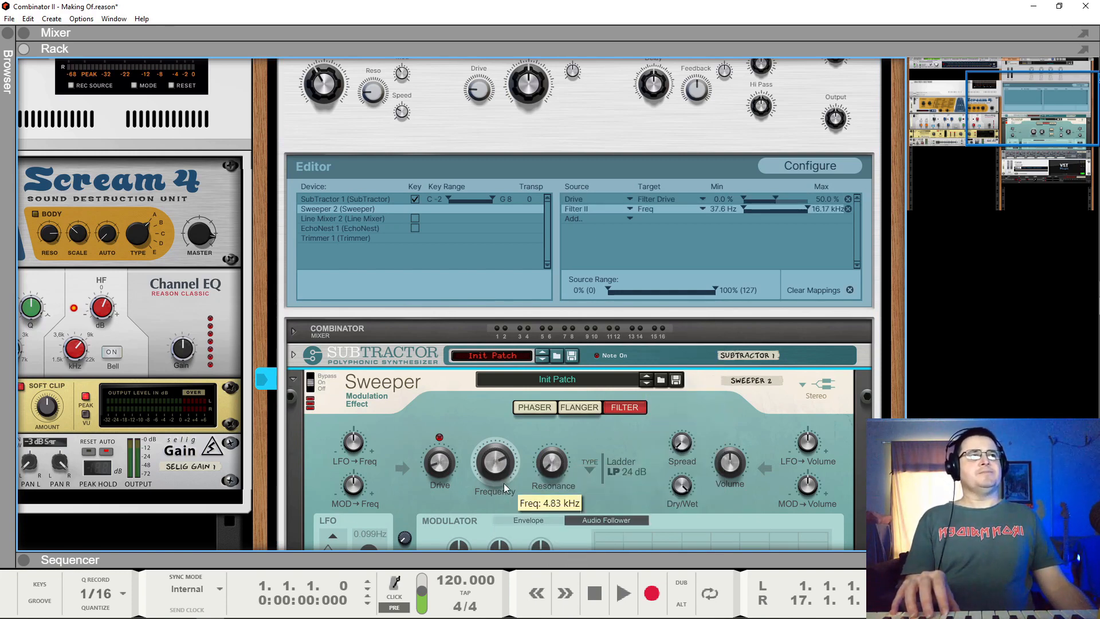
{"action": "left_click_drag", "start_coordinate": [532, 77], "coordinate": [525, 135]}
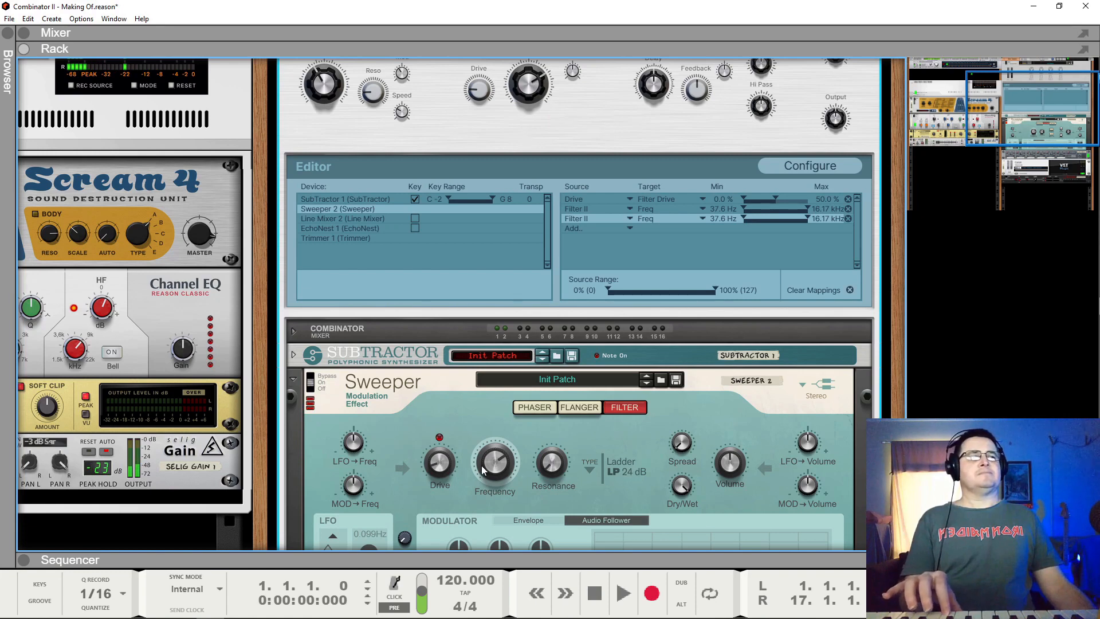
Map the Sweeper's filter Resonance to the Combinator's Reso II control and adjust that knob to test the sound.
{"action": "right_click", "coordinate": [554, 469]}
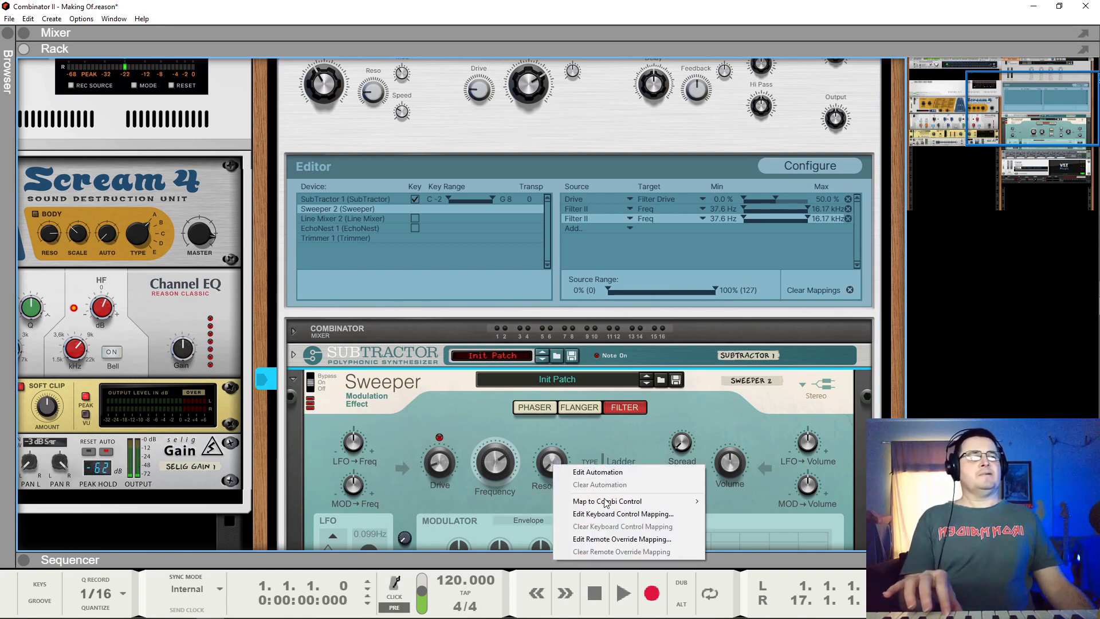
{"action": "mouse_move", "coordinate": [636, 503]}
{"action": "left_click", "coordinate": [741, 413]}
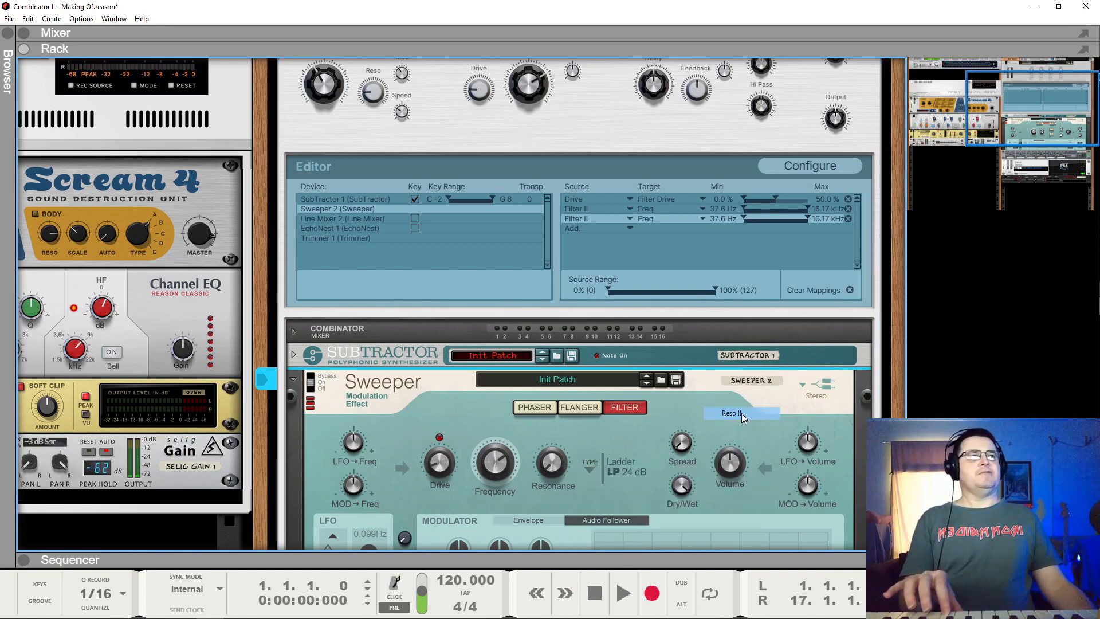
{"action": "left_click_drag", "start_coordinate": [575, 72], "coordinate": [608, 250]}
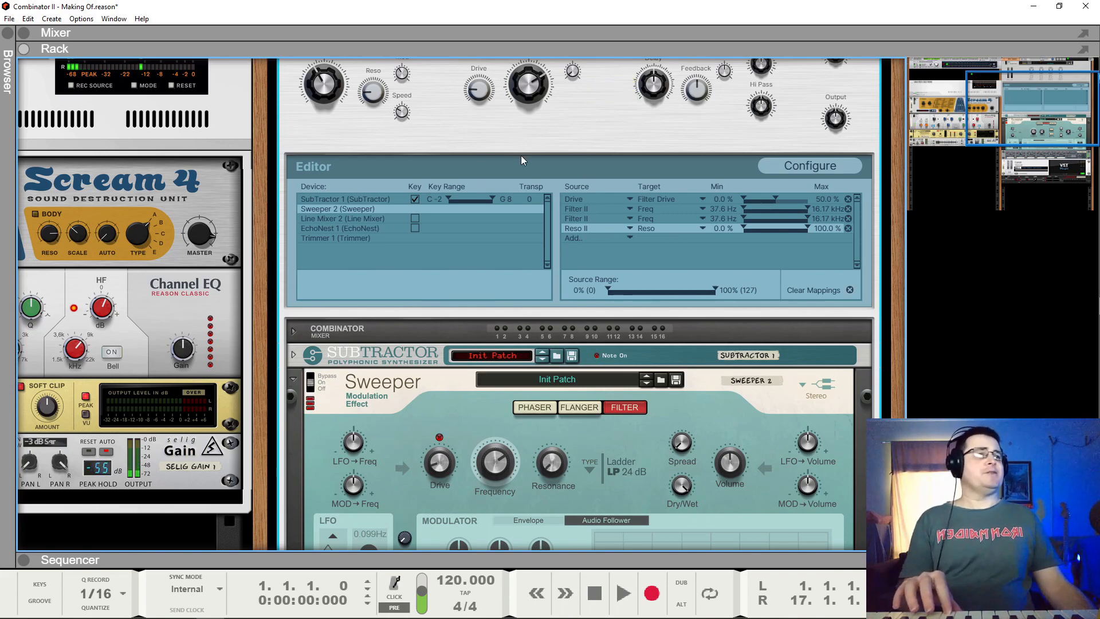
Fold the Sweeper and Line Mixer devices inside the Combinator to bring the EchoNest device into reach.
{"action": "left_click", "coordinate": [293, 380]}
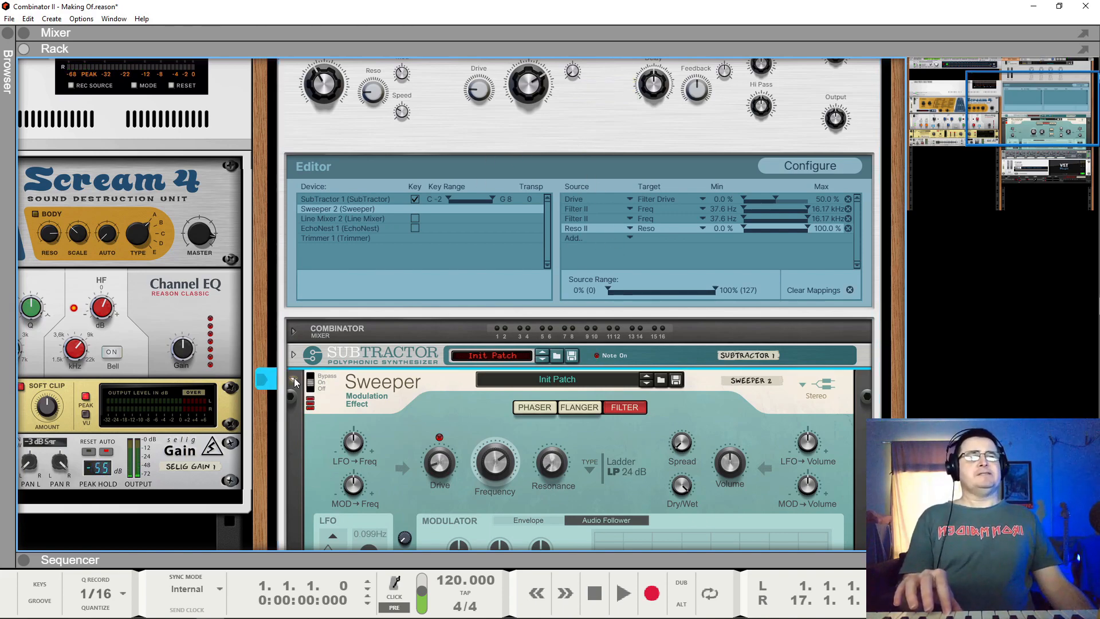
{"action": "scroll", "coordinate": [558, 112], "scroll_direction": "up", "scroll_amount": 2}
{"action": "scroll", "coordinate": [576, 171], "scroll_direction": "down", "scroll_amount": 2}
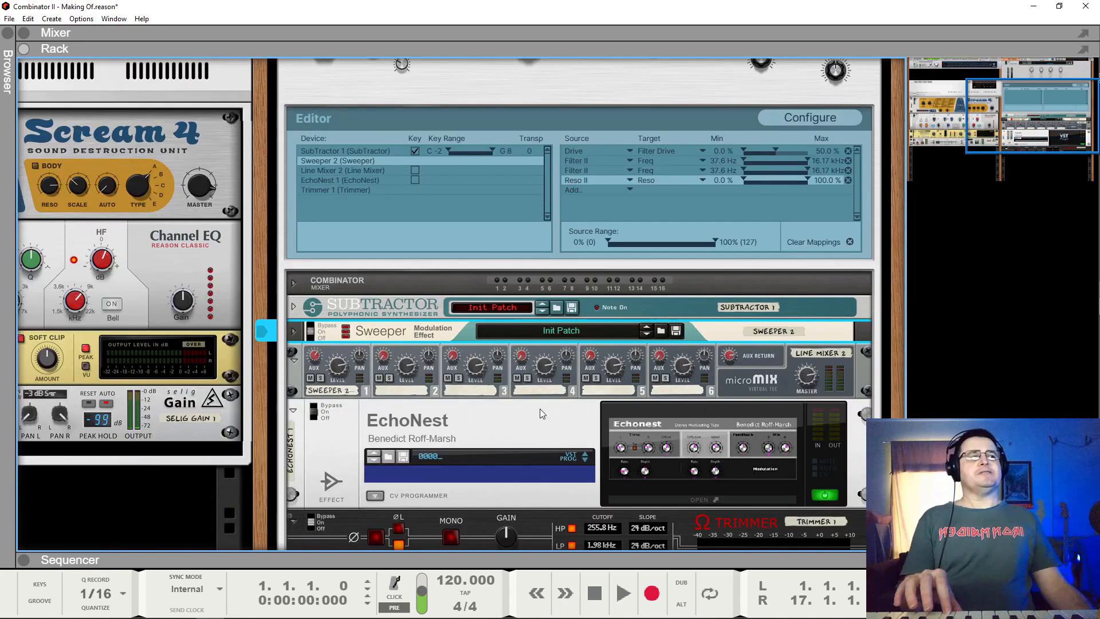
{"action": "scroll", "coordinate": [603, 260], "scroll_direction": "up", "scroll_amount": 3}
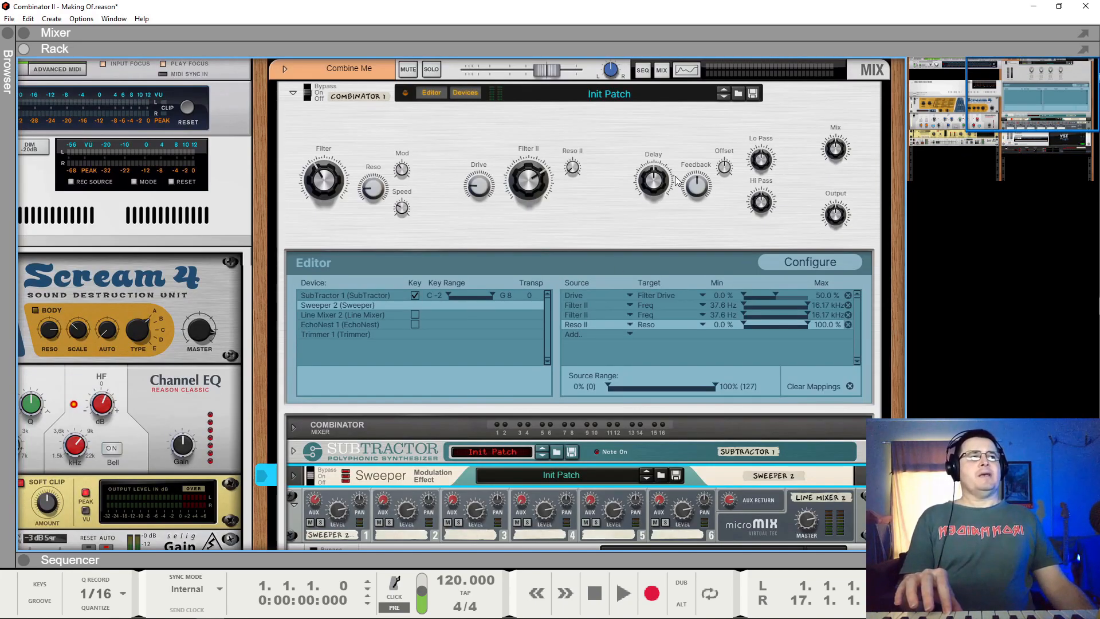
{"action": "scroll", "coordinate": [668, 178], "scroll_direction": "down", "scroll_amount": 4}
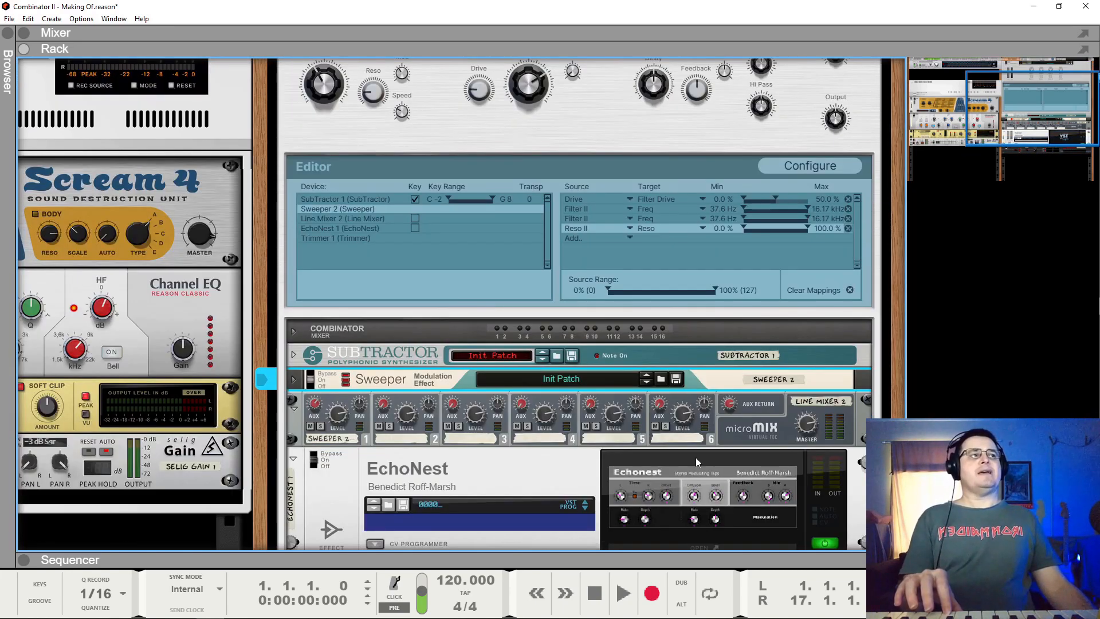
{"action": "left_click", "coordinate": [294, 408]}
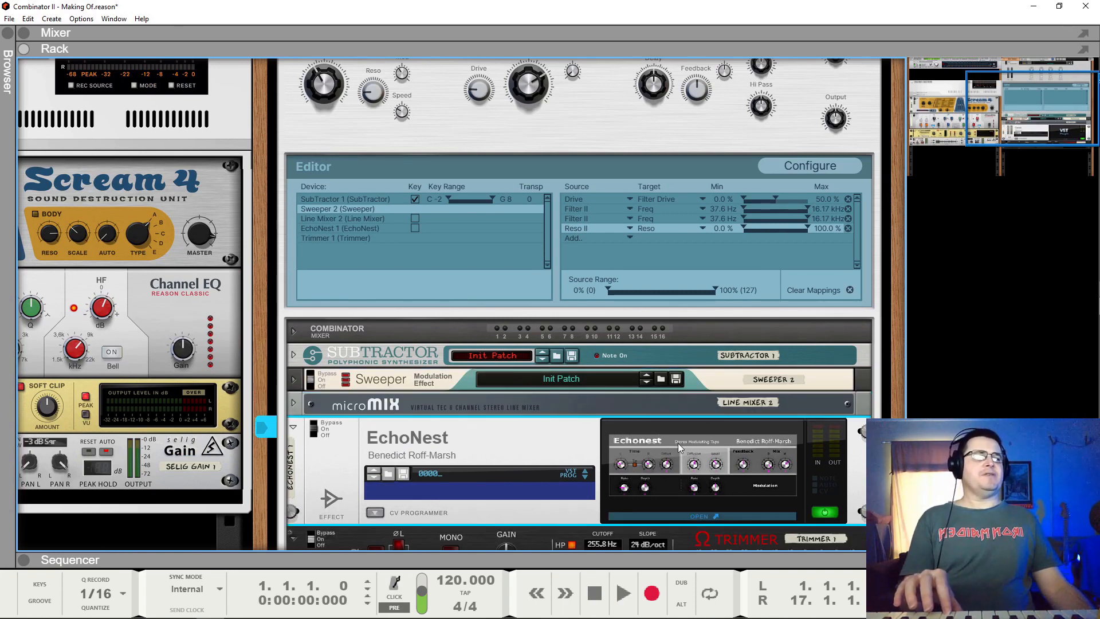
Open the EchoNest plugin window, try to map its left Time knob to the Combinator's Delay control, and close the window.
{"action": "left_click", "coordinate": [700, 516]}
{"action": "left_click_drag", "start_coordinate": [372, 248], "coordinate": [531, 272]}
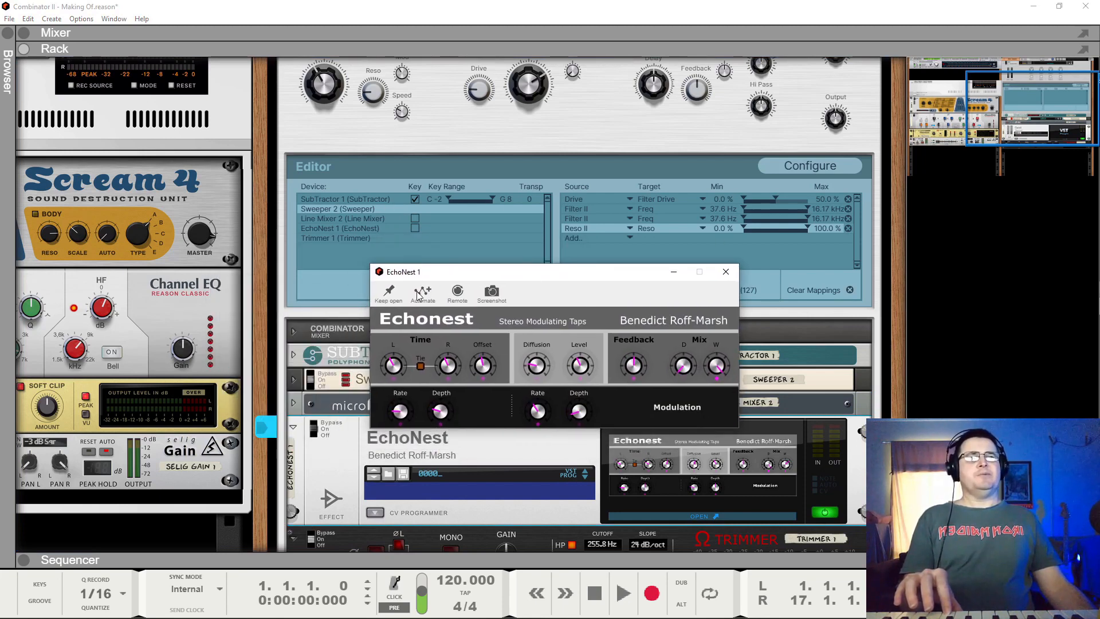
{"action": "left_click", "coordinate": [393, 292]}
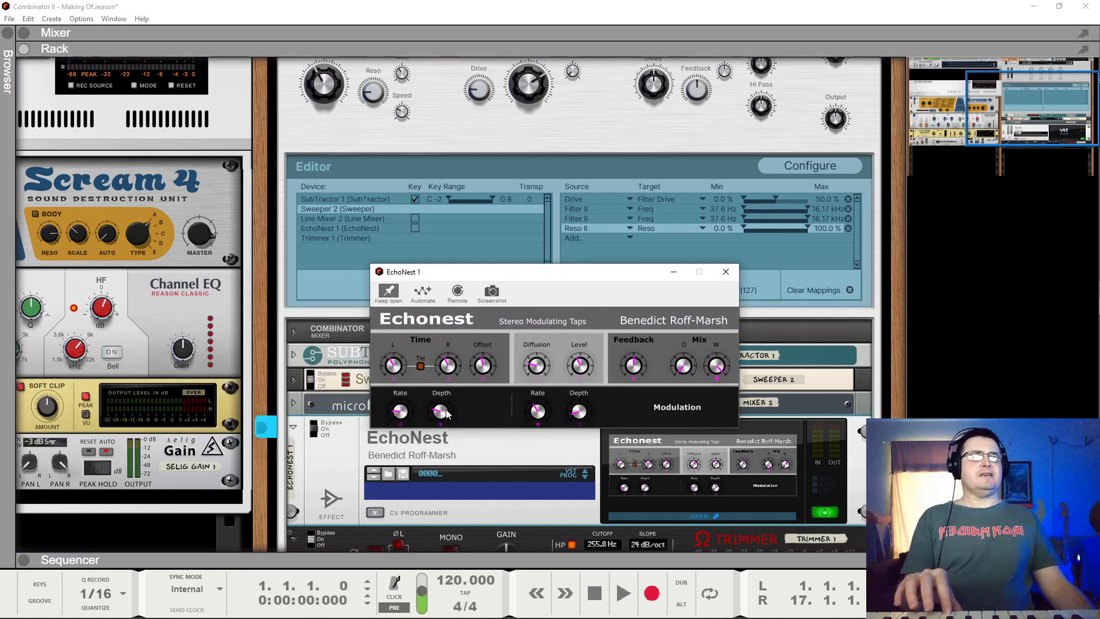
{"action": "right_click", "coordinate": [394, 366]}
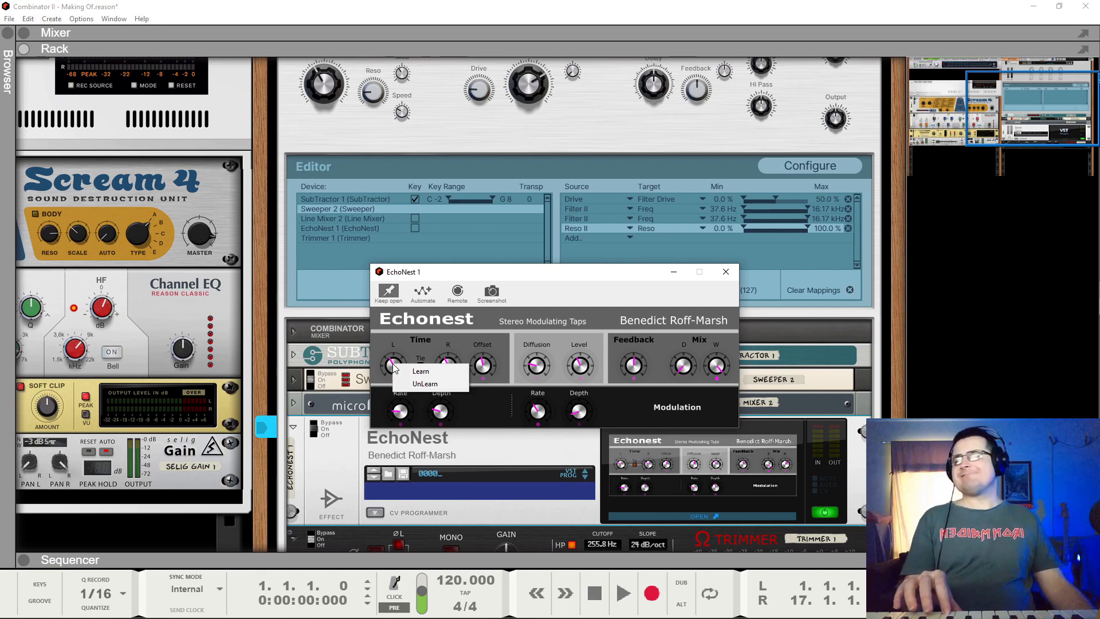
{"action": "left_click", "coordinate": [728, 272]}
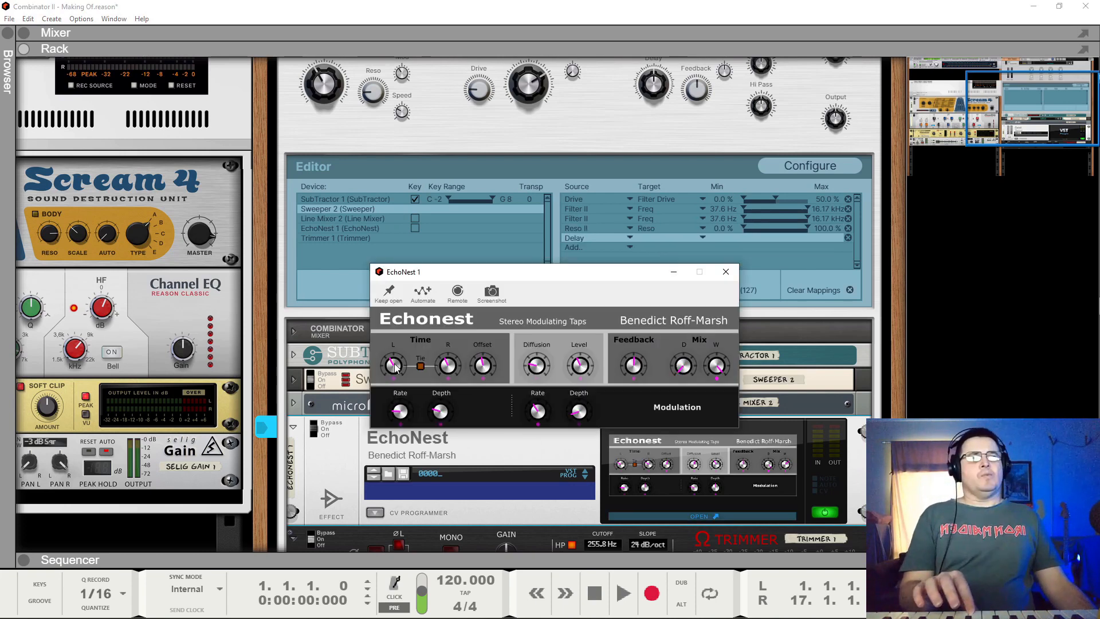
{"action": "right_click", "coordinate": [396, 367]}
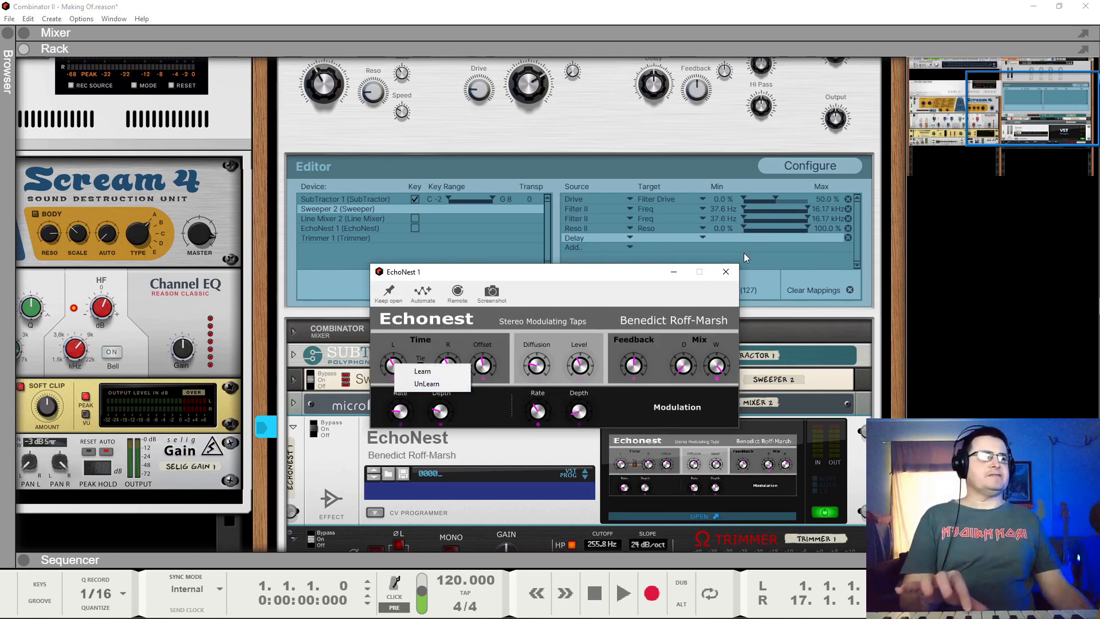
{"action": "left_click", "coordinate": [723, 267]}
{"action": "left_click", "coordinate": [723, 268]}
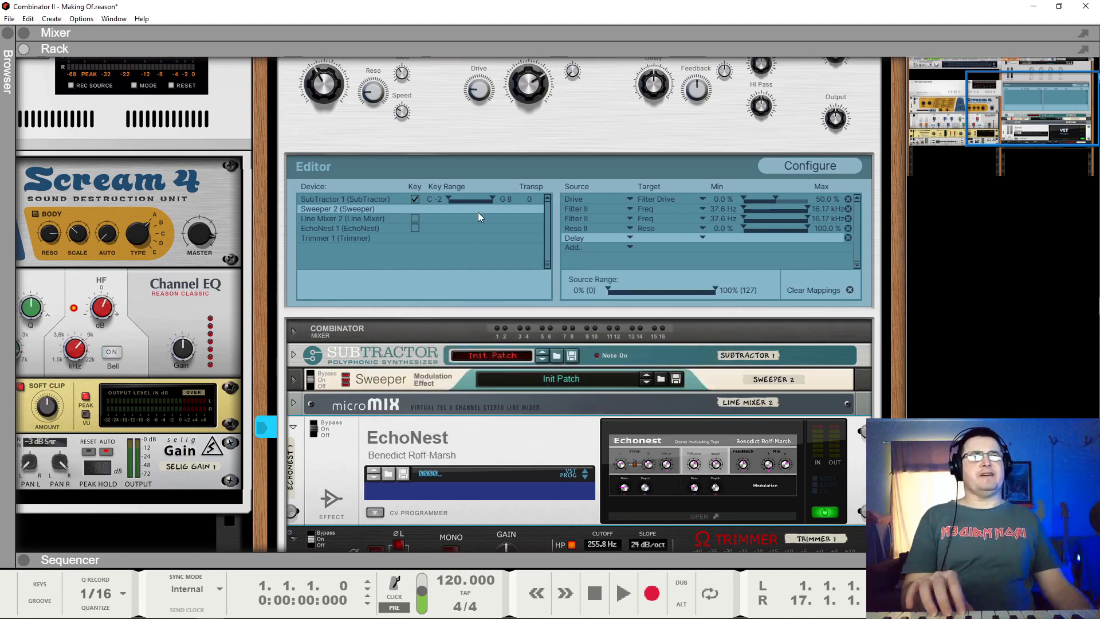
Select EchoNest among the Combinator's devices and map the Delay control to its Delay L parameter.
{"action": "left_click", "coordinate": [325, 212]}
{"action": "left_click", "coordinate": [322, 228]}
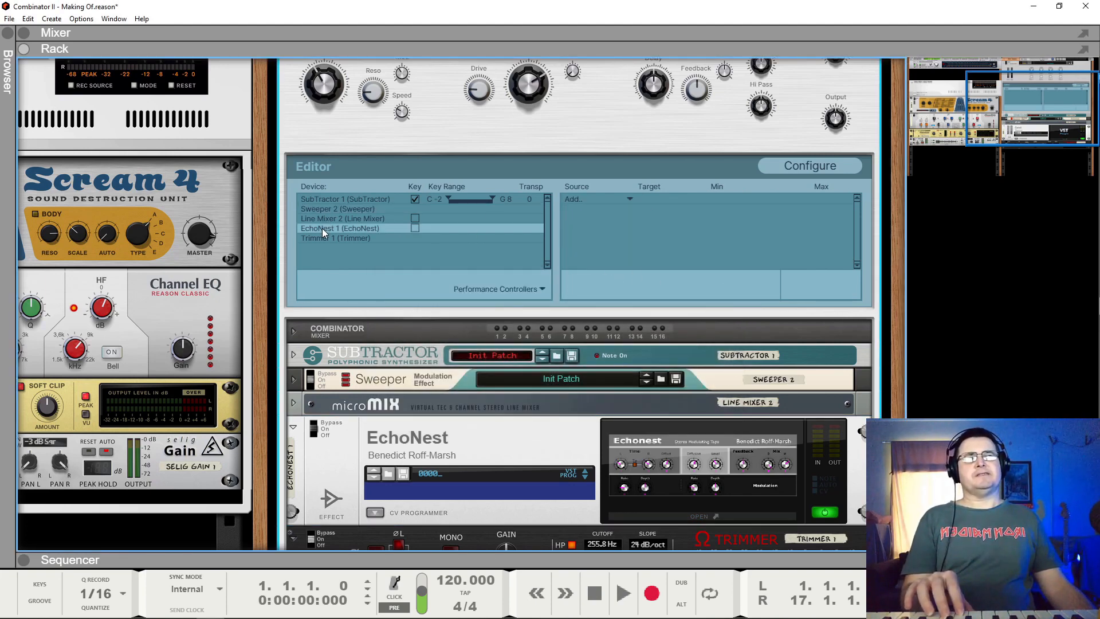
{"action": "left_click", "coordinate": [318, 200]}
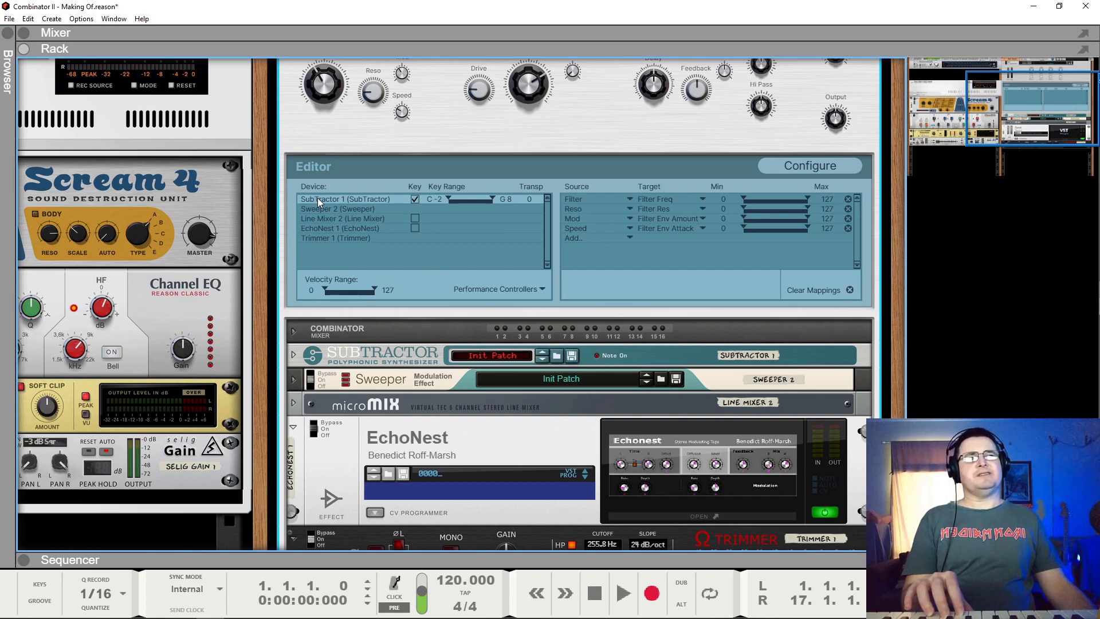
{"action": "left_click", "coordinate": [317, 209]}
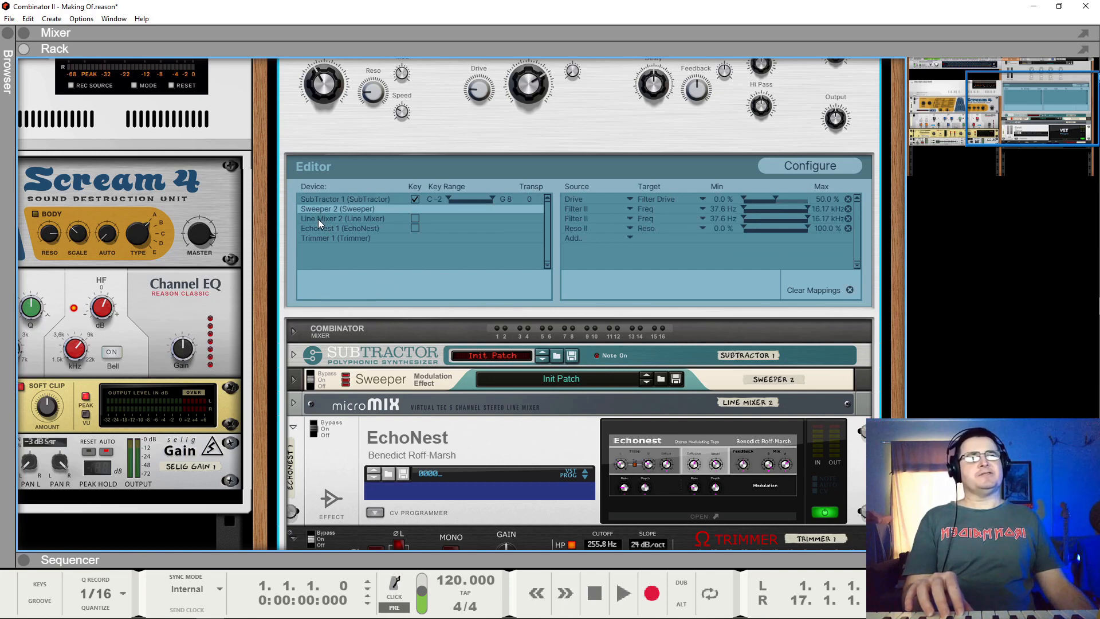
{"action": "left_click", "coordinate": [318, 228]}
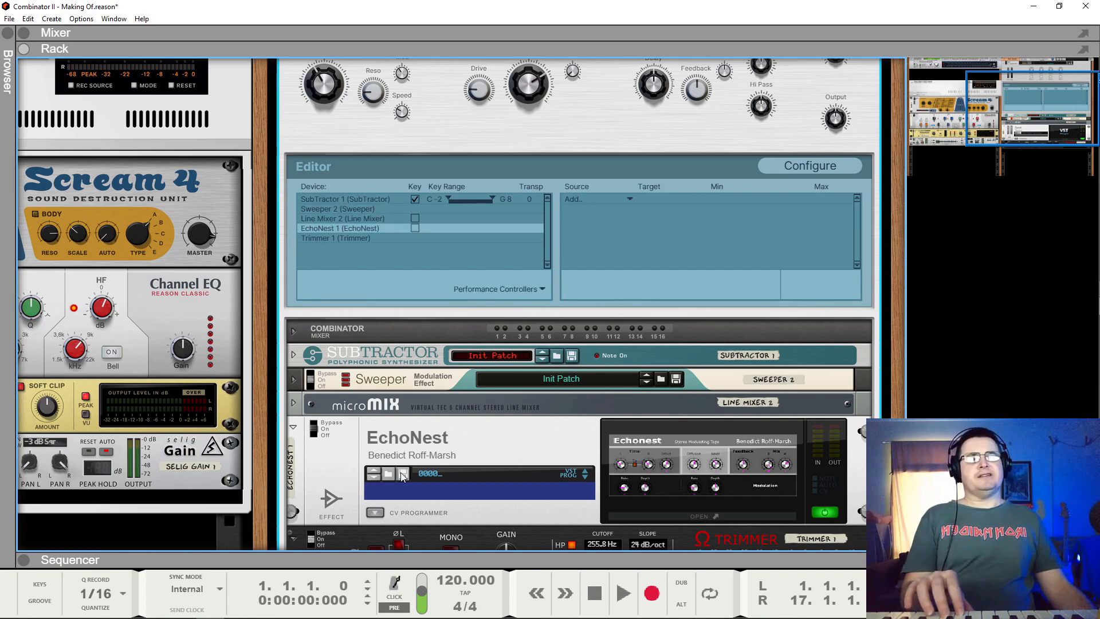
{"action": "left_click", "coordinate": [593, 197]}
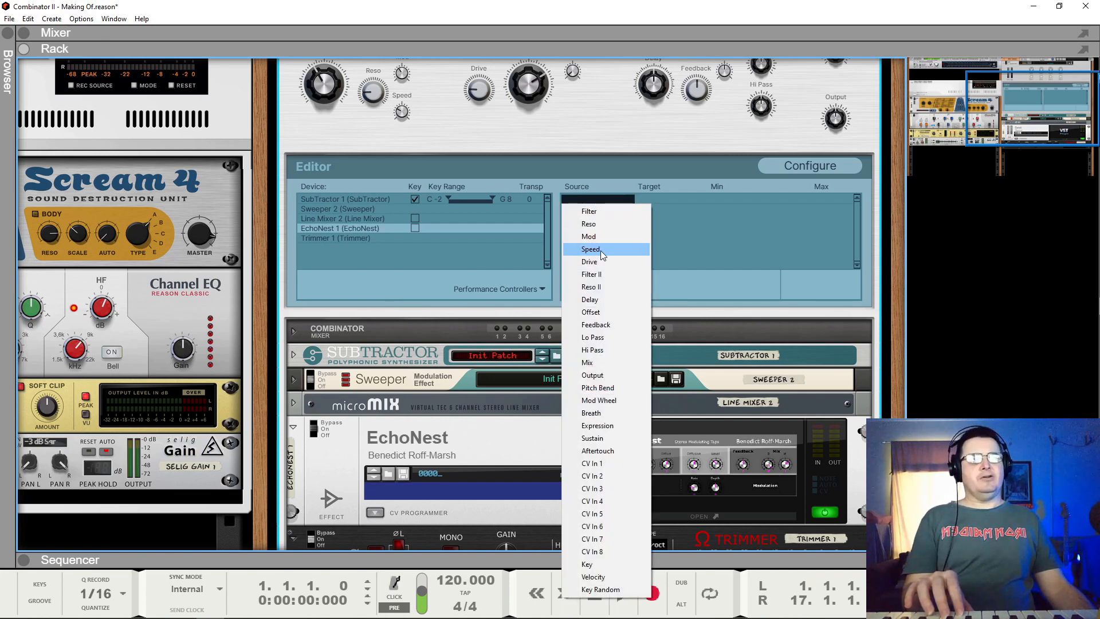
{"action": "left_click", "coordinate": [603, 303]}
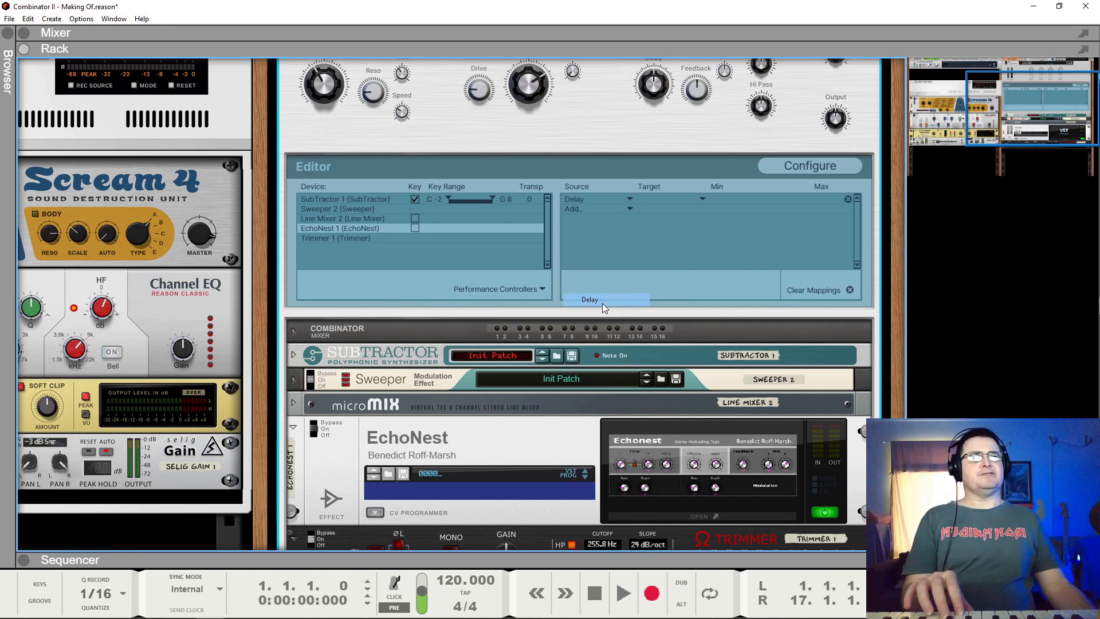
{"action": "left_click", "coordinate": [655, 199]}
{"action": "mouse_move", "coordinate": [702, 268]}
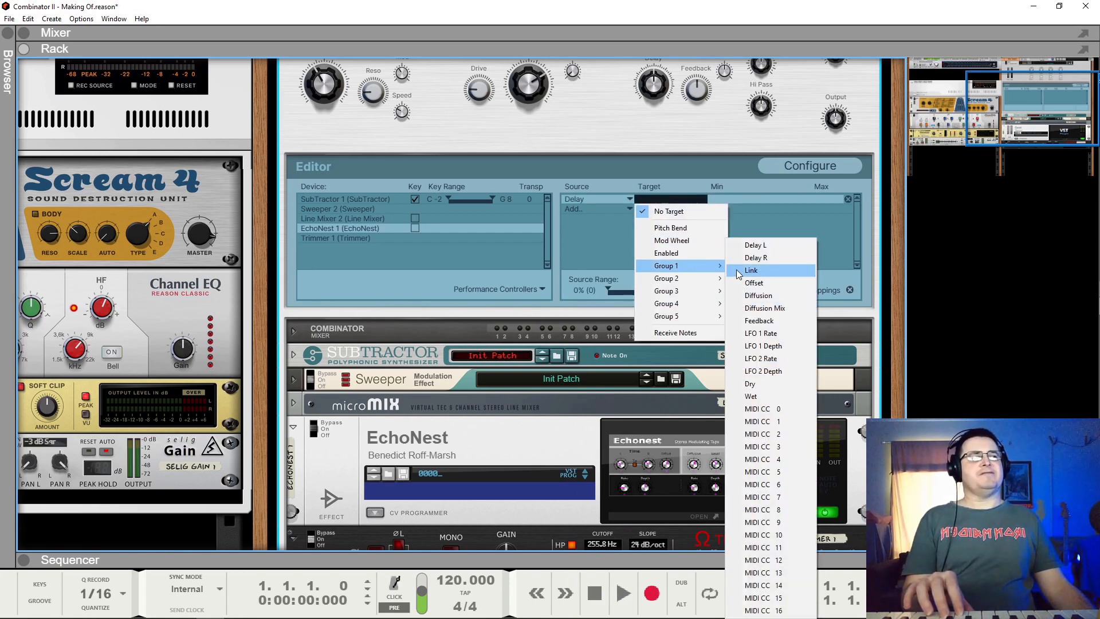
{"action": "left_click", "coordinate": [757, 250]}
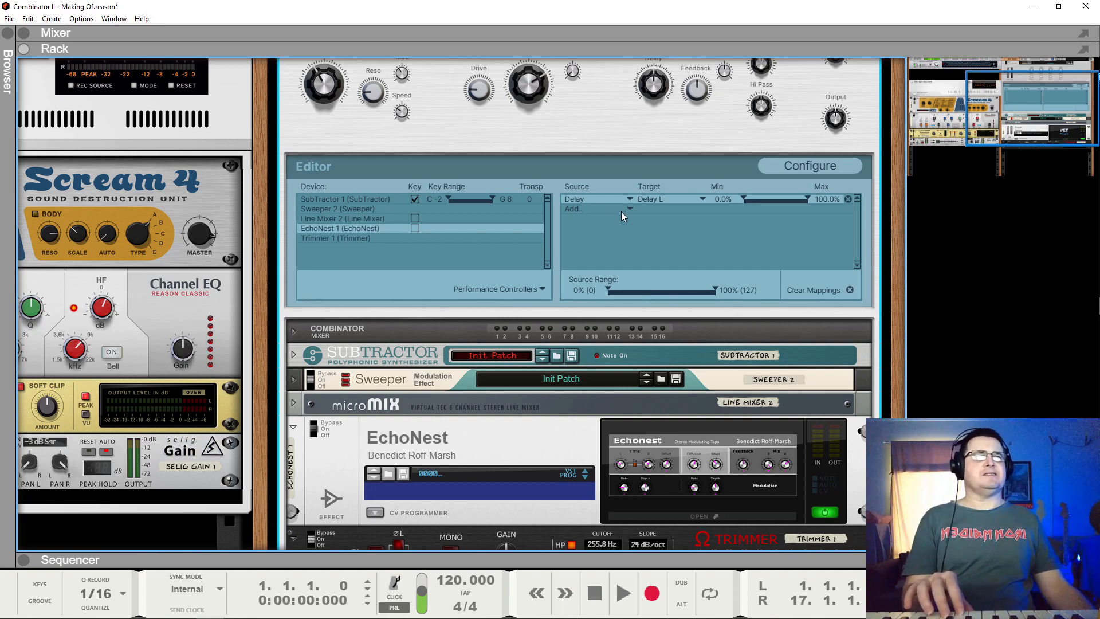
Open the EchoNest plugin window, move it below the mapping list and set it to stay open.
{"action": "left_click", "coordinate": [587, 208]}
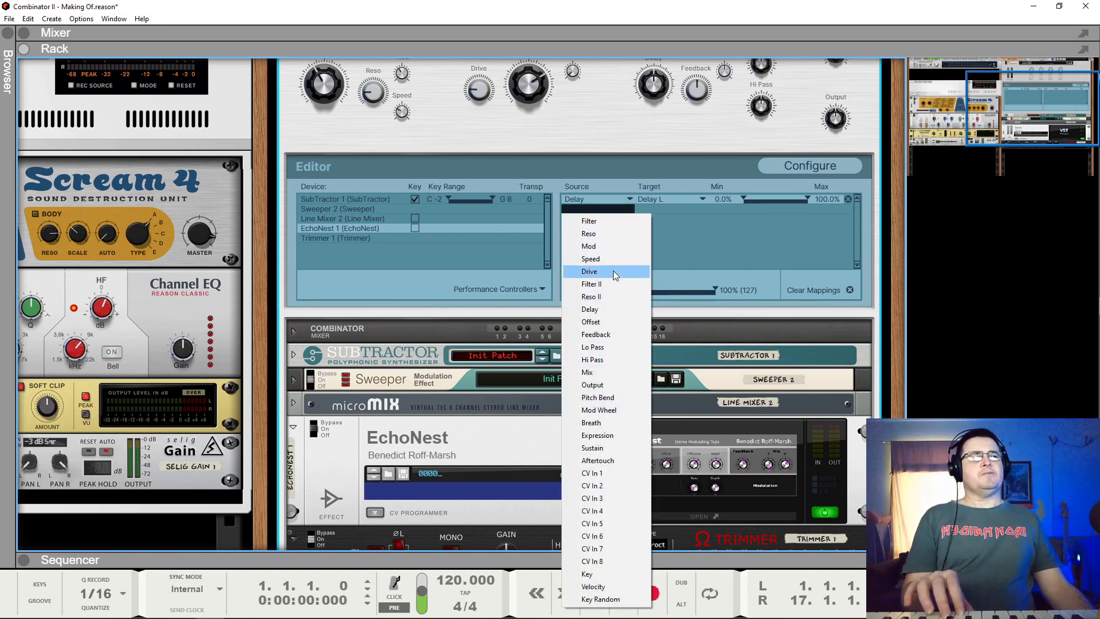
{"action": "left_click", "coordinate": [694, 462]}
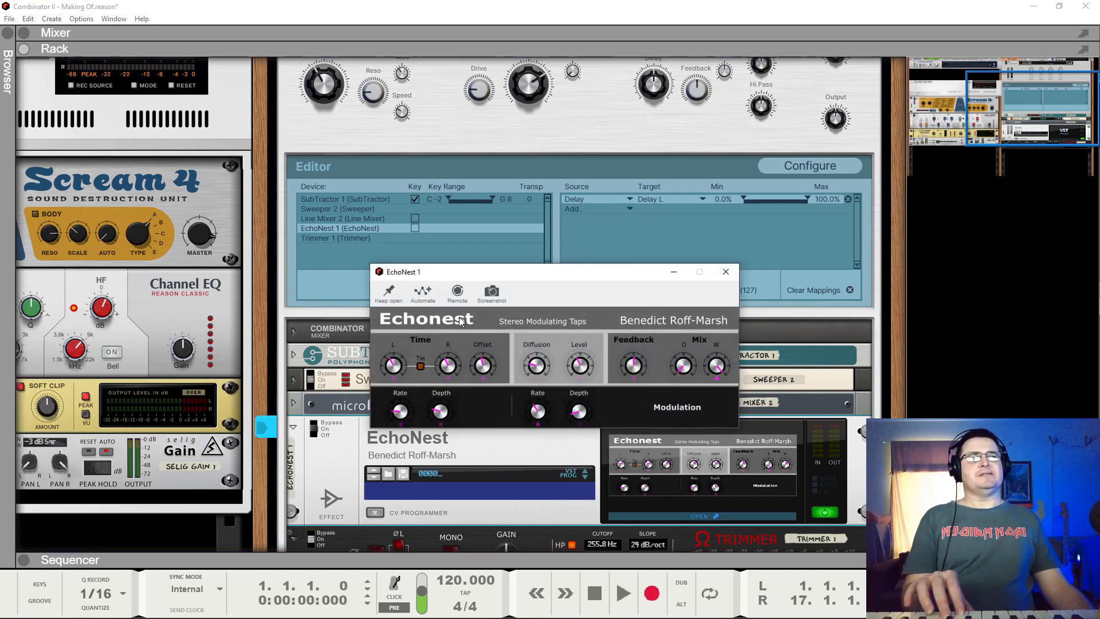
{"action": "left_click_drag", "start_coordinate": [473, 274], "coordinate": [474, 379]}
{"action": "left_click", "coordinate": [389, 396]}
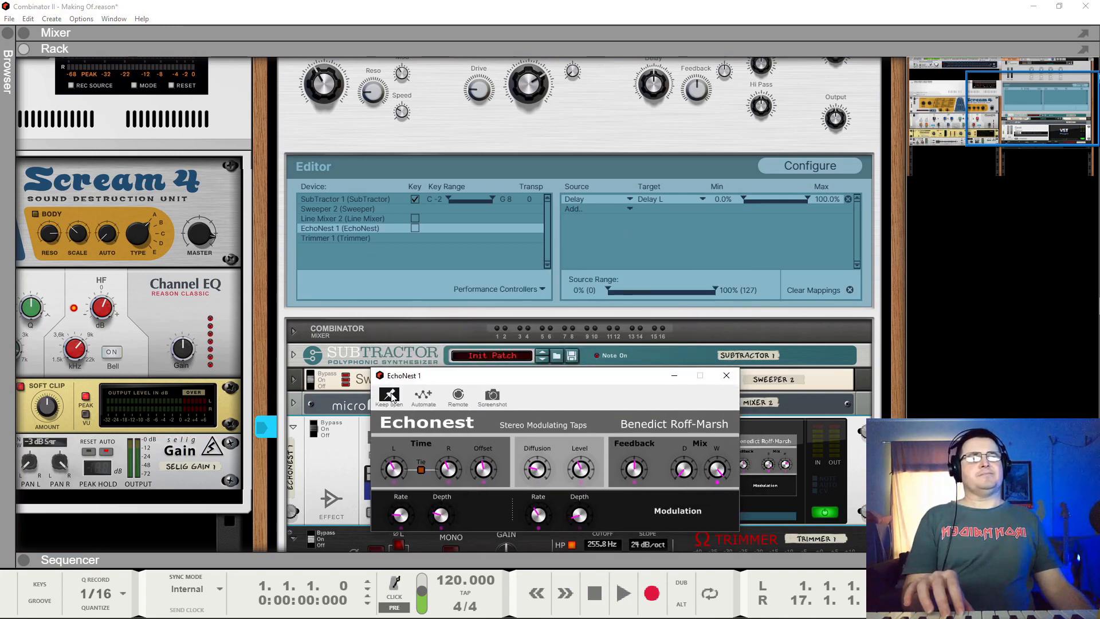
Add a second mapping from the Delay control to EchoNest's Delay R parameter.
{"action": "left_click", "coordinate": [576, 207]}
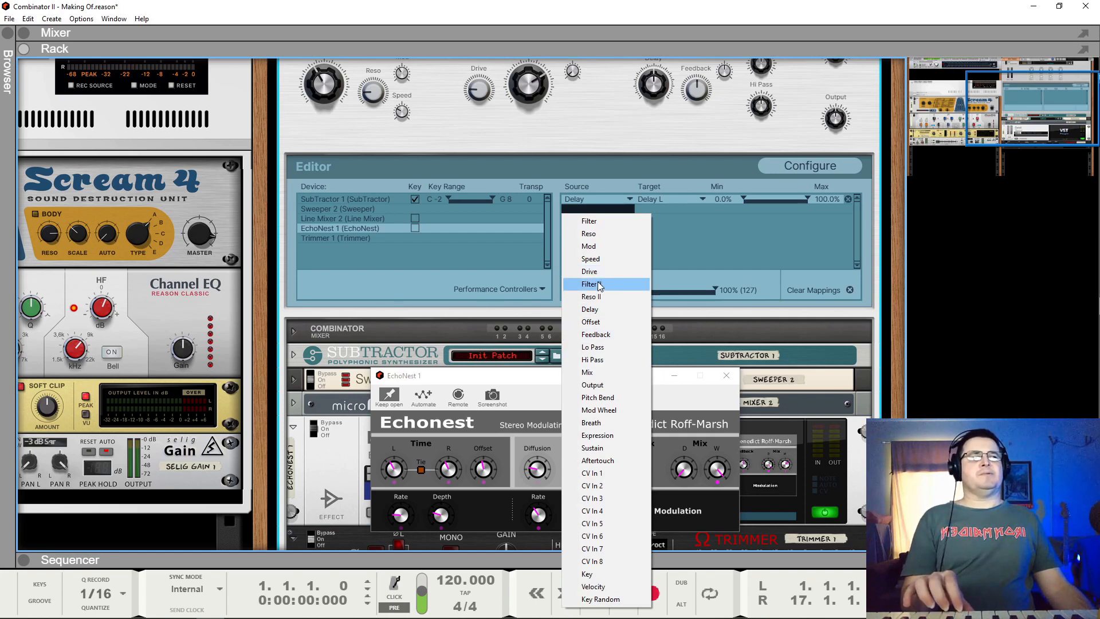
{"action": "left_click", "coordinate": [611, 310]}
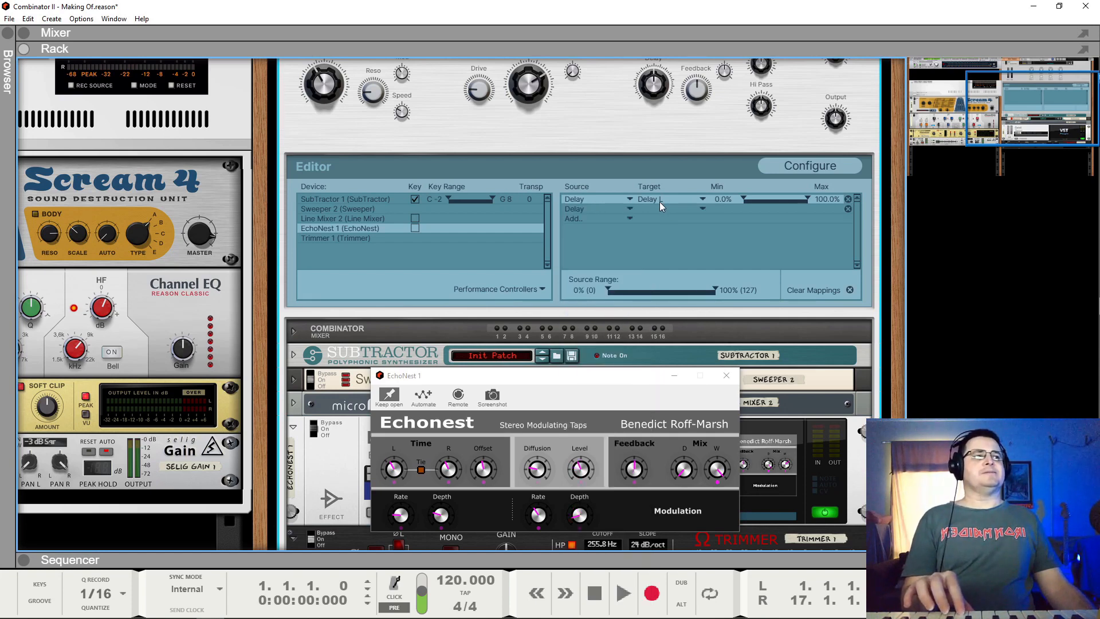
{"action": "left_click", "coordinate": [659, 209]}
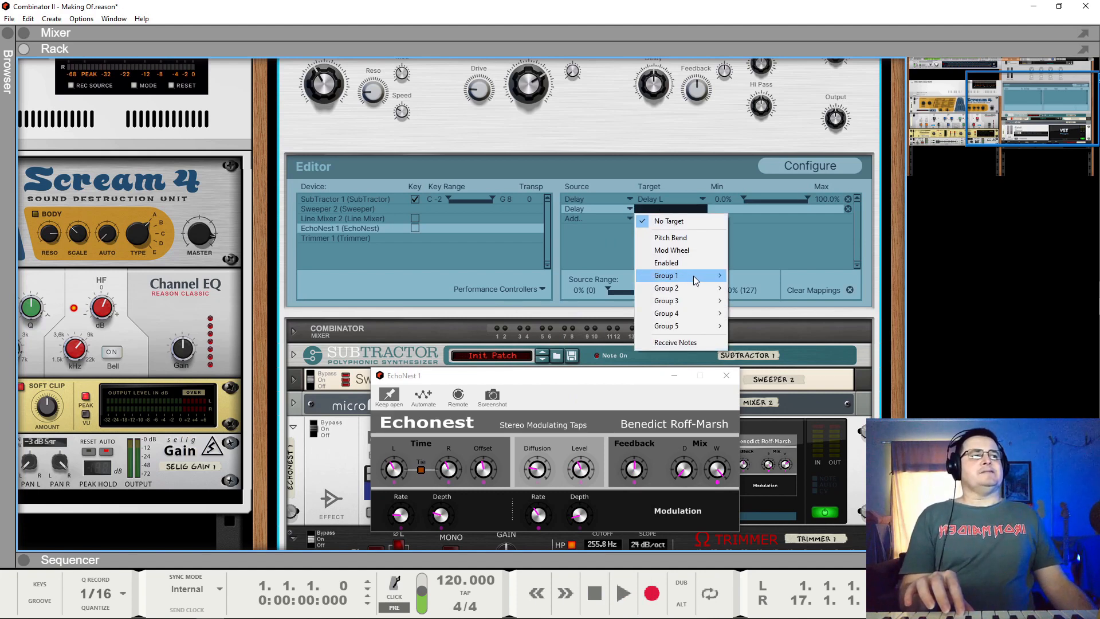
{"action": "mouse_move", "coordinate": [693, 276]}
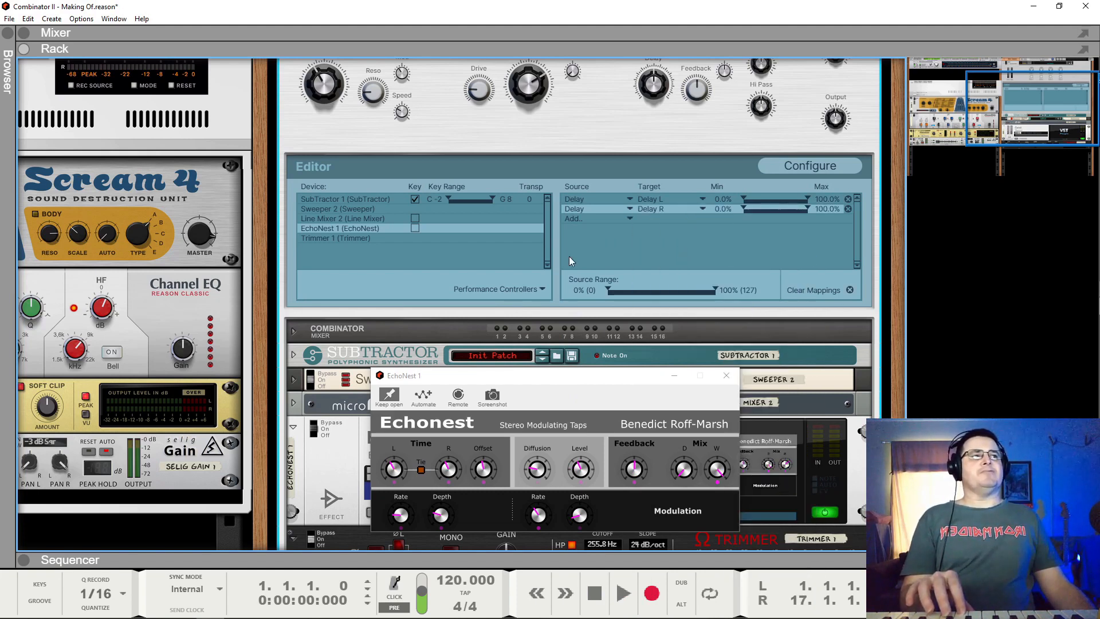
Raise the minimum of the Delay R mapping to 10.0%, keep Delay L's maximum at 100.0%, and turn the Delay knob to test.
{"action": "left_click_drag", "start_coordinate": [660, 85], "coordinate": [641, 101]}
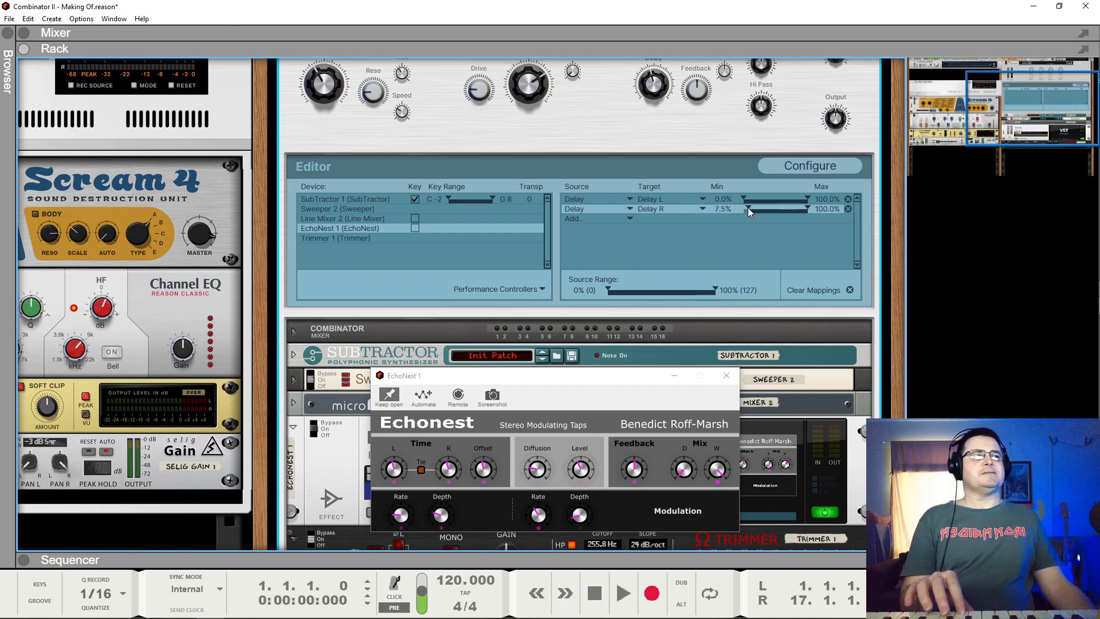
{"action": "left_click_drag", "start_coordinate": [745, 209], "coordinate": [744, 208]}
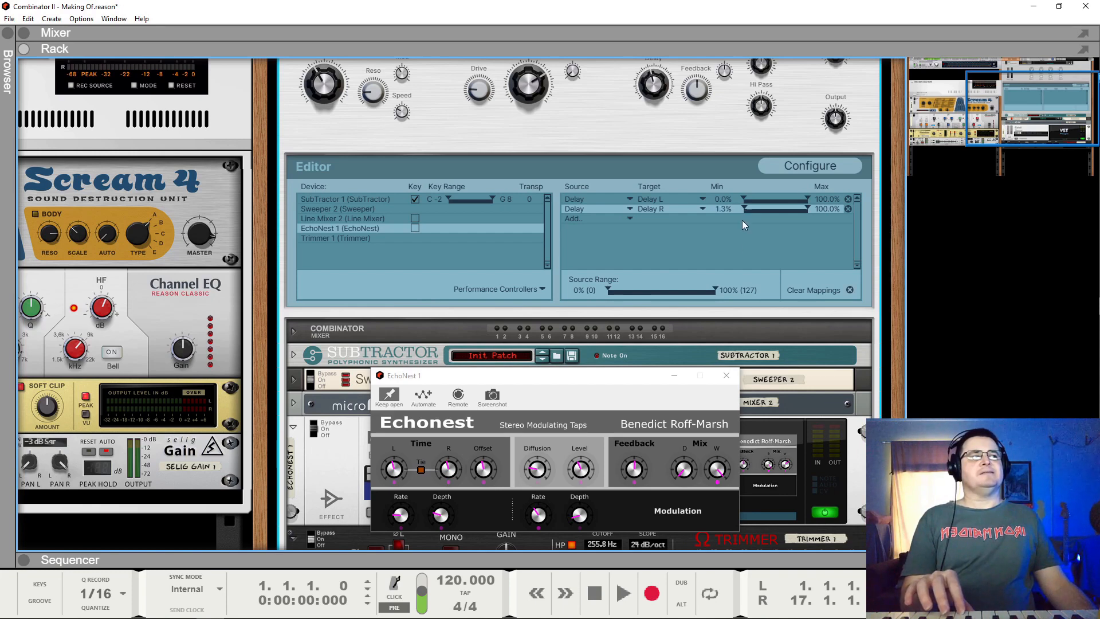
{"action": "left_click_drag", "start_coordinate": [537, 90], "coordinate": [537, 116]}
{"action": "left_click_drag", "start_coordinate": [653, 92], "coordinate": [696, 132]}
{"action": "left_click_drag", "start_coordinate": [744, 207], "coordinate": [749, 209]}
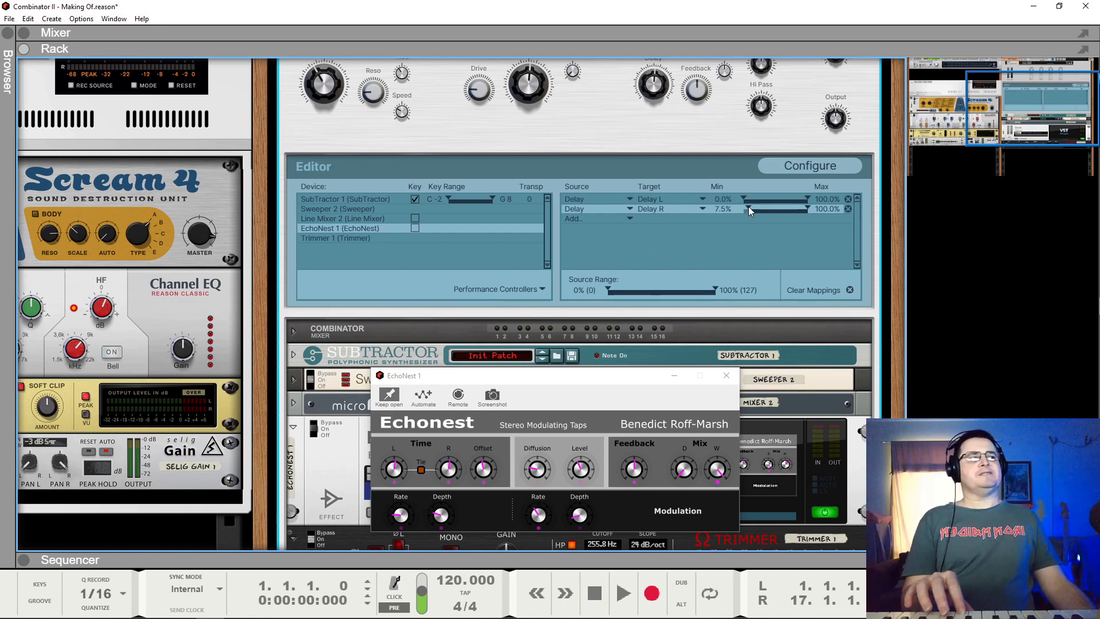
{"action": "left_click_drag", "start_coordinate": [655, 87], "coordinate": [758, 204]}
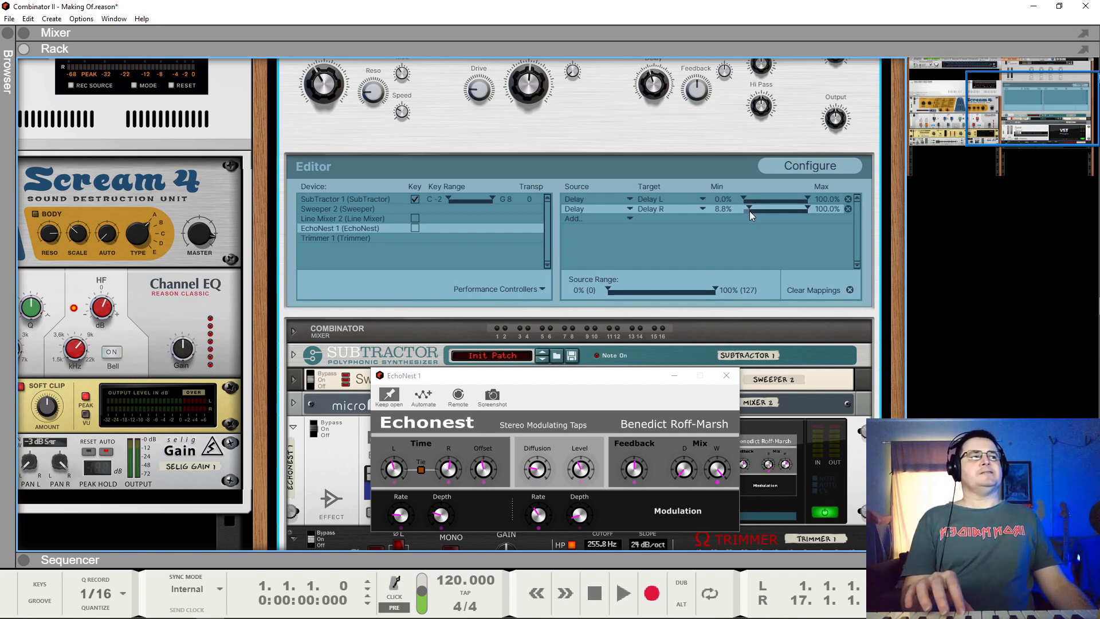
{"action": "left_click_drag", "start_coordinate": [806, 199], "coordinate": [806, 201]}
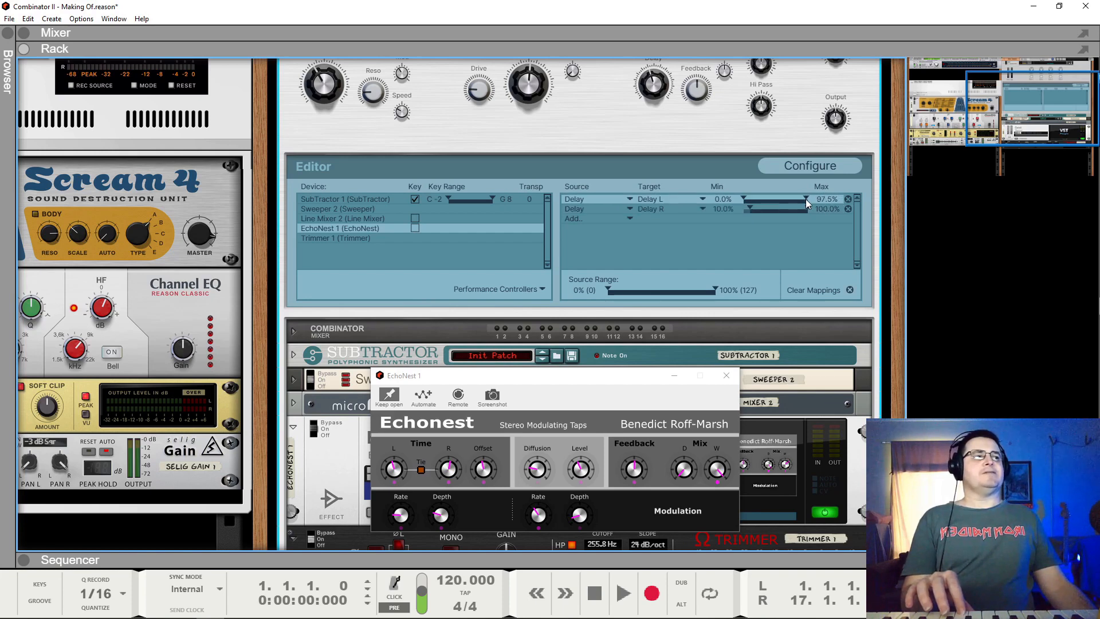
{"action": "left_click_drag", "start_coordinate": [659, 96], "coordinate": [659, 69]}
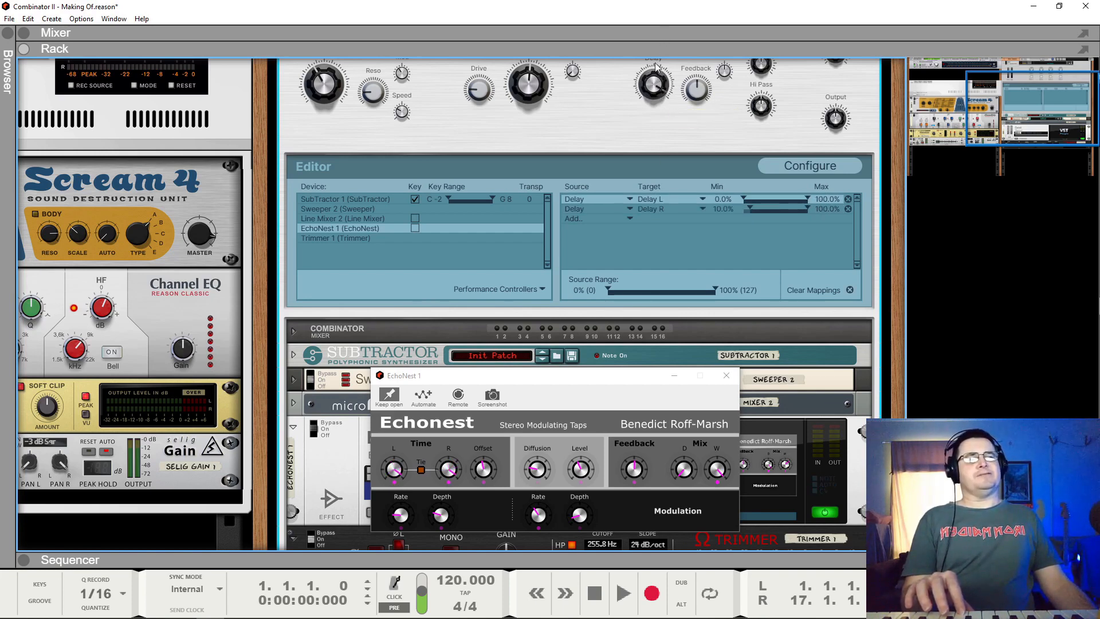
Close and reopen the EchoNest plugin window, set it to stay open and place it below the Combinator's mapping editor.
{"action": "scroll", "coordinate": [650, 91], "scroll_direction": "up", "scroll_amount": 3}
{"action": "scroll", "coordinate": [654, 164], "scroll_direction": "down", "scroll_amount": 2}
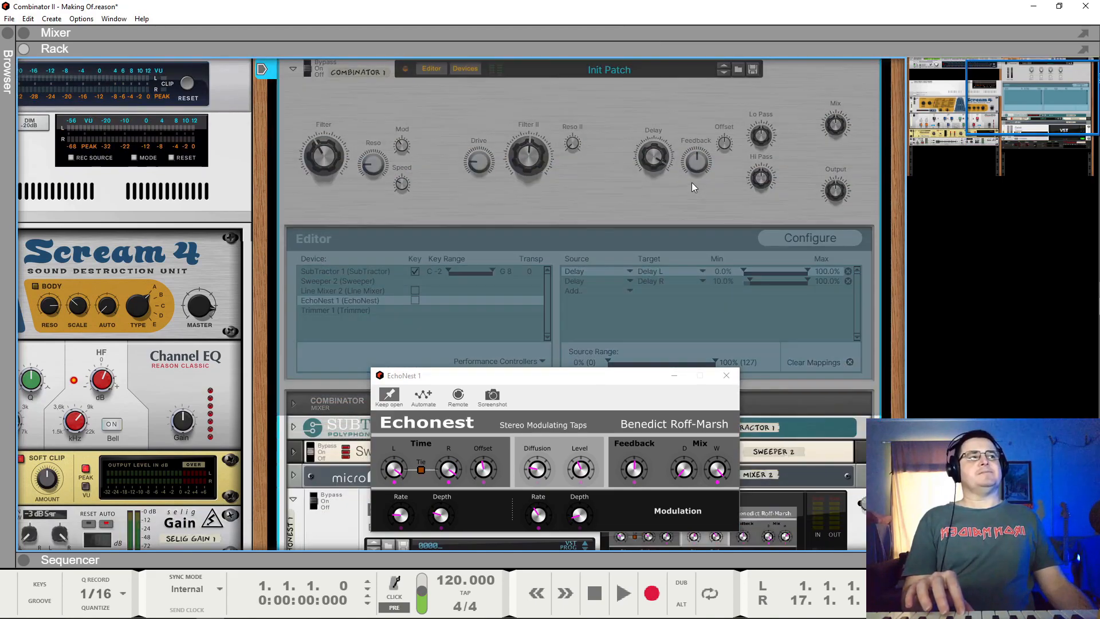
{"action": "scroll", "coordinate": [653, 156], "scroll_direction": "down", "scroll_amount": 4}
{"action": "scroll", "coordinate": [641, 158], "scroll_direction": "up", "scroll_amount": 2}
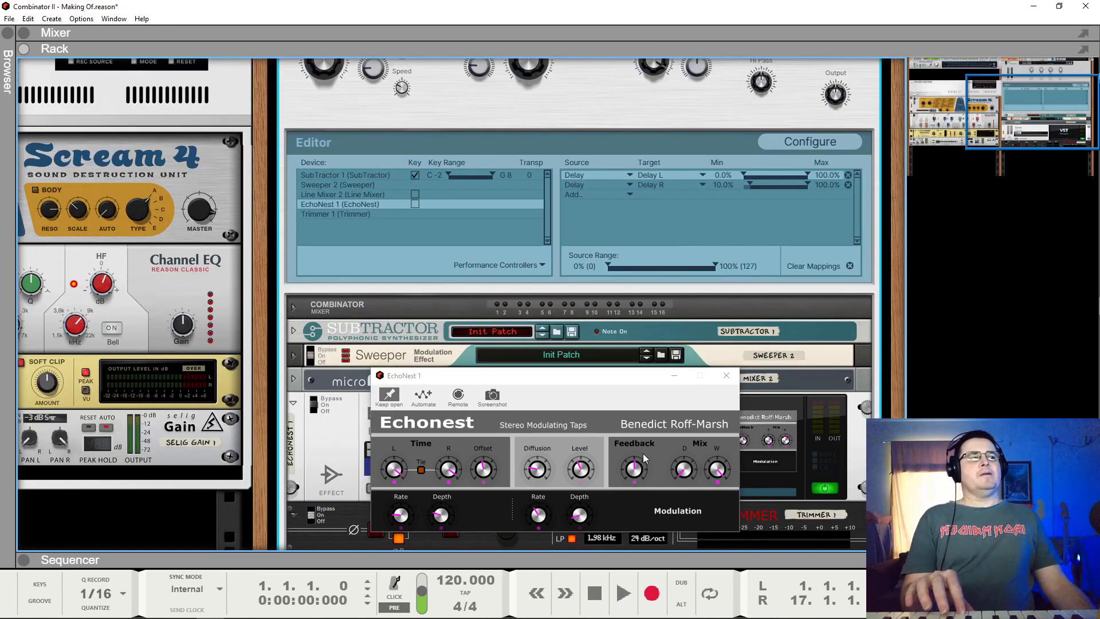
{"action": "left_click", "coordinate": [725, 376]}
{"action": "scroll", "coordinate": [600, 138], "scroll_direction": "up", "scroll_amount": 4}
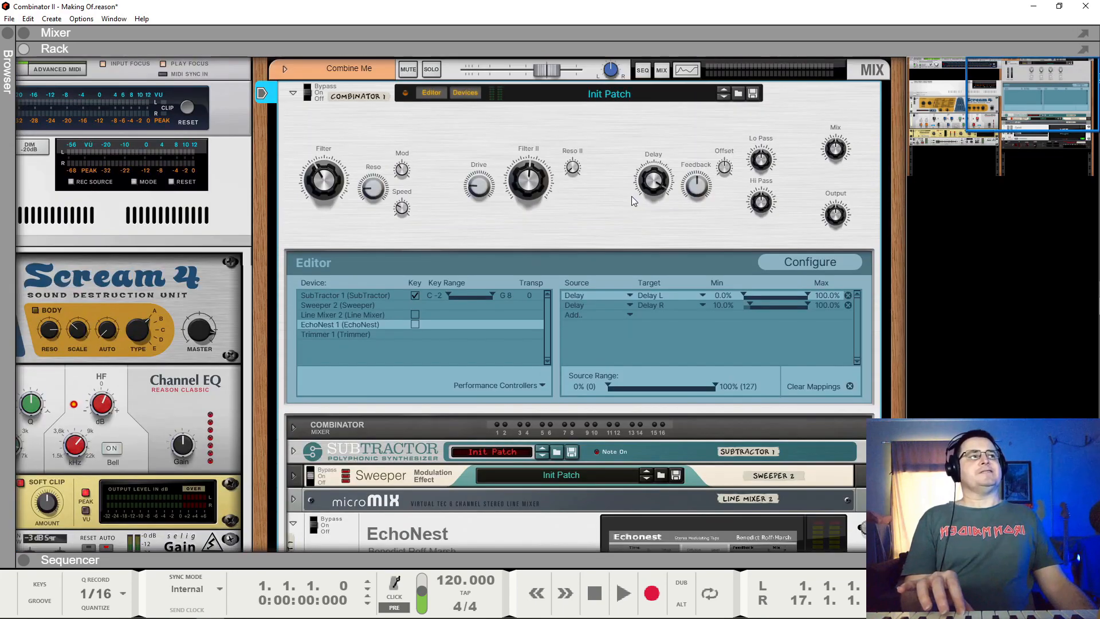
{"action": "left_click_drag", "start_coordinate": [659, 304], "coordinate": [659, 314]}
{"action": "scroll", "coordinate": [655, 262], "scroll_direction": "down", "scroll_amount": 8}
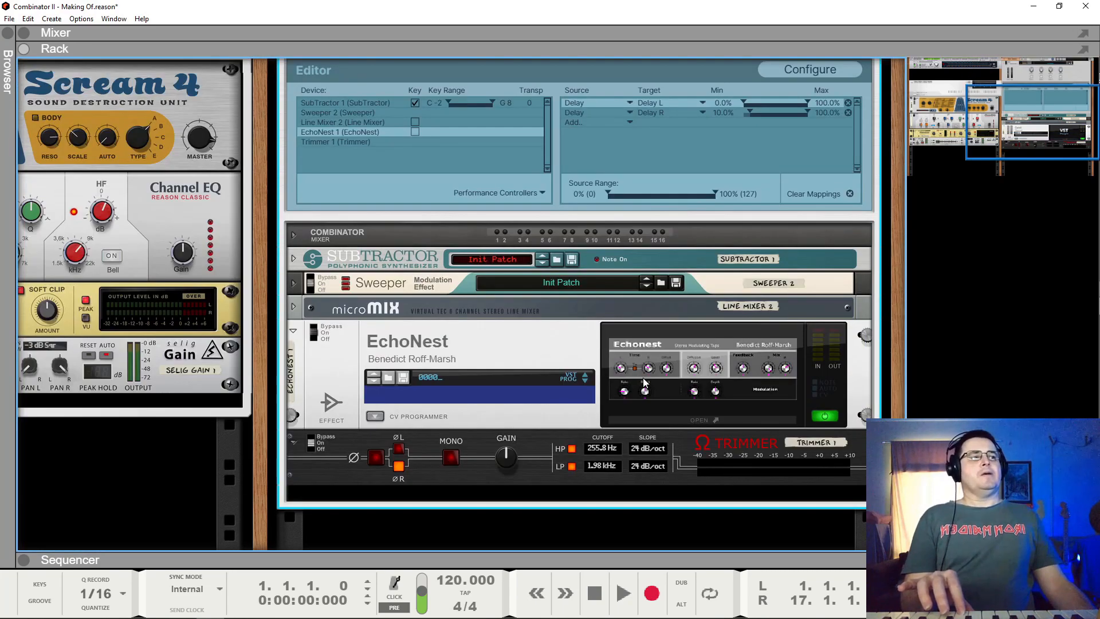
{"action": "left_click", "coordinate": [638, 375]}
{"action": "scroll", "coordinate": [624, 347], "scroll_direction": "up", "scroll_amount": 8}
{"action": "left_click", "coordinate": [388, 396]}
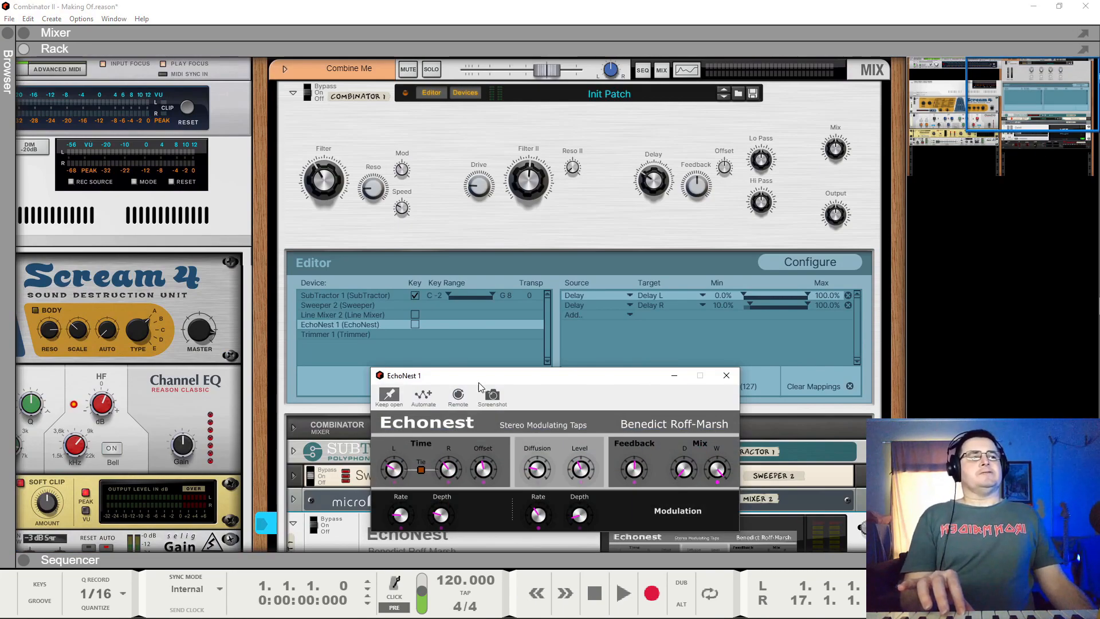
{"action": "left_click_drag", "start_coordinate": [480, 383], "coordinate": [530, 410]}
{"action": "scroll", "coordinate": [591, 341], "scroll_direction": "down", "scroll_amount": 2}
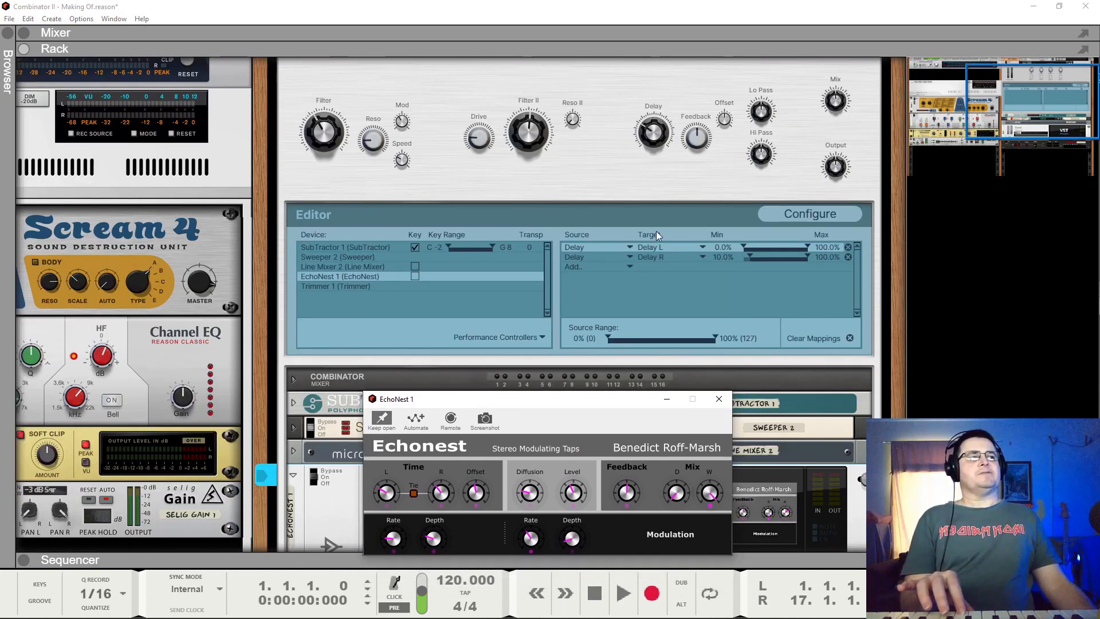
Map the Combinator's Feedback control to EchoNest's Feedback parameter.
{"action": "left_click", "coordinate": [589, 266]}
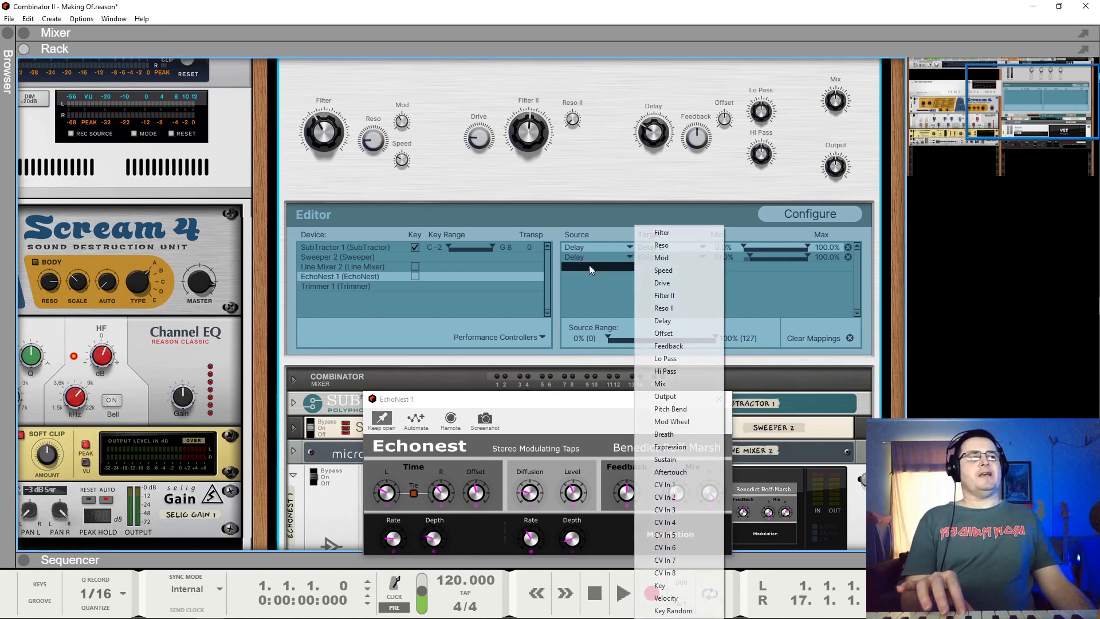
{"action": "left_click", "coordinate": [679, 345]}
{"action": "left_click", "coordinate": [657, 267]}
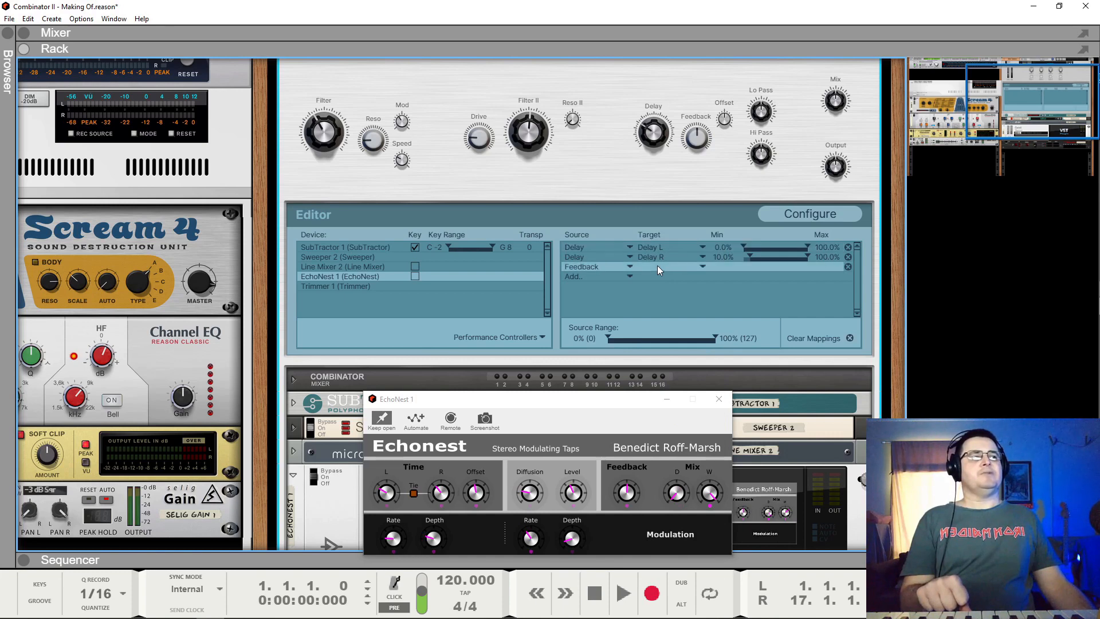
{"action": "mouse_move", "coordinate": [693, 333]}
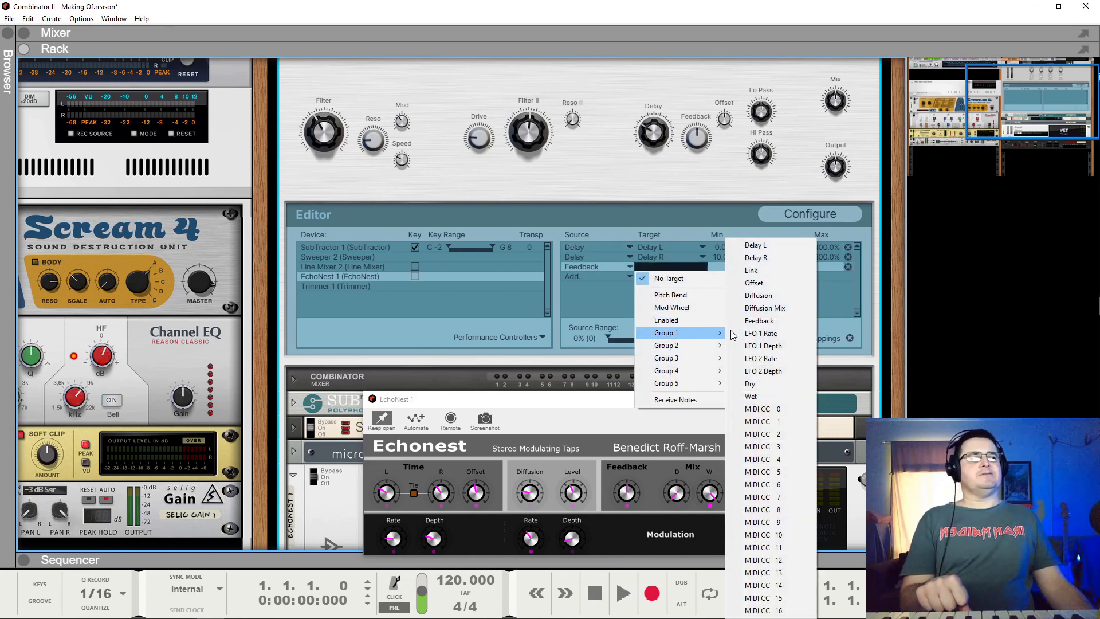
{"action": "left_click", "coordinate": [765, 320]}
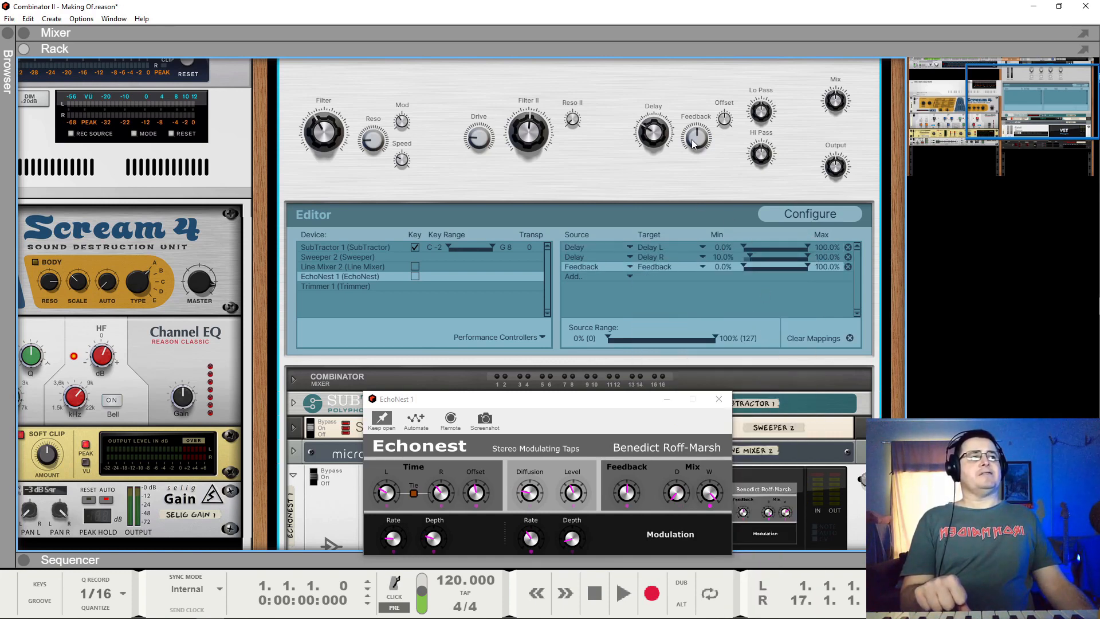
{"action": "mouse_move", "coordinate": [696, 141]}
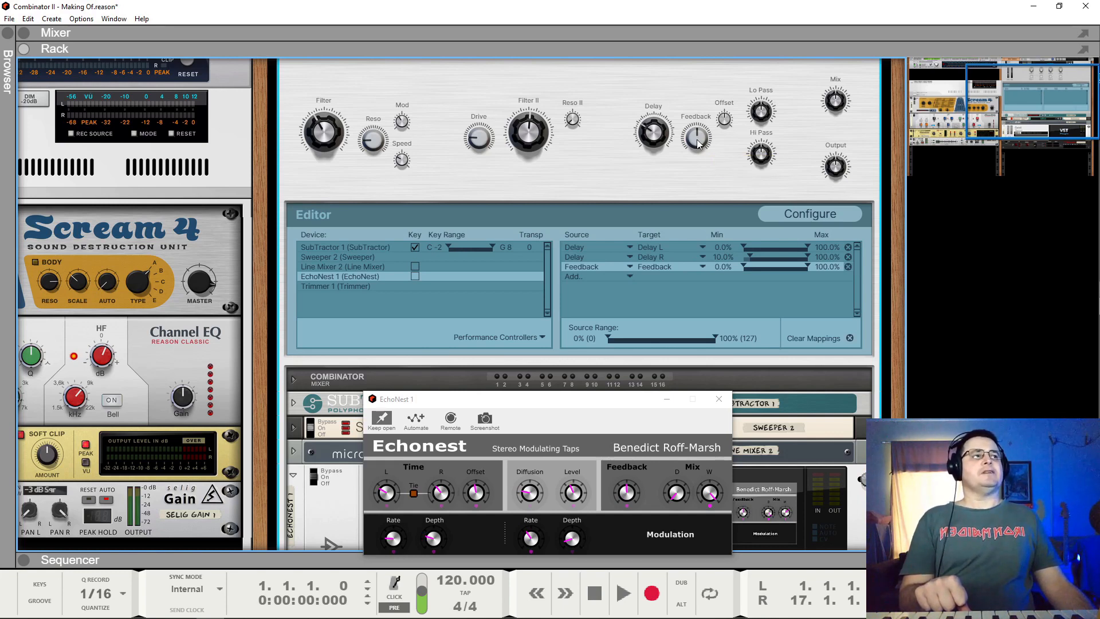
Enter panel configuration, move the Offset knob up between Delay and Feedback, and shift Feedback right, level with the Delay knob.
{"action": "mouse_move", "coordinate": [725, 120]}
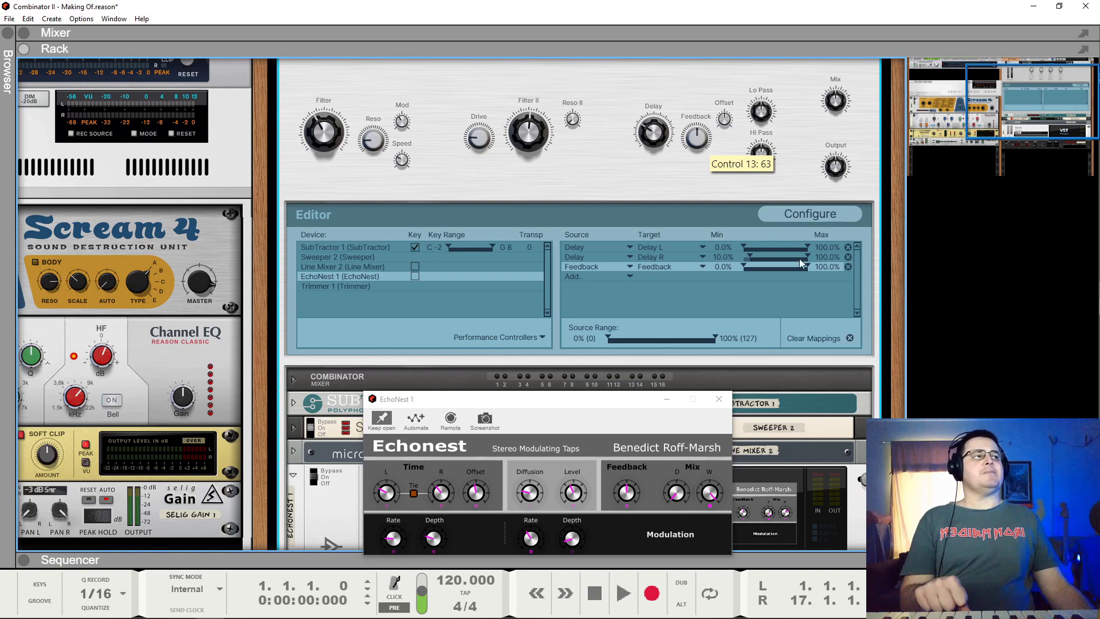
{"action": "left_click", "coordinate": [811, 214]}
{"action": "left_click", "coordinate": [724, 119]}
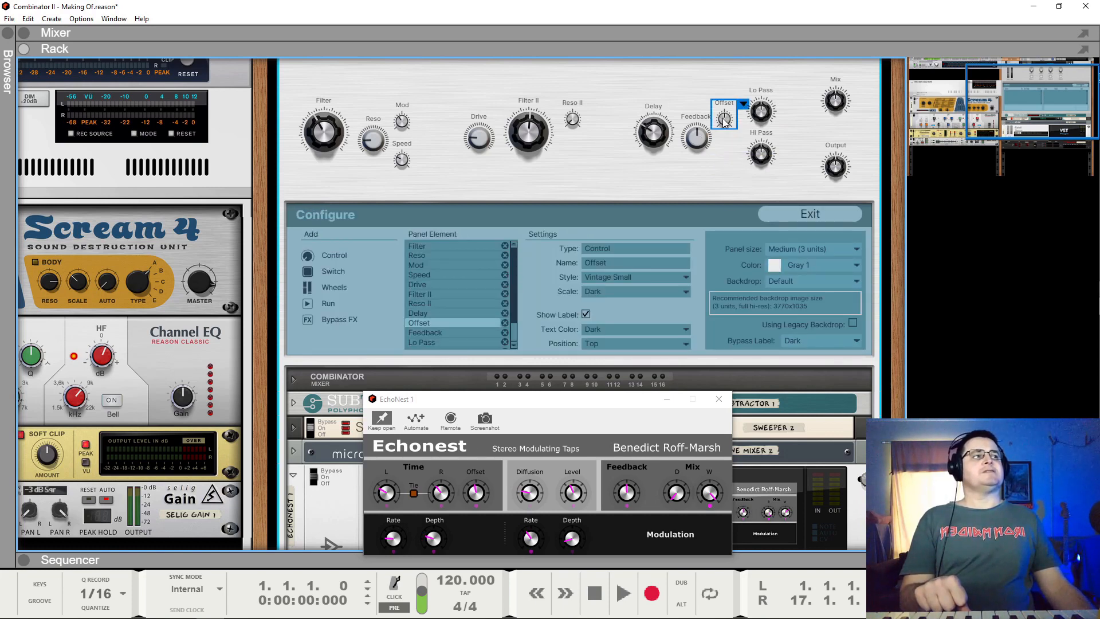
{"action": "left_click_drag", "start_coordinate": [723, 118], "coordinate": [683, 93]}
{"action": "left_click_drag", "start_coordinate": [698, 143], "coordinate": [725, 143]}
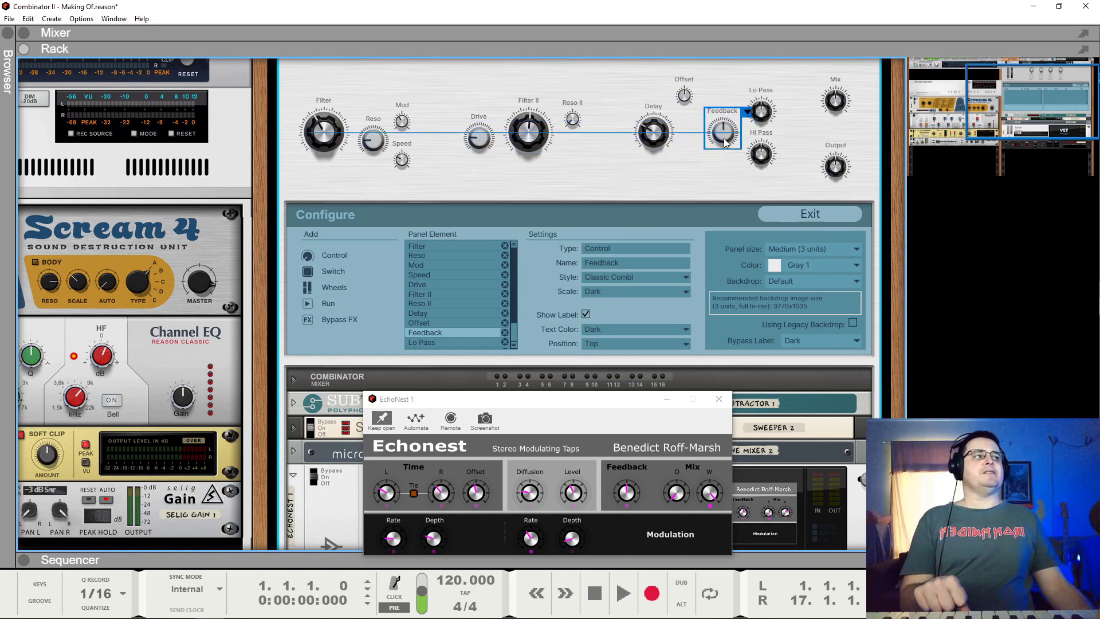
Nudge the Offset knob down between Delay and Feedback, fine-place the Feedback knob, and exit panel configuration.
{"action": "left_click", "coordinate": [685, 95]}
{"action": "left_click_drag", "start_coordinate": [687, 78], "coordinate": [727, 135]}
{"action": "left_click", "coordinate": [724, 135]}
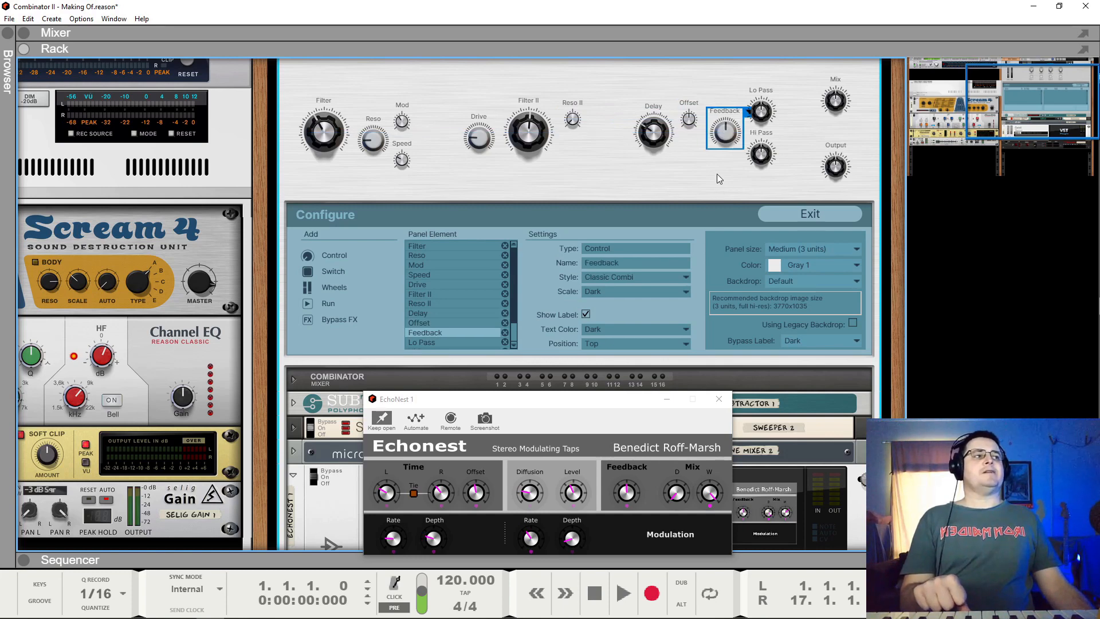
{"action": "left_click", "coordinate": [709, 149]}
{"action": "left_click", "coordinate": [822, 212]}
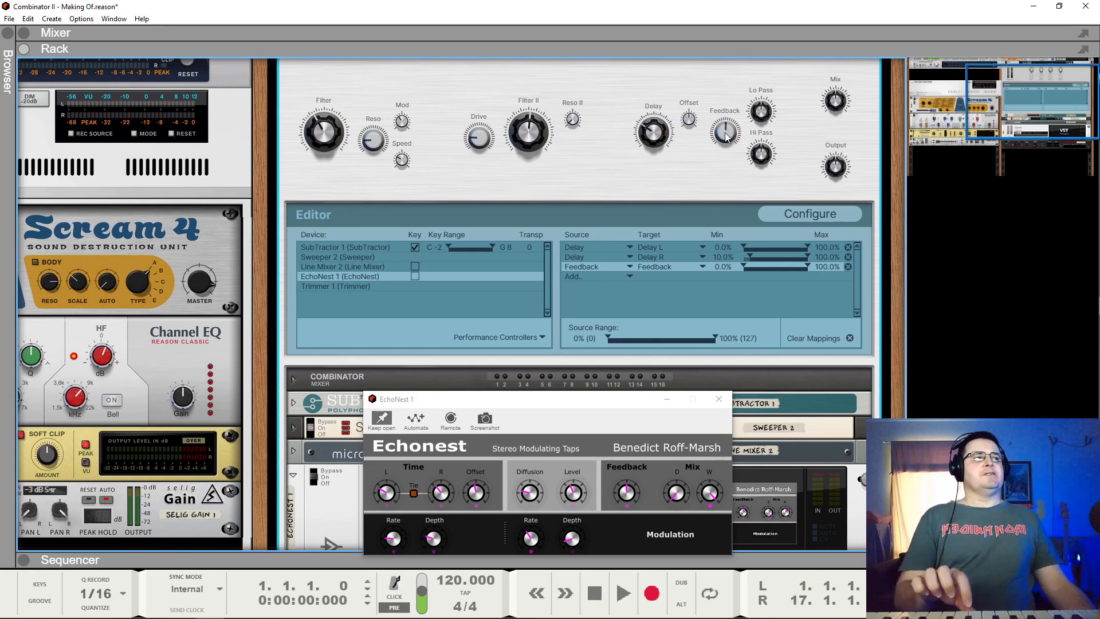
{"action": "mouse_move", "coordinate": [725, 135]}
{"action": "mouse_move", "coordinate": [725, 132]}
{"action": "left_mouse_down"}
{"action": "mouse_move", "coordinate": [725, 147]}
{"action": "mouse_move", "coordinate": [726, 131]}
{"action": "left_mouse_up"}
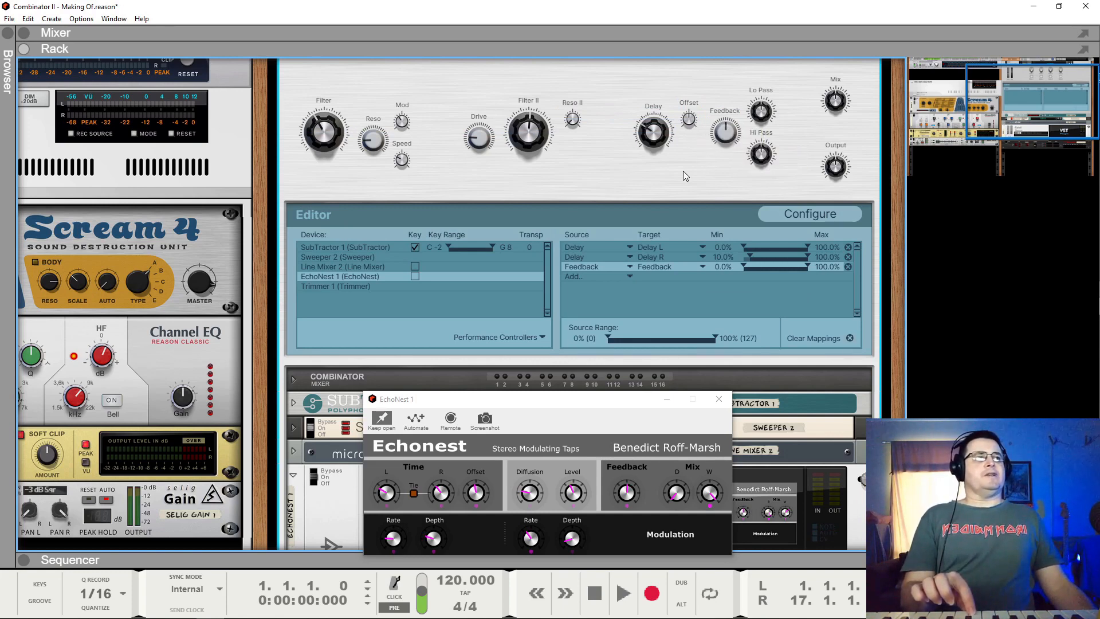
Map the Combinator's Offset control to EchoNest's Offset parameter and turn the Offset knob to test it.
{"action": "left_click", "coordinate": [594, 276]}
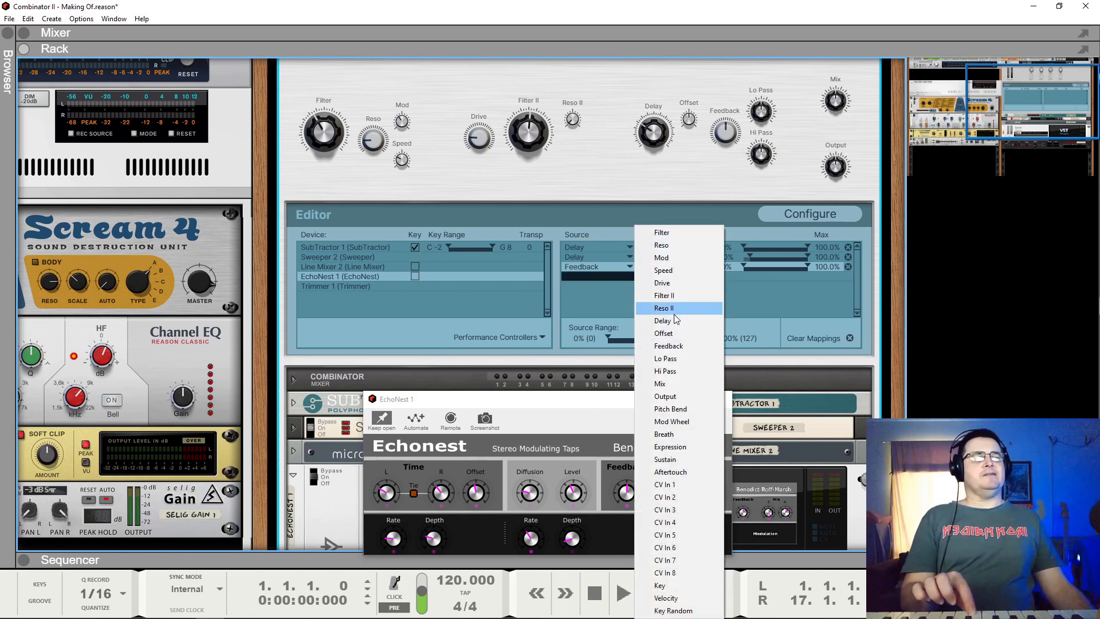
{"action": "left_click", "coordinate": [664, 333]}
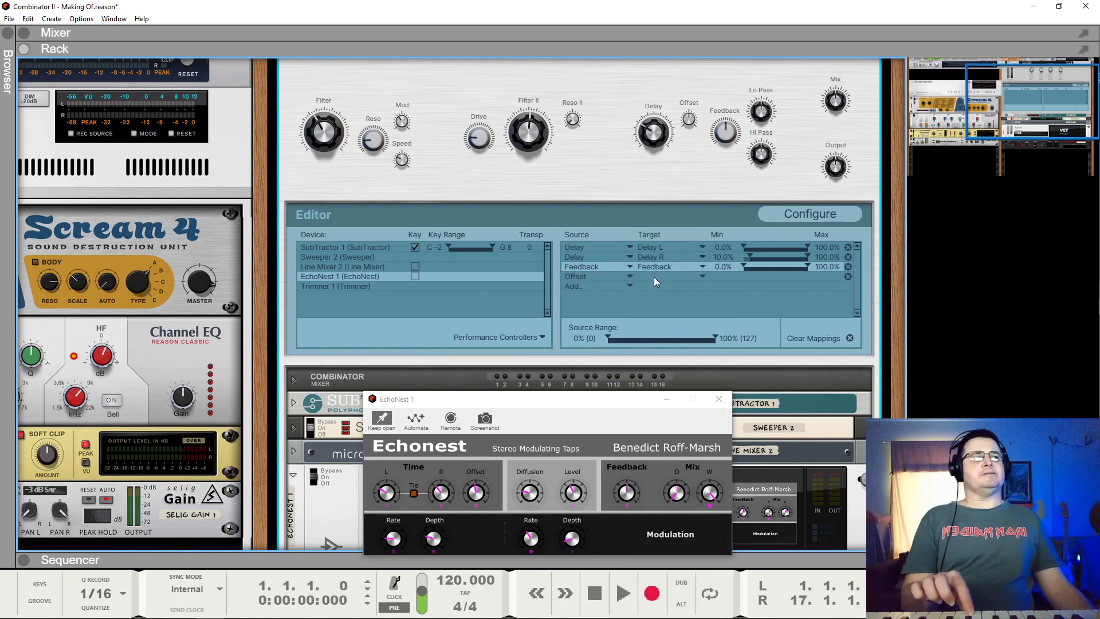
{"action": "left_click", "coordinate": [655, 277]}
{"action": "mouse_move", "coordinate": [699, 344]}
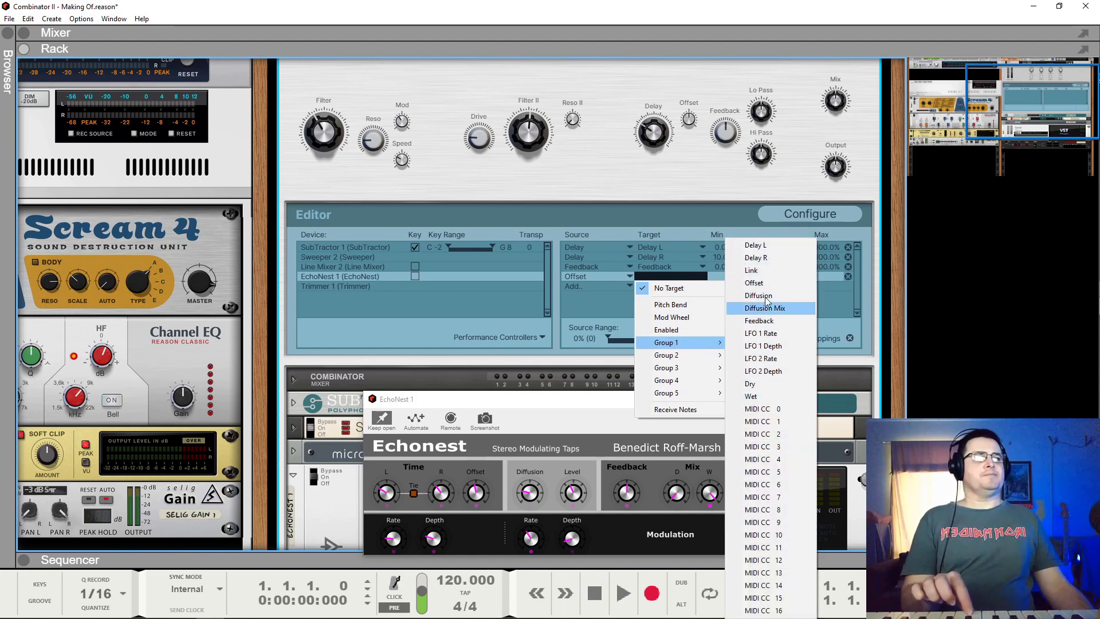
{"action": "left_click", "coordinate": [754, 283]}
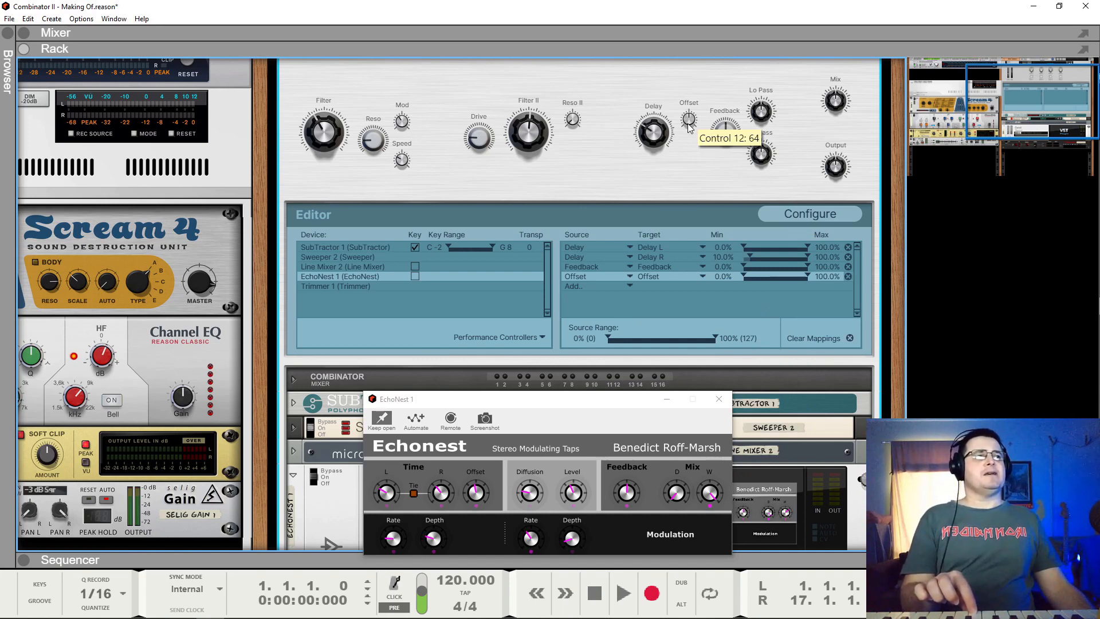
{"action": "left_click_drag", "start_coordinate": [689, 127], "coordinate": [687, 79]}
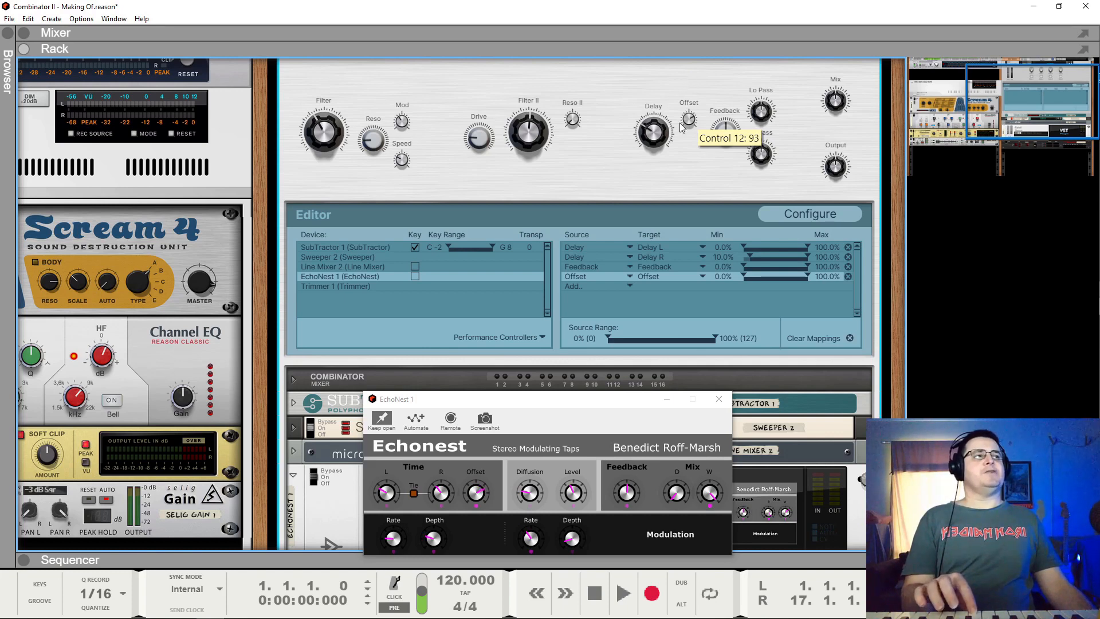
{"action": "left_click_drag", "start_coordinate": [688, 128], "coordinate": [697, 98]}
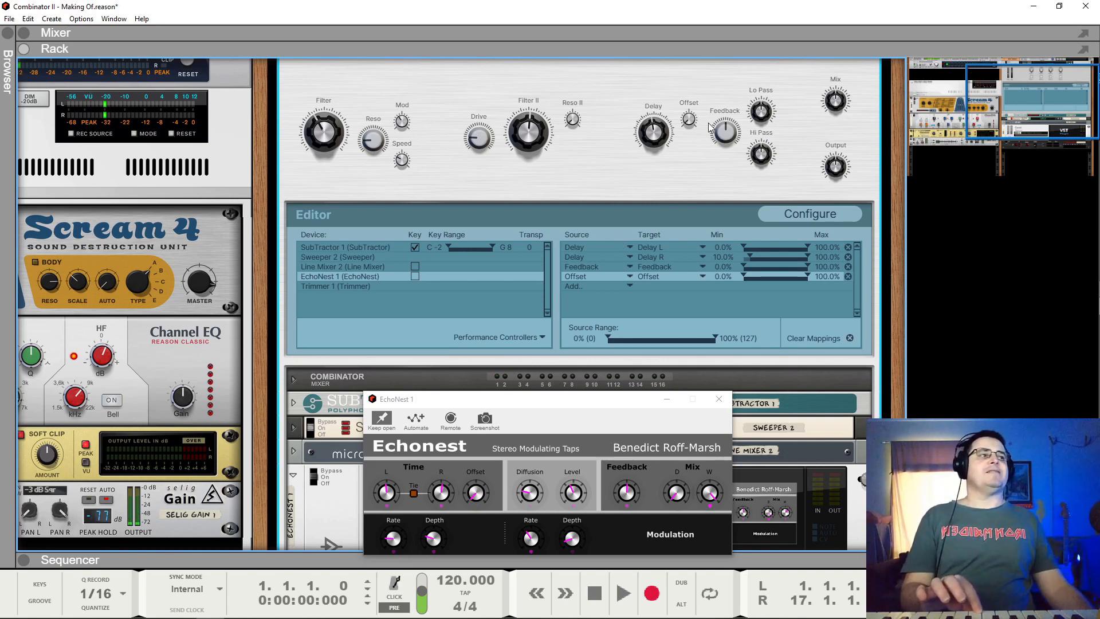
{"action": "left_click_drag", "start_coordinate": [694, 117], "coordinate": [693, 0]}
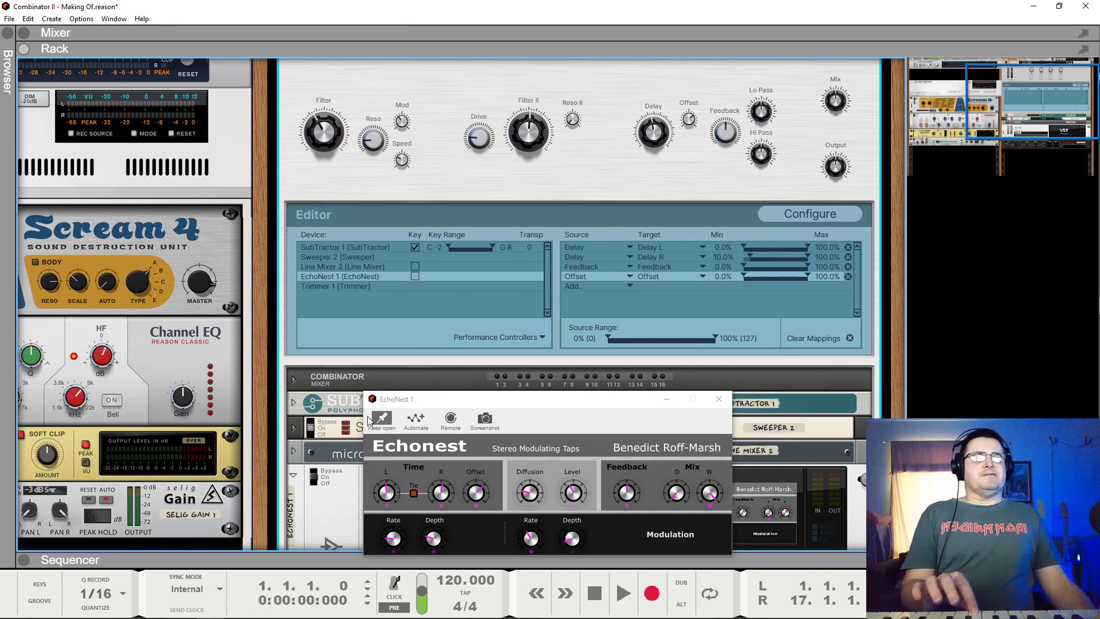
Close the EchoNest plugin window, fold the device, and map the Trimmer's high-pass cutoff to the Hi Pass control.
{"action": "left_click", "coordinate": [719, 399]}
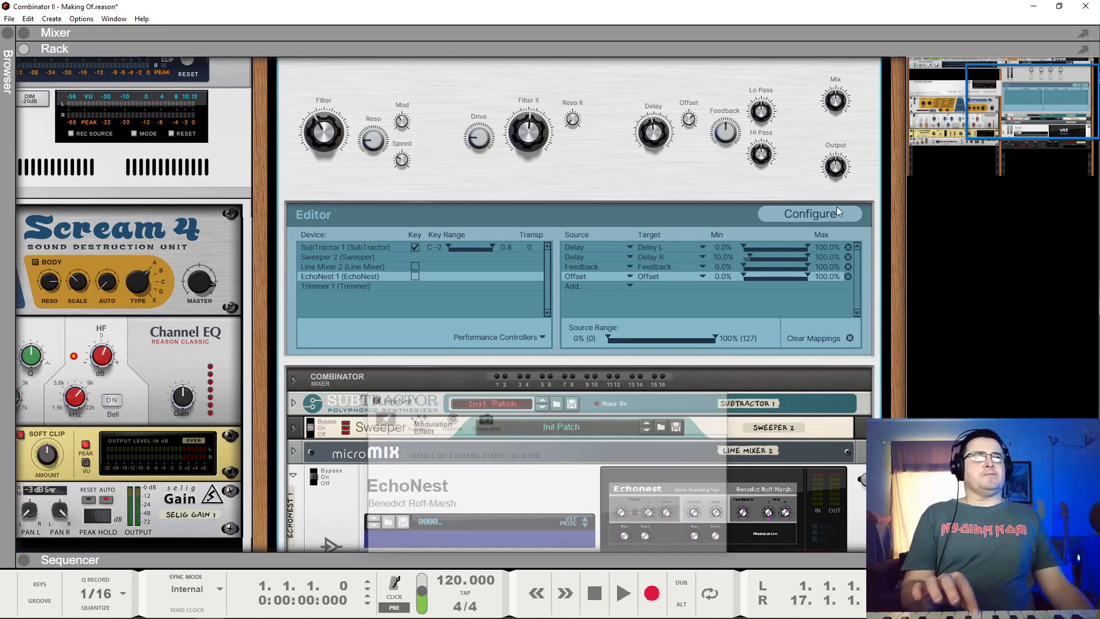
{"action": "left_click", "coordinate": [294, 475]}
{"action": "scroll", "coordinate": [295, 476], "scroll_direction": "down", "scroll_amount": 3}
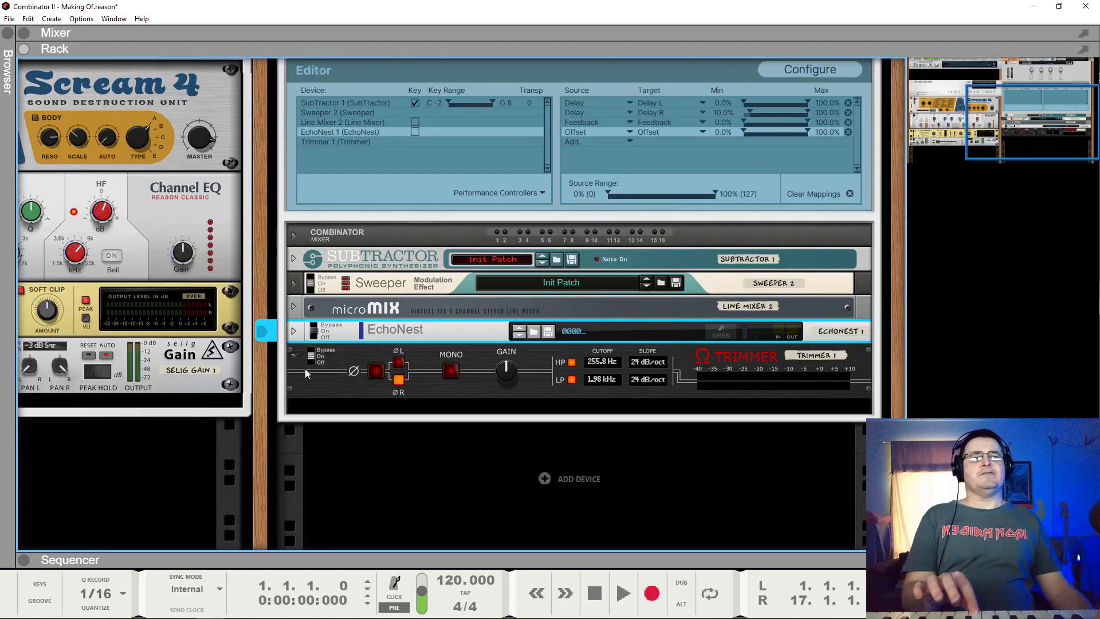
{"action": "right_click", "coordinate": [598, 363]}
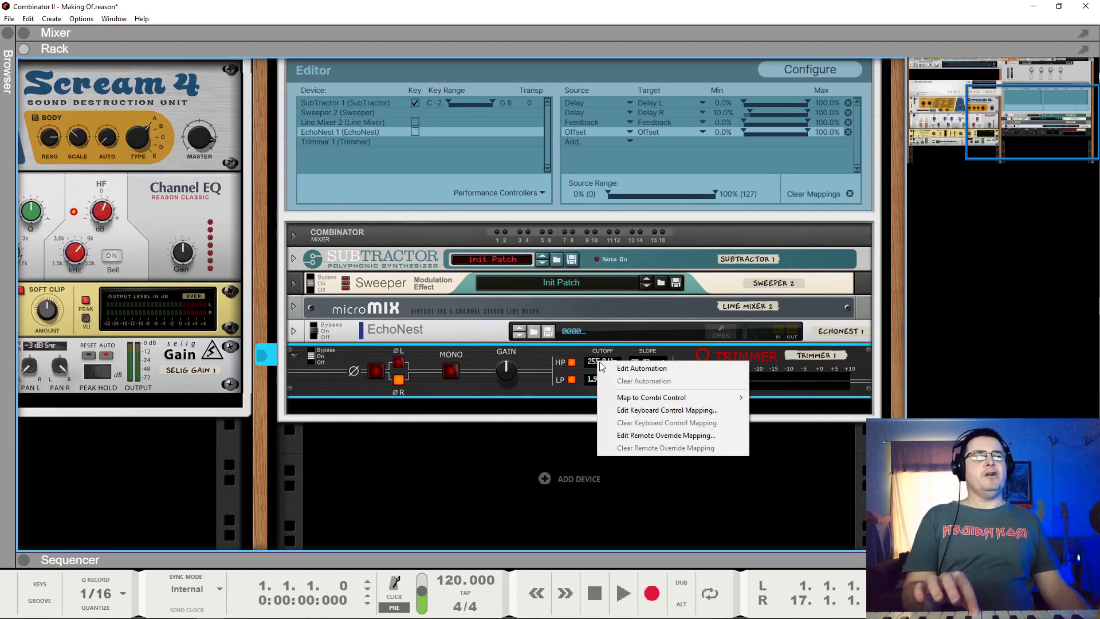
{"action": "mouse_move", "coordinate": [628, 398]}
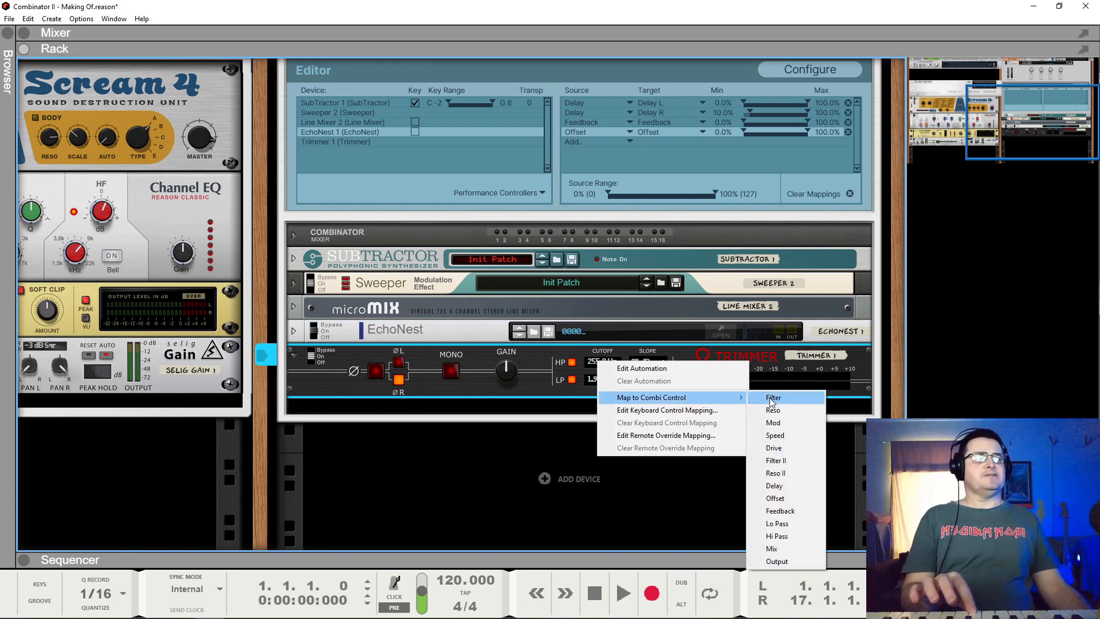
{"action": "left_click", "coordinate": [794, 537]}
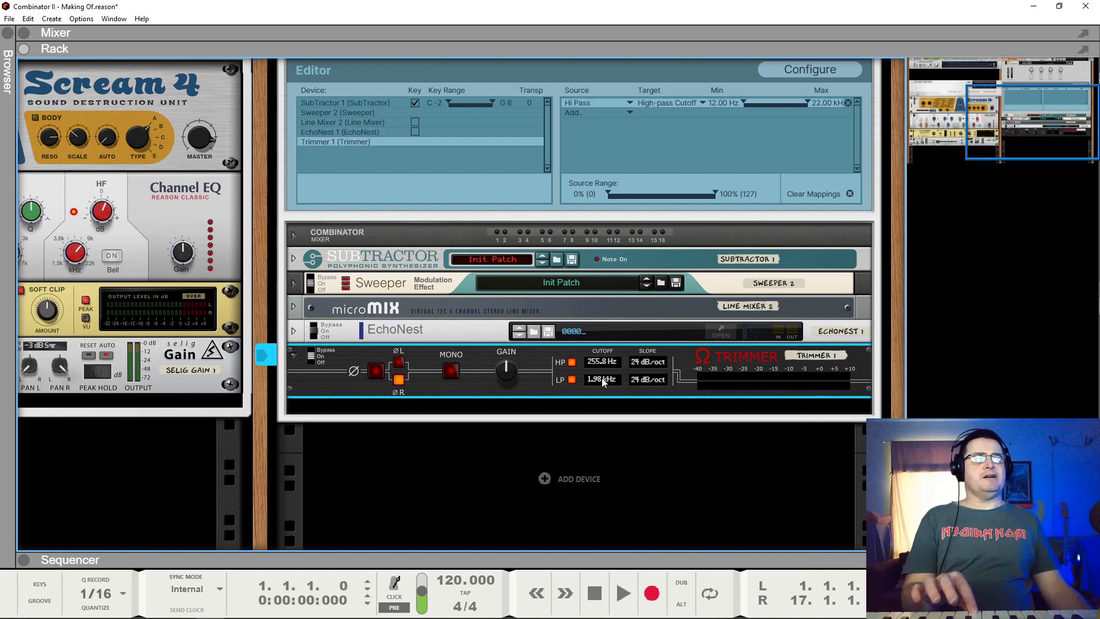
Map the Trimmer's low-pass cutoff to the Lo Pass control and turn the Lo Pass knob to test it.
{"action": "right_click", "coordinate": [601, 379]}
{"action": "mouse_move", "coordinate": [710, 415]}
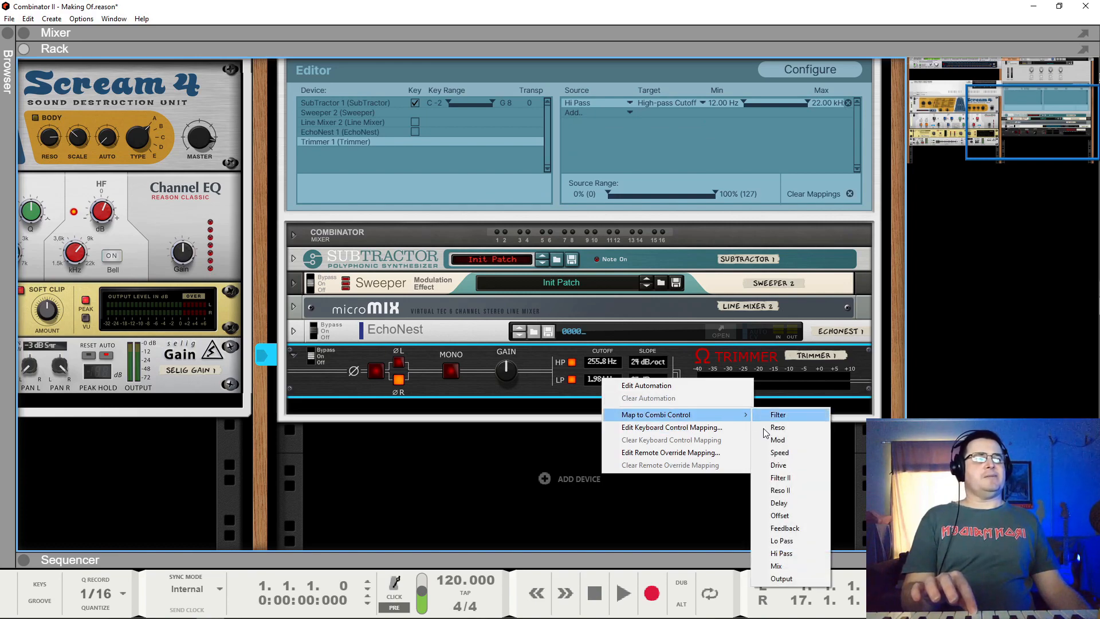
{"action": "left_click", "coordinate": [792, 541]}
{"action": "scroll", "coordinate": [792, 347], "scroll_direction": "up", "scroll_amount": 4}
{"action": "scroll", "coordinate": [785, 229], "scroll_direction": "down", "scroll_amount": 1}
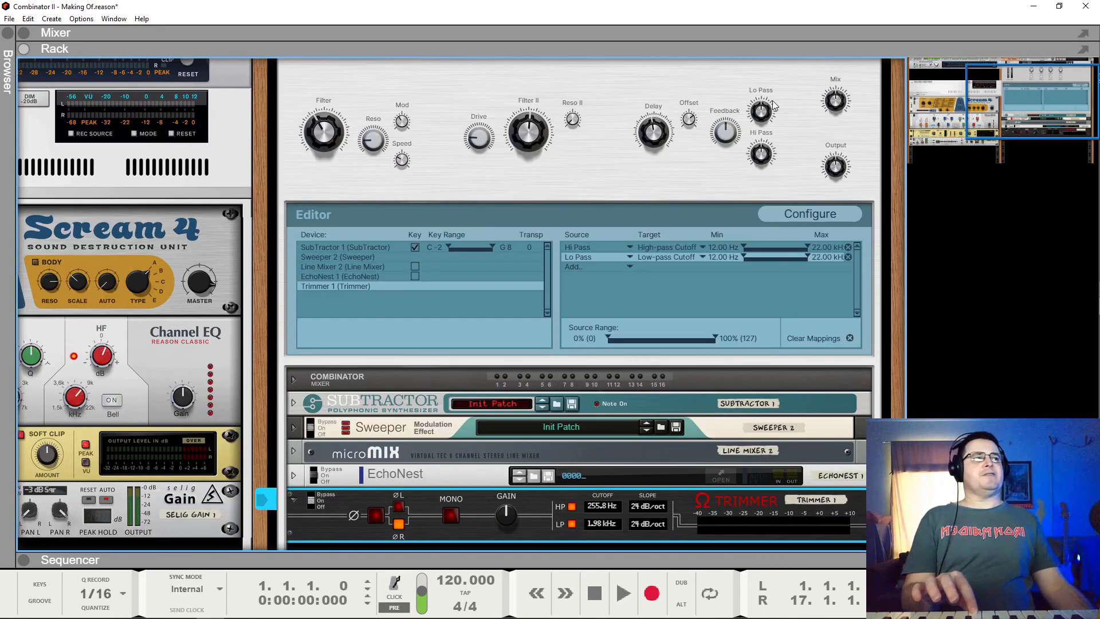
{"action": "left_click_drag", "start_coordinate": [760, 111], "coordinate": [766, 164]}
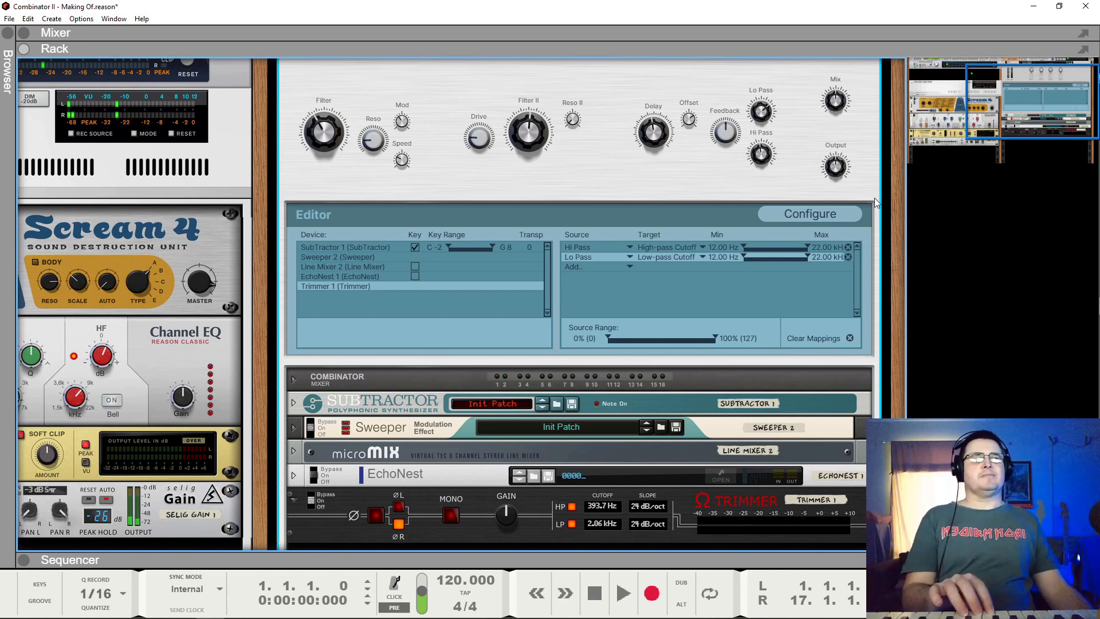
Map the Trimmer's Gain to the Combinator's Mix control and try the Mix knob.
{"action": "right_click", "coordinate": [508, 522]}
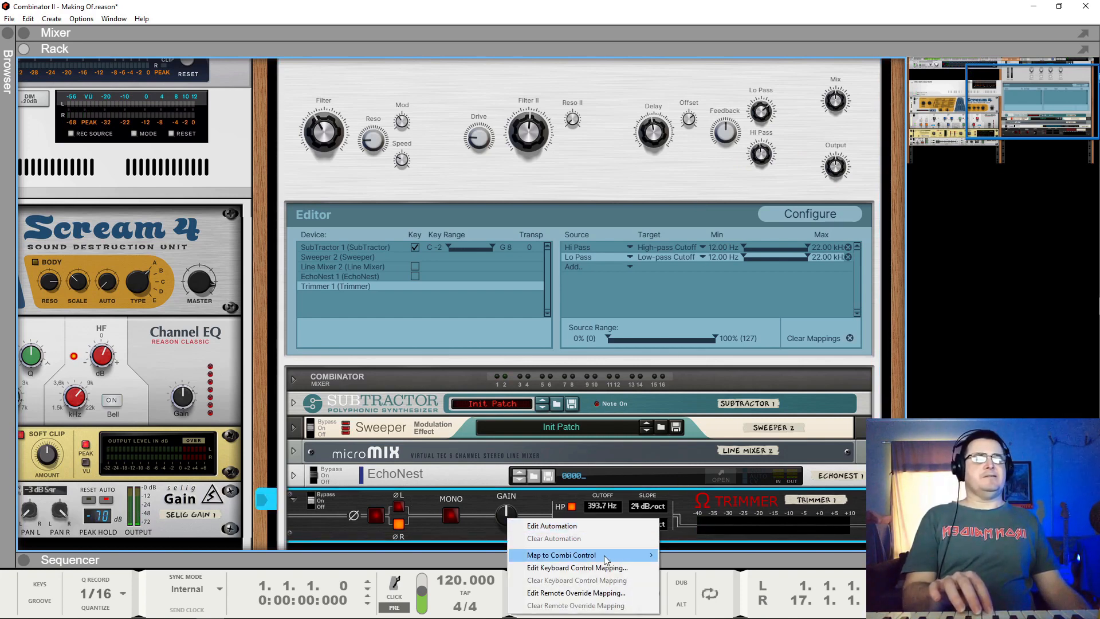
{"action": "mouse_move", "coordinate": [607, 556]}
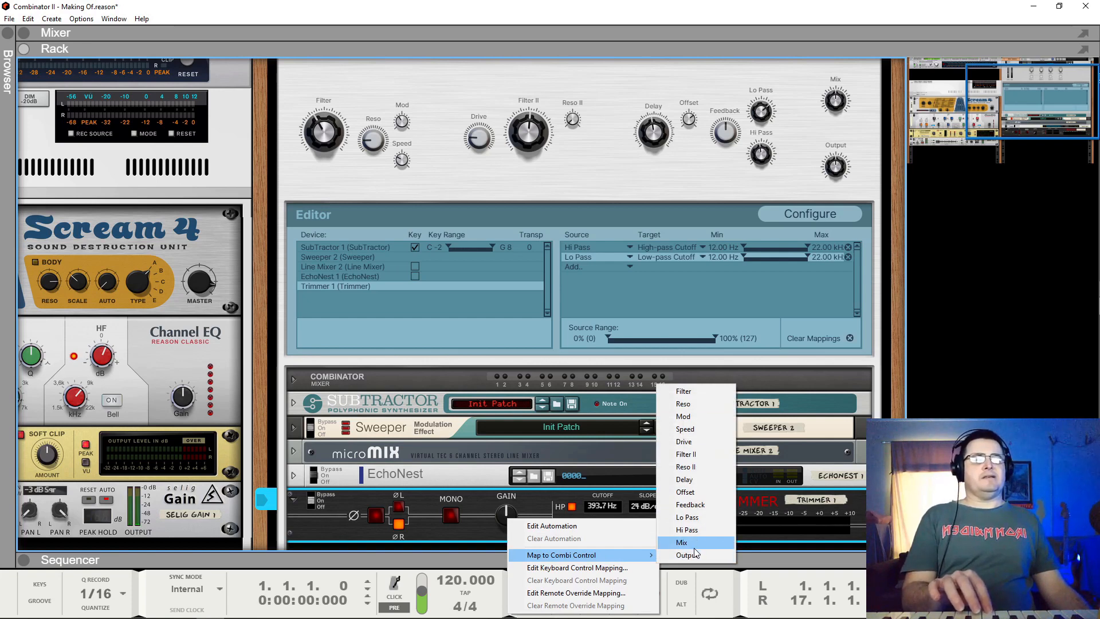
{"action": "left_click", "coordinate": [698, 545]}
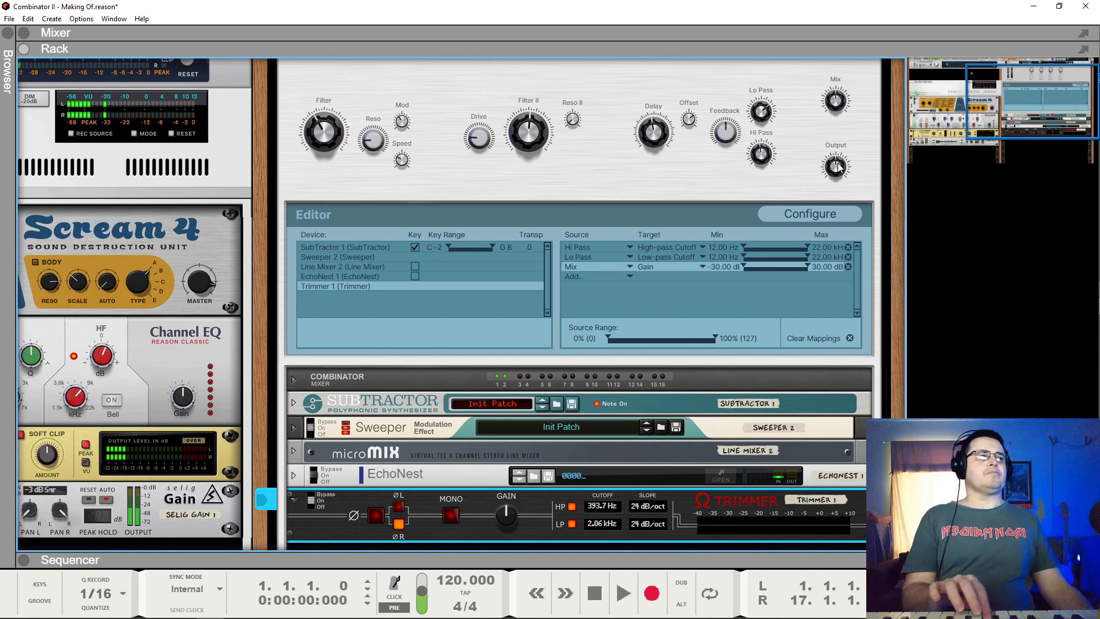
{"action": "mouse_move", "coordinate": [837, 97]}
{"action": "mouse_move", "coordinate": [837, 100]}
{"action": "left_mouse_down"}
{"action": "mouse_move", "coordinate": [852, 189]}
{"action": "mouse_move", "coordinate": [837, 48]}
{"action": "mouse_move", "coordinate": [838, 102]}
{"action": "left_mouse_up"}
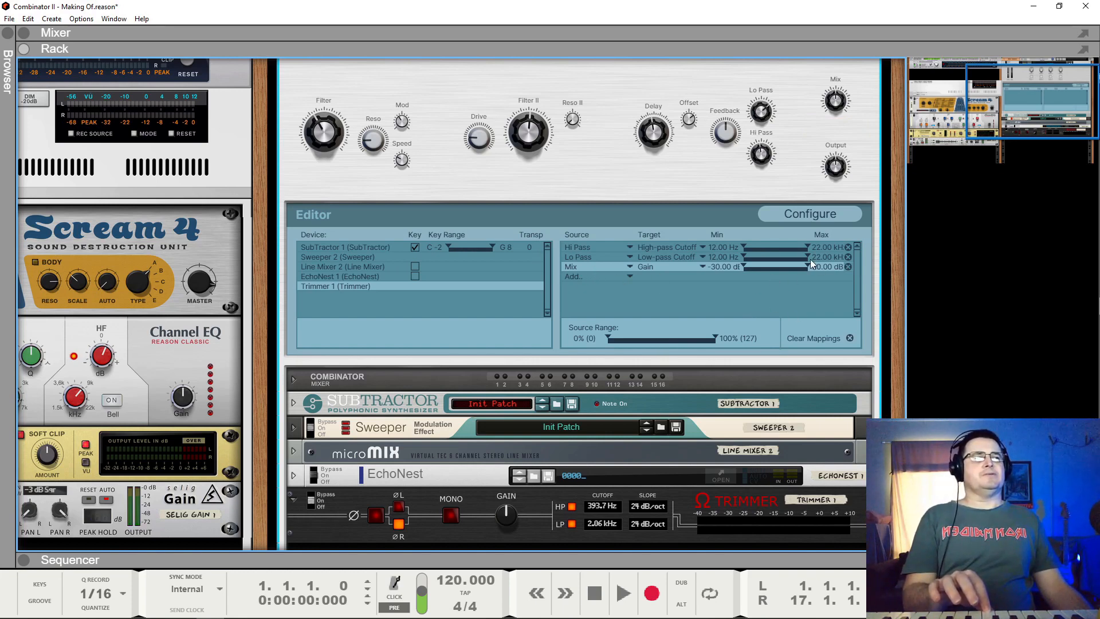
Lower the maximum of the Mix-to-Gain mapping to 0.00 dB and turn the Mix knob to test the range.
{"action": "left_click_drag", "start_coordinate": [804, 281], "coordinate": [776, 295]}
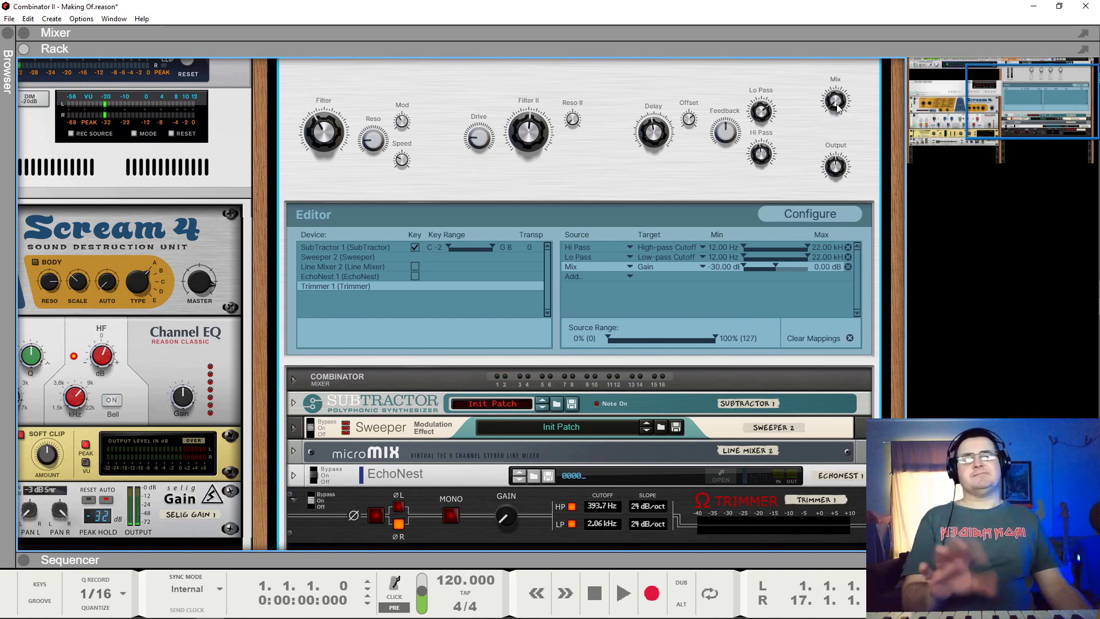
{"action": "left_click_drag", "start_coordinate": [837, 108], "coordinate": [835, 163]}
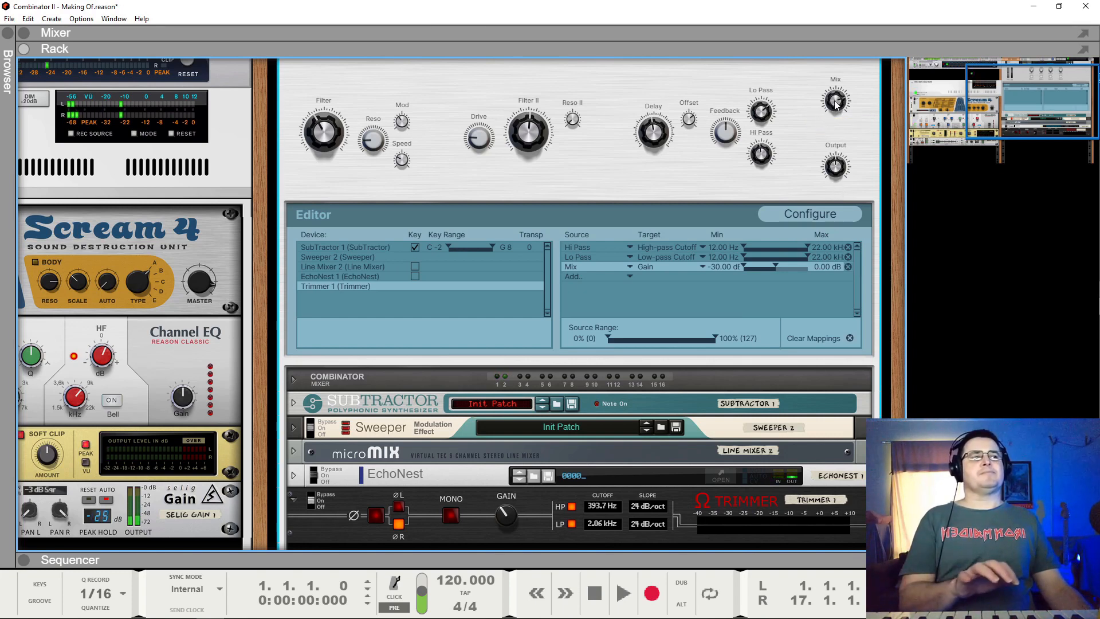
{"action": "left_click_drag", "start_coordinate": [834, 101], "coordinate": [837, 112]}
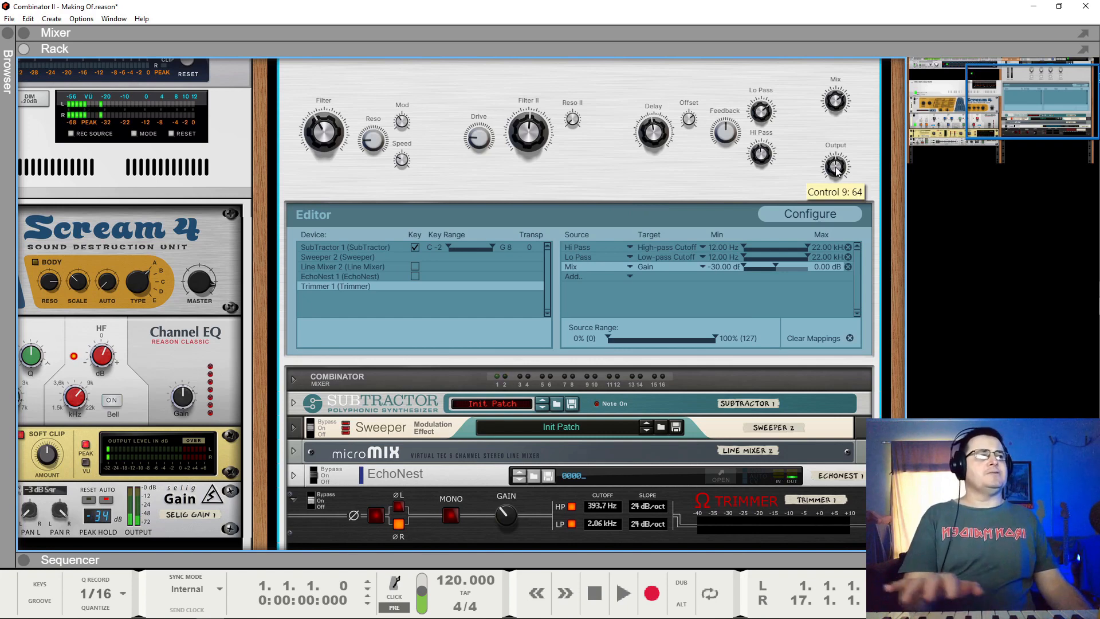
Fold the Trimmer and check the Combinator mixer's Main Volume and the SubTractor's controls for an output level that can be mapped.
{"action": "left_click", "coordinate": [293, 499]}
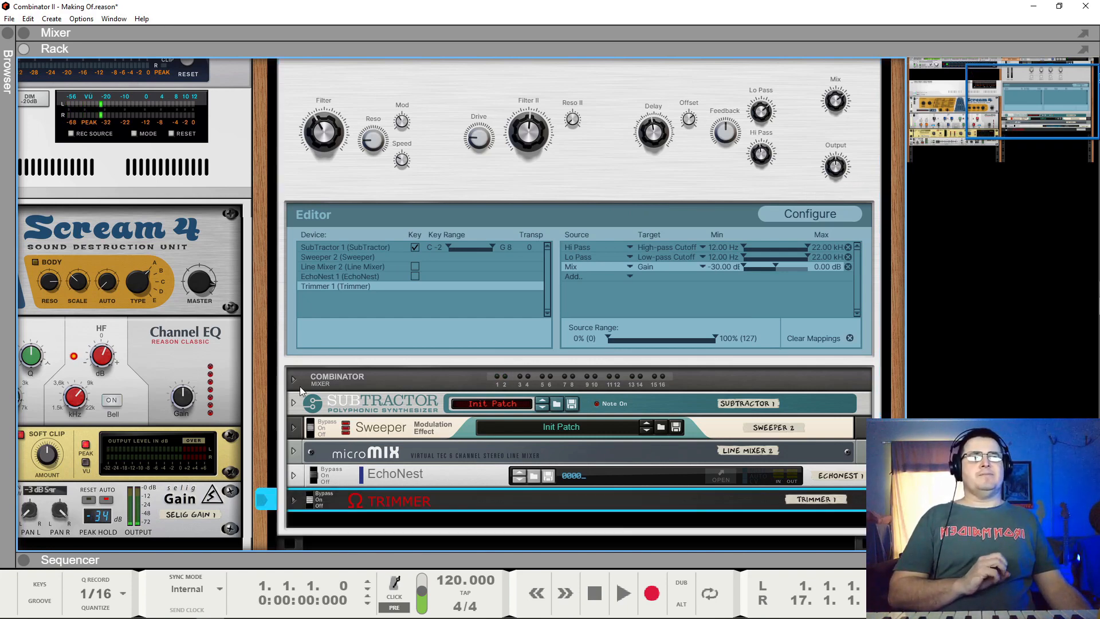
{"action": "left_click", "coordinate": [294, 379]}
{"action": "right_click", "coordinate": [843, 394]}
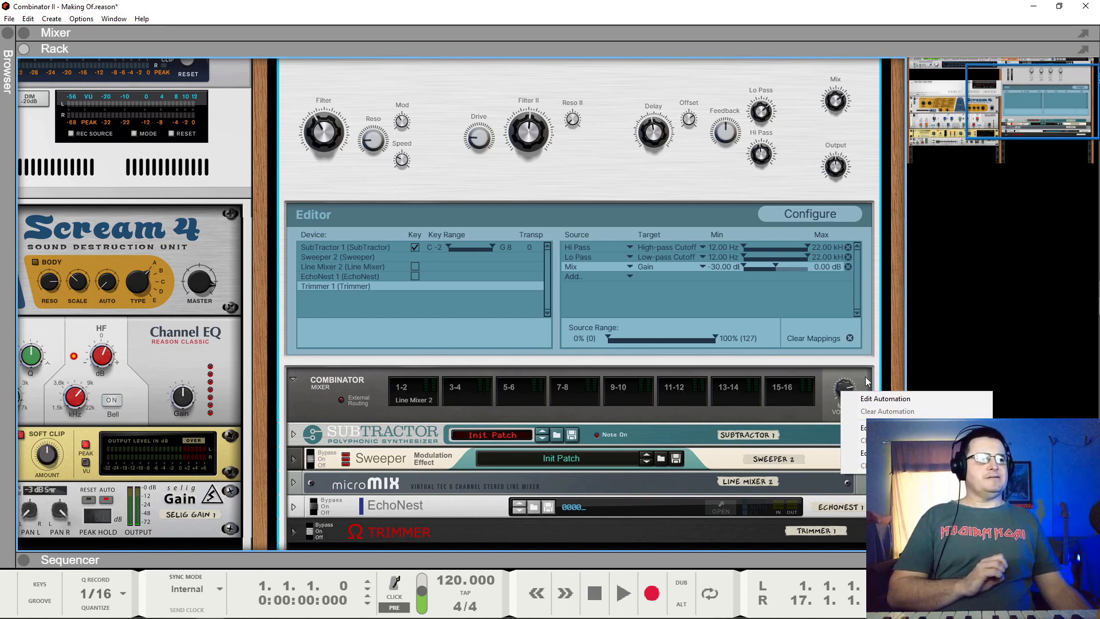
{"action": "left_click", "coordinate": [865, 383]}
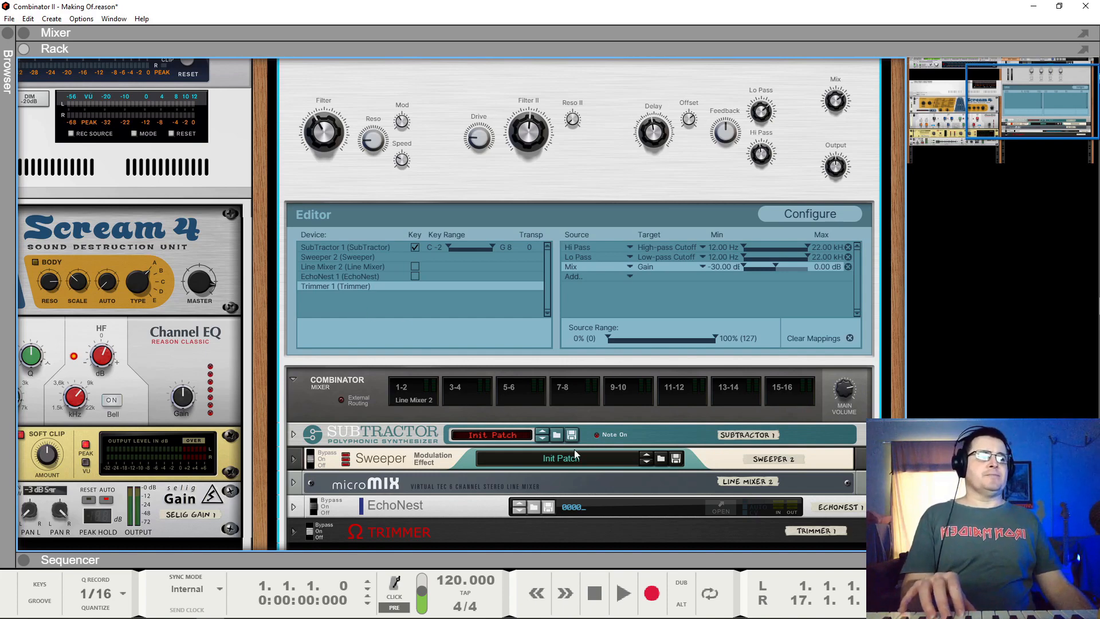
{"action": "left_click", "coordinate": [293, 435]}
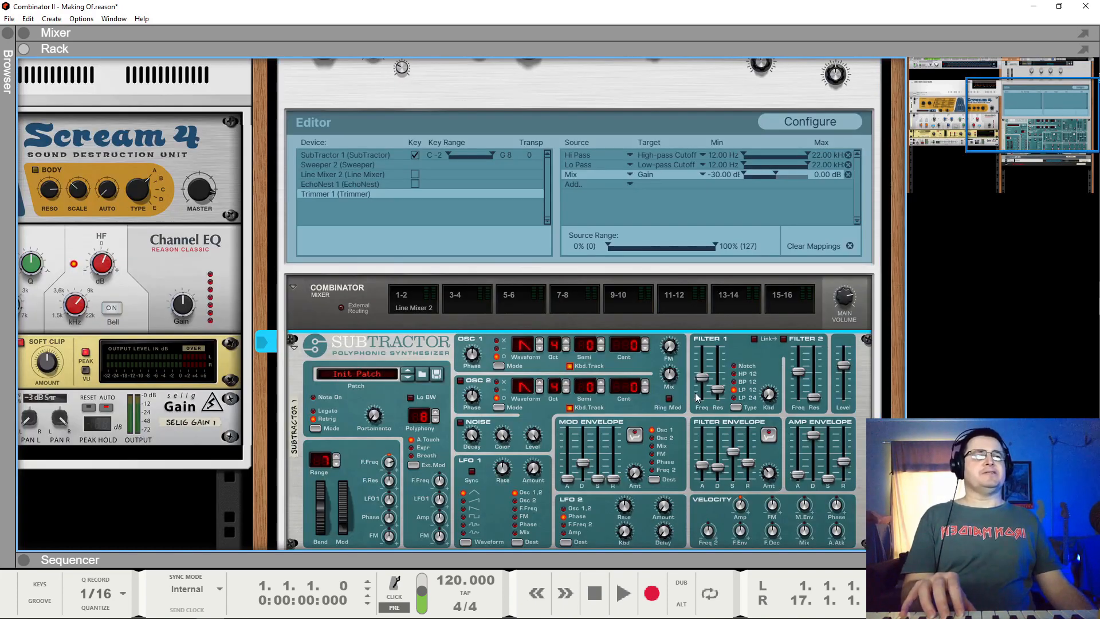
{"action": "left_click", "coordinate": [294, 348]}
{"action": "scroll", "coordinate": [550, 429], "scroll_direction": "down", "scroll_amount": 1}
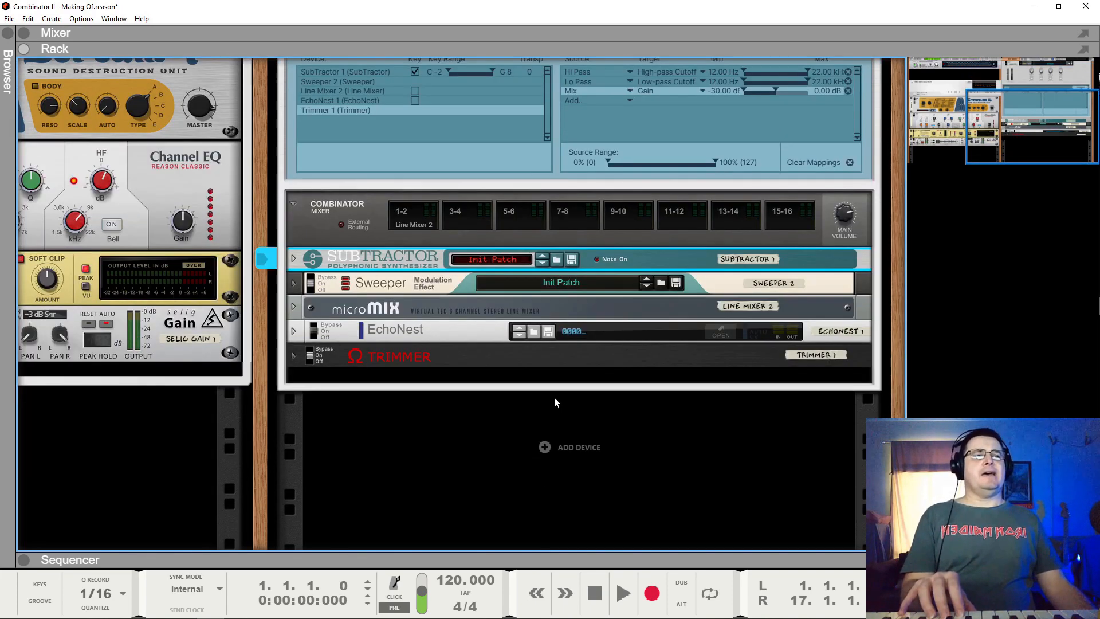
Unfold the Sweeper, map its Volume to the Combinator's Output control, fold it again, and select the Combinator.
{"action": "left_click", "coordinate": [294, 283]}
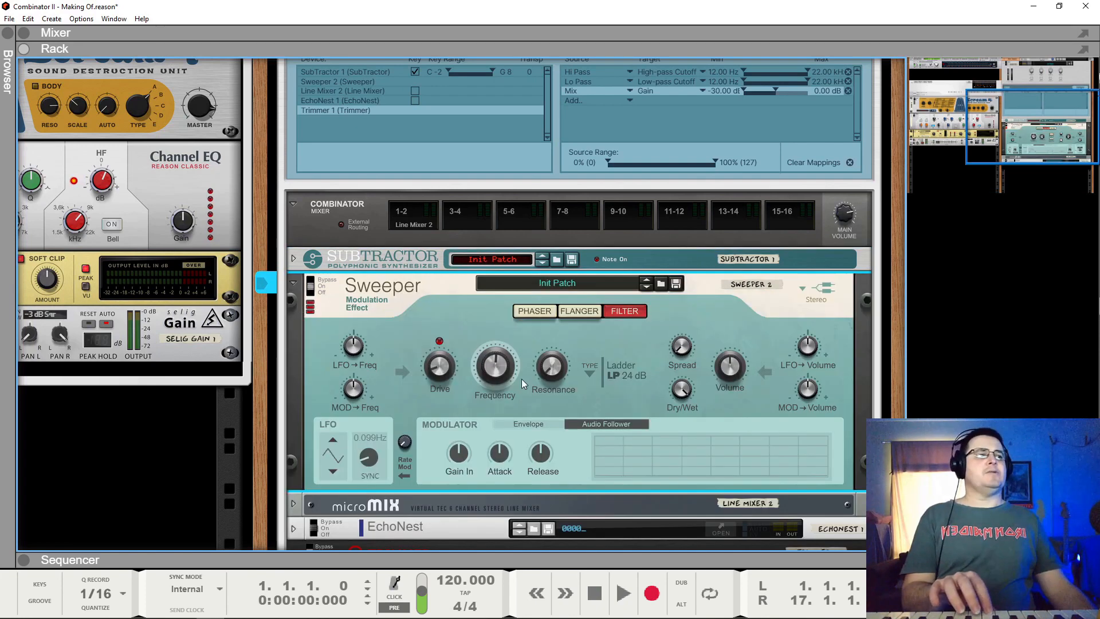
{"action": "right_click", "coordinate": [729, 373]}
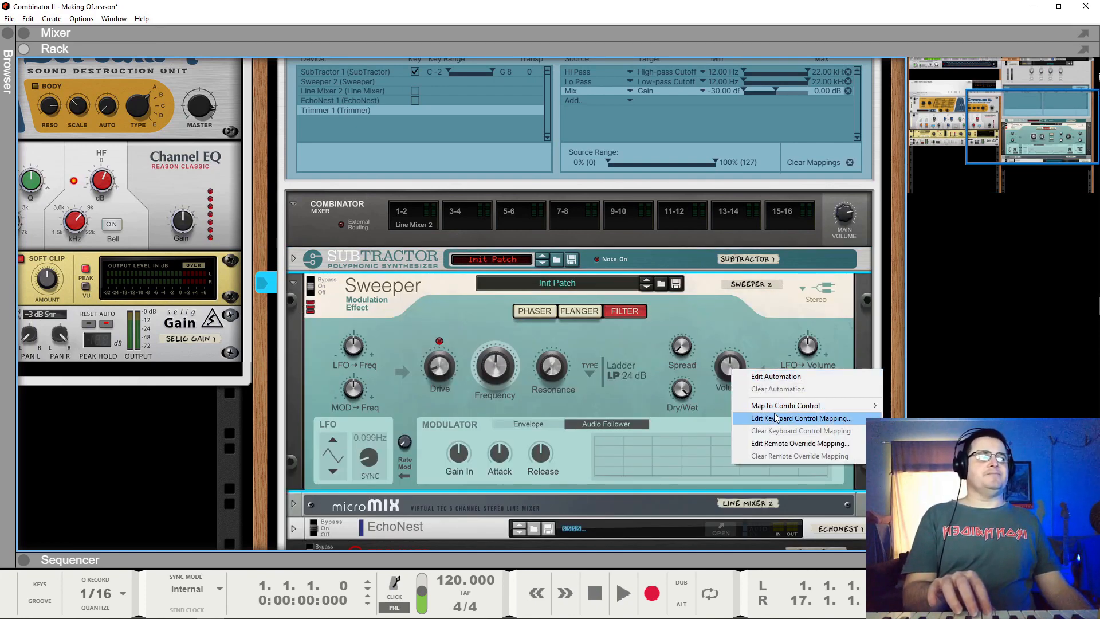
{"action": "mouse_move", "coordinate": [829, 406]}
{"action": "left_click", "coordinate": [894, 405]}
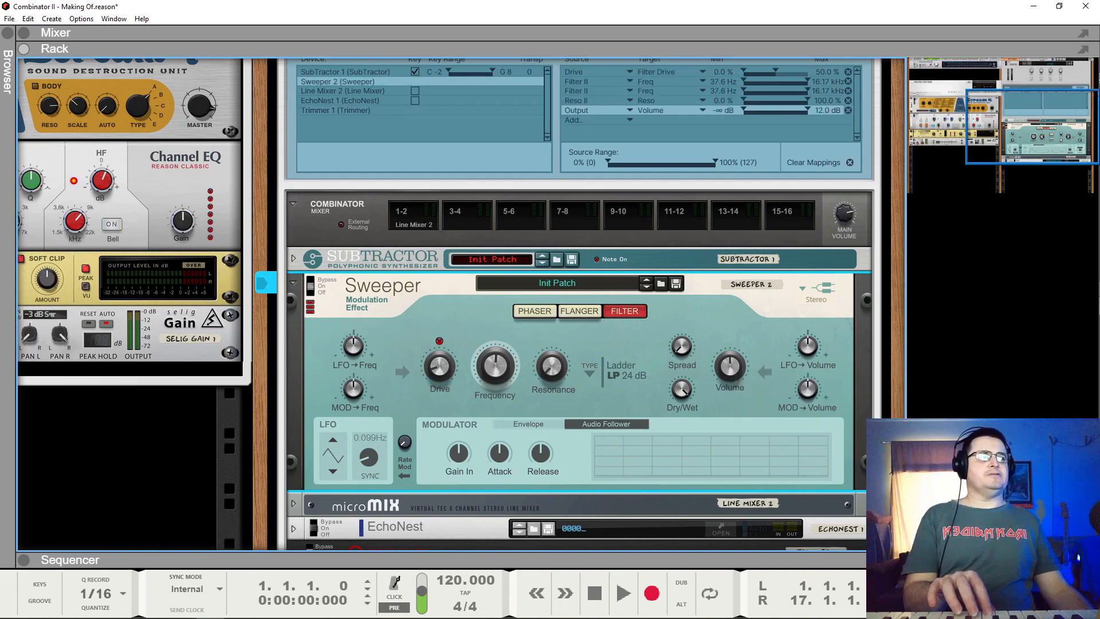
{"action": "left_click", "coordinate": [293, 283]}
{"action": "scroll", "coordinate": [858, 163], "scroll_direction": "up", "scroll_amount": 4}
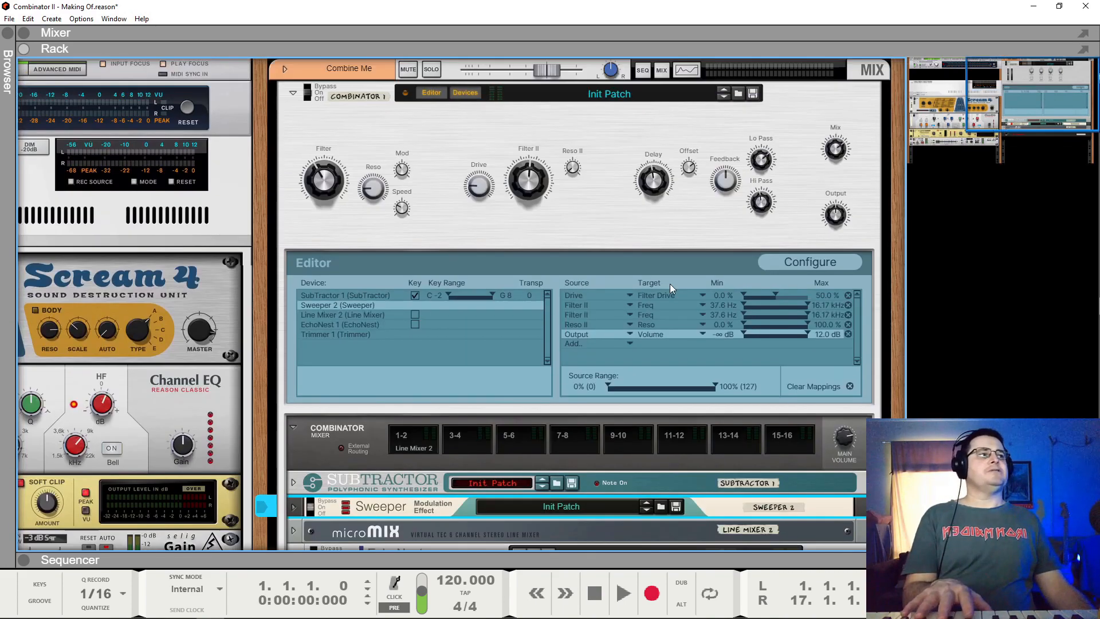
{"action": "left_click", "coordinate": [850, 115]}
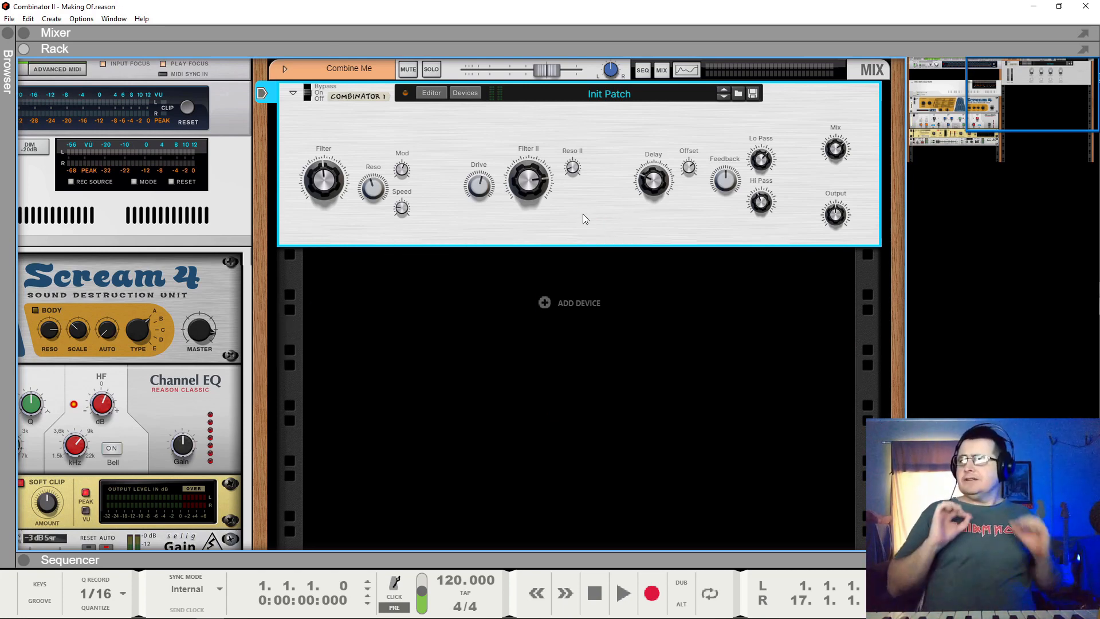
{"action": "left_click", "coordinate": [606, 409]}
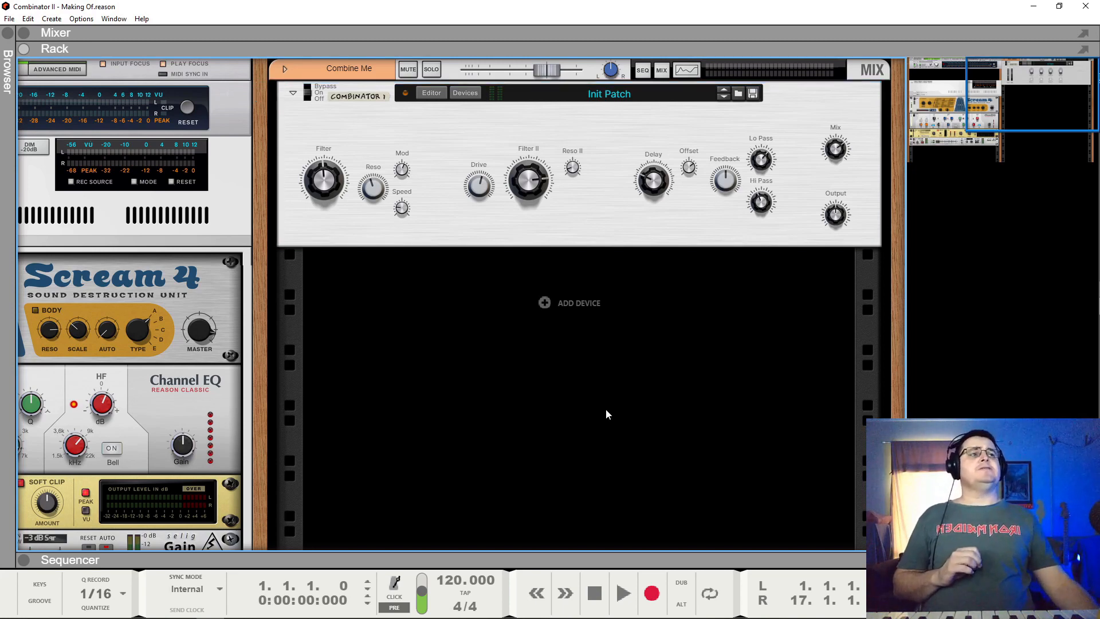
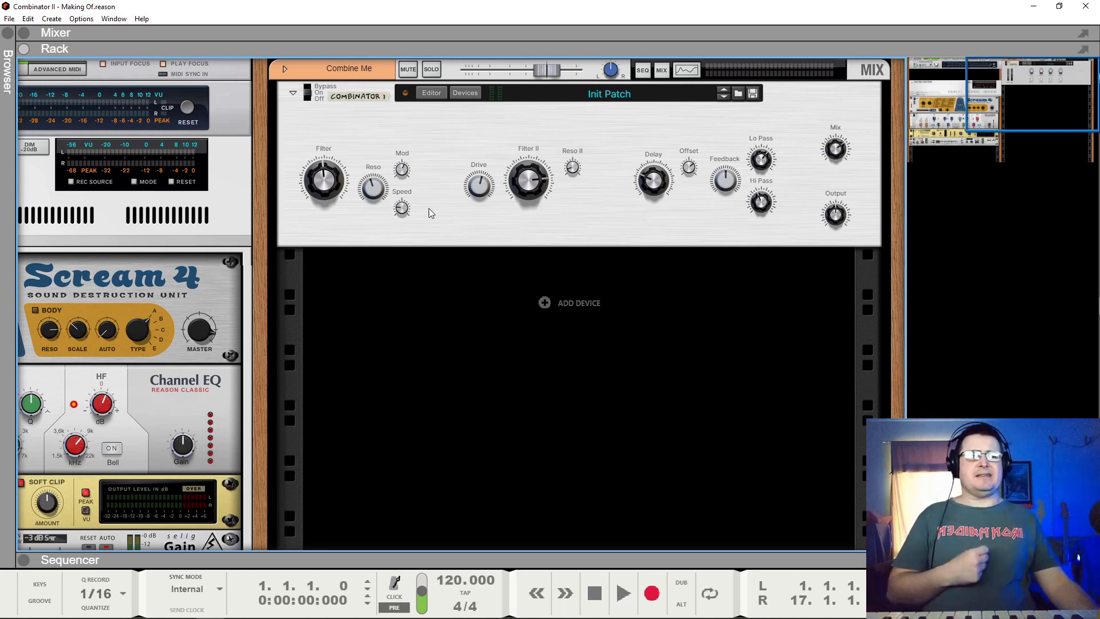
{"action": "left_click_drag", "start_coordinate": [259, 317], "coordinate": [664, 299]}
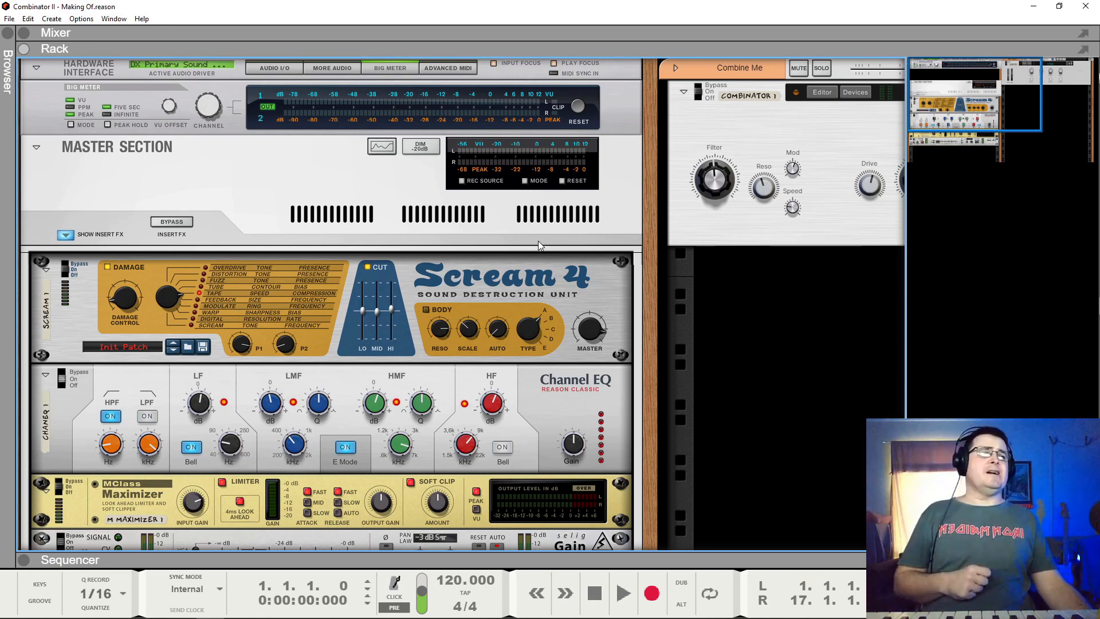
{"action": "left_click_drag", "start_coordinate": [647, 262], "coordinate": [259, 262]}
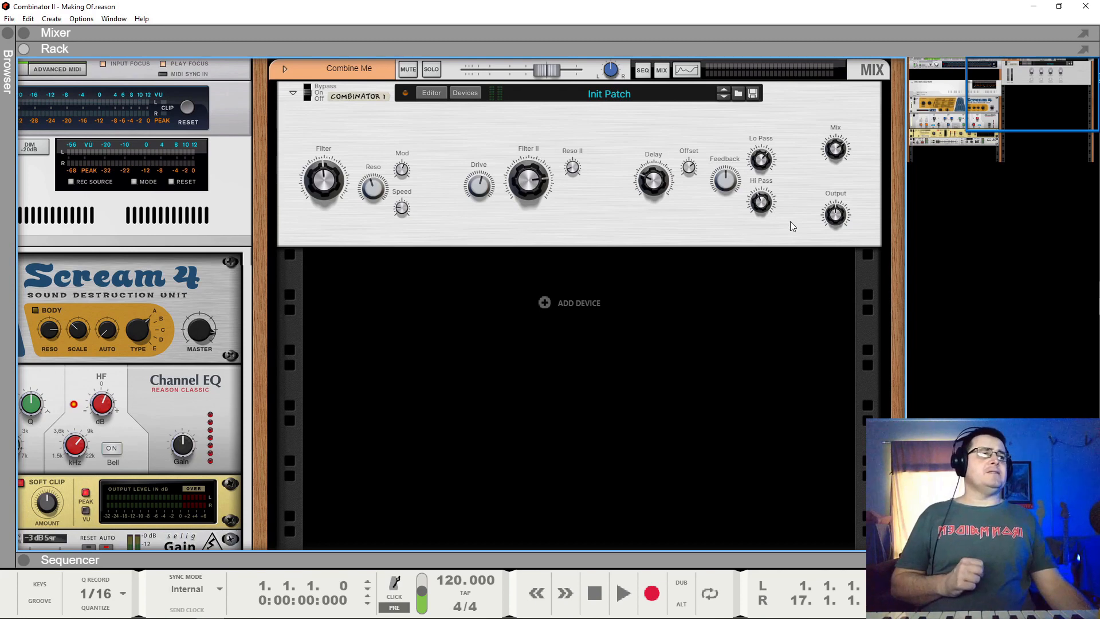
Fold the Combinator mixer and set the Output knob's style to Vintage Big in the panel configuration.
{"action": "left_click", "coordinate": [464, 92]}
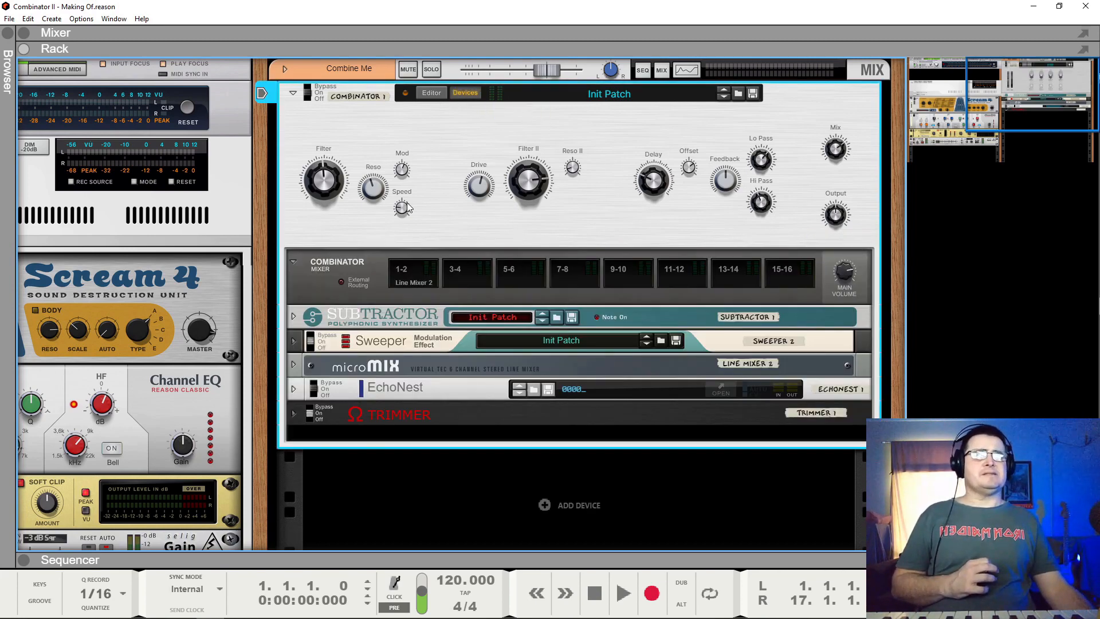
{"action": "left_click", "coordinate": [293, 266]}
{"action": "left_click", "coordinate": [431, 92]}
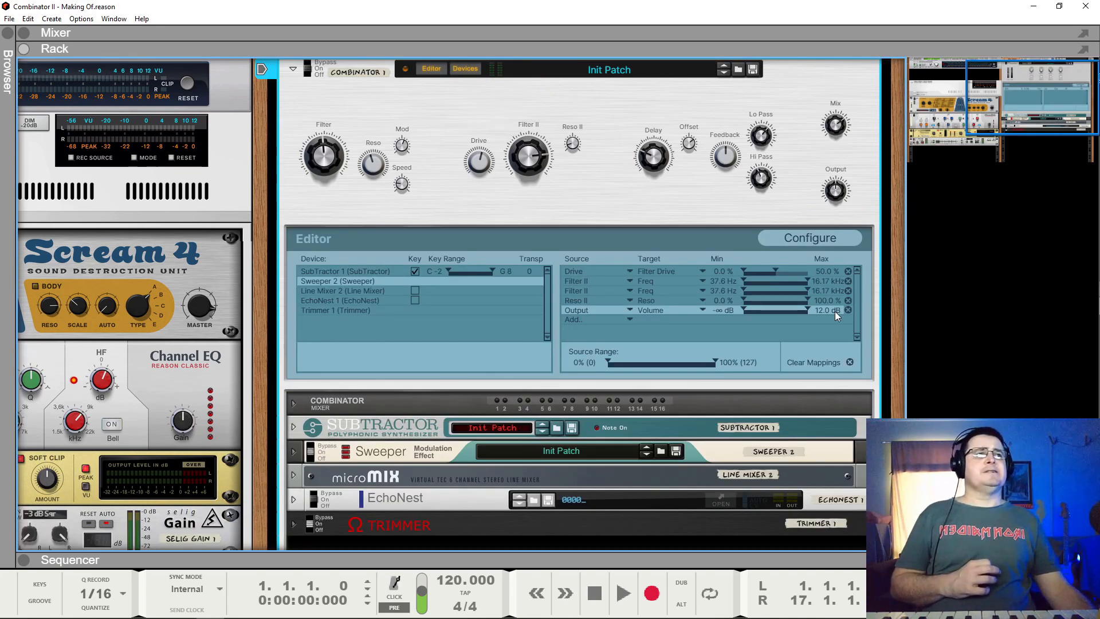
{"action": "left_click", "coordinate": [817, 235]}
{"action": "left_click", "coordinate": [836, 190]}
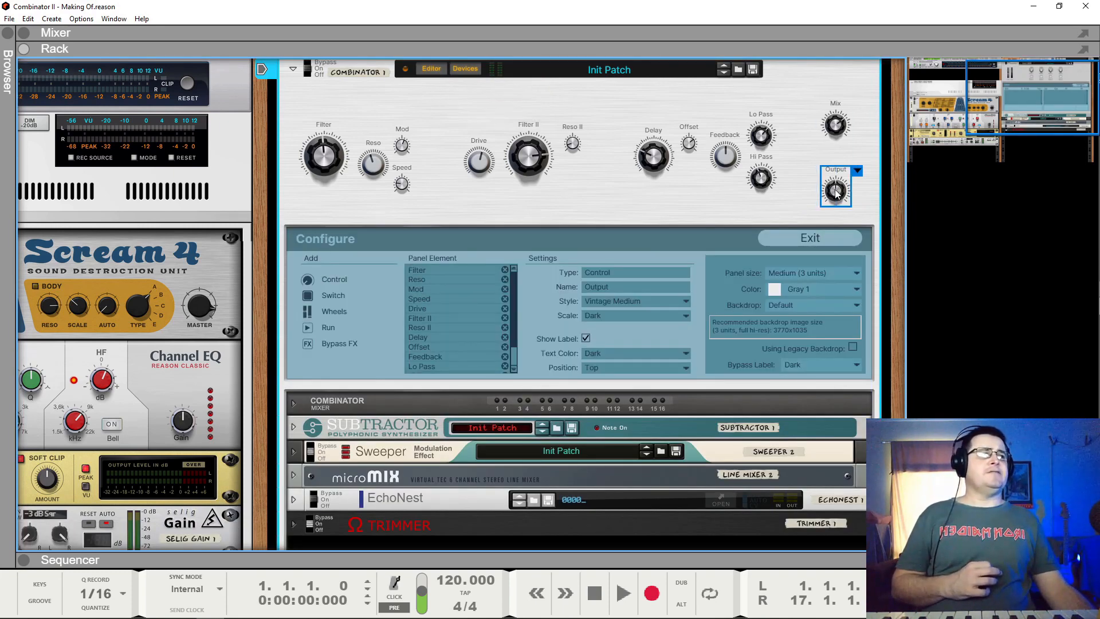
{"action": "left_click", "coordinate": [623, 303]}
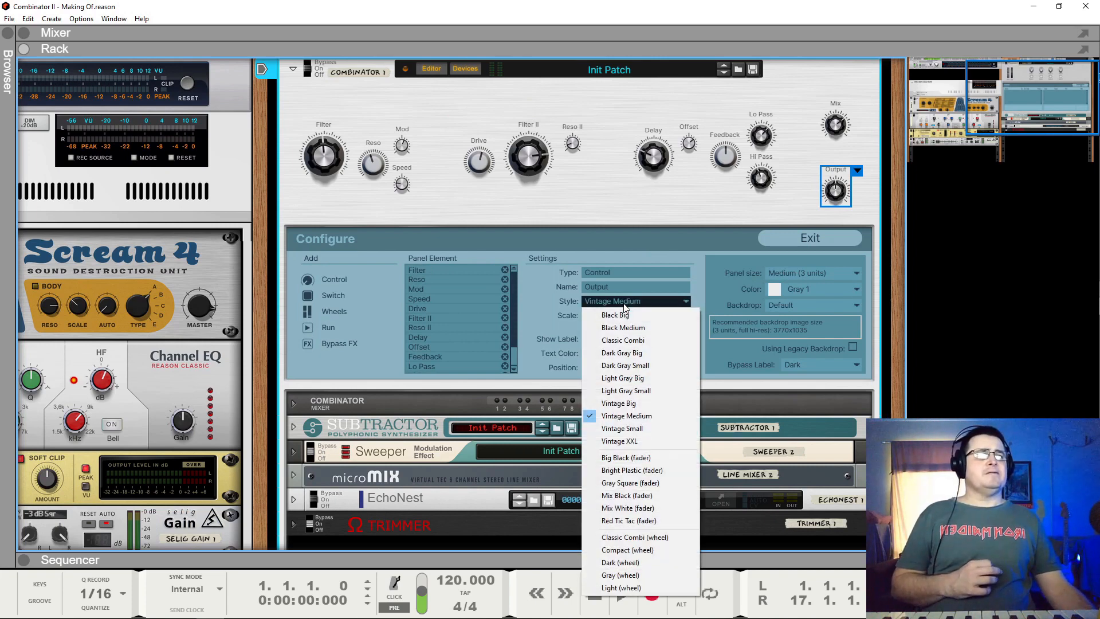
{"action": "left_click", "coordinate": [630, 403]}
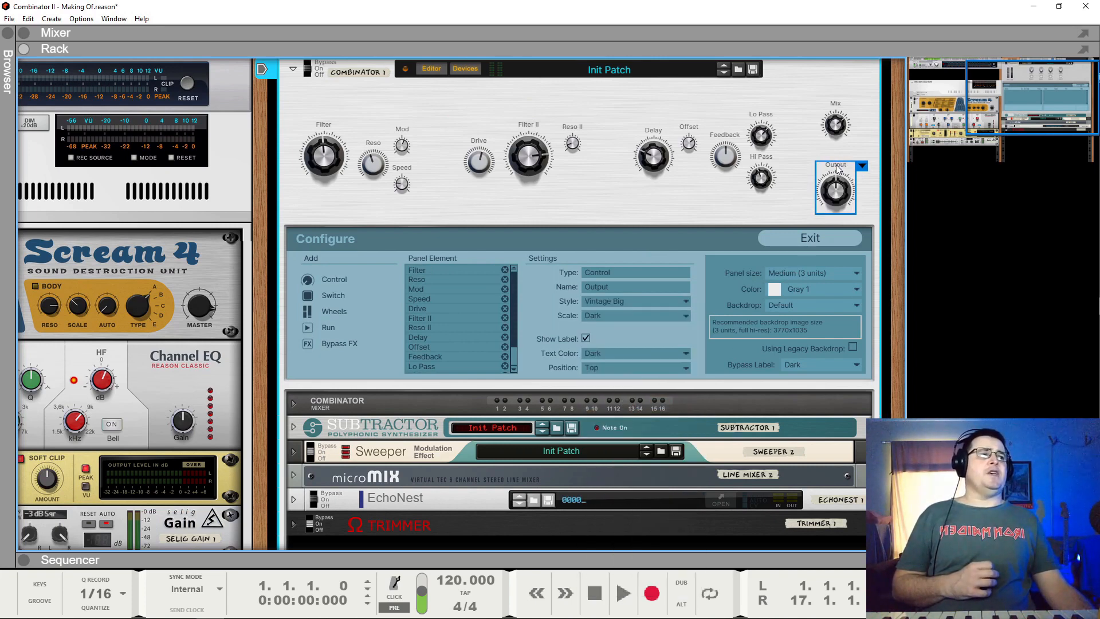
Move the enlarged Output knob slightly up and the Mix knob slightly down, keeping both in one vertical column.
{"action": "left_click_drag", "start_coordinate": [837, 199], "coordinate": [838, 191]}
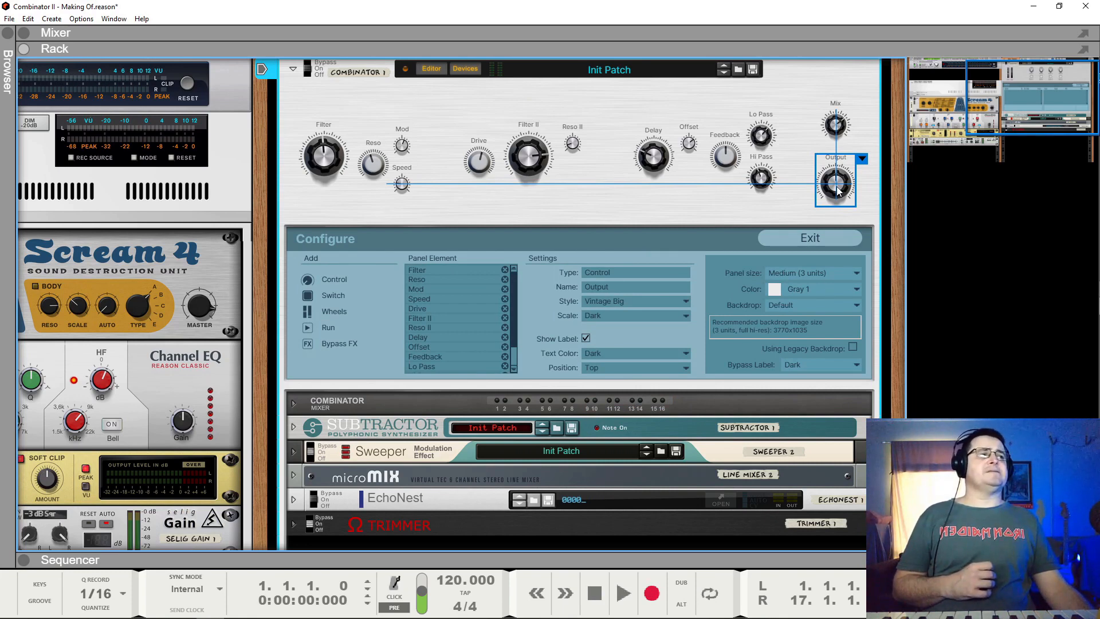
{"action": "left_click_drag", "start_coordinate": [838, 191], "coordinate": [837, 191]}
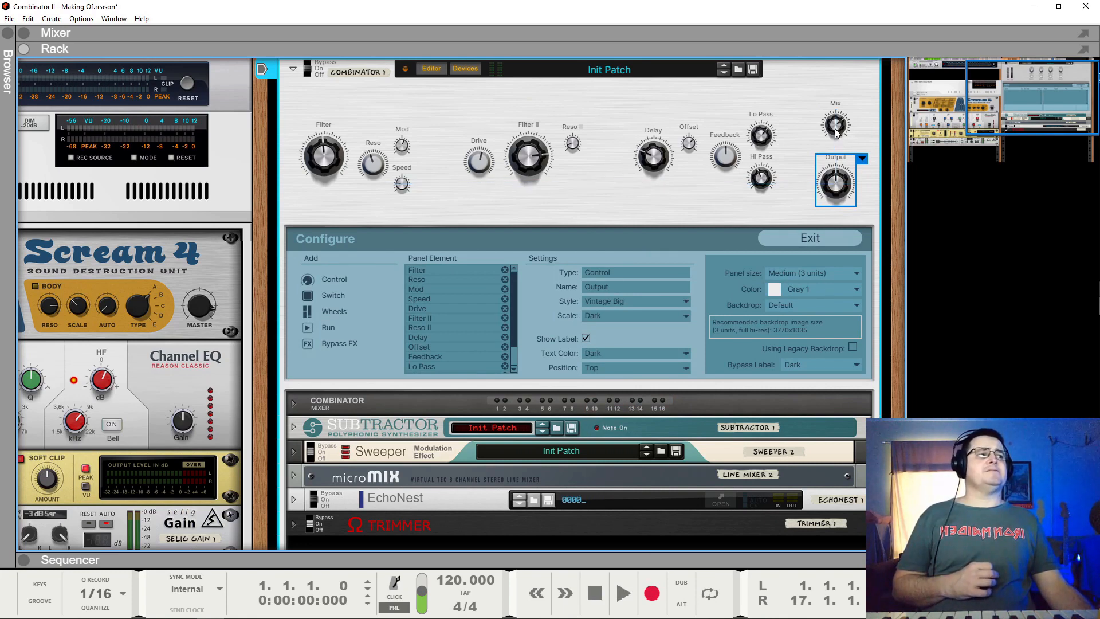
{"action": "left_click", "coordinate": [836, 126]}
{"action": "left_click_drag", "start_coordinate": [835, 122], "coordinate": [837, 135]}
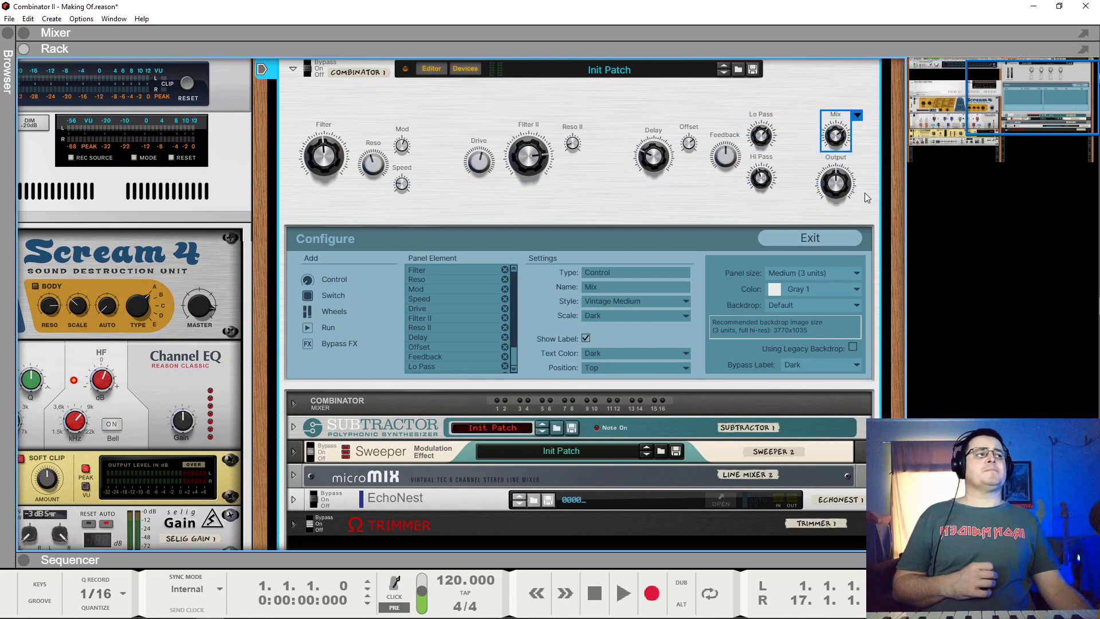
Move all the panel knobs slightly down together, exit the configuration, and hide the Combinator's devices and editor.
{"action": "left_click_drag", "start_coordinate": [863, 212], "coordinate": [299, 111]}
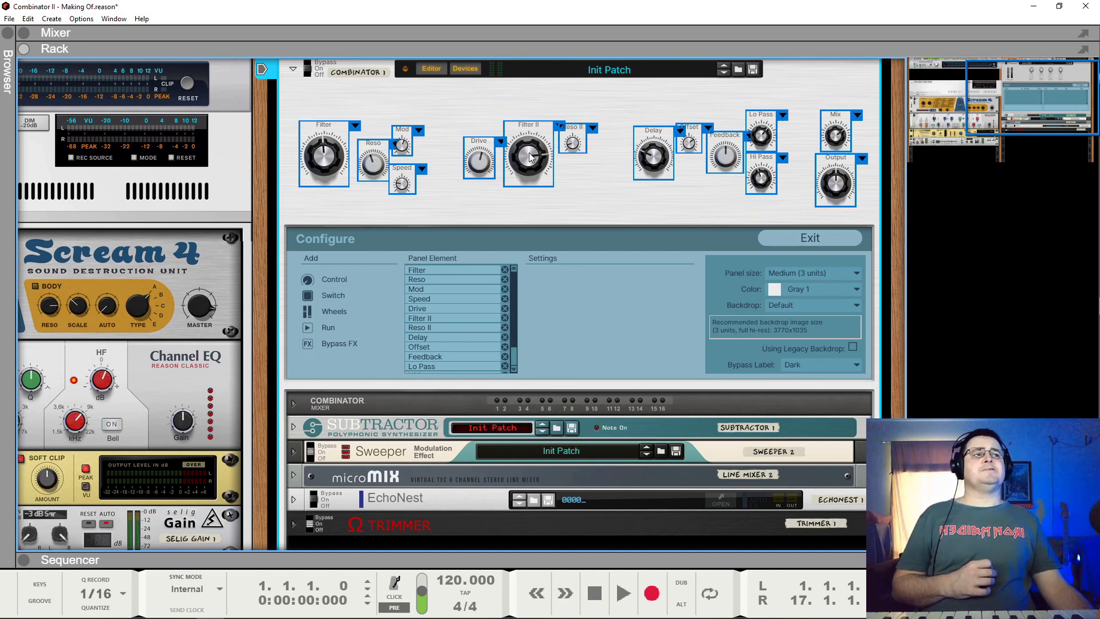
{"action": "left_click_drag", "start_coordinate": [529, 155], "coordinate": [529, 165]}
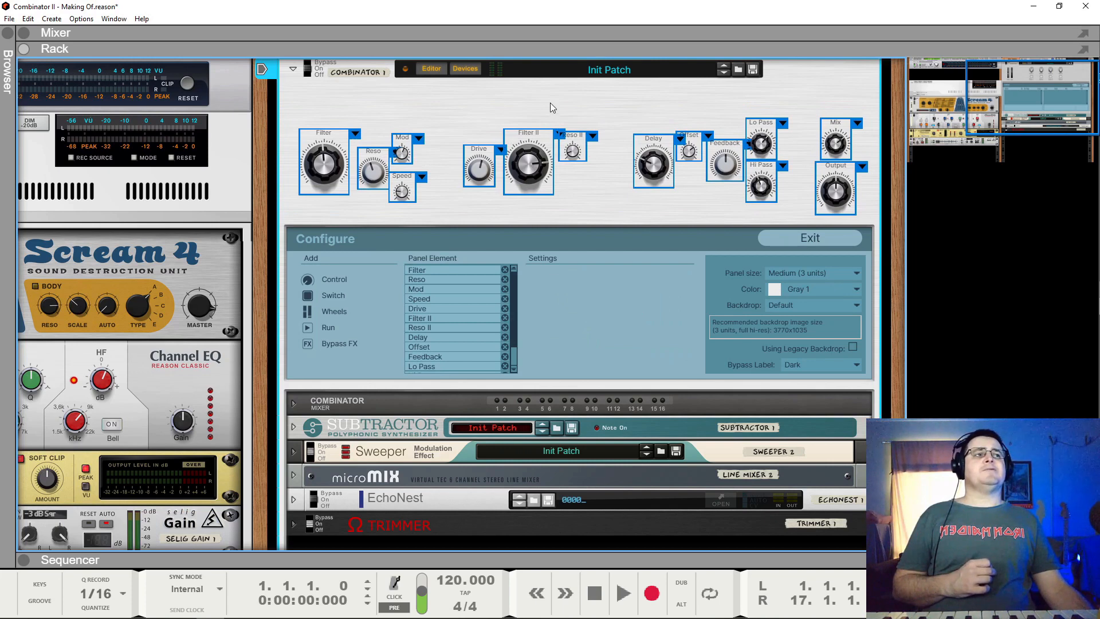
{"action": "left_click", "coordinate": [550, 101]}
{"action": "left_click", "coordinate": [848, 239]}
{"action": "scroll", "coordinate": [558, 275], "scroll_direction": "up", "scroll_amount": 1}
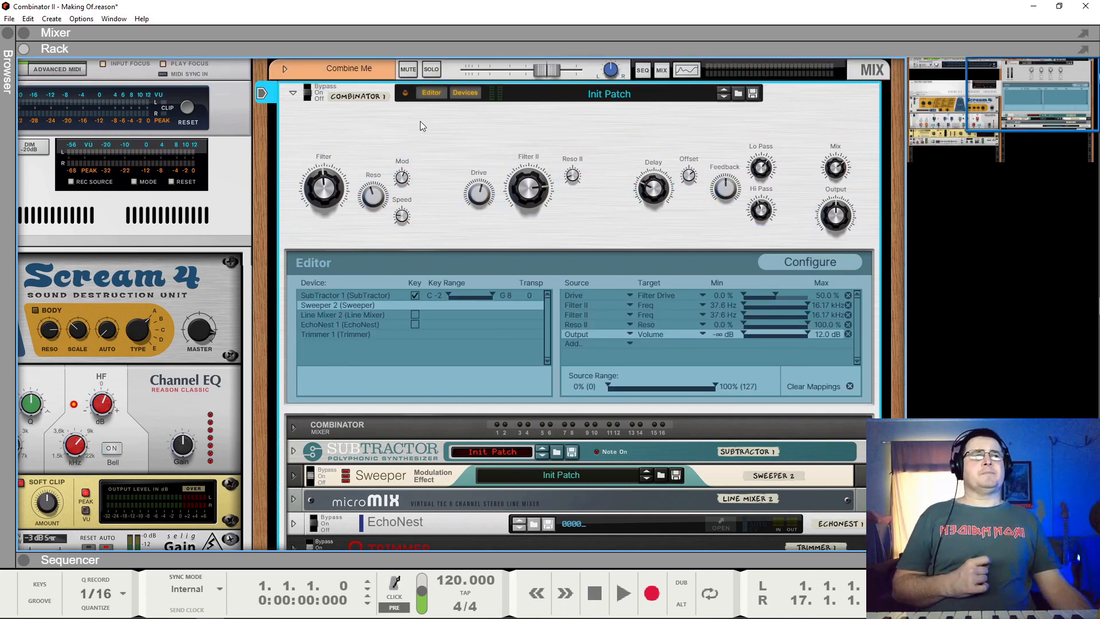
{"action": "left_click", "coordinate": [464, 93]}
{"action": "left_click", "coordinate": [432, 93]}
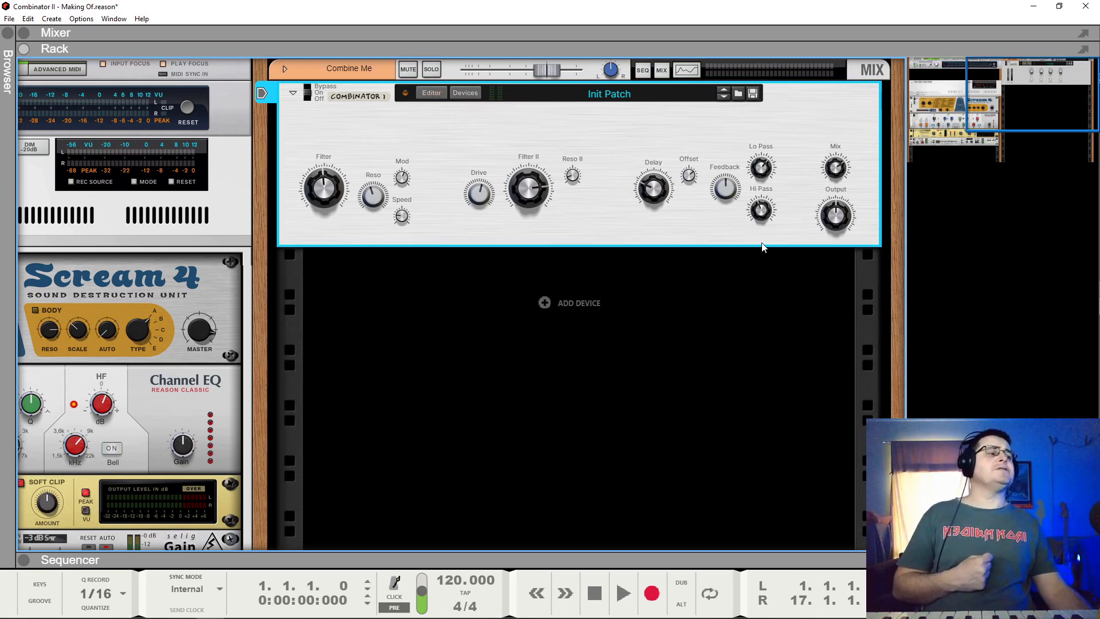
Check the alignment of the Output and Mix knobs in the panel configuration and hide the editor again.
{"action": "left_click", "coordinate": [442, 96]}
{"action": "left_click", "coordinate": [840, 263]}
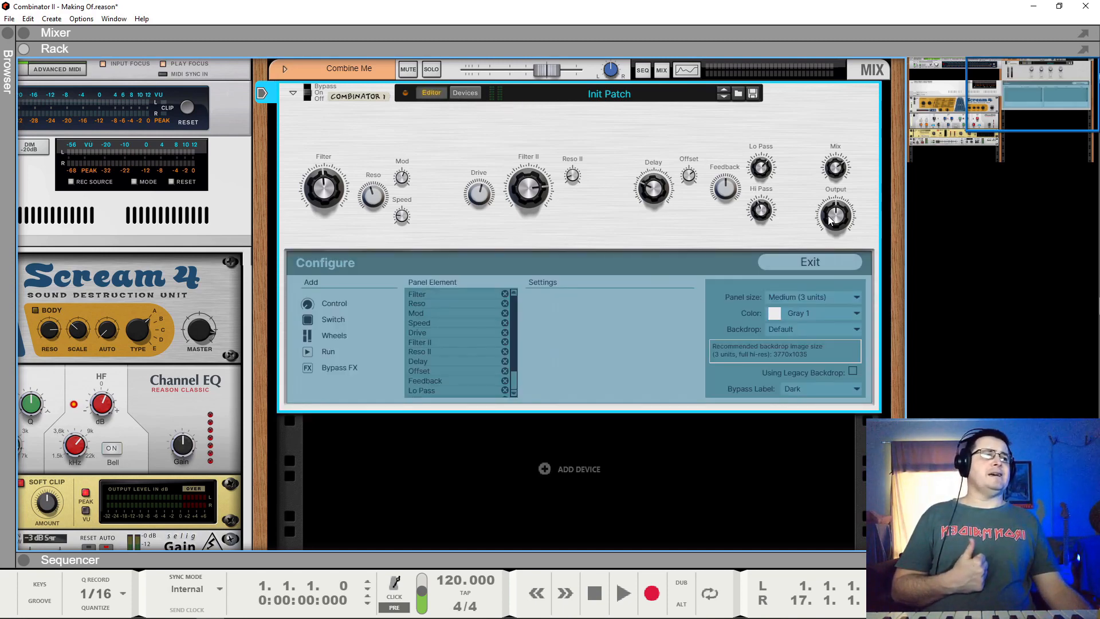
{"action": "left_click", "coordinate": [836, 218]}
{"action": "left_click_drag", "start_coordinate": [836, 217], "coordinate": [836, 218]}
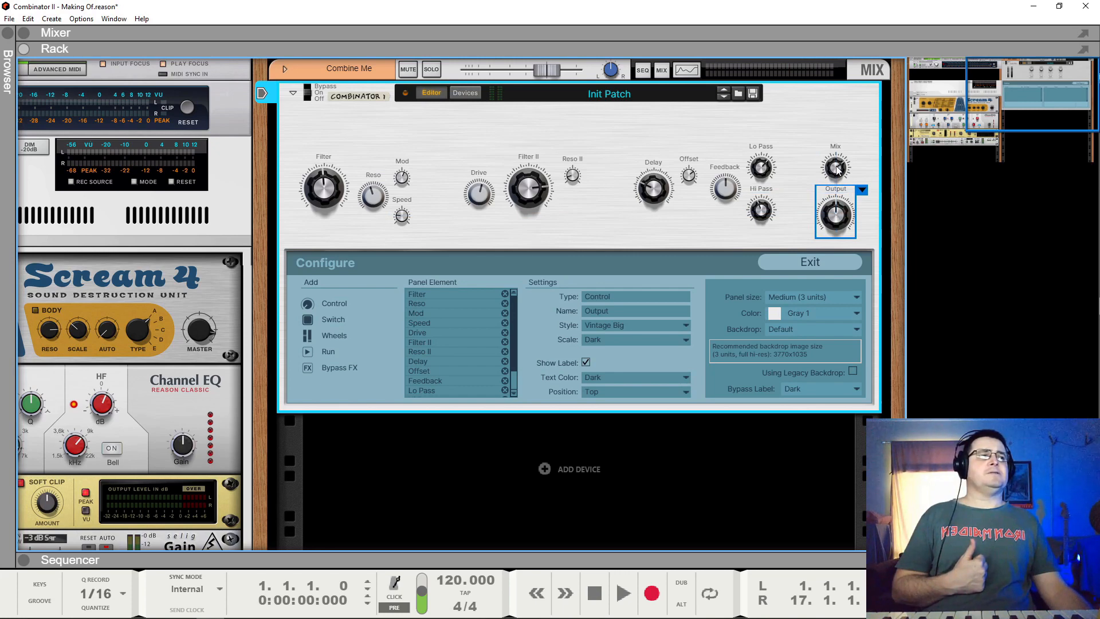
{"action": "left_click_drag", "start_coordinate": [836, 167], "coordinate": [835, 170]}
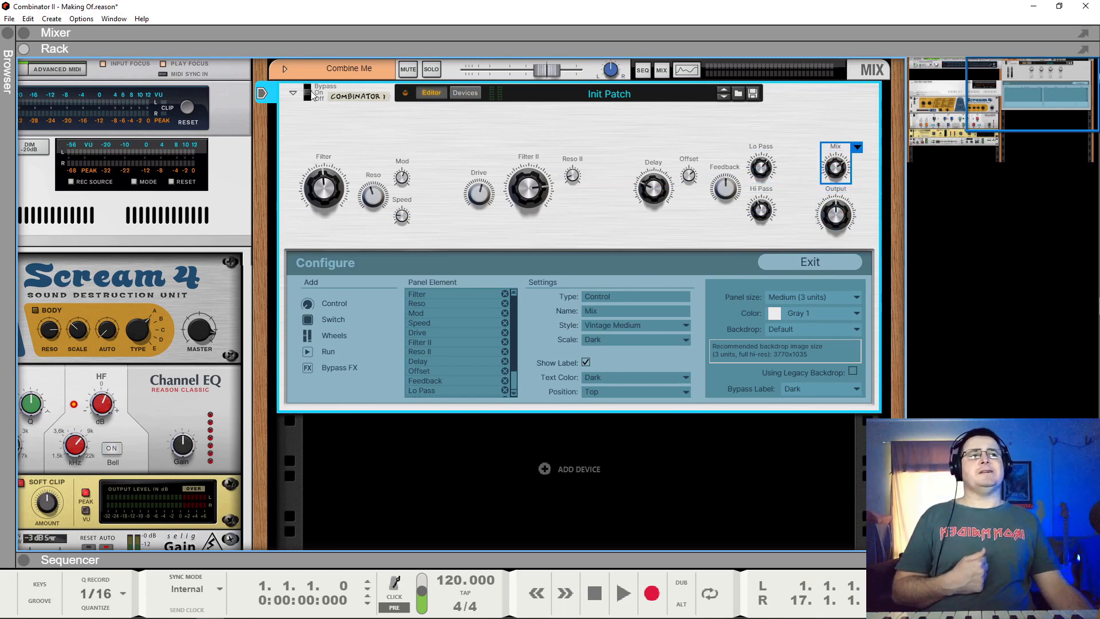
{"action": "left_click", "coordinate": [431, 93]}
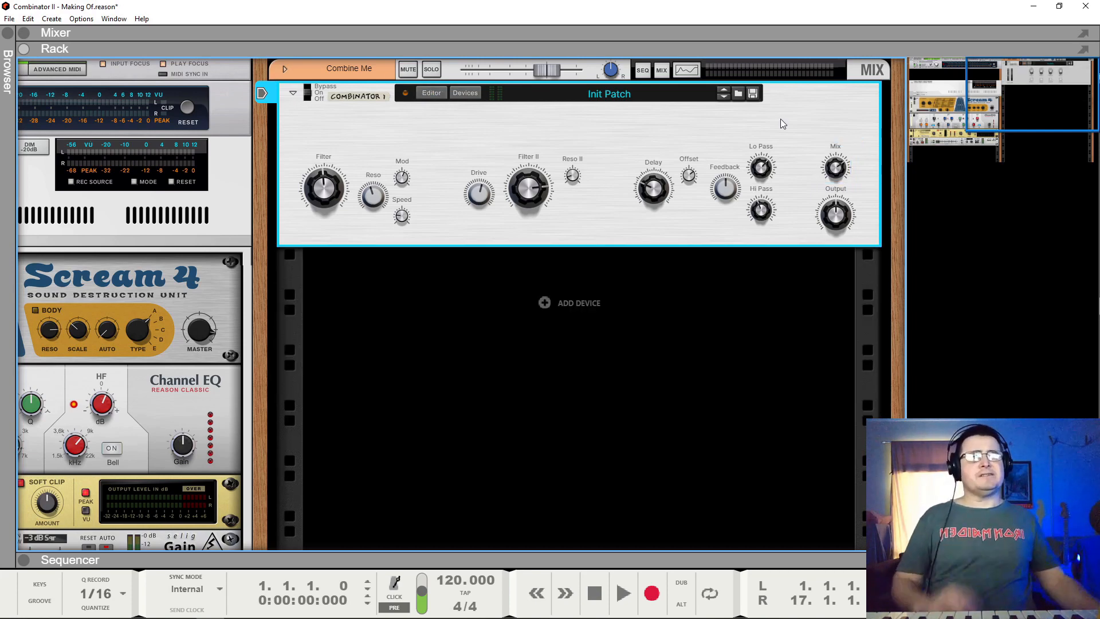
Deselect the Combinator, switch to Snip & Sketch, and capture a rectangular snip of the whole Combinator front panel.
{"action": "left_click", "coordinate": [663, 390]}
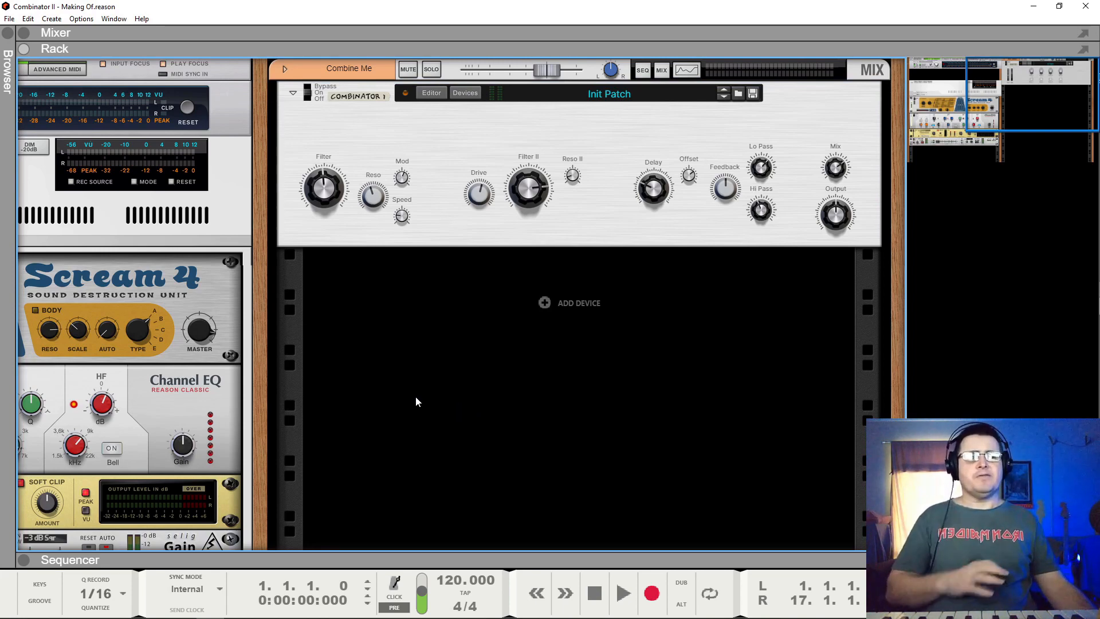
{"action": "left_click", "coordinate": [13, 607]}
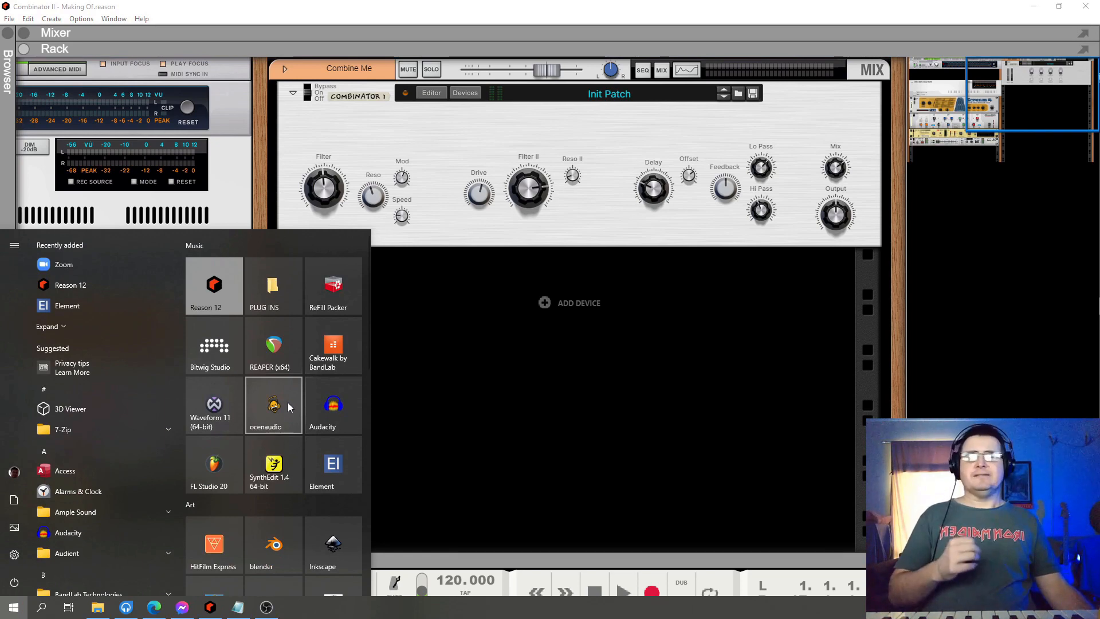
{"action": "scroll", "coordinate": [327, 396], "scroll_direction": "down", "scroll_amount": 5}
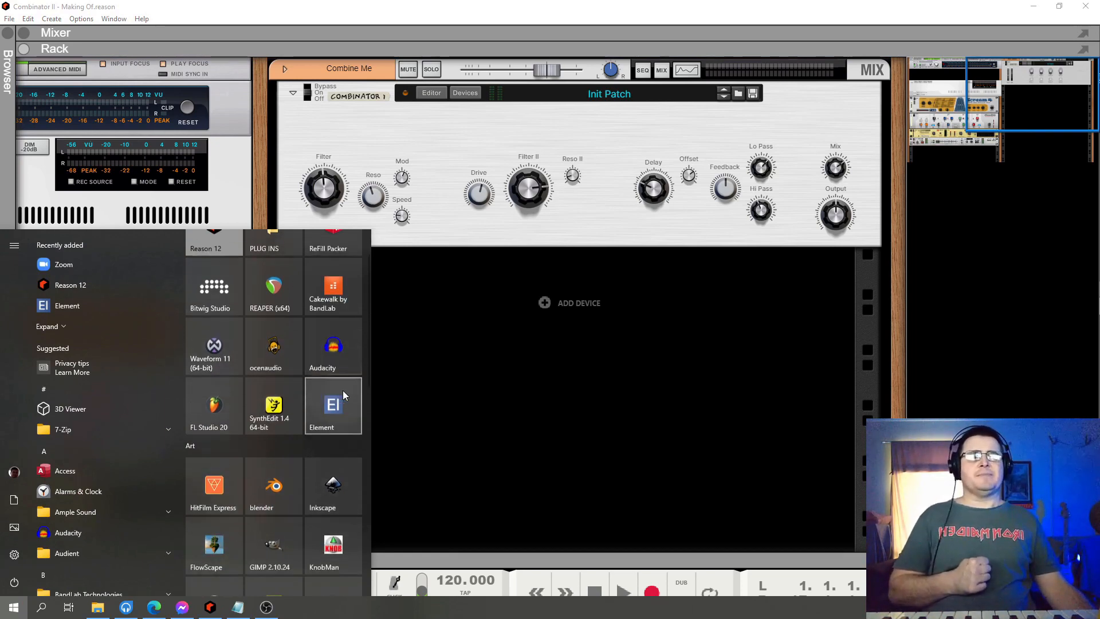
{"action": "left_click", "coordinate": [342, 393]}
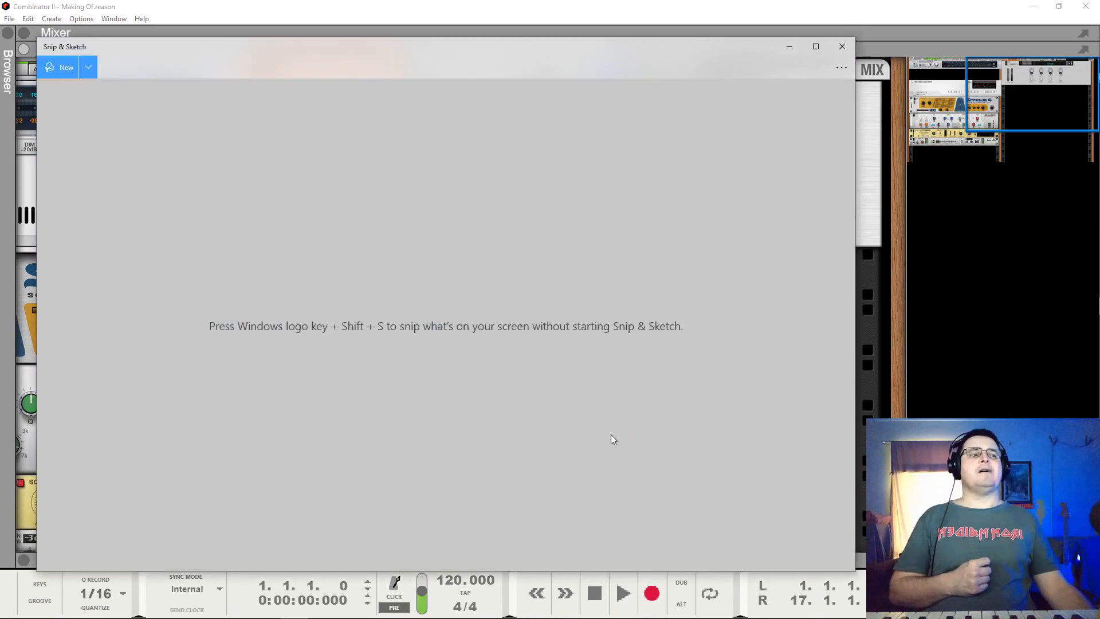
{"action": "left_click", "coordinate": [57, 66]}
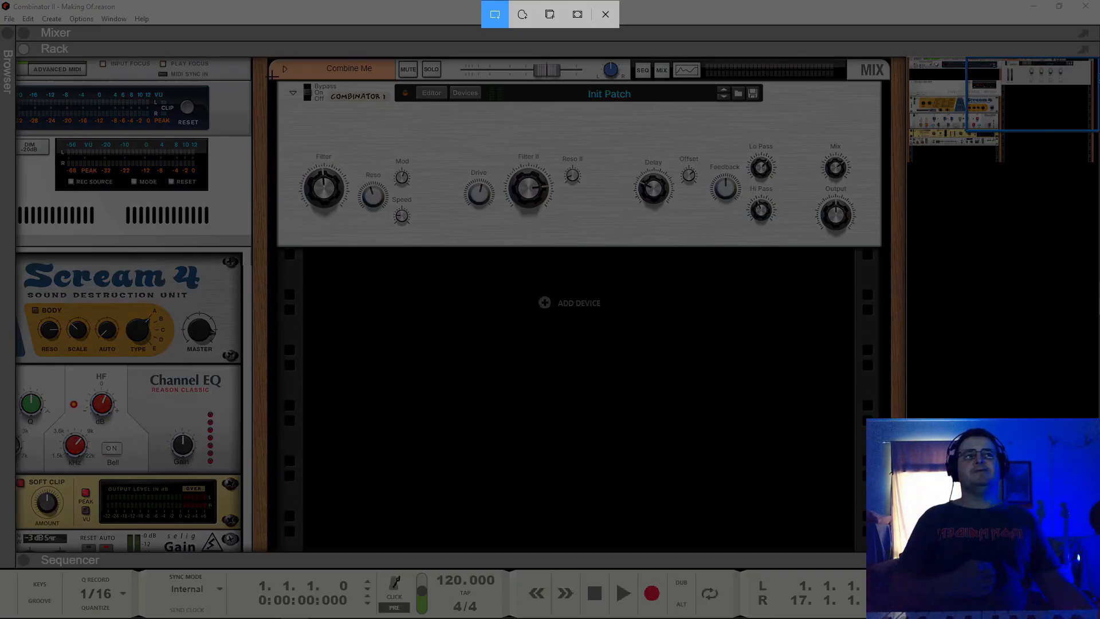
{"action": "mouse_move", "coordinate": [272, 74]}
{"action": "left_mouse_down"}
{"action": "mouse_move", "coordinate": [658, 250]}
{"action": "mouse_move", "coordinate": [886, 251]}
{"action": "left_mouse_up"}
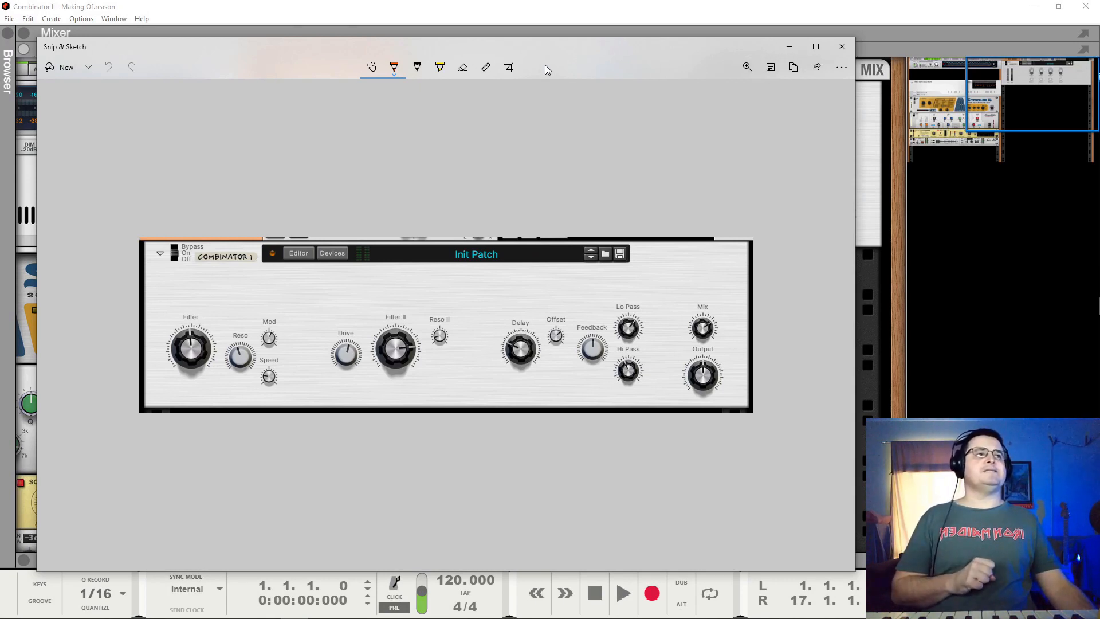
Crop the snip to the edges of the Combinator panel, bringing its upper-left corner inward to the panel's corner.
{"action": "left_click", "coordinate": [510, 68]}
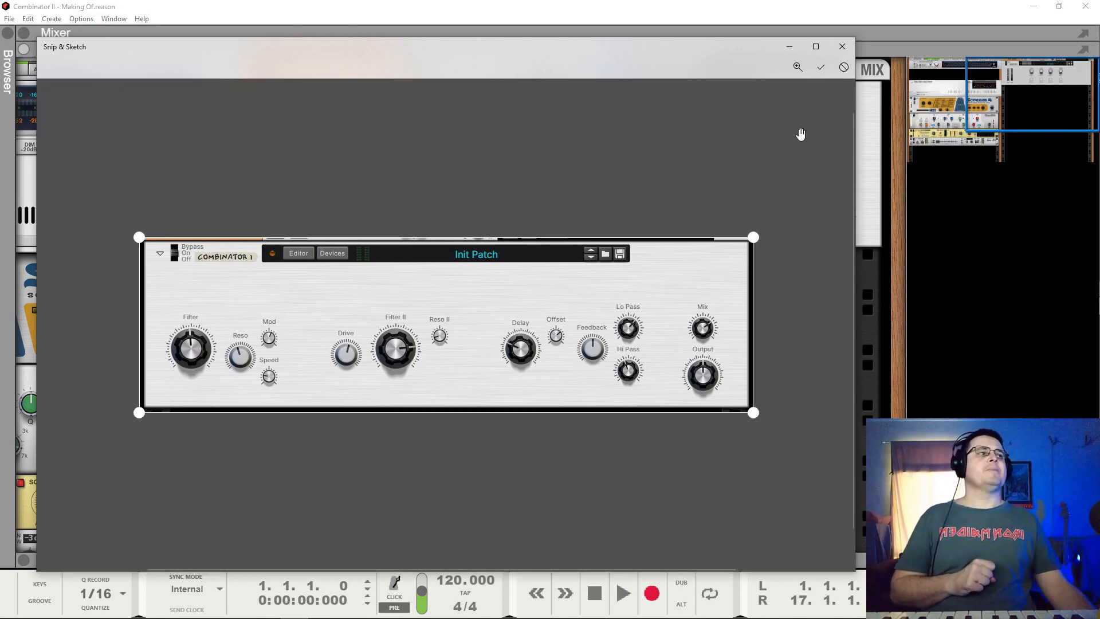
{"action": "left_click", "coordinate": [797, 68]}
{"action": "left_click_drag", "start_coordinate": [706, 97], "coordinate": [781, 105]}
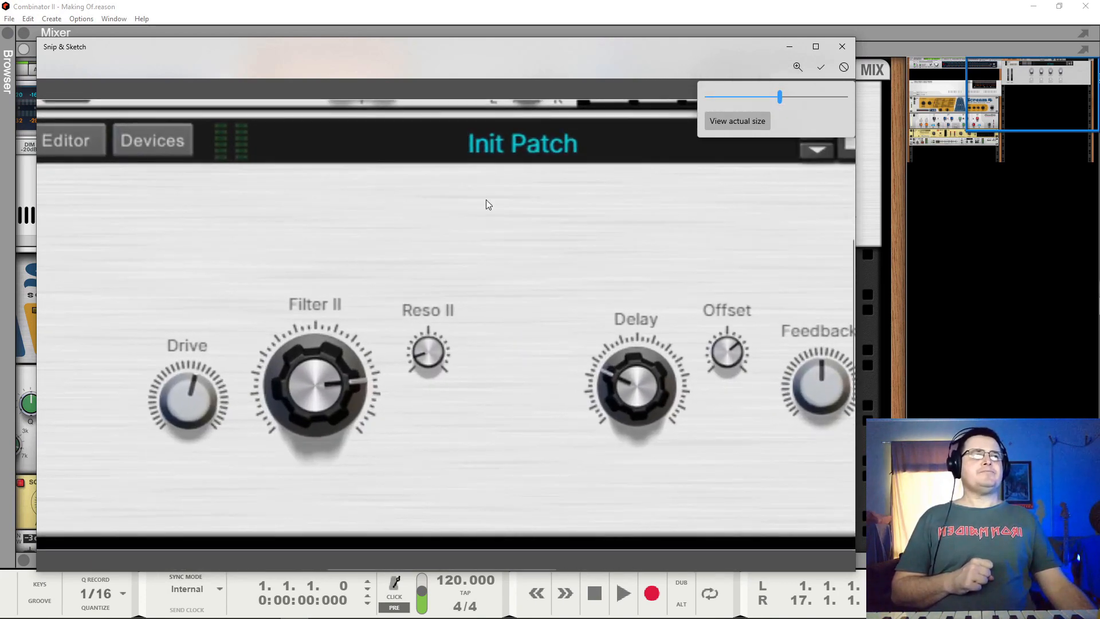
{"action": "left_click", "coordinate": [261, 96]}
{"action": "left_click_drag", "start_coordinate": [229, 93], "coordinate": [707, 176]}
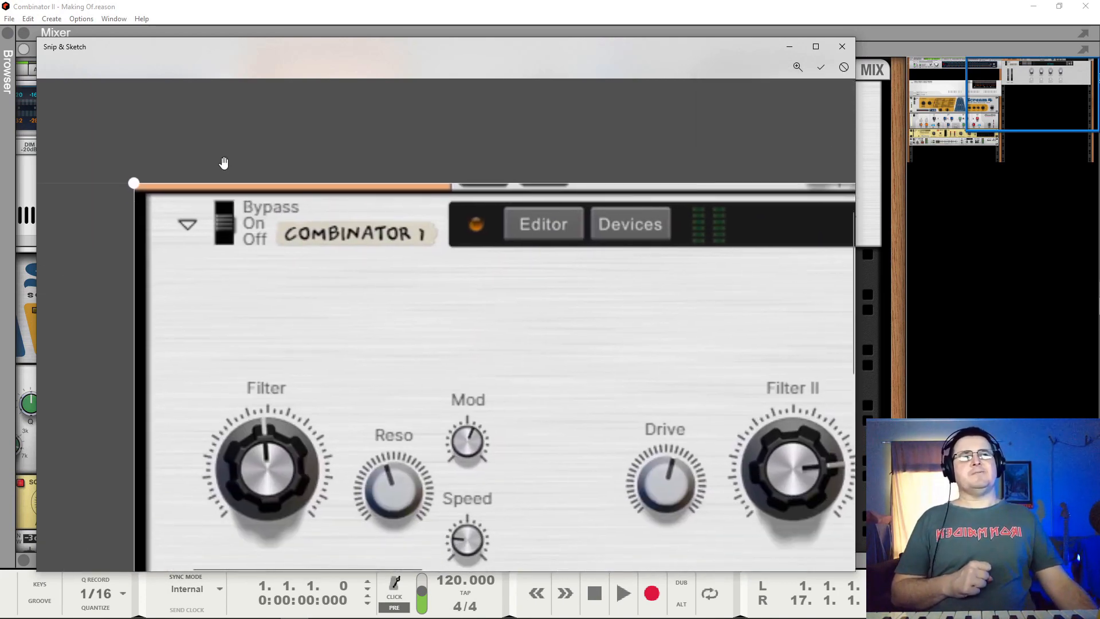
{"action": "left_click_drag", "start_coordinate": [133, 182], "coordinate": [145, 192]}
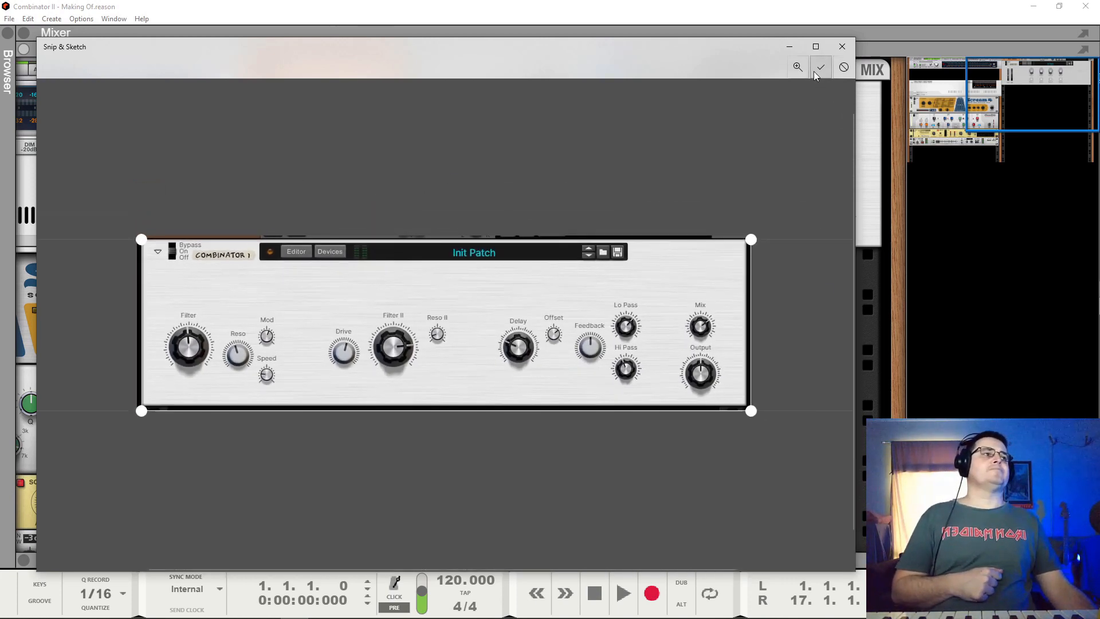
{"action": "left_click", "coordinate": [797, 67]}
{"action": "left_click", "coordinate": [778, 99]}
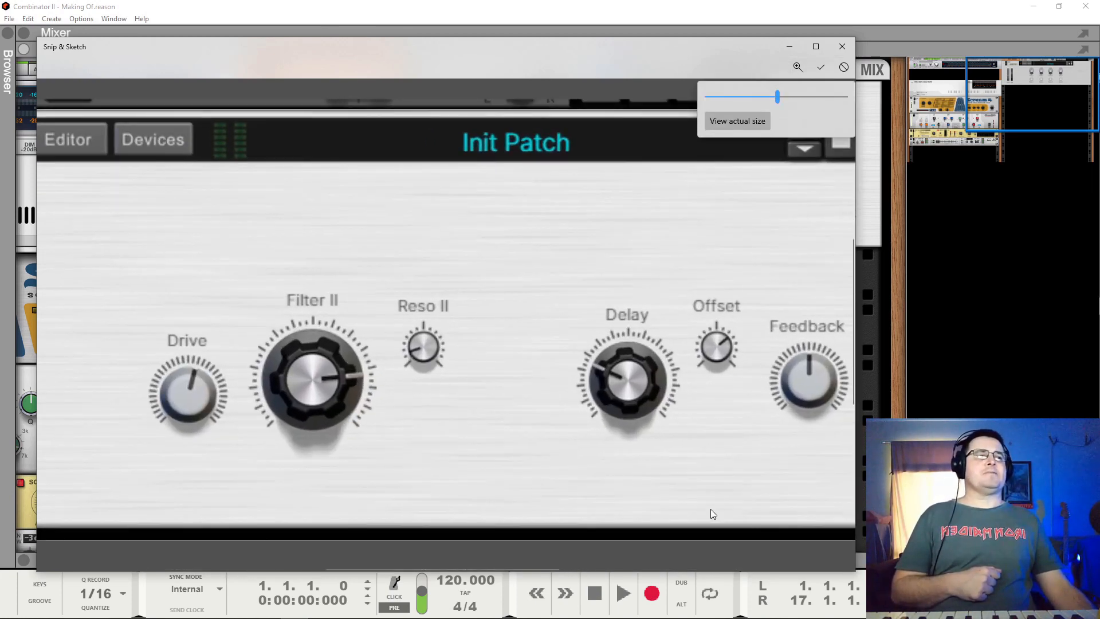
Crop the screenshot tightly to the edges of the Combinator front panel and apply the crop.
{"action": "left_click_drag", "start_coordinate": [739, 565], "coordinate": [214, 361]}
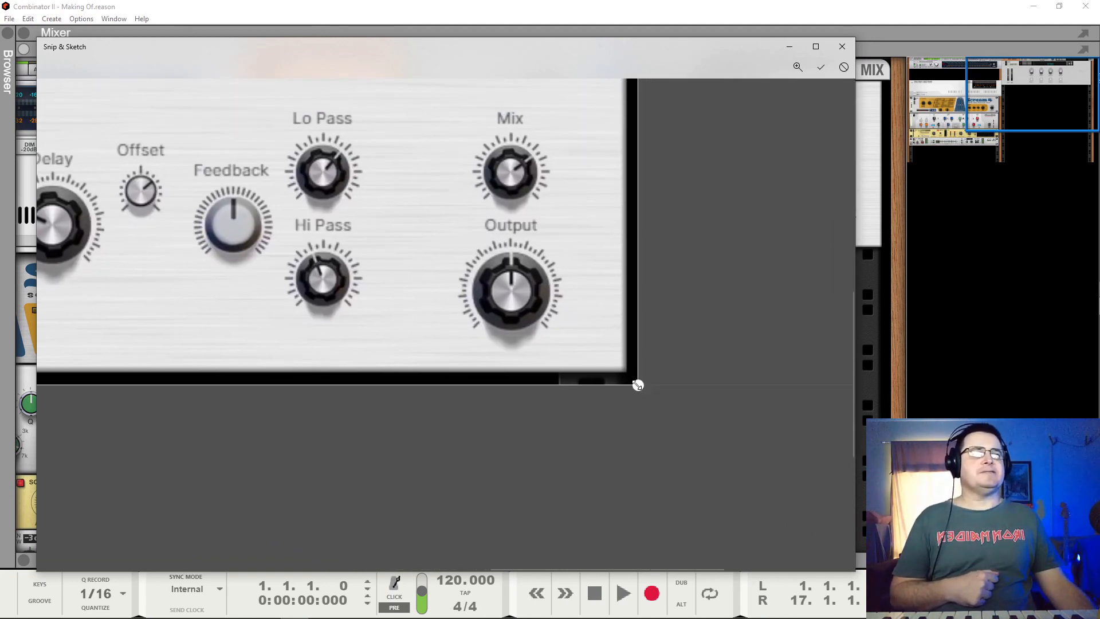
{"action": "left_click_drag", "start_coordinate": [638, 385], "coordinate": [627, 373]}
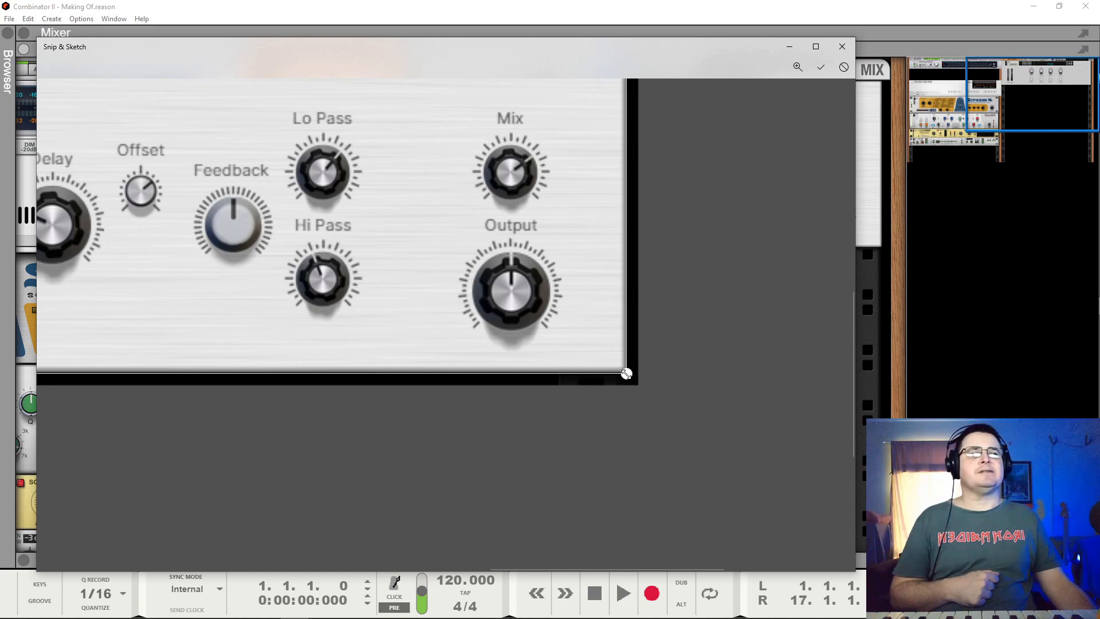
{"action": "left_click_drag", "start_coordinate": [626, 374], "coordinate": [628, 373]}
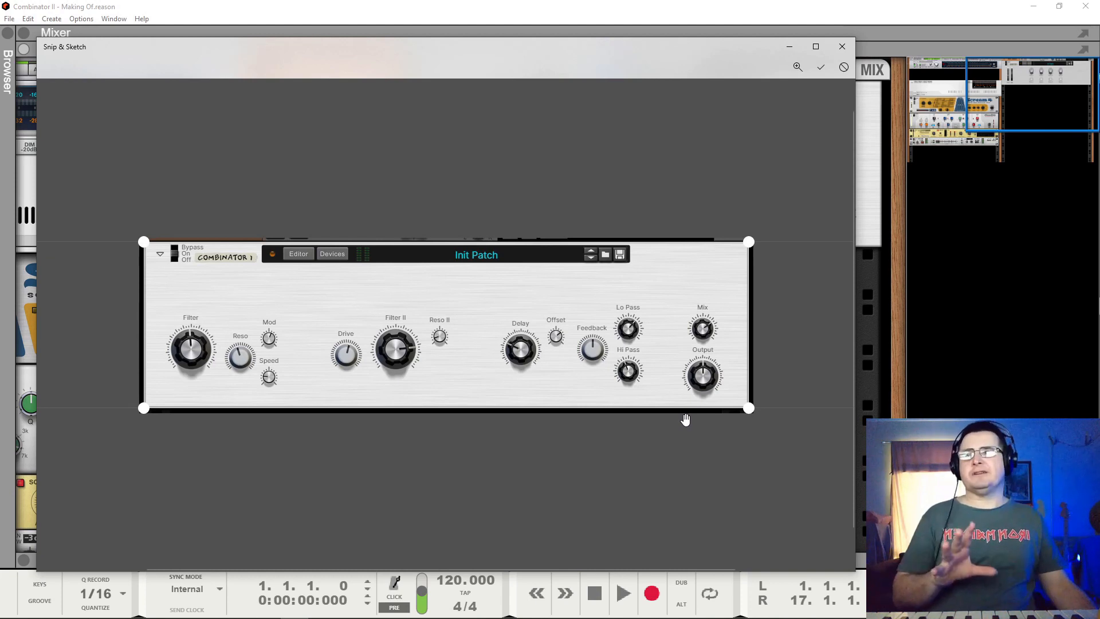
{"action": "left_click", "coordinate": [821, 67]}
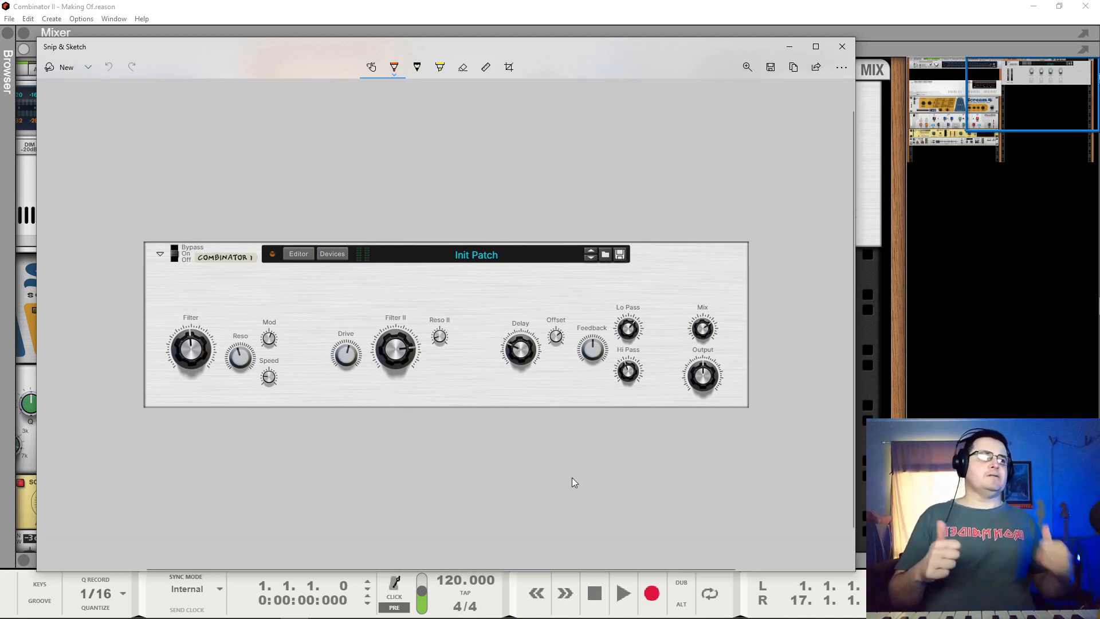
Save the cropped screenshot as a PNG named Combi Face GUIDE in the In Tray folder and close Snip & Sketch.
{"action": "left_click", "coordinate": [771, 68]}
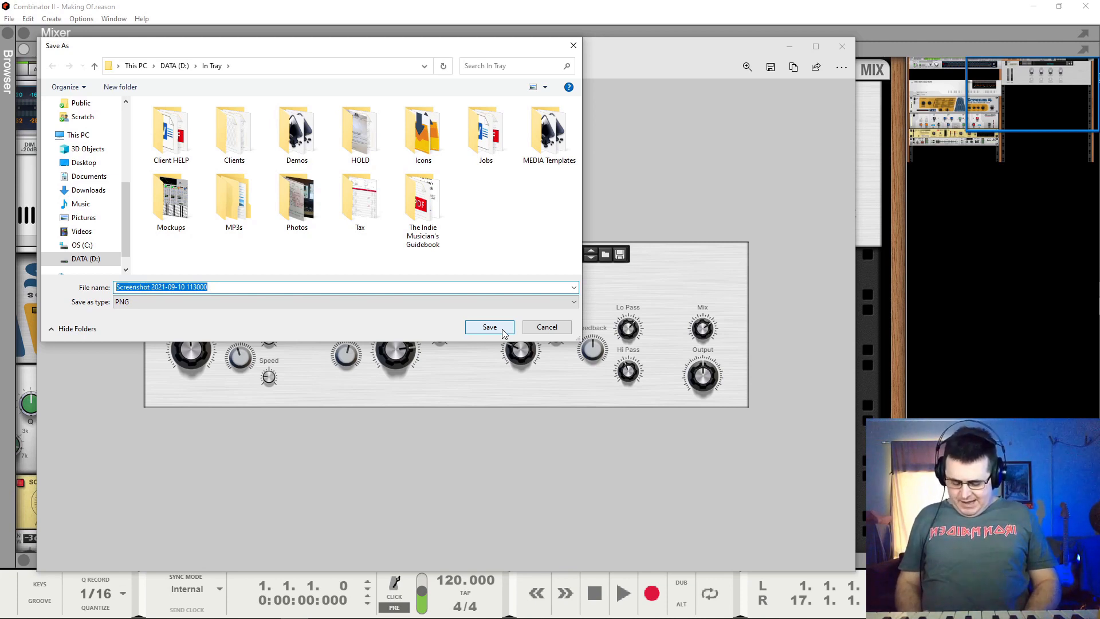
{"action": "type", "text": "Com"}
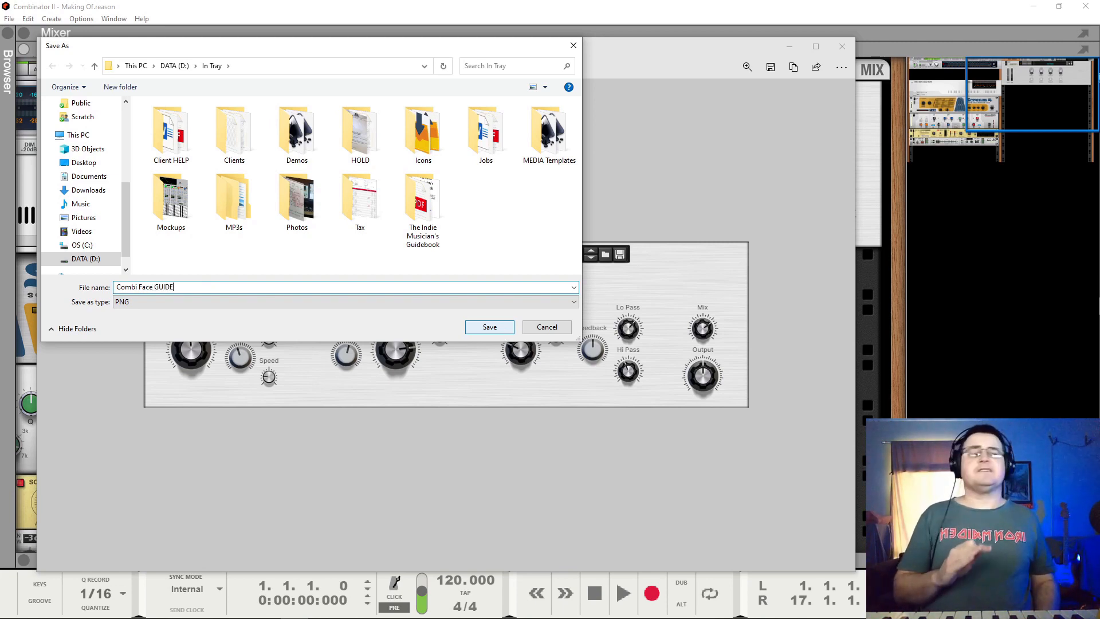
{"action": "type", "text": "bi Face GUIDE"}
{"action": "key", "text": "Return"}
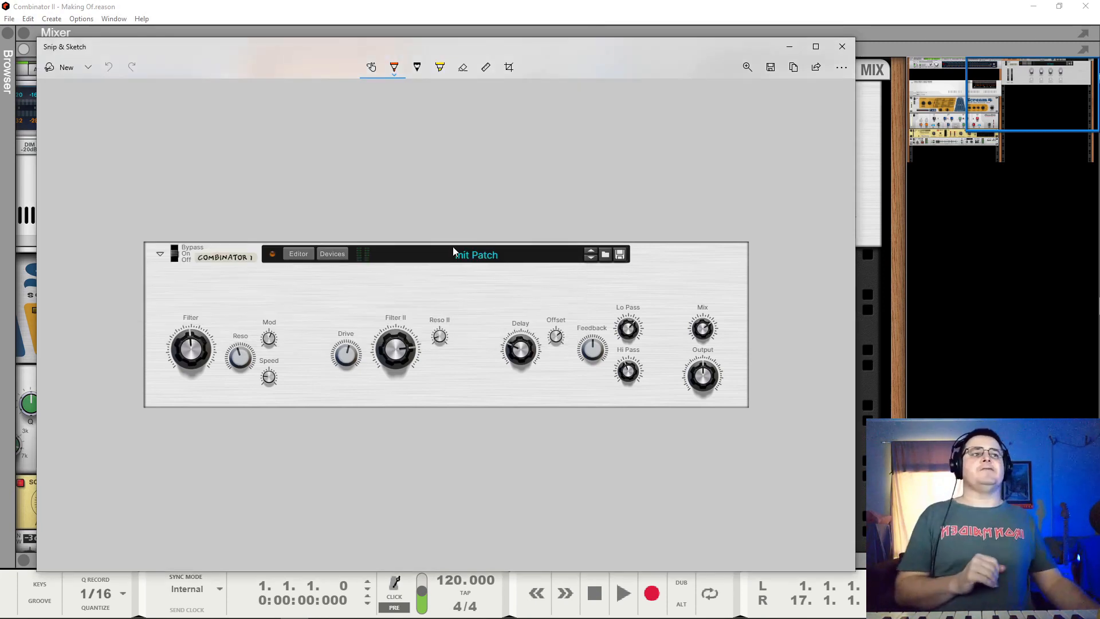
{"action": "left_click", "coordinate": [842, 46]}
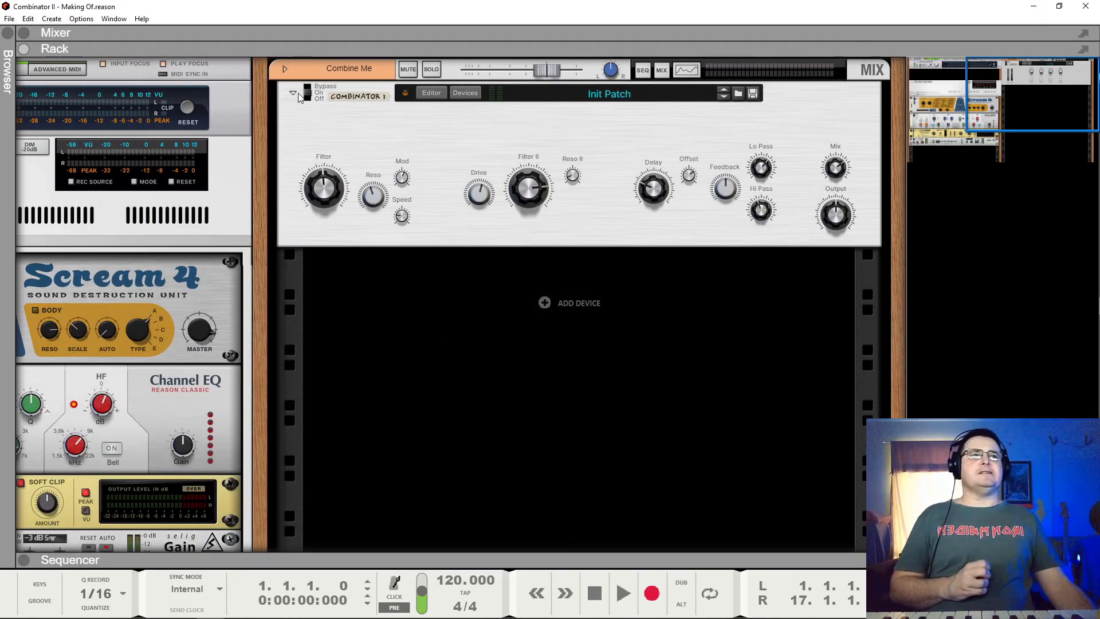
Open the Combinator's editor in Reason and check the recommended backdrop image size.
{"action": "left_click", "coordinate": [431, 94]}
{"action": "left_click", "coordinate": [827, 264]}
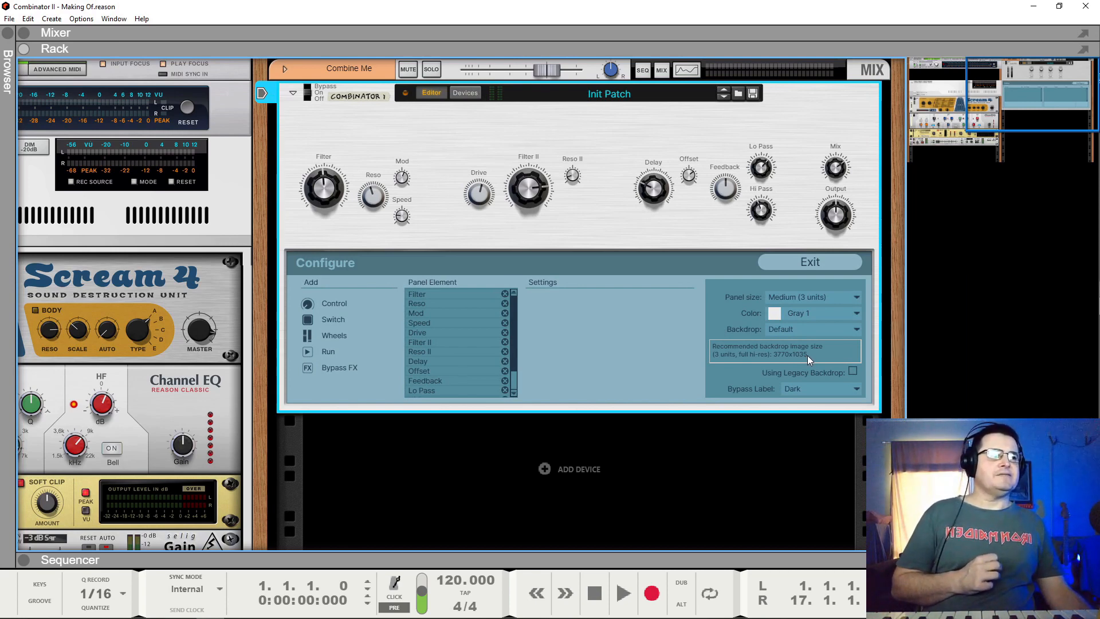
Launch Inkscape with a new document and reposition the Document Properties window so all page settings are visible.
{"action": "mouse_move", "coordinate": [153, 615]}
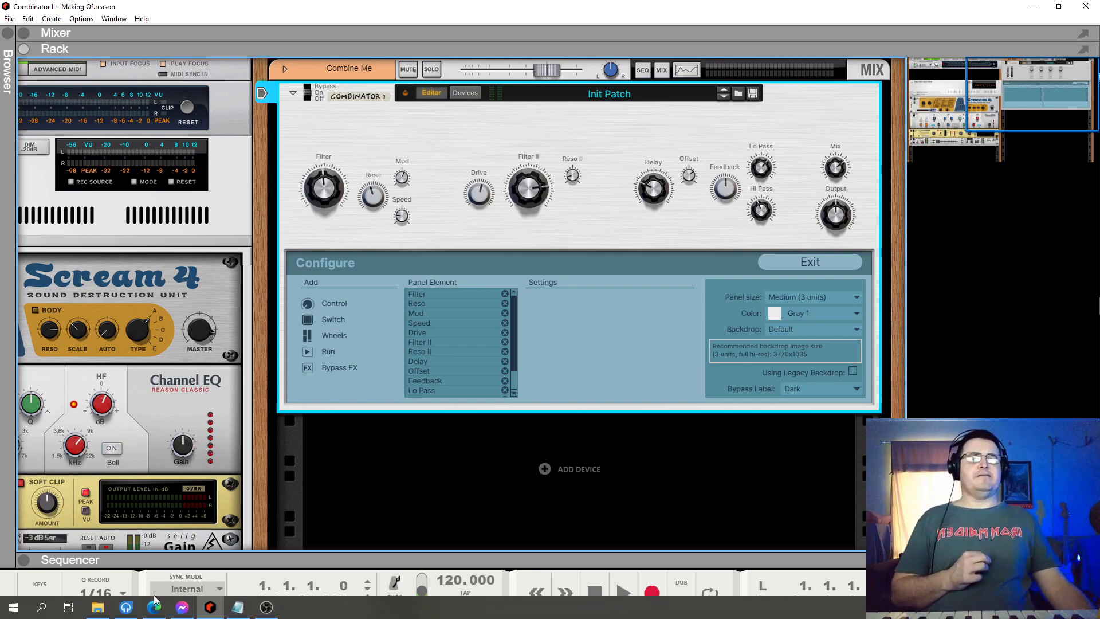
{"action": "left_click", "coordinate": [14, 608]}
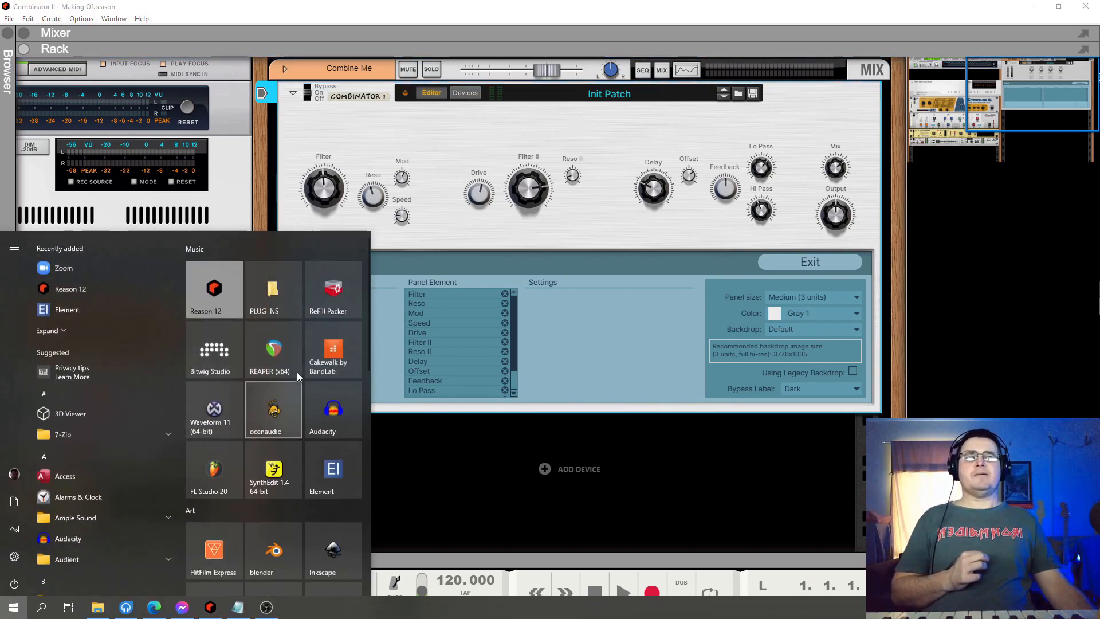
{"action": "scroll", "coordinate": [267, 486], "scroll_direction": "down", "scroll_amount": 3}
{"action": "left_click", "coordinate": [318, 441]}
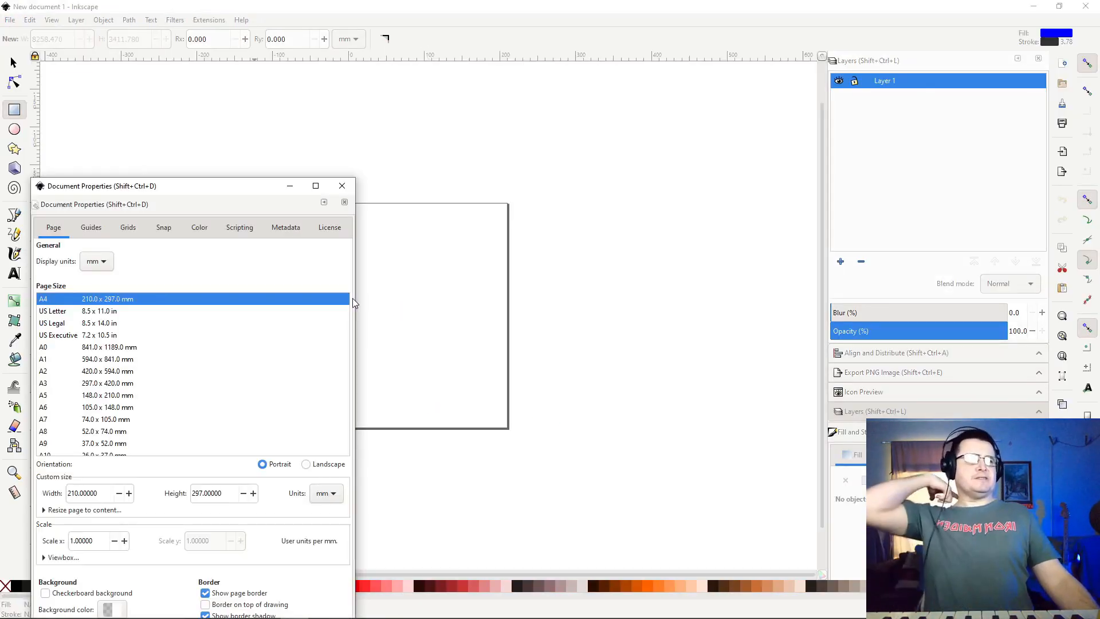
{"action": "left_click_drag", "start_coordinate": [215, 190], "coordinate": [535, 71]}
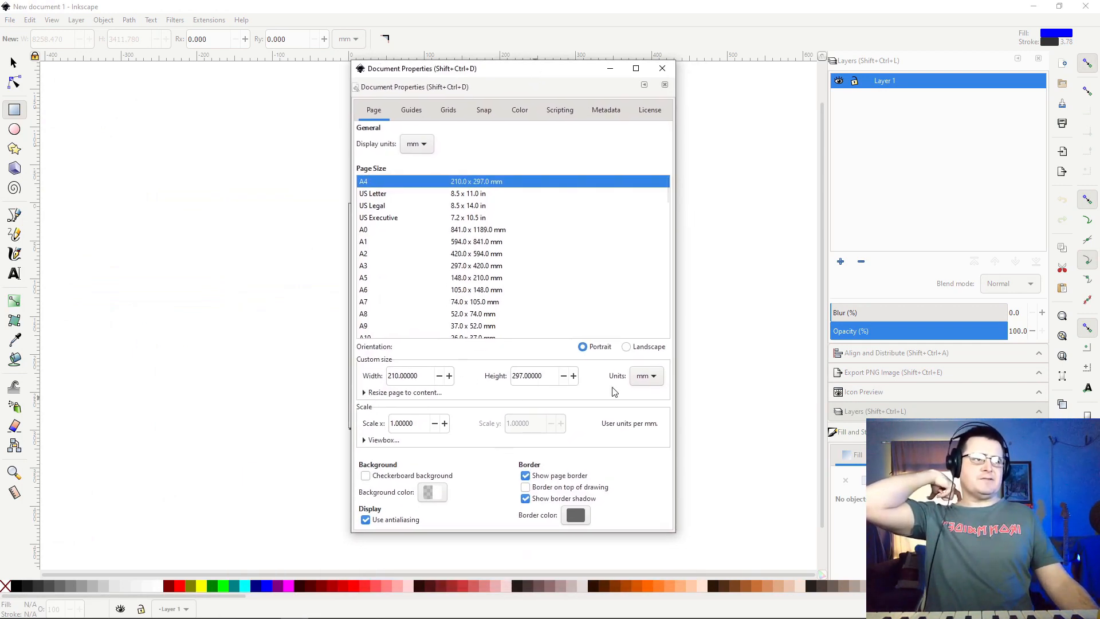
Set the custom page units to px and the width to 3770, rechecking the recommended backdrop size in Reason.
{"action": "left_click", "coordinate": [647, 378]}
{"action": "left_click", "coordinate": [647, 387]}
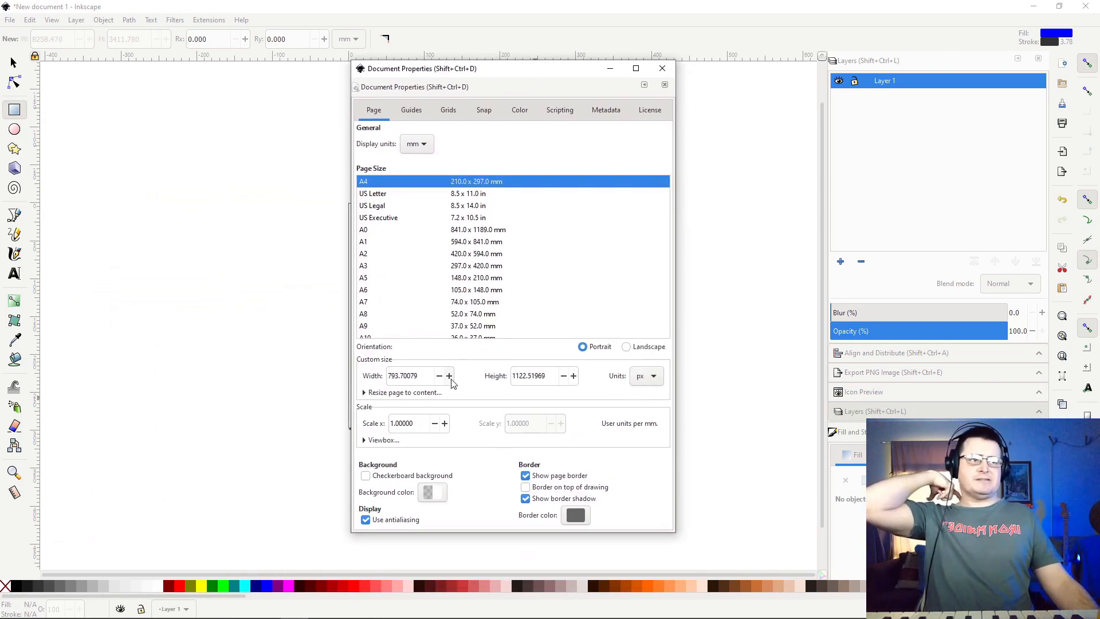
{"action": "left_click_drag", "start_coordinate": [426, 377], "coordinate": [276, 377]}
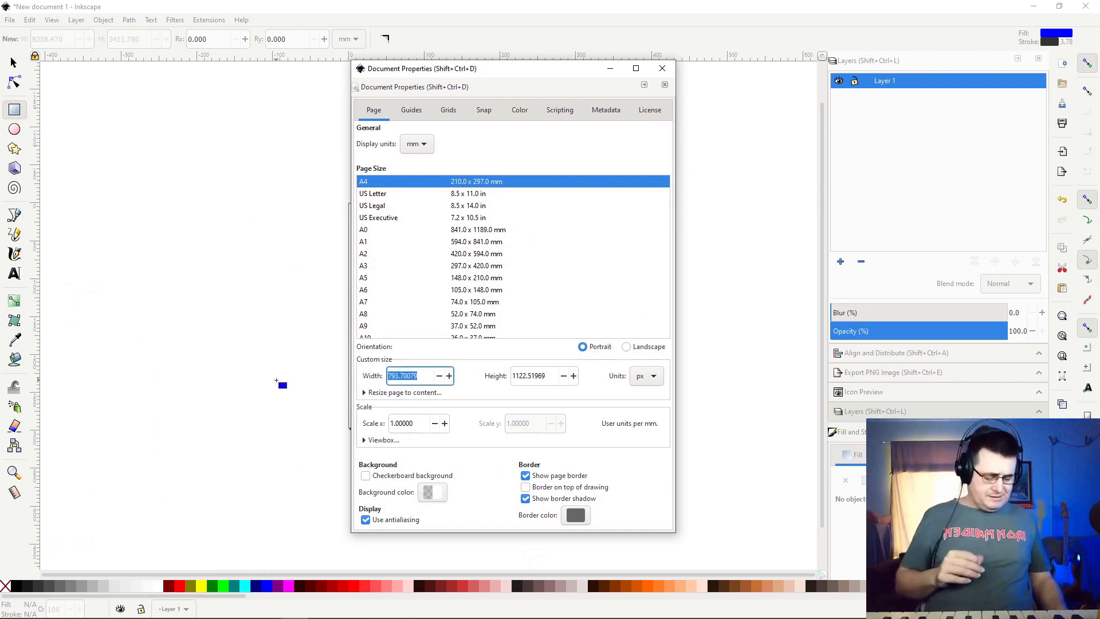
{"action": "type", "text": "30770"}
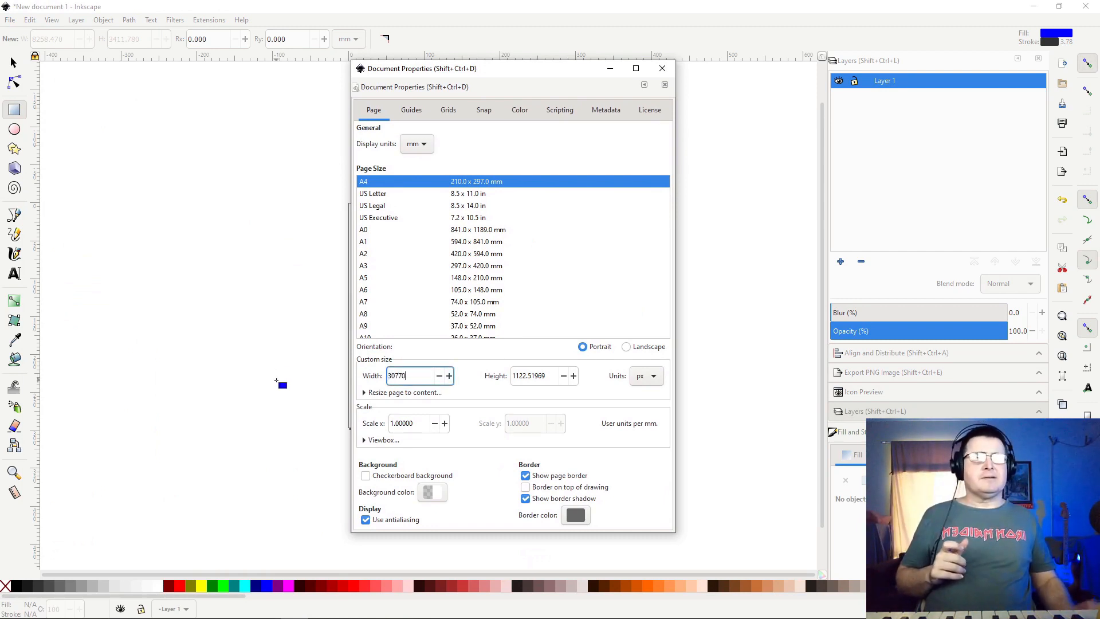
{"action": "mouse_move", "coordinate": [161, 613]}
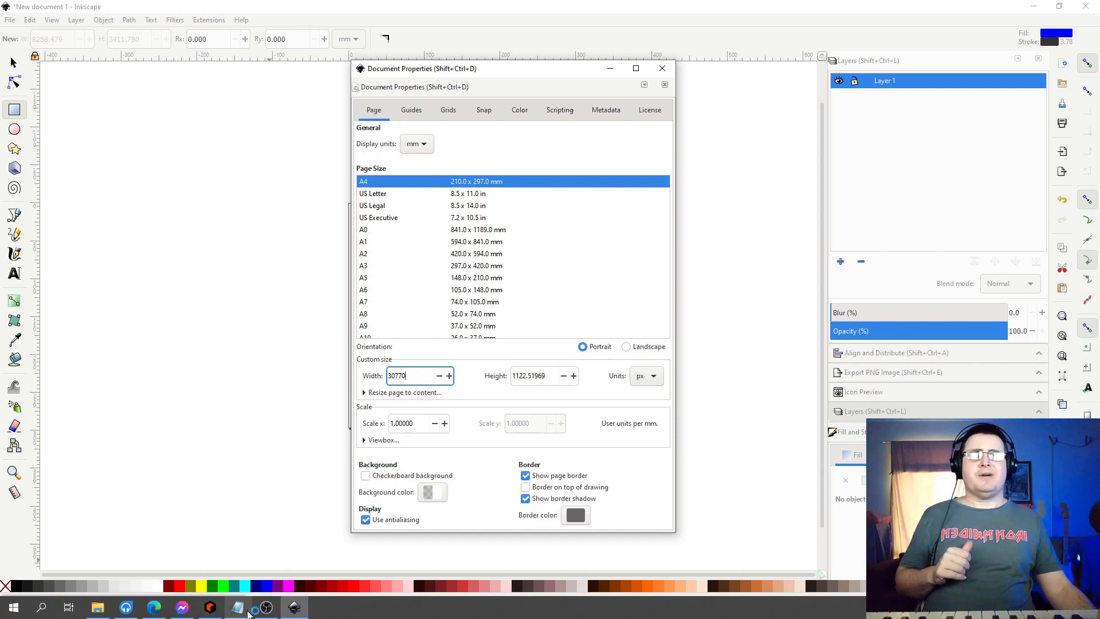
{"action": "left_click", "coordinate": [207, 613]}
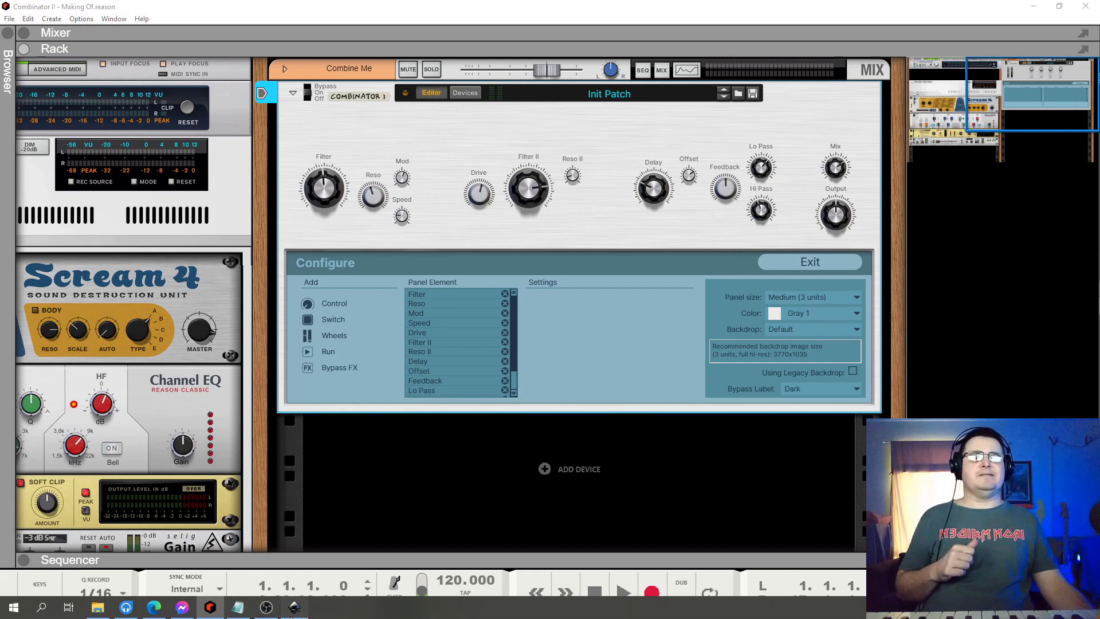
{"action": "left_click", "coordinate": [269, 611]}
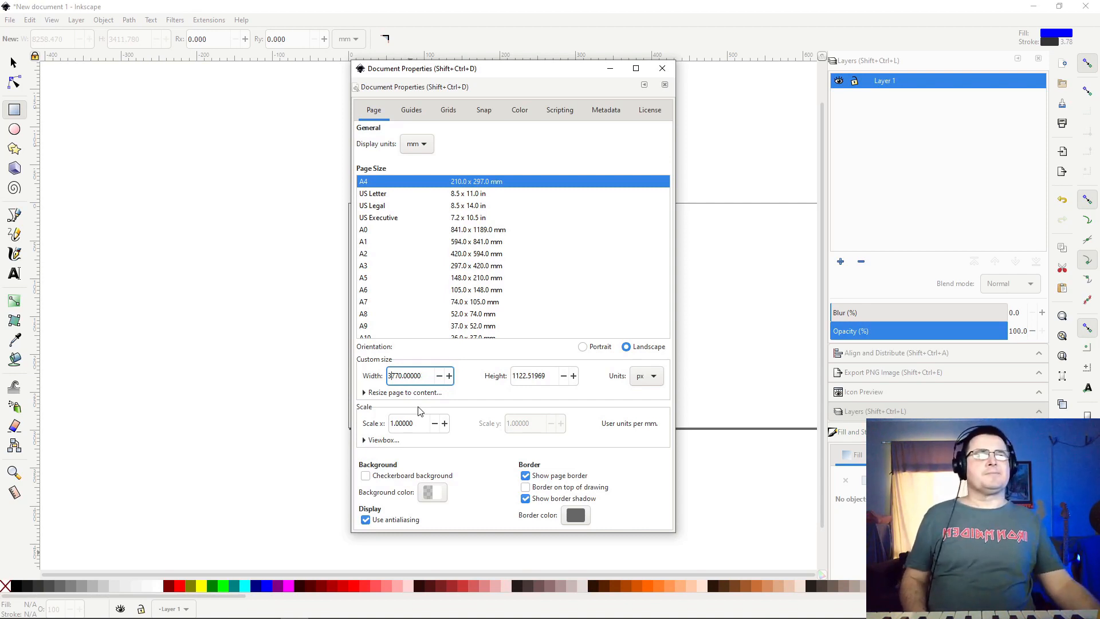
Set the custom page height to 1035 px and close the document properties.
{"action": "key", "text": "Tab"}
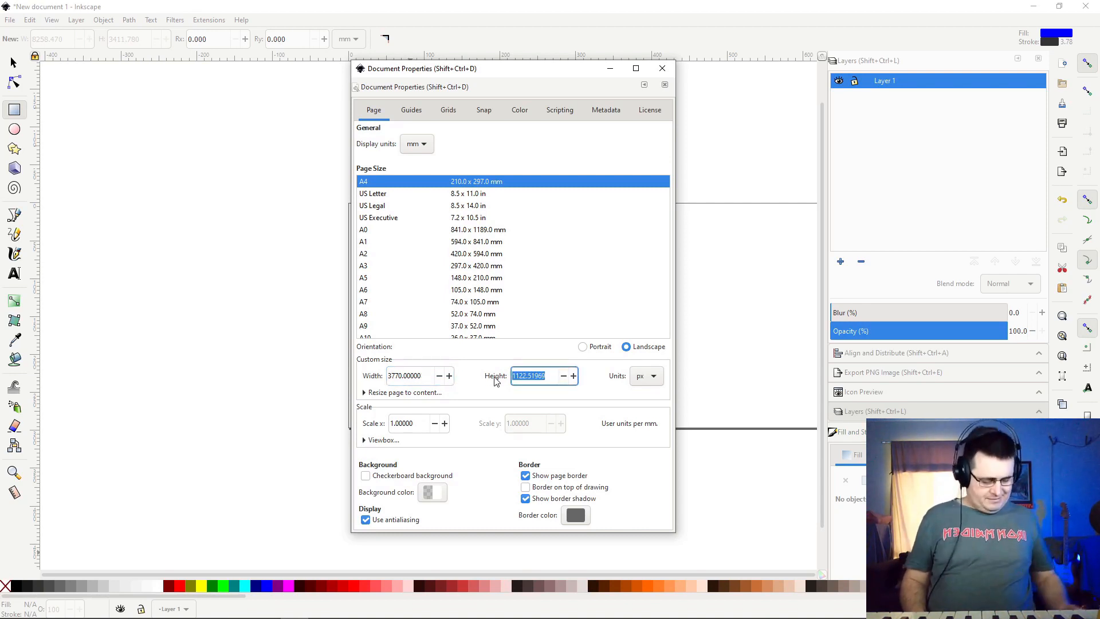
{"action": "type", "text": "1"}
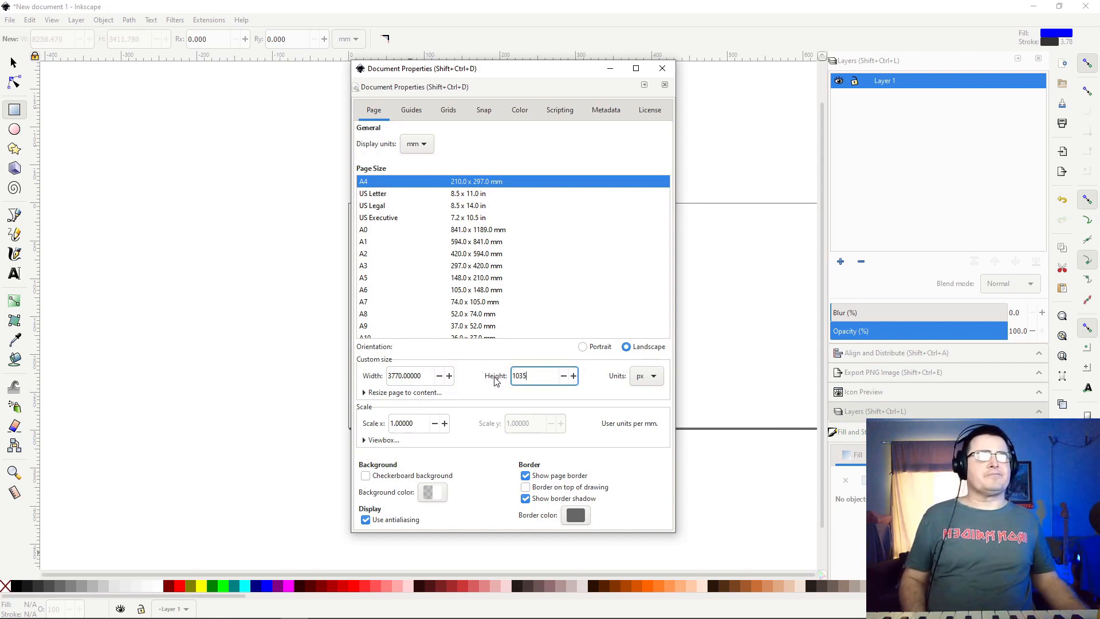
{"action": "type", "text": "035"}
{"action": "key", "text": "Return"}
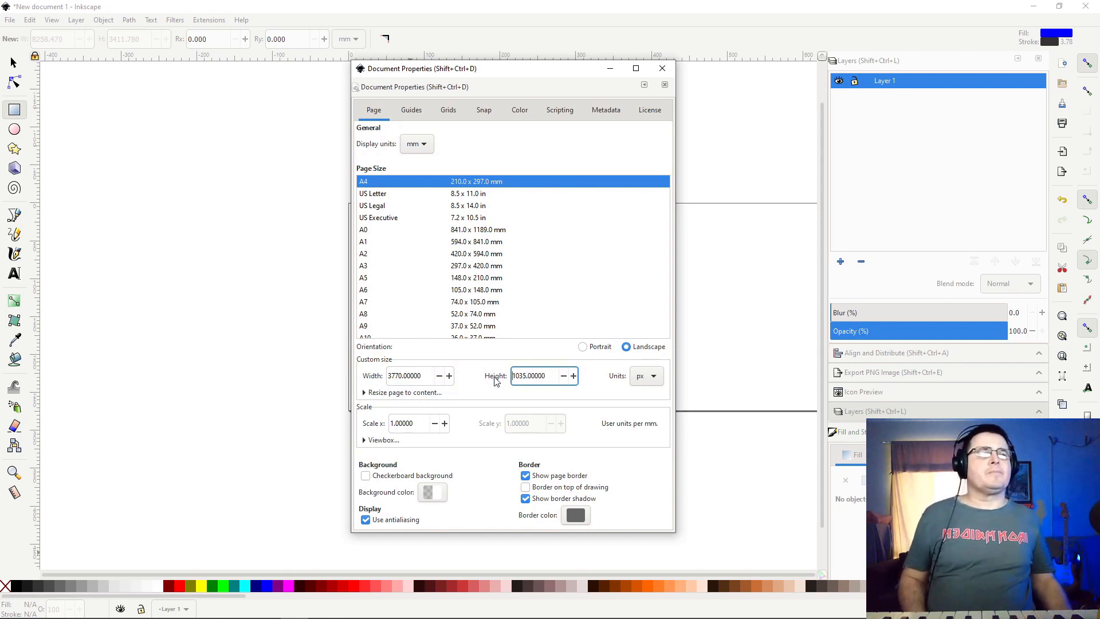
{"action": "left_click", "coordinate": [663, 69]}
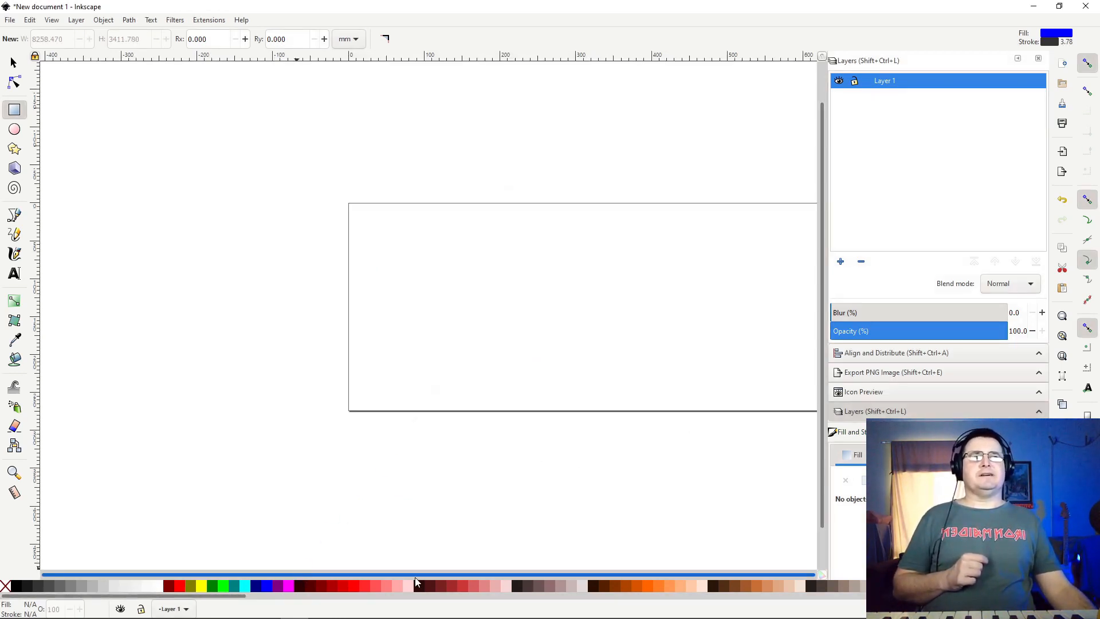
In the document properties, enable the border on top of the drawing and the checkerboard background, and disable the border shadow.
{"action": "left_click", "coordinate": [10, 21]}
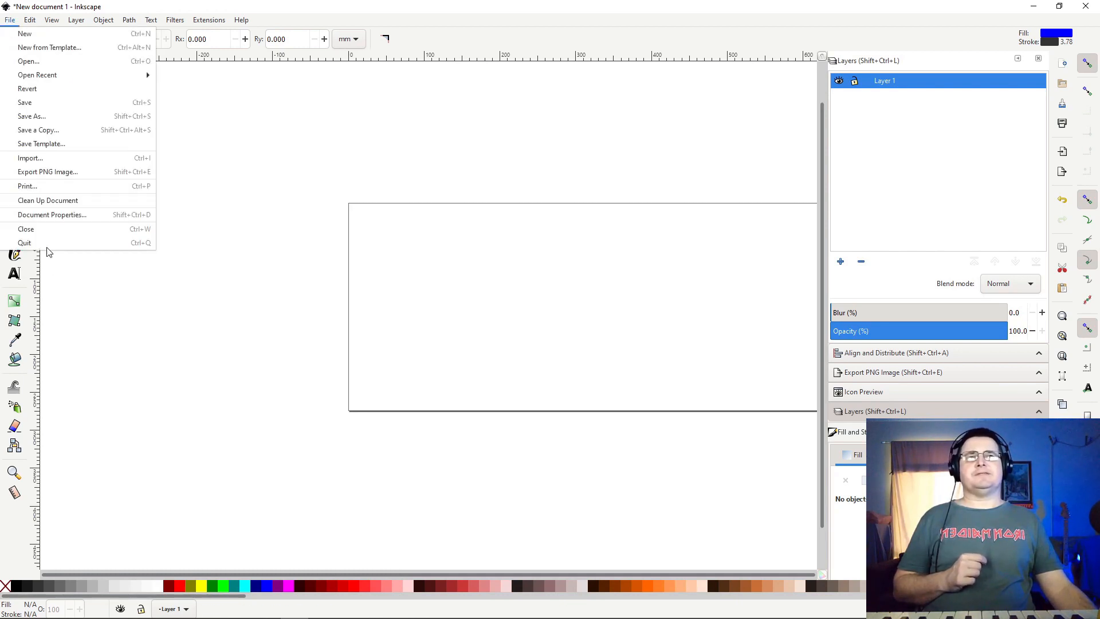
{"action": "left_click", "coordinate": [51, 214]}
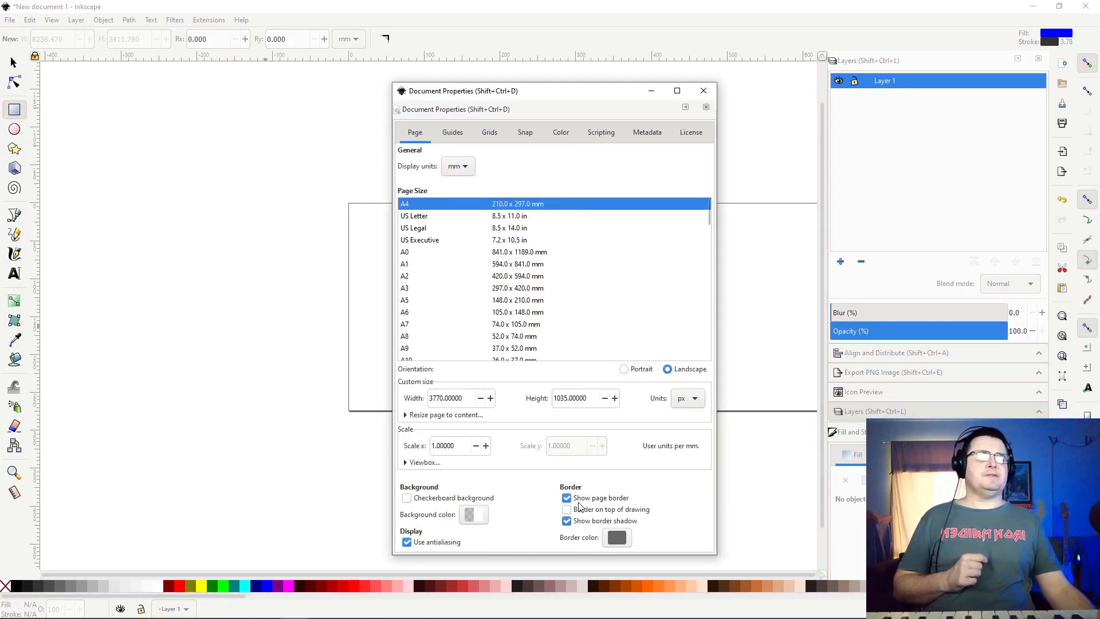
{"action": "left_click", "coordinate": [580, 510]}
{"action": "left_click", "coordinate": [581, 521]}
{"action": "left_click", "coordinate": [408, 499]}
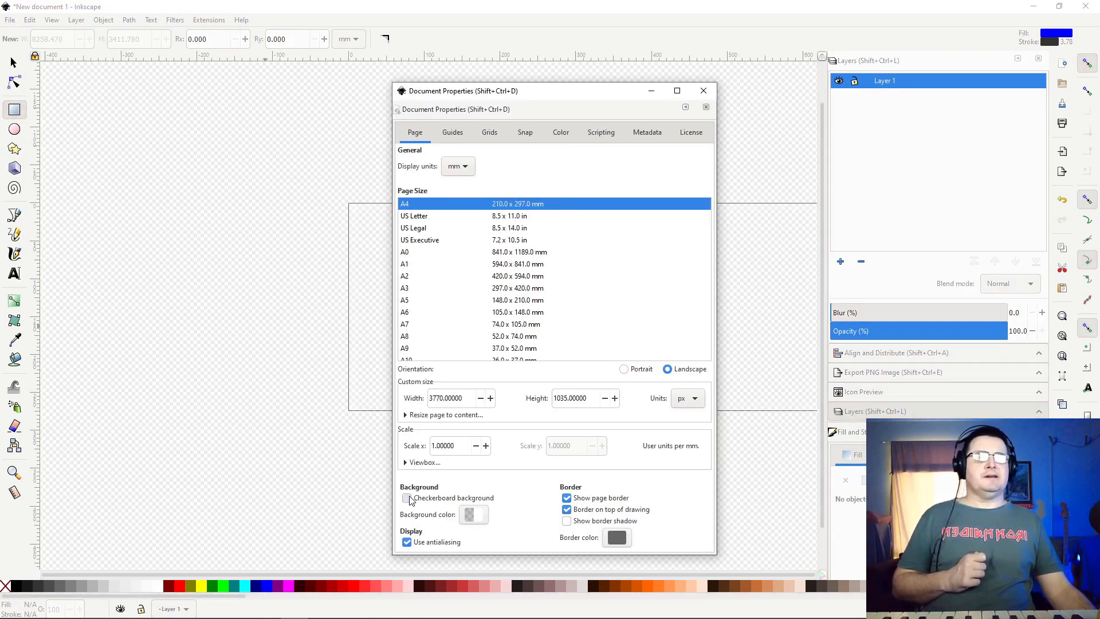
Change the page border color to red and close the document properties.
{"action": "left_click", "coordinate": [617, 537]}
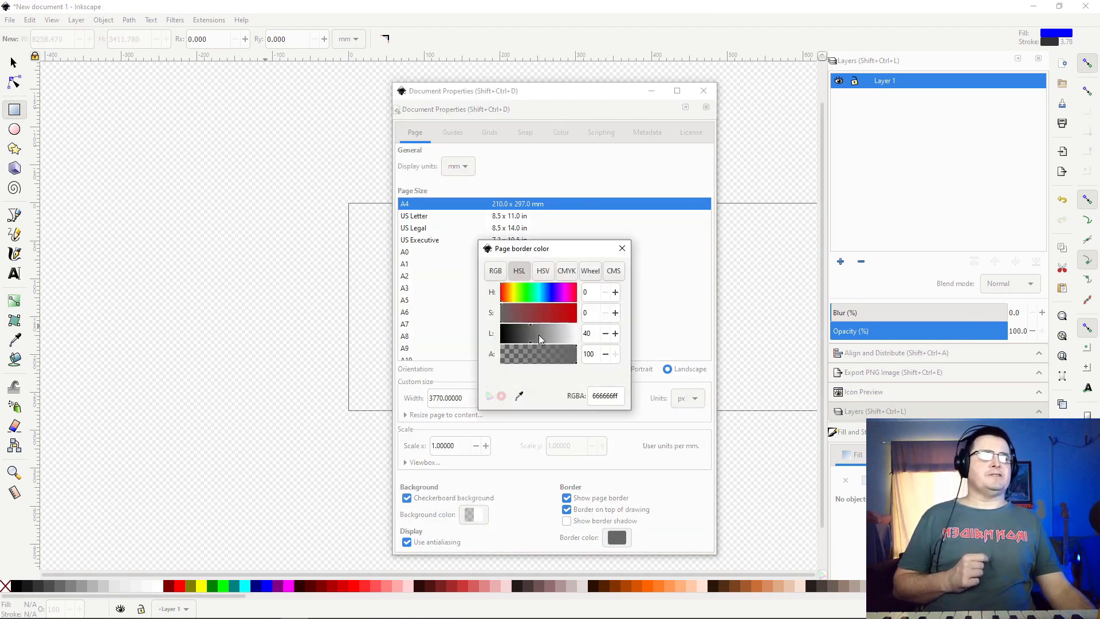
{"action": "left_click", "coordinate": [573, 319]}
{"action": "left_click", "coordinate": [622, 248]}
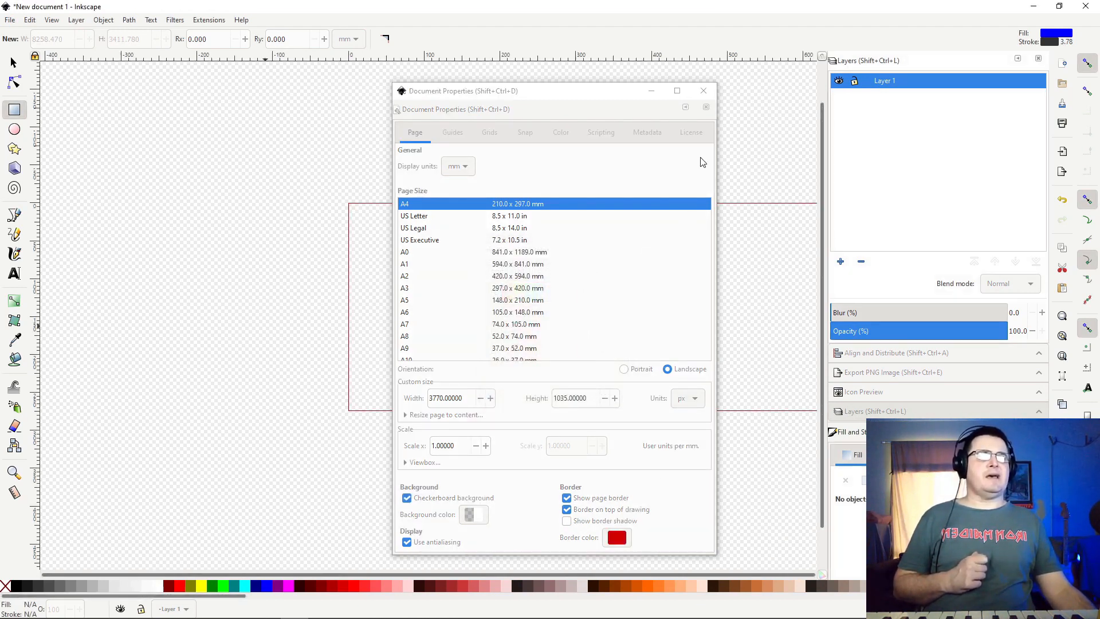
{"action": "left_click", "coordinate": [704, 92]}
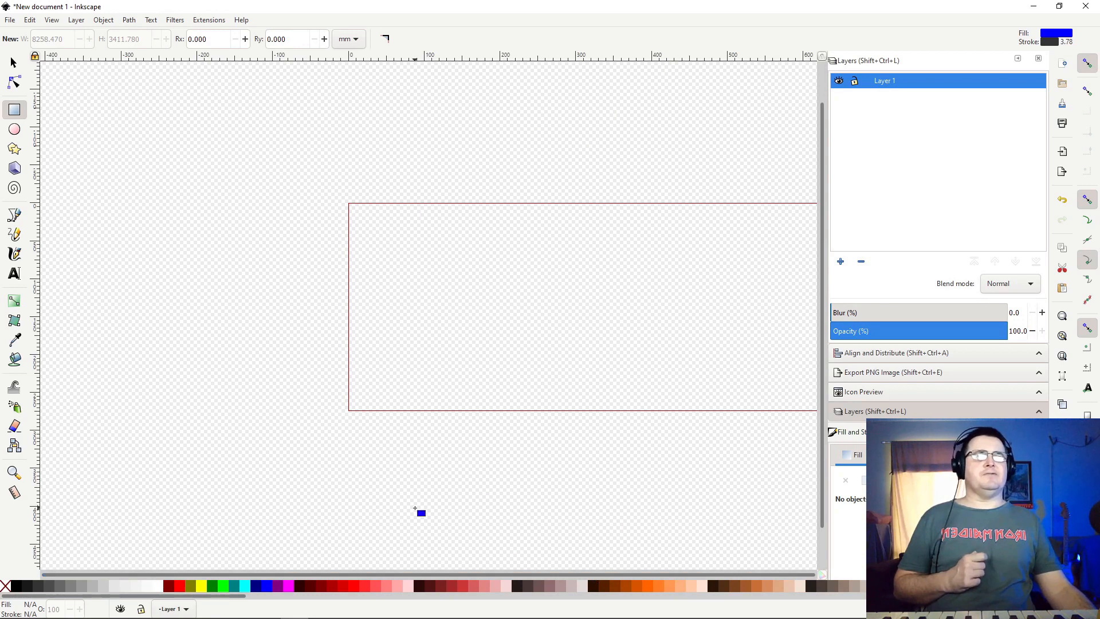
Start saving the document under a new name, choosing the Combi II folder inside HigherHz as the location.
{"action": "key", "text": "minus"}
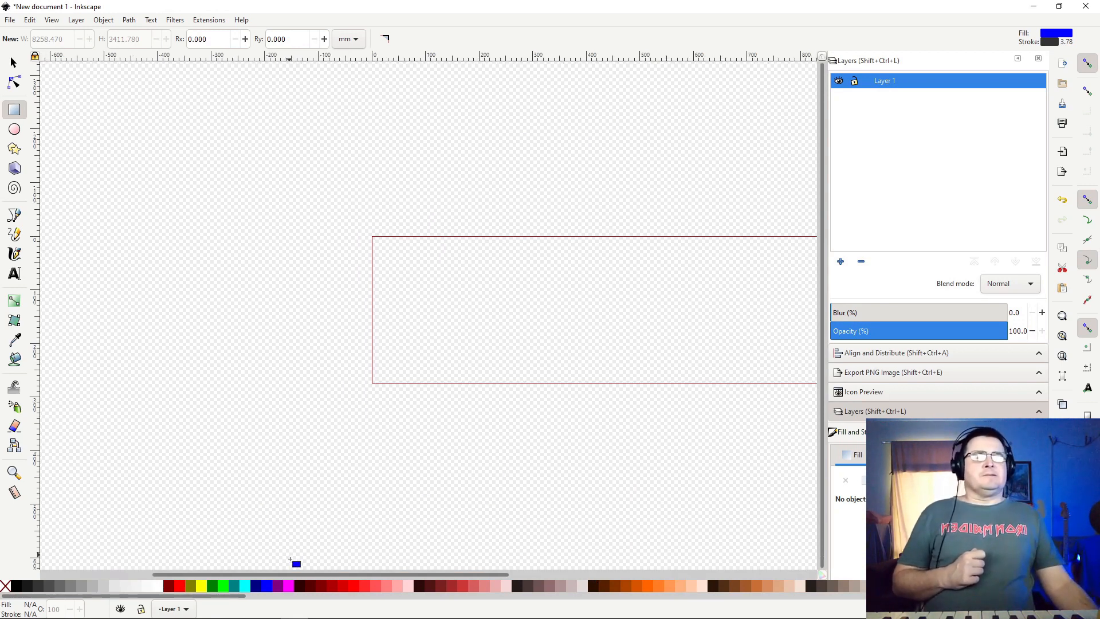
{"action": "left_click_drag", "start_coordinate": [293, 575], "coordinate": [402, 577]}
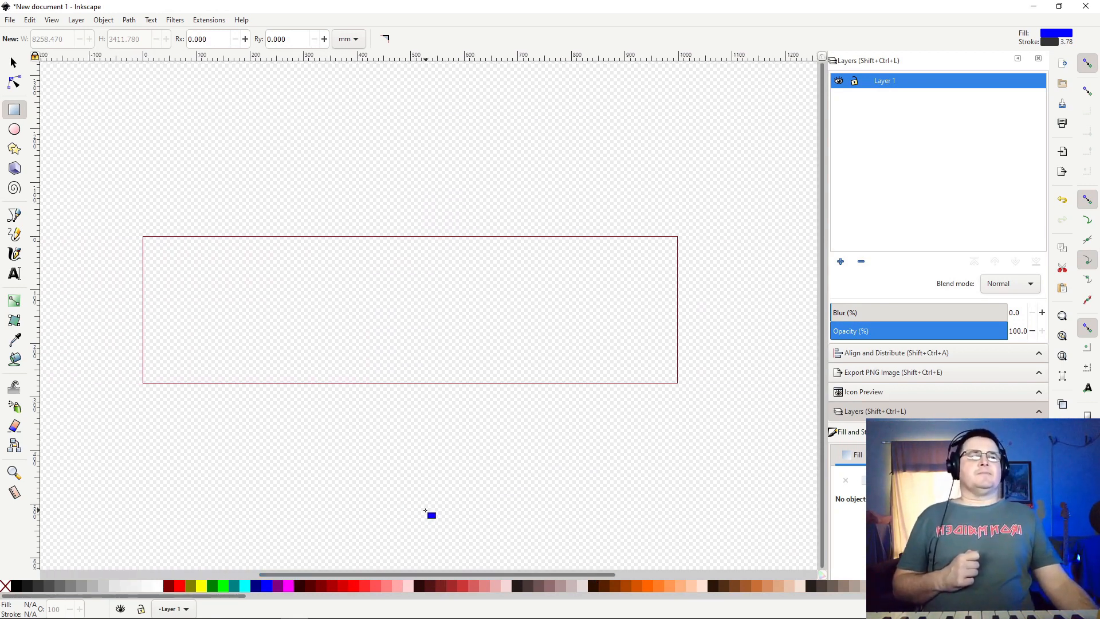
{"action": "key", "text": "plus"}
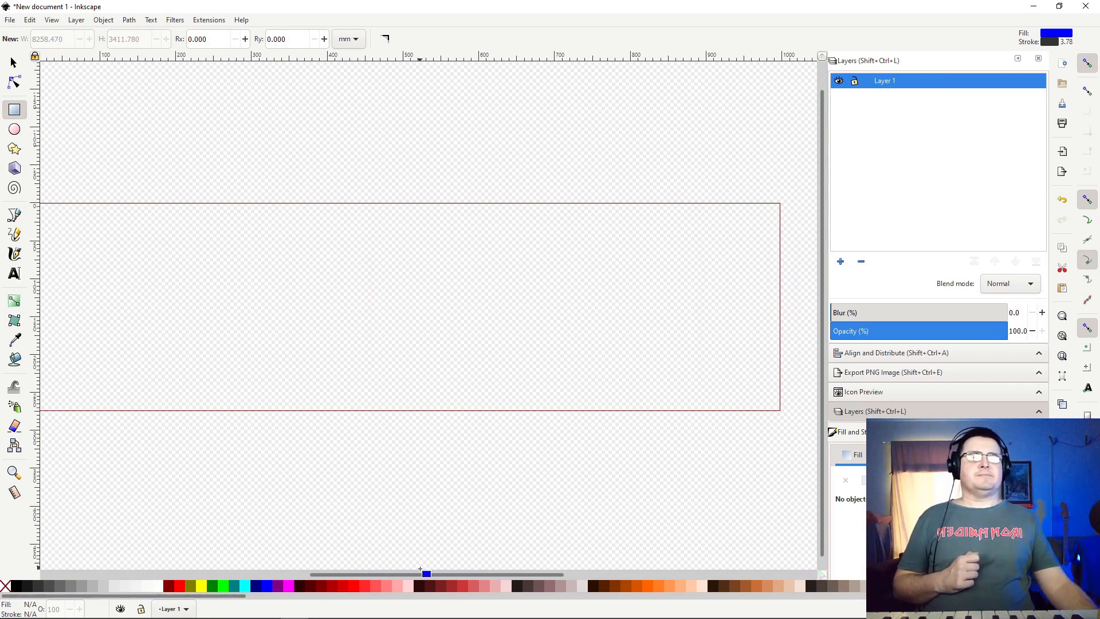
{"action": "left_click_drag", "start_coordinate": [424, 576], "coordinate": [414, 578]}
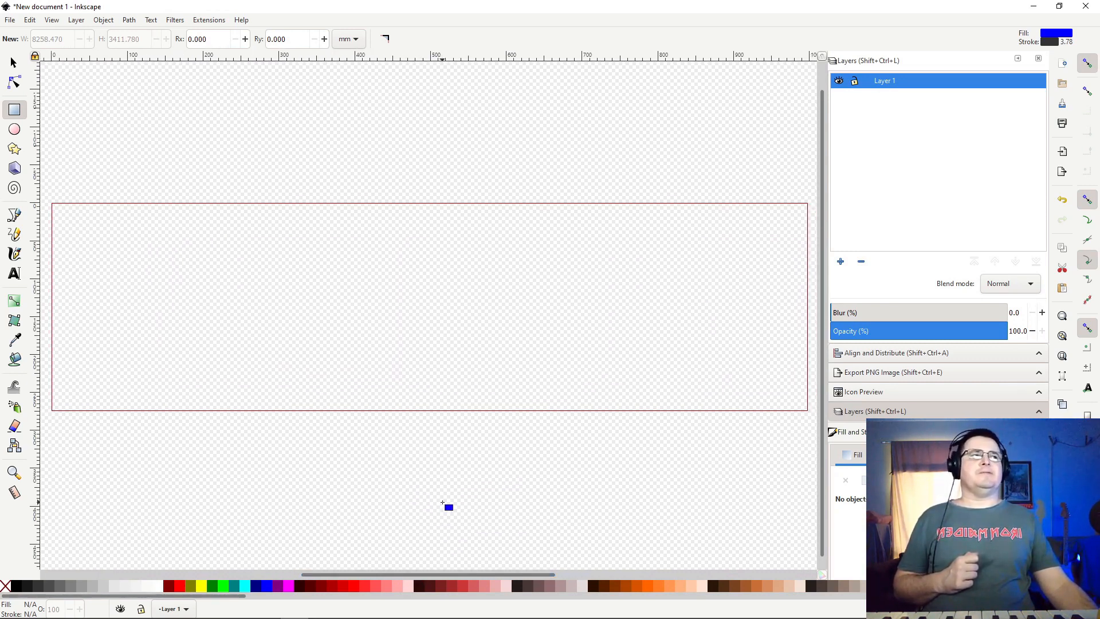
{"action": "scroll", "coordinate": [448, 506], "scroll_direction": "down", "scroll_amount": 3}
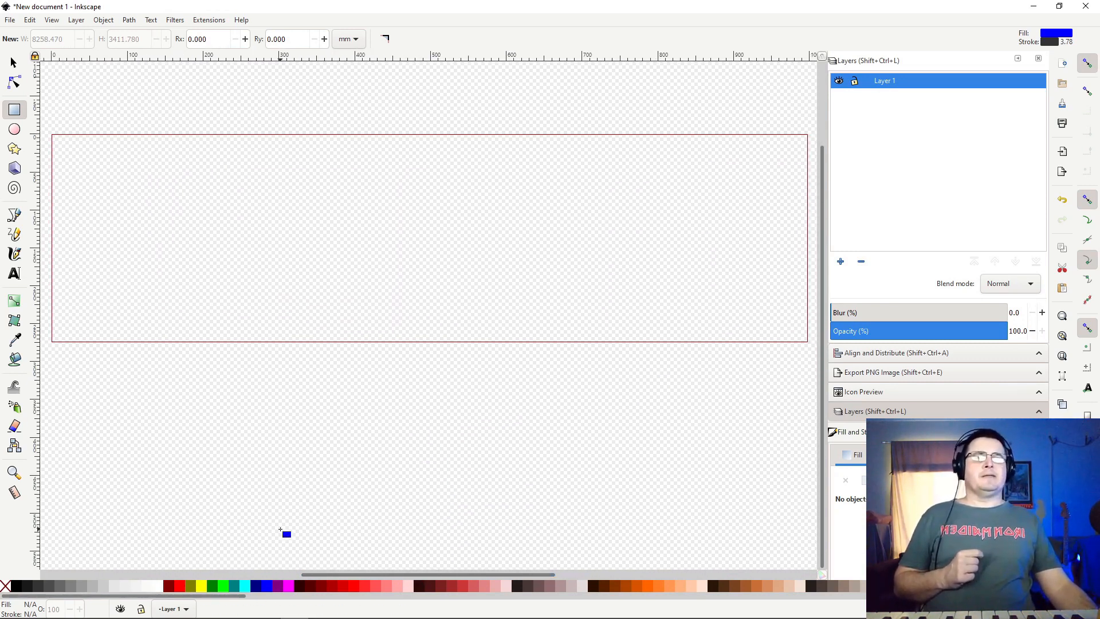
{"action": "left_click", "coordinate": [9, 19]}
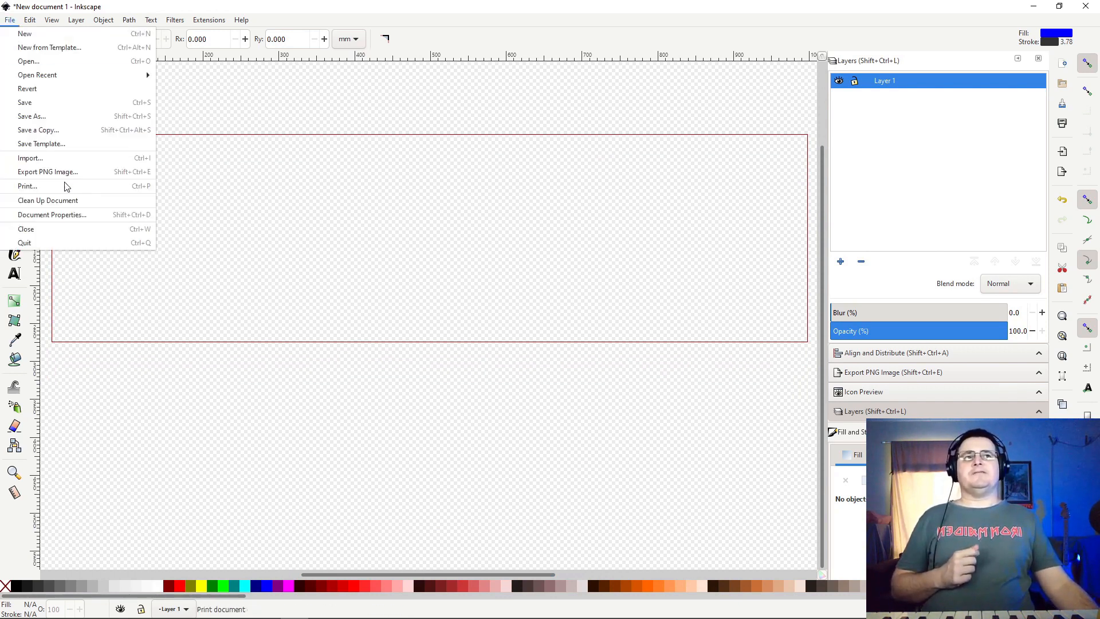
{"action": "left_click", "coordinate": [69, 116]}
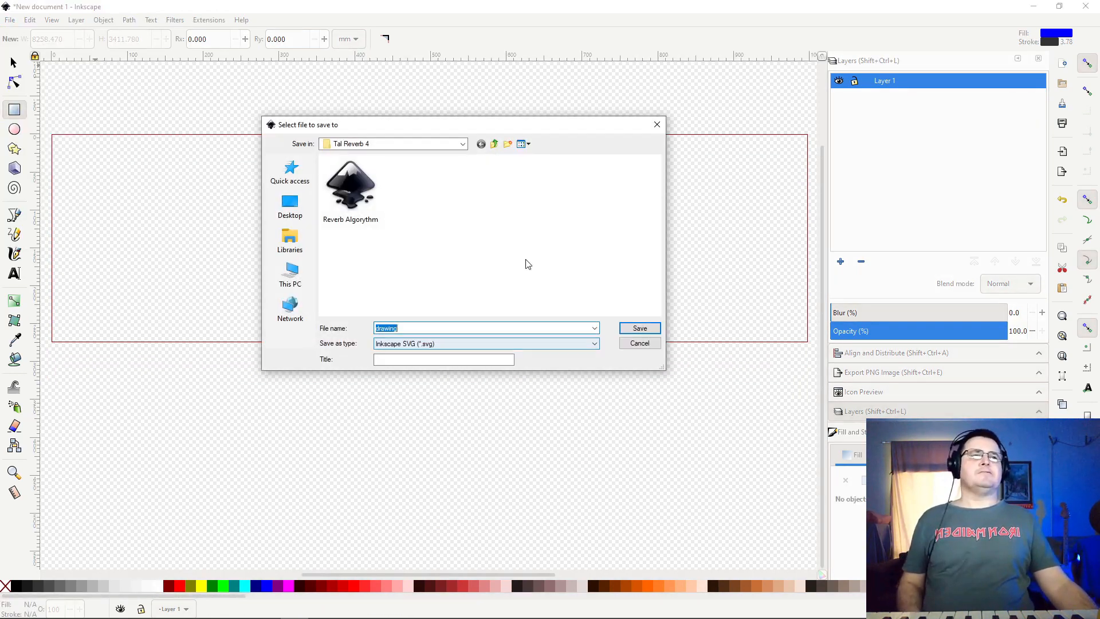
{"action": "left_click", "coordinate": [494, 143]}
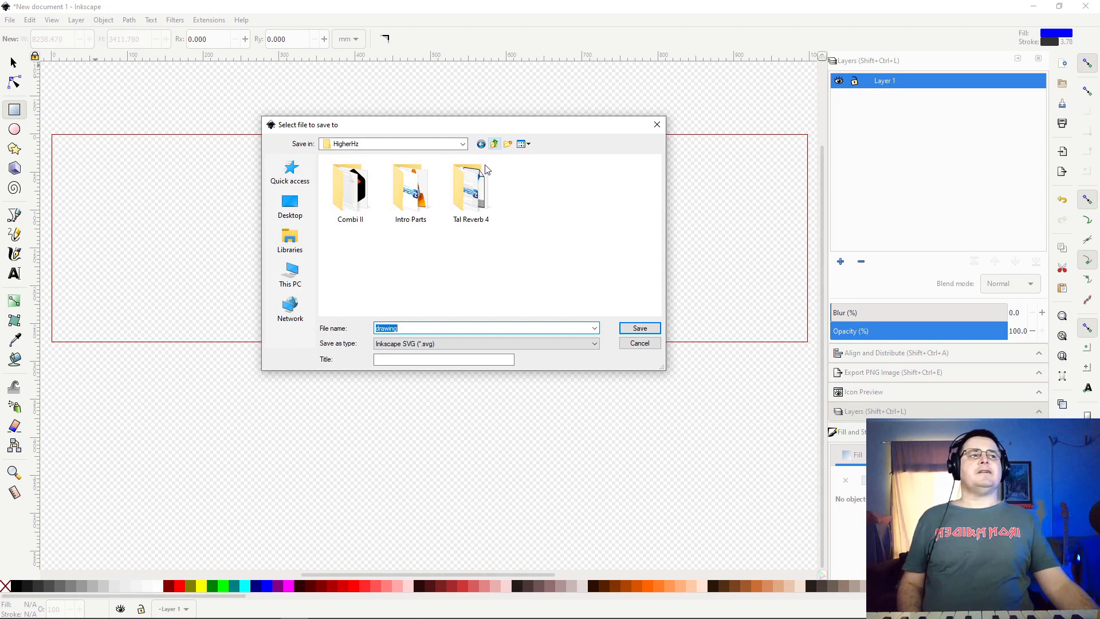
{"action": "double_click", "coordinate": [362, 212]}
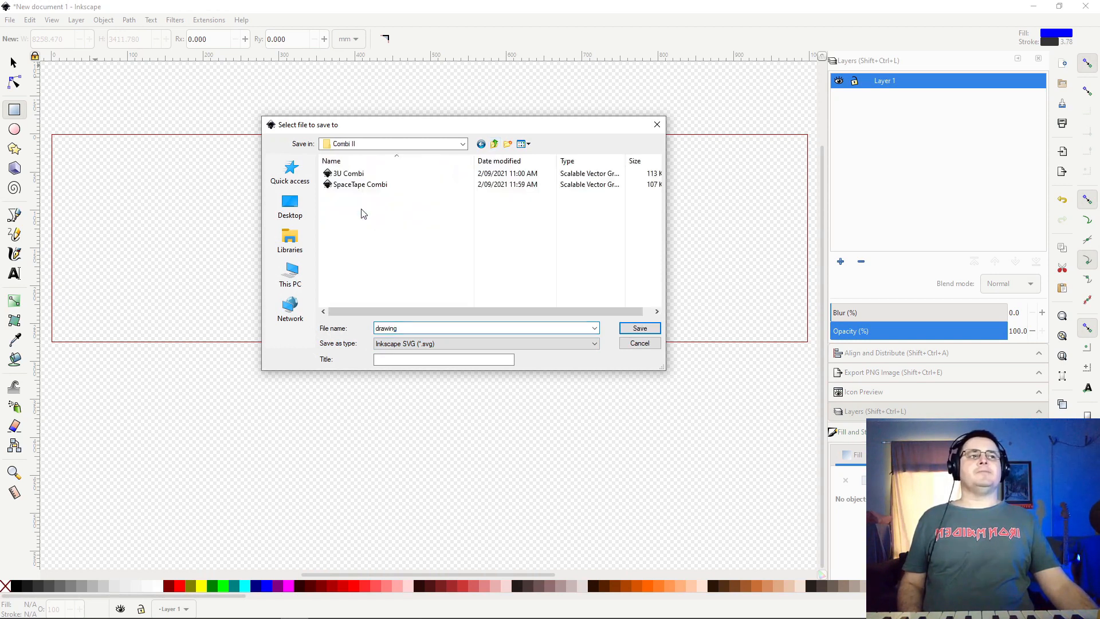
Name the file Combi II Faceplate and save it as an Inkscape SVG.
{"action": "double_click", "coordinate": [413, 327]}
{"action": "type", "text": "C"}
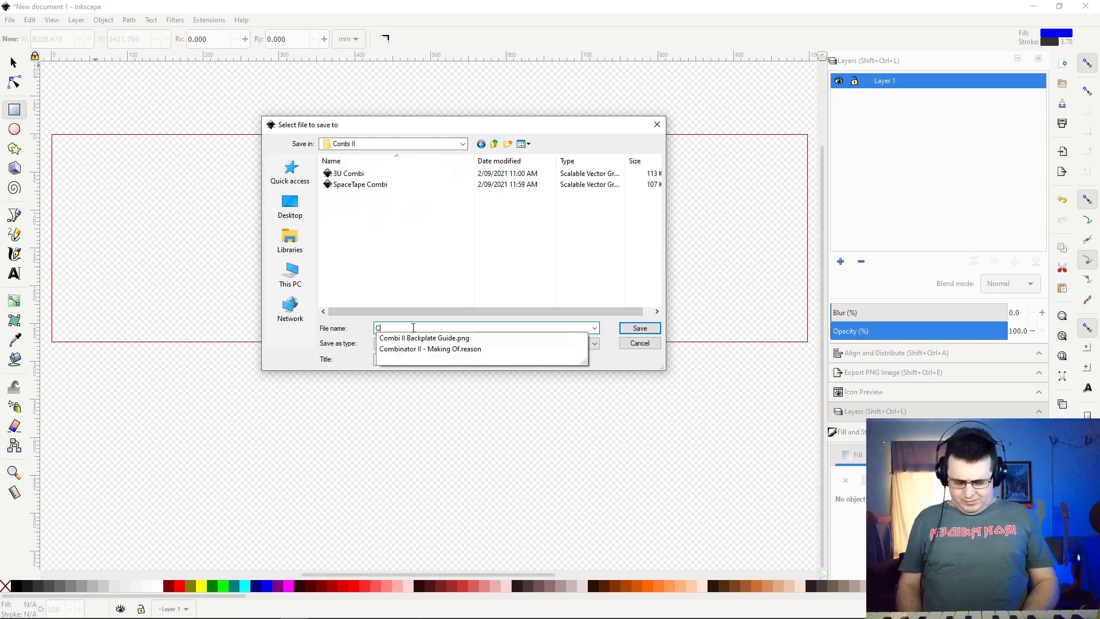
{"action": "type", "text": "ombi "}
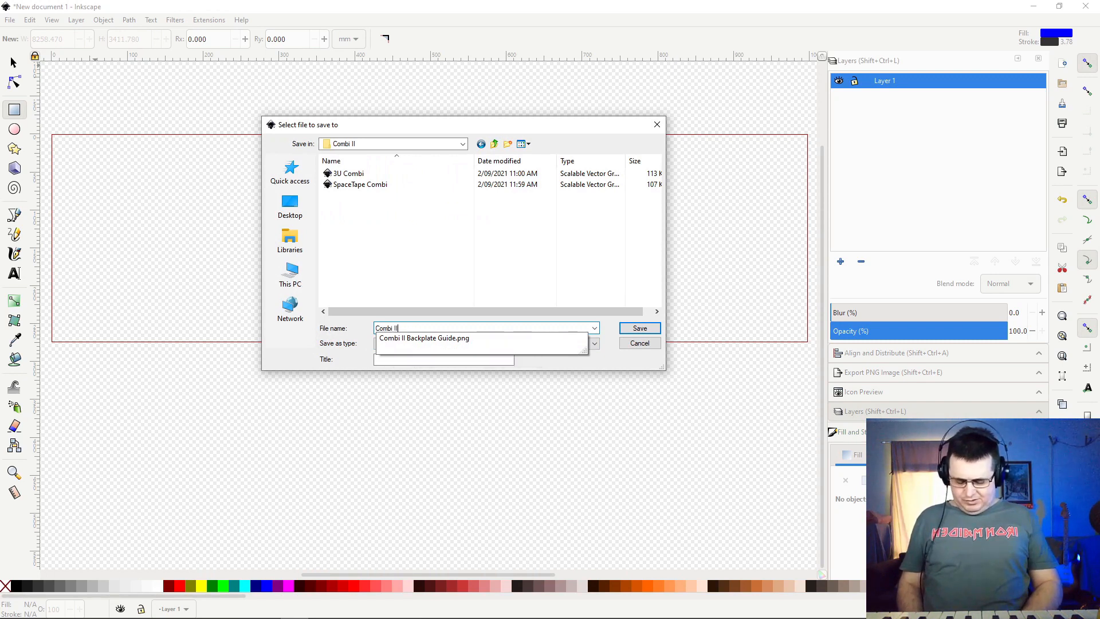
{"action": "type", "text": "II Faceplate"}
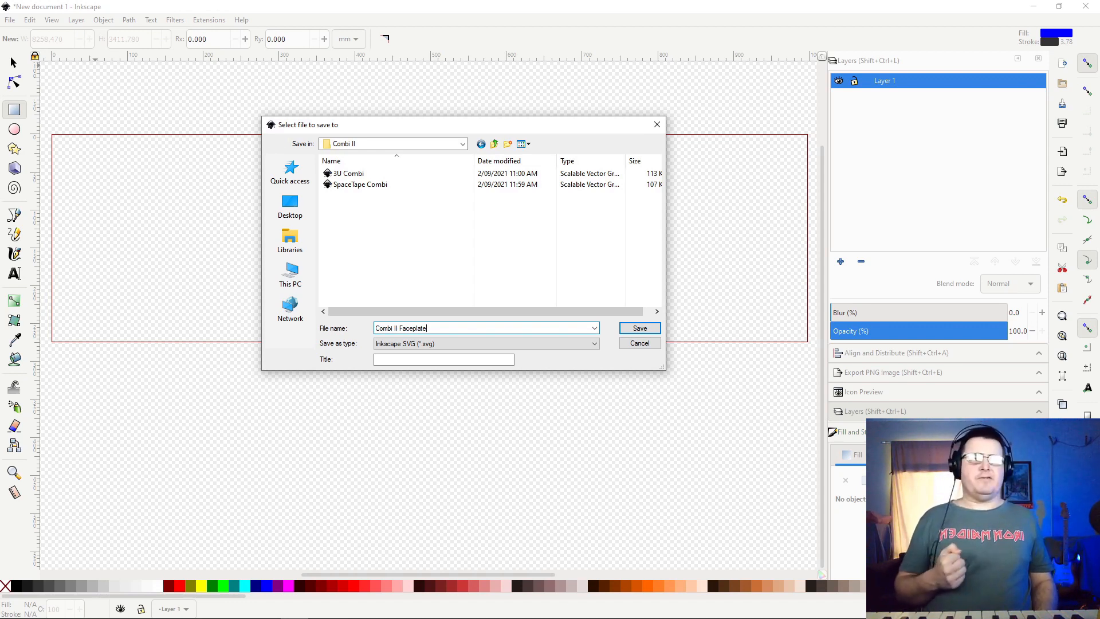
{"action": "key", "text": "Return"}
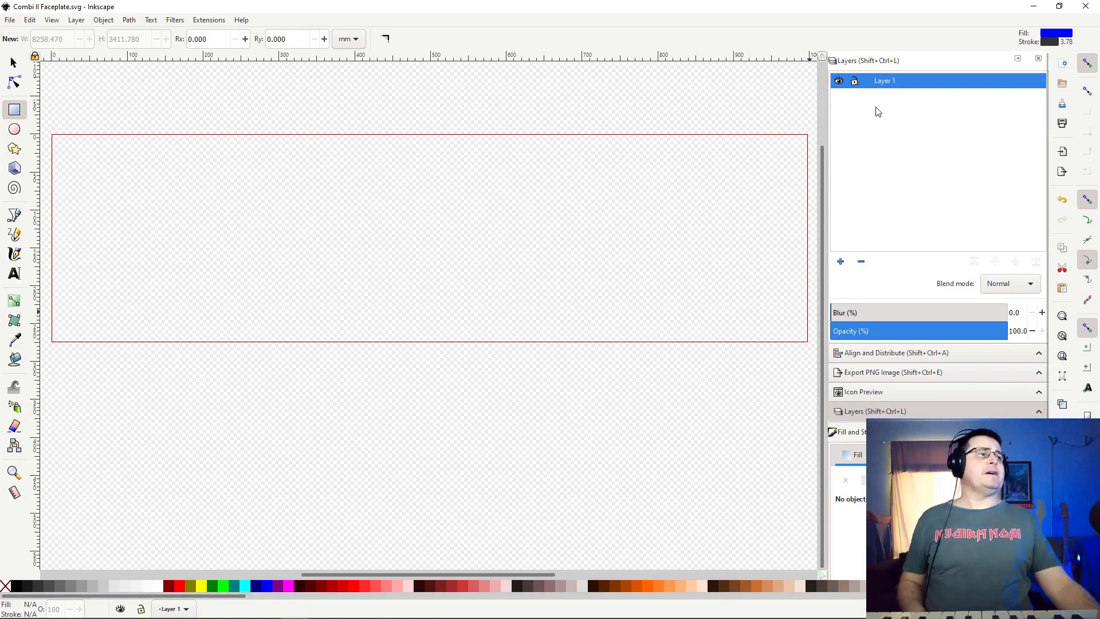
Place the Combi Face GUIDE image from the In Tray folder onto the canvas below the page and close the file window.
{"action": "mouse_move", "coordinate": [321, 616]}
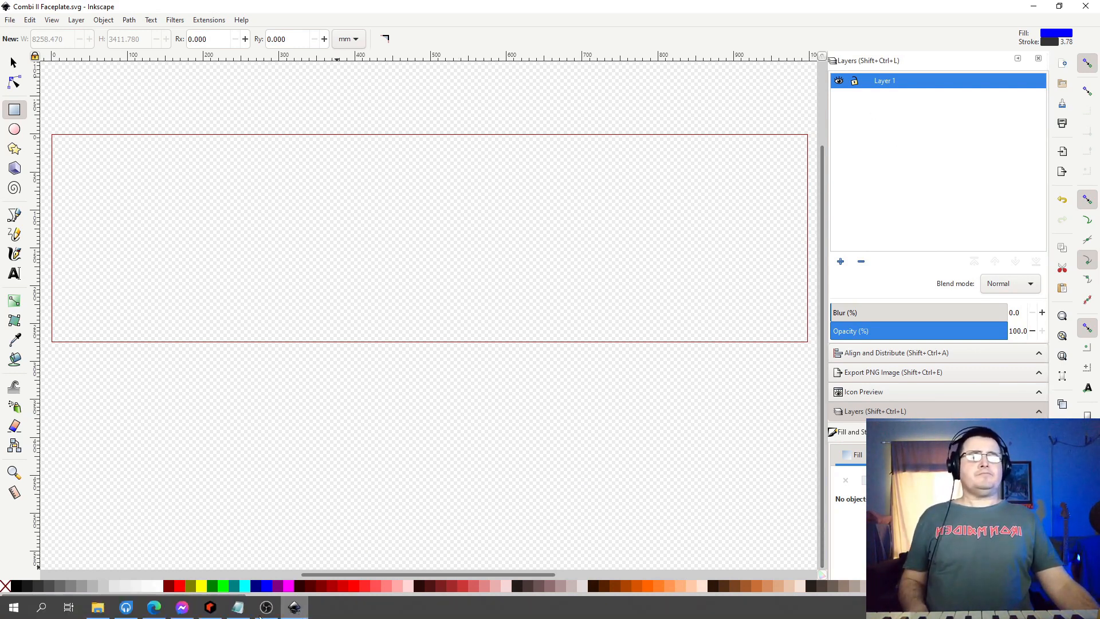
{"action": "left_click", "coordinate": [101, 609]}
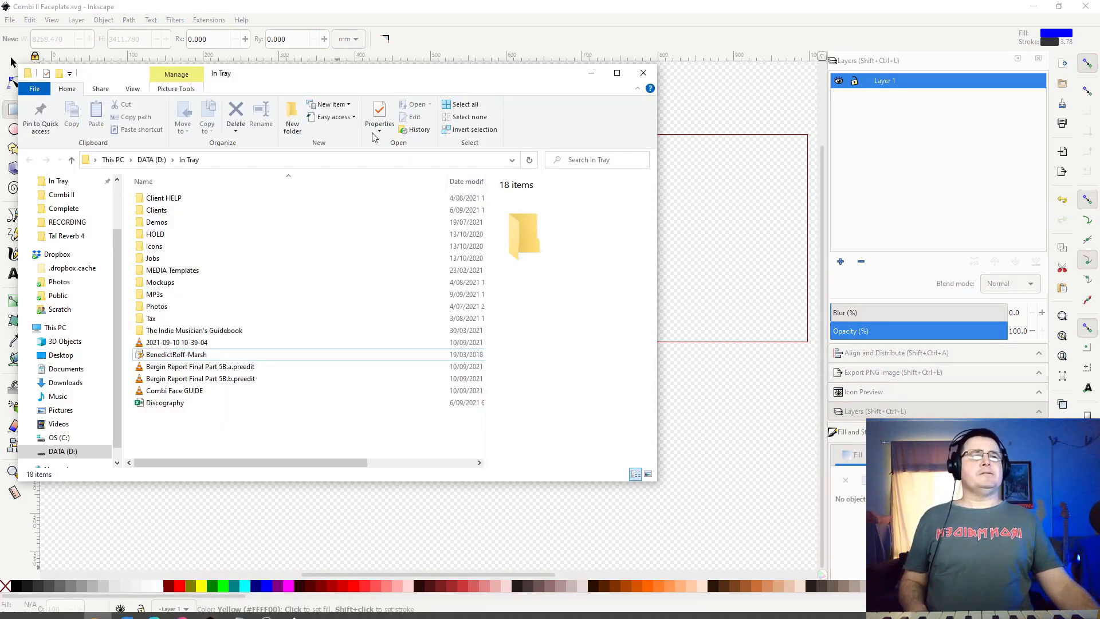
{"action": "left_click_drag", "start_coordinate": [342, 79], "coordinate": [728, 49]}
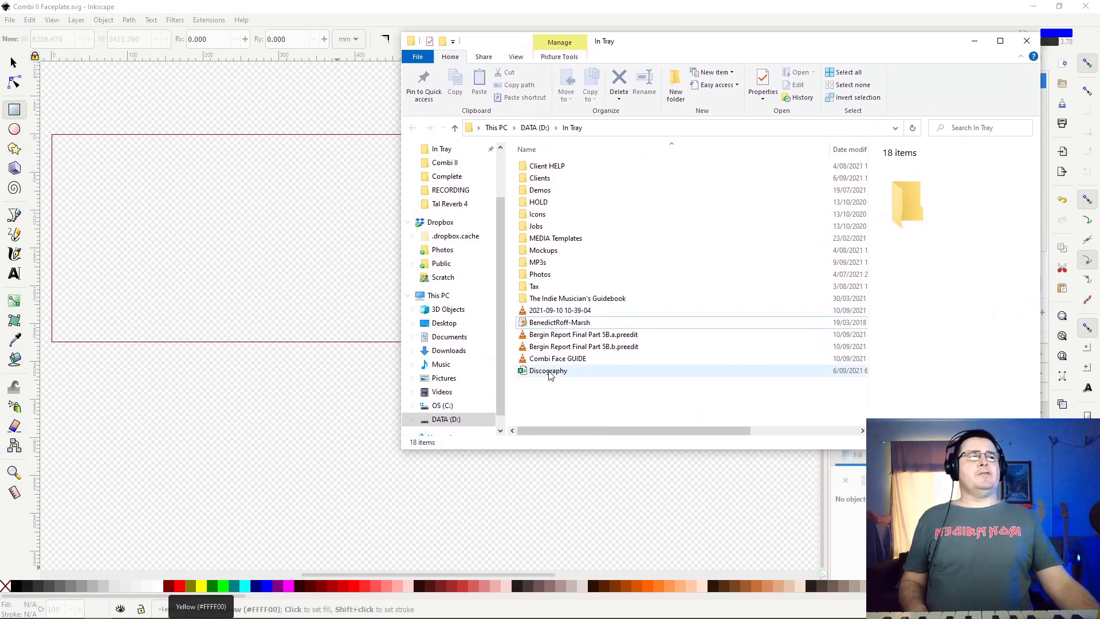
{"action": "left_click", "coordinate": [551, 358]}
{"action": "left_click_drag", "start_coordinate": [547, 383], "coordinate": [257, 480]}
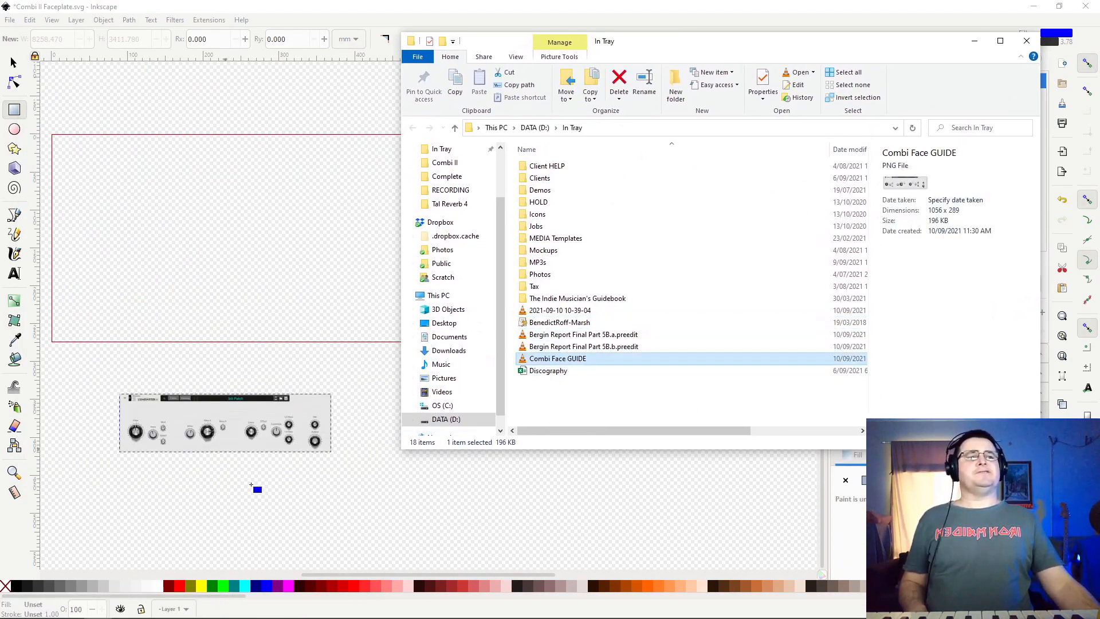
{"action": "left_click", "coordinate": [1020, 43]}
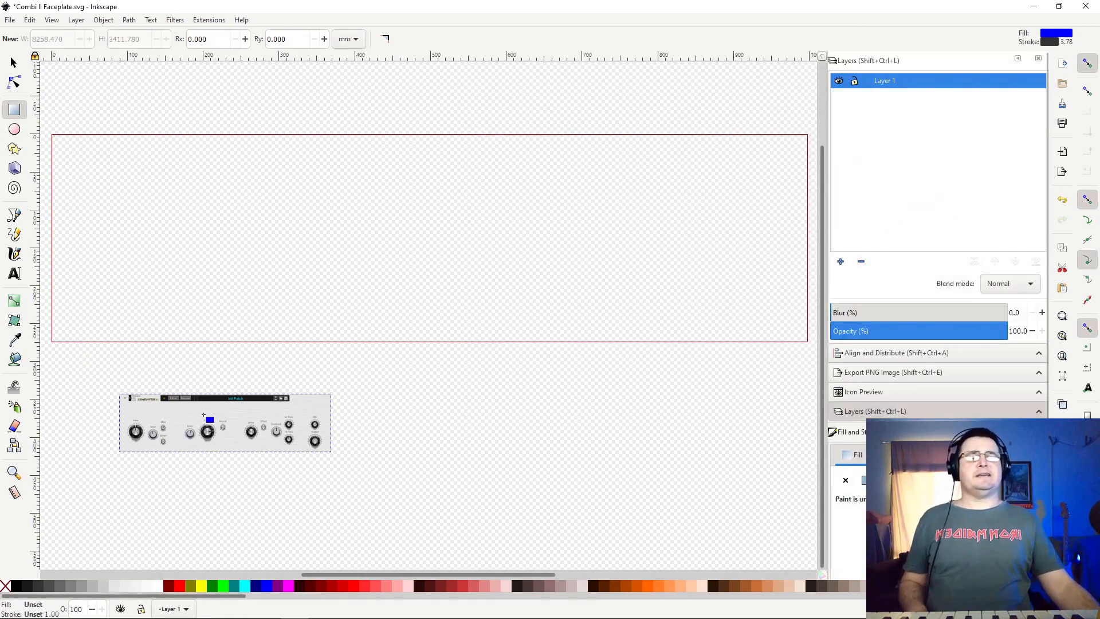
Enlarge the guide image to about 1219 x 334 px and move it beneath the middle of the page.
{"action": "left_click", "coordinate": [14, 63]}
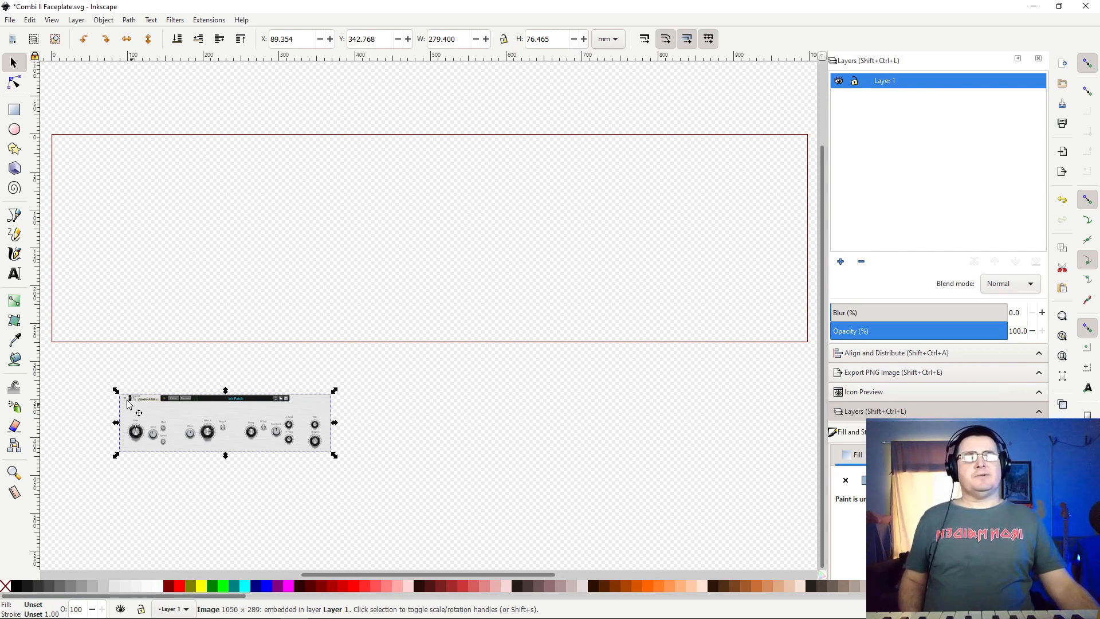
{"action": "left_click_drag", "start_coordinate": [116, 392], "coordinate": [83, 382]}
{"action": "left_click_drag", "start_coordinate": [159, 400], "coordinate": [409, 445]}
Draw a blue rectangle about 624 x 172 mm and move it to the page's upper-left corner.
{"action": "left_click", "coordinate": [15, 109]}
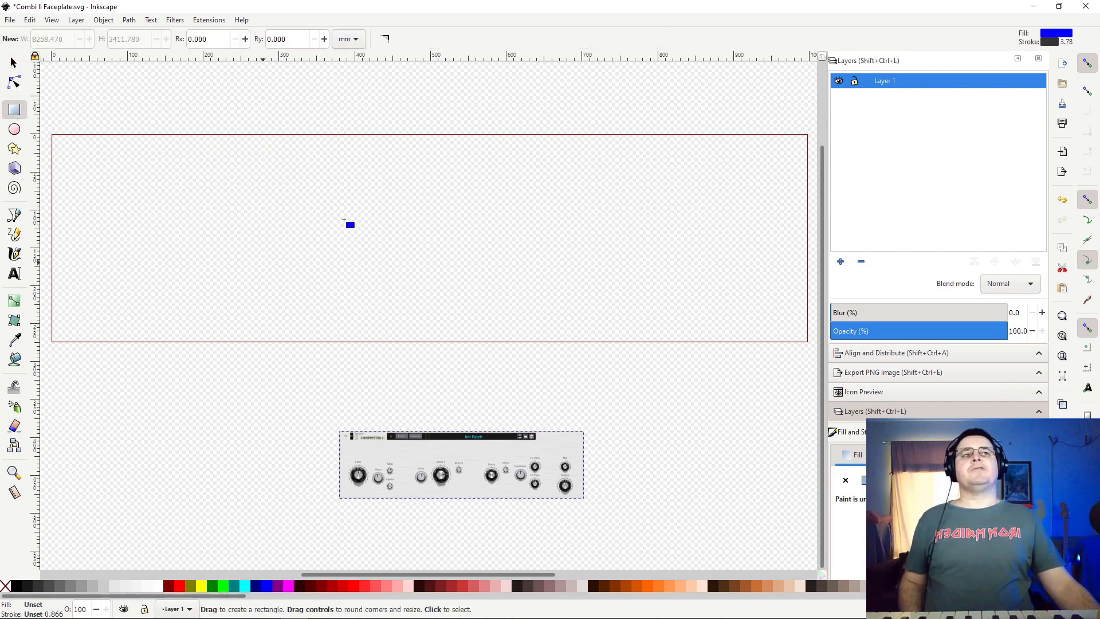
{"action": "mouse_move", "coordinate": [105, 108]}
{"action": "left_mouse_down"}
{"action": "mouse_move", "coordinate": [140, 135]}
{"action": "mouse_move", "coordinate": [577, 238]}
{"action": "left_mouse_up"}
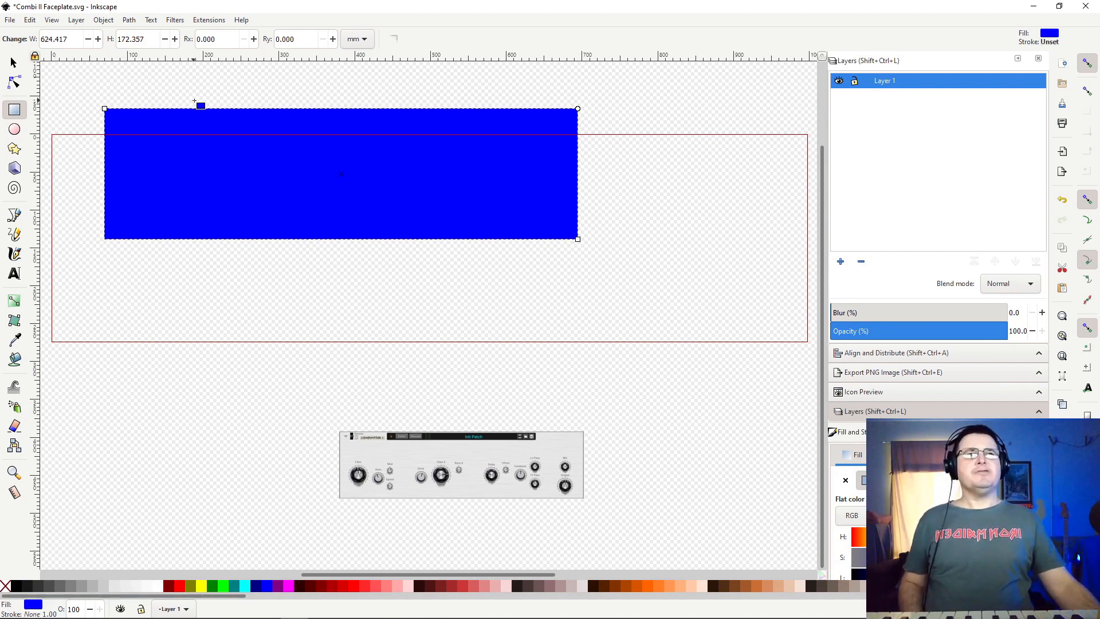
{"action": "left_click", "coordinate": [13, 62]}
{"action": "left_click_drag", "start_coordinate": [203, 184], "coordinate": [150, 210]}
Set the blue rectangle's width to 3770 mm and its height to 1035 mm.
{"action": "left_click", "coordinate": [462, 39]}
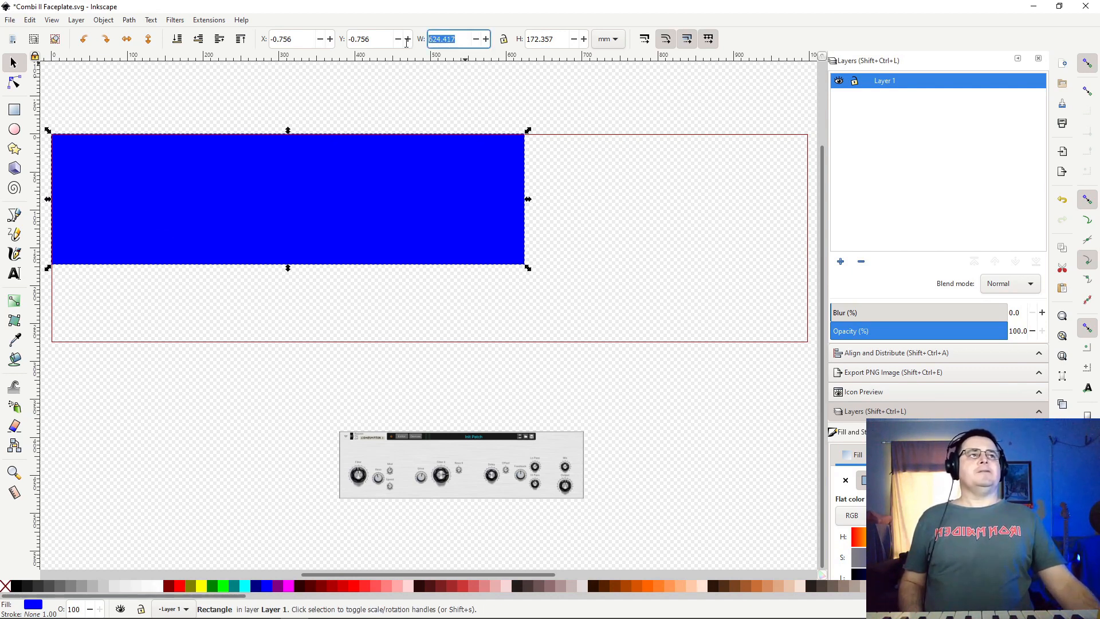
{"action": "type", "text": "3"}
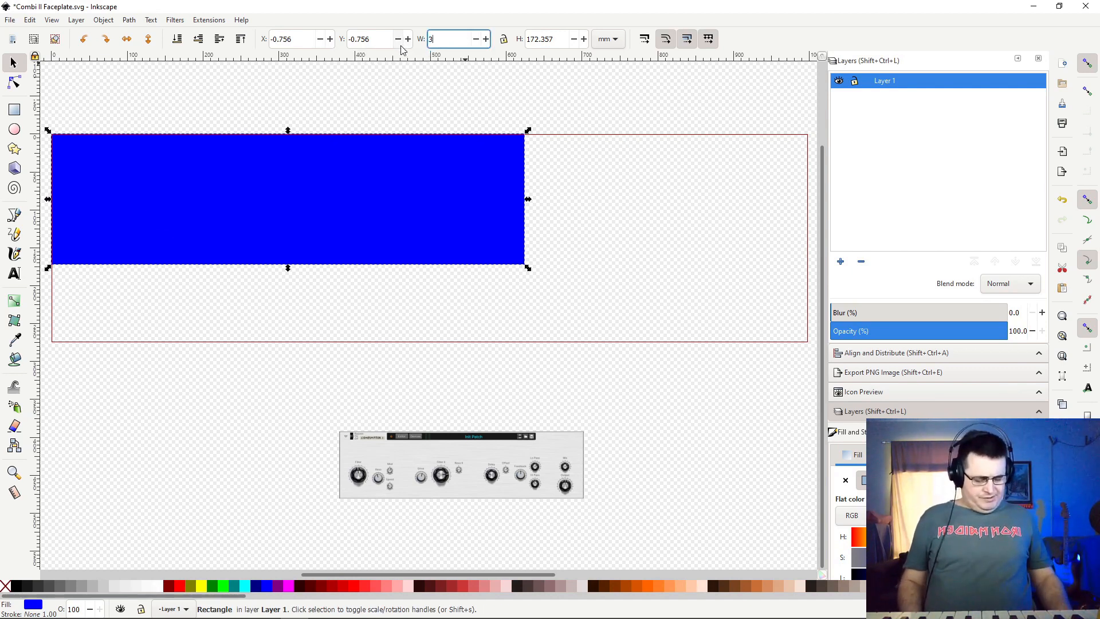
{"action": "type", "text": "770"}
{"action": "key", "text": "Tab"}
{"action": "type", "text": "1"}
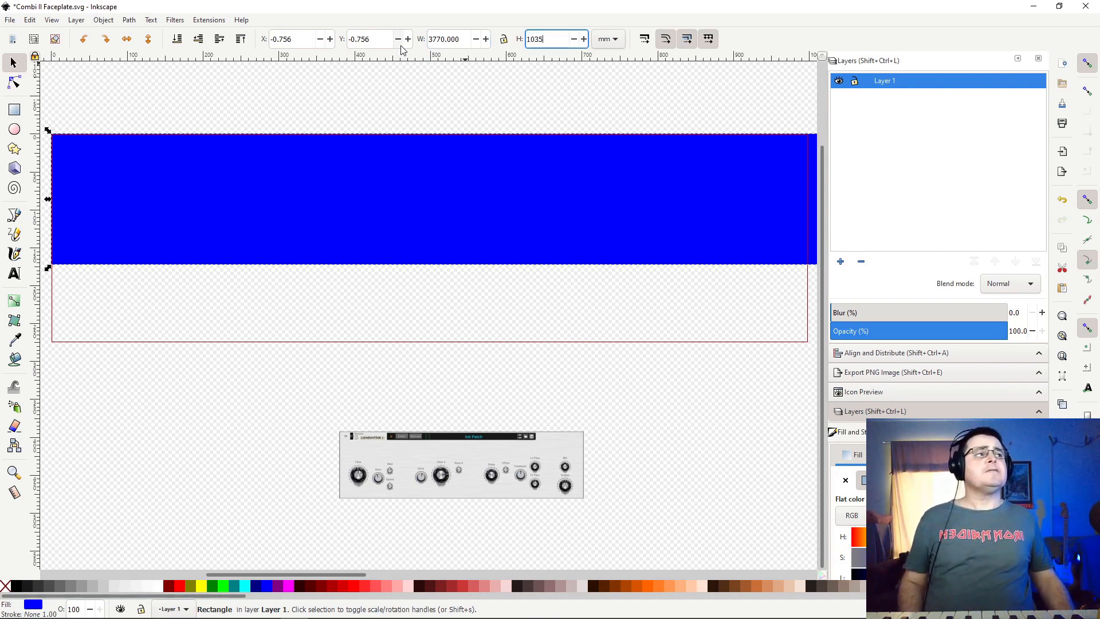
{"action": "type", "text": "035"}
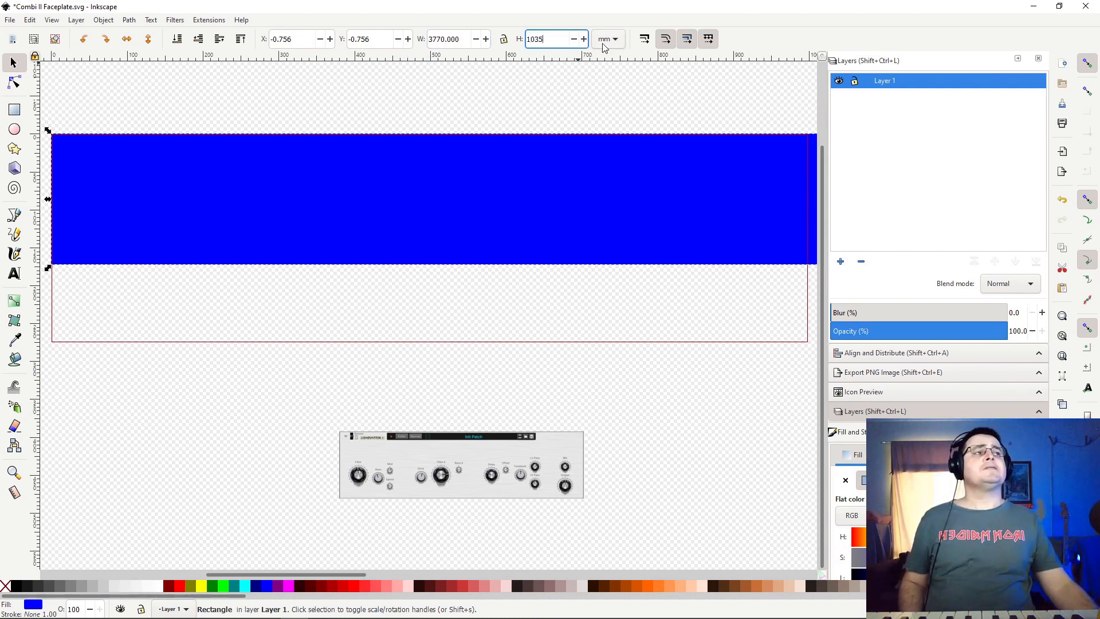
{"action": "key", "text": "Return"}
Change the measurement unit to px and set the rectangle's width to 3770 and height to 1035.
{"action": "left_click", "coordinate": [605, 43]}
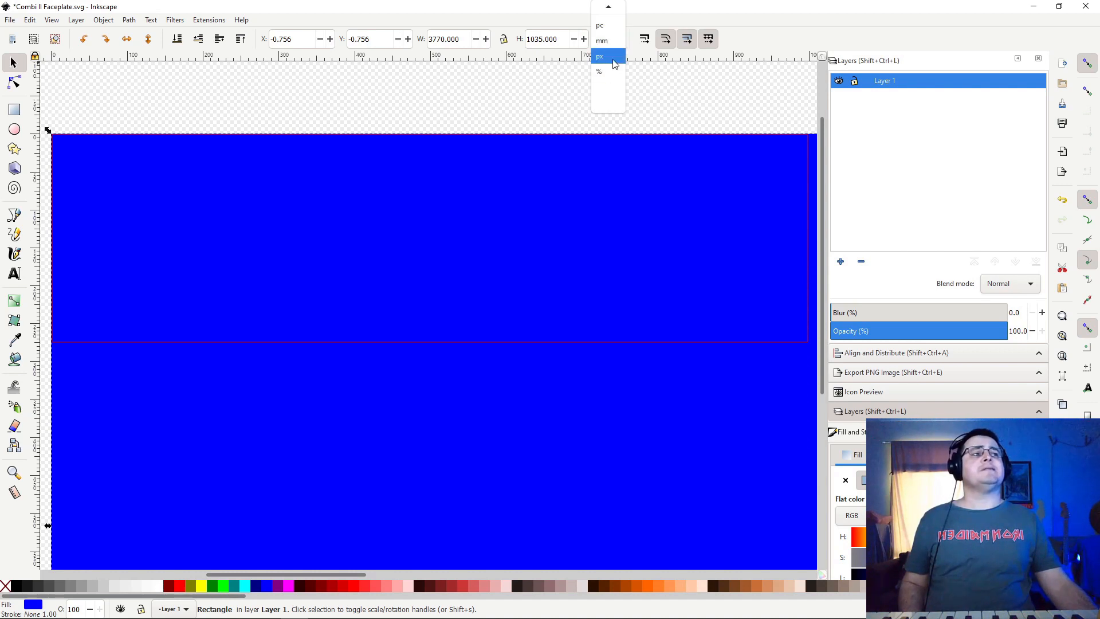
{"action": "left_click", "coordinate": [614, 63]}
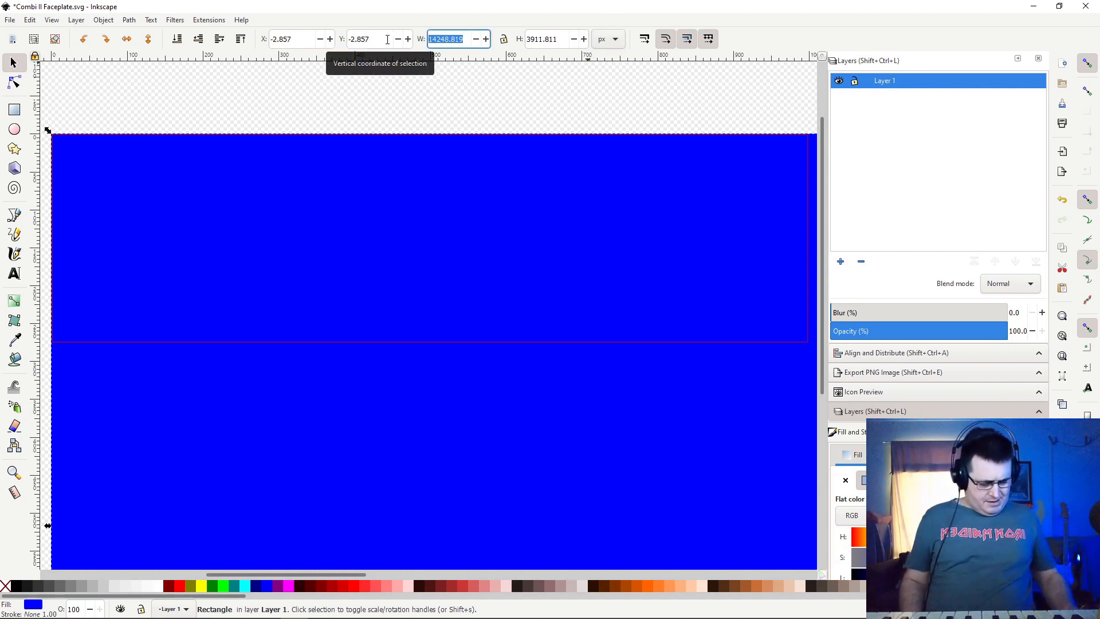
{"action": "type", "text": "3770"}
{"action": "key", "text": "Tab"}
{"action": "type", "text": "1"}
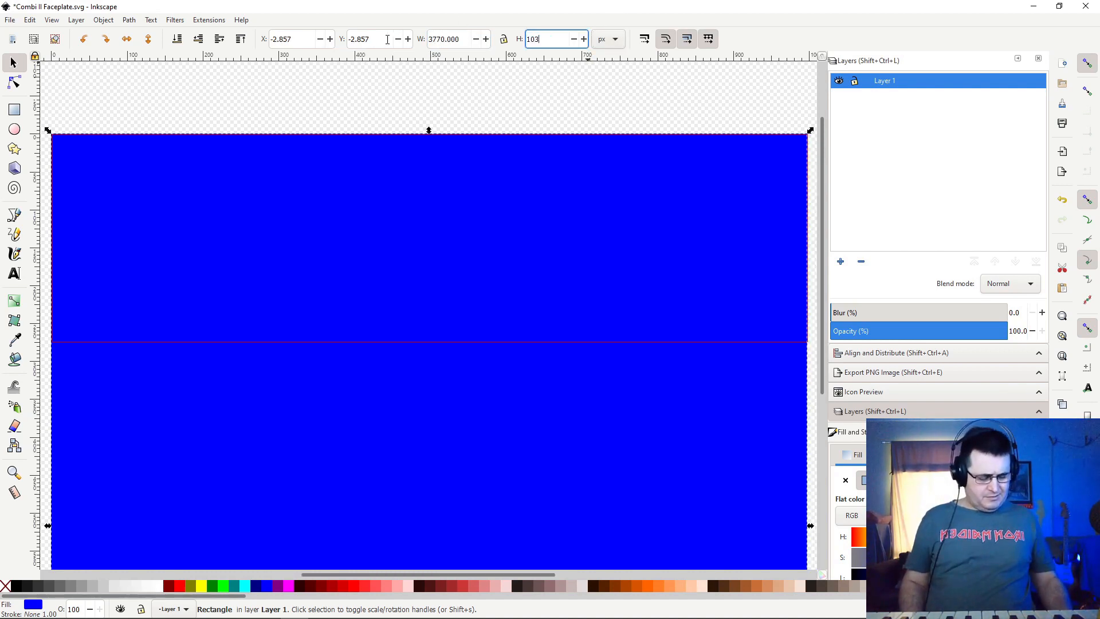
{"action": "type", "text": "035"}
{"action": "key", "text": "Return"}
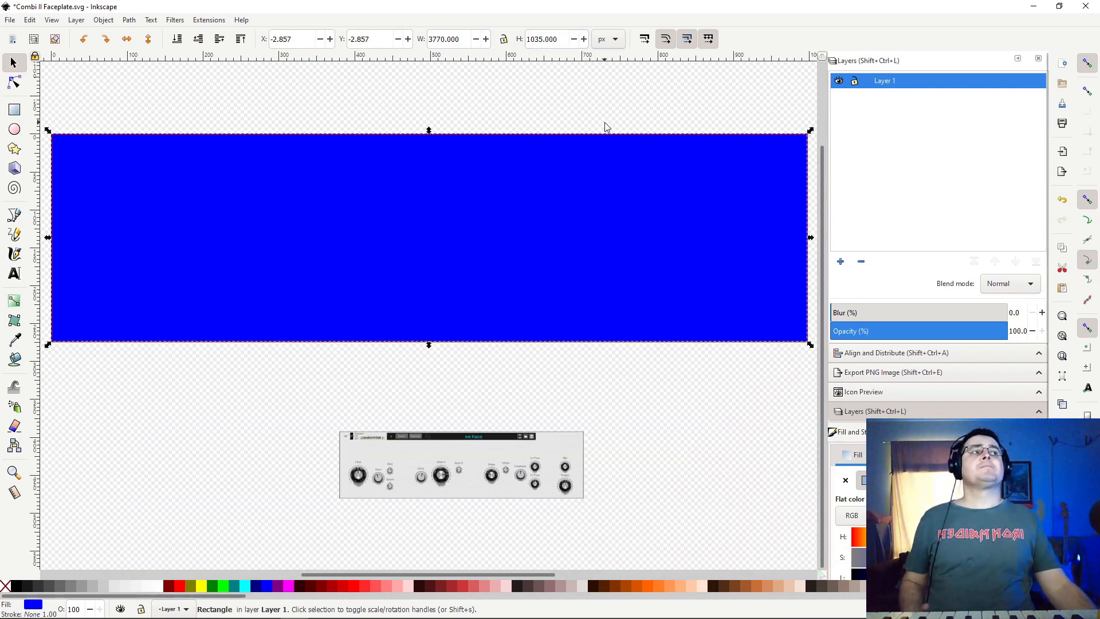
Try to center the rectangle vertically relative to the first selected object, and deselect it.
{"action": "left_click", "coordinate": [907, 357]}
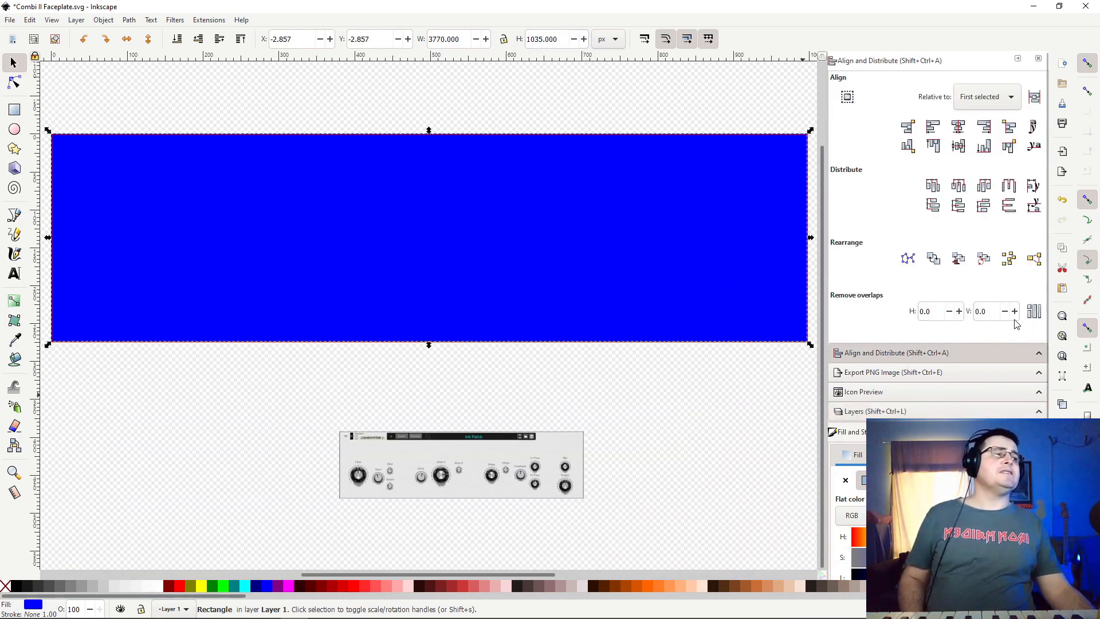
{"action": "left_click", "coordinate": [958, 147]}
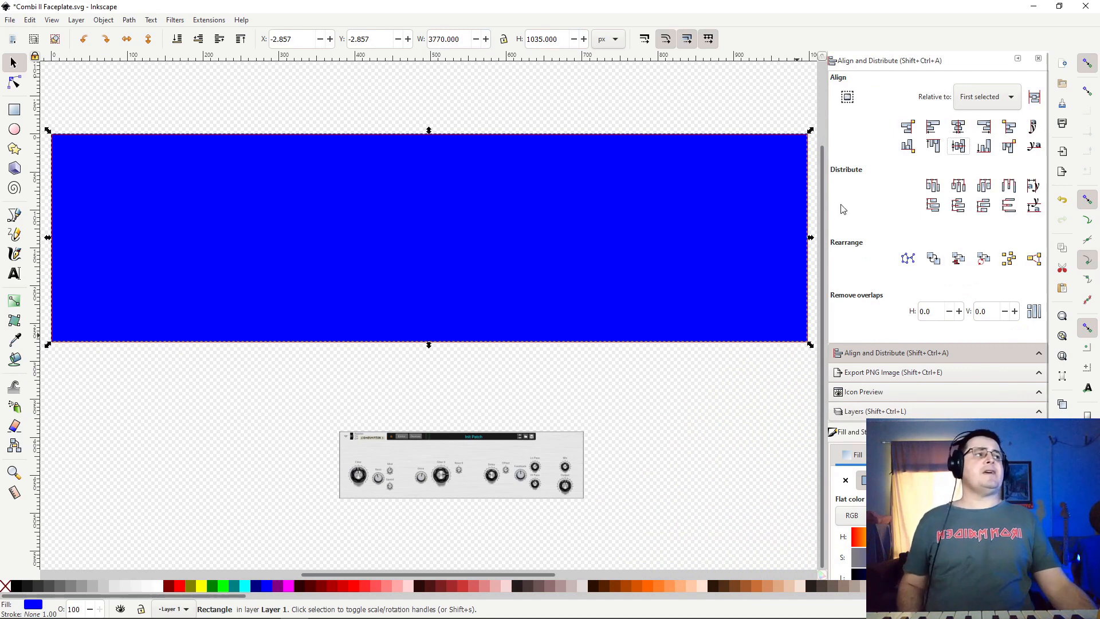
{"action": "left_click", "coordinate": [739, 432]}
Add a layer named Guide above the current layer.
{"action": "left_click", "coordinate": [507, 471]}
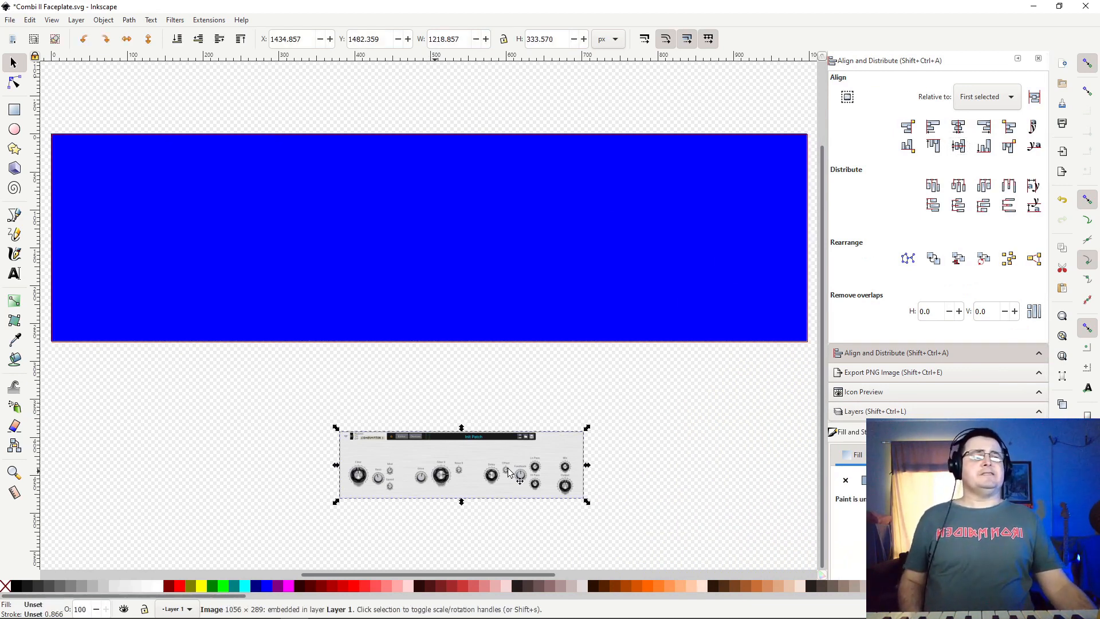
{"action": "left_click", "coordinate": [878, 413]}
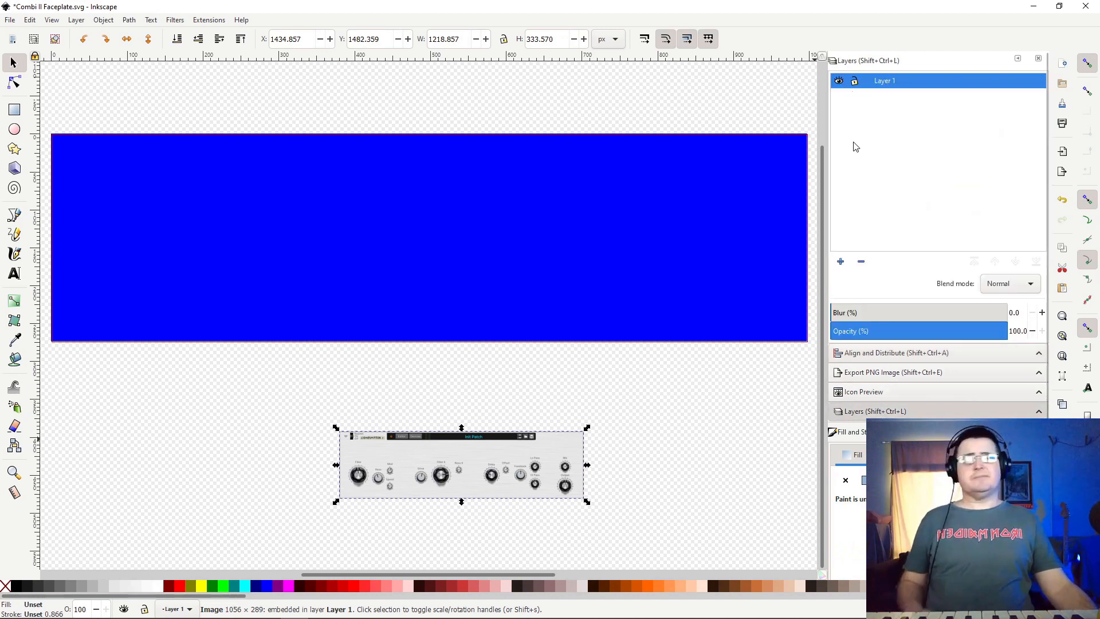
{"action": "right_click", "coordinate": [442, 462]}
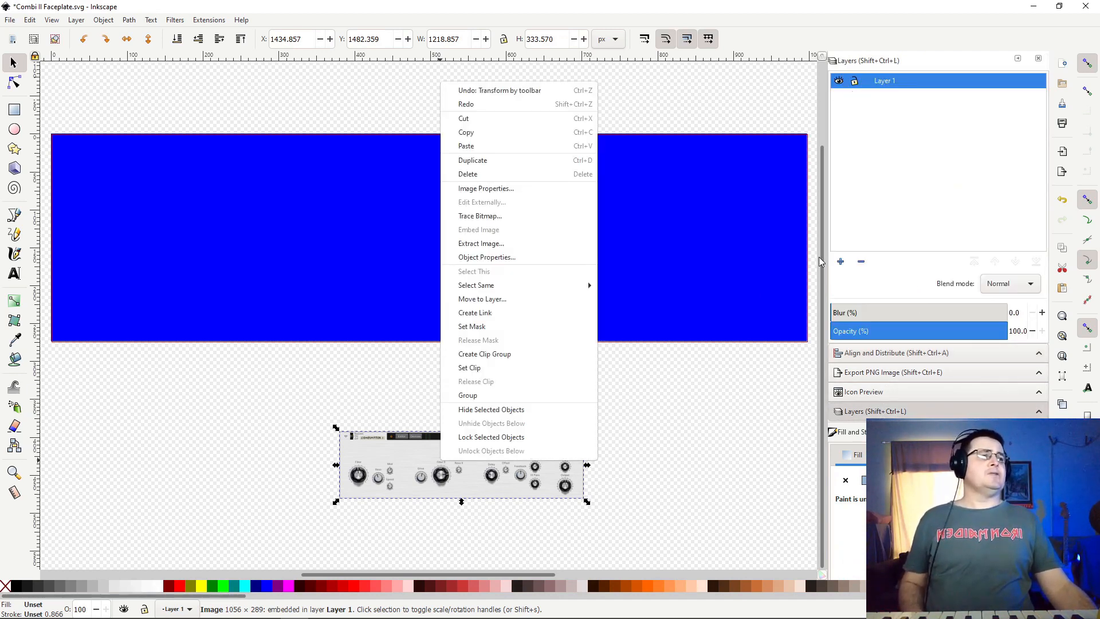
{"action": "left_click", "coordinate": [839, 263]}
{"action": "left_click", "coordinate": [840, 263]}
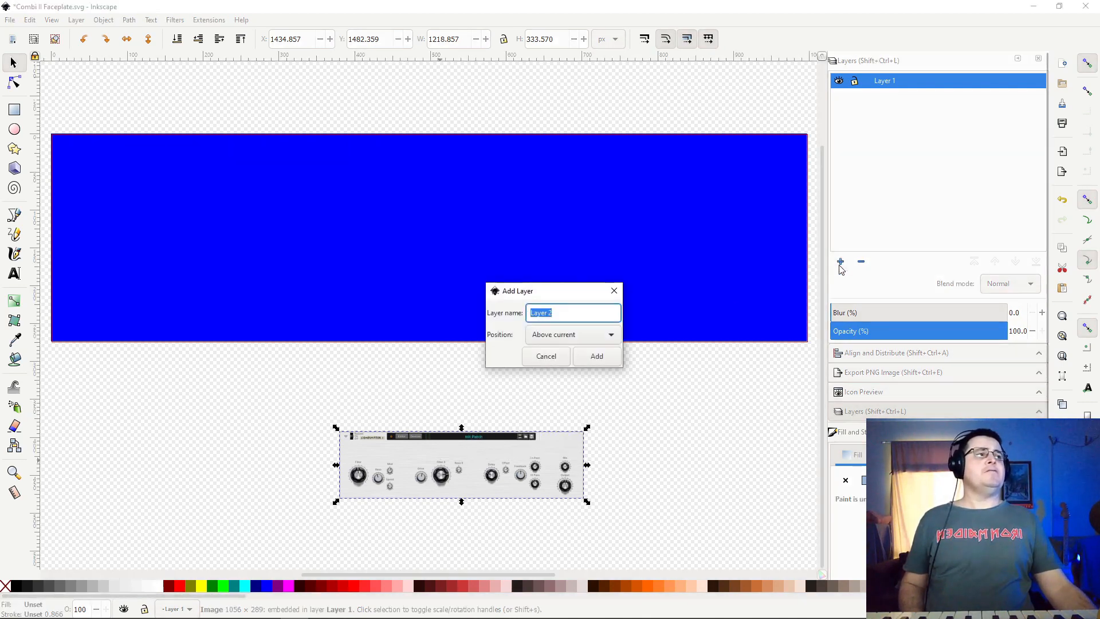
{"action": "type", "text": "Guide"}
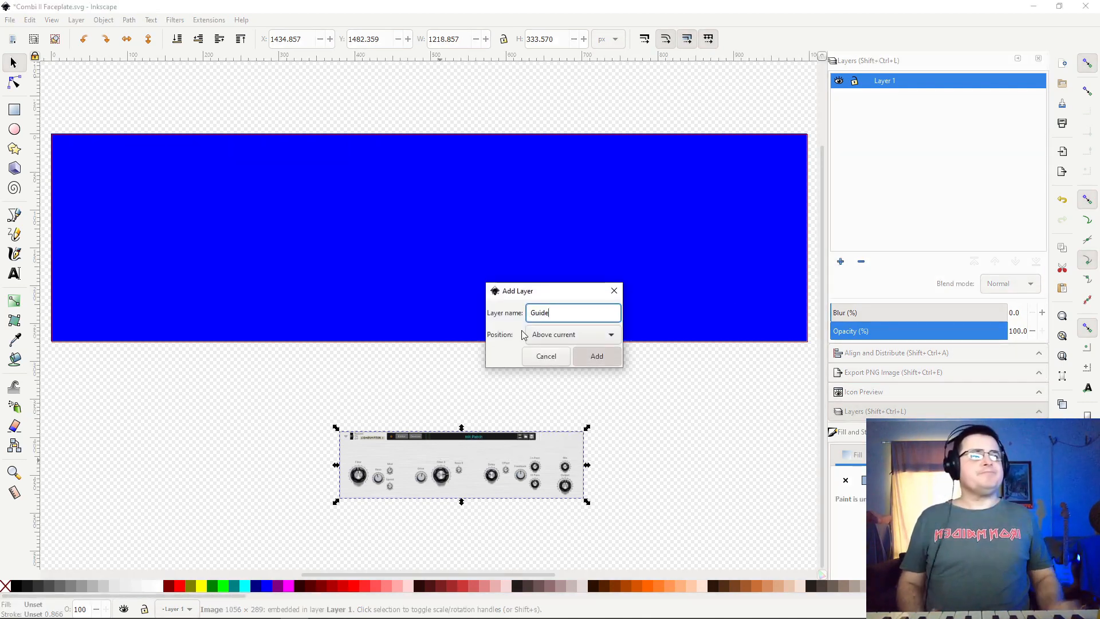
{"action": "key", "text": "Return"}
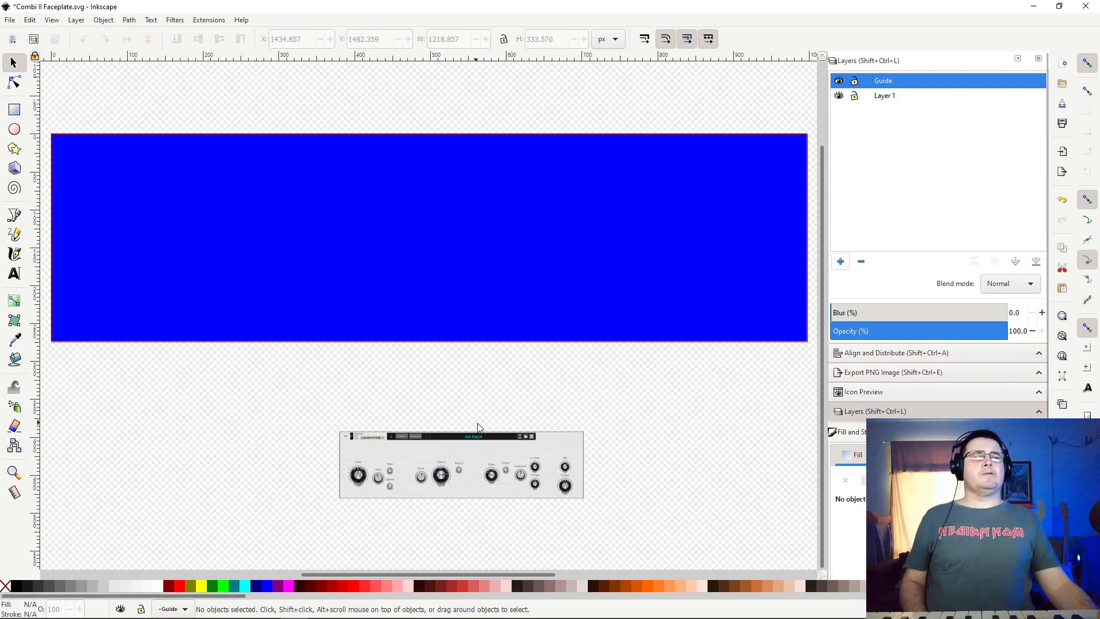
Move the panel screenshot onto the Guide layer and check it by toggling that layer's visibility.
{"action": "left_click", "coordinate": [482, 455]}
{"action": "right_click", "coordinate": [465, 442]}
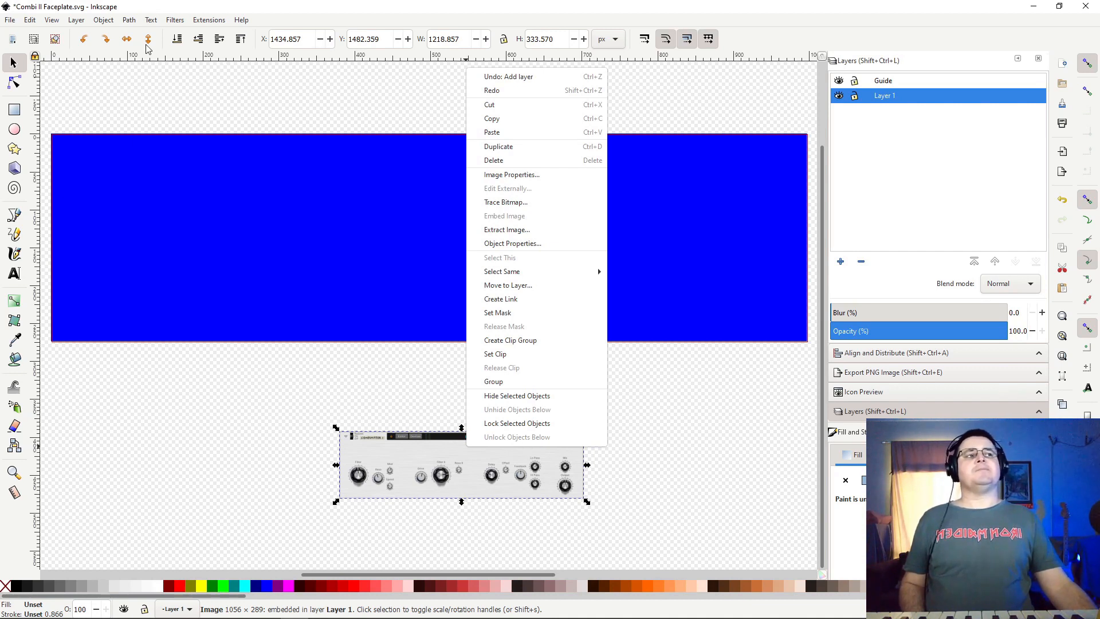
{"action": "left_click", "coordinate": [106, 23]}
{"action": "left_click", "coordinate": [76, 21]}
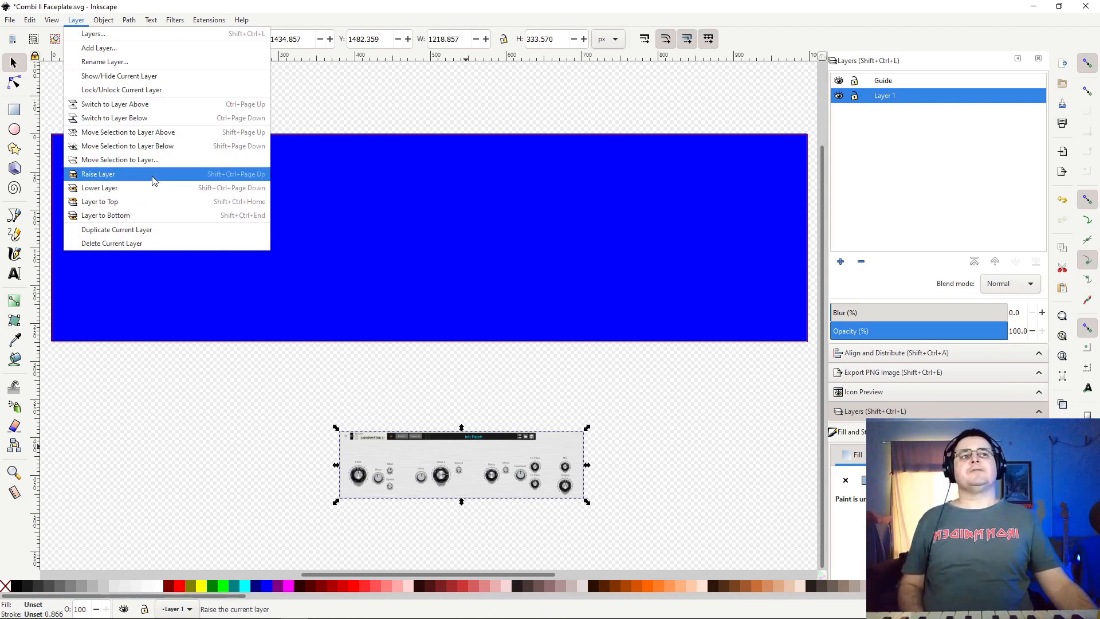
{"action": "left_click", "coordinate": [150, 133]}
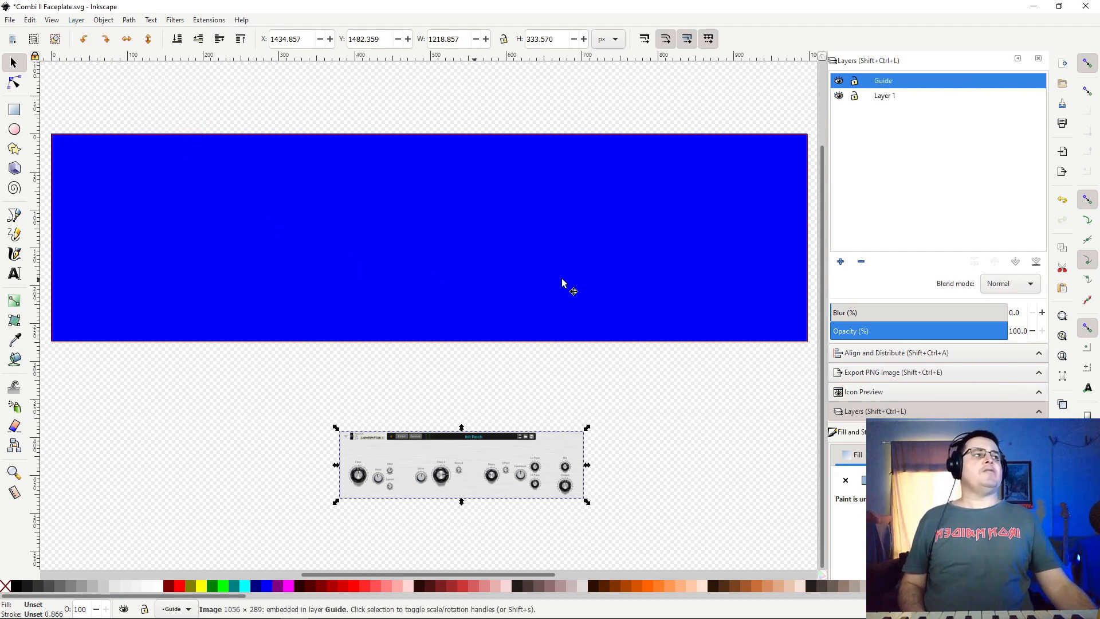
{"action": "left_click", "coordinate": [839, 80]}
{"action": "left_click", "coordinate": [839, 81]}
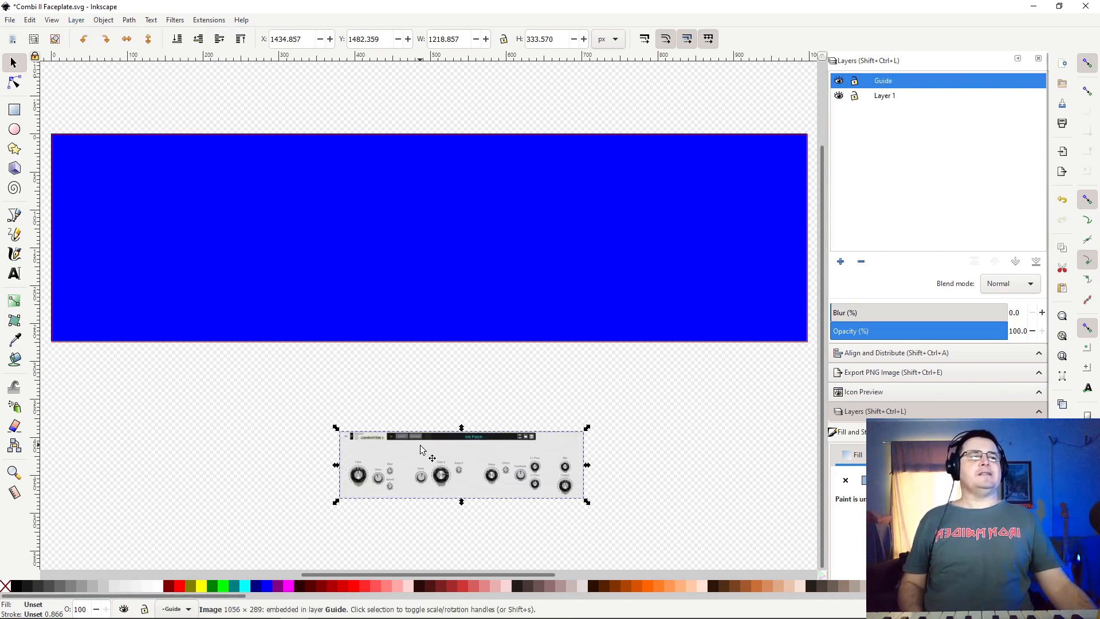
Align the panel screenshot with the blue rectangle's upper-left corner and scale it to cover the whole rectangle at 3770 x 1035 px.
{"action": "left_click_drag", "start_coordinate": [417, 441], "coordinate": [125, 189]}
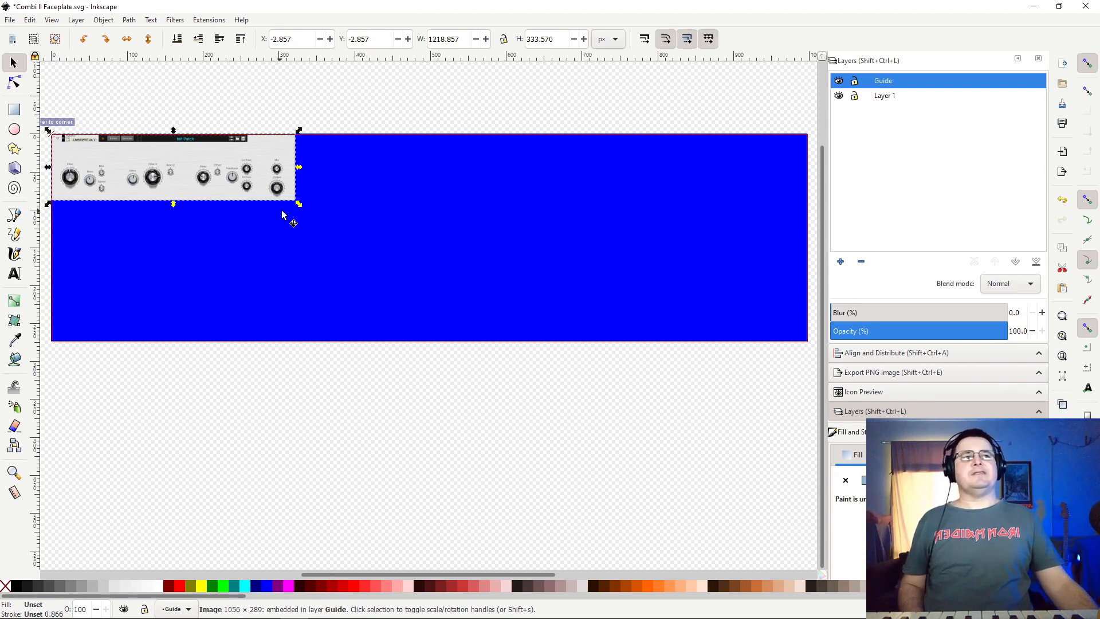
{"action": "left_click_drag", "start_coordinate": [299, 205], "coordinate": [809, 341]}
{"action": "left_click", "coordinate": [410, 478]}
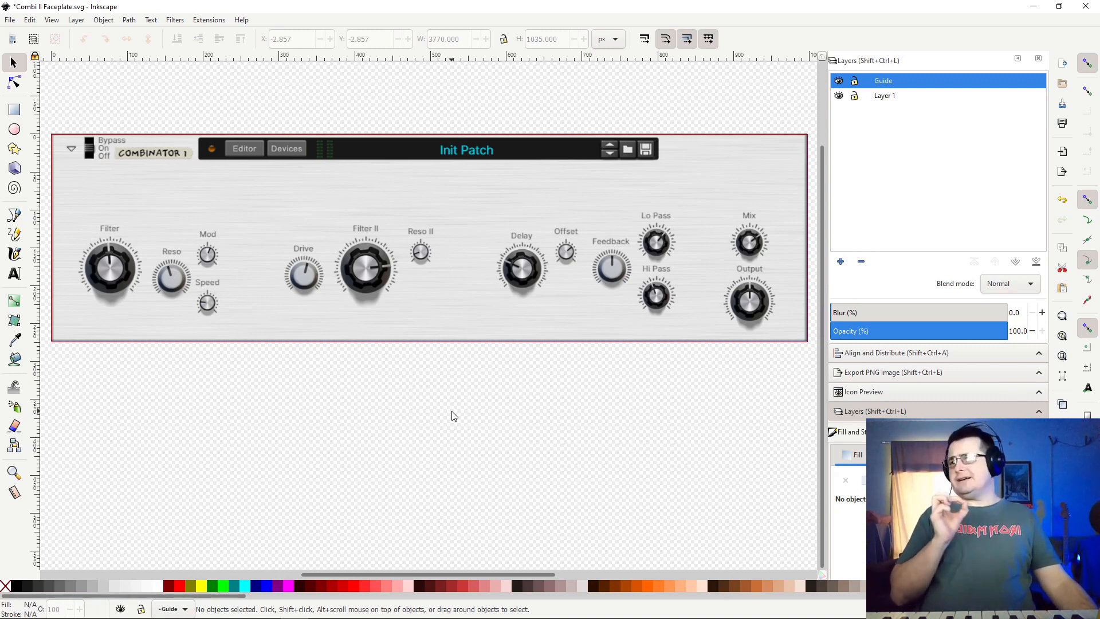
Lock the Guide layer, set its opacity to 50%, and check the backdrop with the guide hidden and shown.
{"action": "left_click", "coordinate": [855, 82]}
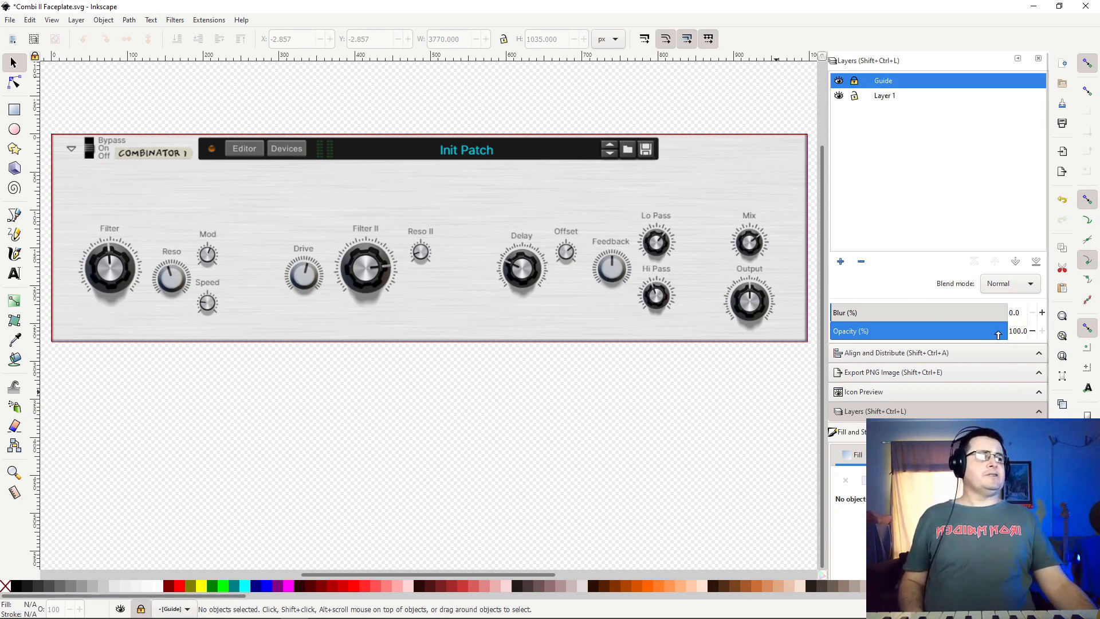
{"action": "left_click_drag", "start_coordinate": [1001, 332], "coordinate": [919, 347]}
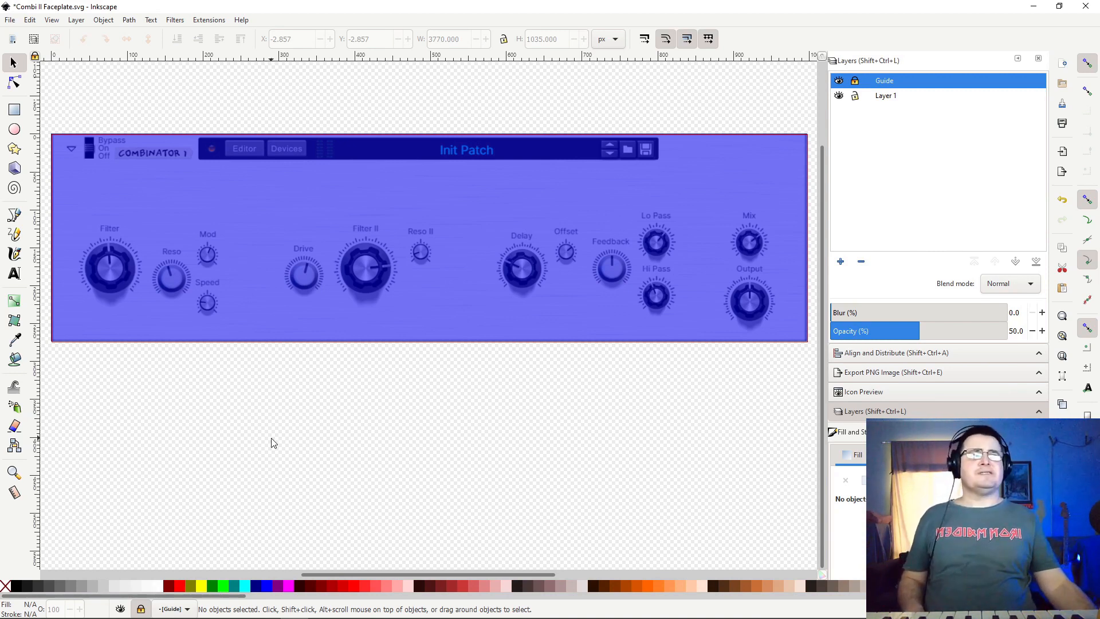
{"action": "left_click", "coordinate": [839, 80]}
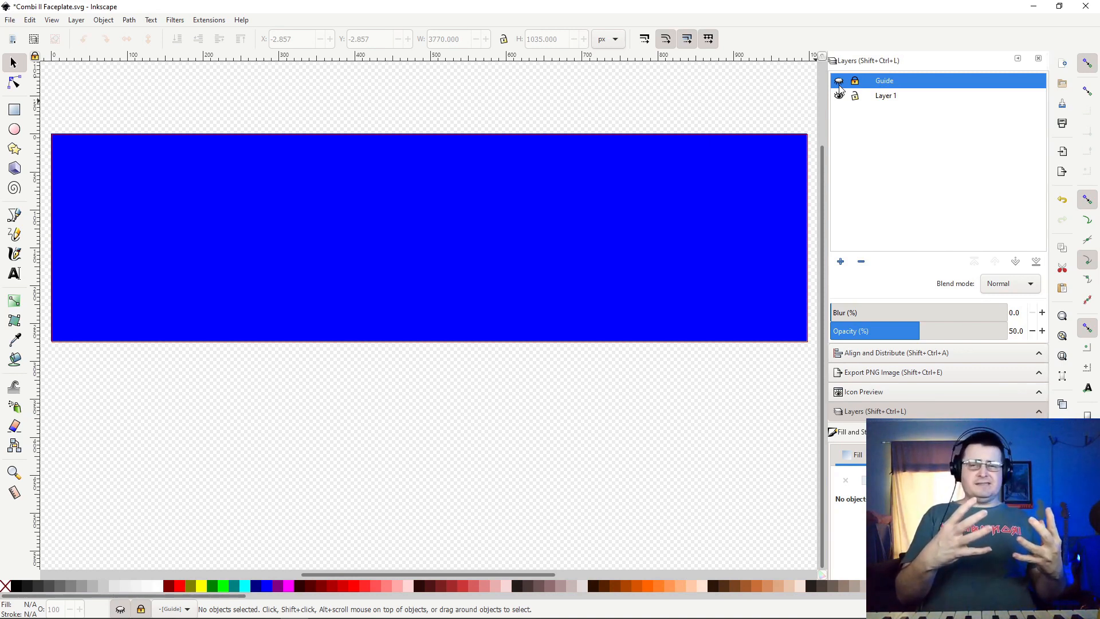
{"action": "left_click", "coordinate": [839, 81]}
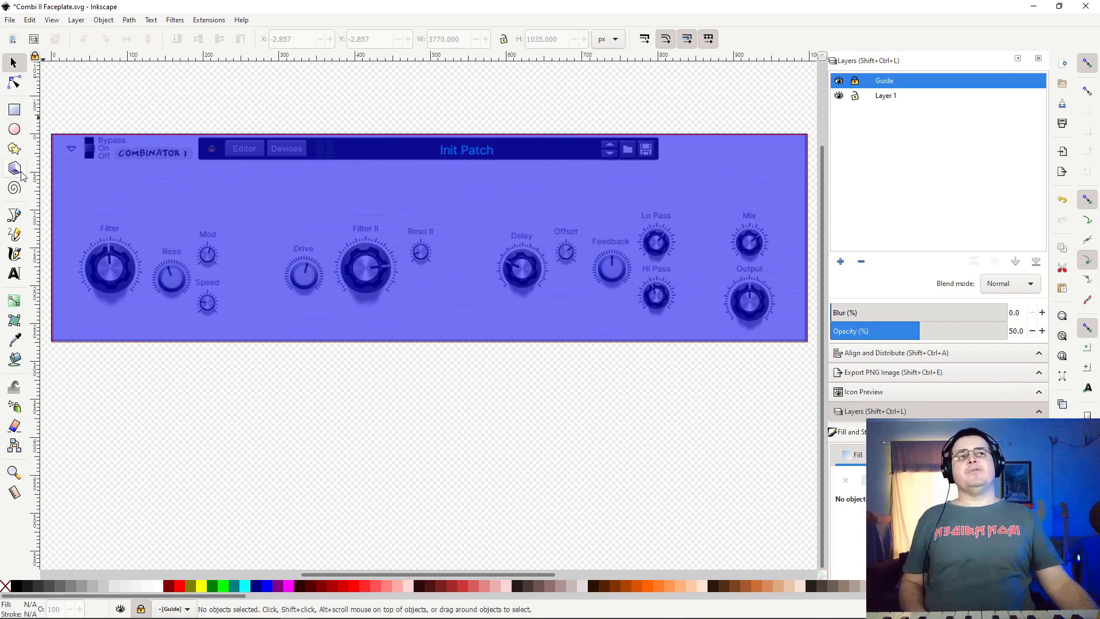
Draw a horizontal line about 993 mm long across the panel on Layer 1, just below the patch display.
{"action": "left_click", "coordinate": [15, 215]}
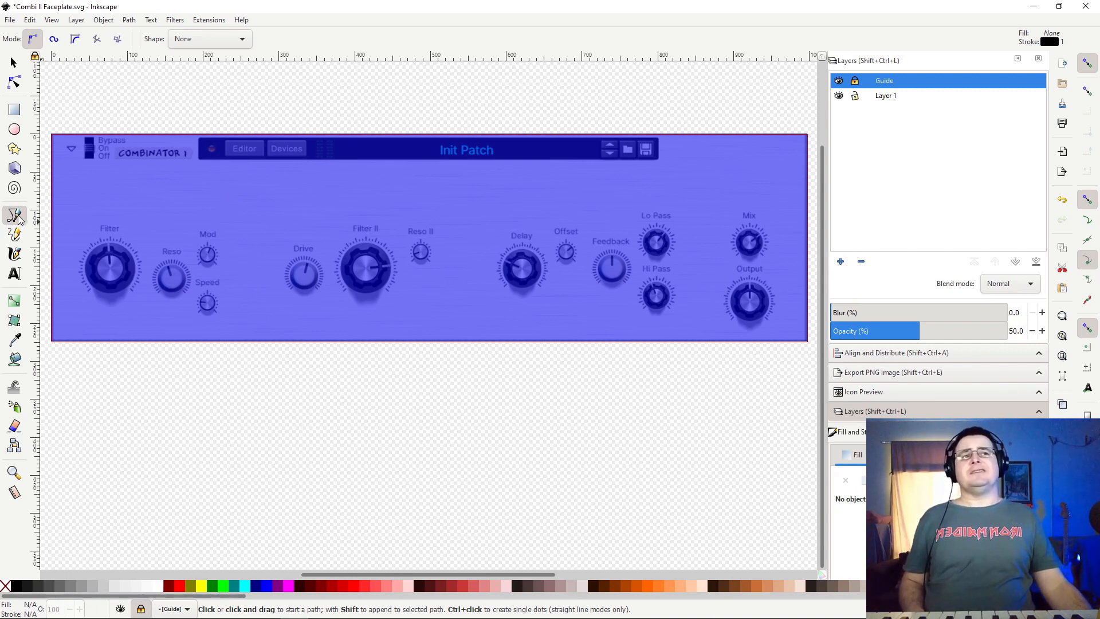
{"action": "key", "text": "ctrl+Page_Down"}
{"action": "left_click", "coordinate": [53, 167]}
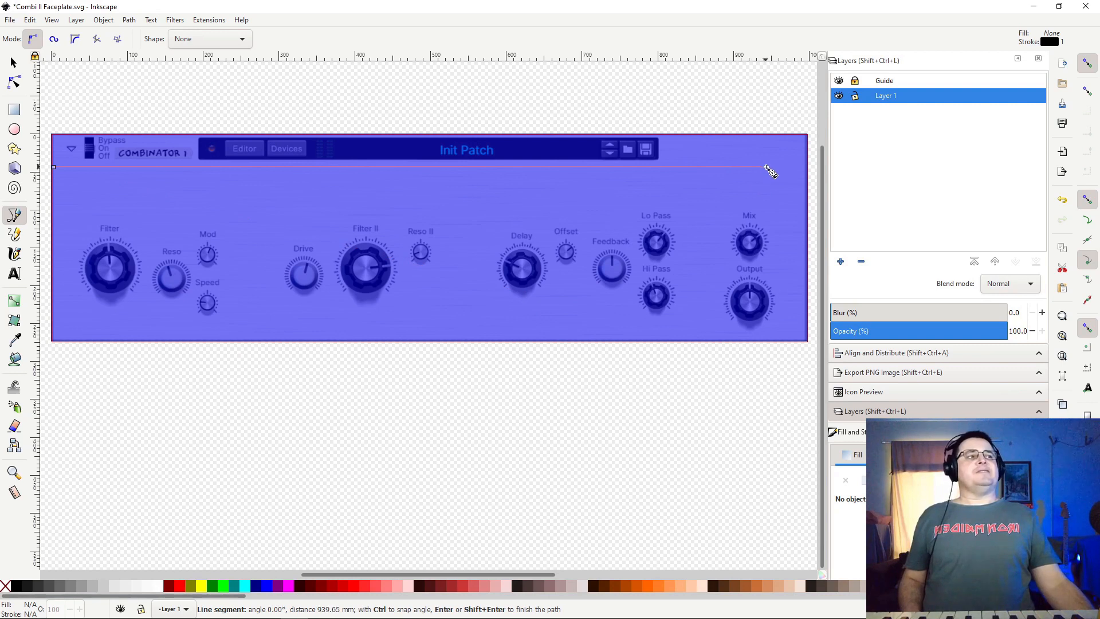
{"action": "left_click", "coordinate": [806, 172]}
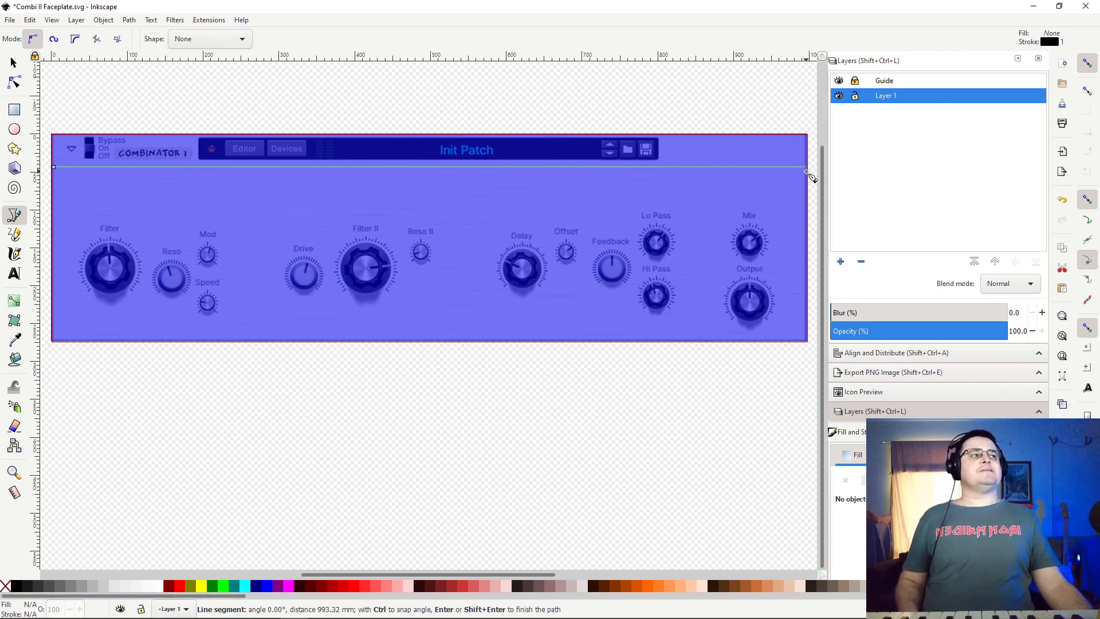
{"action": "key", "text": "Return"}
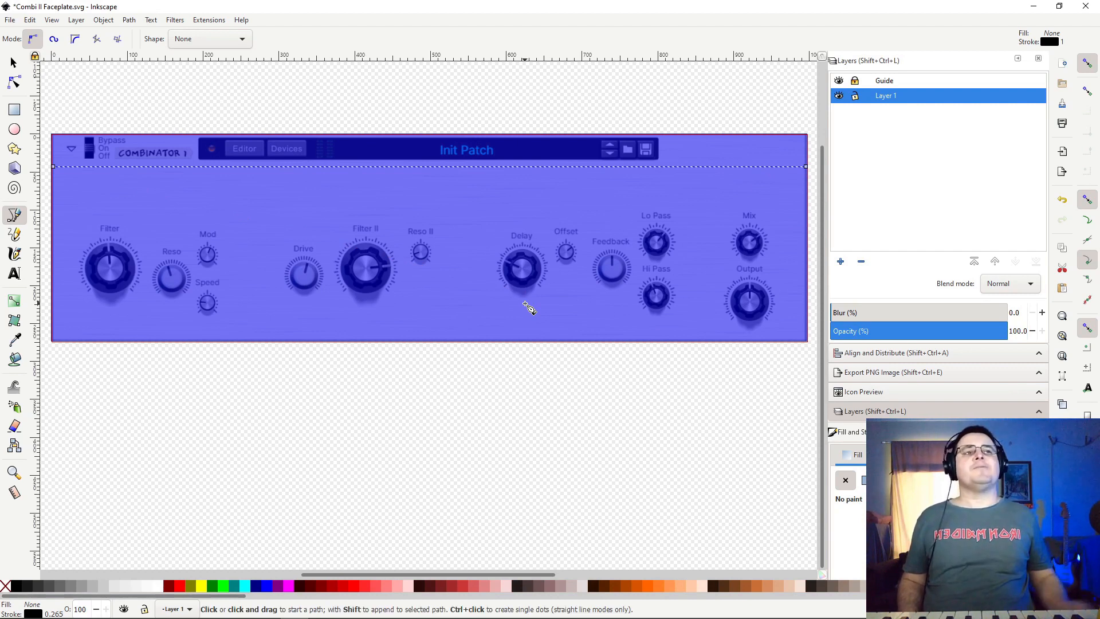
Nudge the horizontal line up to about Y 146 px and check it with the guide hidden and shown.
{"action": "left_click", "coordinate": [13, 63]}
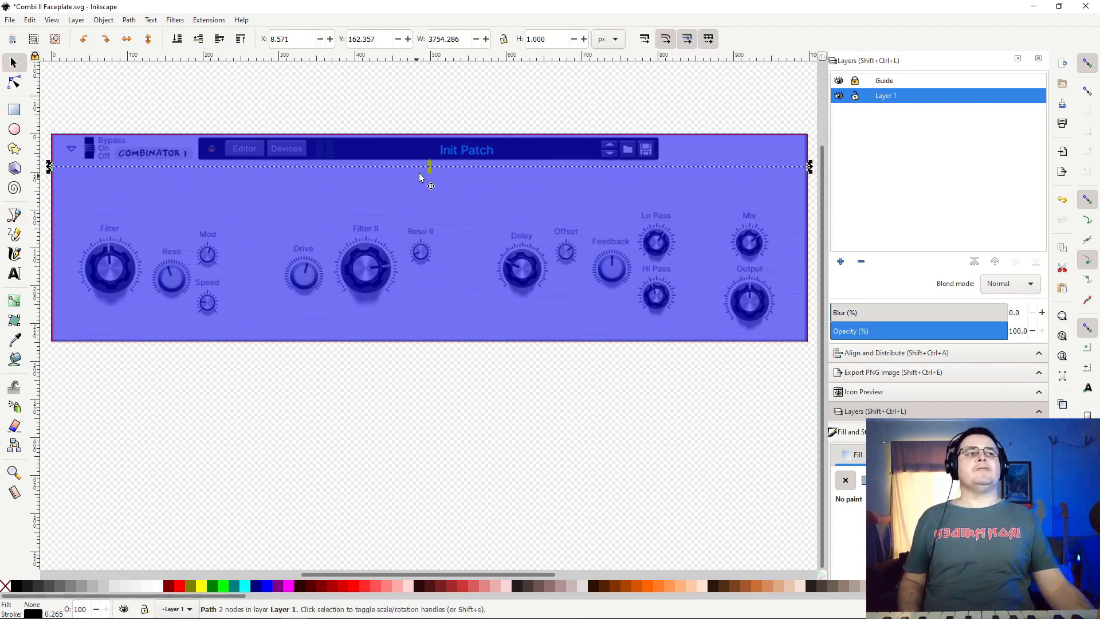
{"action": "left_click", "coordinate": [450, 172]}
{"action": "key", "text": "Up"}
{"action": "key", "text": "Up"}
{"action": "key", "text": "Up"}
{"action": "key", "text": "Up"}
{"action": "key", "text": "Up"}
{"action": "key", "text": "Up"}
{"action": "key", "text": "Up"}
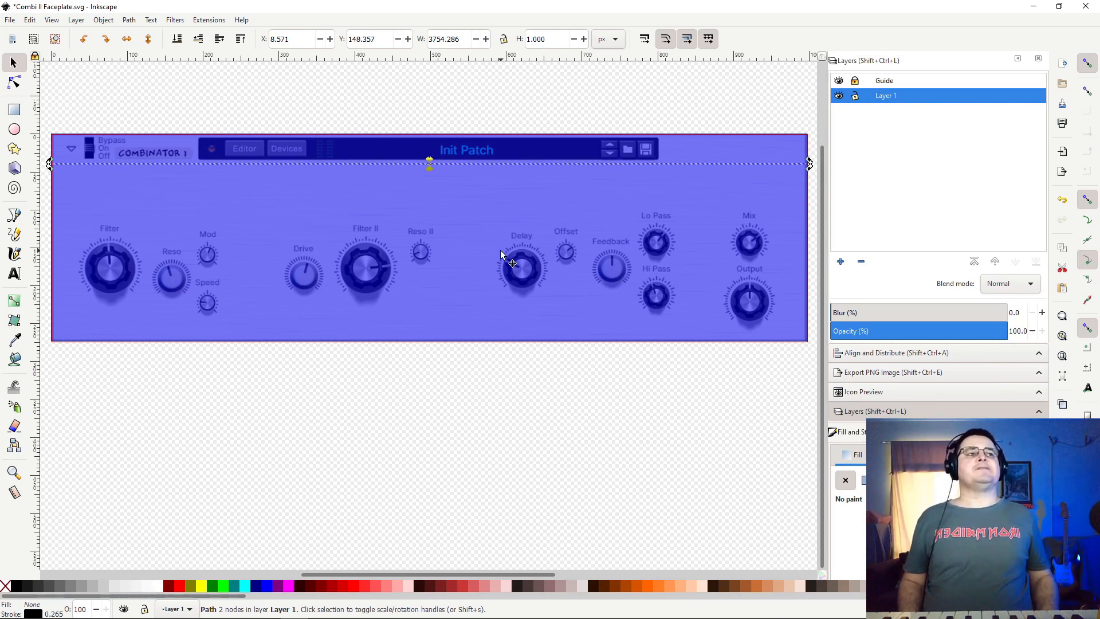
{"action": "key", "text": "Up"}
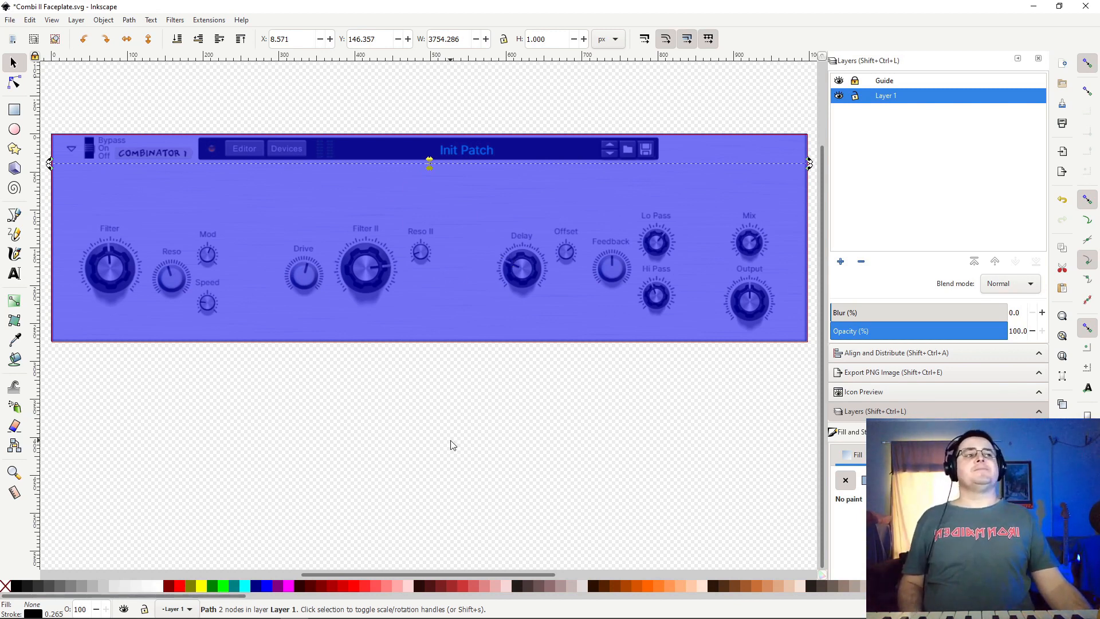
{"action": "left_click", "coordinate": [459, 452]}
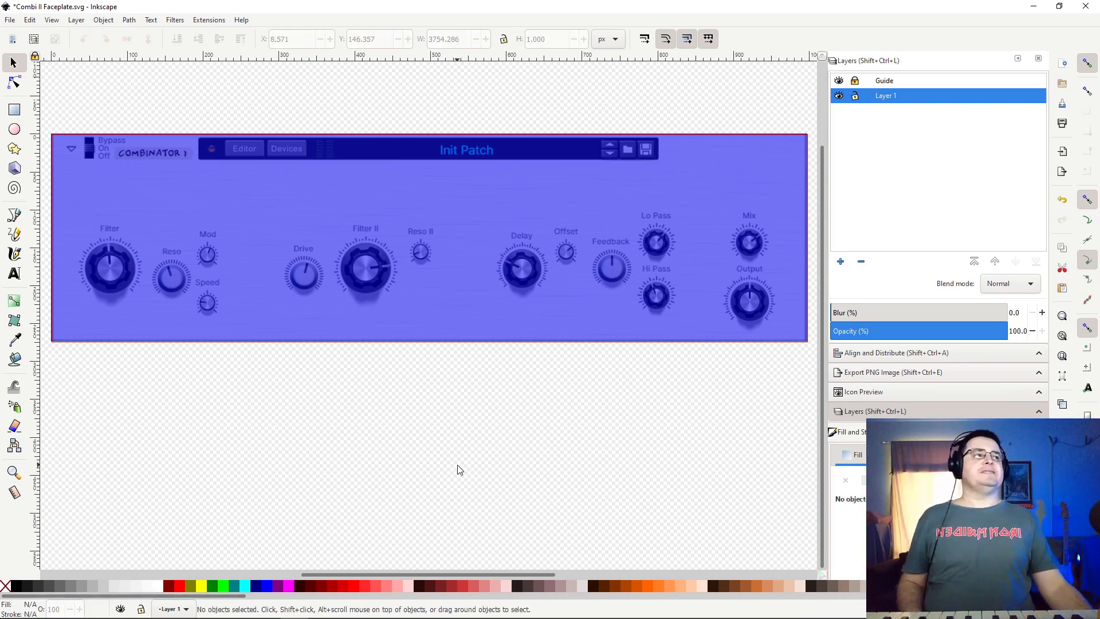
{"action": "left_click", "coordinate": [840, 81]}
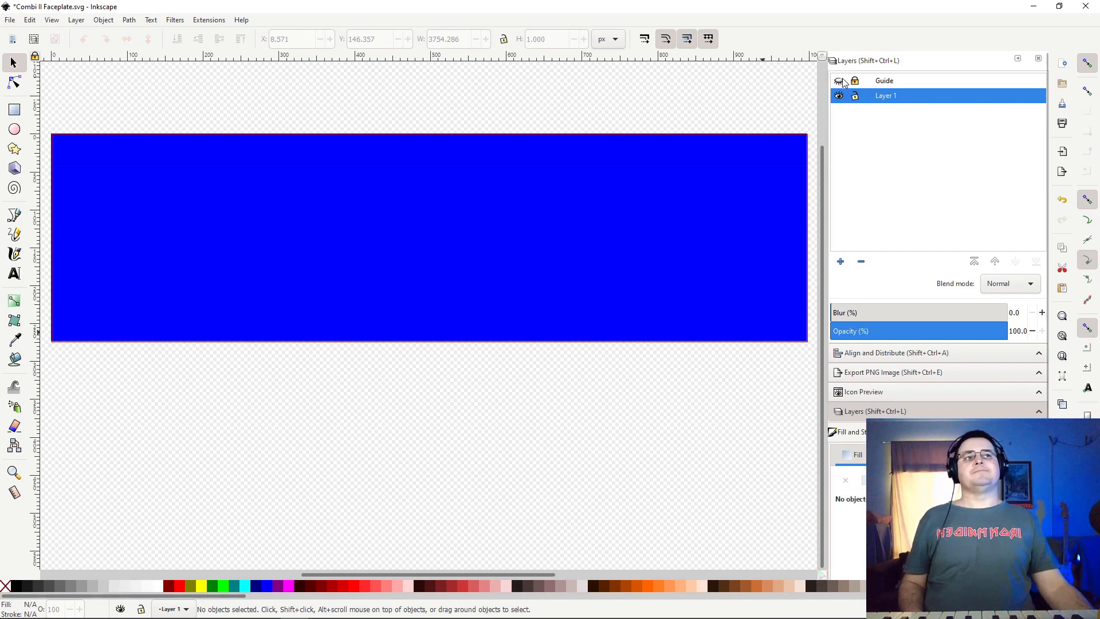
{"action": "left_click", "coordinate": [840, 81]}
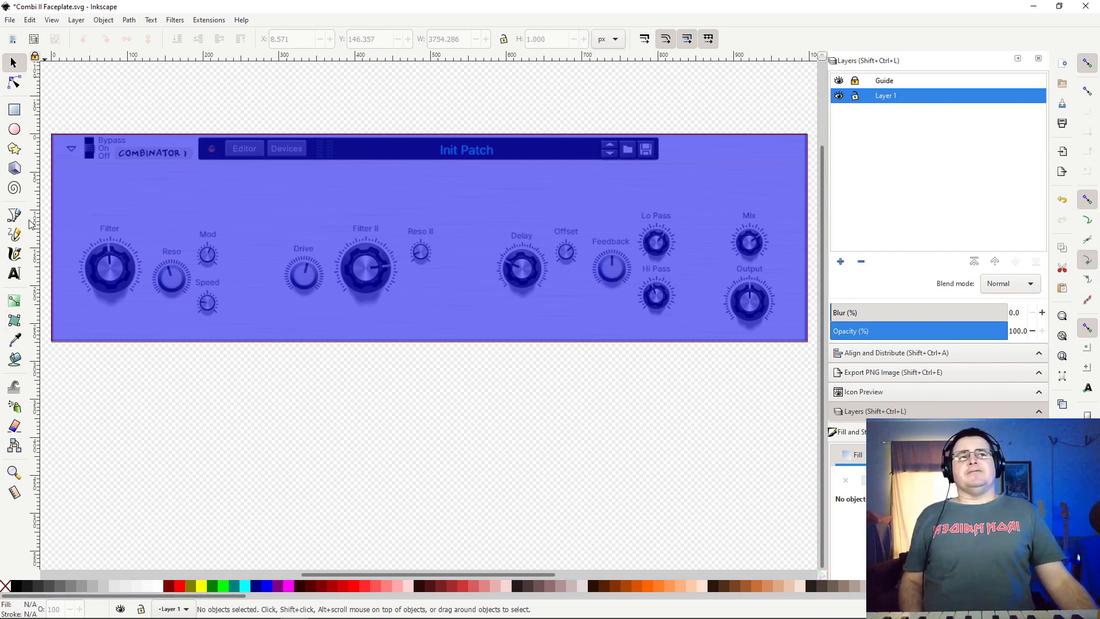
Draw a rectangle about 739 x 91 mm from the panel's upper-left corner and fill it red.
{"action": "left_click", "coordinate": [14, 110]}
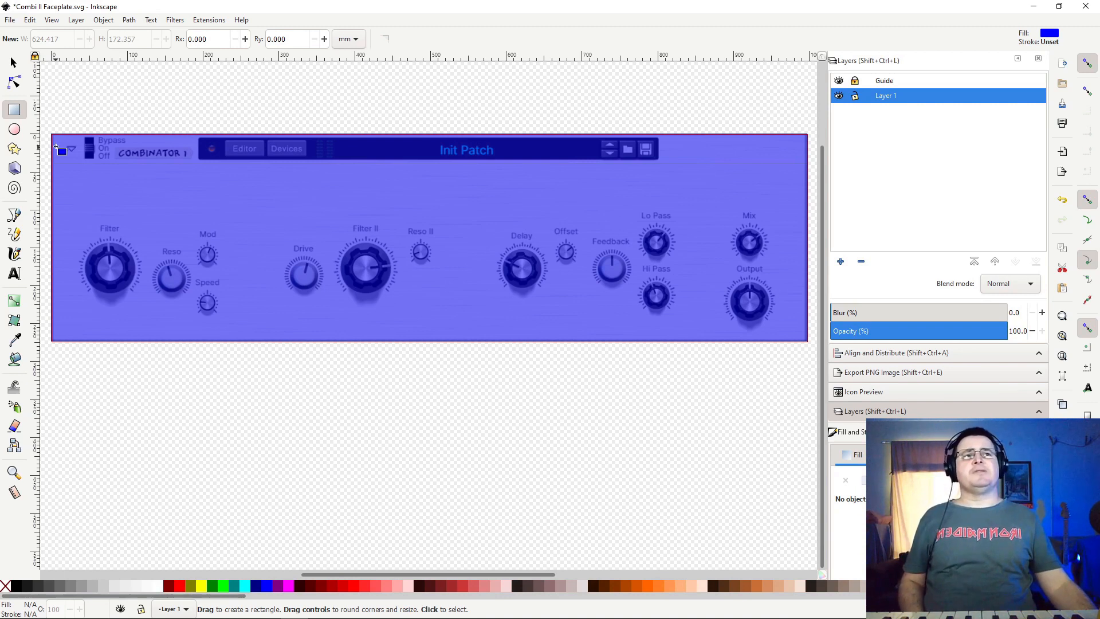
{"action": "left_click_drag", "start_coordinate": [51, 135], "coordinate": [612, 203]}
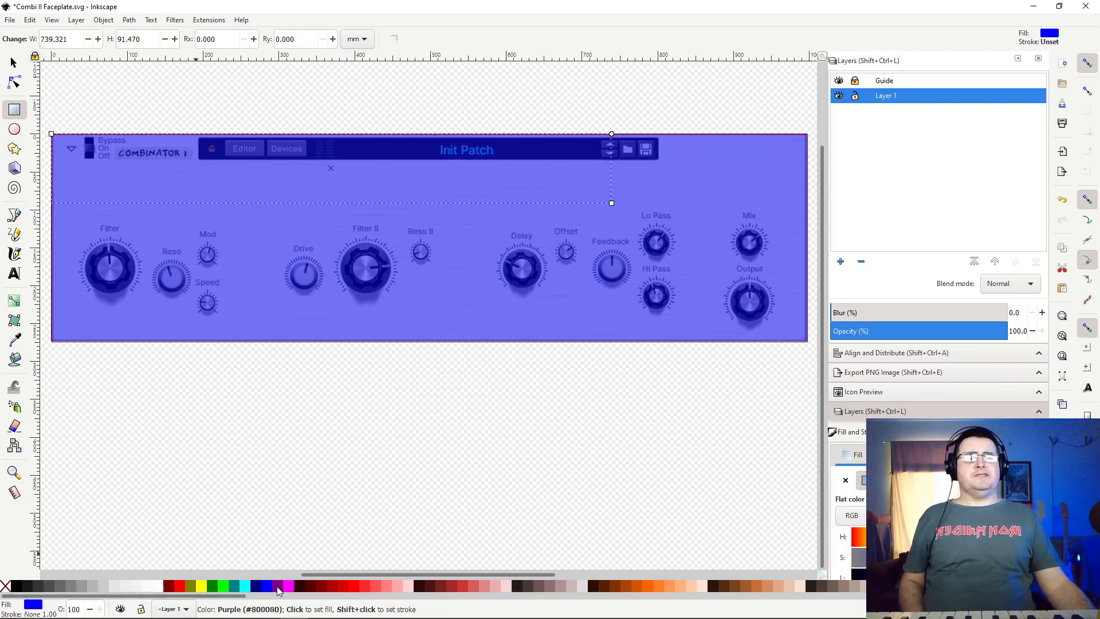
{"action": "left_click", "coordinate": [179, 585]}
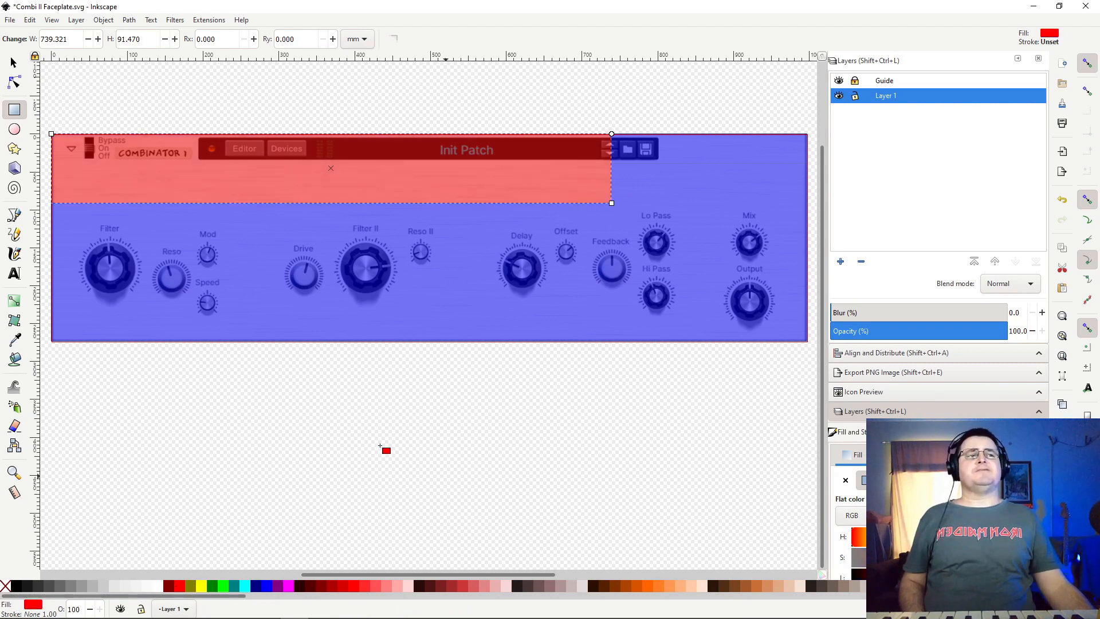
Stretch the red rectangle to 3770 px wide and about 337 px high, and check it with the guide hidden and shown.
{"action": "left_click", "coordinate": [14, 62]}
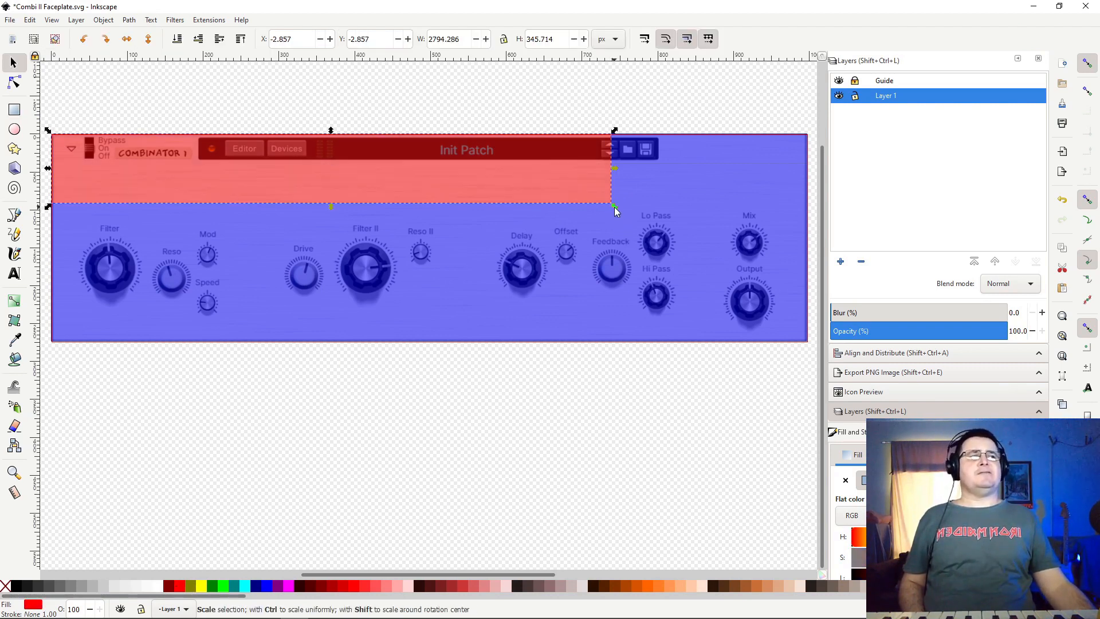
{"action": "left_click_drag", "start_coordinate": [614, 207], "coordinate": [805, 207]}
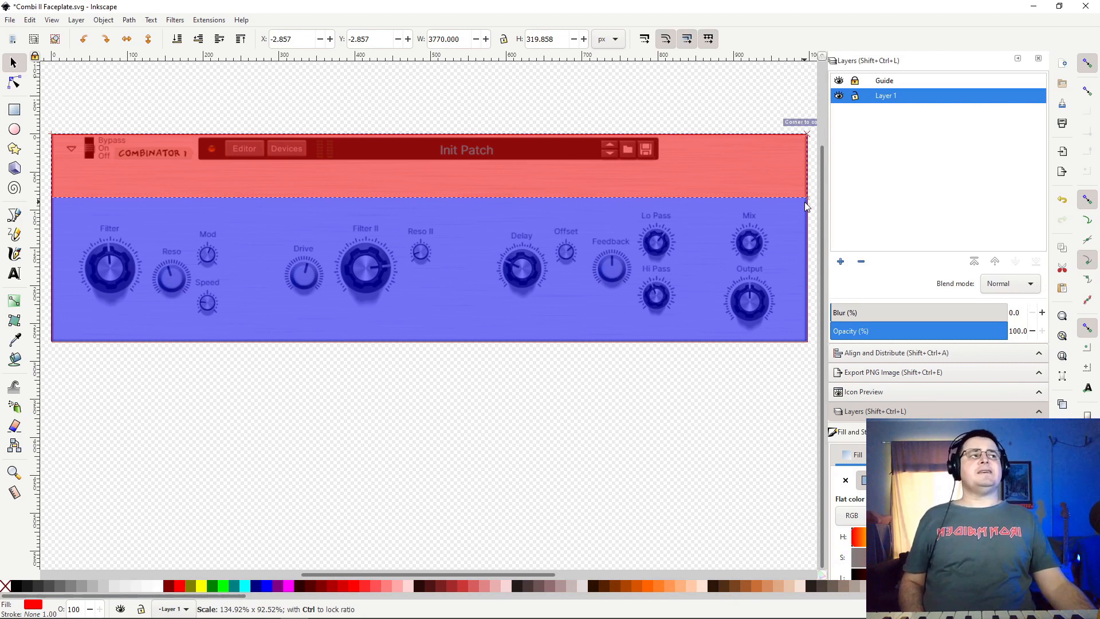
{"action": "mouse_move", "coordinate": [806, 207]}
{"action": "left_mouse_down"}
{"action": "mouse_move", "coordinate": [805, 223]}
{"action": "mouse_move", "coordinate": [810, 210]}
{"action": "left_mouse_up"}
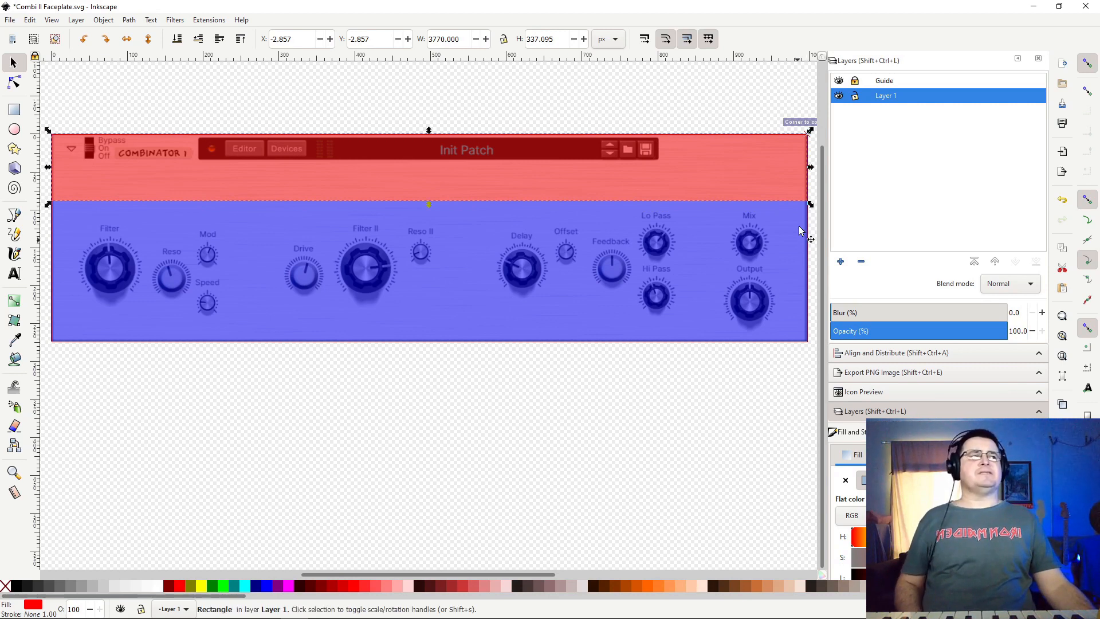
{"action": "left_click", "coordinate": [840, 82]}
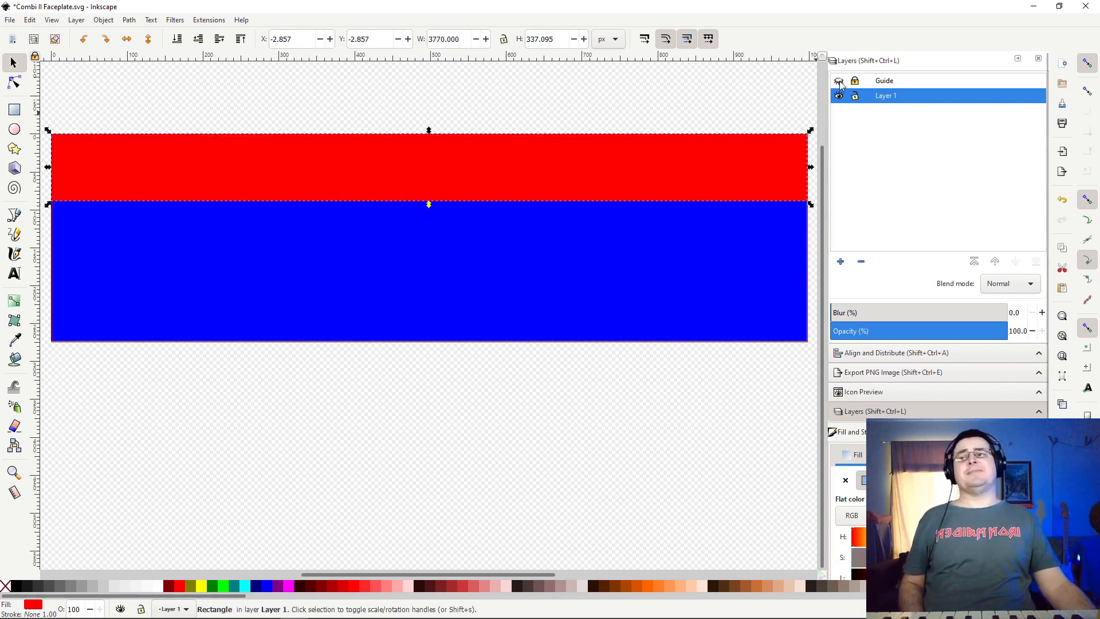
{"action": "left_click", "coordinate": [839, 82]}
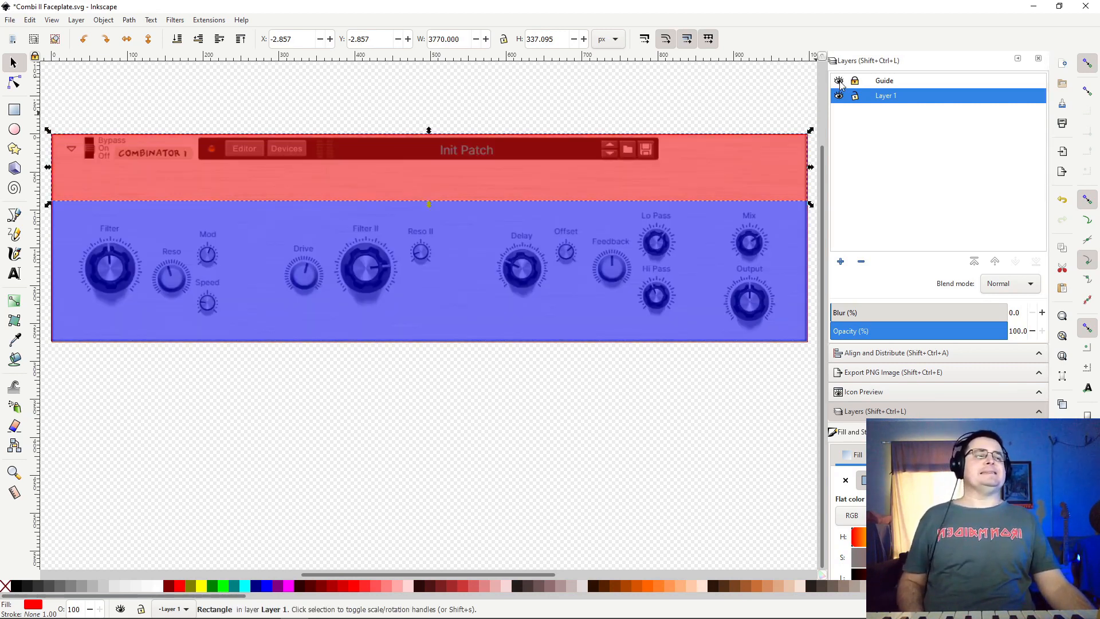
Fill the full-panel blue rectangle on Layer 1 red and hide the guide layer.
{"action": "left_click", "coordinate": [433, 213]}
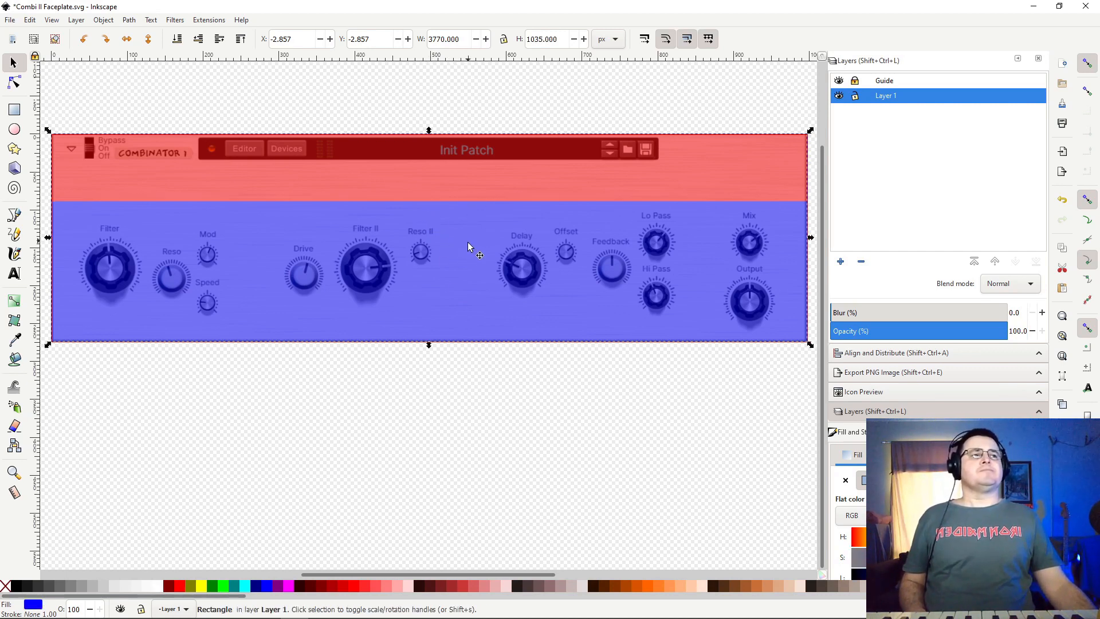
{"action": "key", "text": "Delete"}
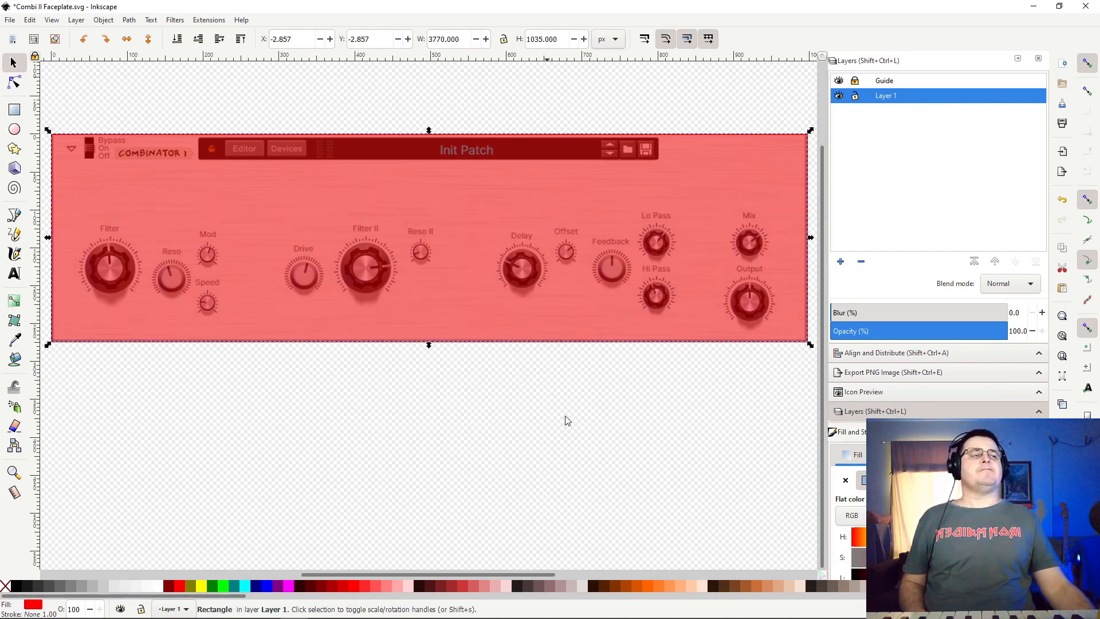
{"action": "left_click", "coordinate": [839, 80]}
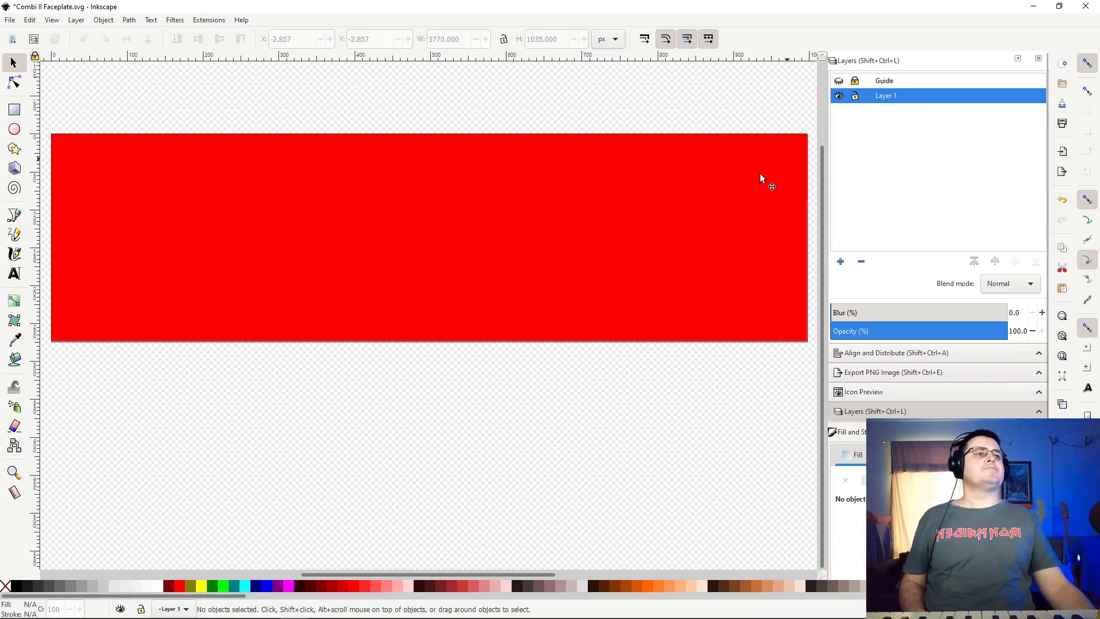
Recolour the upper band, trying dark red and grey-brown fills and ending with a pale greyish pink.
{"action": "left_click", "coordinate": [516, 174]}
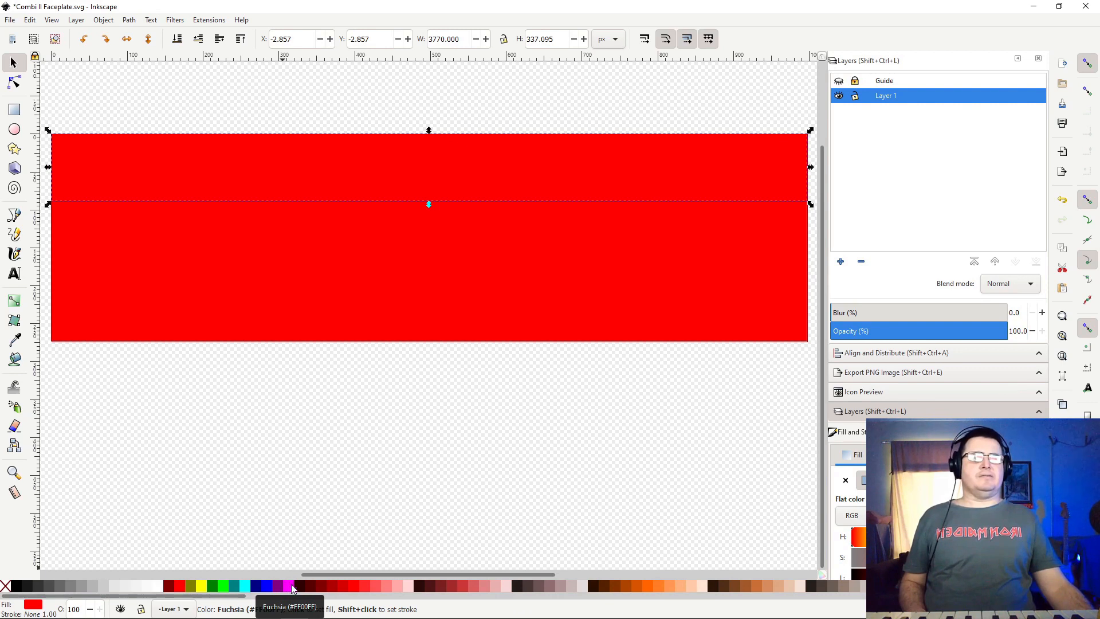
{"action": "left_click", "coordinate": [310, 586]}
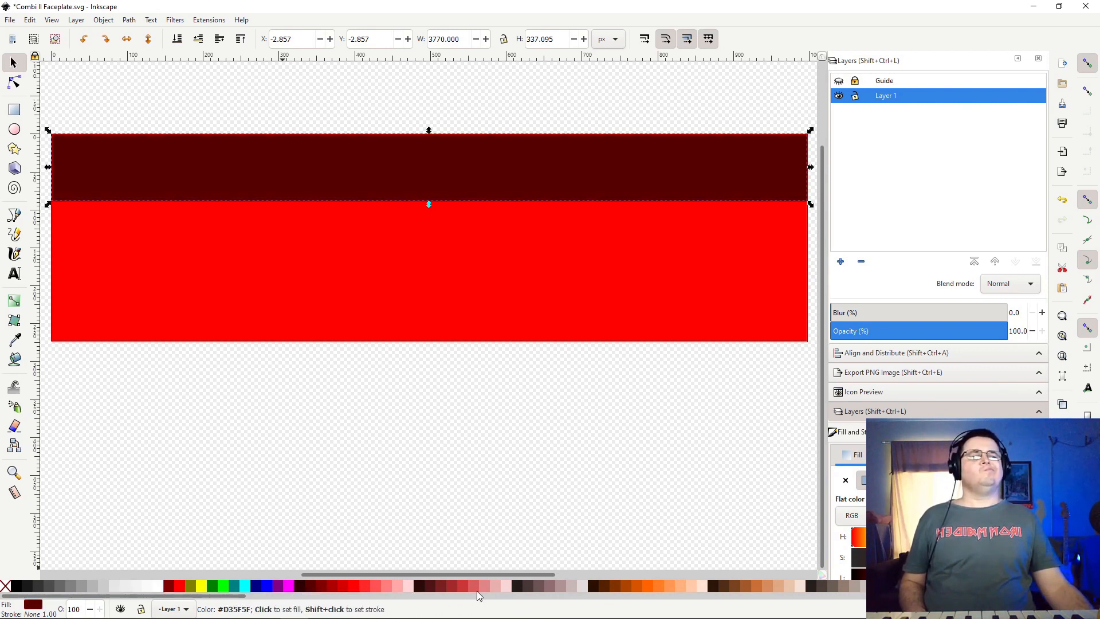
{"action": "left_click", "coordinate": [539, 587]}
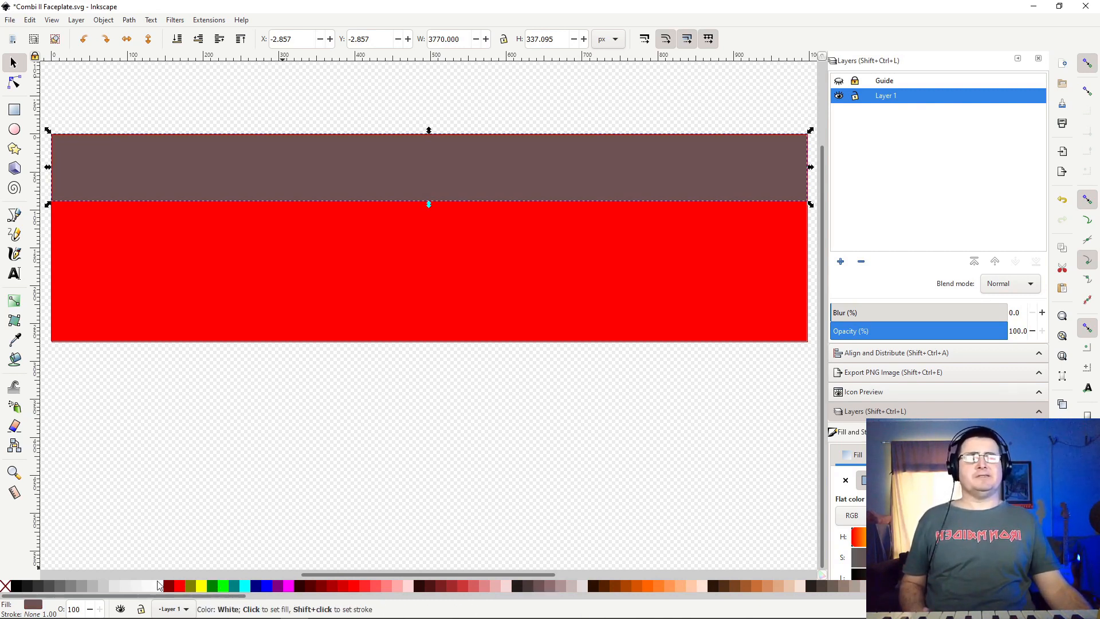
{"action": "left_click", "coordinate": [570, 589]}
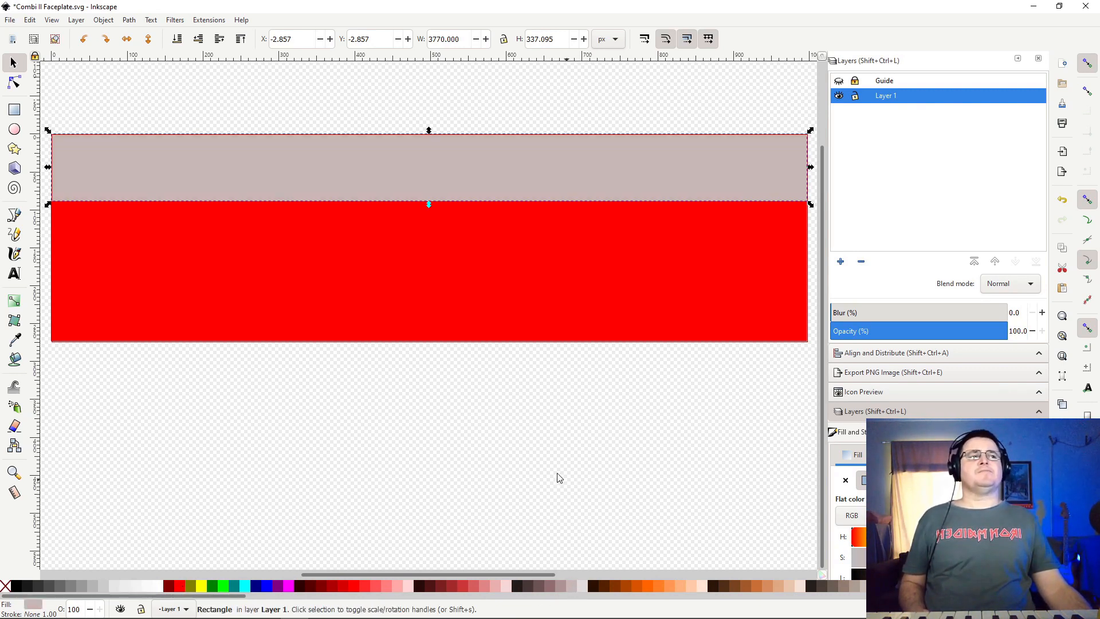
{"action": "left_click", "coordinate": [524, 490]}
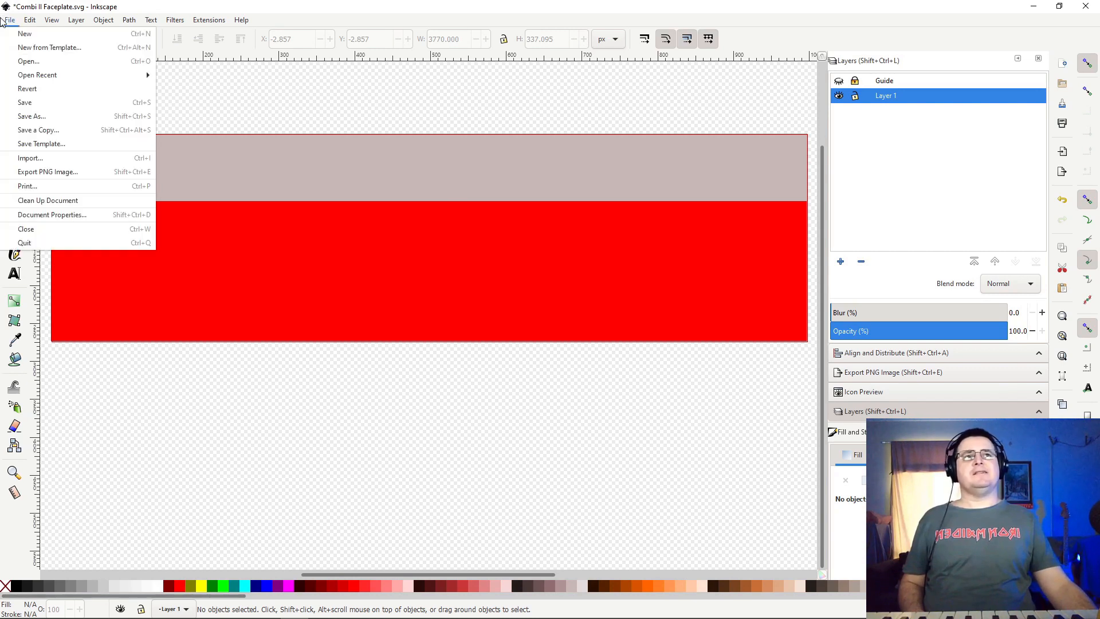
Turn off the page border in the document properties and check the artwork with the guide shown and hidden.
{"action": "left_click", "coordinate": [8, 17]}
{"action": "left_click", "coordinate": [52, 215]}
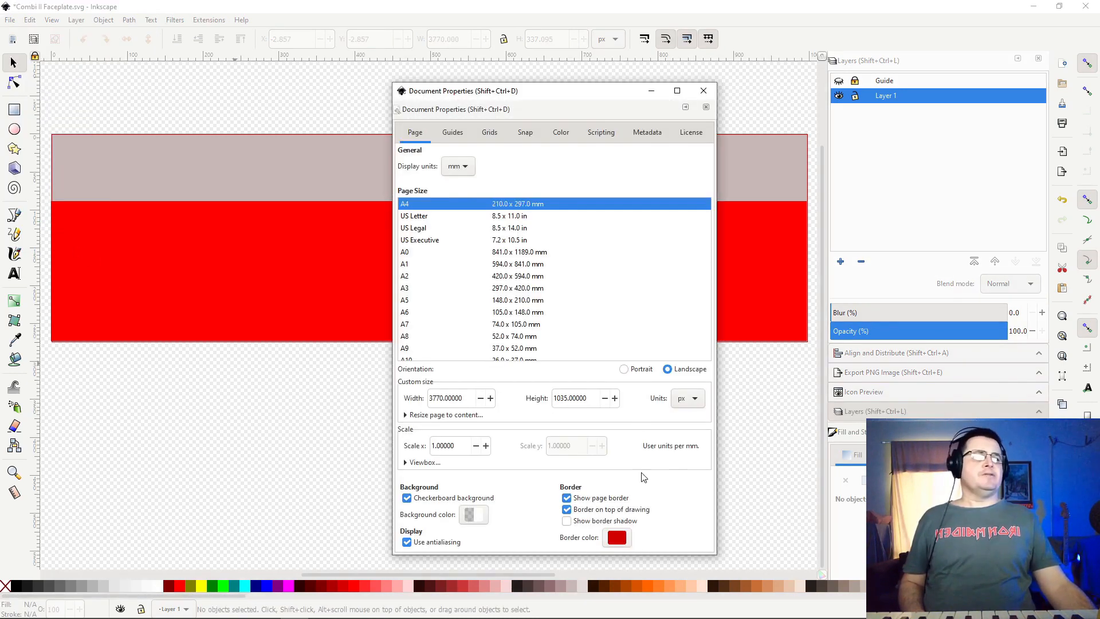
{"action": "left_click", "coordinate": [567, 497]}
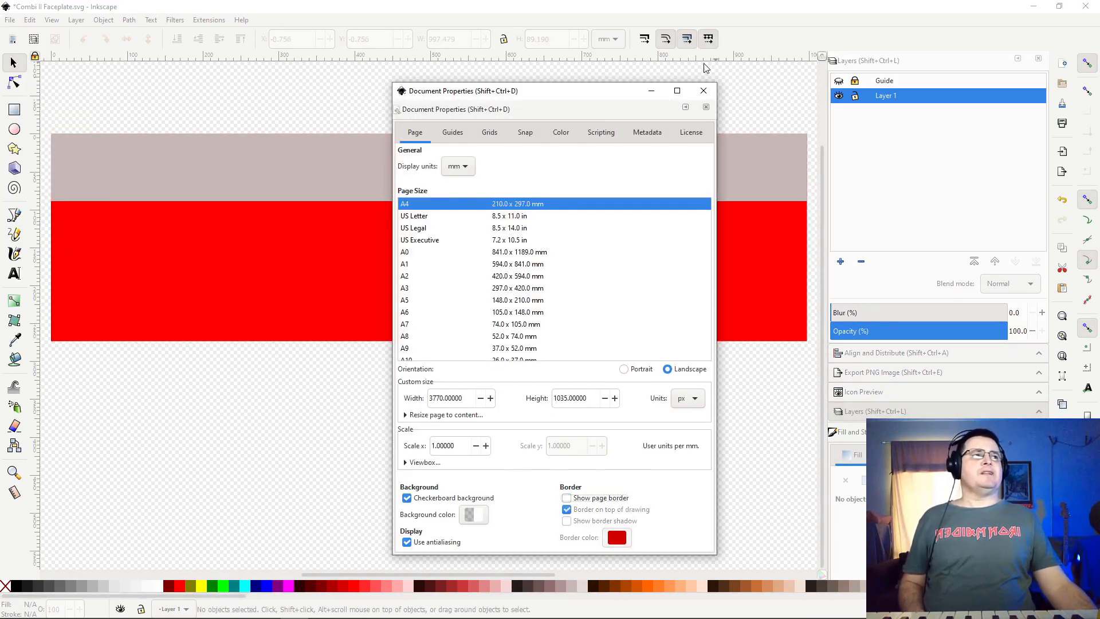
{"action": "left_click", "coordinate": [705, 92]}
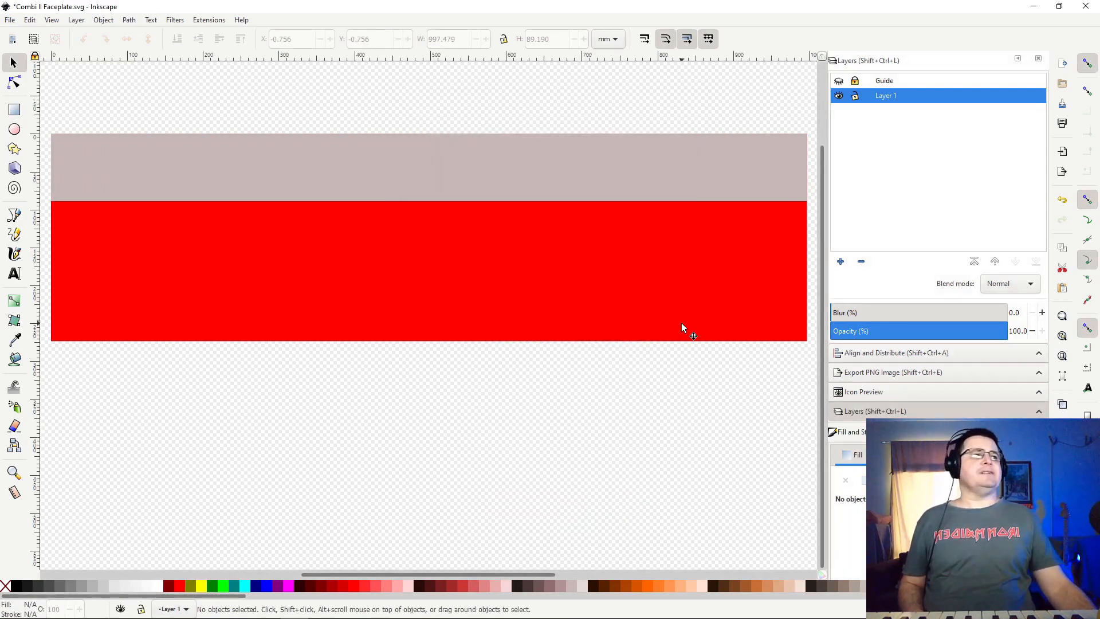
{"action": "left_click", "coordinate": [839, 81]}
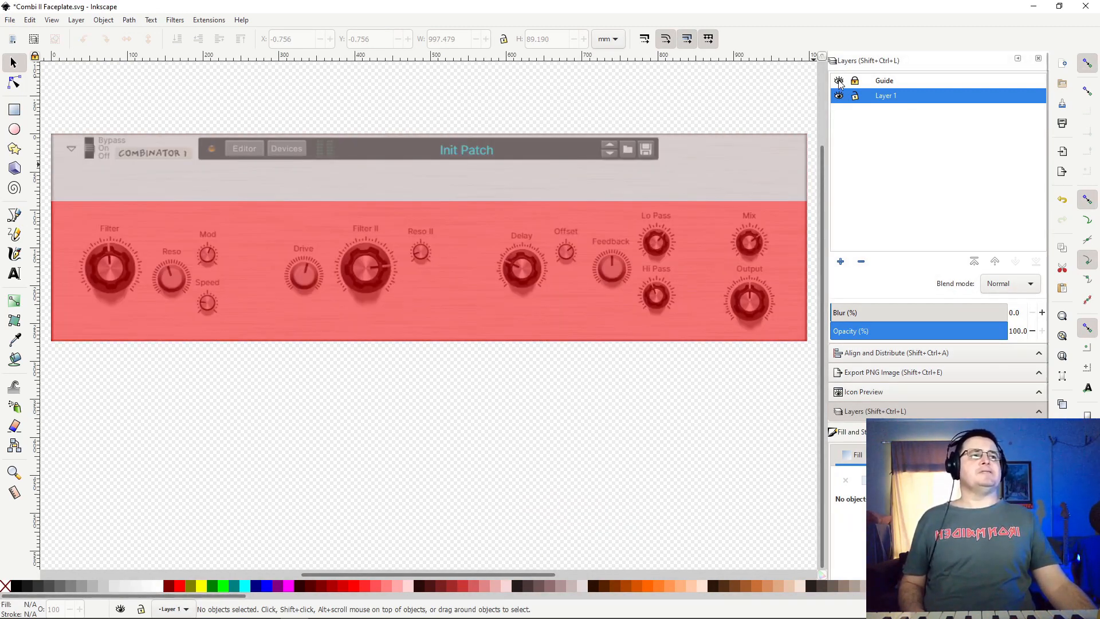
{"action": "left_click", "coordinate": [839, 82]}
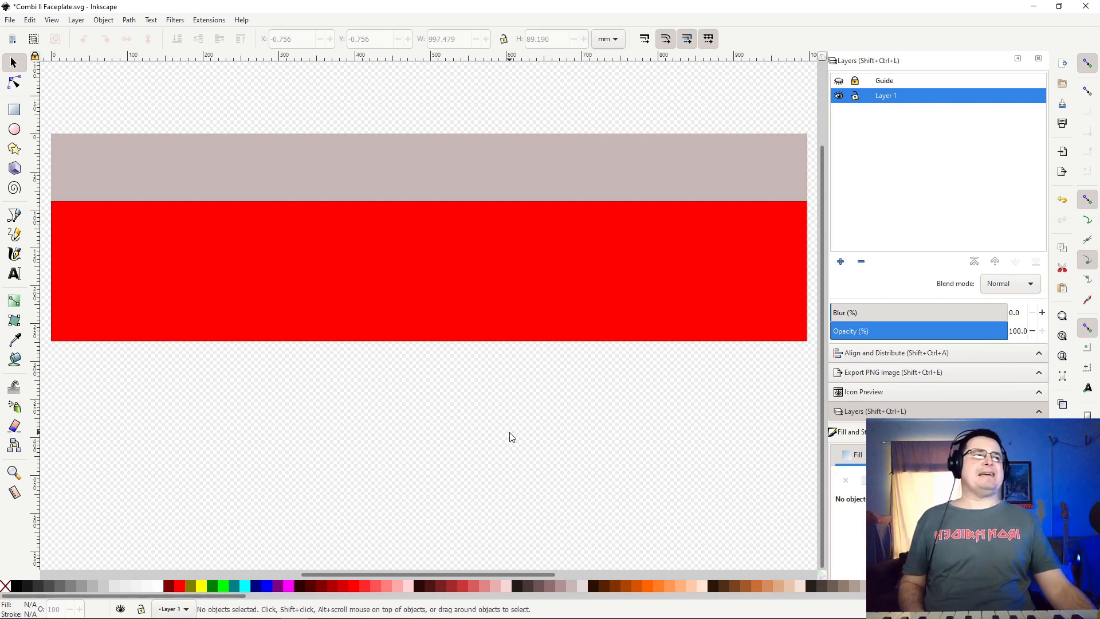
Duplicate the pale upper band and stretch the copy over the lower red area, about 997 x 185 mm at Y 88 mm.
{"action": "left_click", "coordinate": [427, 182]}
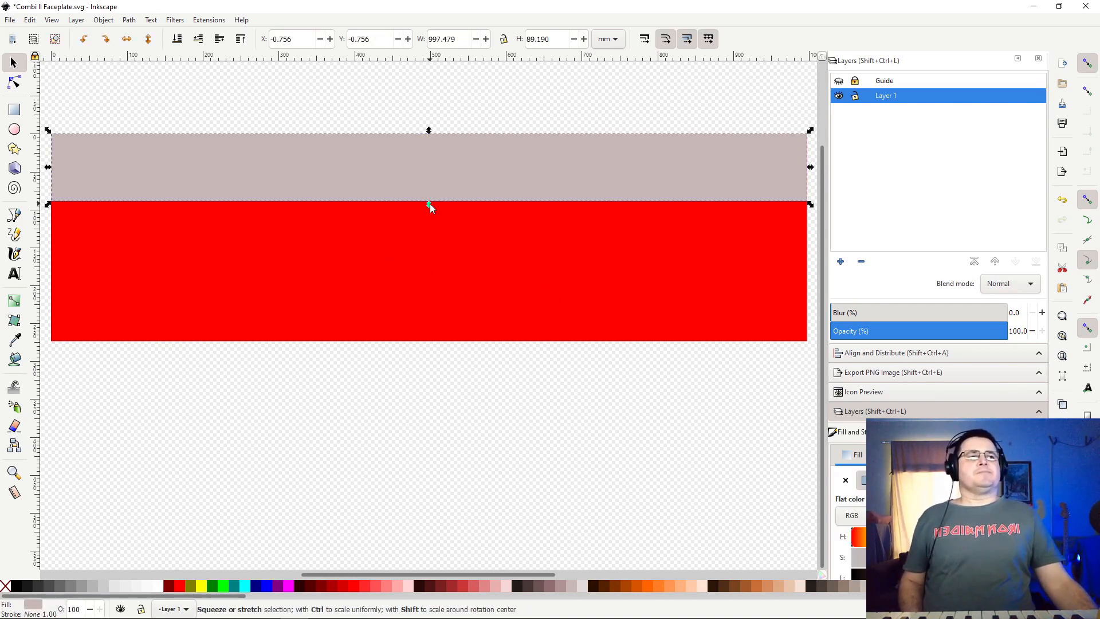
{"action": "key", "text": "ctrl+d"}
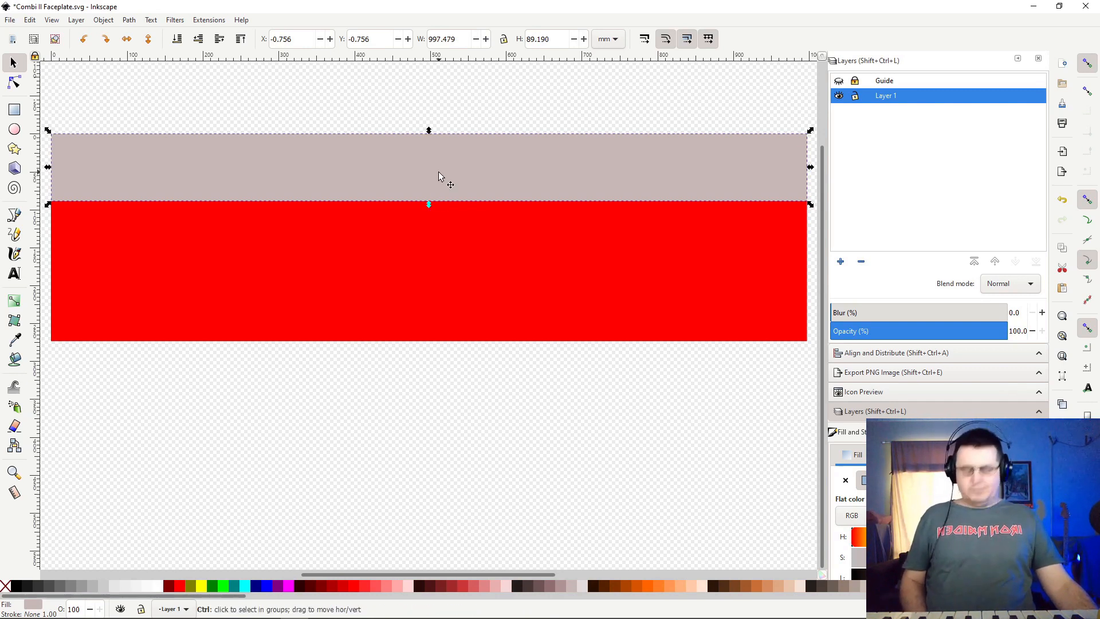
{"action": "left_click_drag", "start_coordinate": [441, 171], "coordinate": [422, 340]}
{"action": "left_click_drag", "start_coordinate": [811, 343], "coordinate": [811, 346]}
{"action": "left_click", "coordinate": [594, 419]}
{"action": "left_click", "coordinate": [404, 328]}
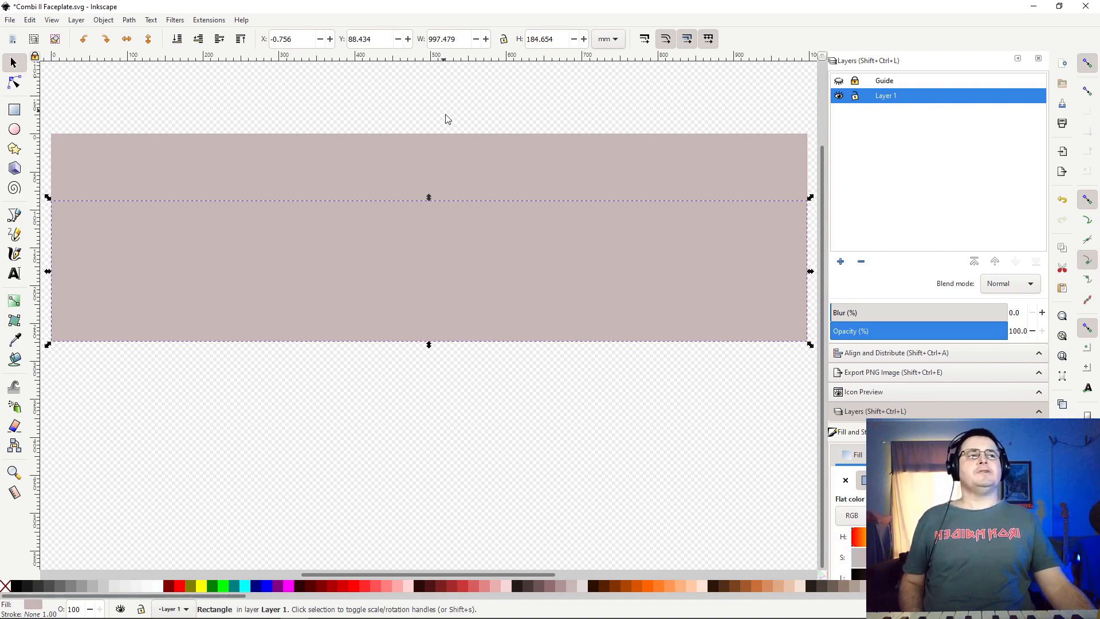
Recolour the upper band, trying dark red and ending with dark brown, and show the guide layer.
{"action": "left_click", "coordinate": [443, 159]}
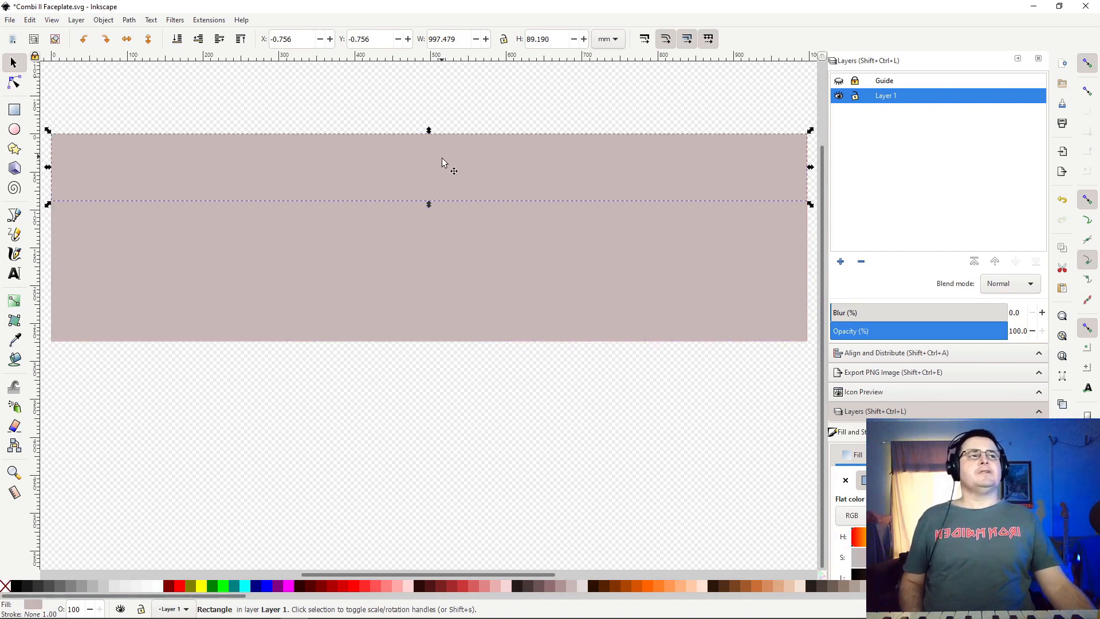
{"action": "left_click", "coordinate": [443, 592]}
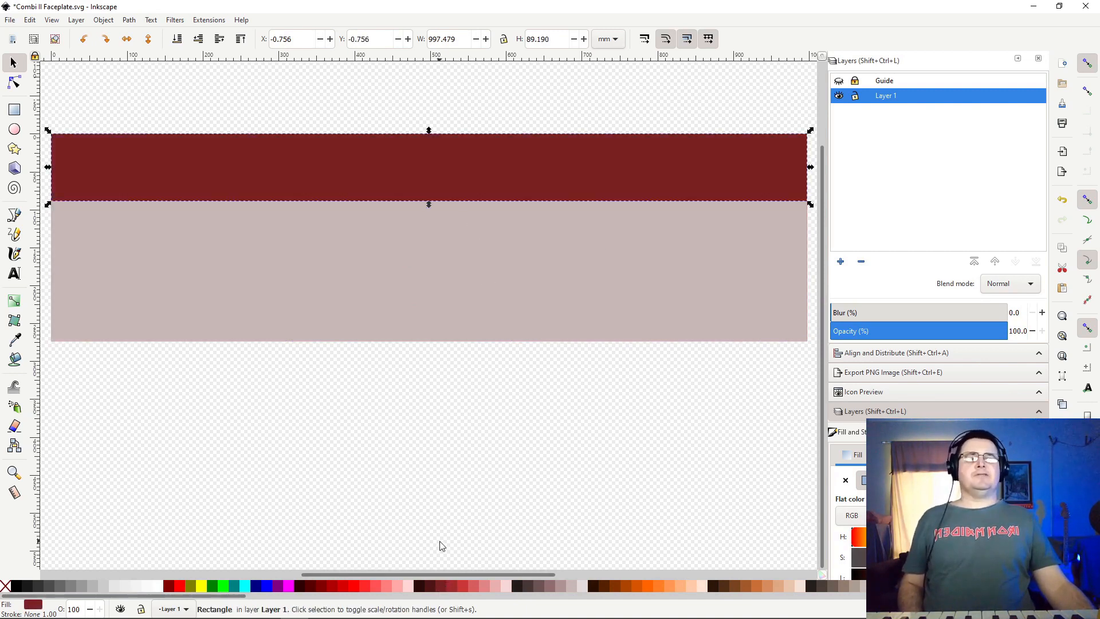
{"action": "left_click", "coordinate": [527, 588]}
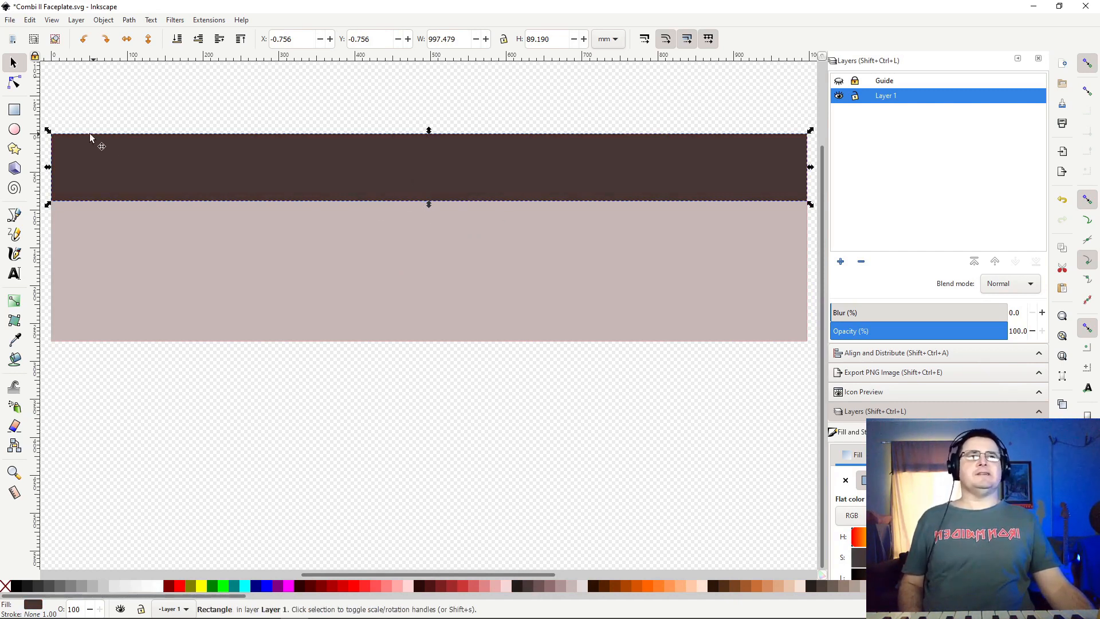
{"action": "left_click", "coordinate": [839, 80]}
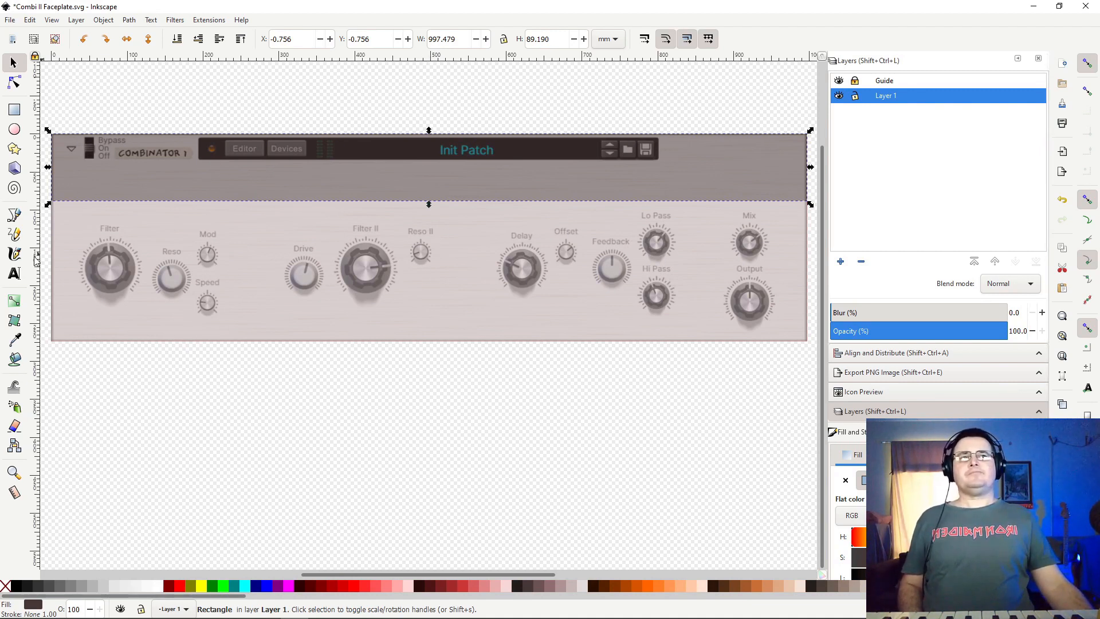
Add the text "Super Synth Echoes" in Arial Bold 30 pt on the upper band, beneath the Combinator name label.
{"action": "left_click", "coordinate": [14, 274]}
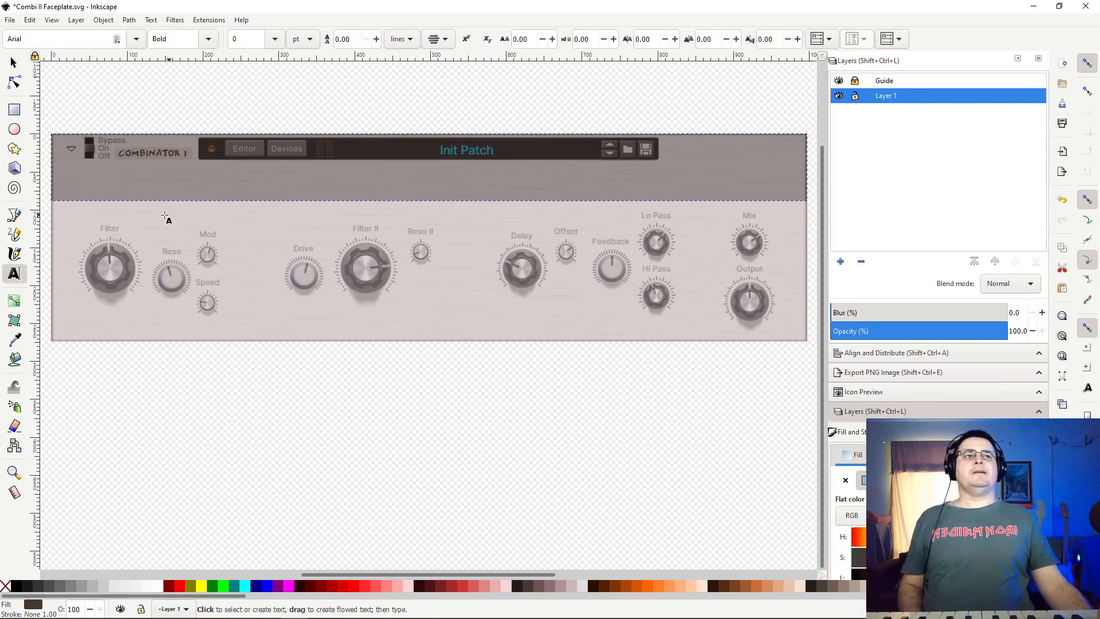
{"action": "left_click", "coordinate": [106, 190]}
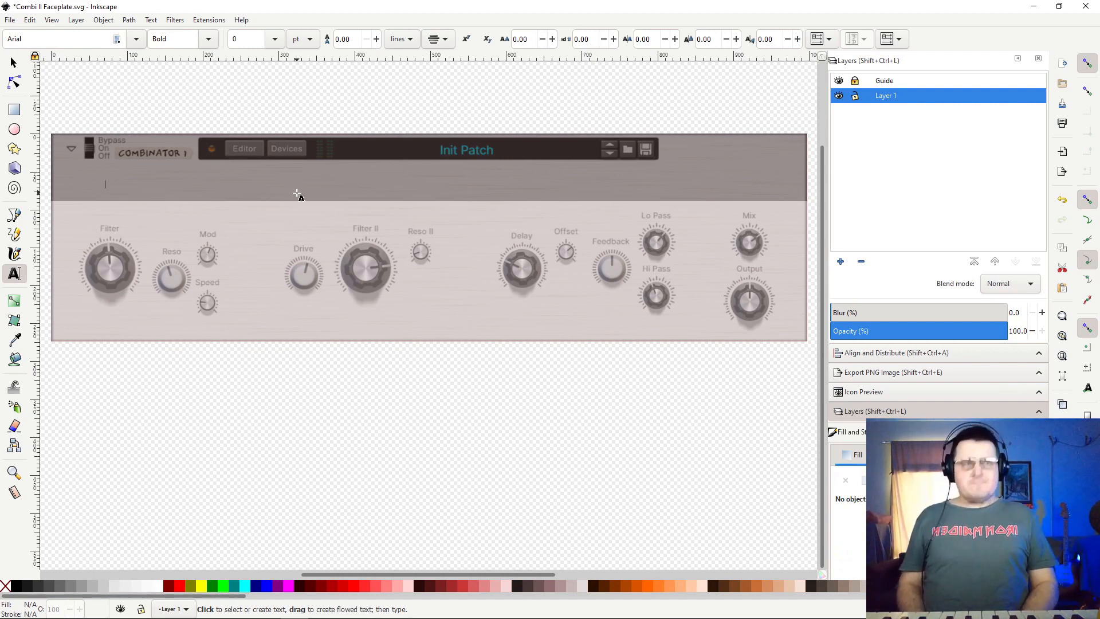
{"action": "type", "text": "Guitar"}
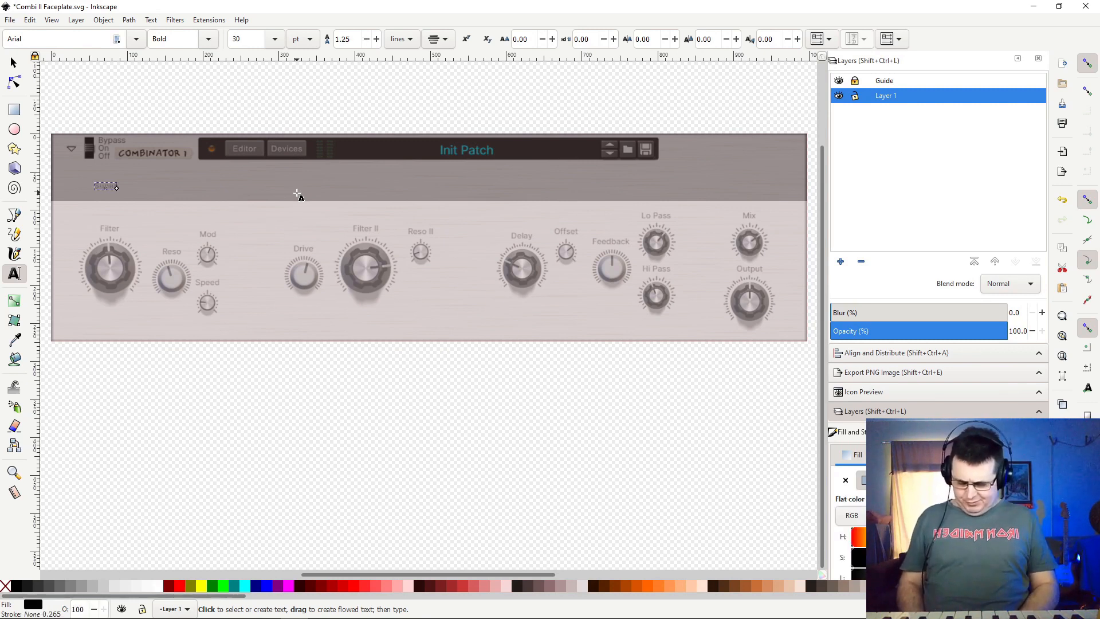
Move the "Super Synth Echoes" text along the upper band to about X 145 mm, Y 62 mm.
{"action": "scroll", "coordinate": [298, 194], "scroll_direction": "up", "scroll_amount": 1}
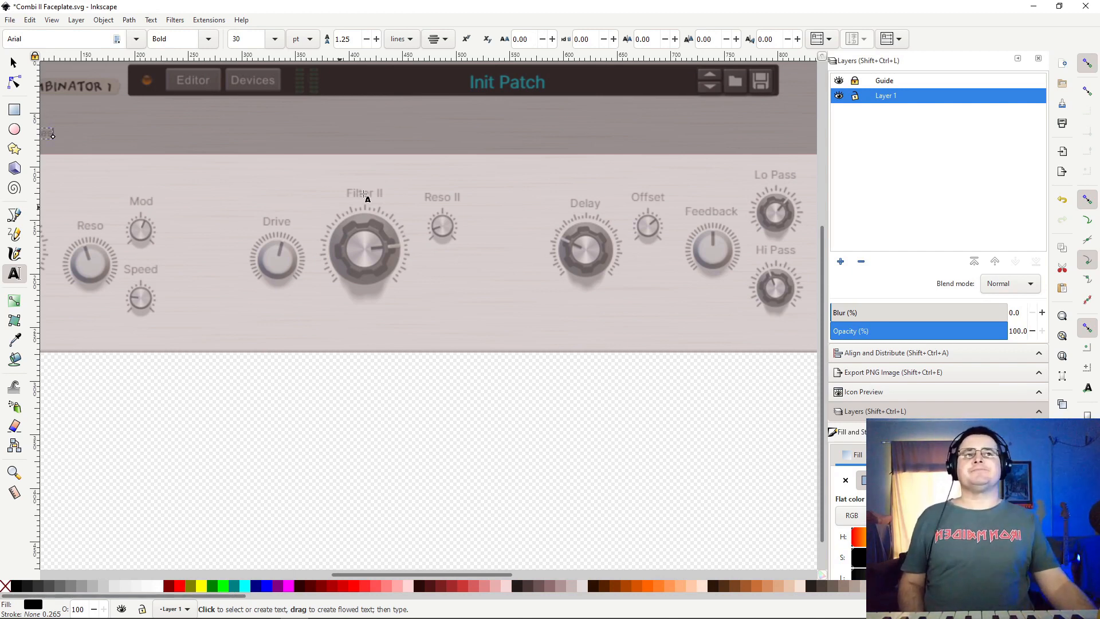
{"action": "left_click", "coordinate": [16, 68]}
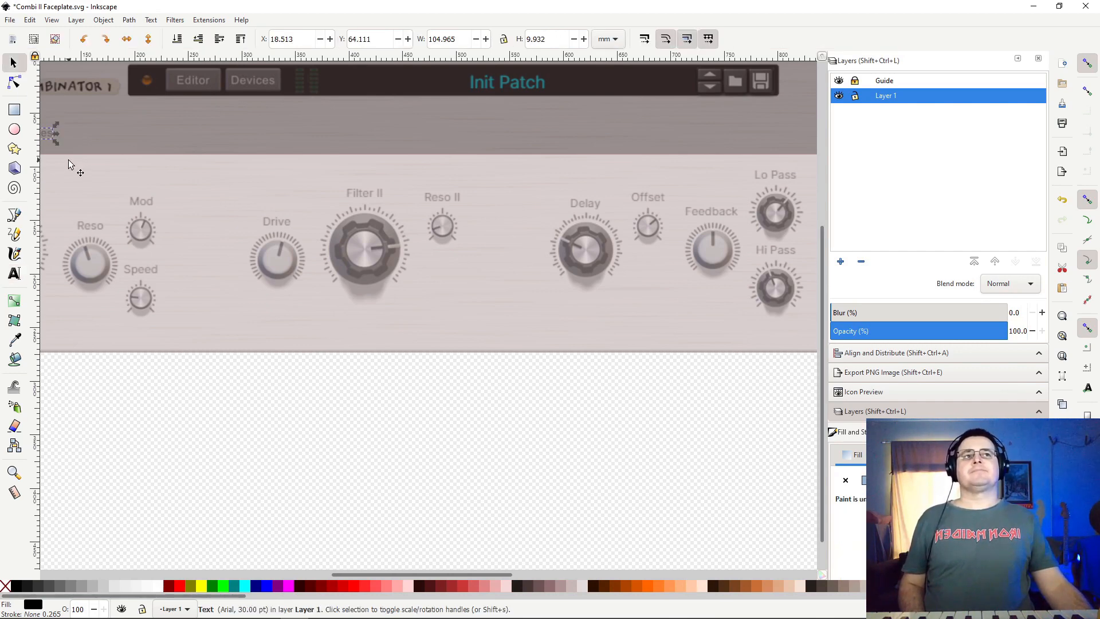
{"action": "left_click_drag", "start_coordinate": [49, 140], "coordinate": [189, 140]}
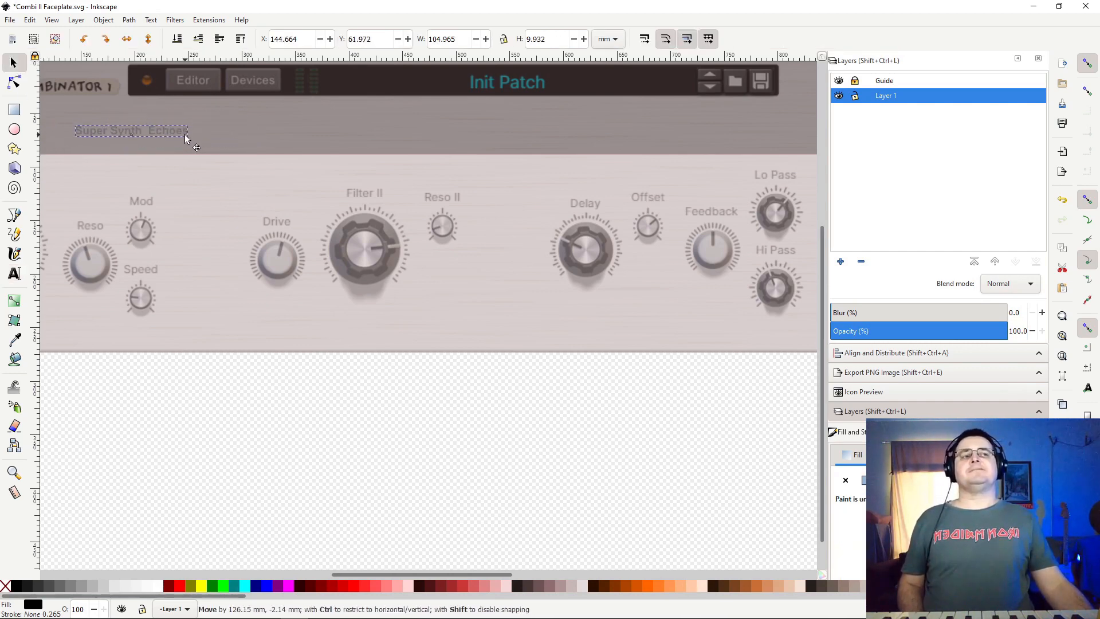
{"action": "key", "text": "minus"}
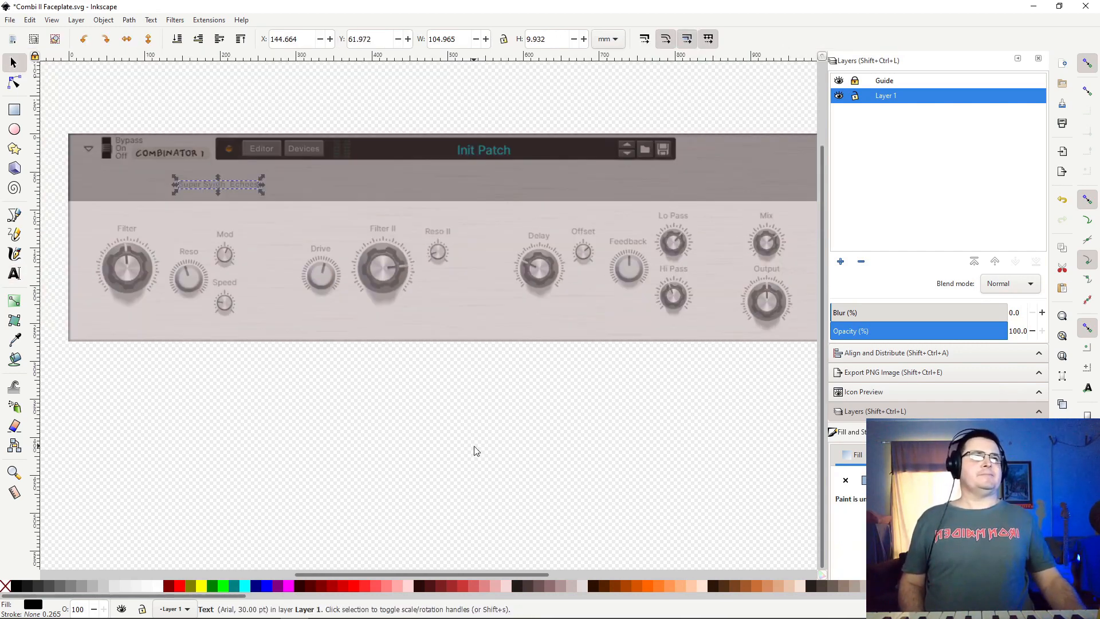
{"action": "key", "text": "minus"}
{"action": "key", "text": "plus"}
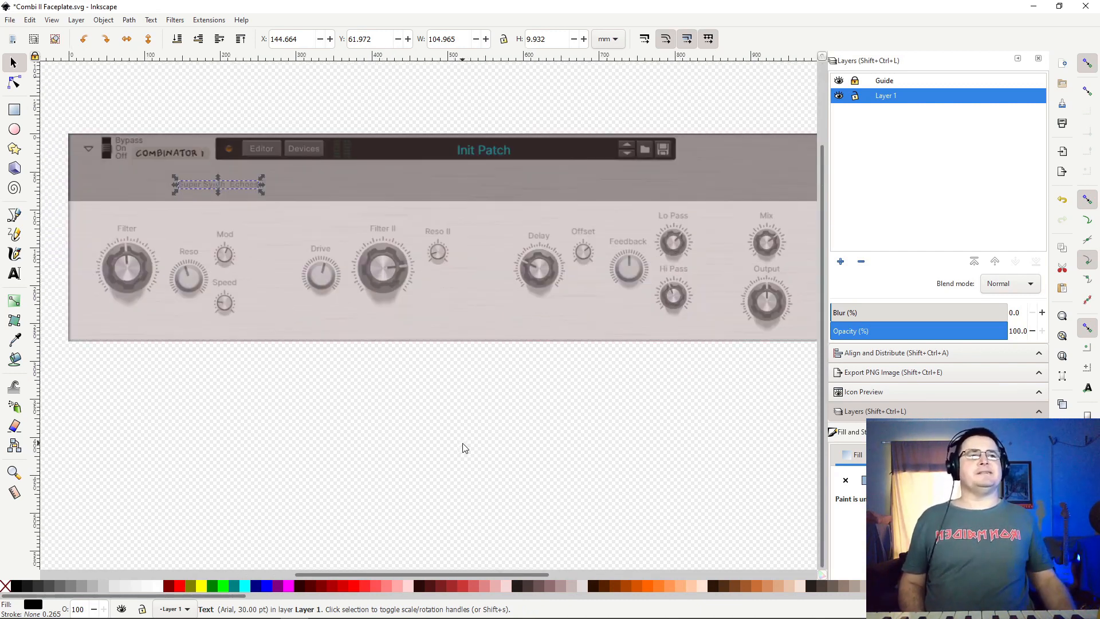
{"action": "left_click_drag", "start_coordinate": [349, 572], "coordinate": [356, 573]}
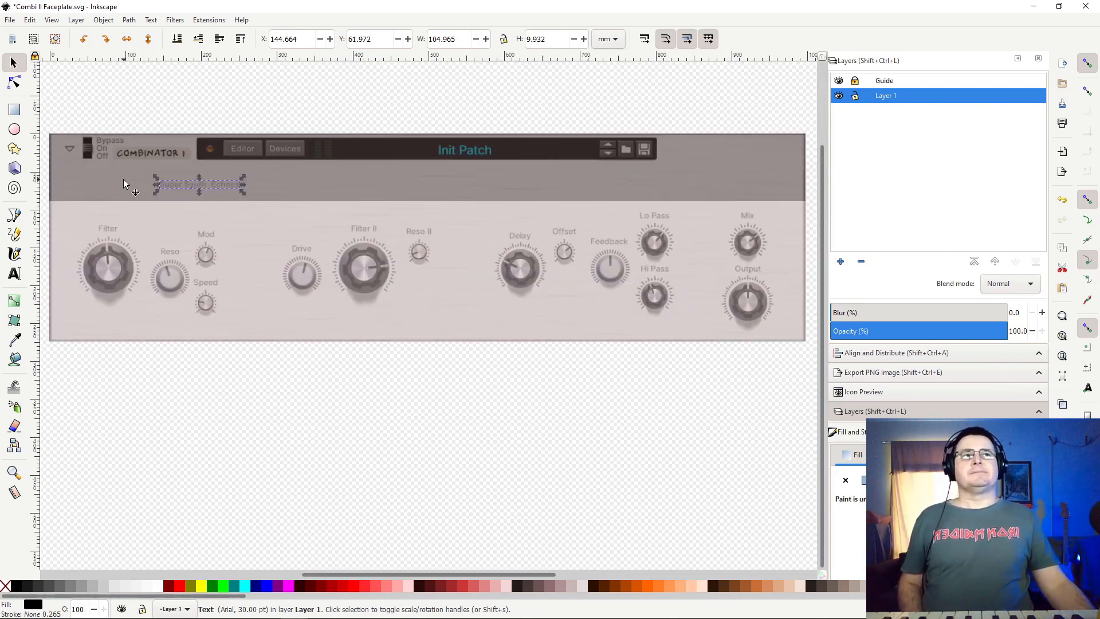
Fill the title text red, check it with the guide hidden and shown, and enlarge it to about 273 x 26 mm.
{"action": "left_click", "coordinate": [179, 587]}
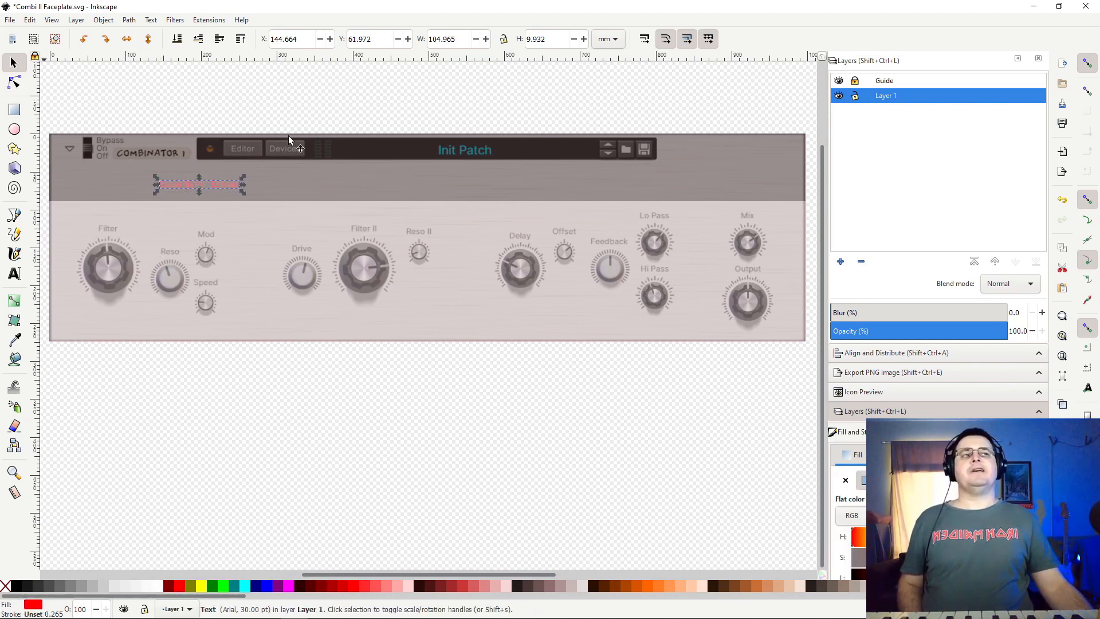
{"action": "left_click", "coordinate": [839, 81]}
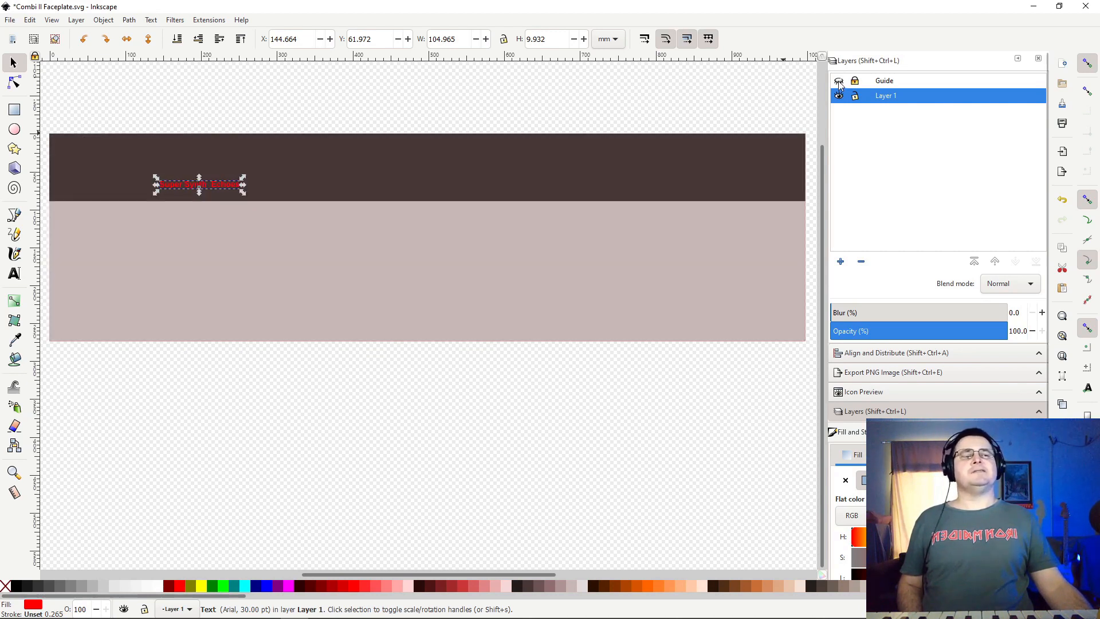
{"action": "left_click", "coordinate": [839, 82]}
{"action": "left_click_drag", "start_coordinate": [200, 178], "coordinate": [204, 165]}
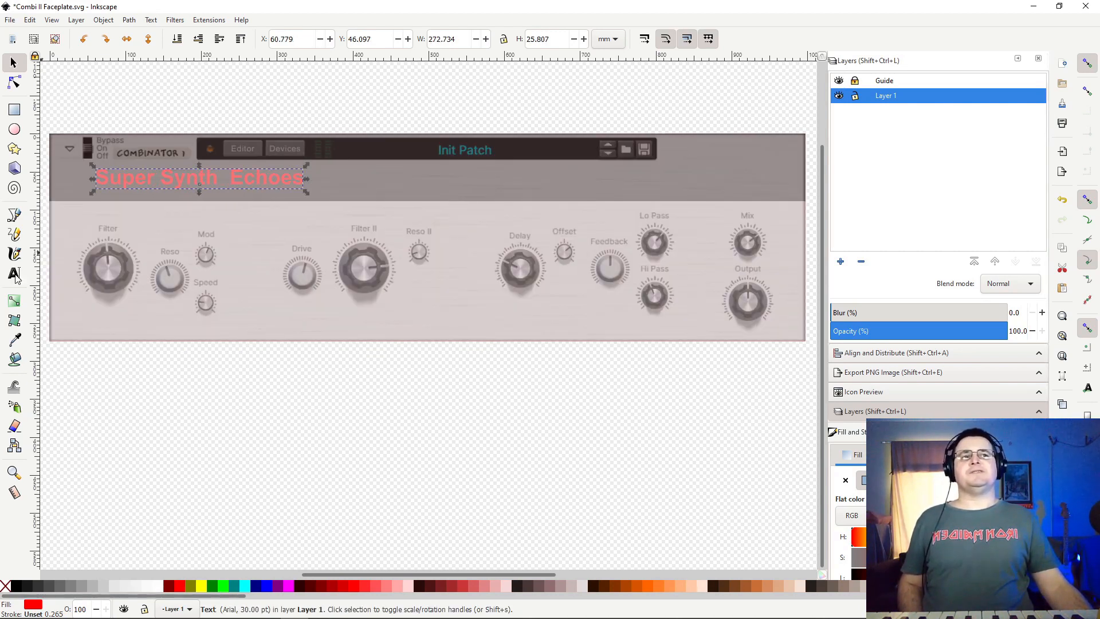
Change the "Super Synth Echoes" title's font to Bahnschrift.
{"action": "key", "text": "t"}
{"action": "left_click", "coordinate": [243, 178]}
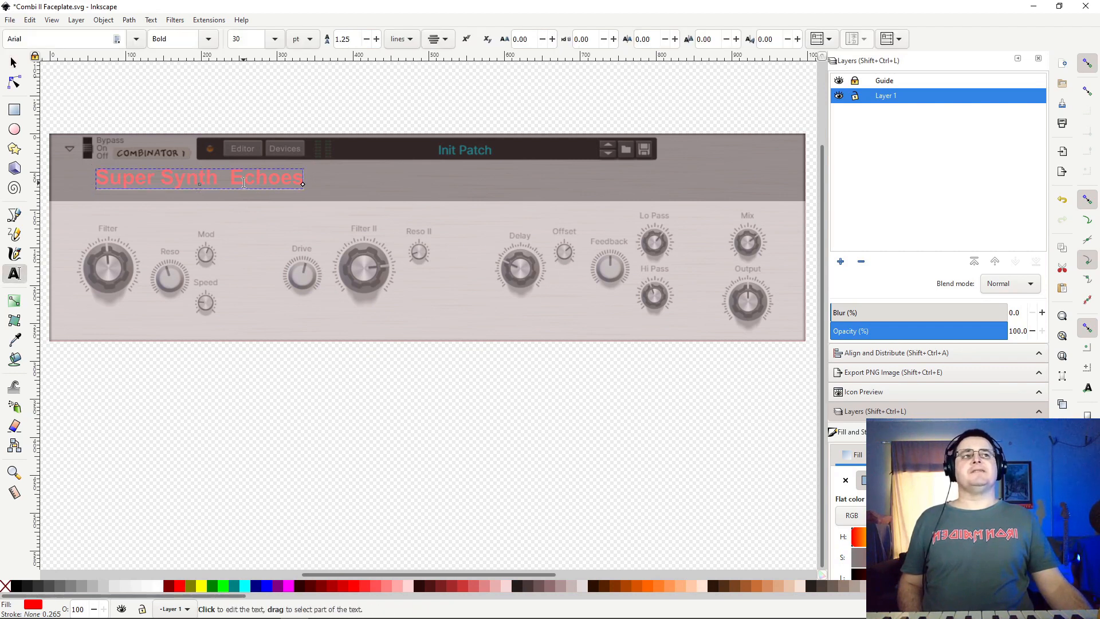
{"action": "left_click", "coordinate": [69, 38]}
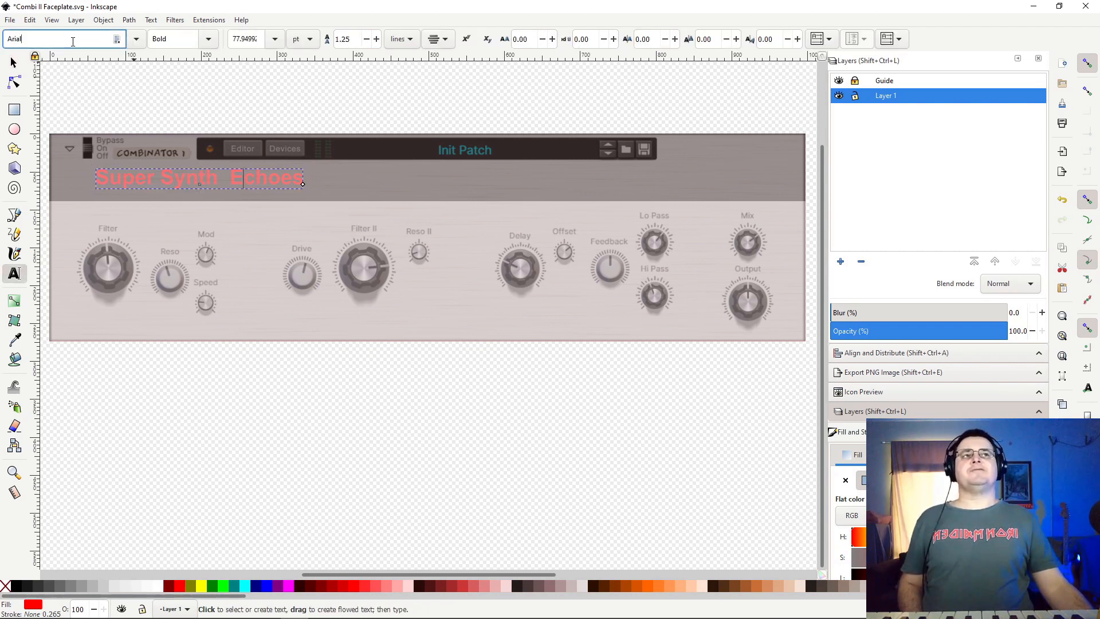
{"action": "left_click", "coordinate": [136, 39]}
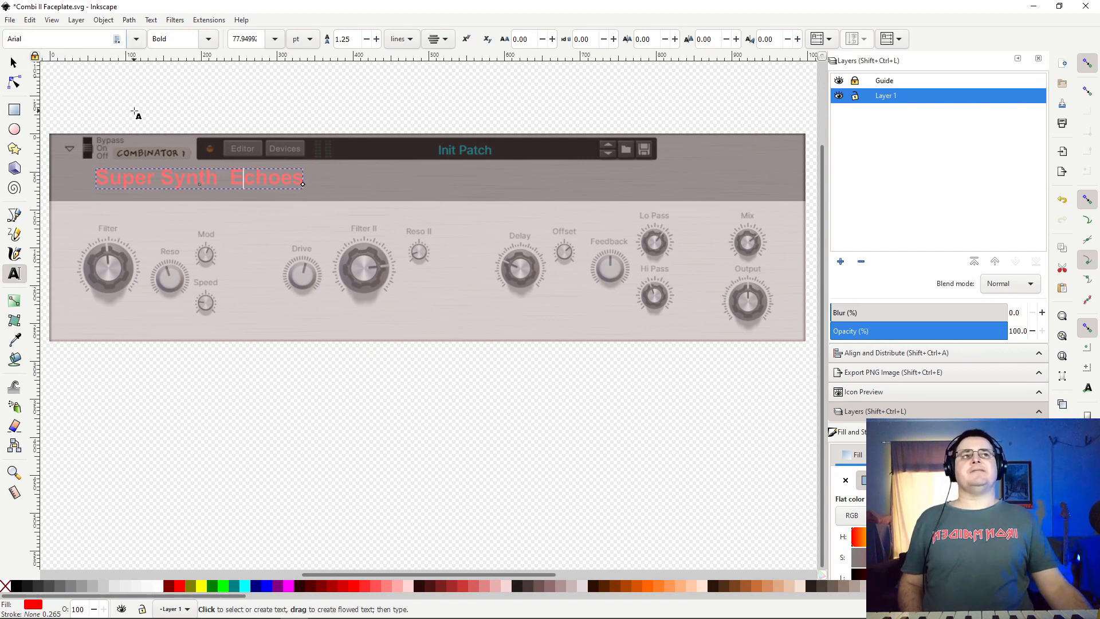
{"action": "left_click", "coordinate": [134, 111]}
{"action": "left_click", "coordinate": [71, 38]}
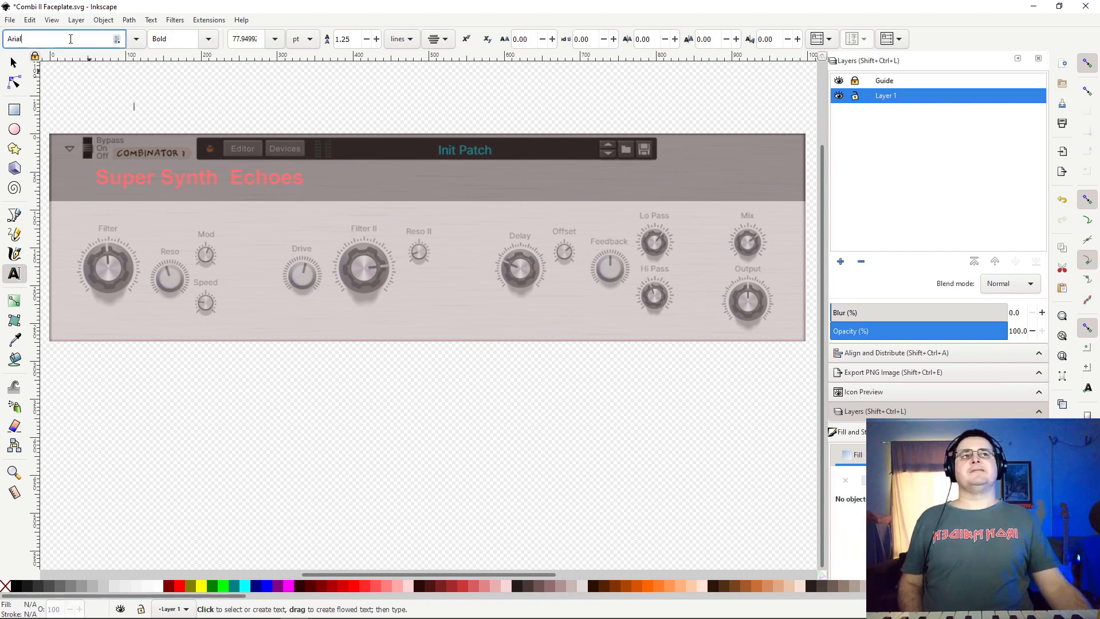
{"action": "left_click", "coordinate": [174, 179]}
{"action": "left_click", "coordinate": [136, 39]}
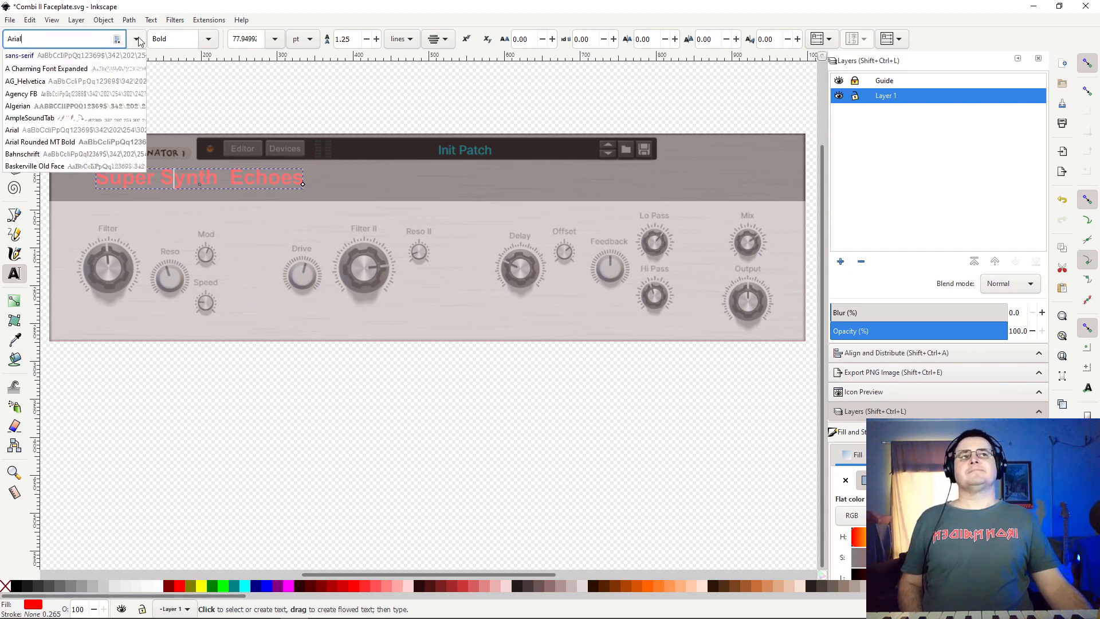
{"action": "left_click", "coordinate": [55, 154]}
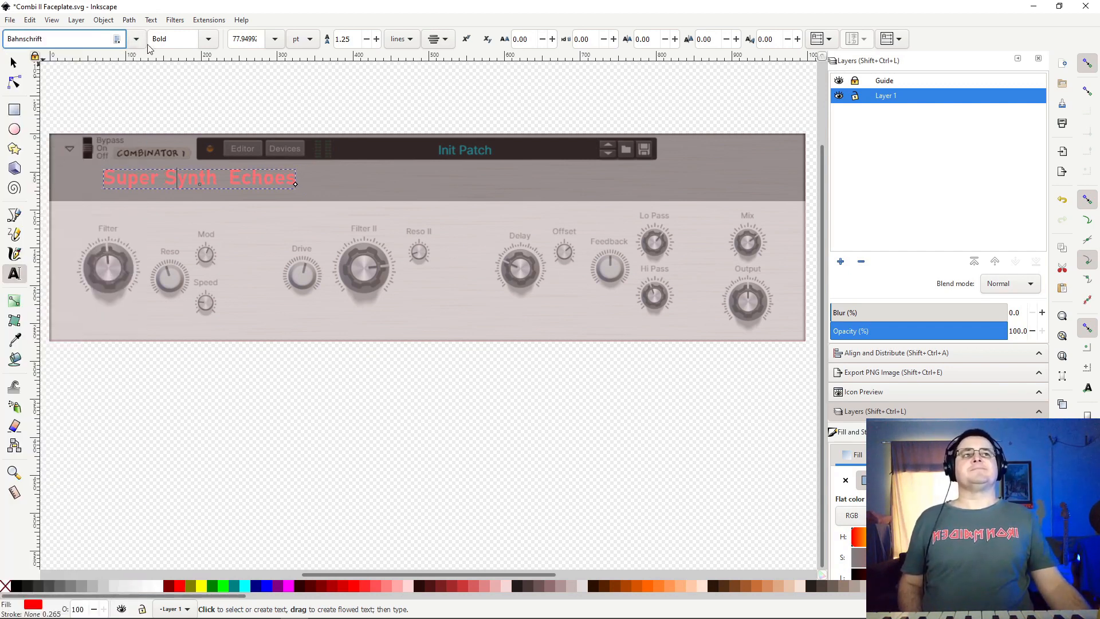
Try the title in Bold Condensed, settle on Bold Semi-Condensed, and enlarge it to about 313 x 37 mm.
{"action": "left_click", "coordinate": [207, 40]}
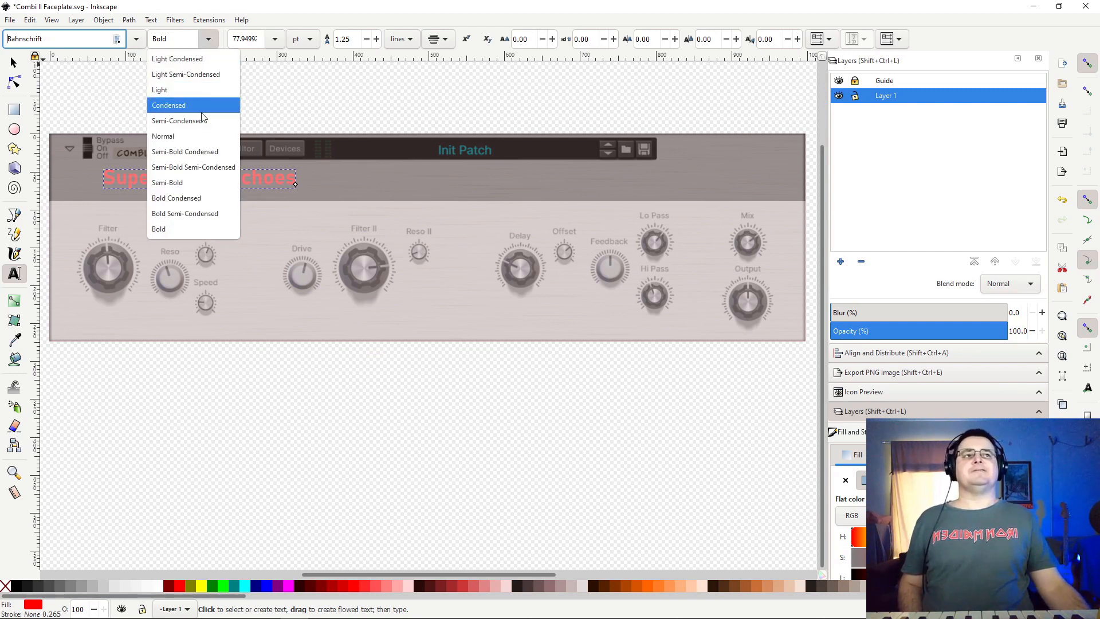
{"action": "left_click", "coordinate": [187, 197]}
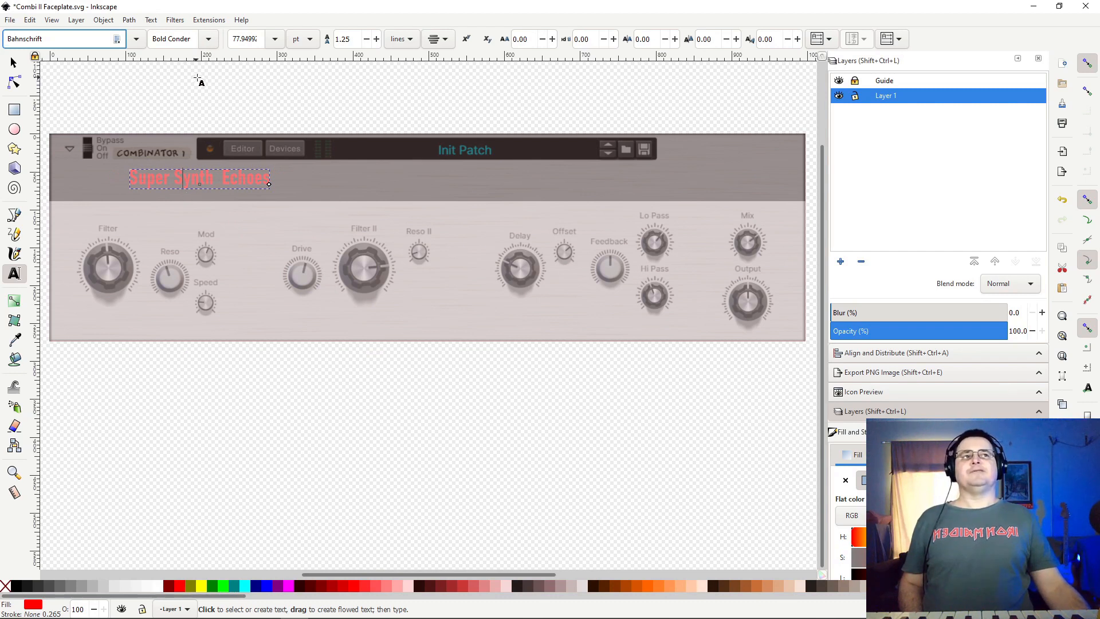
{"action": "left_click", "coordinate": [206, 40]}
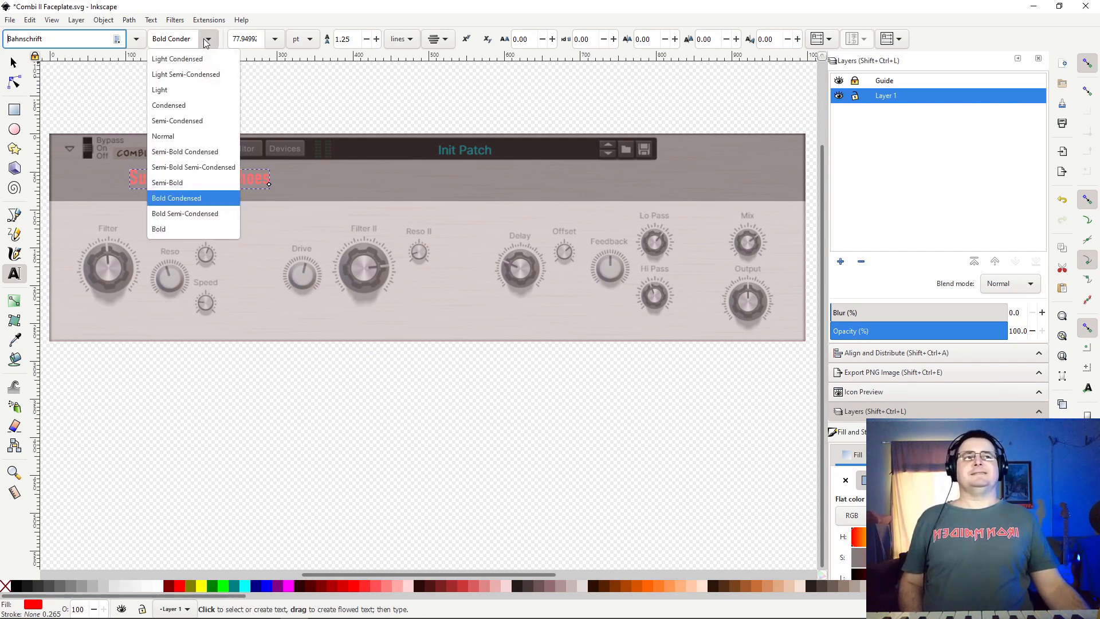
{"action": "left_click", "coordinate": [195, 215]}
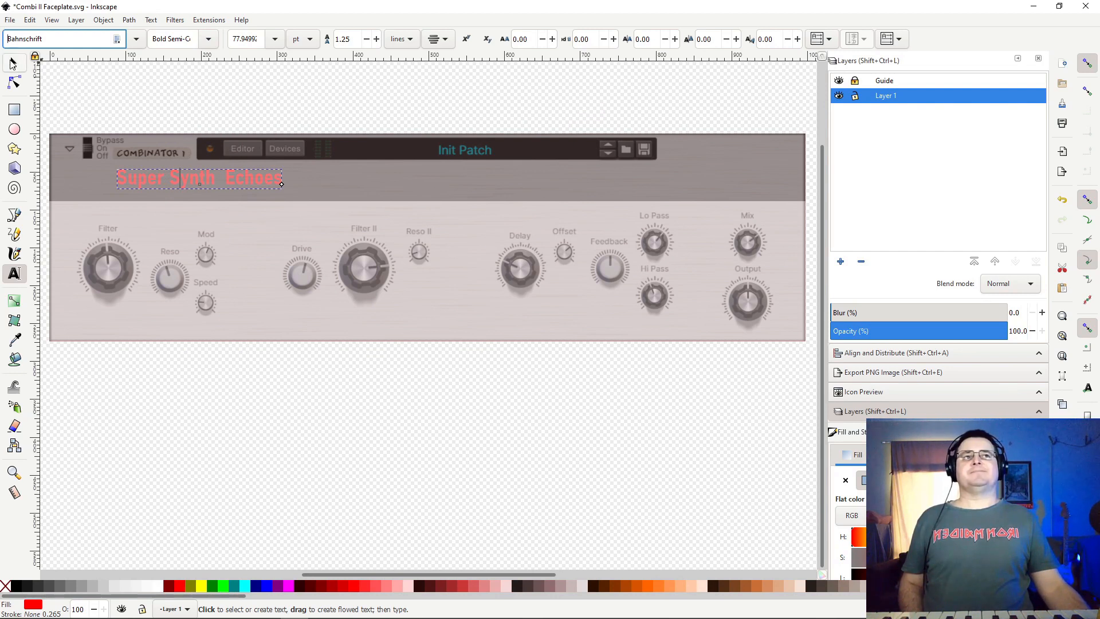
{"action": "left_click", "coordinate": [14, 62]}
{"action": "left_click_drag", "start_coordinate": [200, 192], "coordinate": [197, 186]}
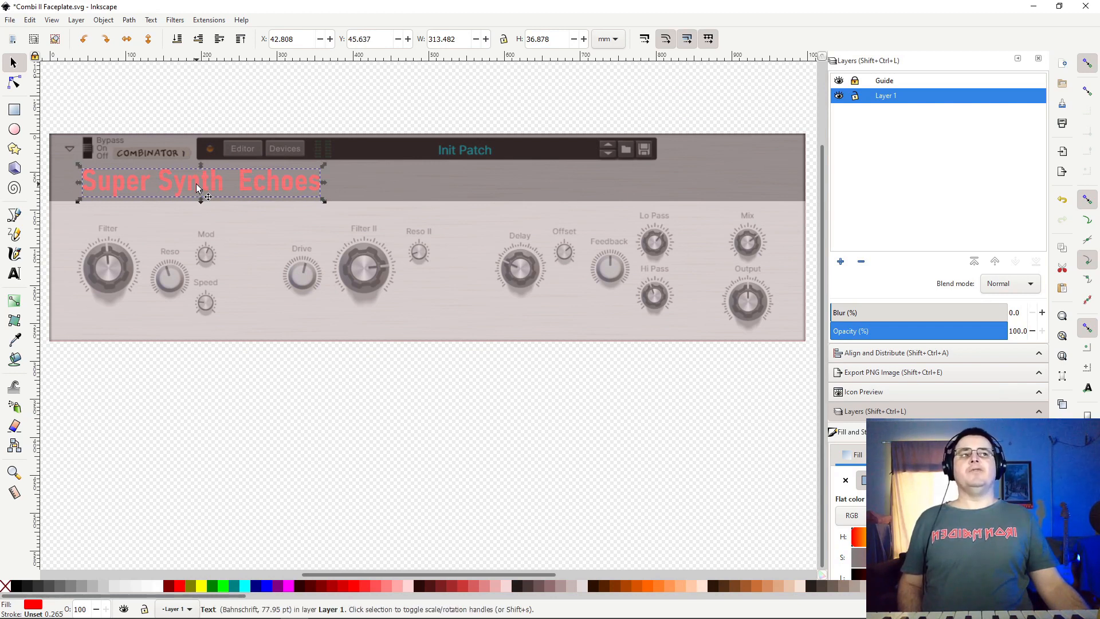
Insert a spaced plus sign before "Echoes" so the title reads "Super Synth + Echoes".
{"action": "double_click", "coordinate": [236, 187]}
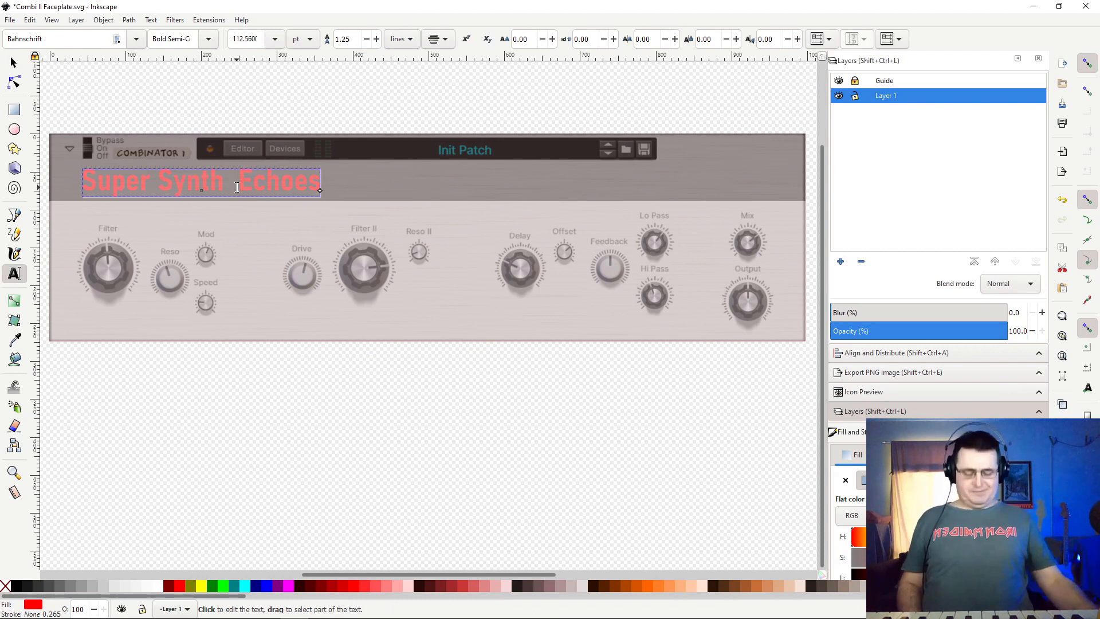
{"action": "key", "text": "BackSpace"}
{"action": "type", "text": "+"}
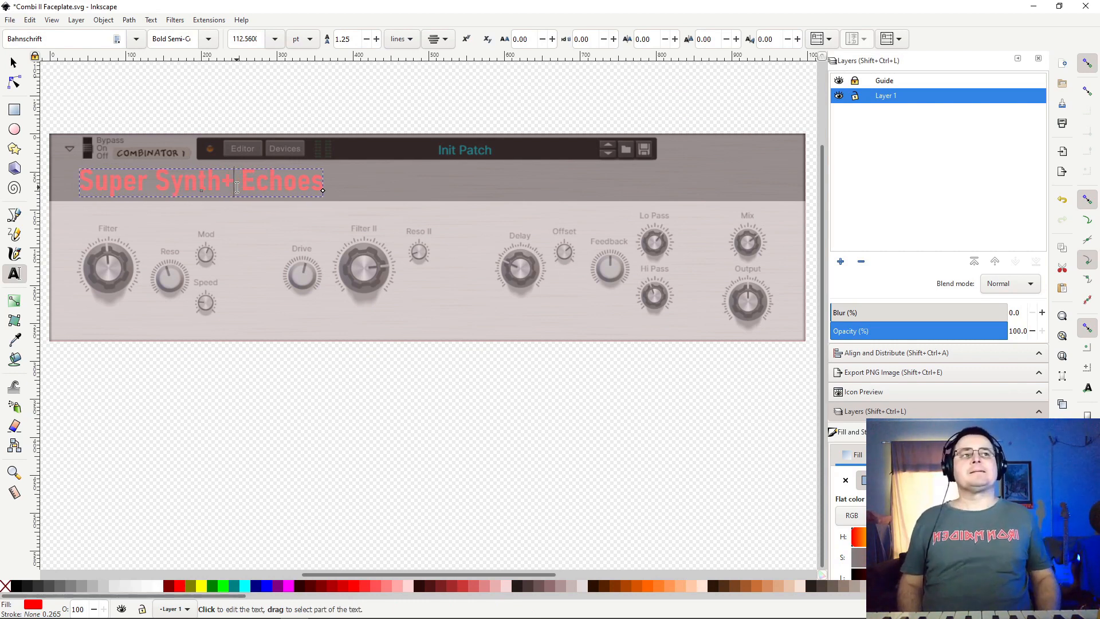
{"action": "key", "text": "Left"}
{"action": "key", "text": "Left"}
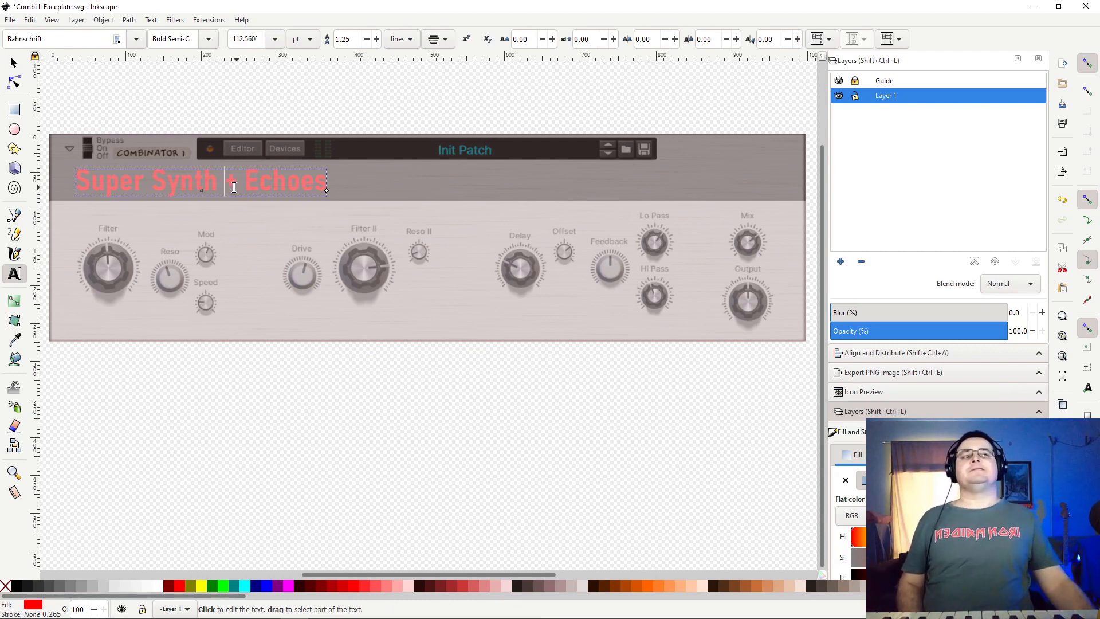
{"action": "left_click", "coordinate": [14, 63]}
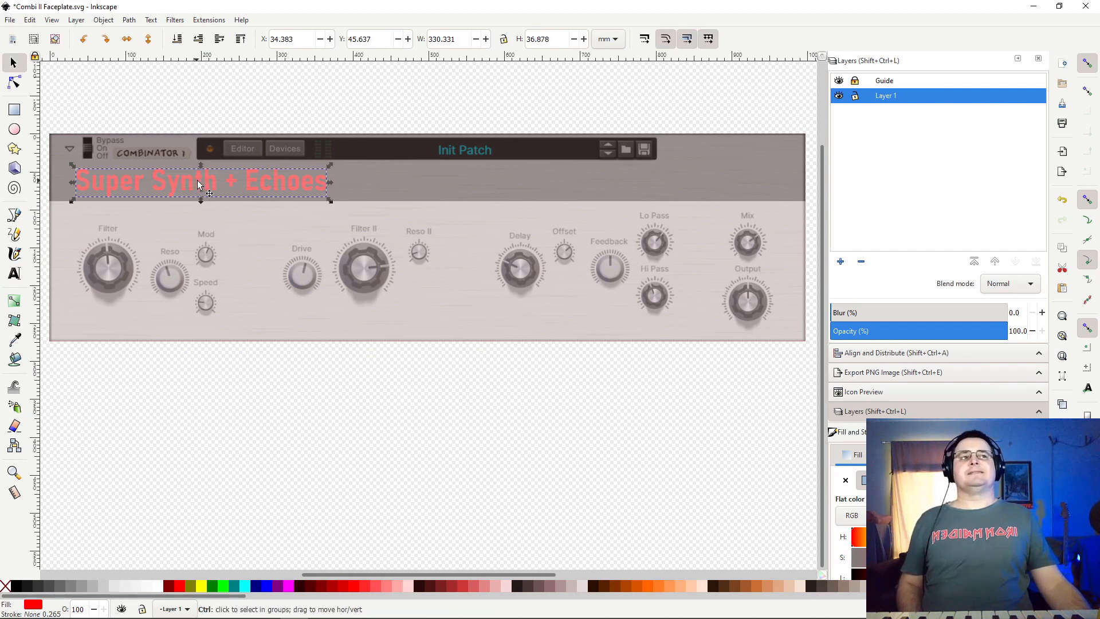
Lower the title to the bottom edge of the dark band and enlarge it proportionally to about 371 x 41 mm.
{"action": "left_click_drag", "start_coordinate": [198, 184], "coordinate": [208, 186]}
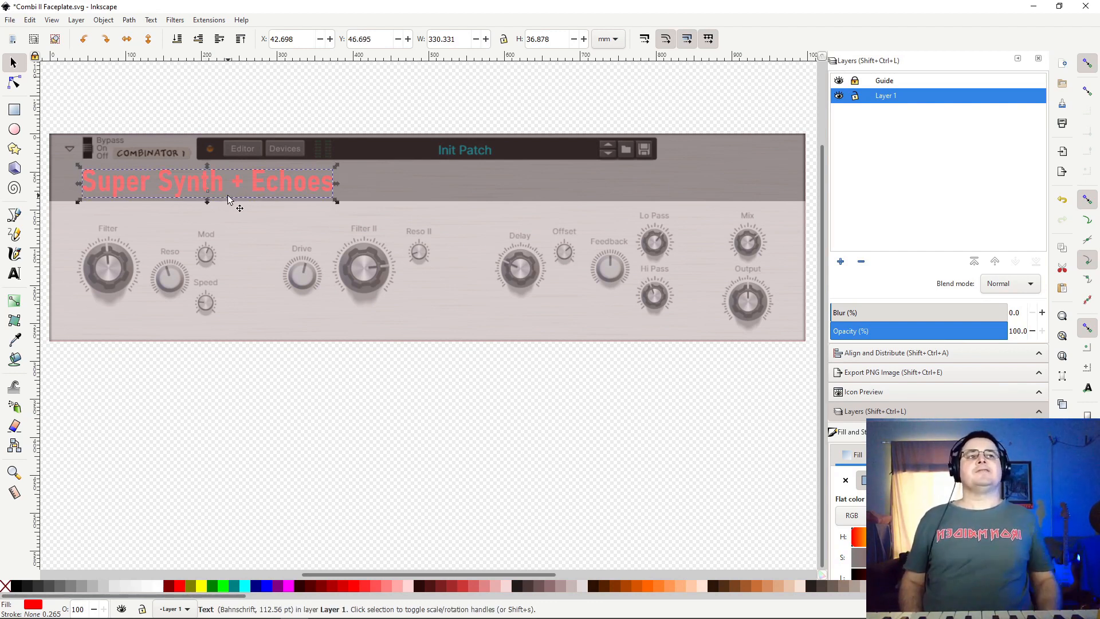
{"action": "key", "text": "Down"}
{"action": "key", "text": "Down"}
{"action": "key", "text": "Down"}
{"action": "key", "text": "Down"}
{"action": "key", "text": "Down"}
{"action": "key", "text": "Down"}
{"action": "key", "text": "Down"}
{"action": "key", "text": "Down"}
{"action": "key", "text": "Down"}
{"action": "key", "text": "Down"}
{"action": "key", "text": "Down"}
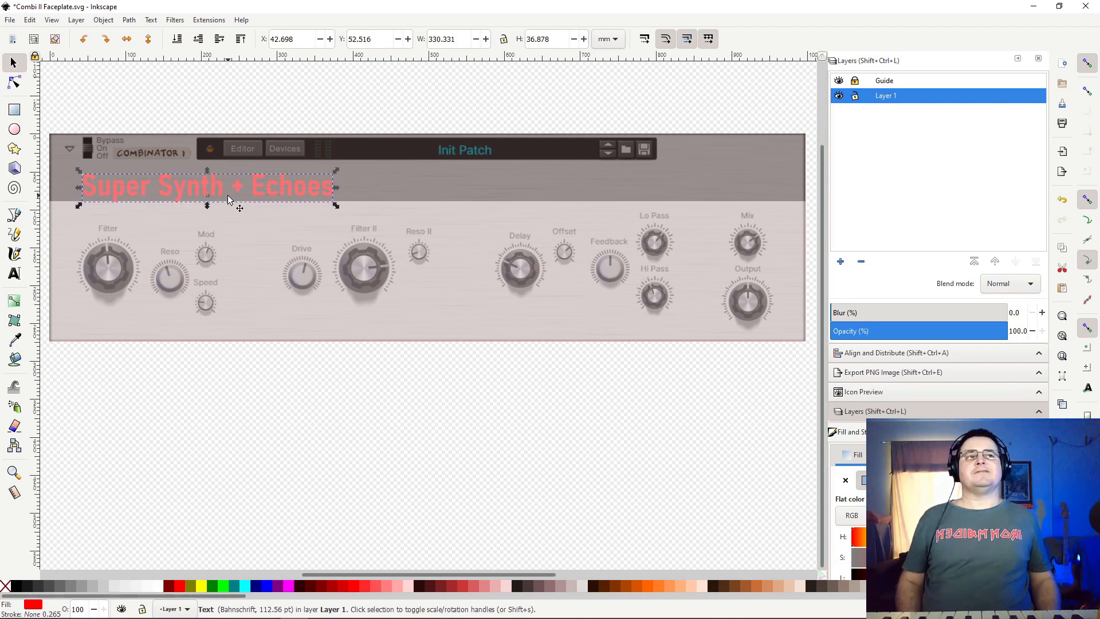
{"action": "key", "text": "Down"}
{"action": "key", "text": "Down"}
{"action": "key", "text": "Down"}
{"action": "key", "text": "Down"}
{"action": "key", "text": "Down"}
{"action": "key", "text": "Down"}
{"action": "key", "text": "Down"}
{"action": "key", "text": "Down"}
{"action": "key", "text": "Down"}
{"action": "key", "text": "Down"}
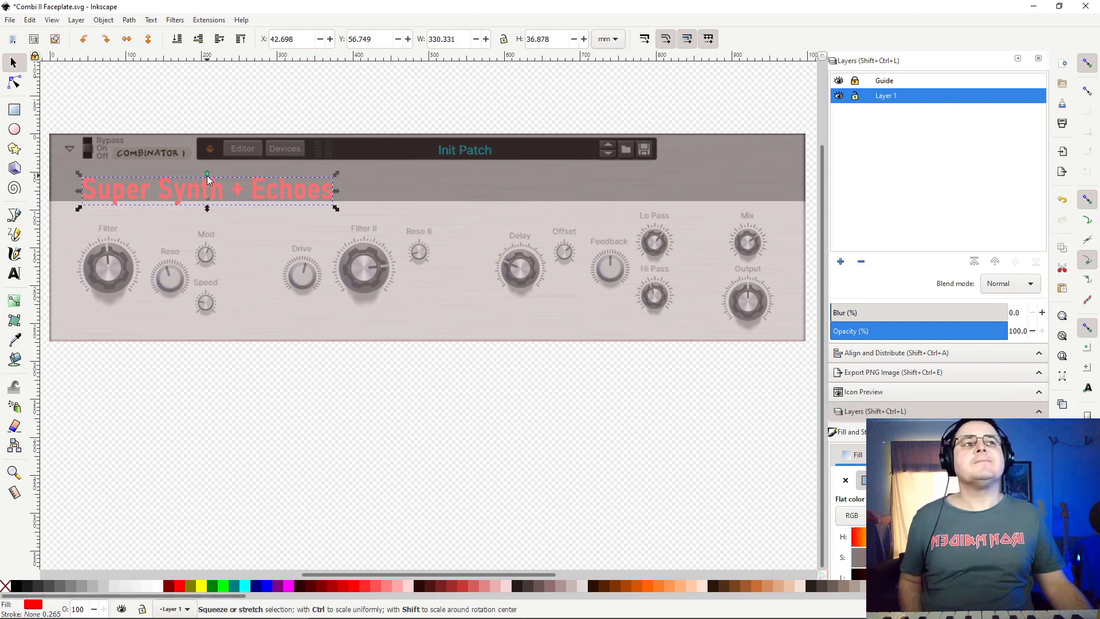
{"action": "left_click_drag", "start_coordinate": [207, 176], "coordinate": [214, 190]}
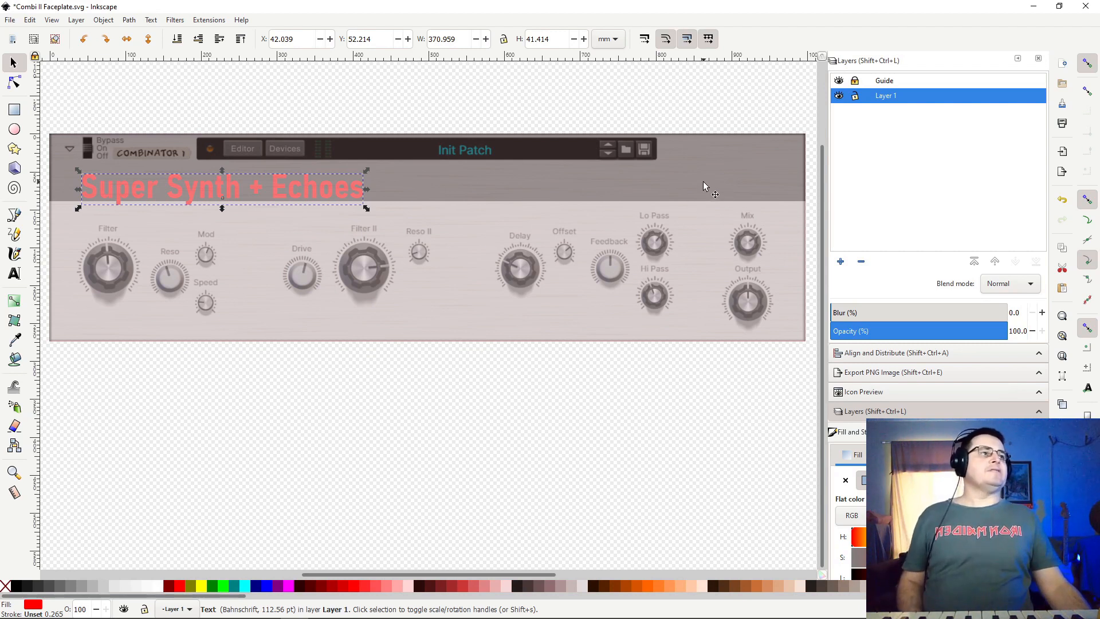
Duplicate the title, shrink the copy to about 165 x 18 mm, and place it in the band's upper-right corner beside the patch display.
{"action": "key", "text": "ctrl+d"}
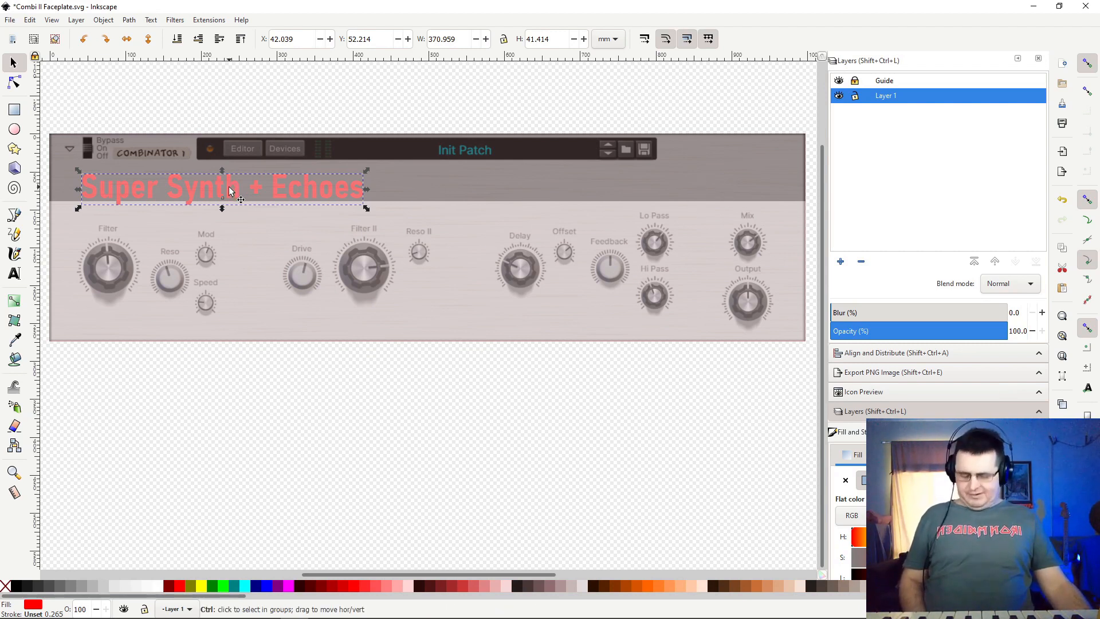
{"action": "left_click_drag", "start_coordinate": [229, 190], "coordinate": [671, 170]}
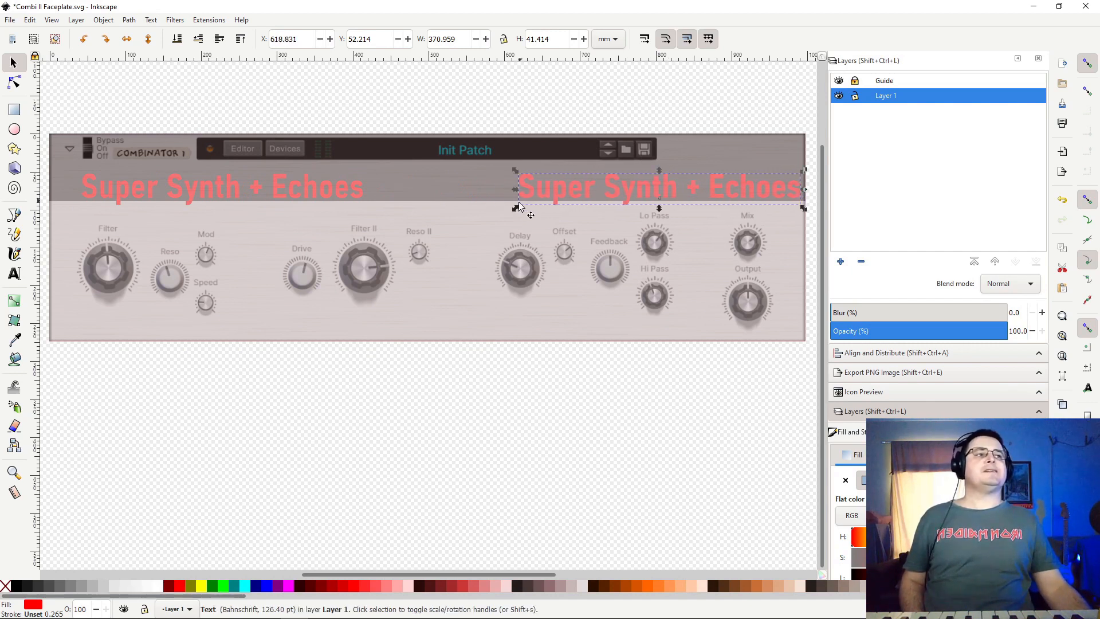
{"action": "left_click_drag", "start_coordinate": [518, 208], "coordinate": [617, 191]}
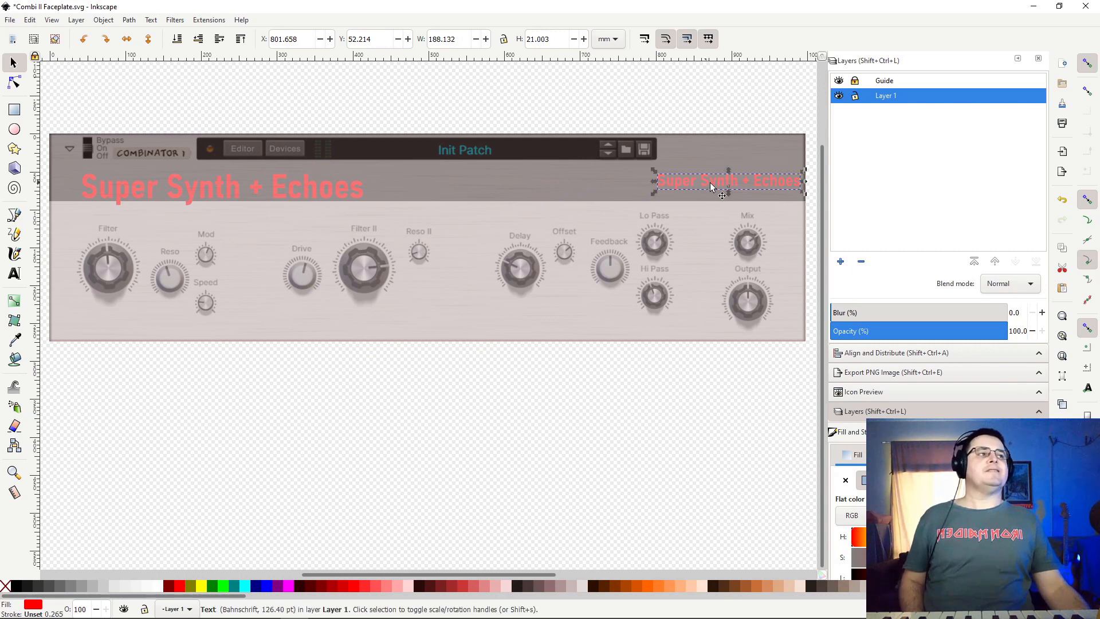
{"action": "left_click_drag", "start_coordinate": [729, 186], "coordinate": [728, 149]}
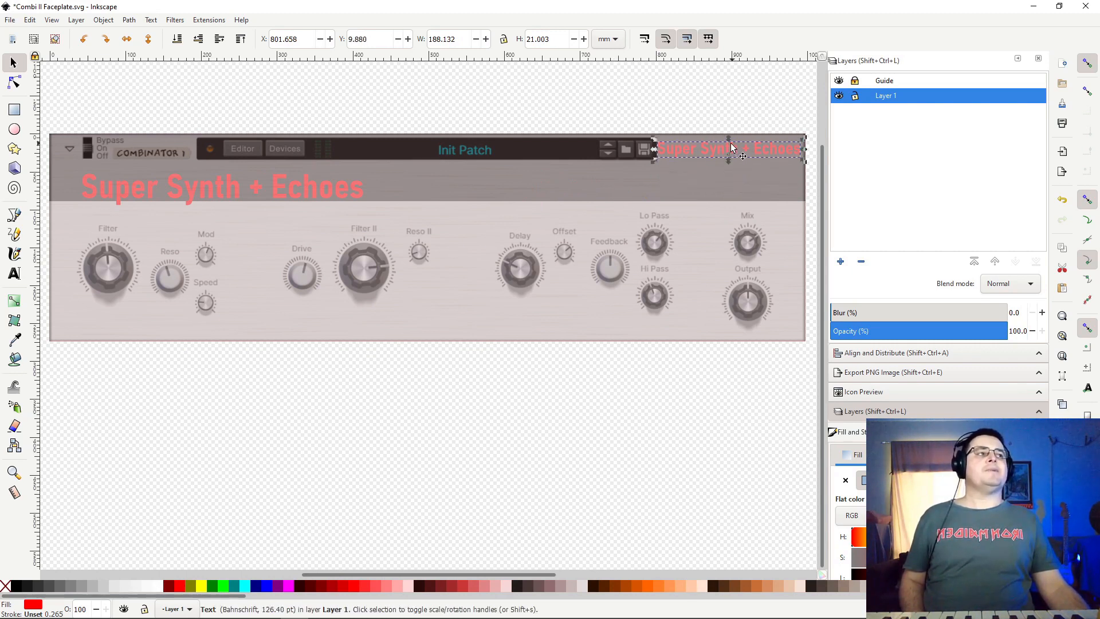
{"action": "left_click_drag", "start_coordinate": [656, 143], "coordinate": [664, 150]}
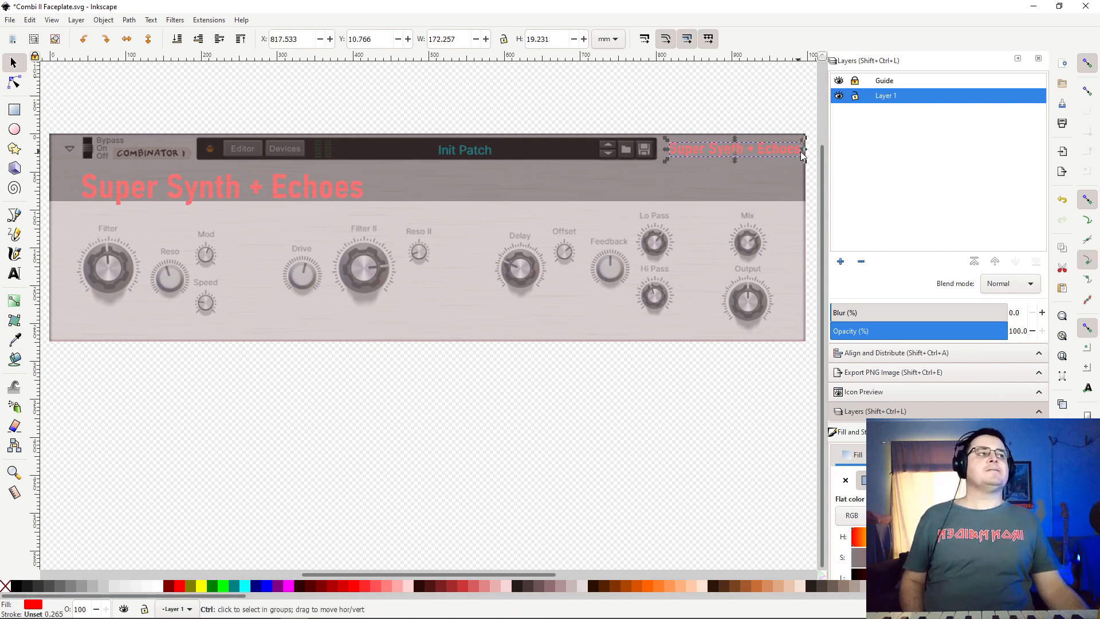
{"action": "left_click_drag", "start_coordinate": [802, 148], "coordinate": [800, 156]}
{"action": "left_click", "coordinate": [491, 410]}
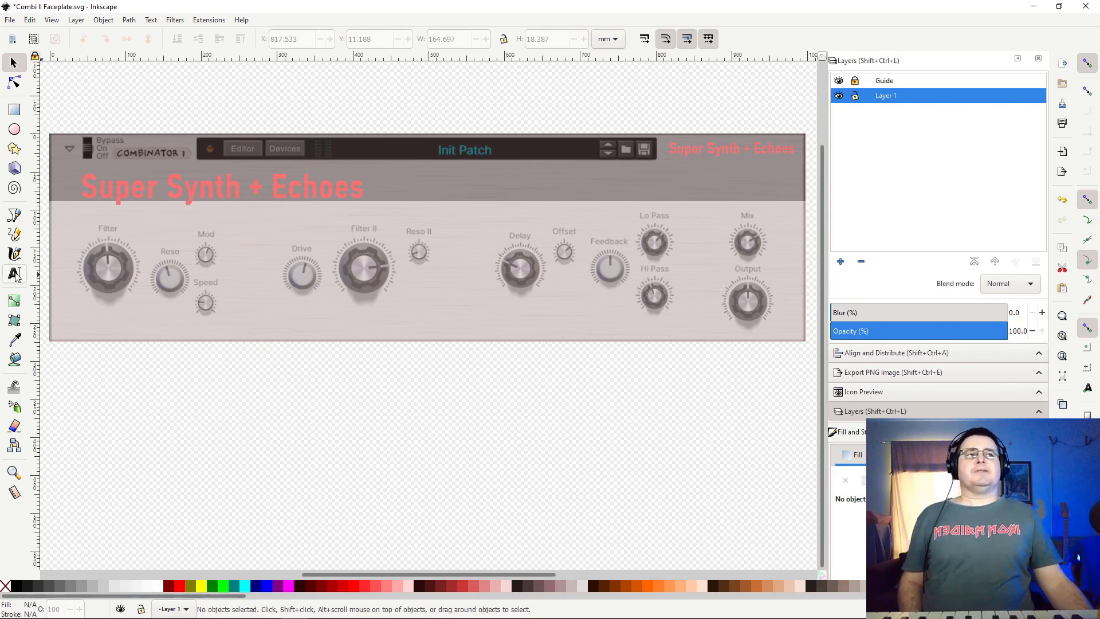
Duplicate the small title, place the copy above the Filter knob at about X 55 mm, Y 100 mm, and fill it black.
{"action": "left_click", "coordinate": [723, 150]}
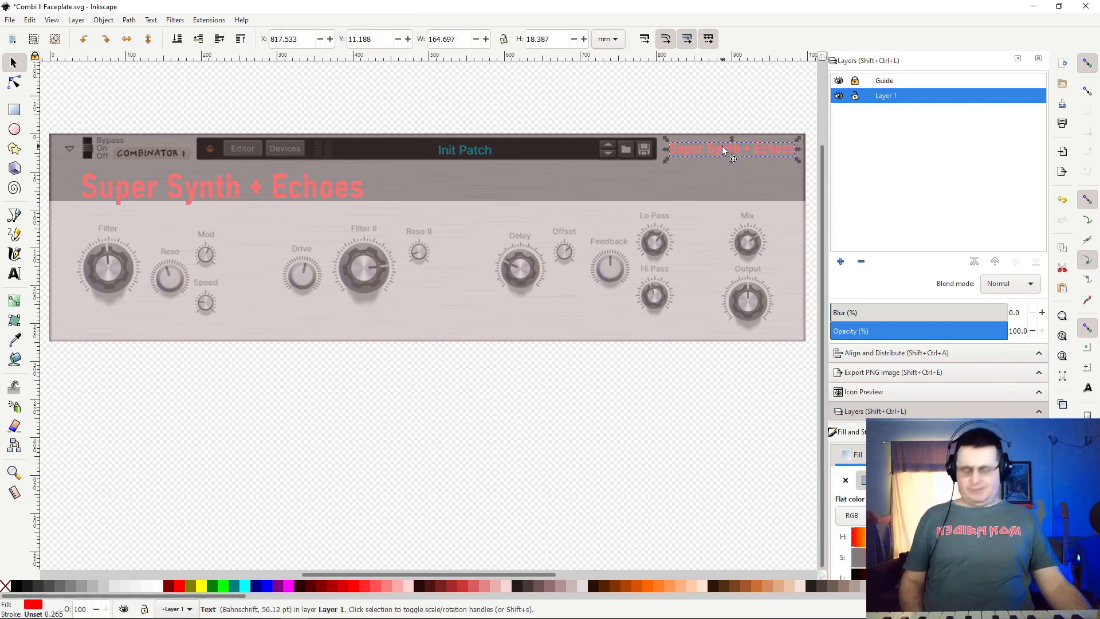
{"action": "key", "text": "ctrl"}
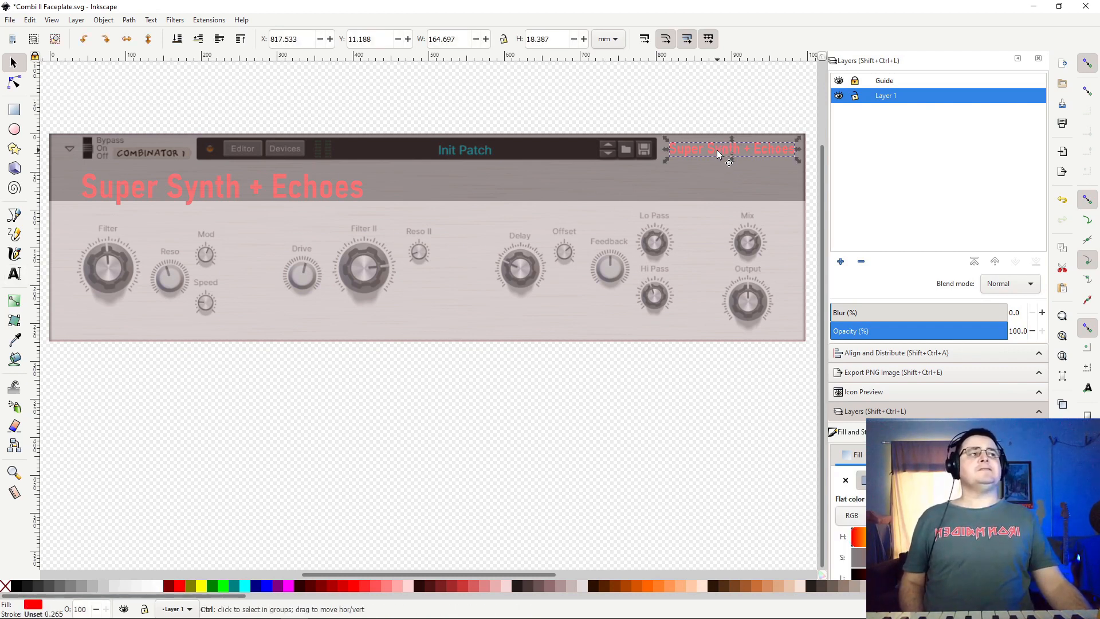
{"action": "left_click_drag", "start_coordinate": [719, 154], "coordinate": [184, 228]}
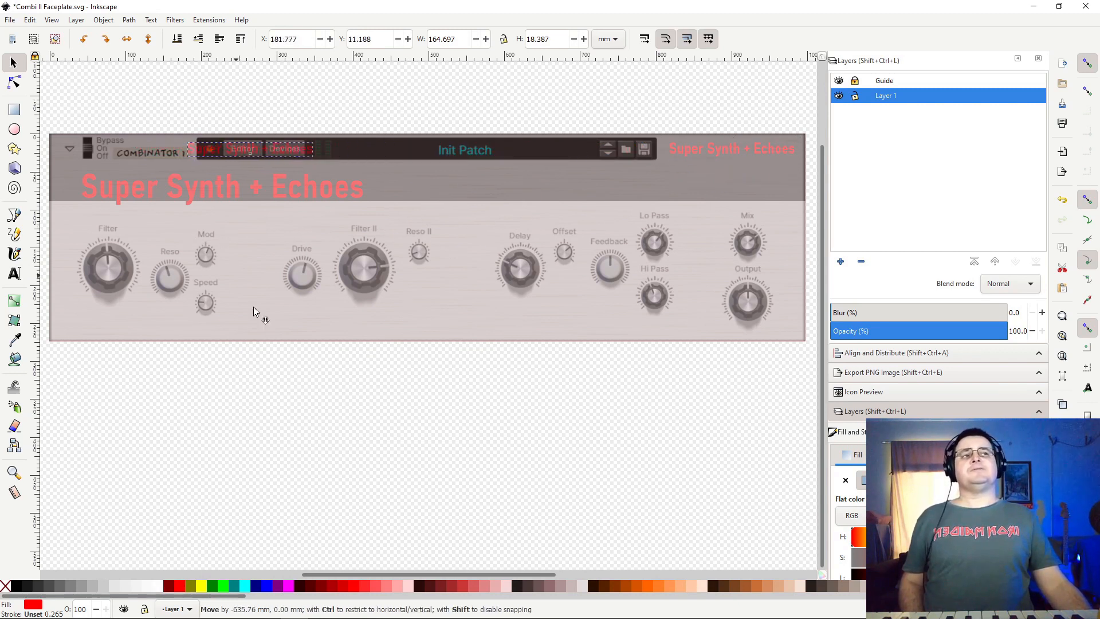
{"action": "left_click_drag", "start_coordinate": [253, 307], "coordinate": [136, 217]}
{"action": "left_click", "coordinate": [17, 585]}
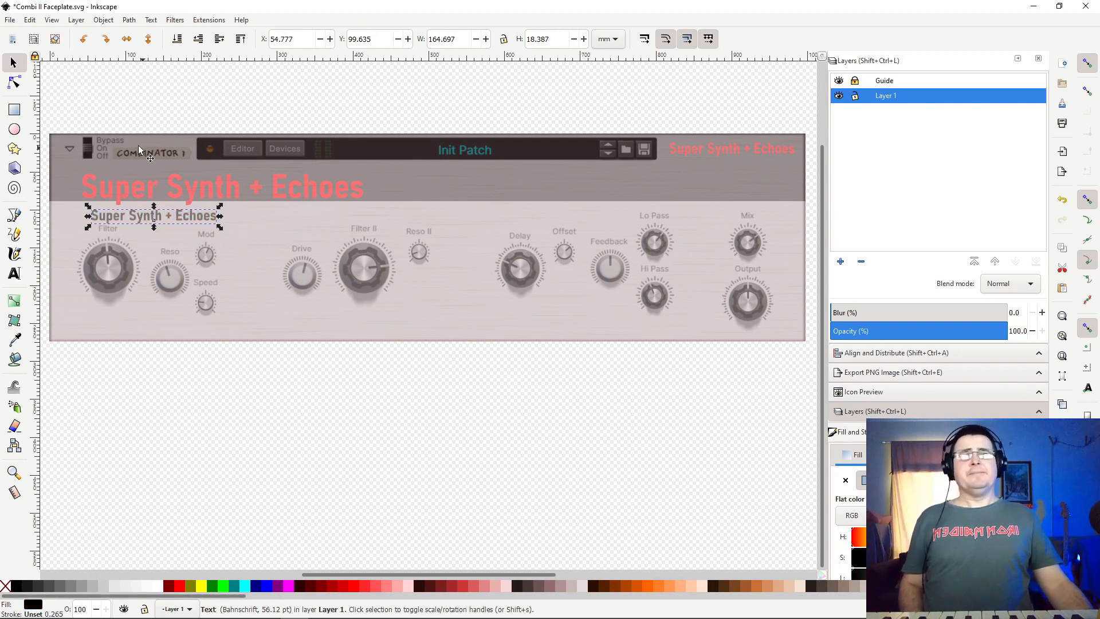
Replace the black copy's text with "Synth".
{"action": "left_click", "coordinate": [14, 273]}
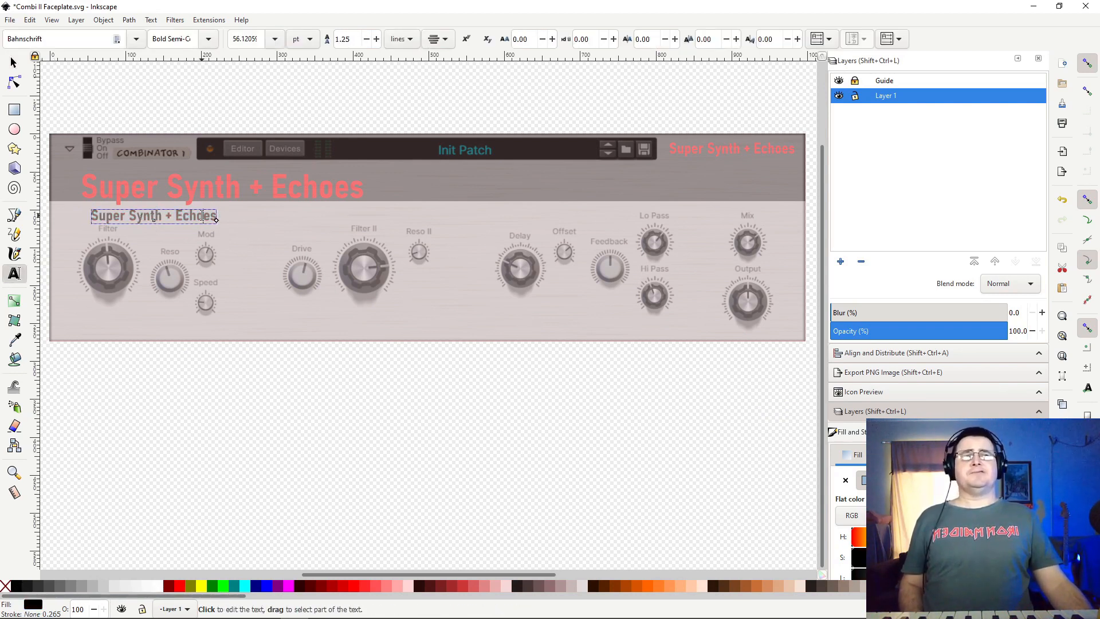
{"action": "double_click", "coordinate": [202, 216]}
{"action": "key", "text": "BackSpace"}
{"action": "key", "text": "BackSpace"}
{"action": "key", "text": "BackSpace"}
{"action": "key", "text": "BackSpace"}
{"action": "key", "text": "BackSpace"}
{"action": "key", "text": "BackSpace"}
{"action": "key", "text": "BackSpace"}
{"action": "key", "text": "BackSpace"}
{"action": "key", "text": "BackSpace"}
{"action": "key", "text": "BackSpace"}
{"action": "key", "text": "BackSpace"}
{"action": "key", "text": "BackSpace"}
{"action": "key", "text": "BackSpace"}
{"action": "key", "text": "BackSpace"}
{"action": "key", "text": "BackSpace"}
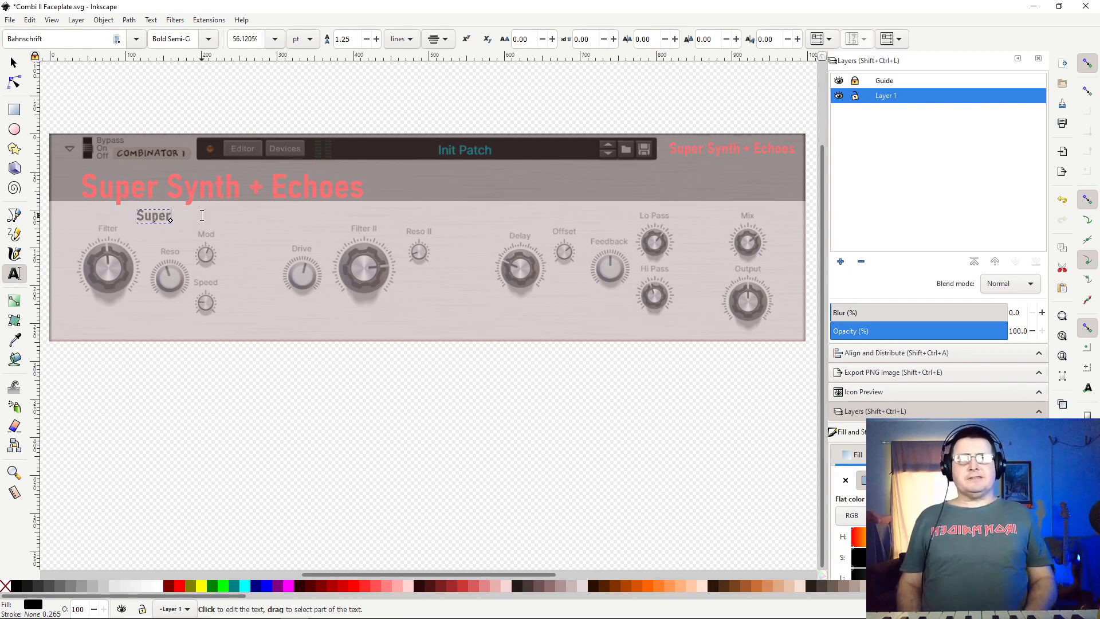
{"action": "type", "text": "Synth"}
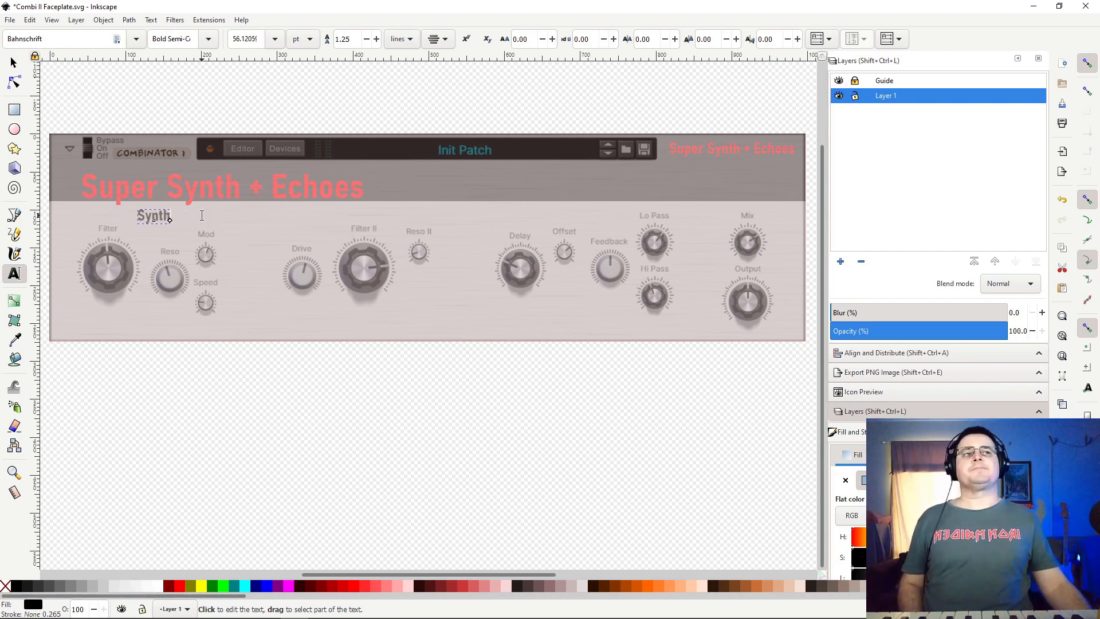
{"action": "left_click", "coordinate": [14, 62]}
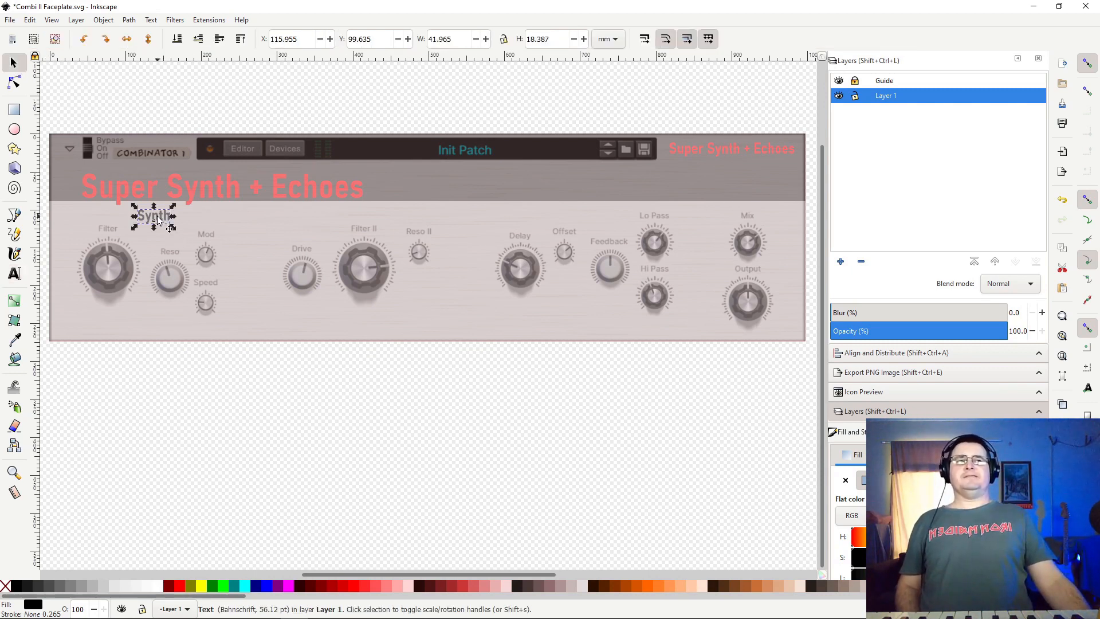
Duplicate the "Synth" label and place the copy above the Drive knob at about X 321 mm, level with the original.
{"action": "left_click_drag", "start_coordinate": [158, 220], "coordinate": [318, 232]}
{"action": "key", "text": "ctrl+d"}
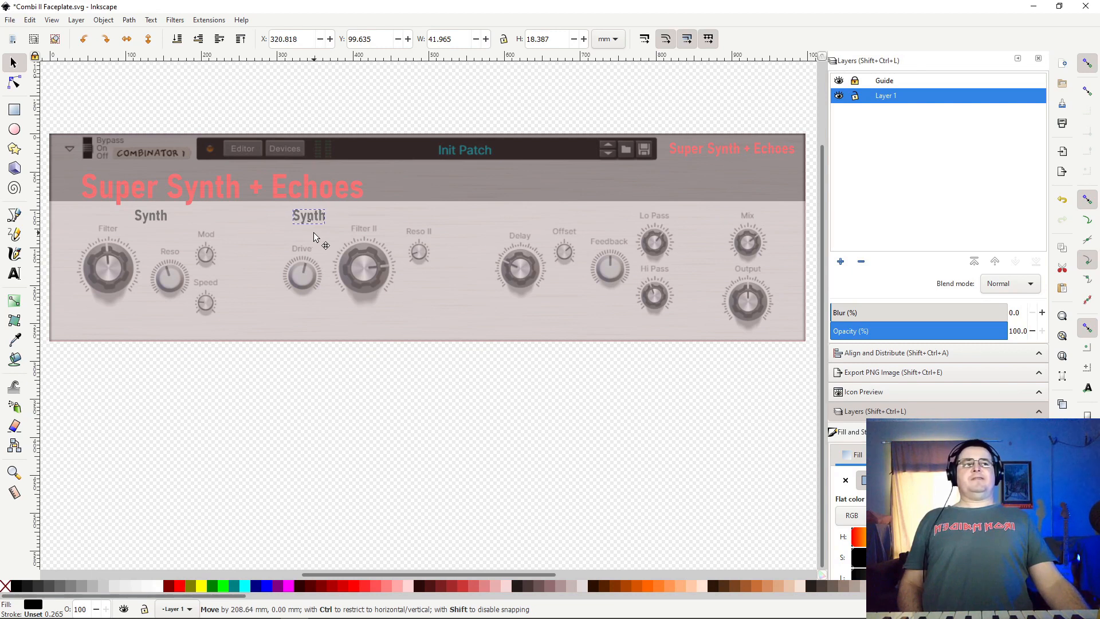
{"action": "left_click_drag", "start_coordinate": [314, 232], "coordinate": [314, 232]}
Replace the text of the label above the Drive knob with "Super".
{"action": "double_click", "coordinate": [316, 217]}
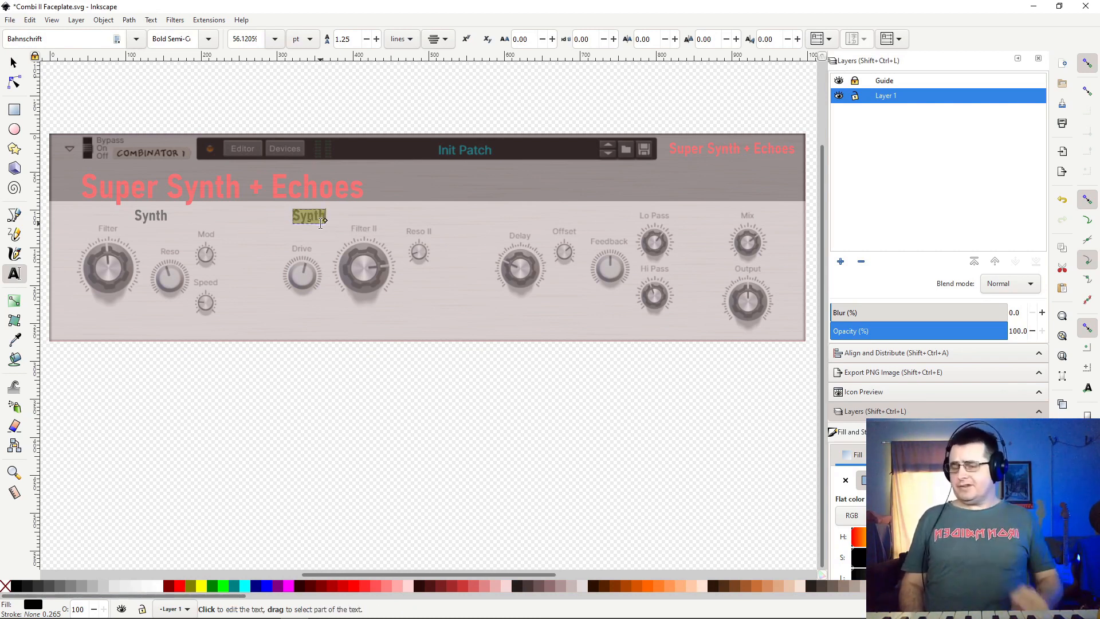
{"action": "type", "text": "Super"}
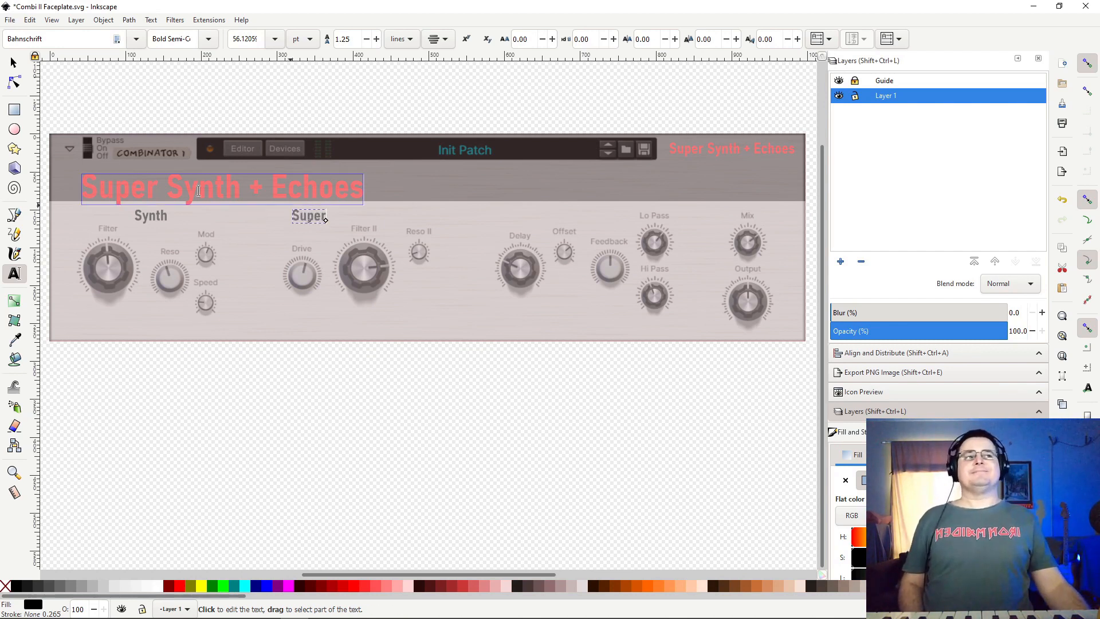
{"action": "left_click", "coordinate": [20, 68]}
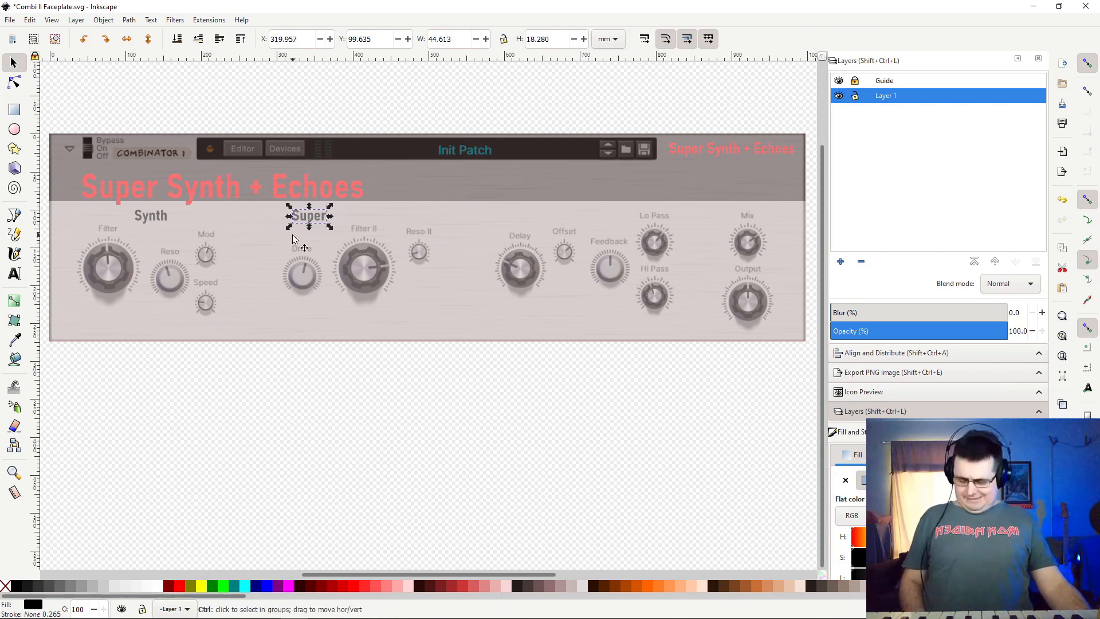
Duplicate the "Super" label and place the copy above the Delay knob at about X 600 mm, on the same line.
{"action": "left_click_drag", "start_coordinate": [308, 219], "coordinate": [521, 230]}
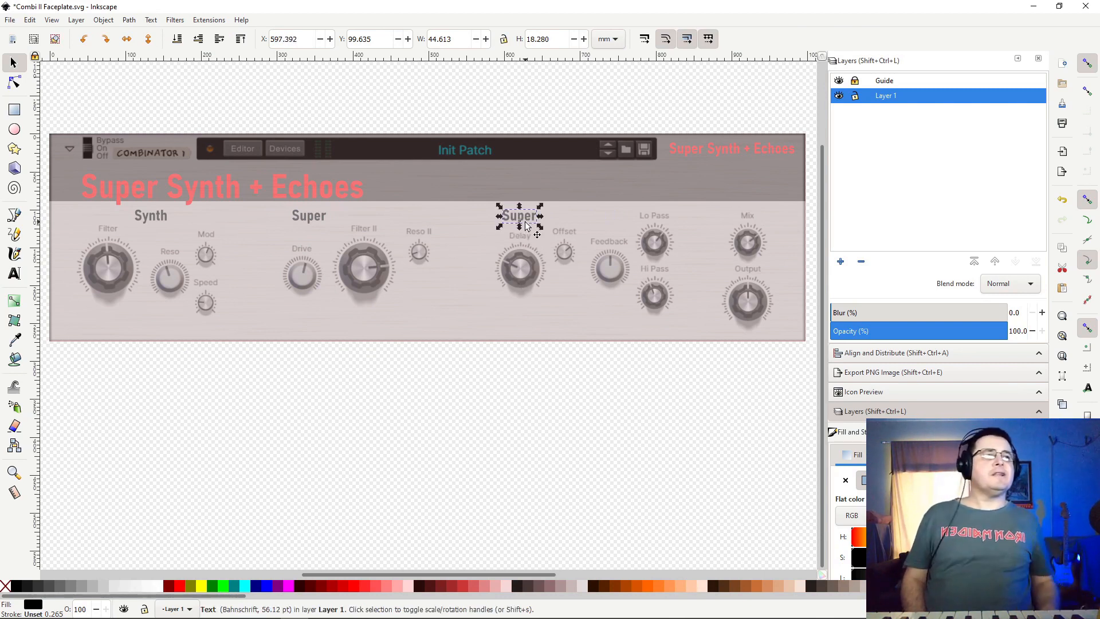
{"action": "key", "text": "Right"}
{"action": "key", "text": "Right"}
{"action": "key", "text": "Right"}
{"action": "key", "text": "Right"}
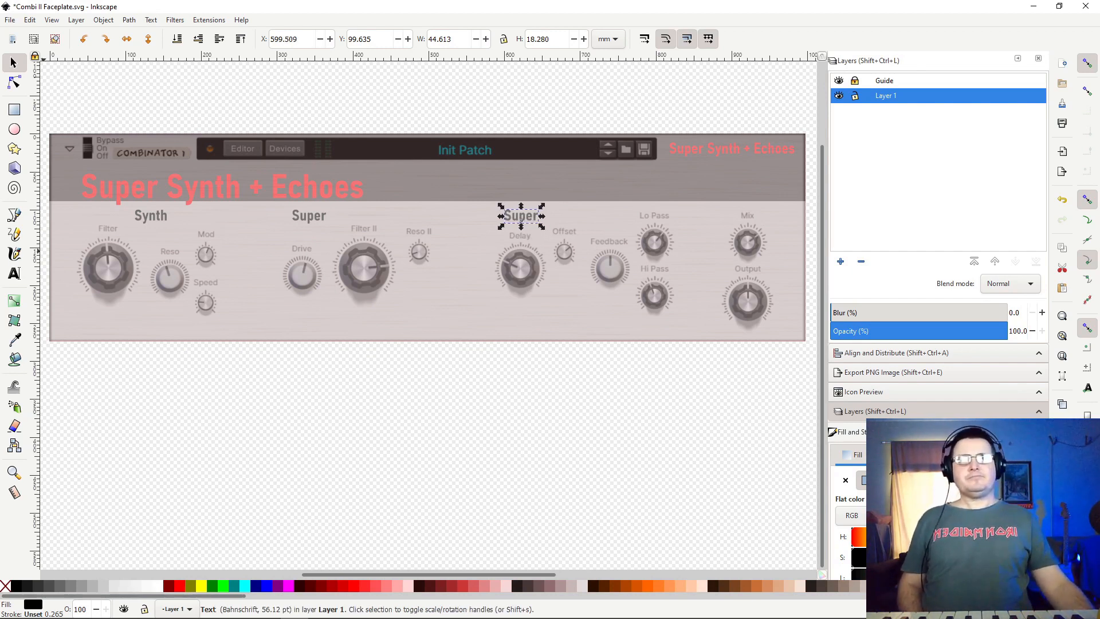
Replace the text of the label above the Delay knob with "Echoes".
{"action": "left_click", "coordinate": [15, 274]}
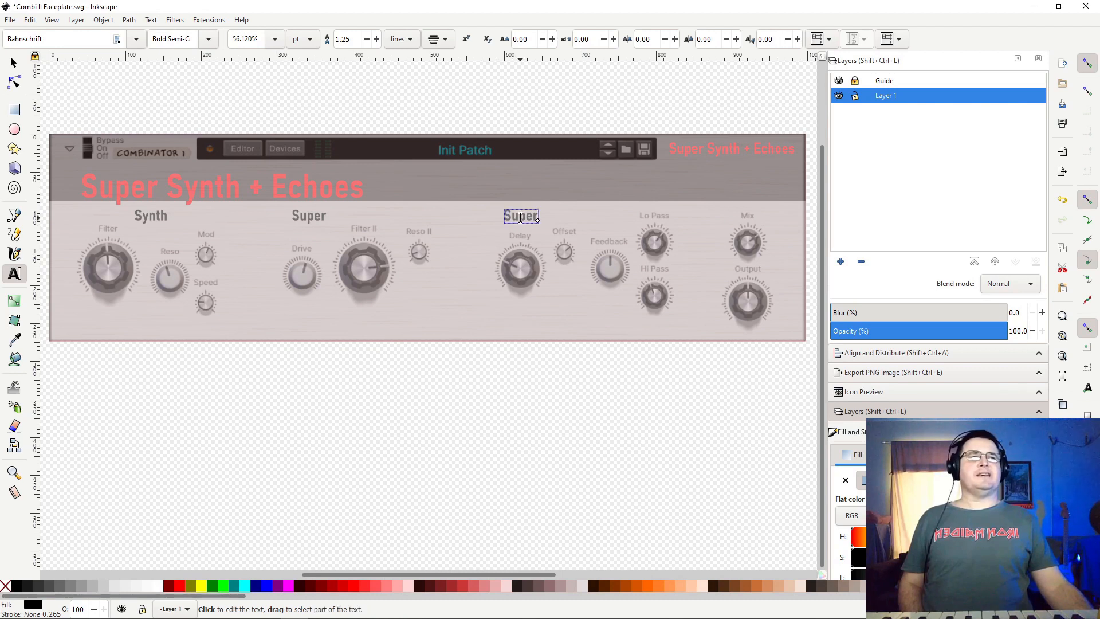
{"action": "double_click", "coordinate": [520, 218]}
{"action": "key", "text": "BackSpace"}
{"action": "type", "text": "E"}
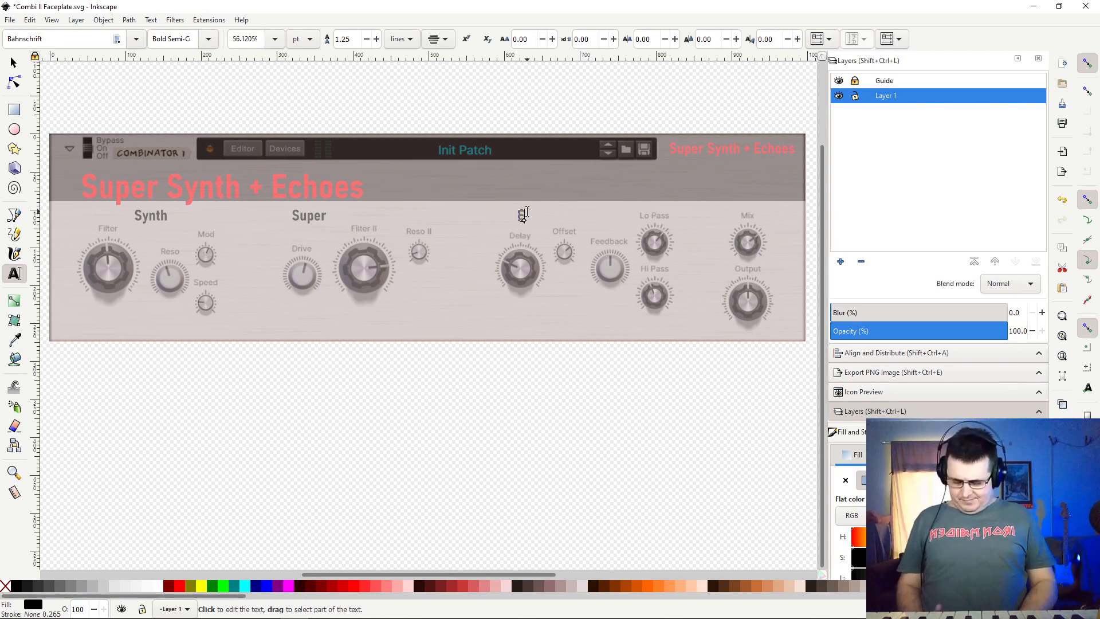
{"action": "type", "text": "choes"}
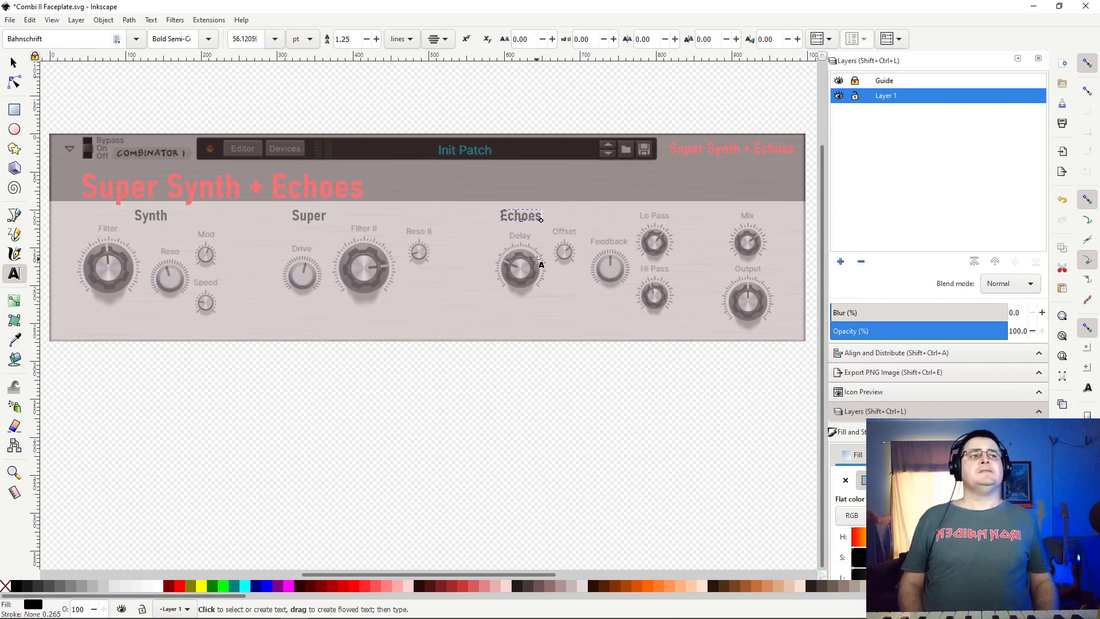
{"action": "key", "text": "Left"}
{"action": "key", "text": "BackSpace"}
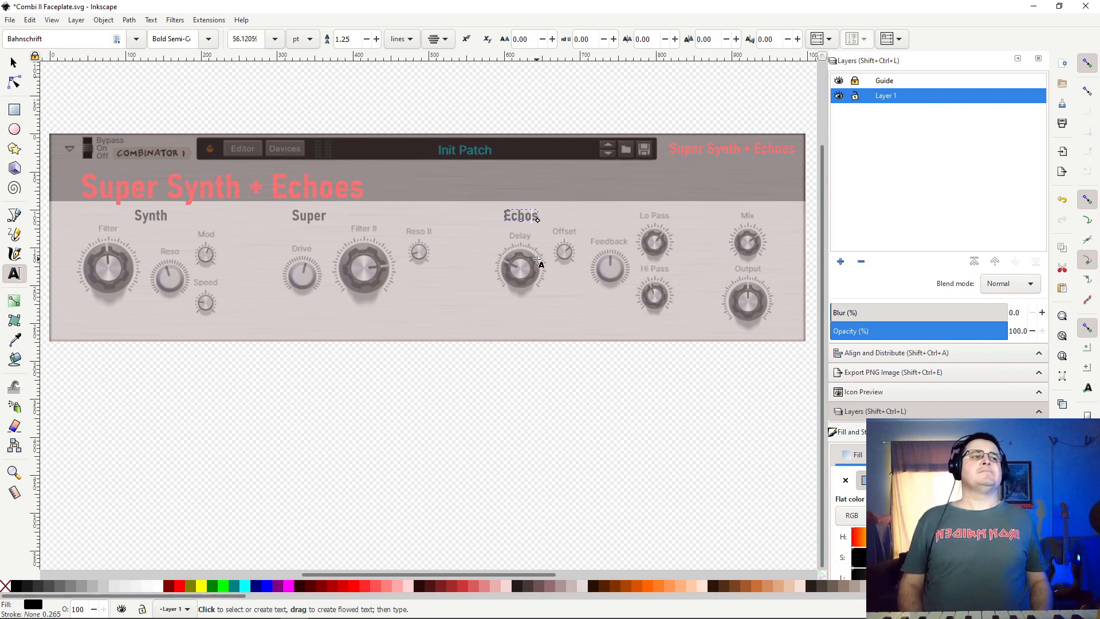
{"action": "type", "text": "e"}
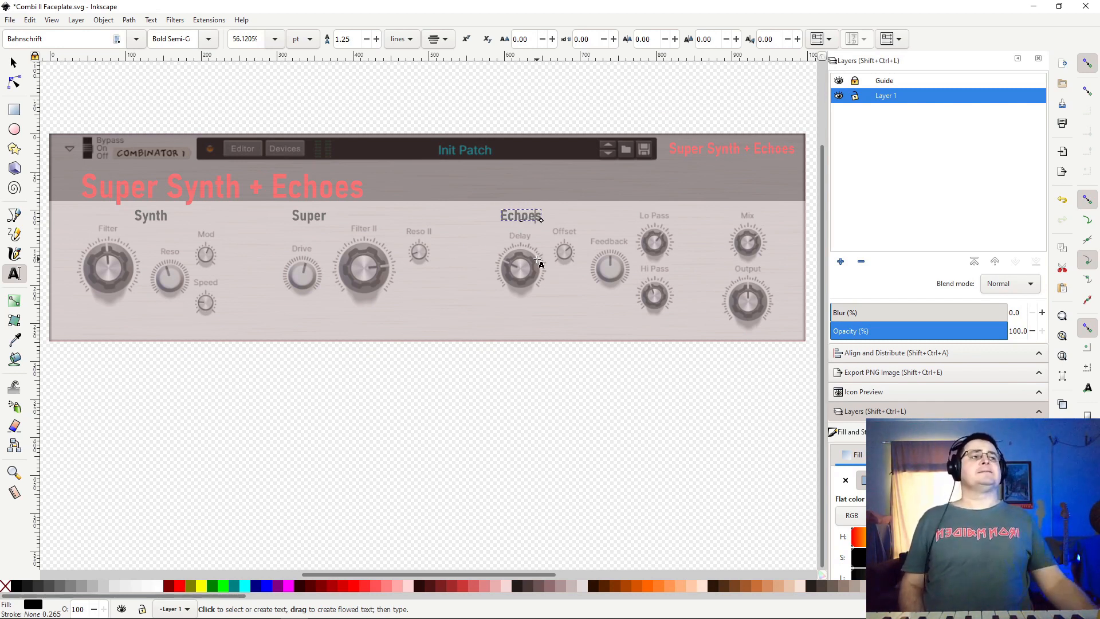
{"action": "left_click", "coordinate": [14, 62]}
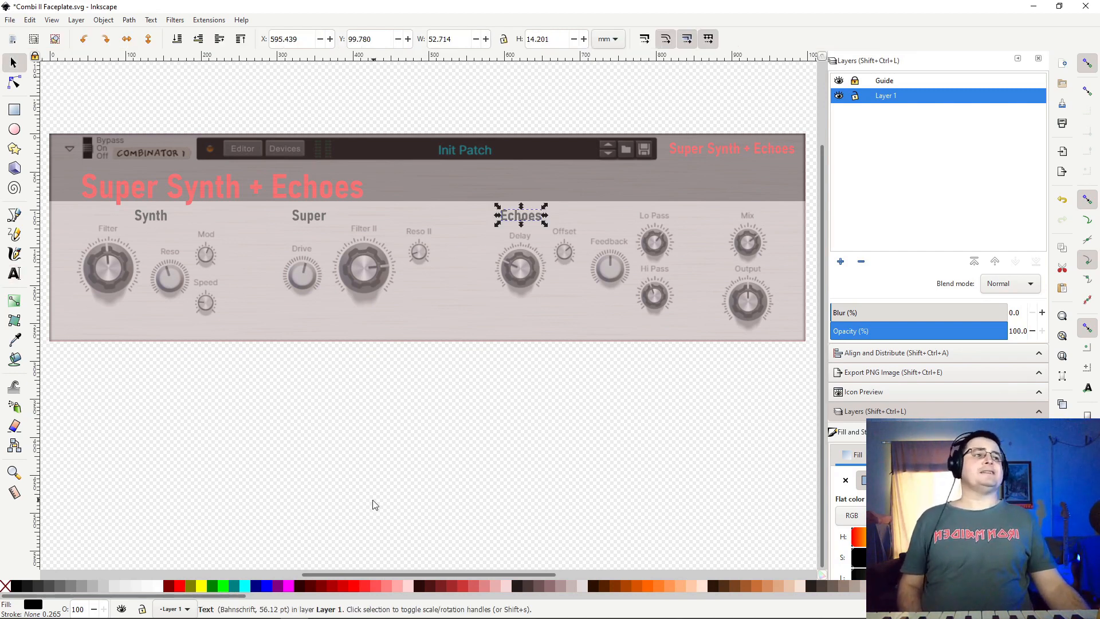
Move the "Synth" label right along its row to about X 176 mm, above the Mod knob, and deselect it.
{"action": "left_click", "coordinate": [146, 217]}
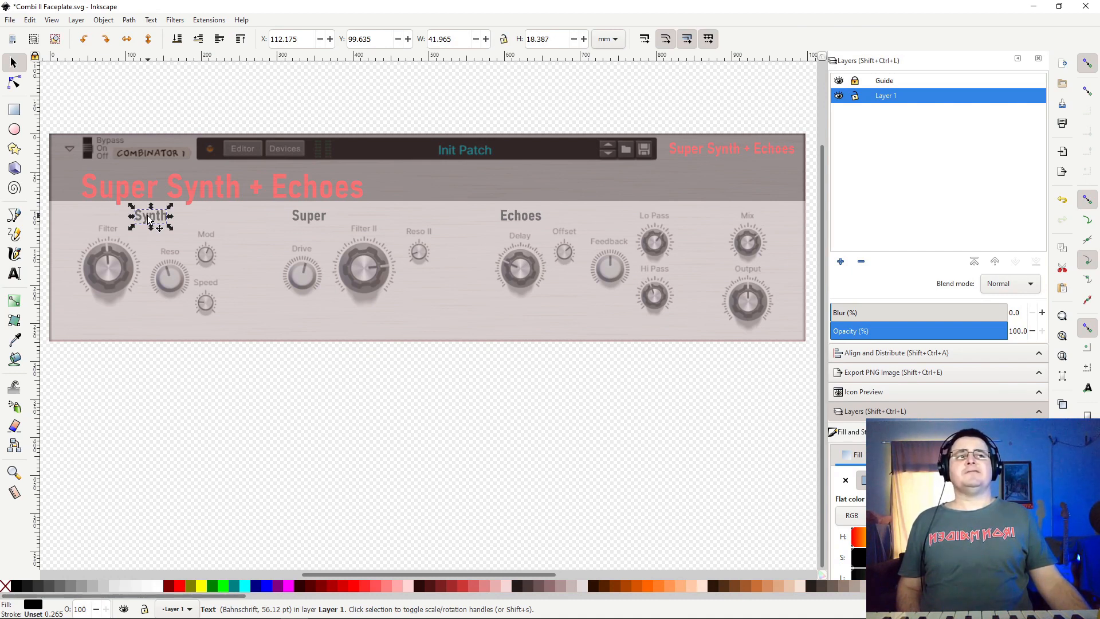
{"action": "left_click_drag", "start_coordinate": [147, 220], "coordinate": [199, 222]}
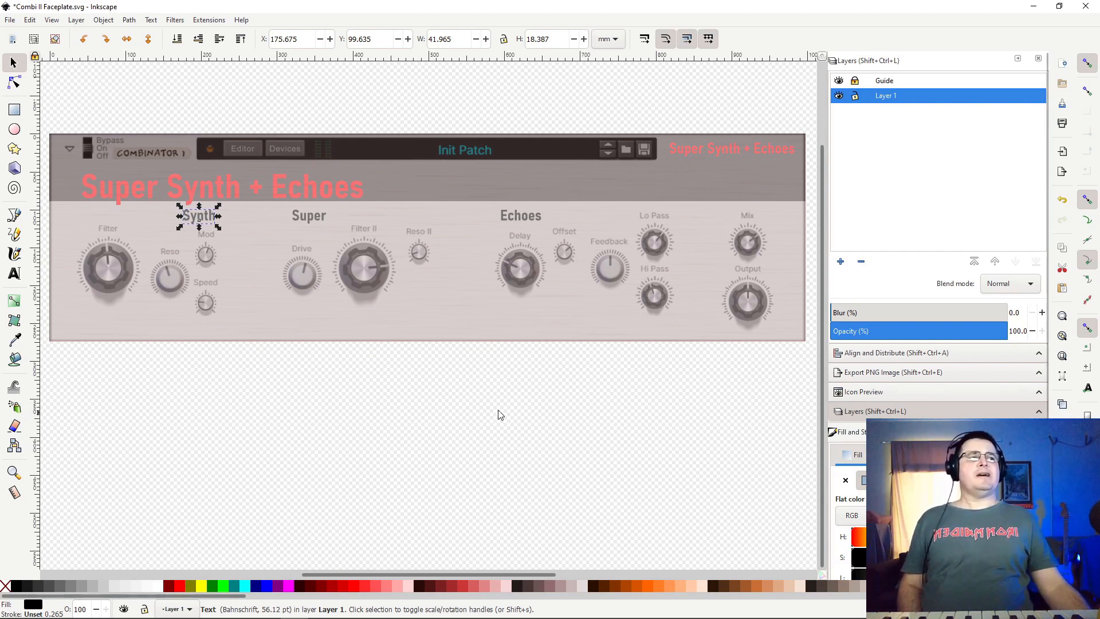
{"action": "left_click", "coordinate": [298, 421]}
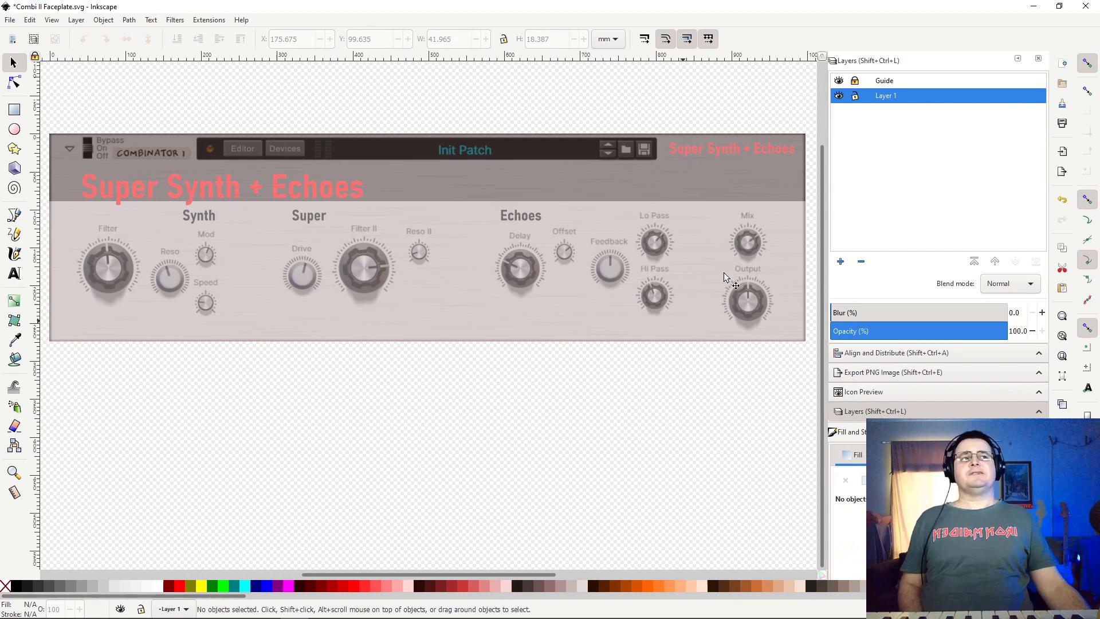
Hide the Guide layer to check the backdrop on its own, and show the layer again.
{"action": "left_click", "coordinate": [838, 81]}
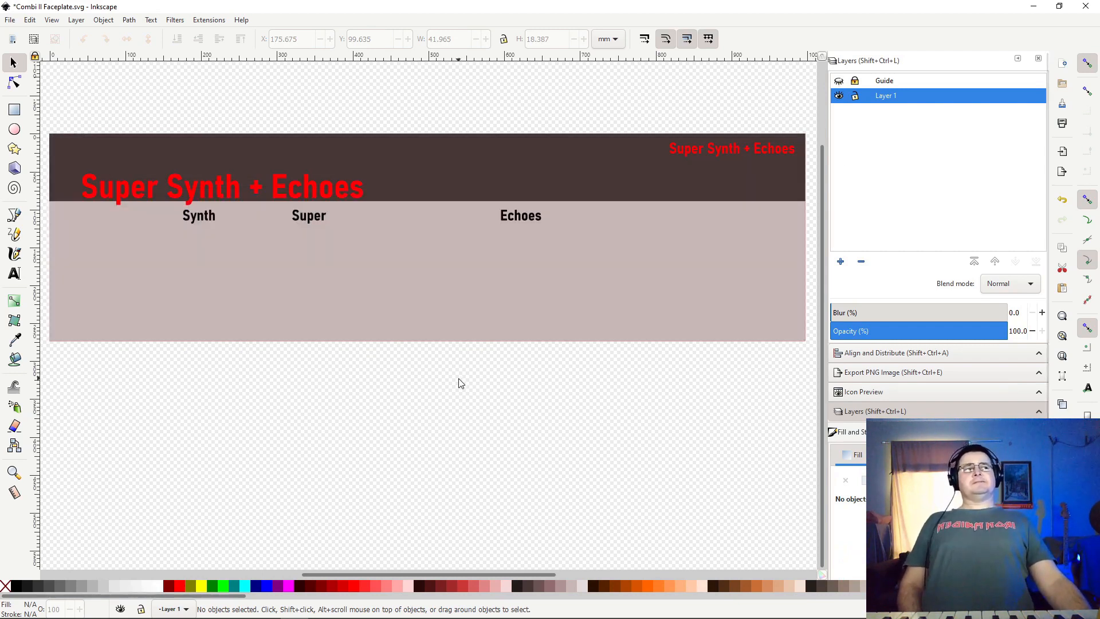
{"action": "left_click", "coordinate": [839, 82]}
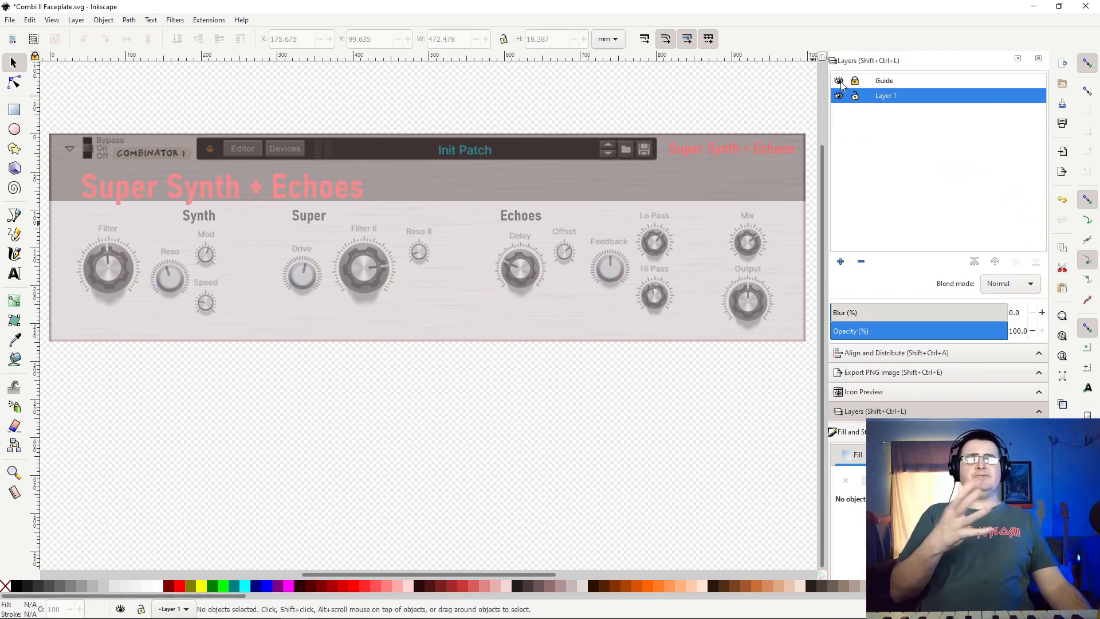
{"action": "left_click", "coordinate": [839, 81]}
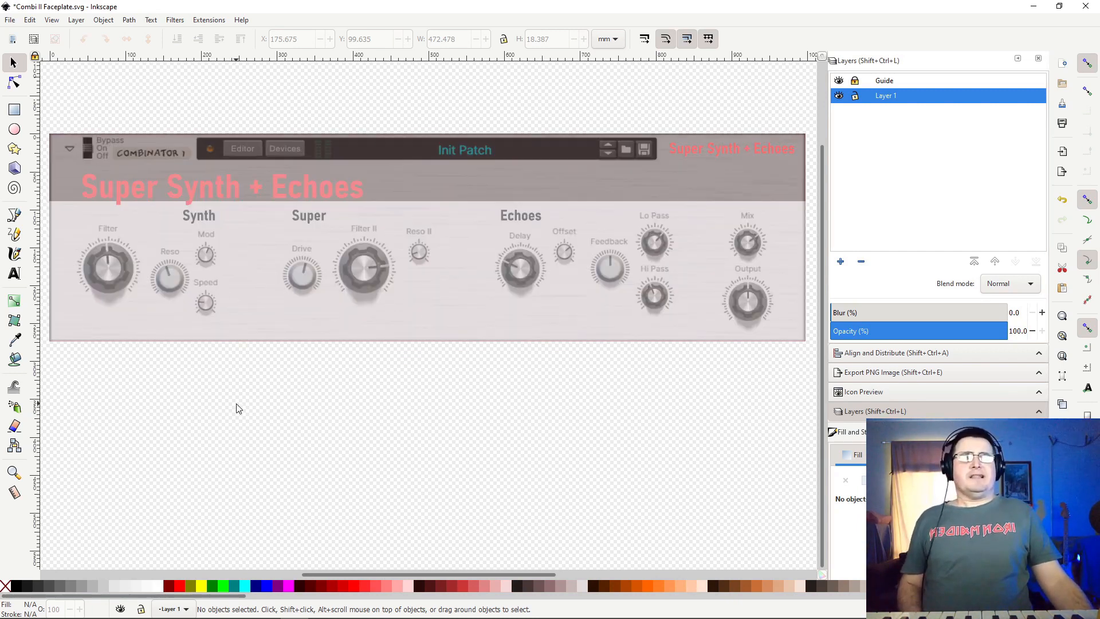
Narrow the light lower rectangle from both sides to a panel about 264 mm wide behind the Synth knobs.
{"action": "left_click", "coordinate": [258, 297]}
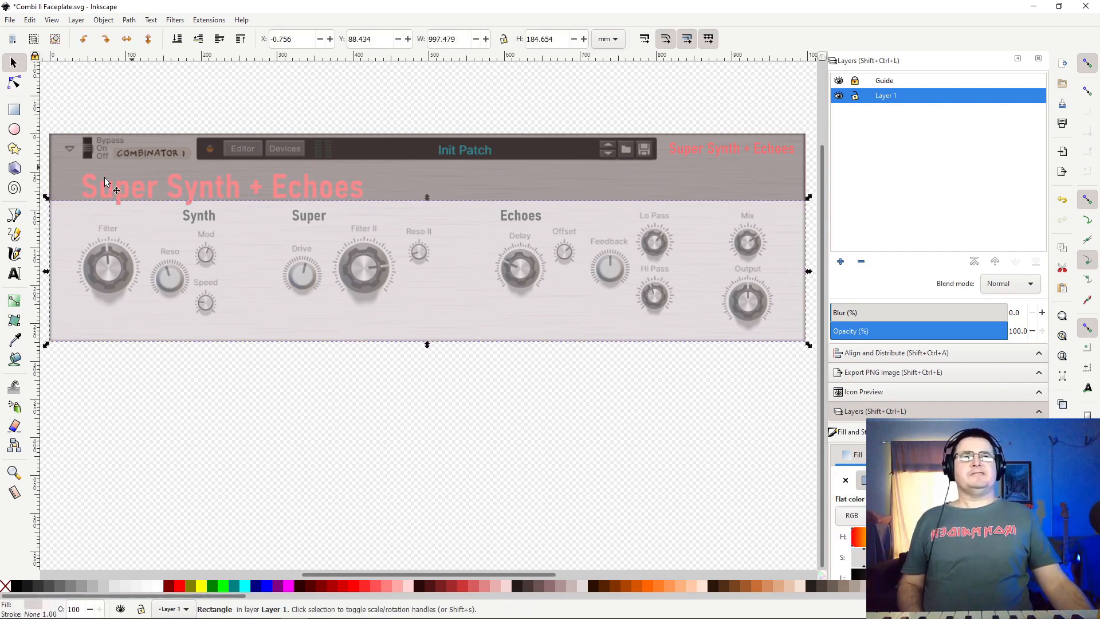
{"action": "left_click", "coordinate": [15, 113]}
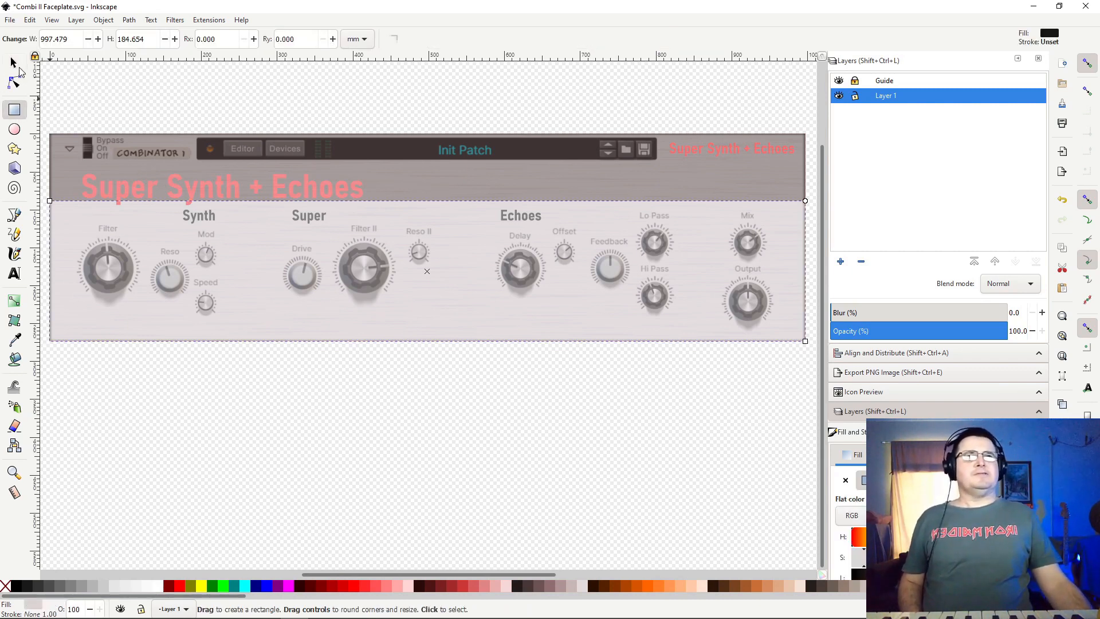
{"action": "left_click", "coordinate": [18, 66]}
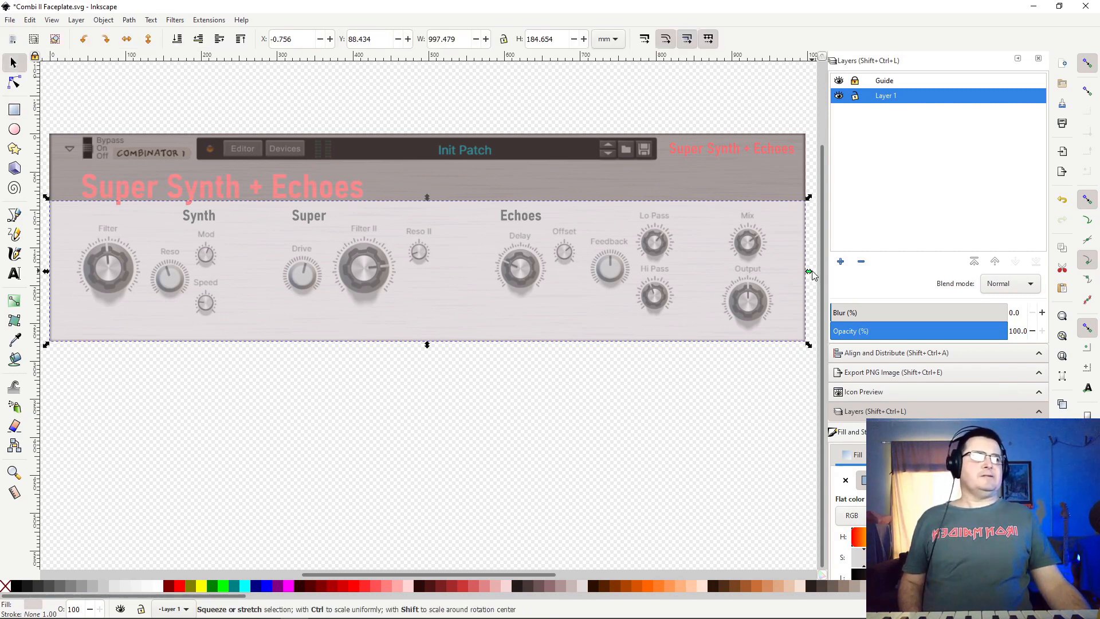
{"action": "left_click_drag", "start_coordinate": [809, 271], "coordinate": [258, 263]}
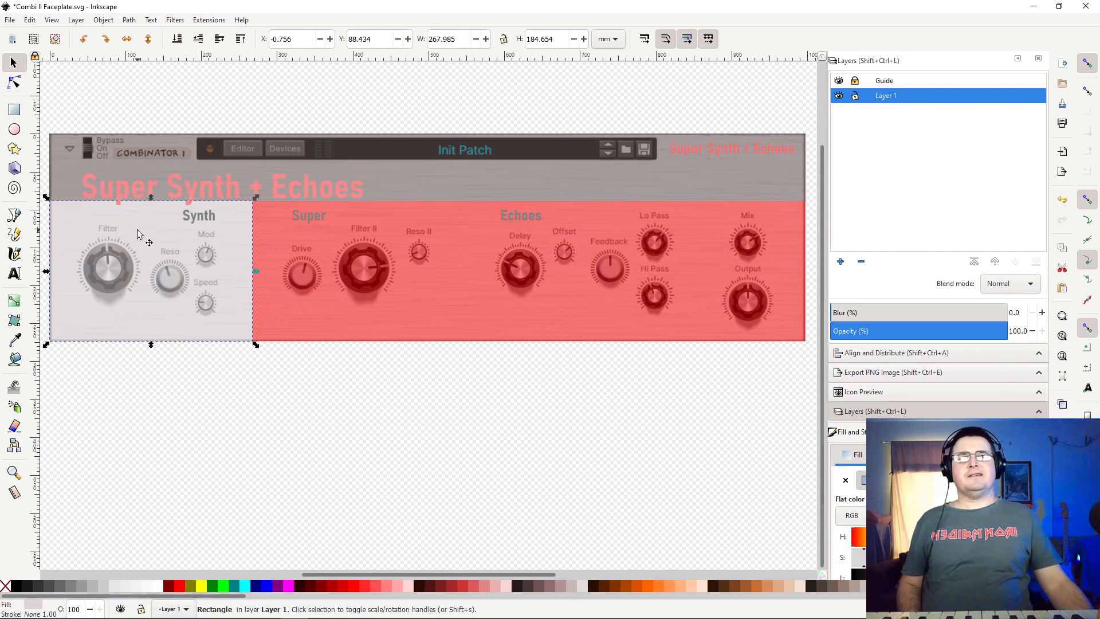
{"action": "left_click_drag", "start_coordinate": [49, 272], "coordinate": [60, 273]}
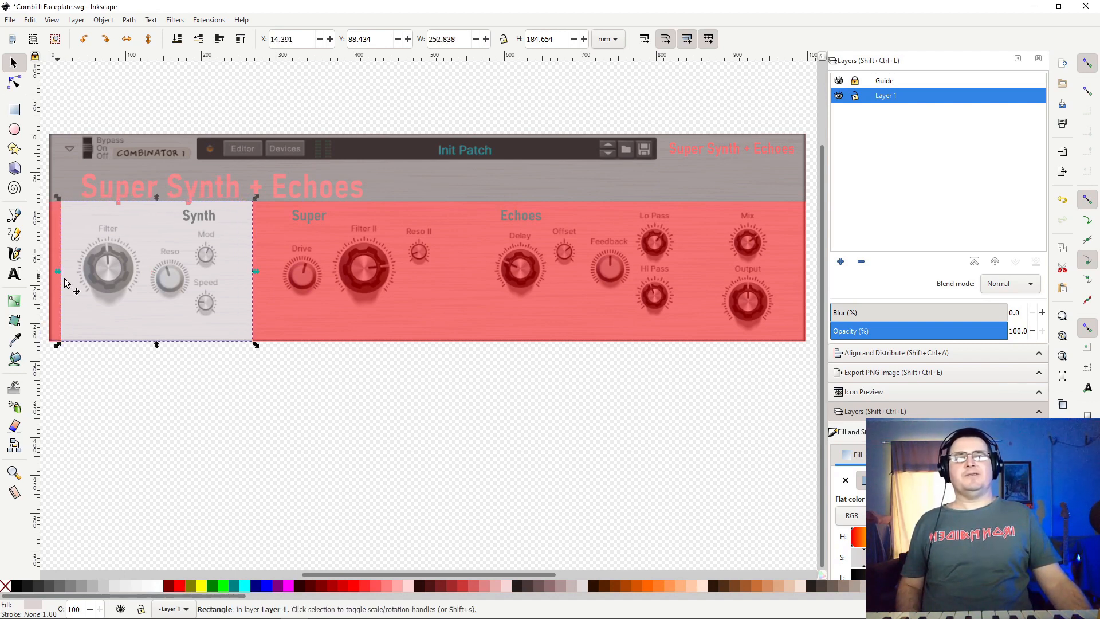
{"action": "left_click_drag", "start_coordinate": [254, 272], "coordinate": [263, 273]}
Nudge the Synth panel left to about X 5.4 mm, leaving a thin strip at the backdrop's left edge.
{"action": "key", "text": "Left"}
{"action": "key", "text": "Left"}
{"action": "key", "text": "Left"}
{"action": "key", "text": "Left"}
{"action": "key", "text": "Left"}
{"action": "key", "text": "Left"}
{"action": "key", "text": "Left"}
{"action": "key", "text": "Left"}
{"action": "key", "text": "Left"}
{"action": "key", "text": "Left"}
{"action": "key", "text": "Left"}
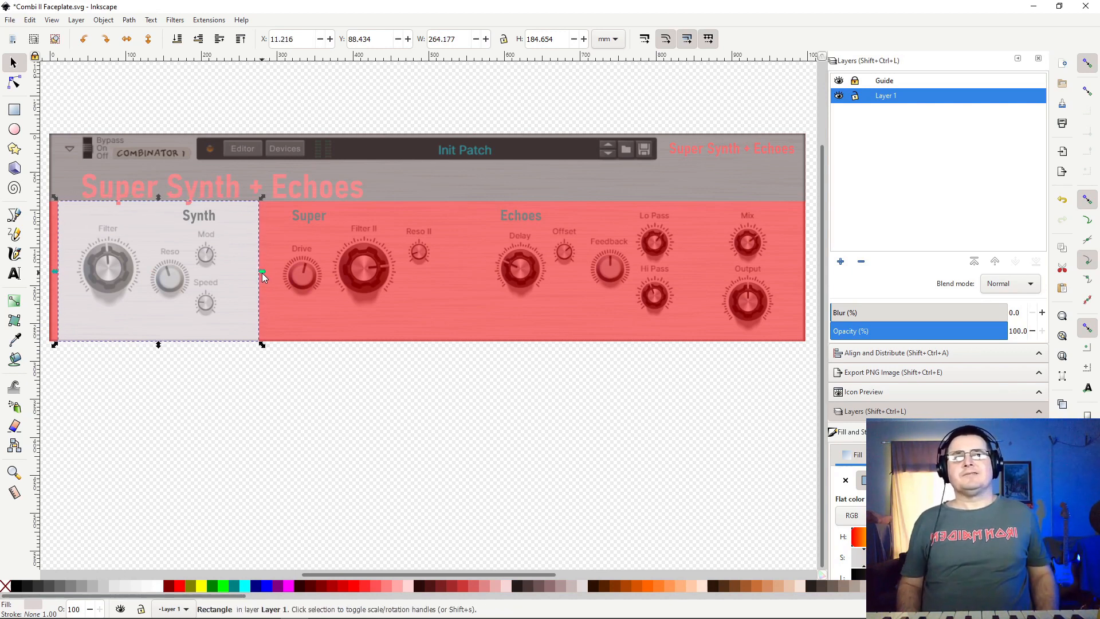
{"action": "key", "text": "Left"}
{"action": "key", "text": "Left"}
{"action": "key", "text": "Left"}
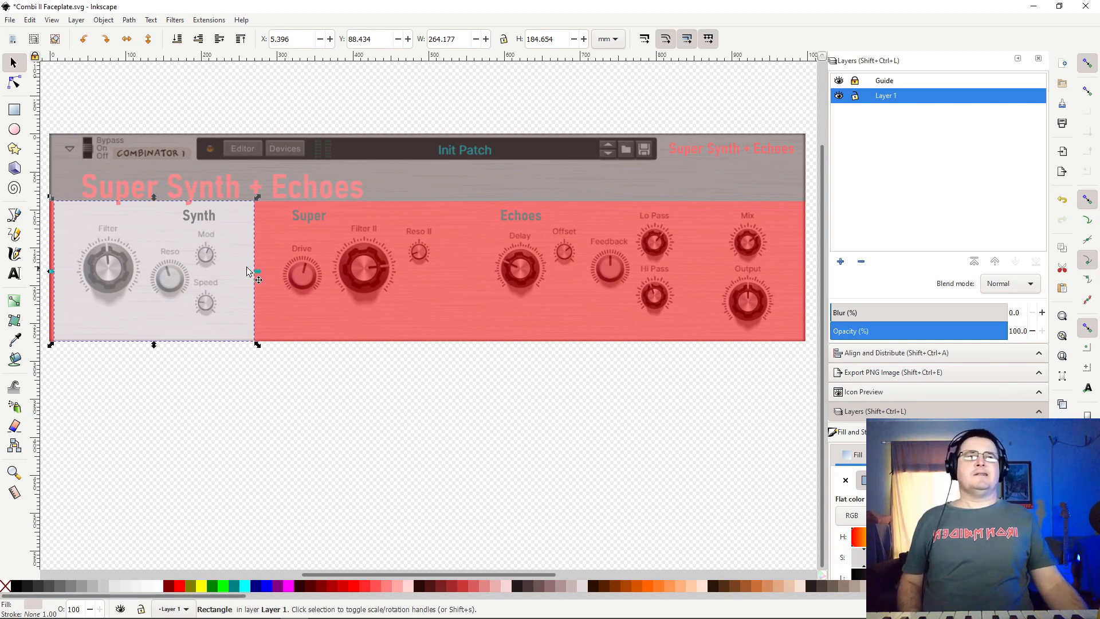
Duplicate the Synth panel and place the copy behind the Drive and Filter II knobs at about X 280 mm, leaving a narrow gap.
{"action": "key", "text": "ctrl"}
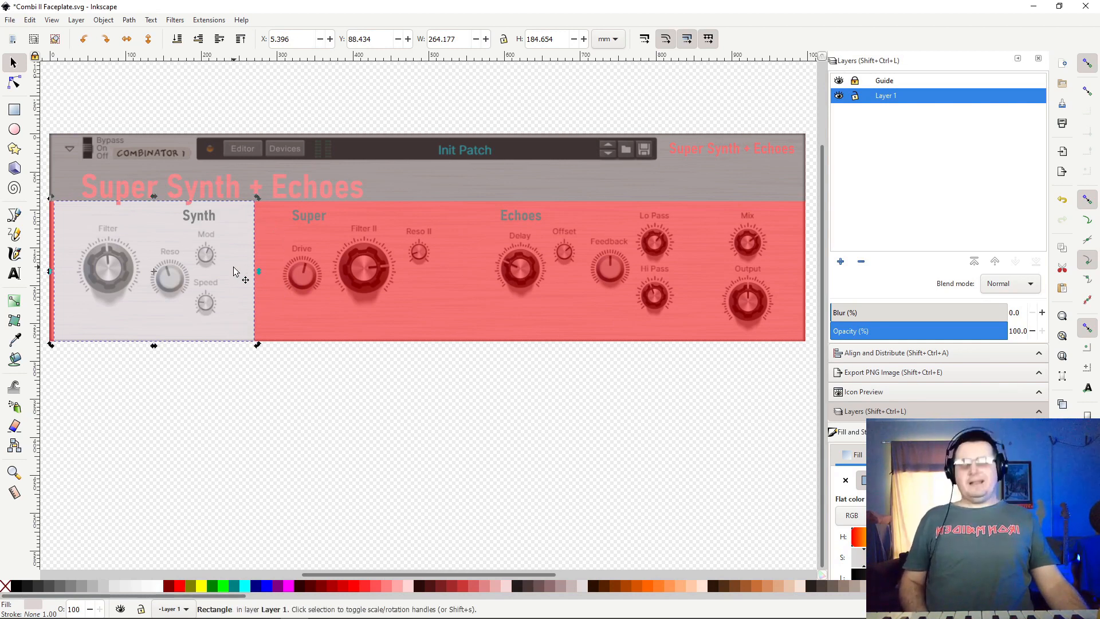
{"action": "key", "text": "ctrl+d"}
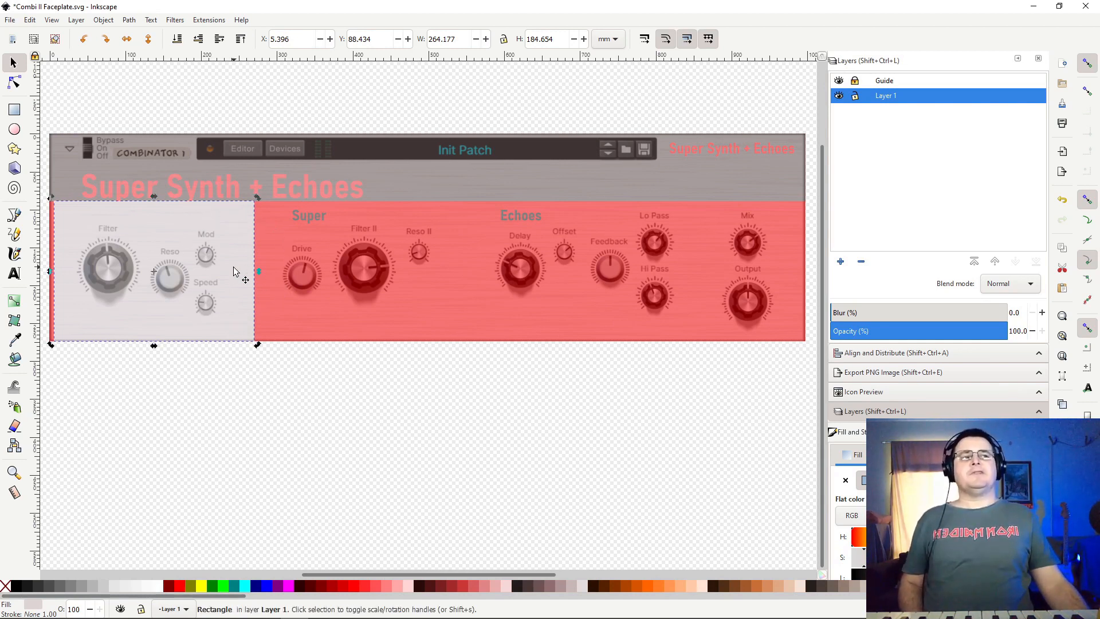
{"action": "left_click_drag", "start_coordinate": [234, 268], "coordinate": [442, 280]}
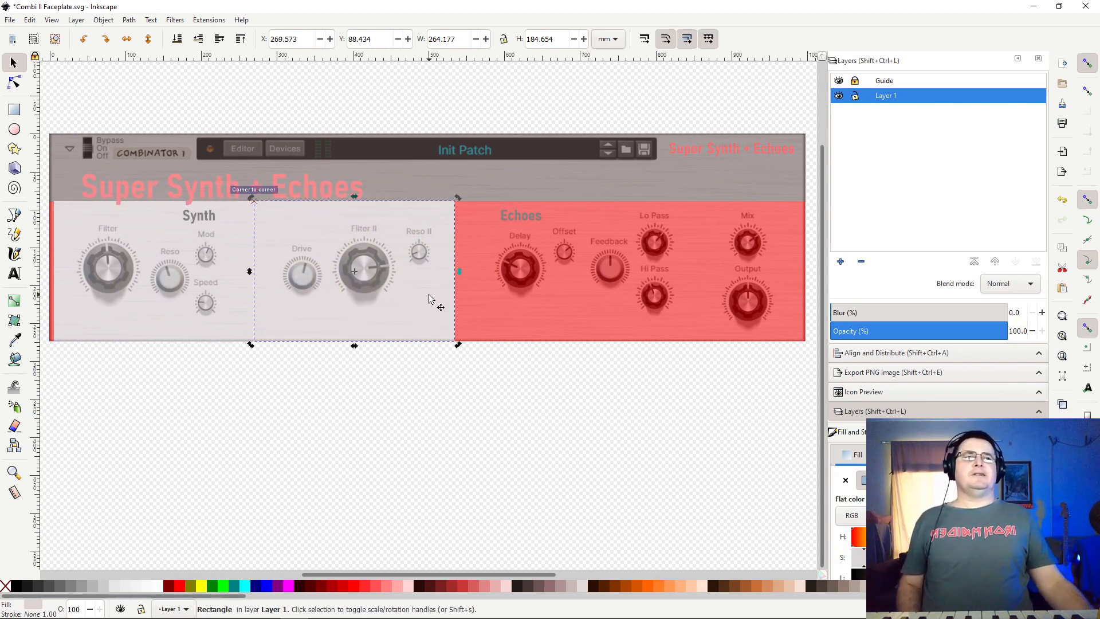
{"action": "key", "text": "ctrl"}
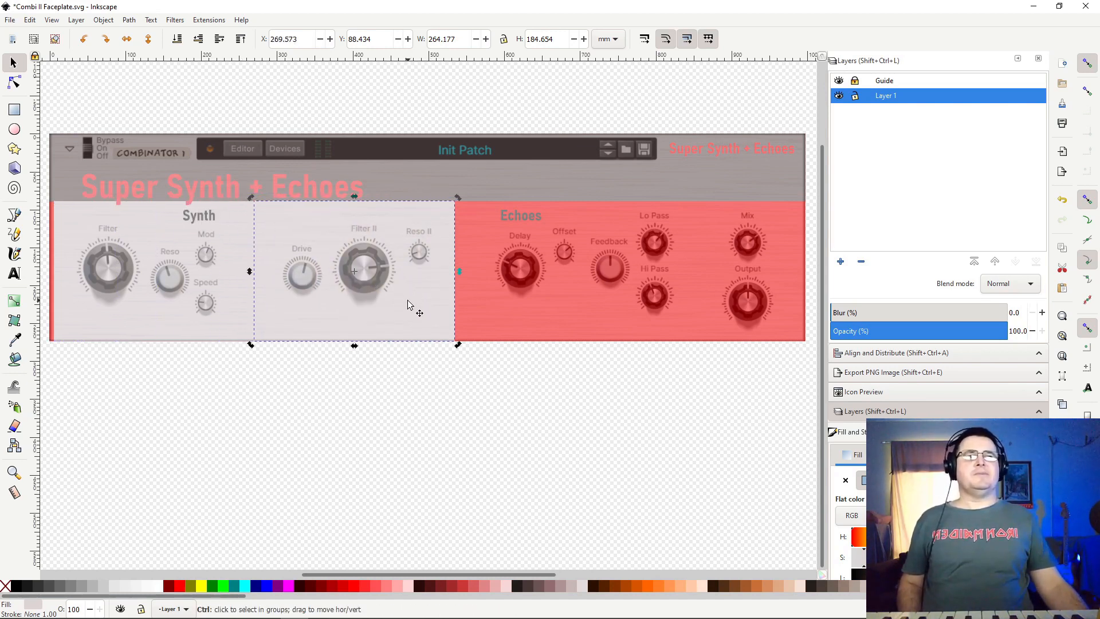
{"action": "key", "text": "shift+Right"}
{"action": "key", "text": "shift+Right"}
{"action": "key", "text": "shift+Right"}
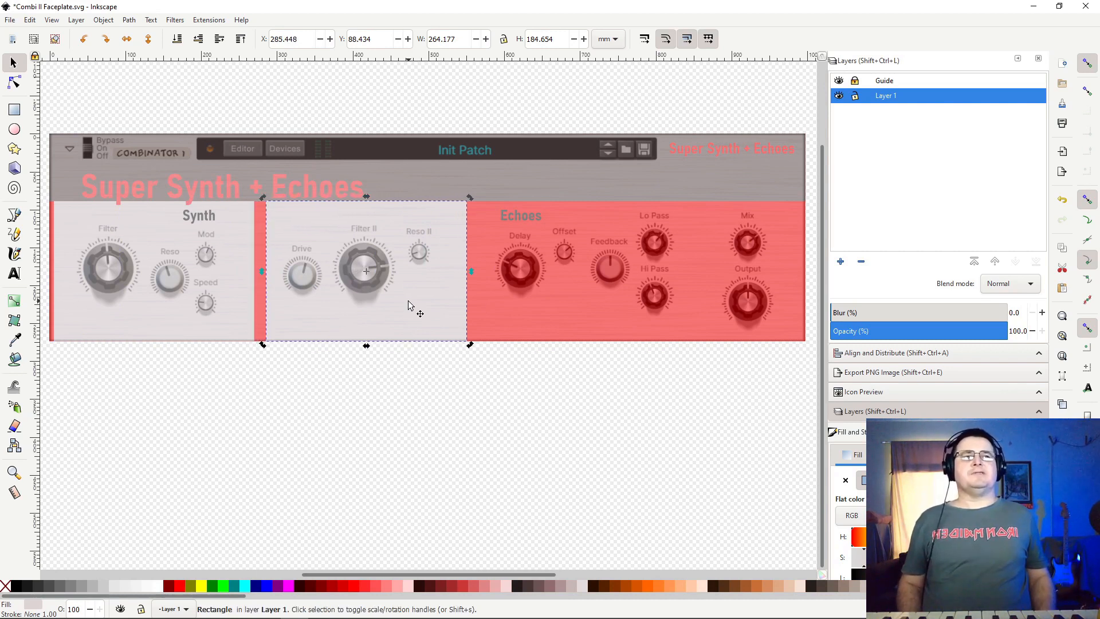
{"action": "key", "text": "shift+Left"}
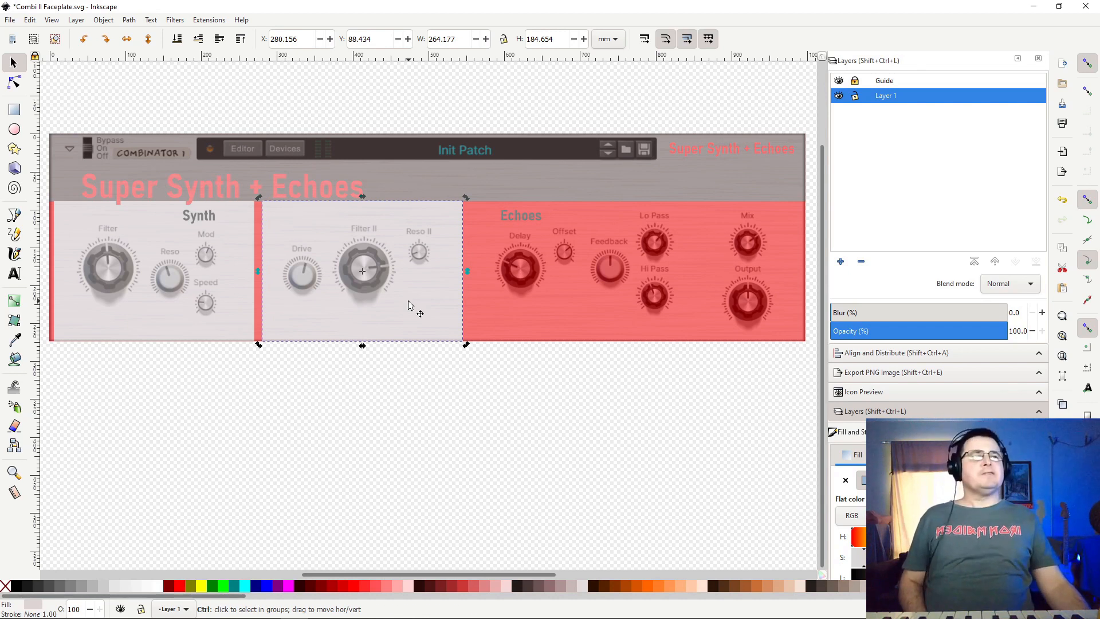
Duplicate the Super section's panel and place the copy behind the Echoes knobs at about X 555 mm, with a matching gap.
{"action": "left_click_drag", "start_coordinate": [408, 301], "coordinate": [622, 307]}
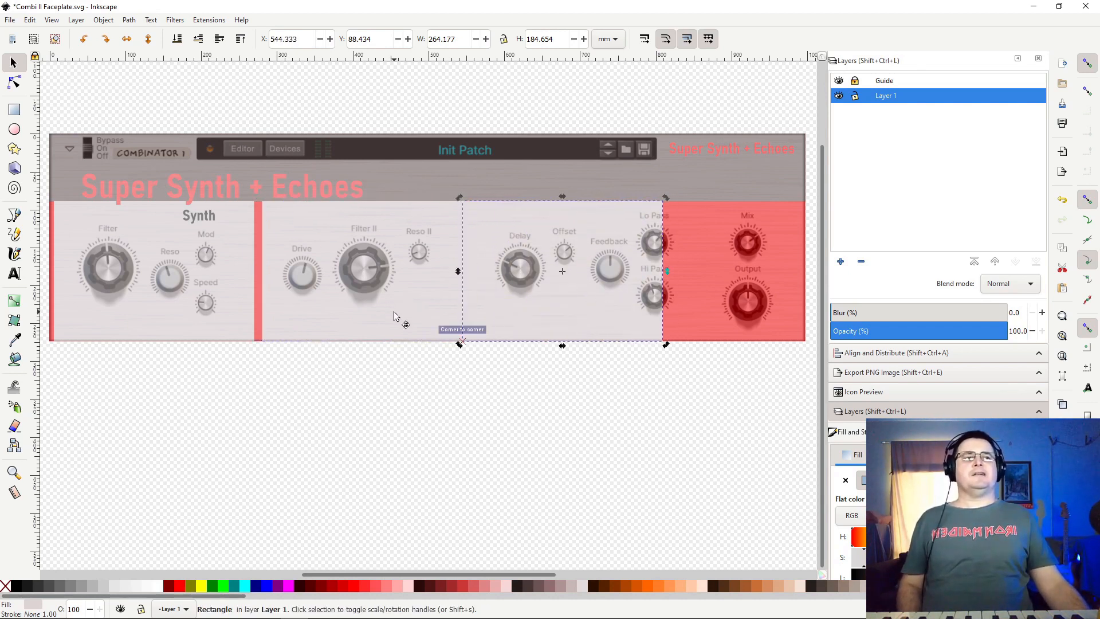
{"action": "key", "text": "ctrl+z"}
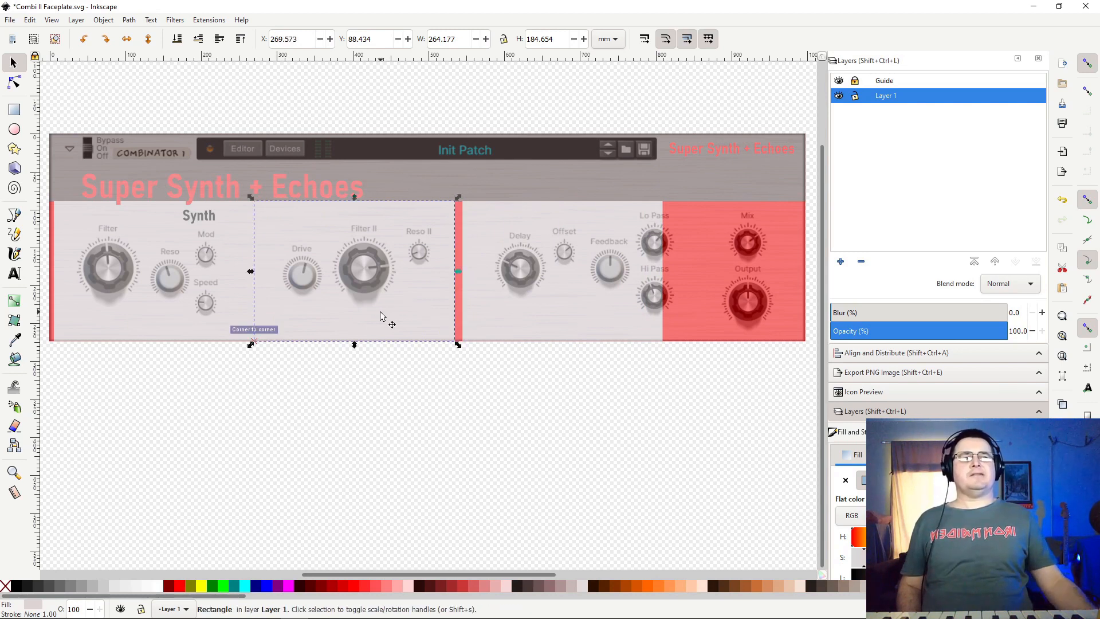
{"action": "key", "text": "shift+Right"}
{"action": "key", "text": "Tab"}
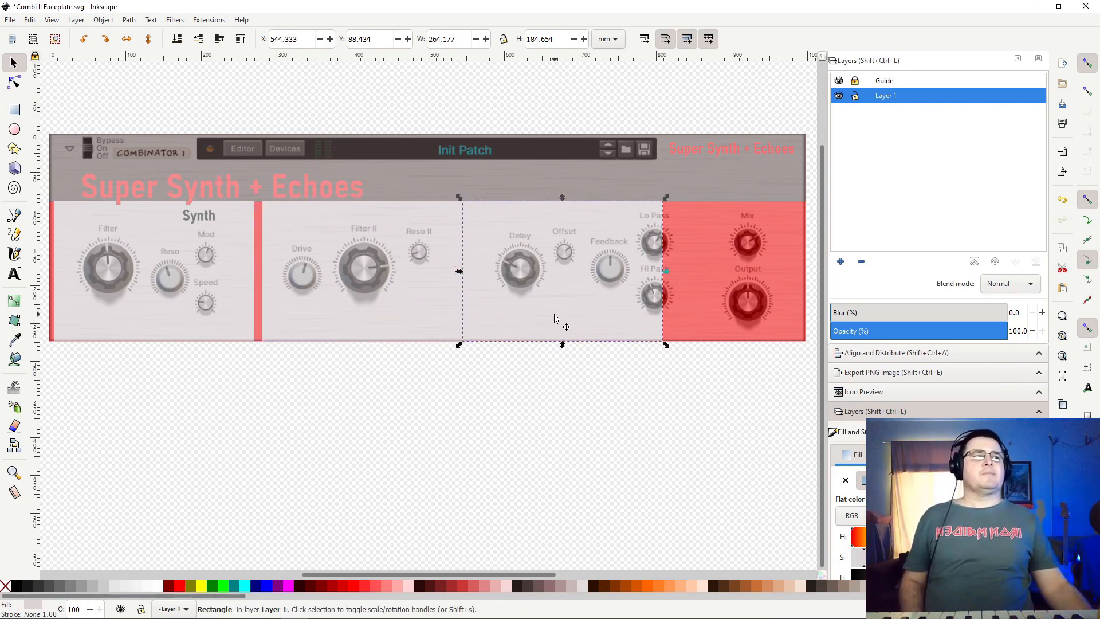
{"action": "mouse_move", "coordinate": [554, 314]}
{"action": "left_mouse_down"}
{"action": "mouse_move", "coordinate": [575, 313]}
{"action": "mouse_move", "coordinate": [565, 325]}
{"action": "left_mouse_up"}
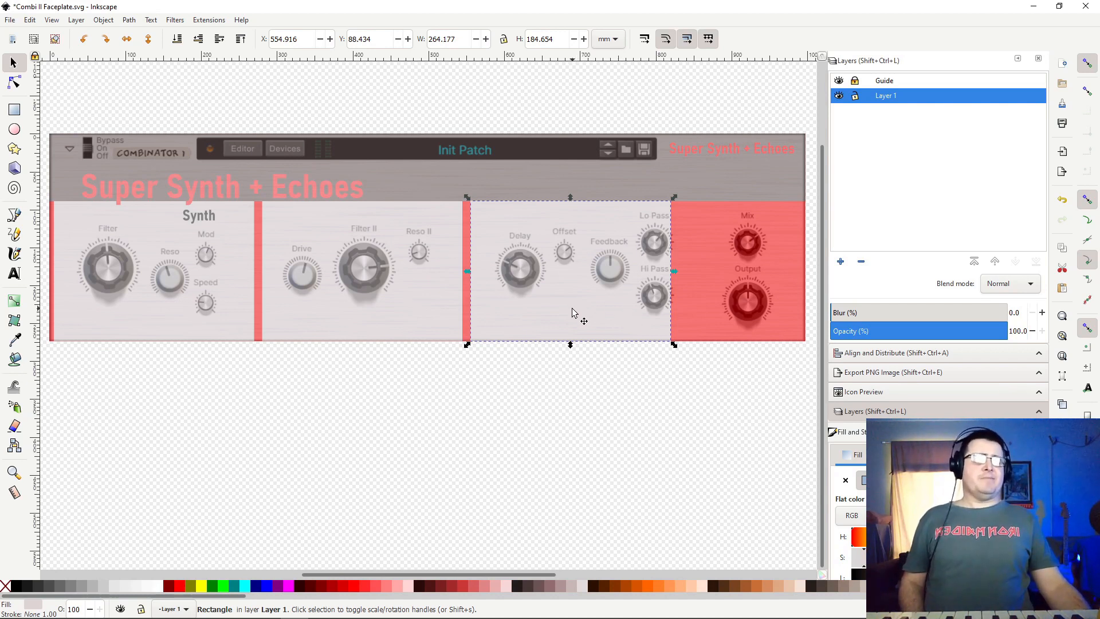
Duplicate the Echoes panel and place the copy behind the Mix and Output knobs at about X 726 mm, leaving a thin red strip at the backdrop's right edge.
{"action": "left_click", "coordinate": [554, 317]}
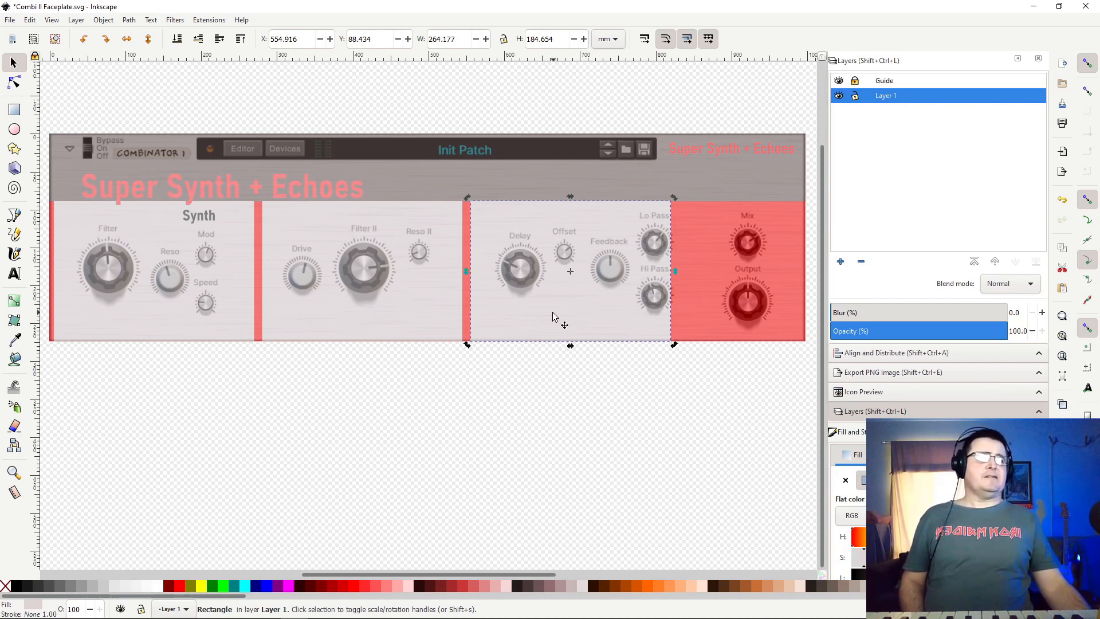
{"action": "left_click_drag", "start_coordinate": [550, 318], "coordinate": [674, 317]}
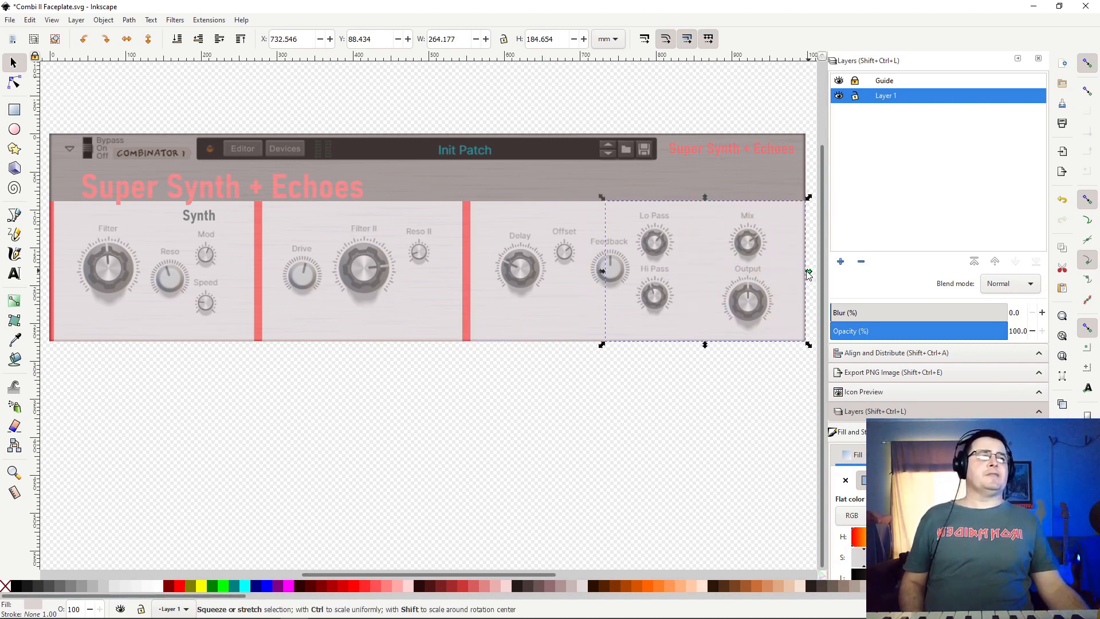
{"action": "key", "text": "Left"}
{"action": "key", "text": "Left"}
{"action": "key", "text": "Left"}
{"action": "key", "text": "Left"}
{"action": "key", "text": "Left"}
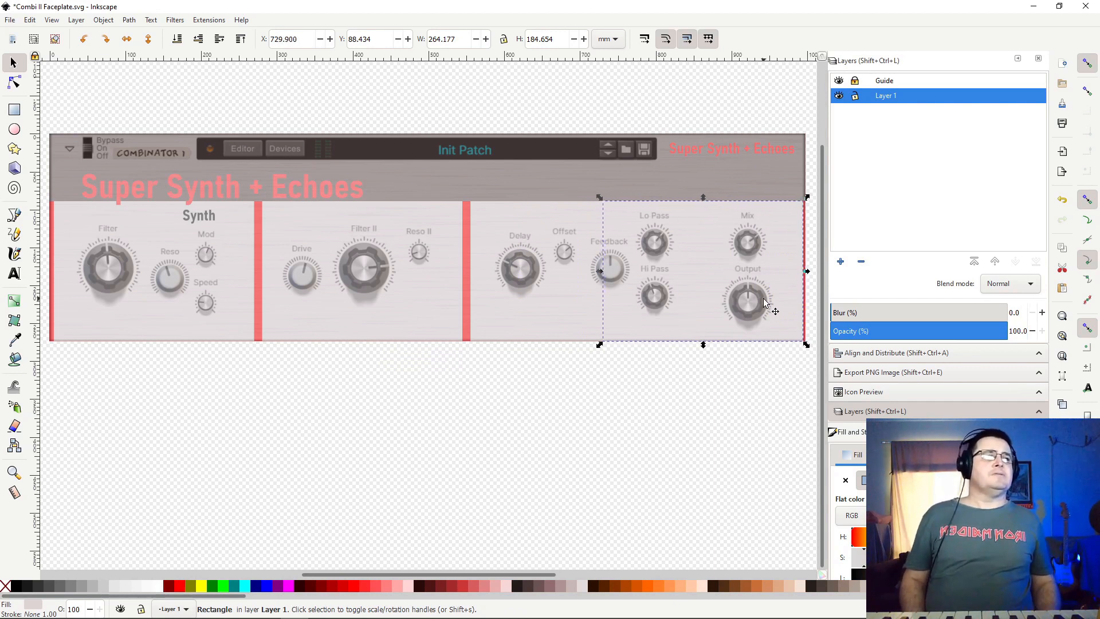
{"action": "key", "text": "Left"}
{"action": "key", "text": "Left"}
{"action": "key", "text": "Left"}
{"action": "key", "text": "Left"}
{"action": "key", "text": "Left"}
{"action": "key", "text": "Left"}
{"action": "key", "text": "Left"}
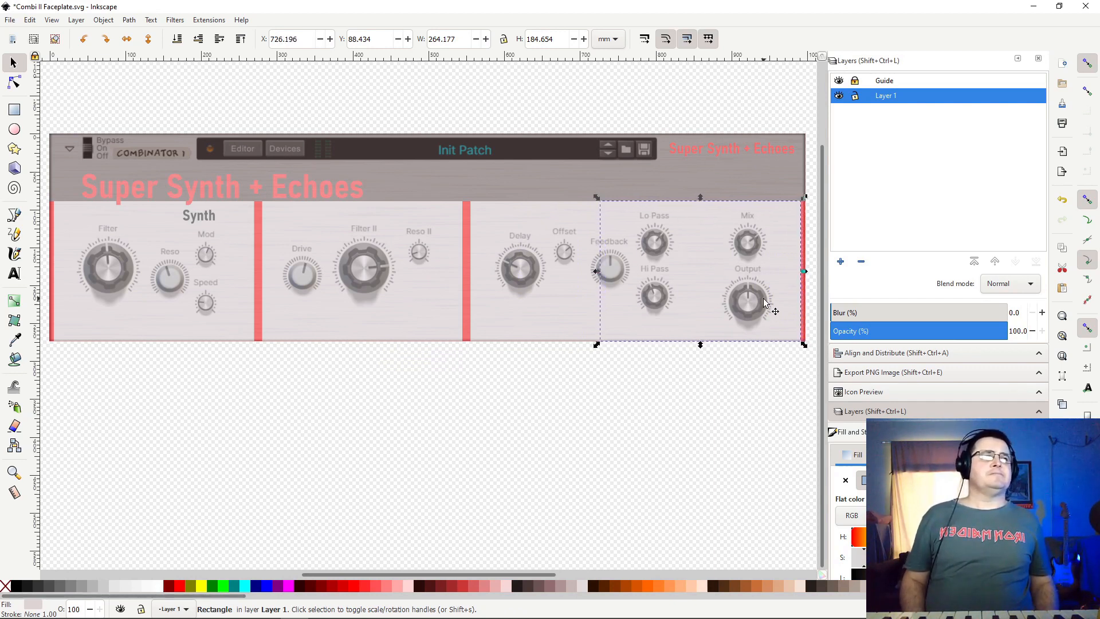
Narrow the Mix and Output panel to about 163 mm and extend the Echoes panel's right side past the Lo Pass and Hi Pass knobs.
{"action": "left_click_drag", "start_coordinate": [598, 270], "coordinate": [671, 247]}
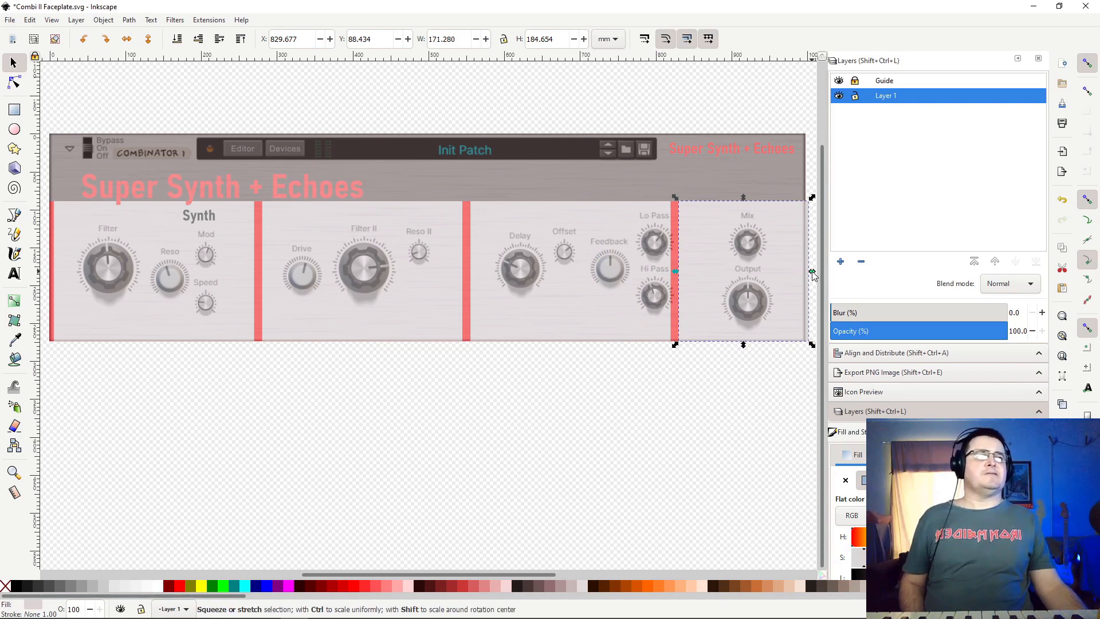
{"action": "left_click_drag", "start_coordinate": [813, 274], "coordinate": [799, 274]}
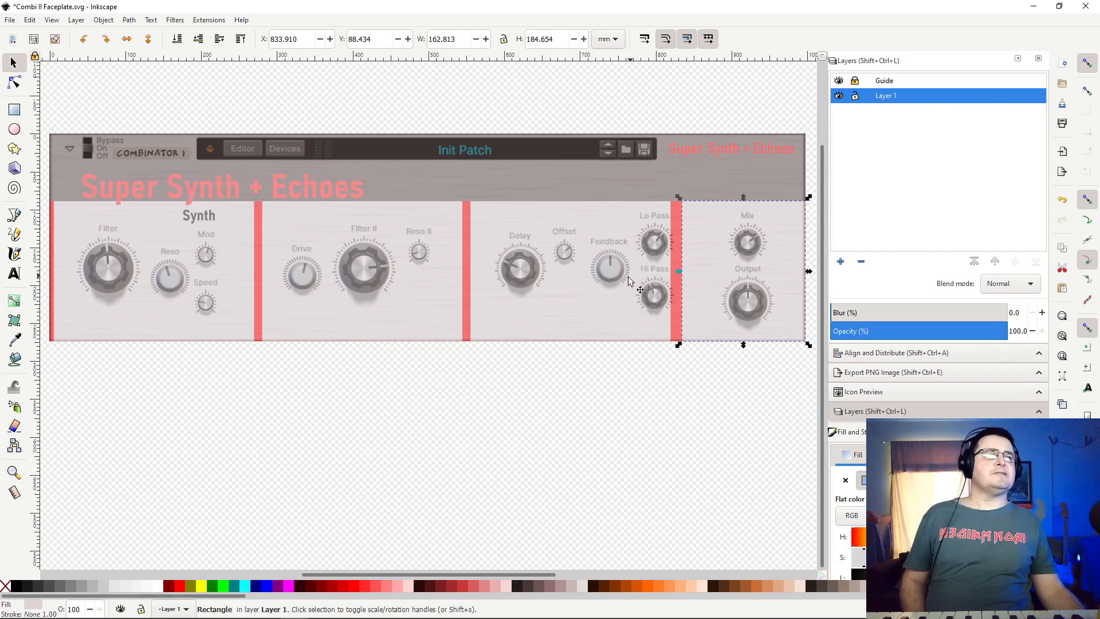
{"action": "left_click", "coordinate": [605, 313]}
{"action": "left_click_drag", "start_coordinate": [675, 271], "coordinate": [699, 272]}
Shift the Mix and Output panel right, clear of the Echoes panel, and narrow it to about 122 mm wide.
{"action": "left_click", "coordinate": [685, 274]}
{"action": "left_click", "coordinate": [682, 272]}
{"action": "left_click", "coordinate": [723, 274]}
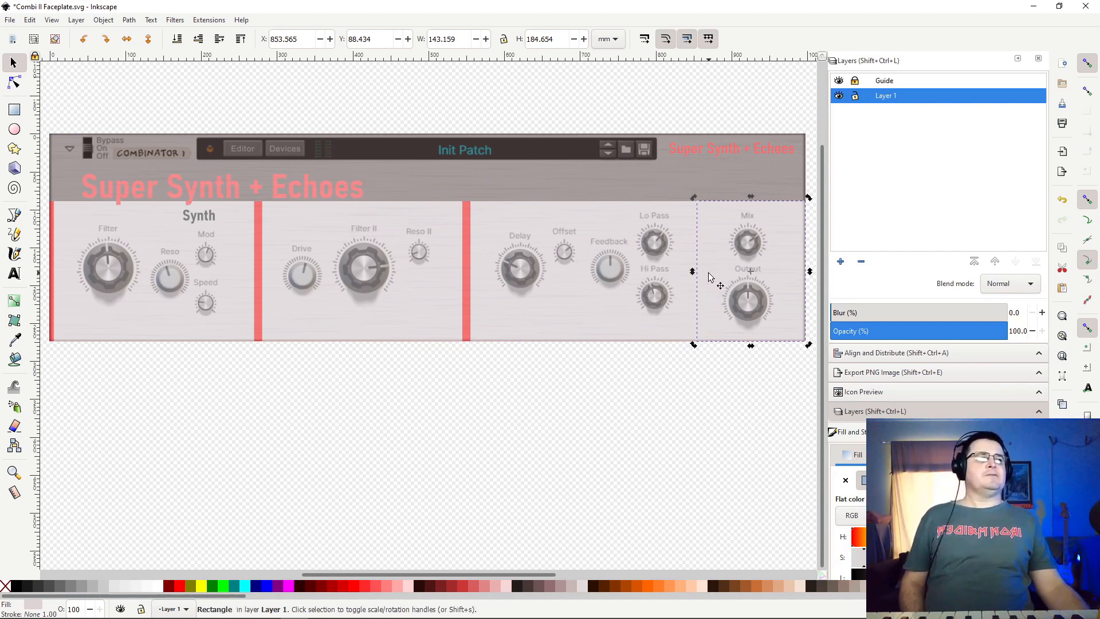
{"action": "key", "text": "shift+Right"}
{"action": "key", "text": "shift+Right"}
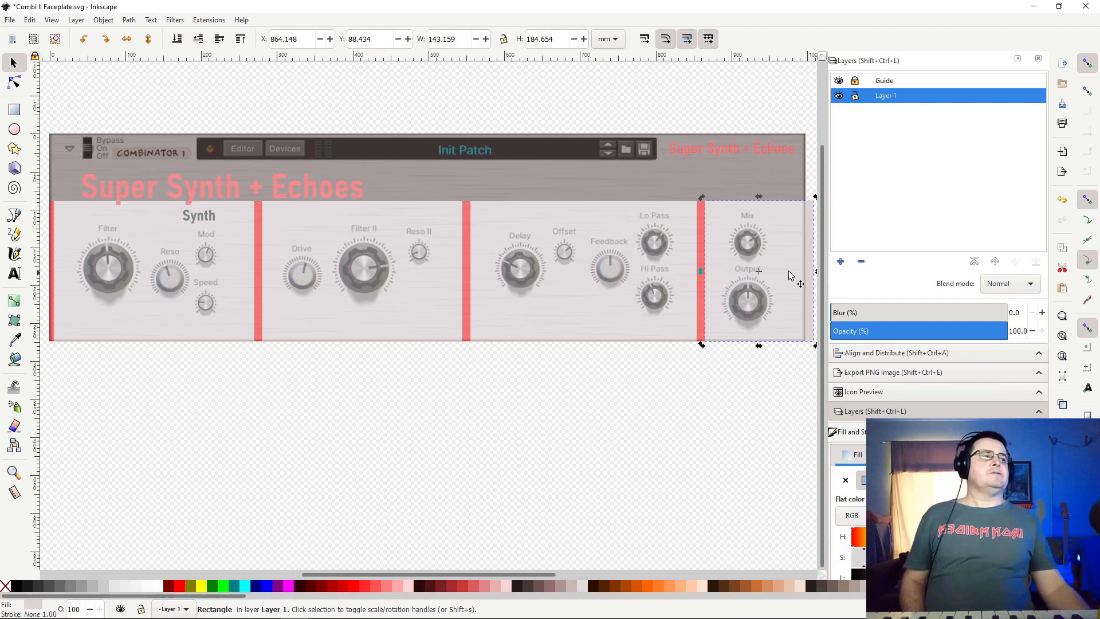
{"action": "left_click_drag", "start_coordinate": [815, 272], "coordinate": [797, 272]}
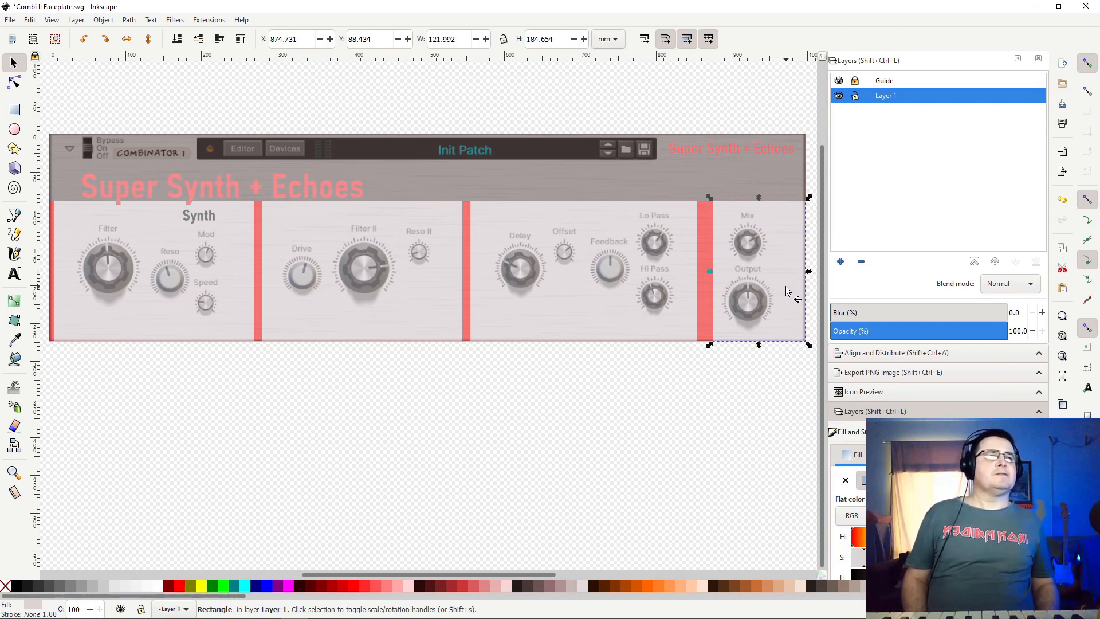
Nudge the Mix and Output panel left to about X 867.9 mm, leaving a thin red strip at the backdrop's right edge.
{"action": "key", "text": "Left"}
{"action": "key", "text": "Left"}
{"action": "key", "text": "Left"}
{"action": "key", "text": "Left"}
{"action": "key", "text": "Left"}
{"action": "key", "text": "Left"}
{"action": "key", "text": "Left"}
{"action": "key", "text": "Left"}
{"action": "key", "text": "Left"}
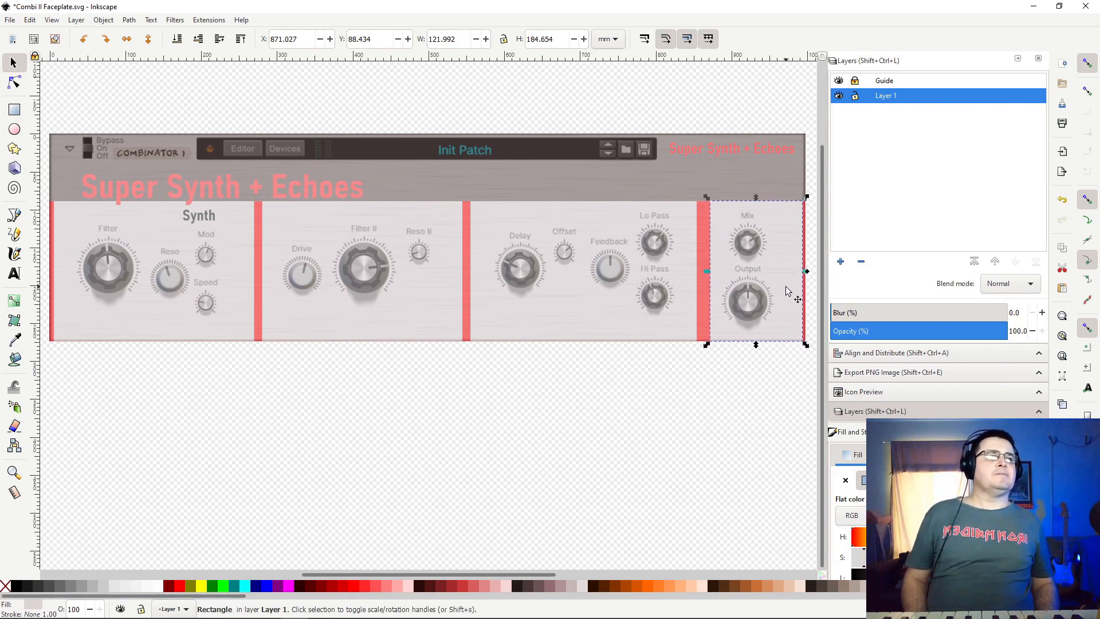
{"action": "key", "text": "Left"}
{"action": "key", "text": "Left"}
{"action": "key", "text": "Left"}
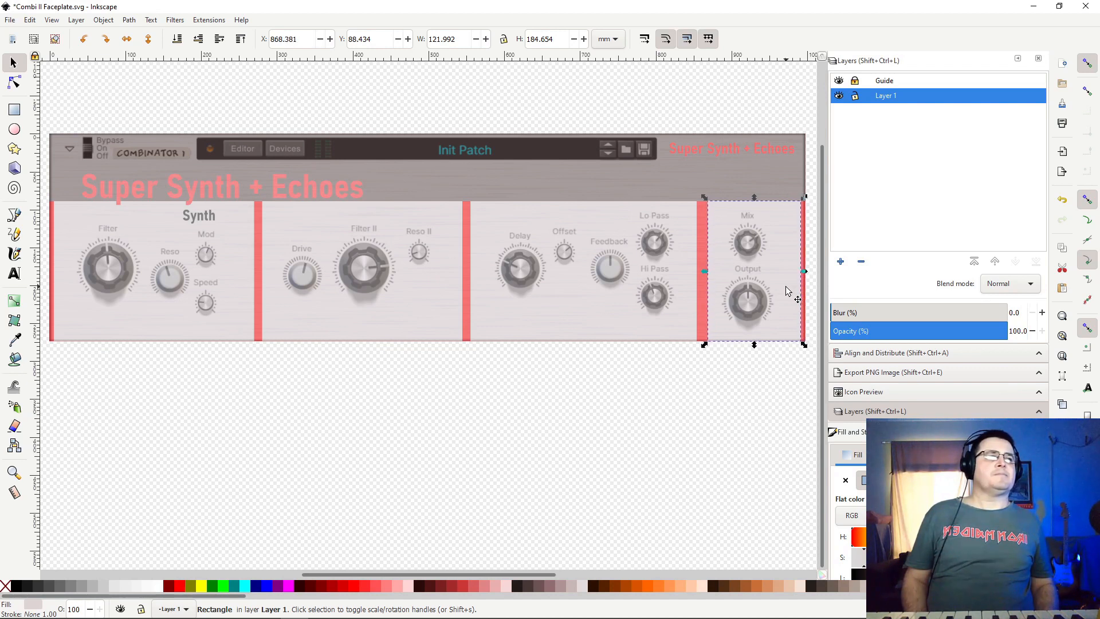
{"action": "key", "text": "Left"}
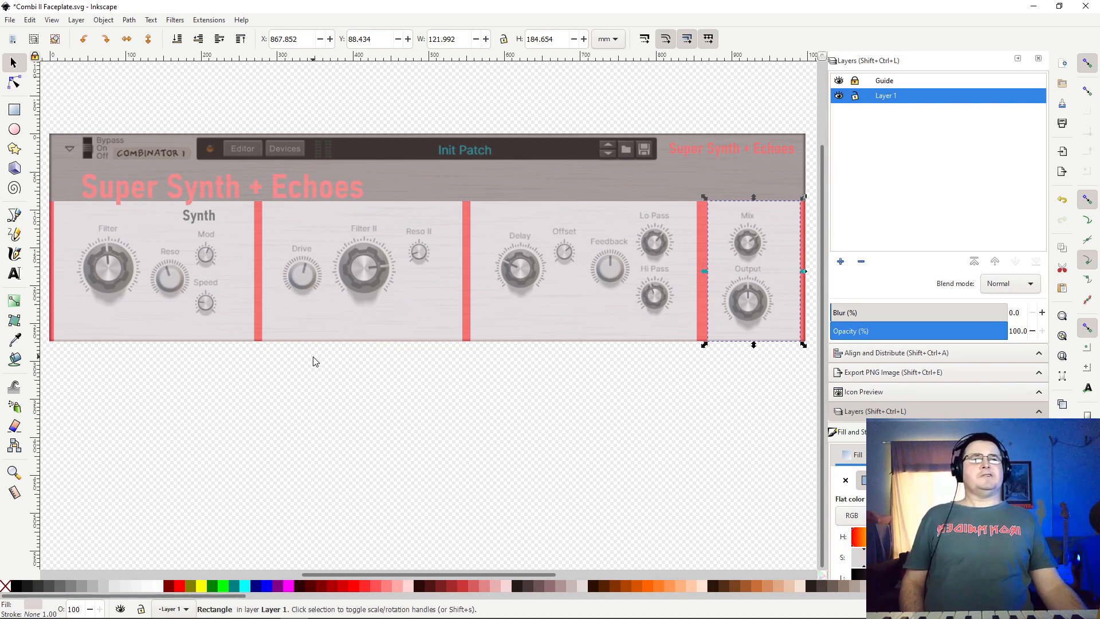
Select all four section panels and distribute them horizontally with equal gaps between them.
{"action": "left_click", "coordinate": [239, 299]}
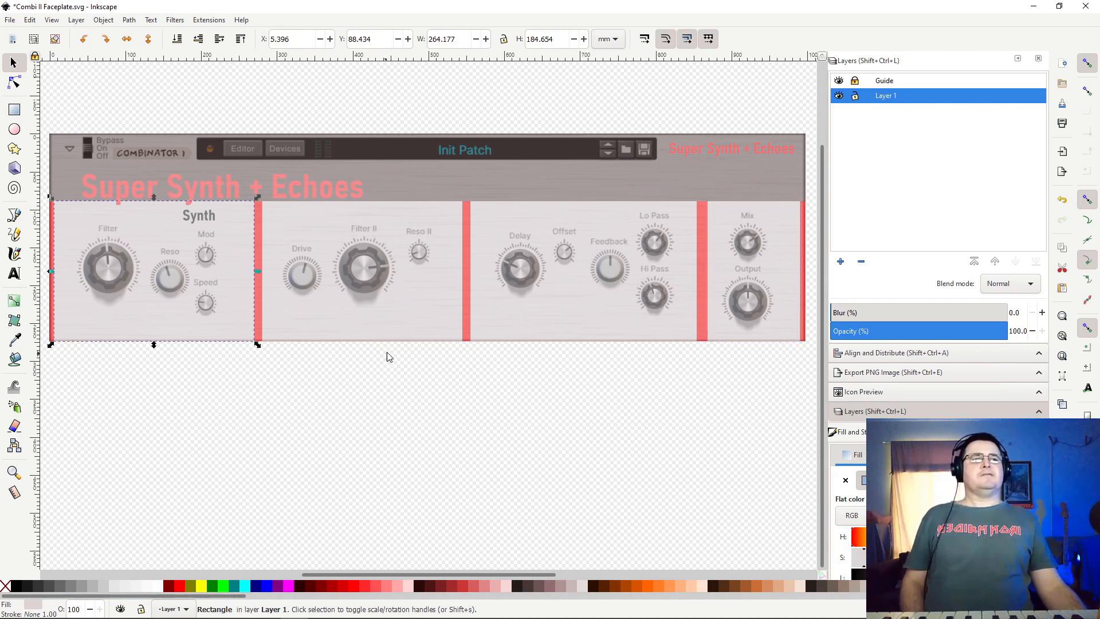
{"action": "left_click", "coordinate": [285, 308], "text": "shift"}
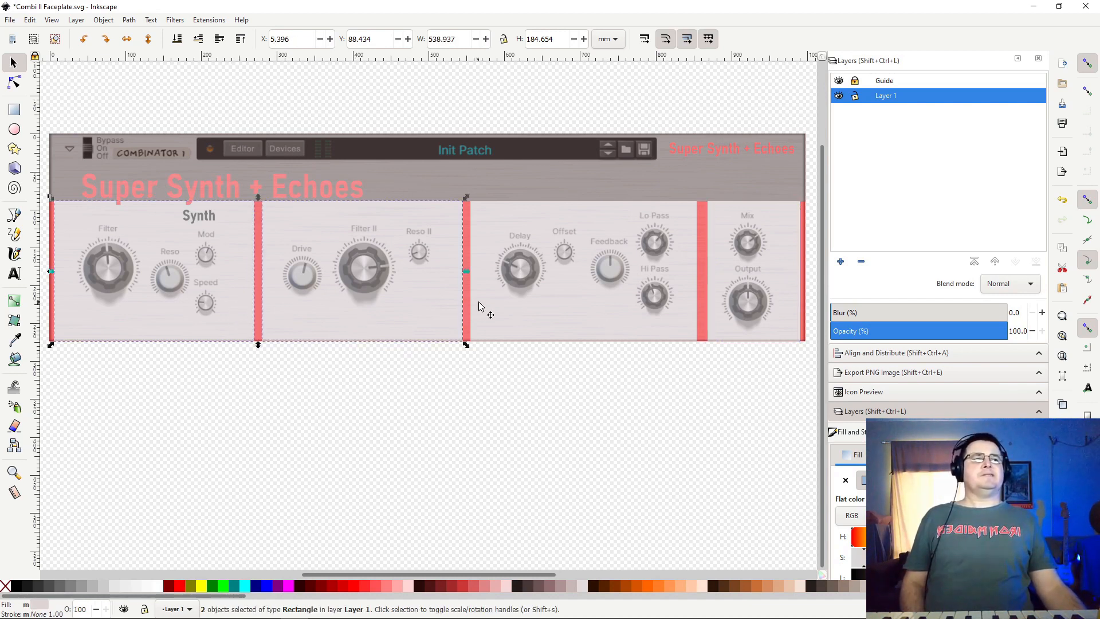
{"action": "left_click", "coordinate": [511, 315], "text": "shift"}
{"action": "left_click", "coordinate": [744, 310], "text": "shift"}
{"action": "left_click", "coordinate": [903, 352]}
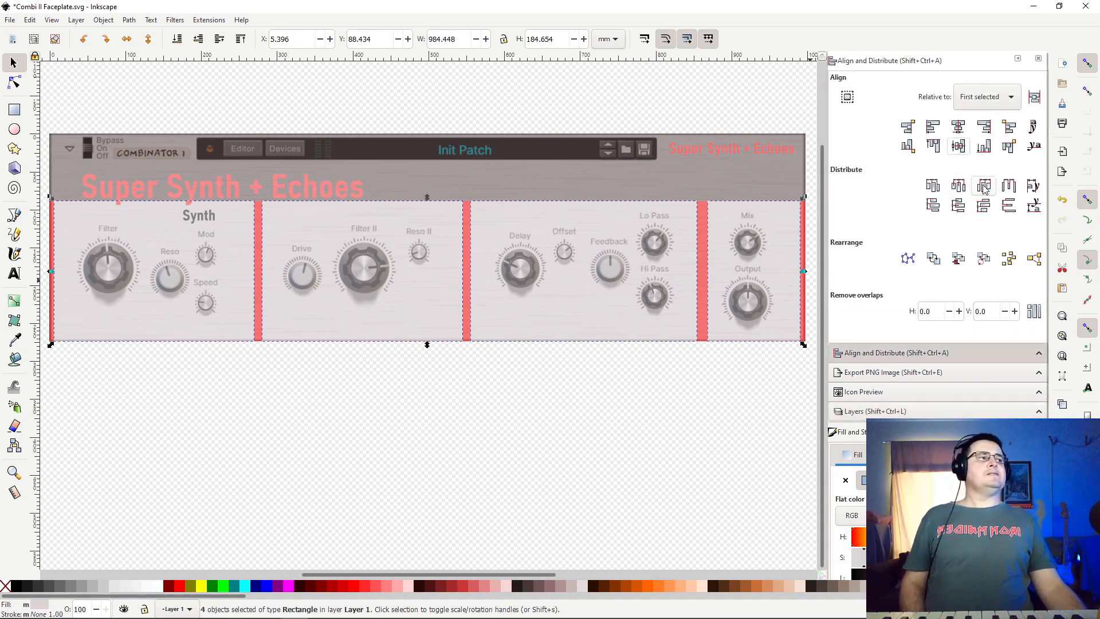
{"action": "left_click", "coordinate": [959, 186]}
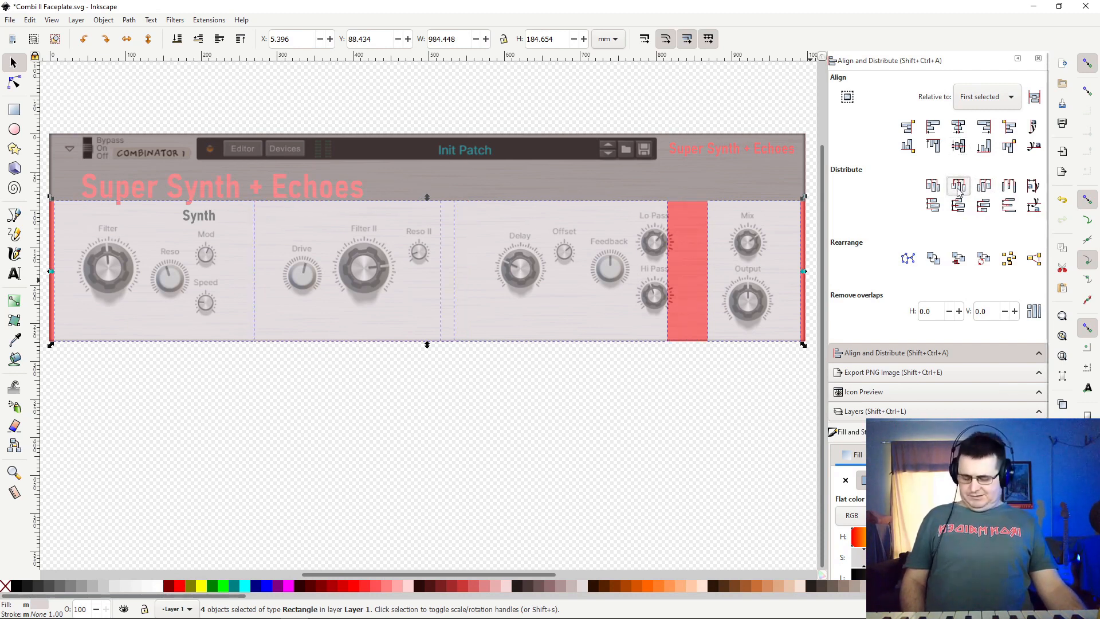
{"action": "left_click", "coordinate": [958, 186]}
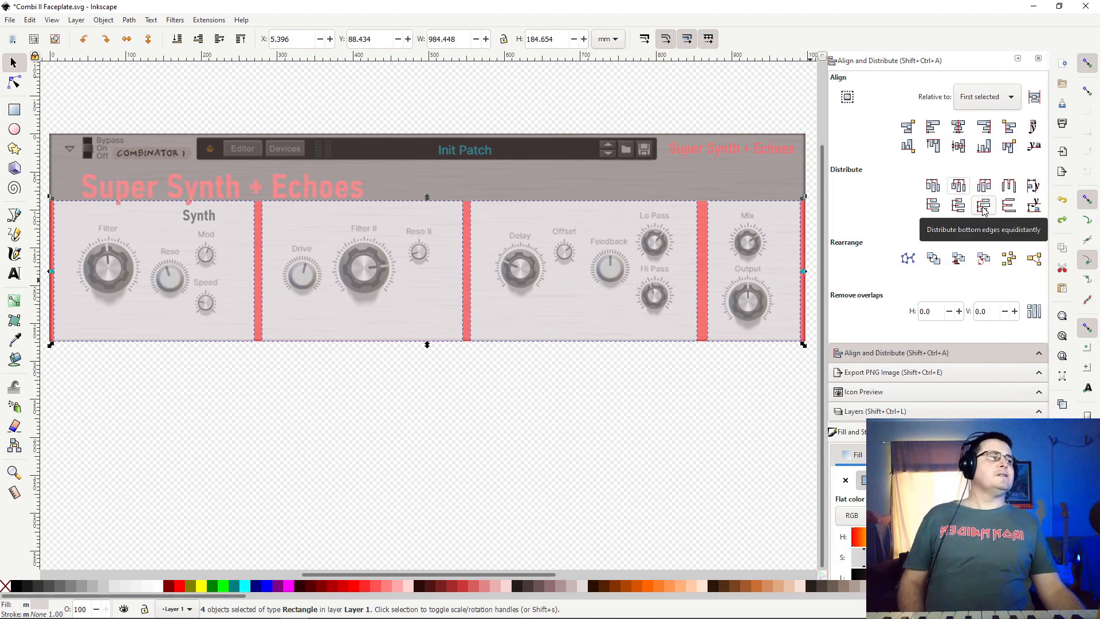
{"action": "left_click", "coordinate": [1008, 189]}
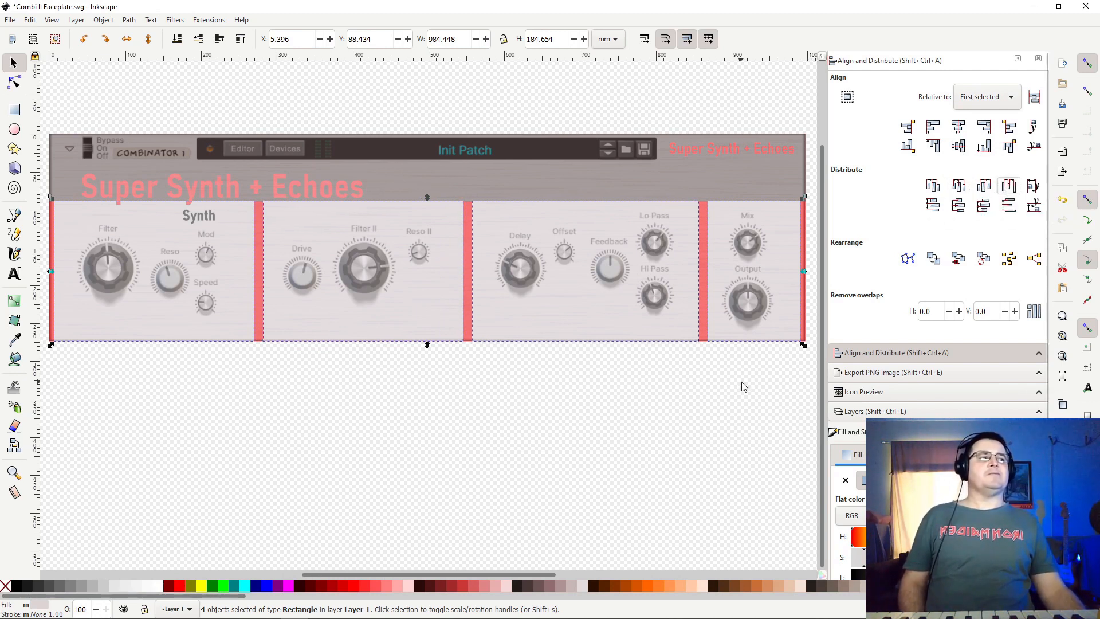
Raise the Synth, Super and Echoes labels above the section panels and save the document.
{"action": "left_click", "coordinate": [485, 425]}
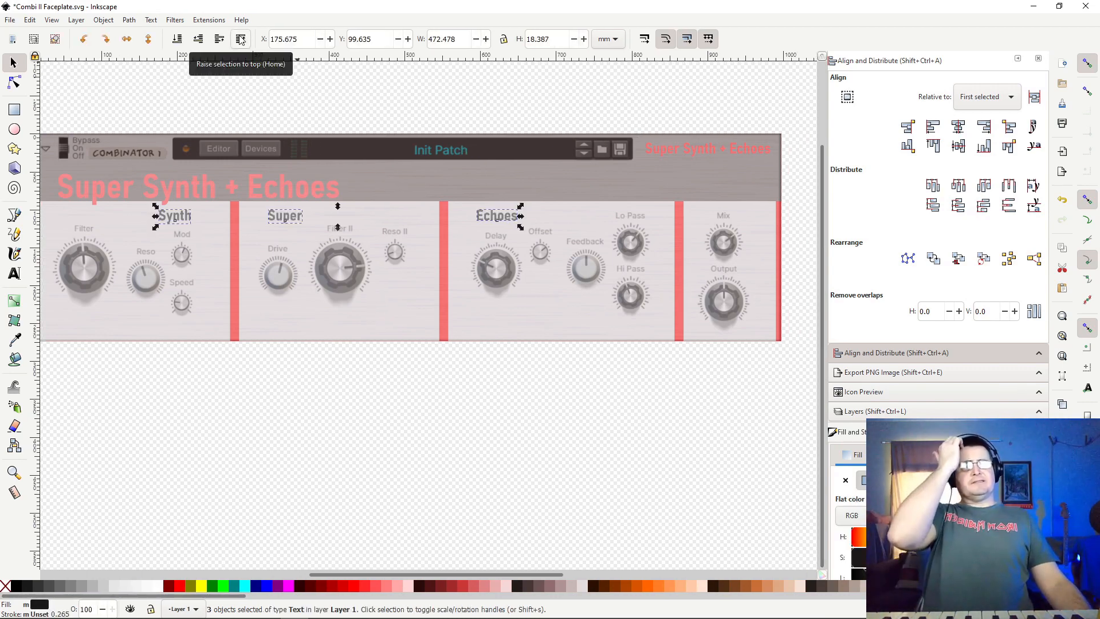
{"action": "left_click", "coordinate": [752, 394]}
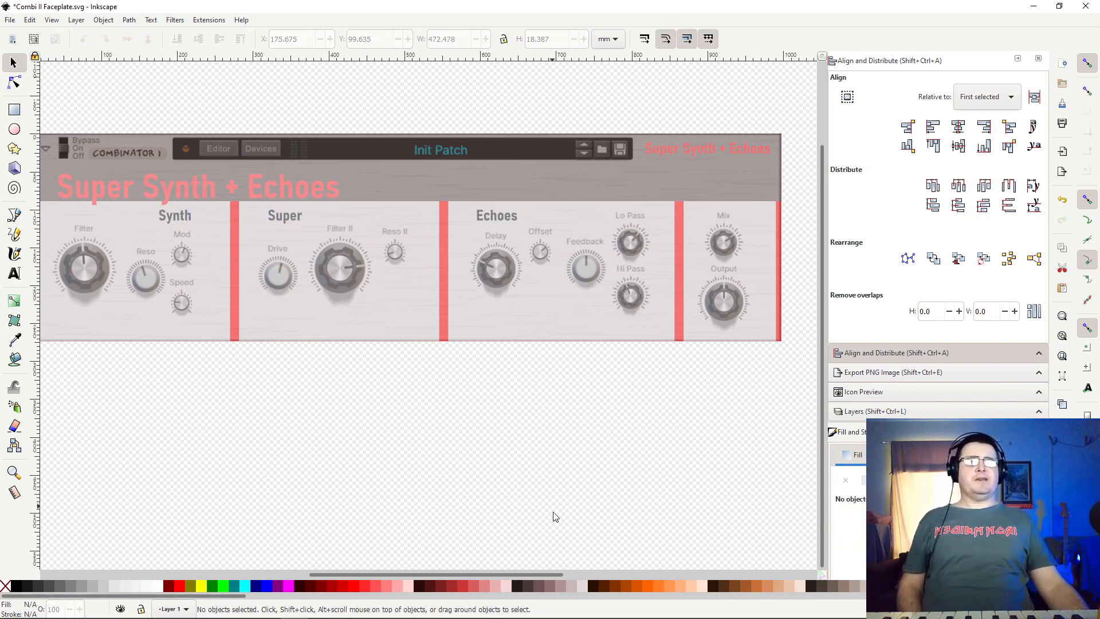
{"action": "left_click_drag", "start_coordinate": [541, 574], "coordinate": [530, 577]}
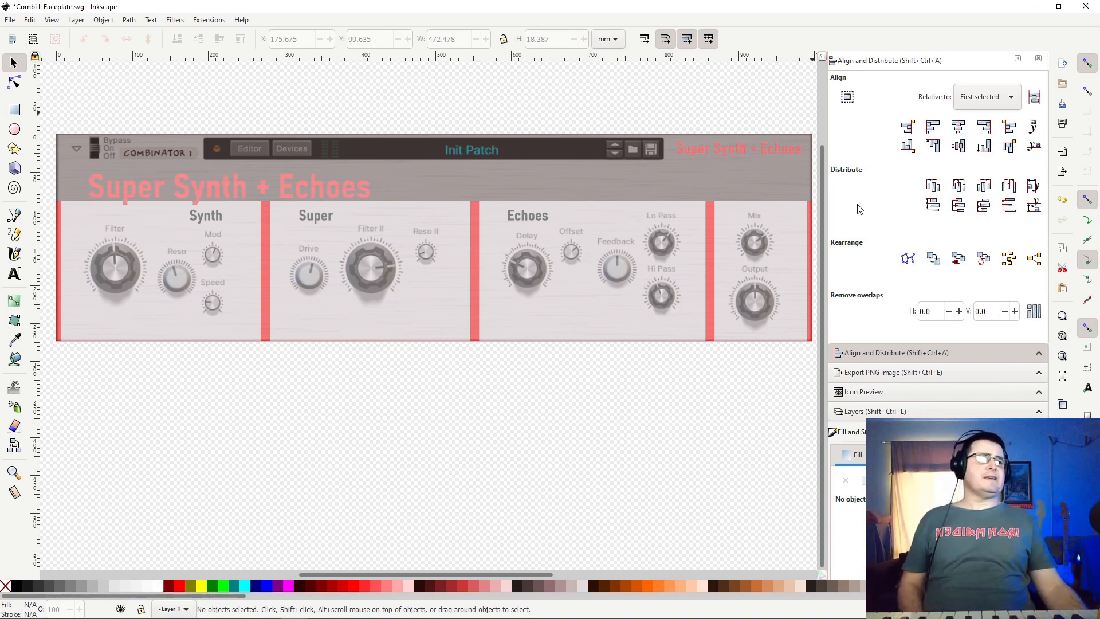
{"action": "key", "text": "ctrl+z"}
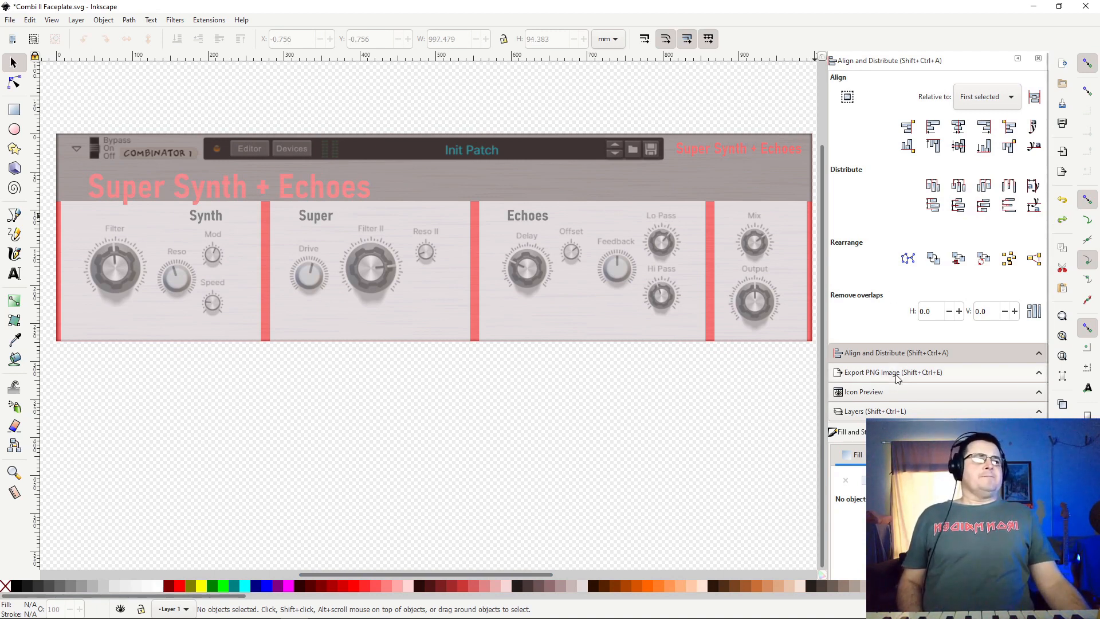
{"action": "key", "text": "ctrl+s"}
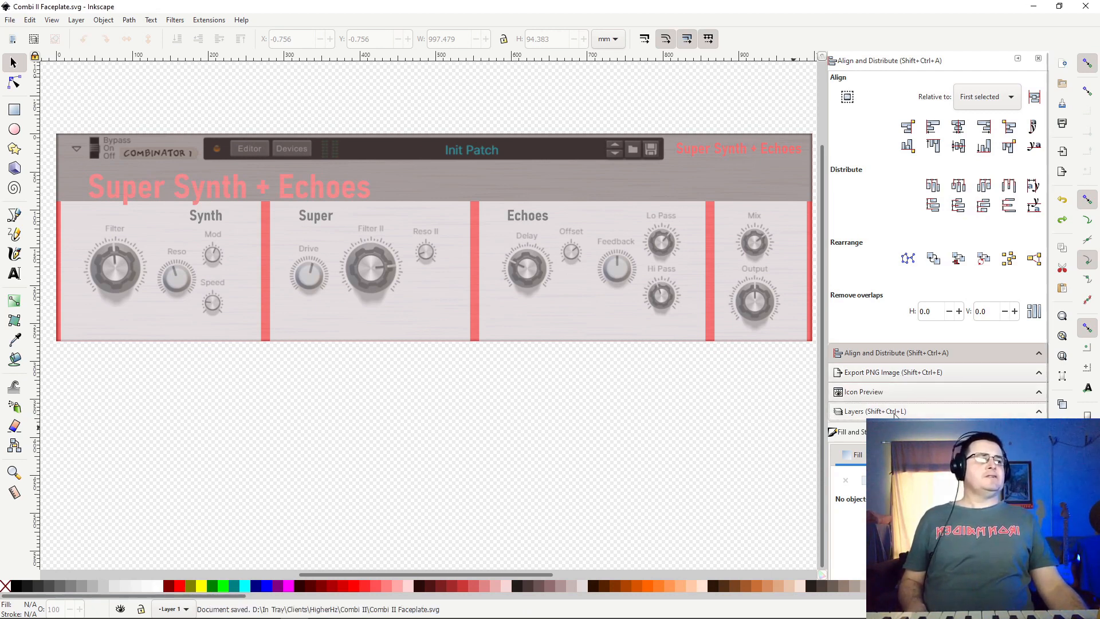
Hide the Guide layer so that only the backdrop artwork is shown.
{"action": "left_click", "coordinate": [894, 411]}
{"action": "left_click", "coordinate": [839, 82]}
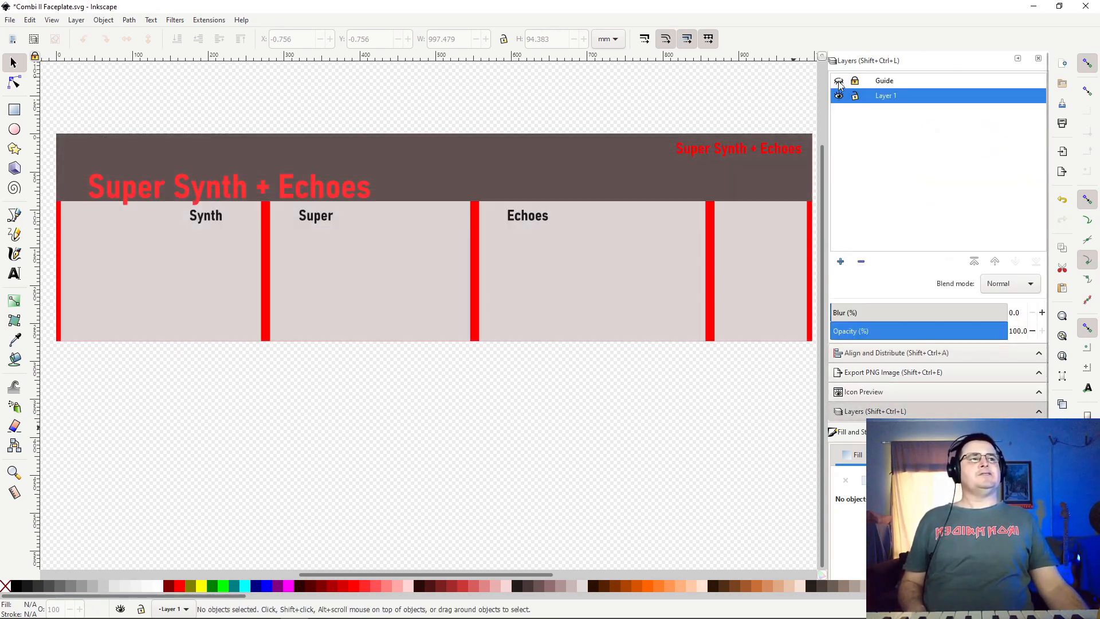
{"action": "left_click", "coordinate": [839, 82]}
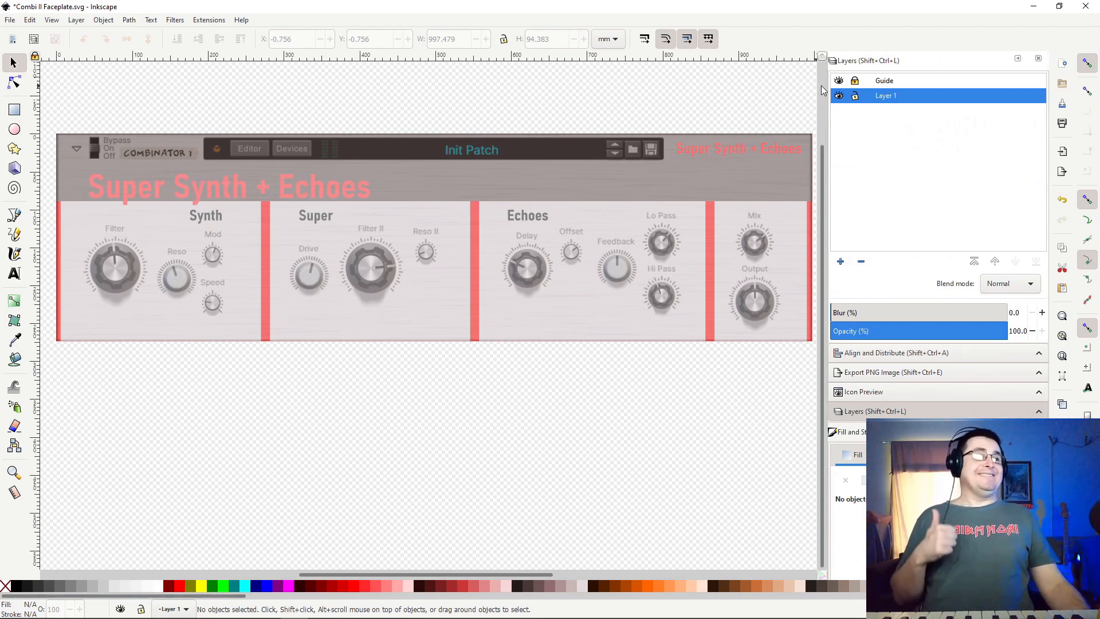
{"action": "left_click", "coordinate": [839, 82]}
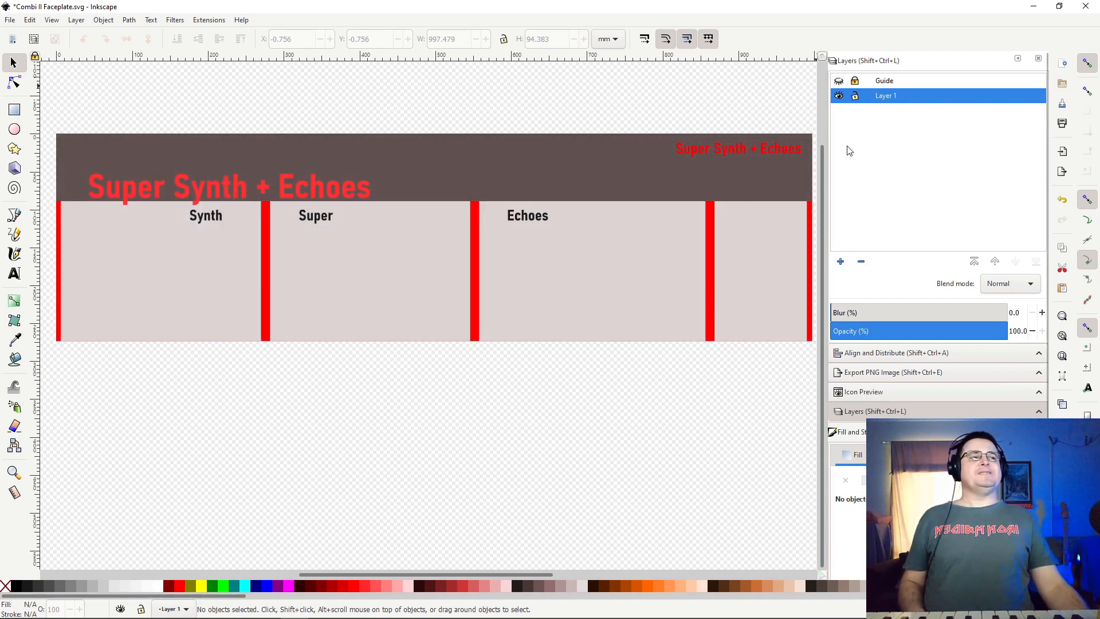
Set up a PNG export of the whole page and choose the In Tray folder as its destination.
{"action": "left_click", "coordinate": [849, 372]}
{"action": "left_click", "coordinate": [868, 97]}
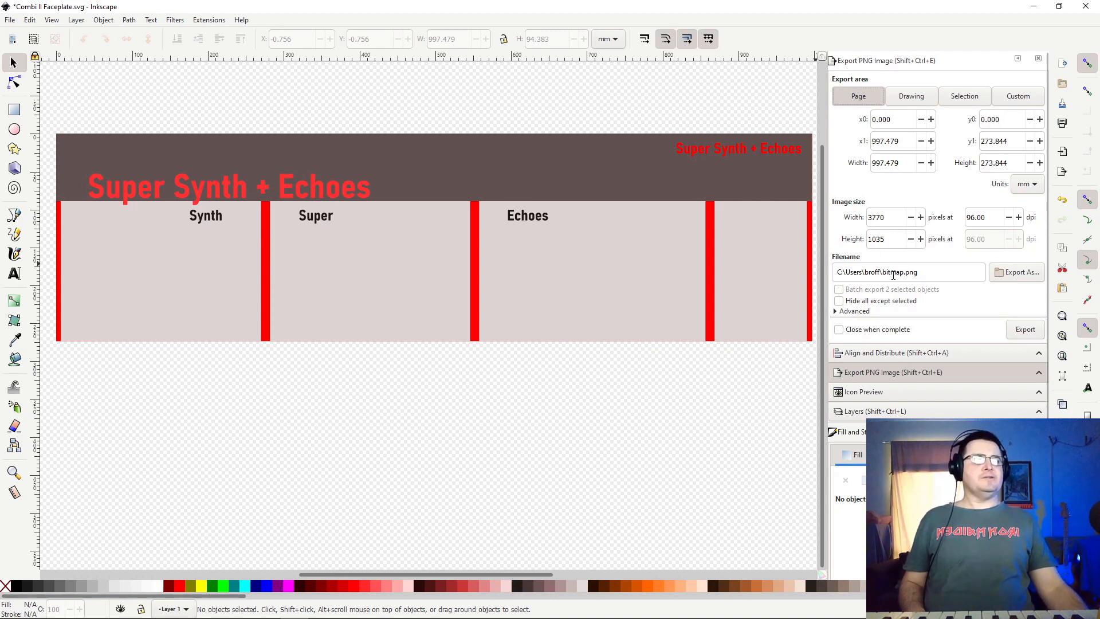
{"action": "left_click", "coordinate": [1006, 273]}
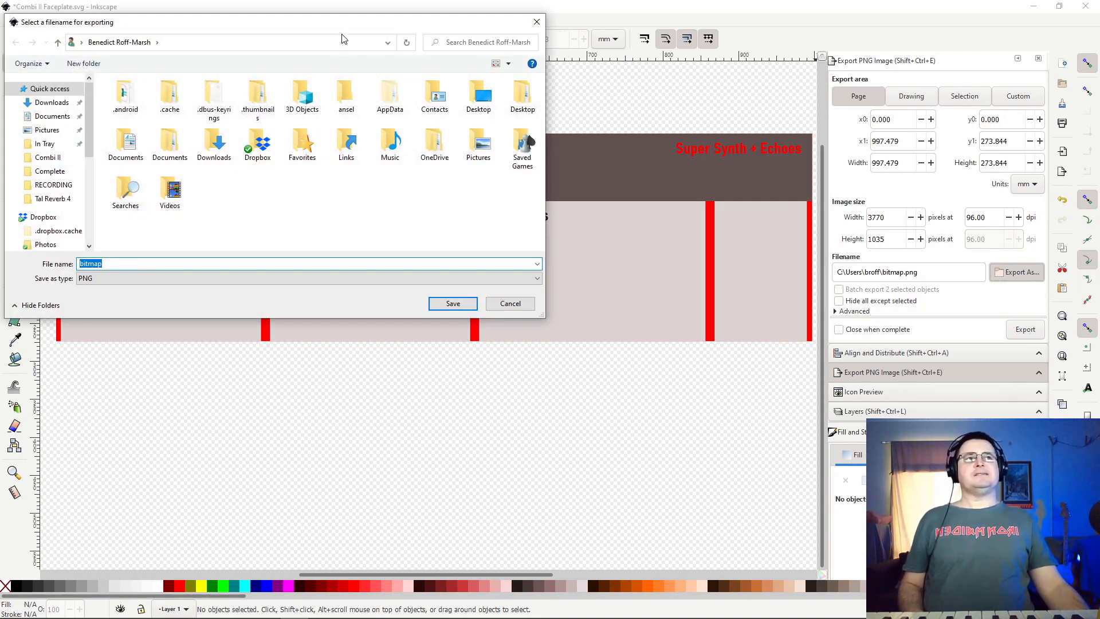
{"action": "left_click_drag", "start_coordinate": [344, 31], "coordinate": [548, 89]}
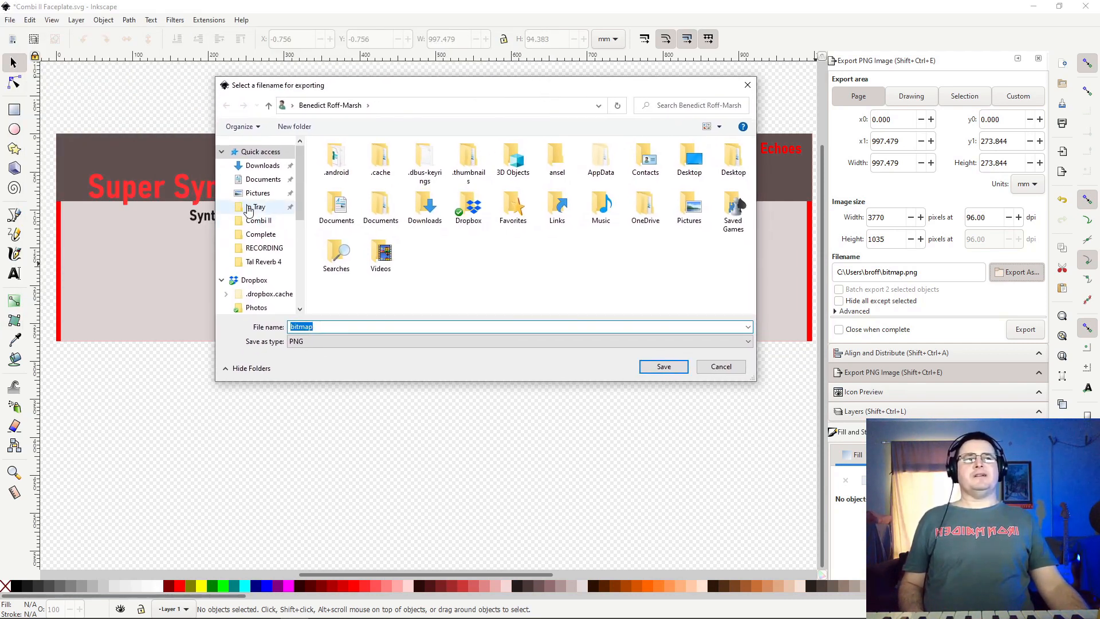
{"action": "left_click", "coordinate": [248, 207]}
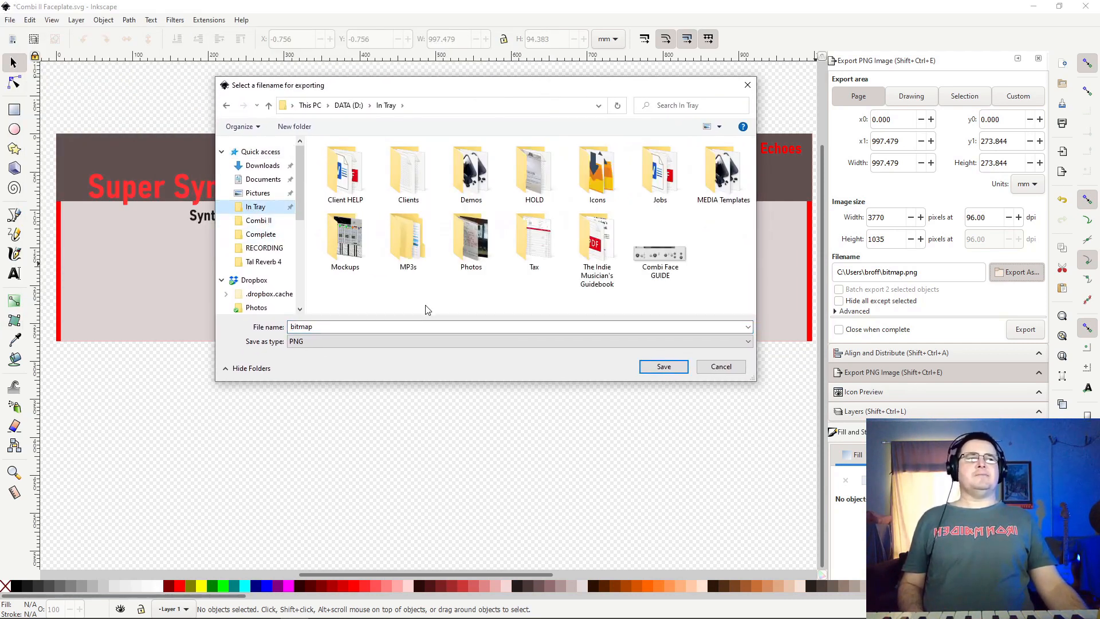
Name the image file Super Synth Echoes and export it as a 3770 x 1035 px PNG.
{"action": "double_click", "coordinate": [363, 326]}
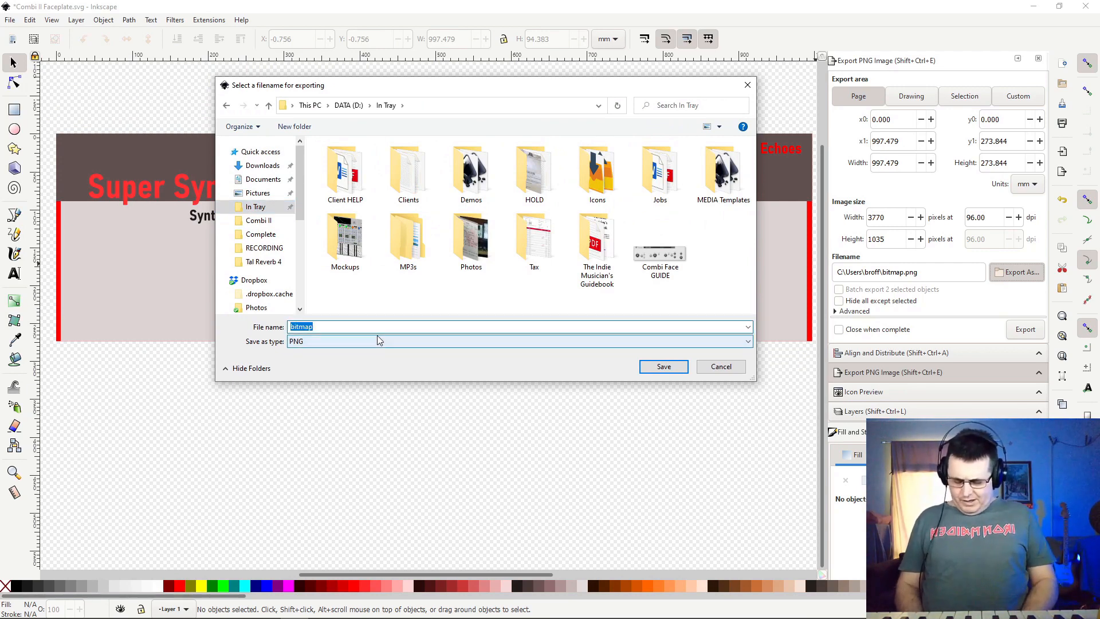
{"action": "type", "text": "co"}
{"action": "key", "text": "BackSpace"}
{"action": "key", "text": "BackSpace"}
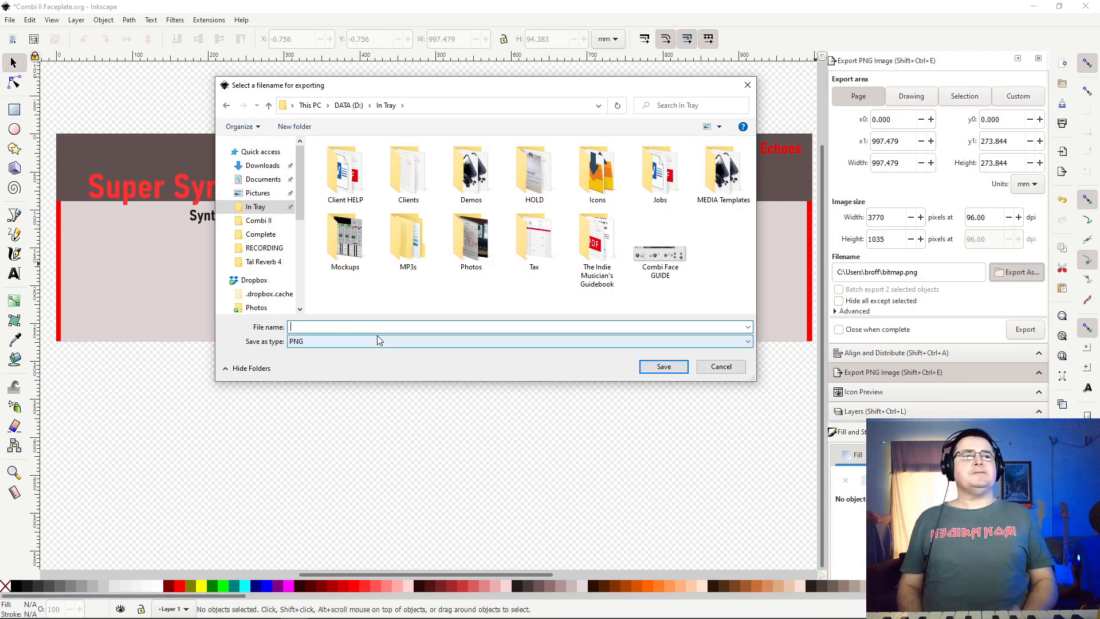
{"action": "type", "text": "Super Synth Echoes"}
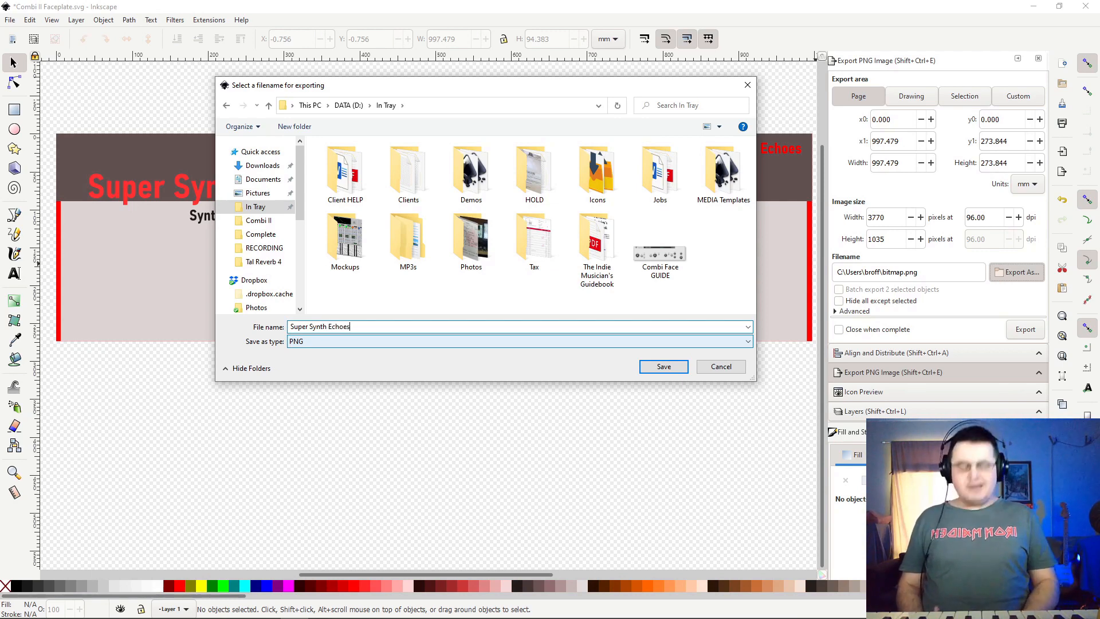
{"action": "key", "text": "Return"}
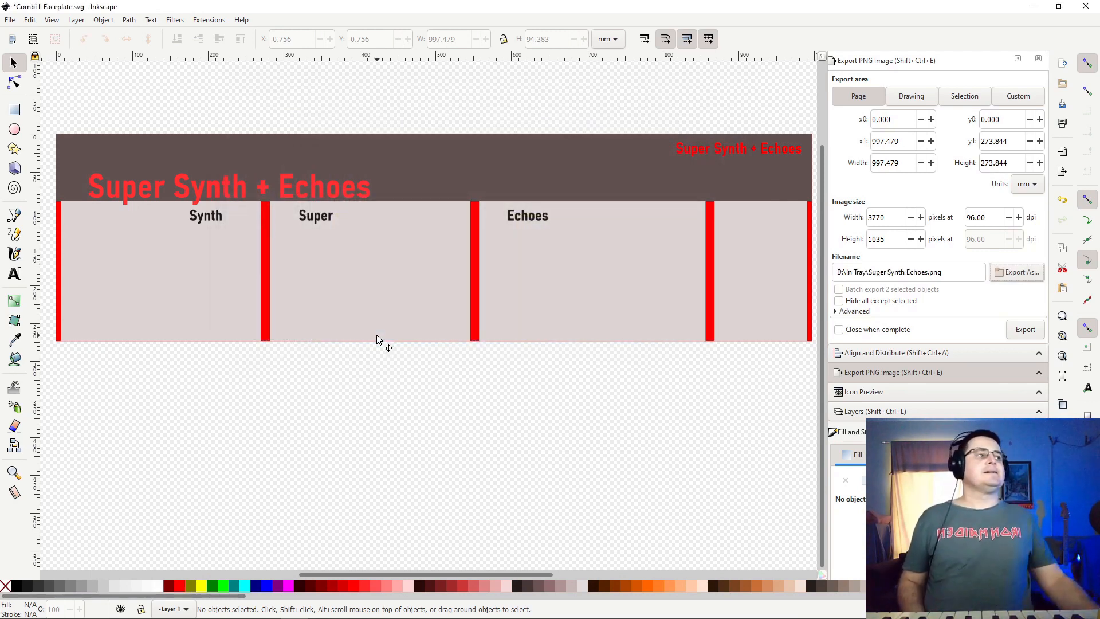
{"action": "left_click", "coordinate": [1024, 329]}
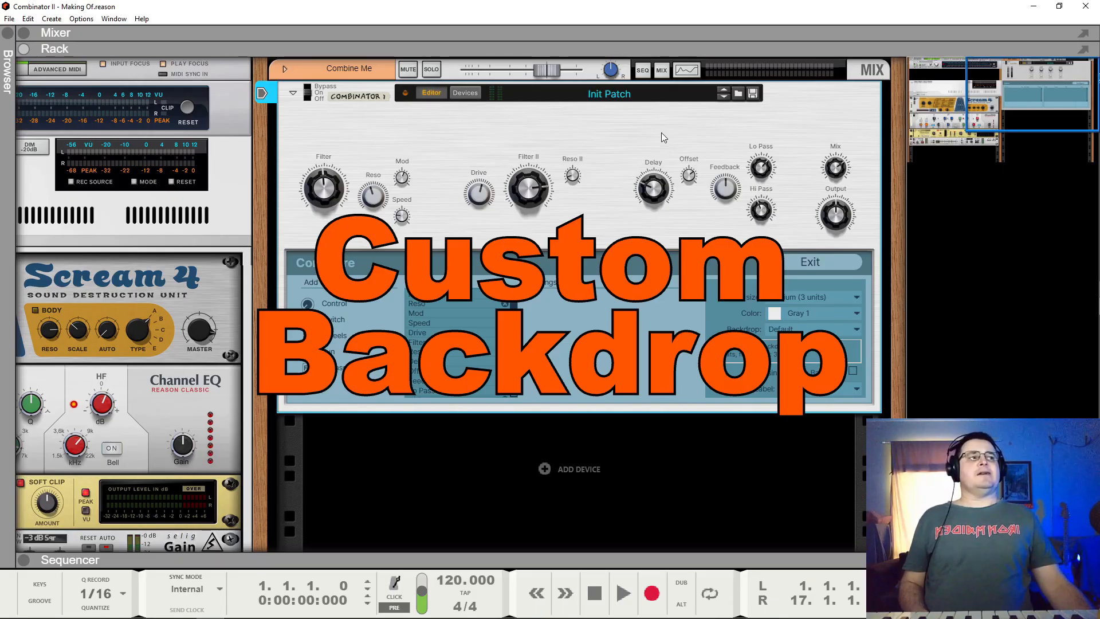
Load the Super Synth Echoes image as the Combinator's custom backdrop in its panel configuration.
{"action": "left_click", "coordinate": [814, 265]}
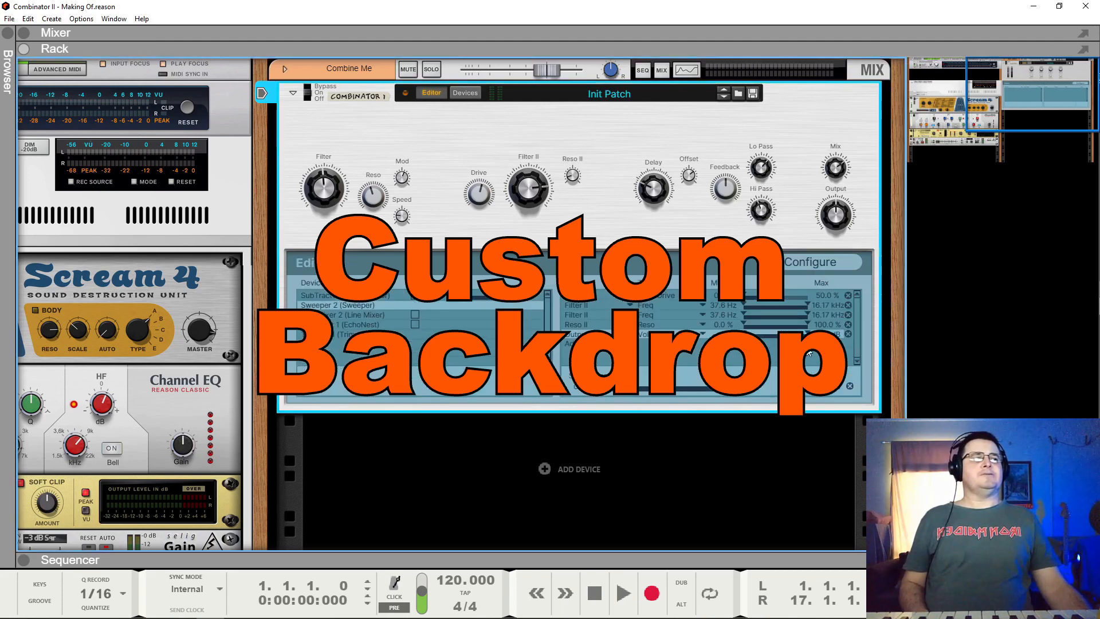
{"action": "left_click", "coordinate": [812, 269]}
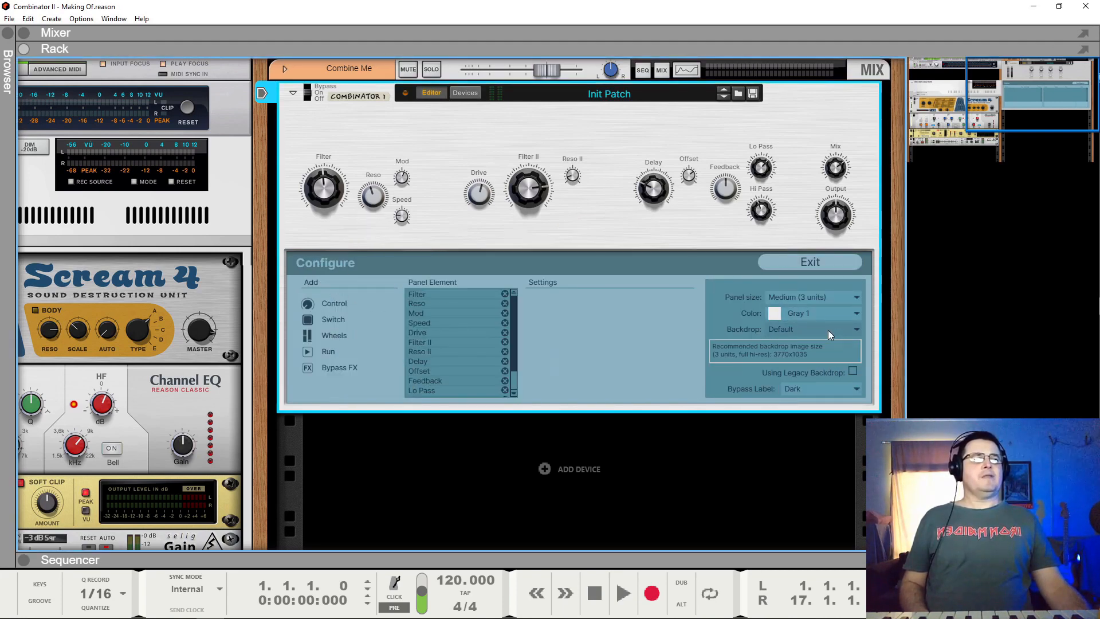
{"action": "left_click", "coordinate": [828, 330]}
{"action": "left_click", "coordinate": [803, 369]}
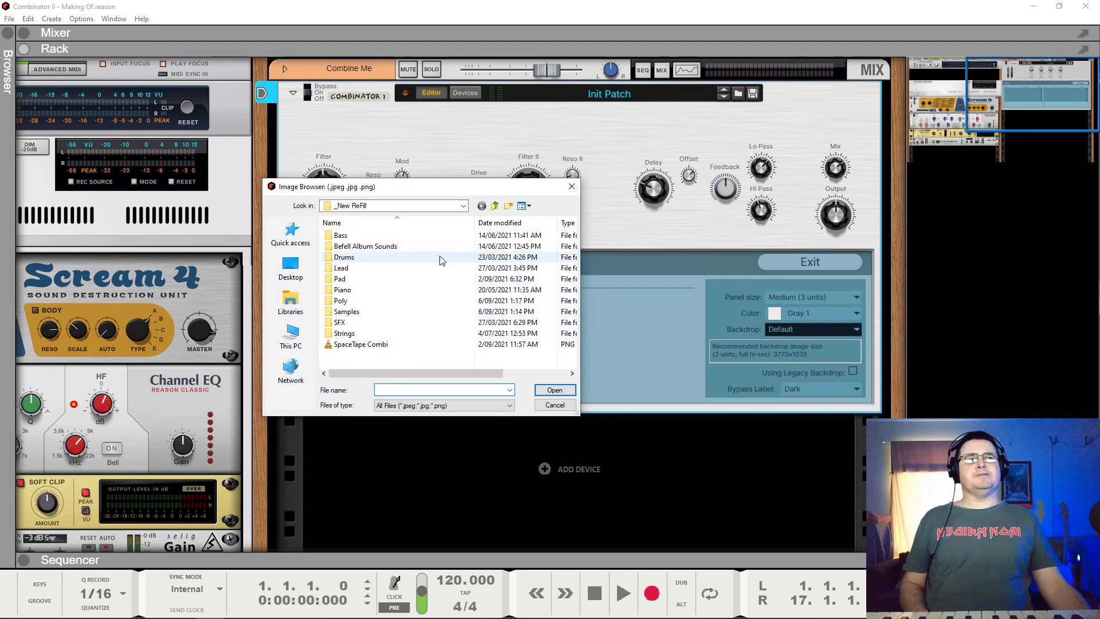
{"action": "left_click", "coordinate": [422, 356]}
{"action": "left_click", "coordinate": [551, 391]}
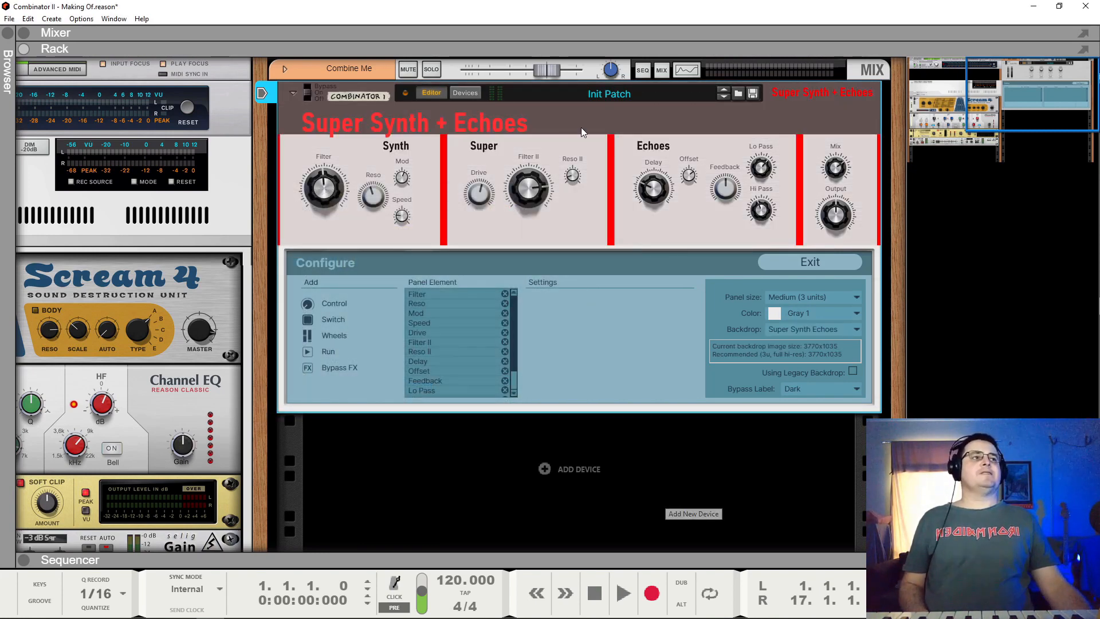
View the Combinator's panel with the editor closed and with its internal devices shown, and return to the editor.
{"action": "left_click", "coordinate": [432, 91]}
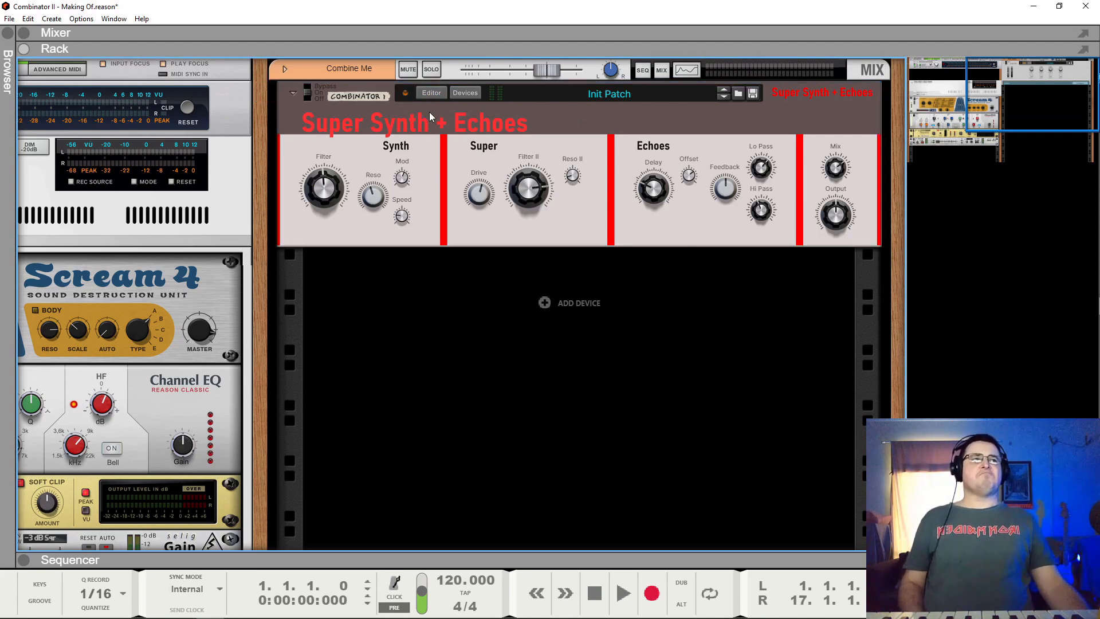
{"action": "left_click", "coordinate": [464, 95]}
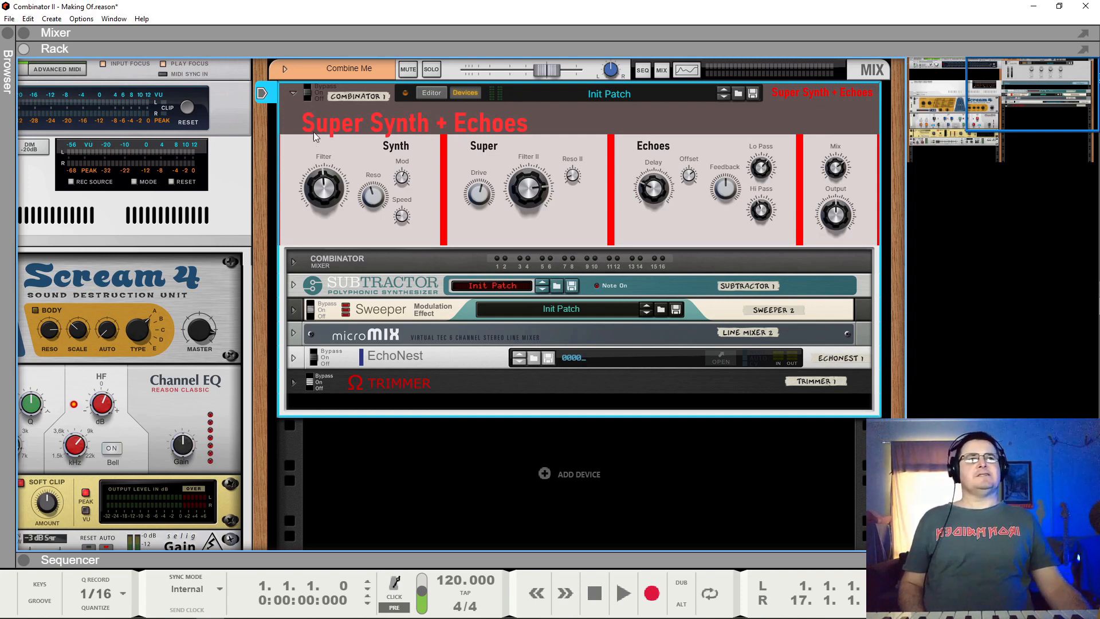
{"action": "left_click", "coordinate": [431, 92]}
{"action": "left_click", "coordinate": [464, 74]}
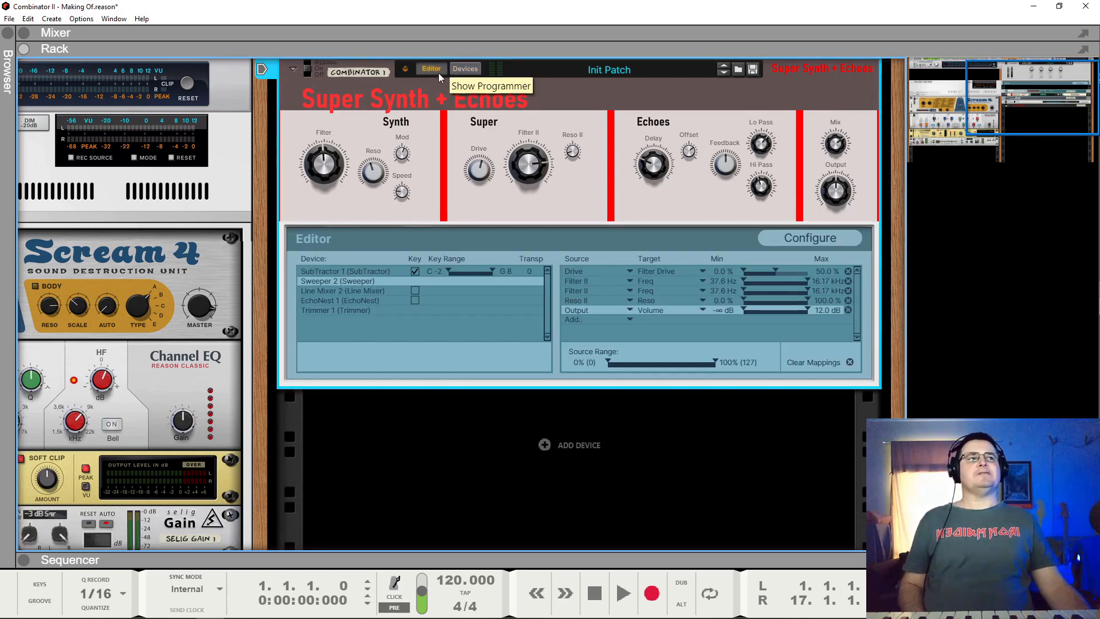
Configure the panel again and shift the Mix and Output knobs slightly right to centre them in their section.
{"action": "left_click", "coordinate": [805, 237]}
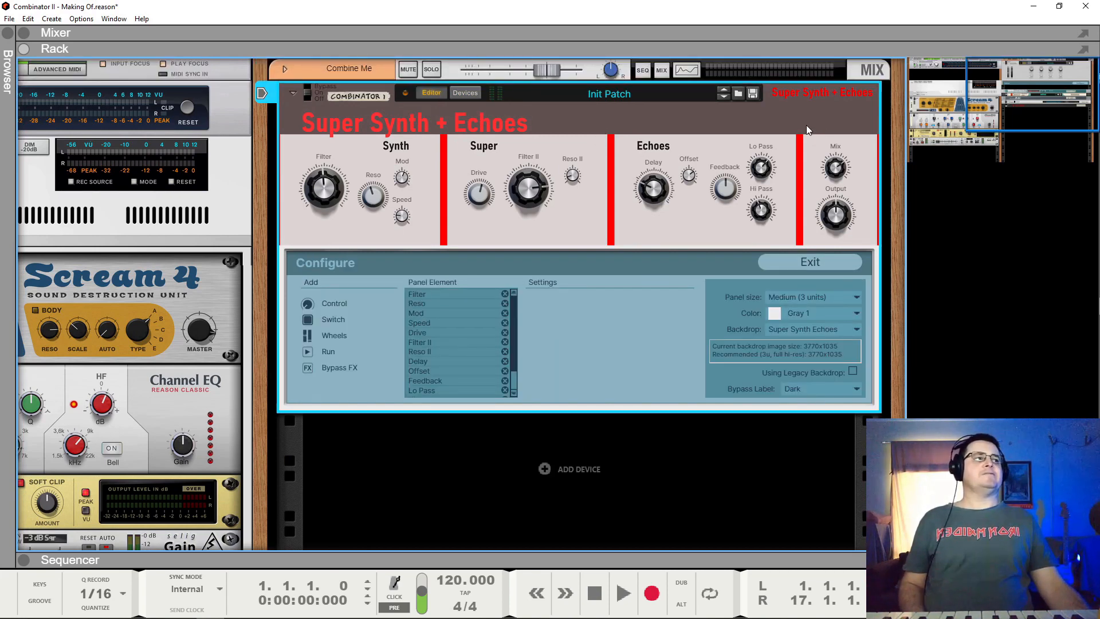
{"action": "left_click_drag", "start_coordinate": [806, 125], "coordinate": [843, 216]}
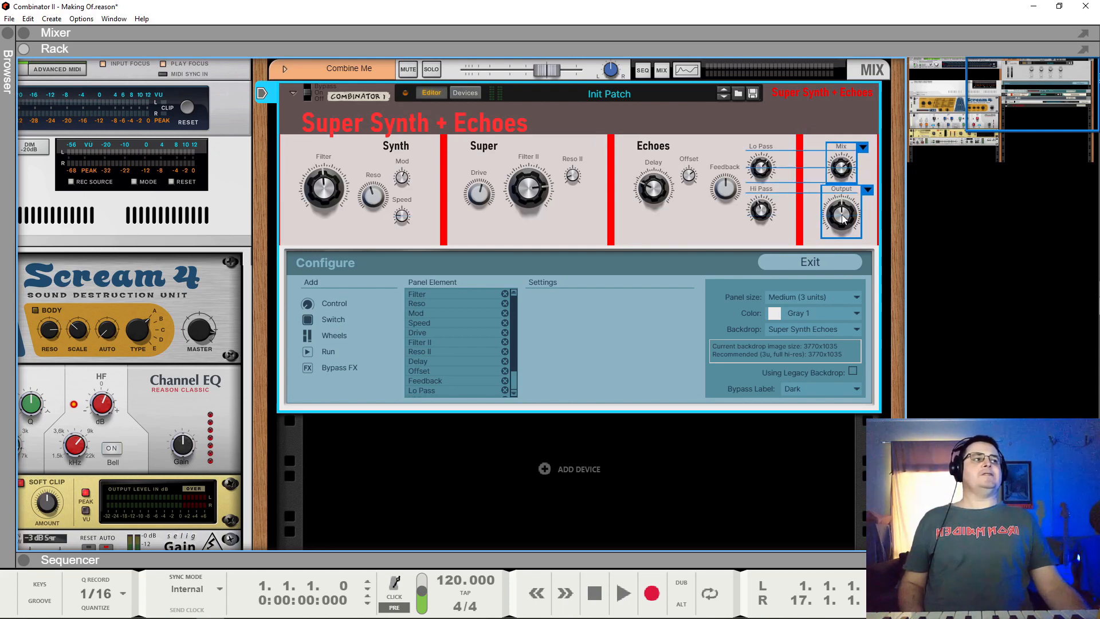
{"action": "left_click_drag", "start_coordinate": [842, 218], "coordinate": [838, 222]}
{"action": "left_click", "coordinate": [840, 219]}
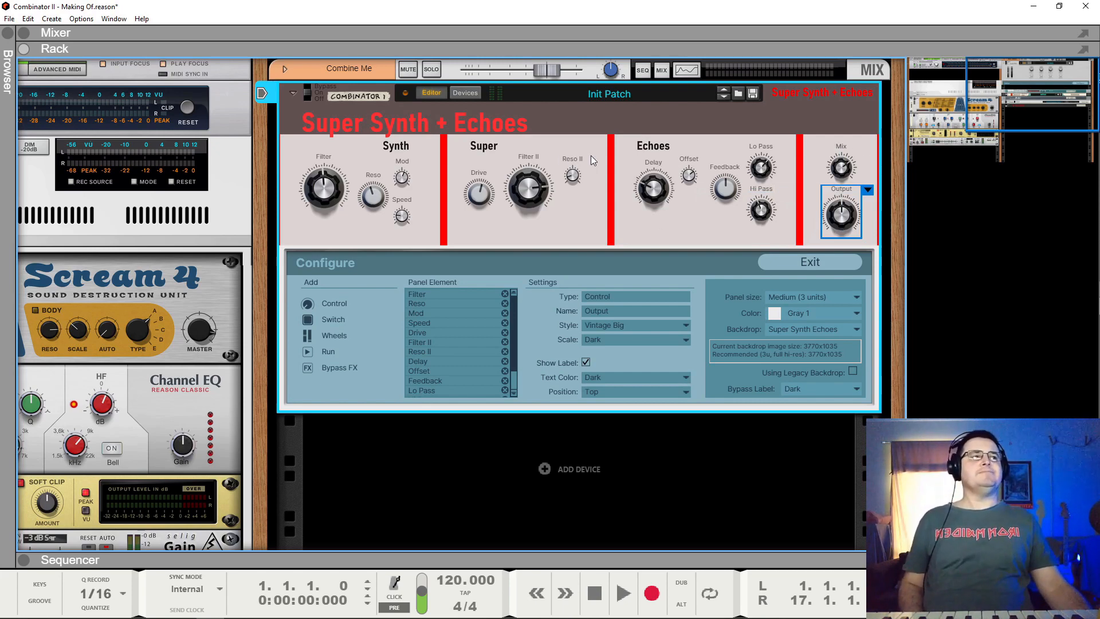
Shift the Drive, Filter II and Reso II knobs together slightly right and down in the Super section, and close the editor.
{"action": "left_click_drag", "start_coordinate": [591, 243], "coordinate": [459, 182]}
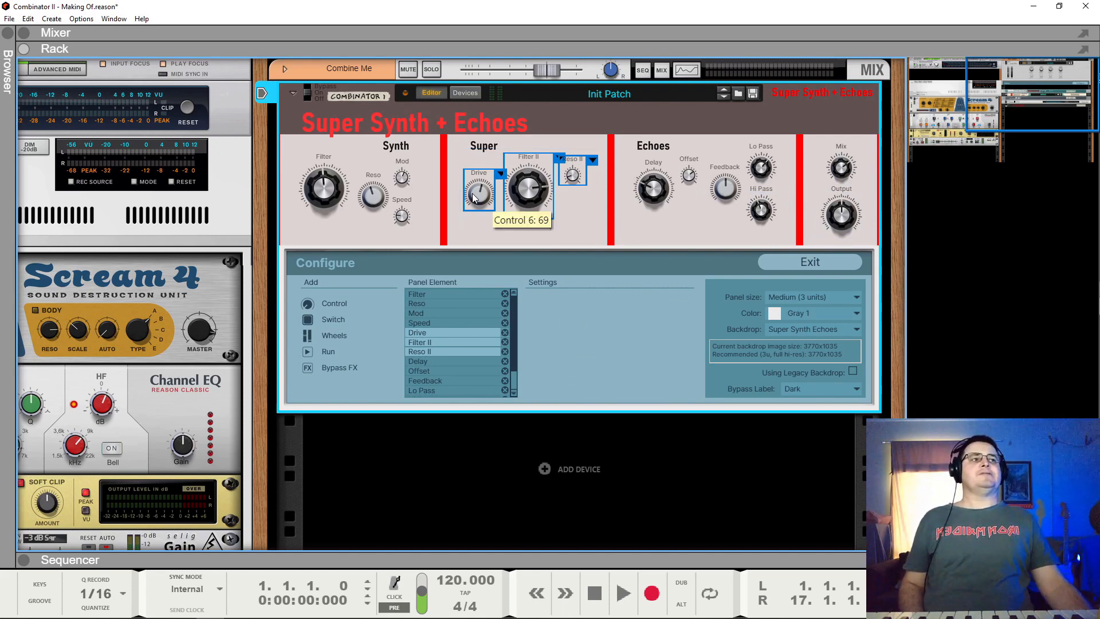
{"action": "left_click_drag", "start_coordinate": [475, 196], "coordinate": [478, 199]}
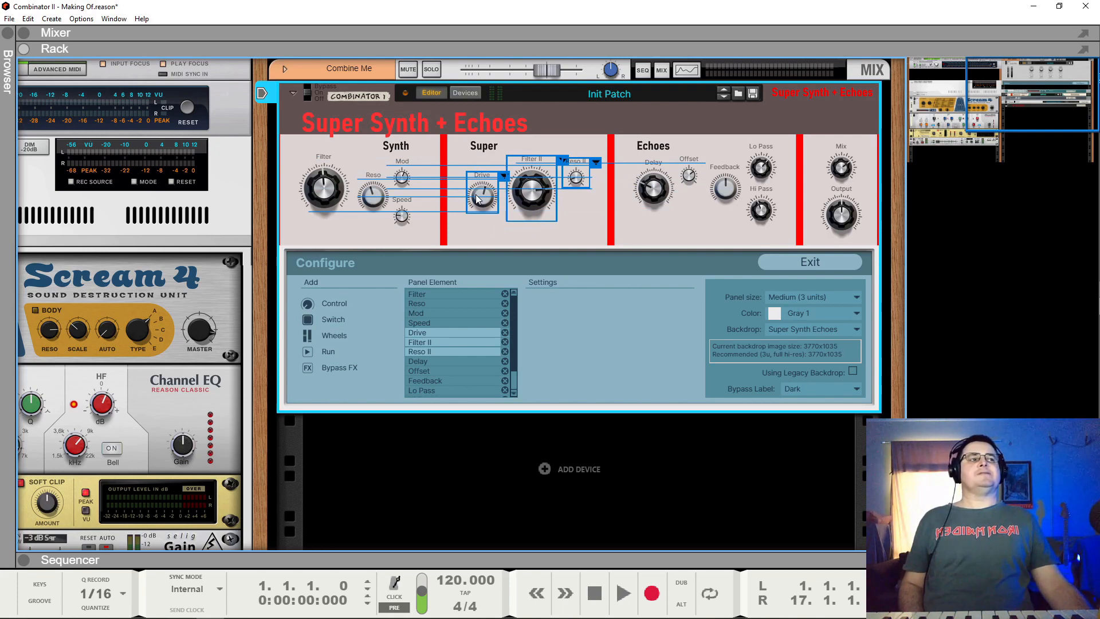
{"action": "left_click_drag", "start_coordinate": [478, 199], "coordinate": [483, 204]}
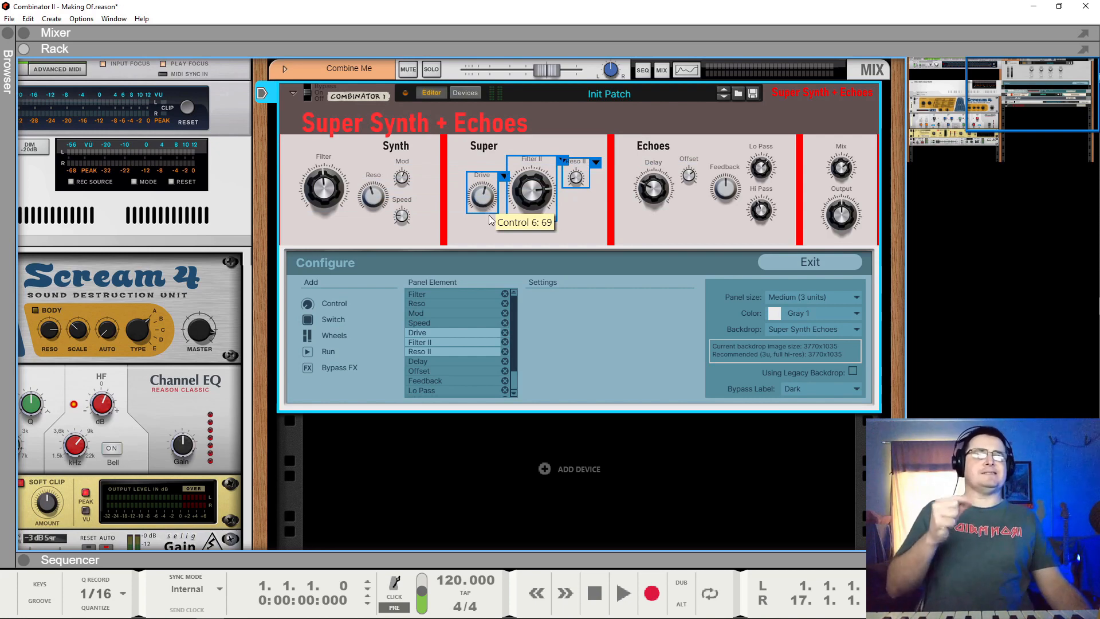
{"action": "left_click", "coordinate": [816, 261]}
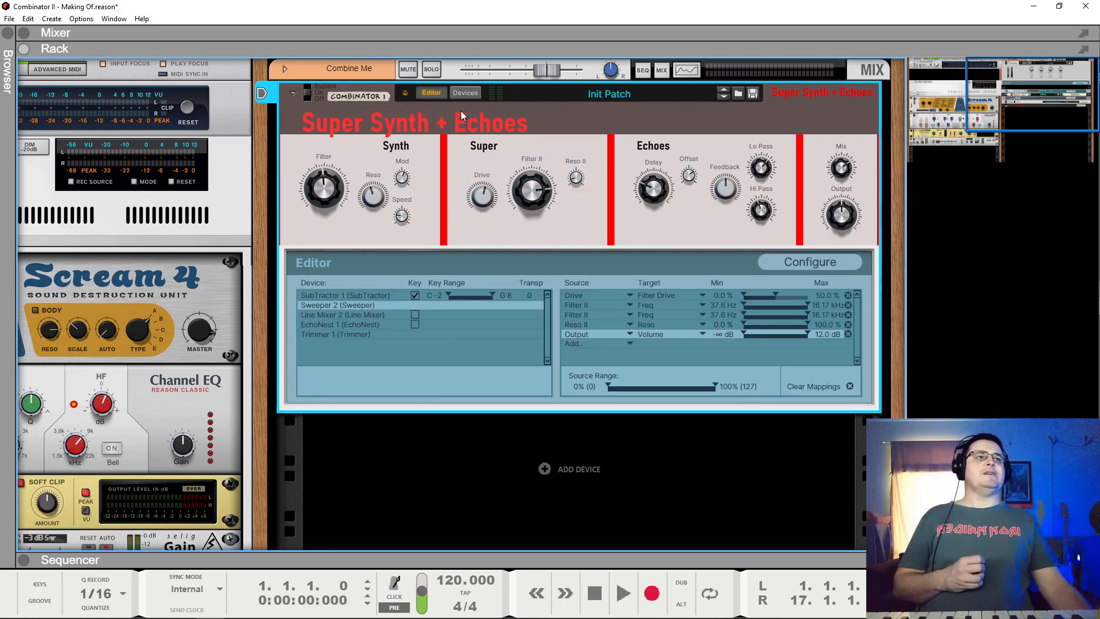
{"action": "left_click", "coordinate": [427, 94]}
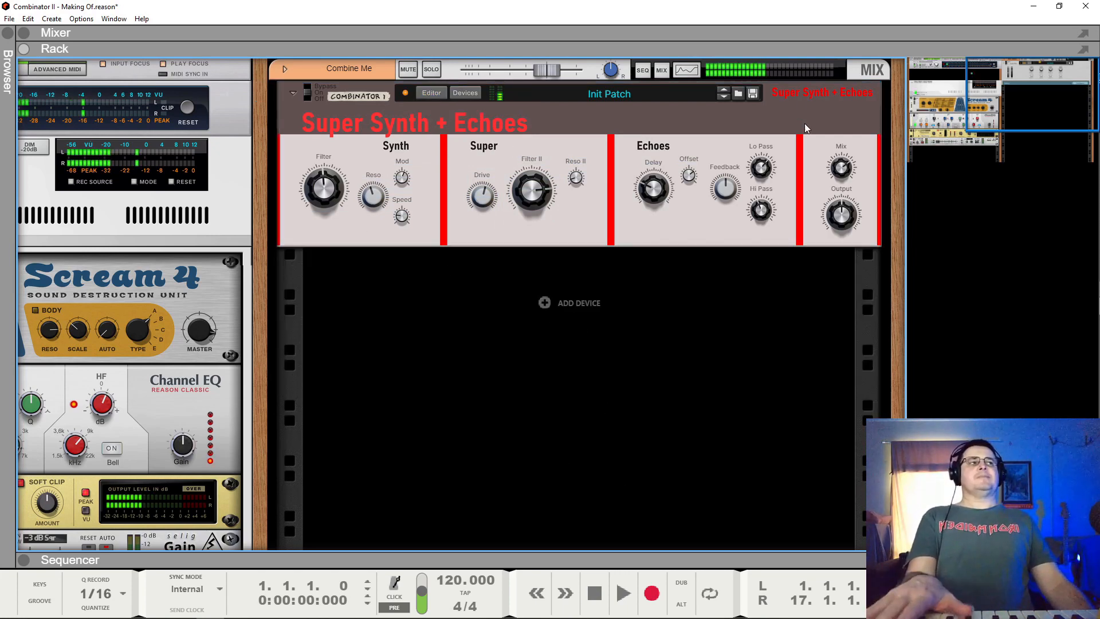
Save the Combinator patch as Super Synth Echoes in the In Tray folder.
{"action": "left_click", "coordinate": [753, 93]}
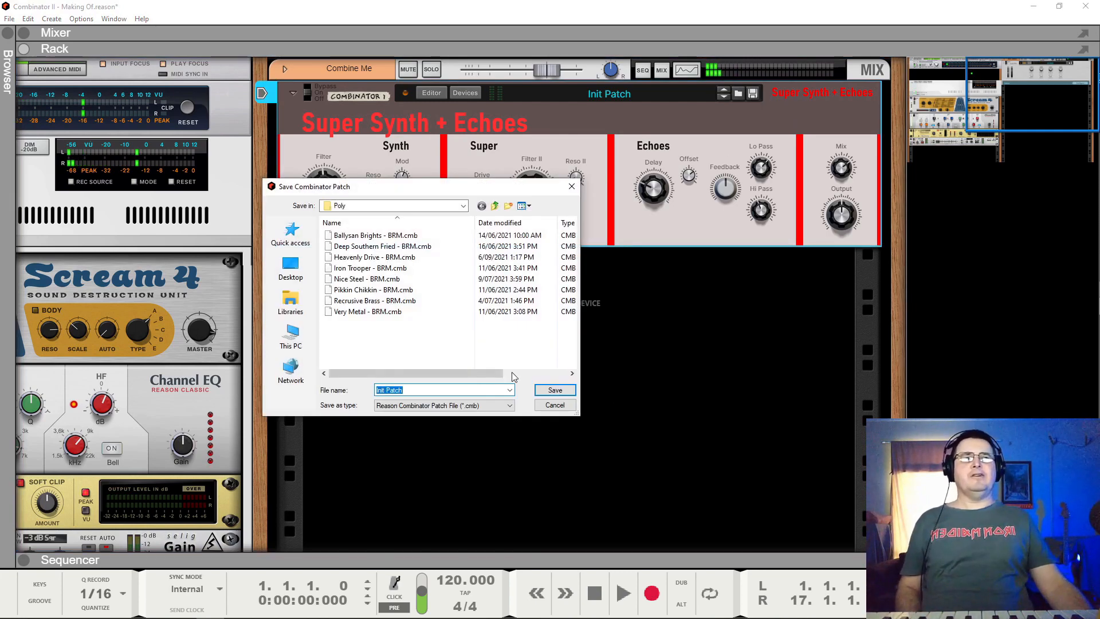
{"action": "left_click", "coordinate": [494, 206]}
{"action": "left_click", "coordinate": [412, 392]}
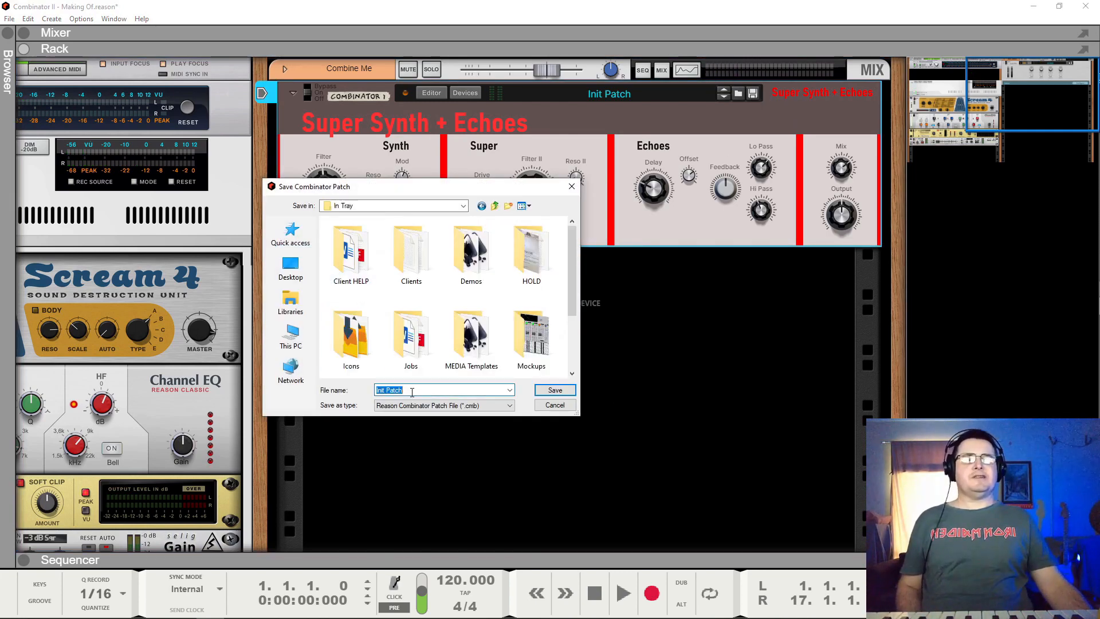
{"action": "type", "text": "Super Synth Echoes"}
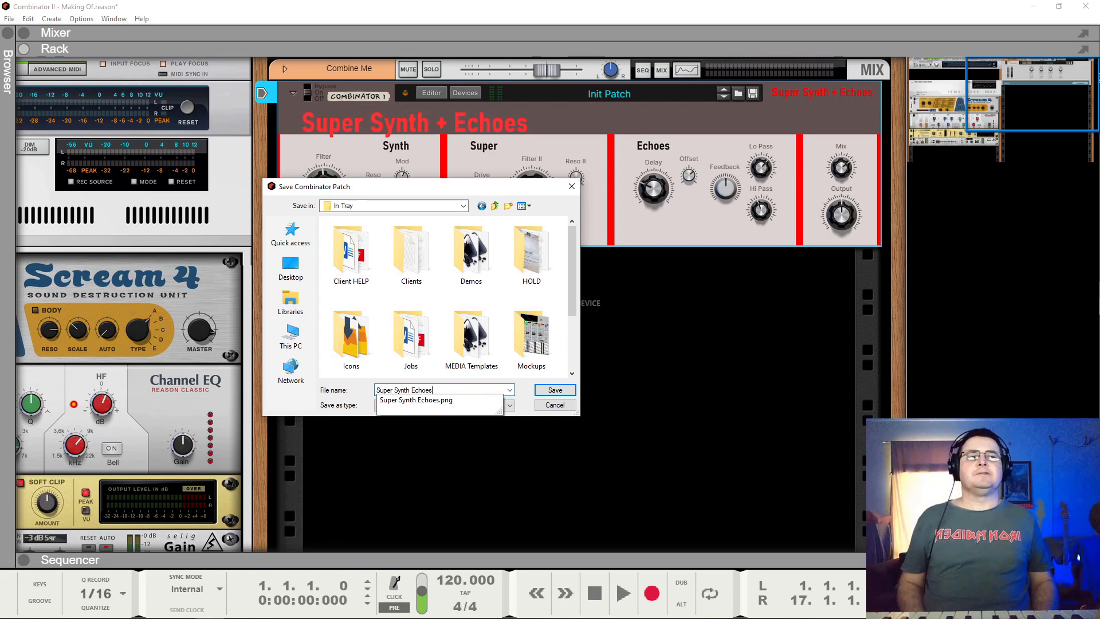
{"action": "key", "text": "Return"}
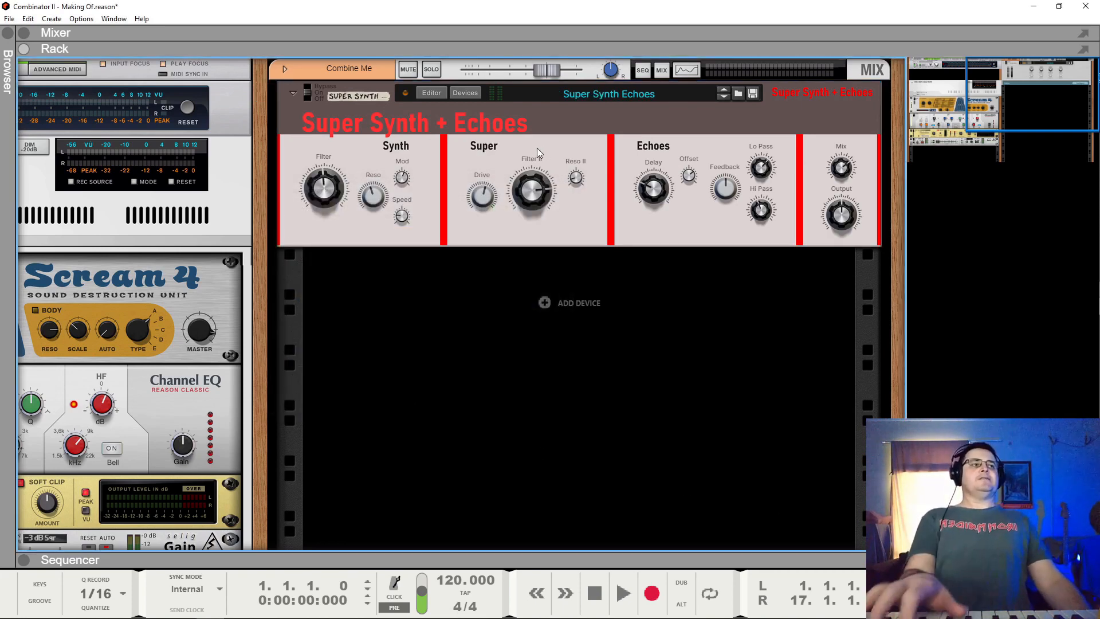
Load the saved Super Synth Echoes patch as a second Combinator below the first one in the rack.
{"action": "left_click", "coordinate": [724, 97]}
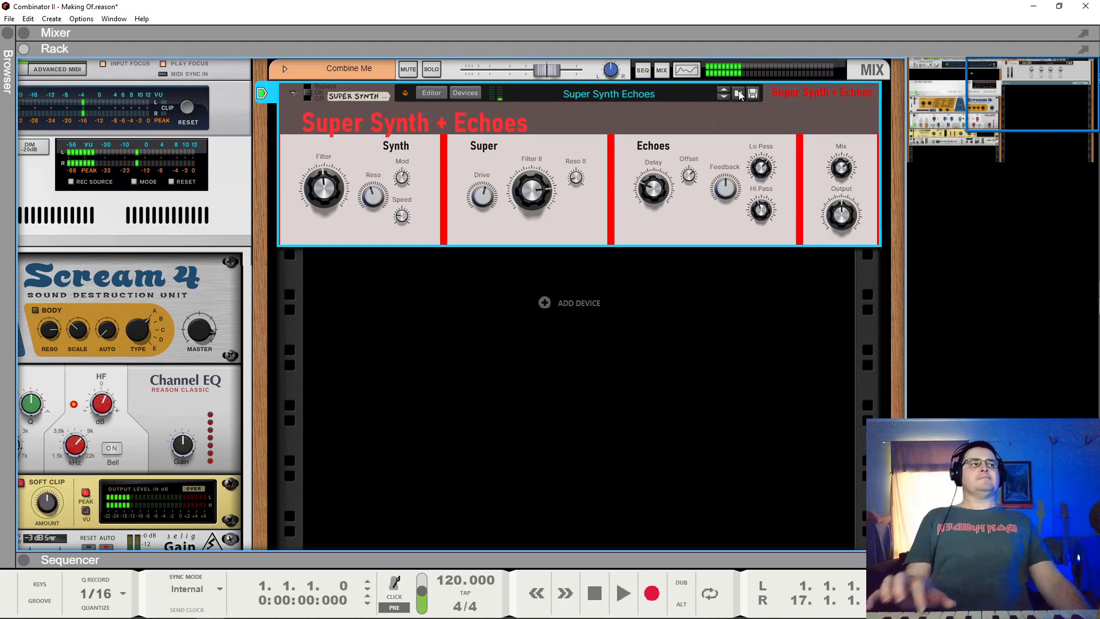
{"action": "left_click", "coordinate": [738, 92]}
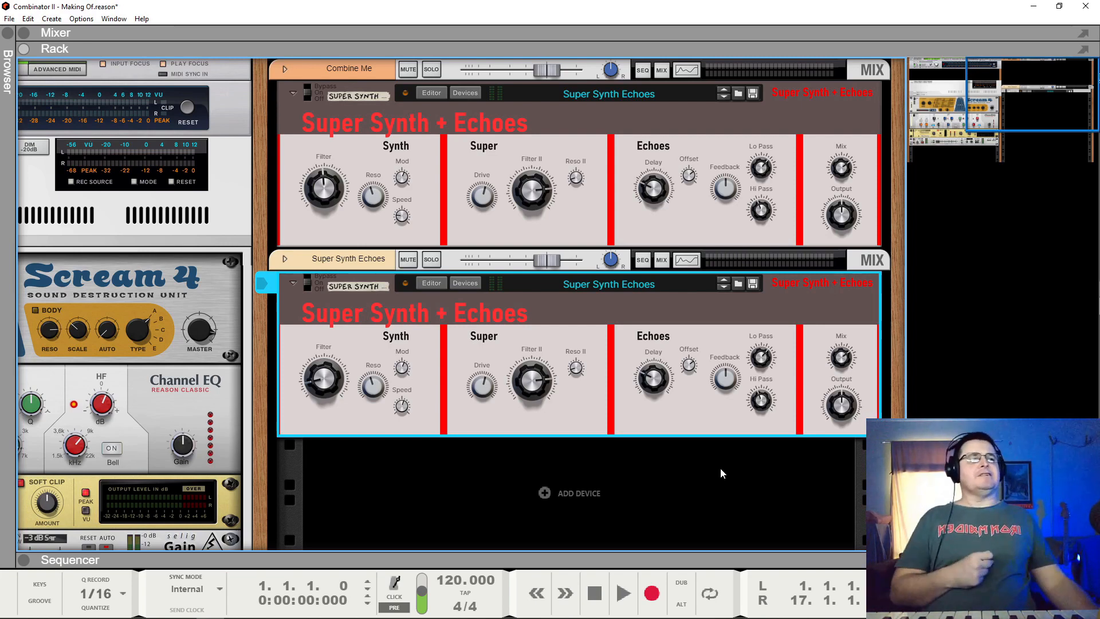
{"action": "left_click", "coordinate": [715, 503]}
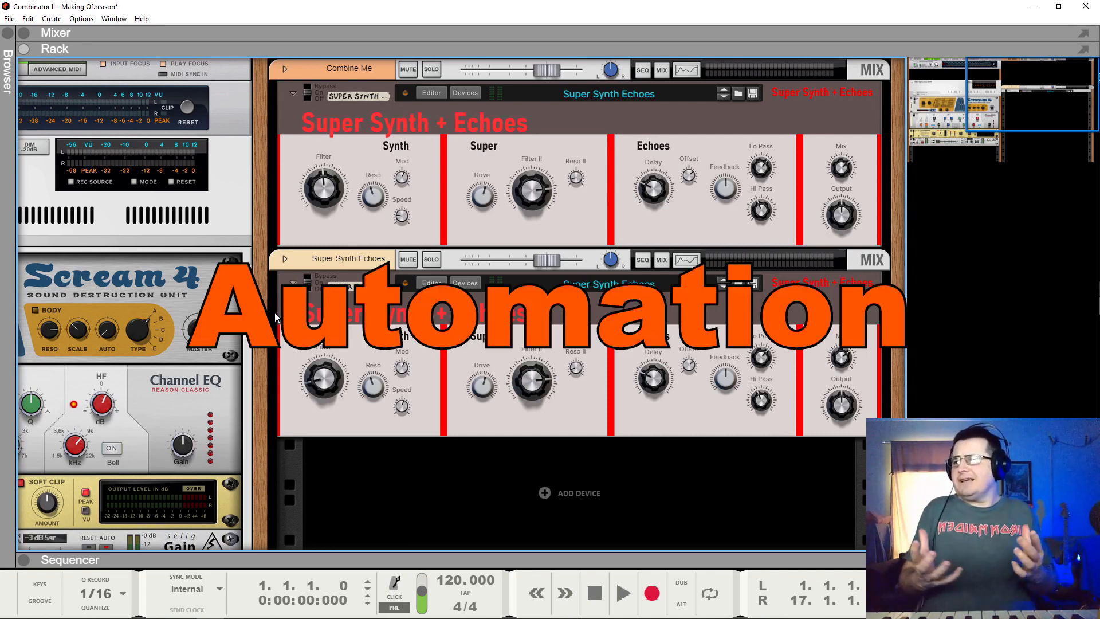
Add automation lanes for the first Combinator's Filter and Filter II knobs and draw an eight-bar clip from bar 1 in each.
{"action": "right_click", "coordinate": [314, 189]}
{"action": "left_click", "coordinate": [380, 198]}
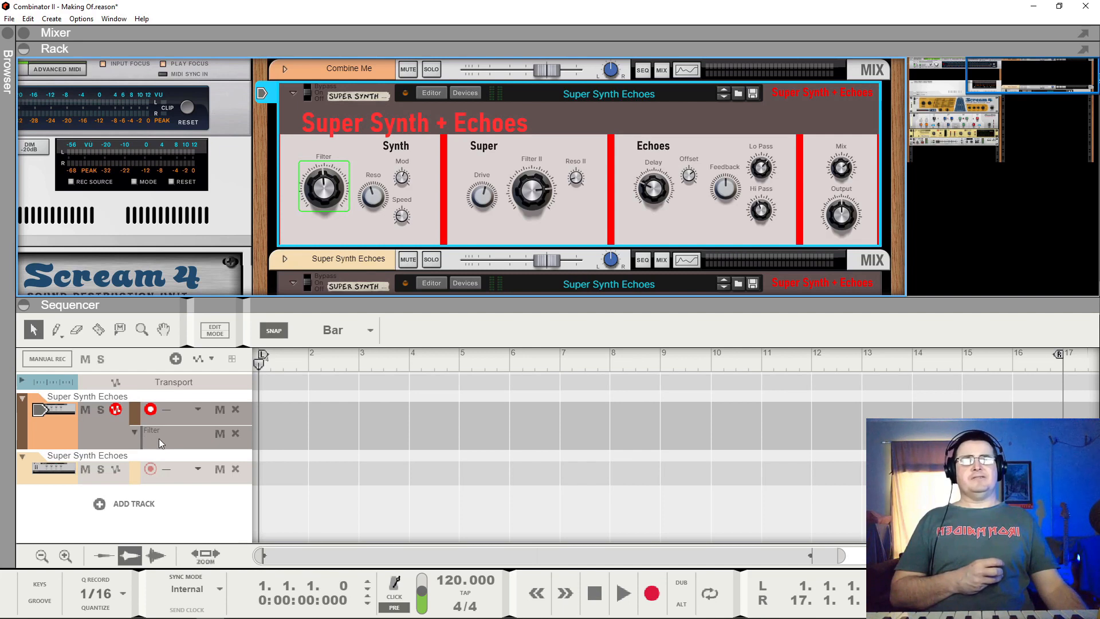
{"action": "right_click", "coordinate": [538, 198]}
{"action": "left_click", "coordinate": [539, 199]}
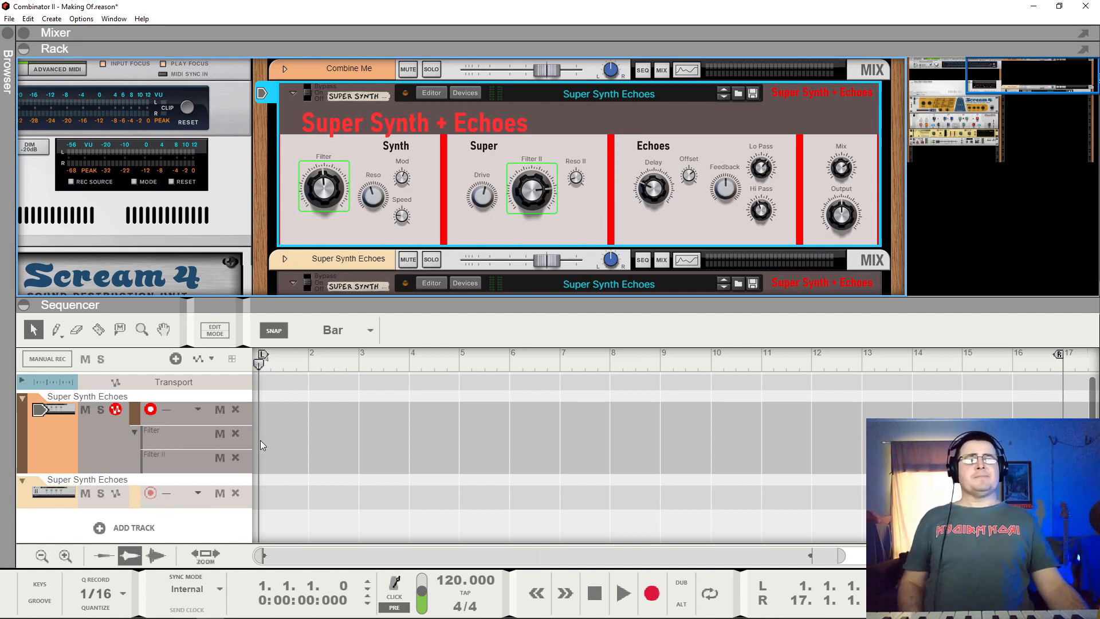
{"action": "left_click_drag", "start_coordinate": [263, 440], "coordinate": [659, 439]}
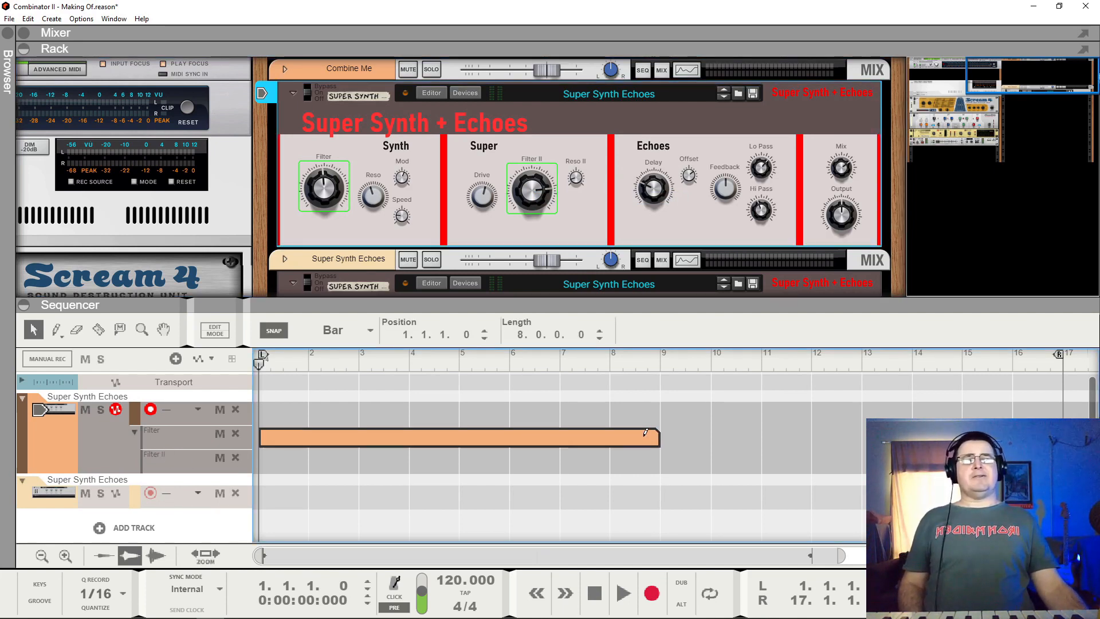
{"action": "mouse_move", "coordinate": [265, 460]}
{"action": "left_mouse_down"}
{"action": "mouse_move", "coordinate": [712, 462]}
{"action": "mouse_move", "coordinate": [660, 461]}
{"action": "left_mouse_up"}
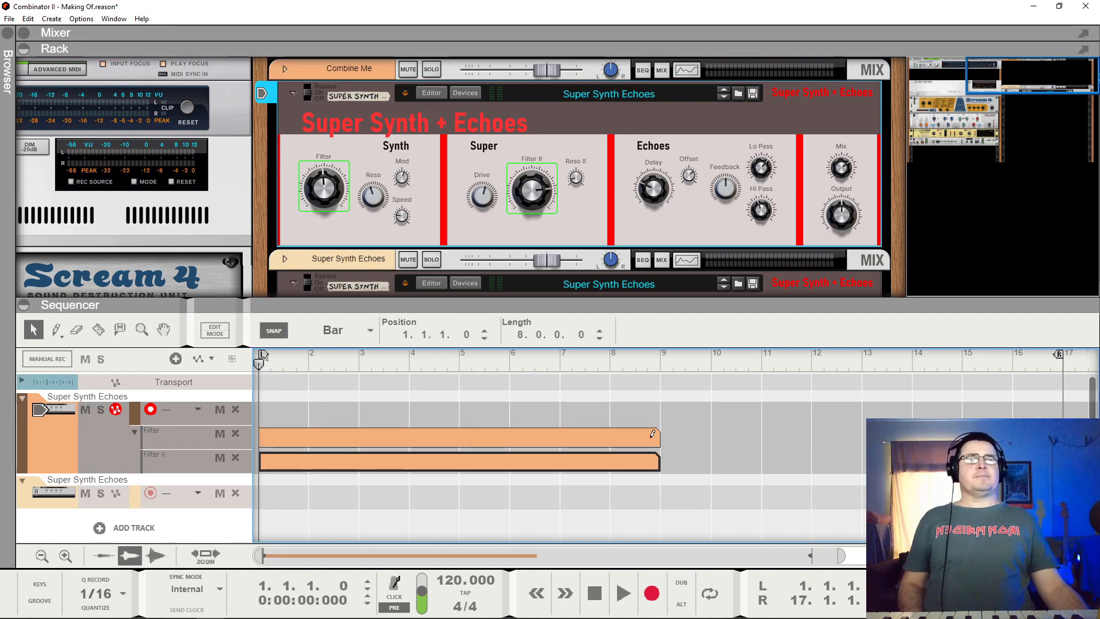
Draw a rising and falling automation curve through the Filter clip, ending at bar 9 with a value of about 42.
{"action": "double_click", "coordinate": [540, 431]}
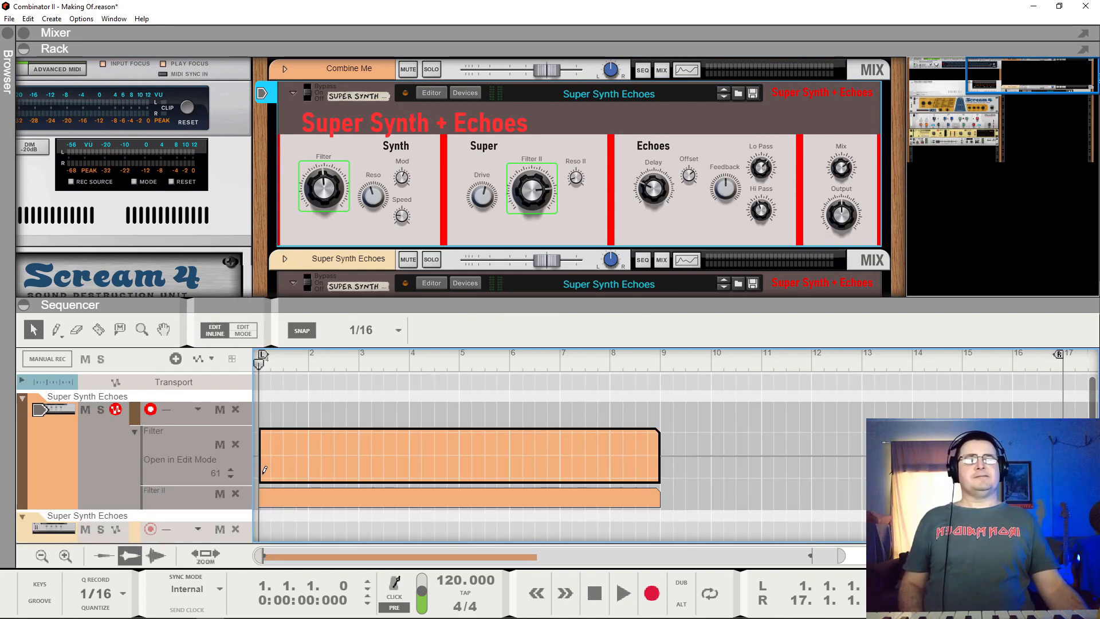
{"action": "left_click", "coordinate": [263, 465]}
{"action": "left_click", "coordinate": [331, 445]}
{"action": "left_click", "coordinate": [378, 463]}
{"action": "left_click", "coordinate": [456, 454]}
{"action": "left_click", "coordinate": [459, 454]}
{"action": "left_click", "coordinate": [532, 443]}
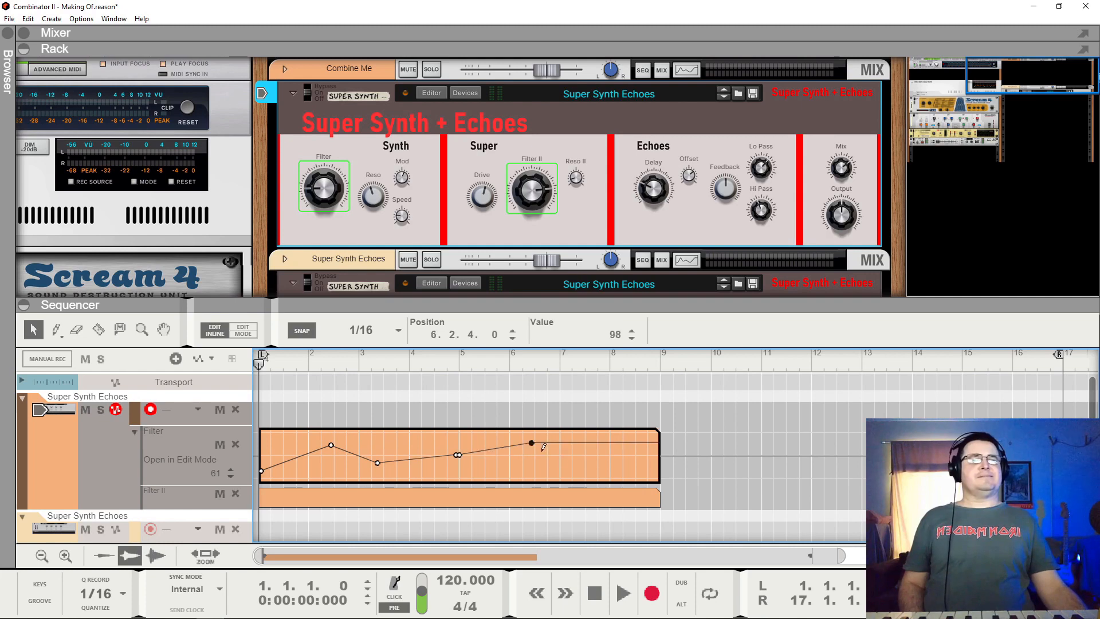
{"action": "left_click", "coordinate": [567, 463]}
{"action": "left_click", "coordinate": [632, 448]}
{"action": "left_click", "coordinate": [661, 463], "text": "alt"}
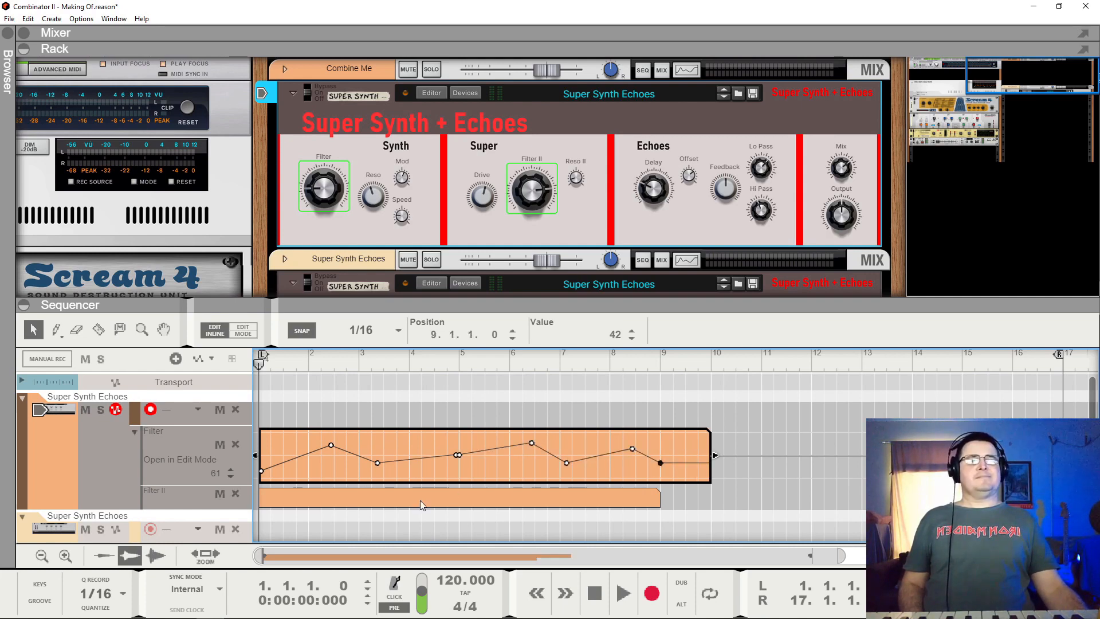
Draw a mostly falling automation curve in the Filter II clip, from about 107 at bar 1 to about 16 just before bar 9.
{"action": "double_click", "coordinate": [420, 500], "text": "alt"}
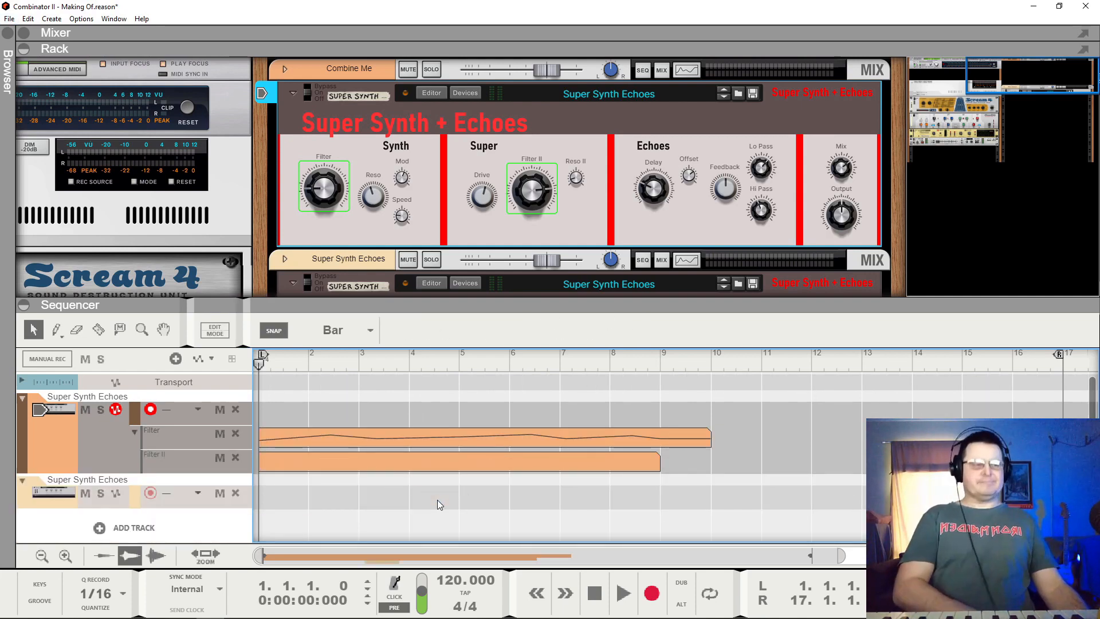
{"action": "double_click", "coordinate": [441, 466]}
{"action": "left_click", "coordinate": [262, 461]}
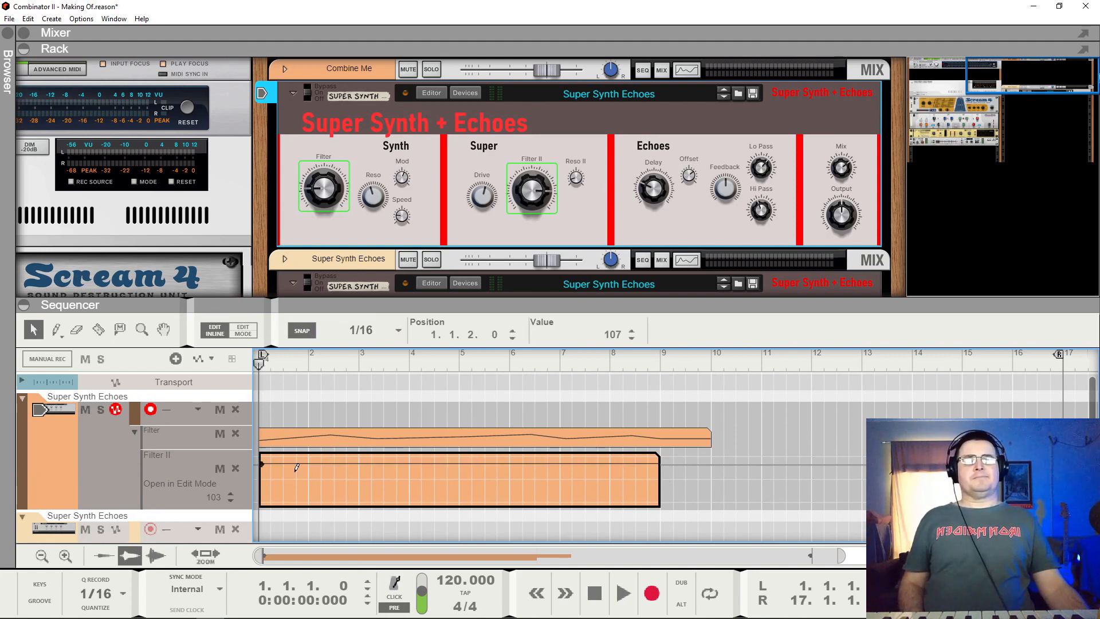
{"action": "left_click", "coordinate": [503, 487]}
{"action": "left_click", "coordinate": [632, 482]}
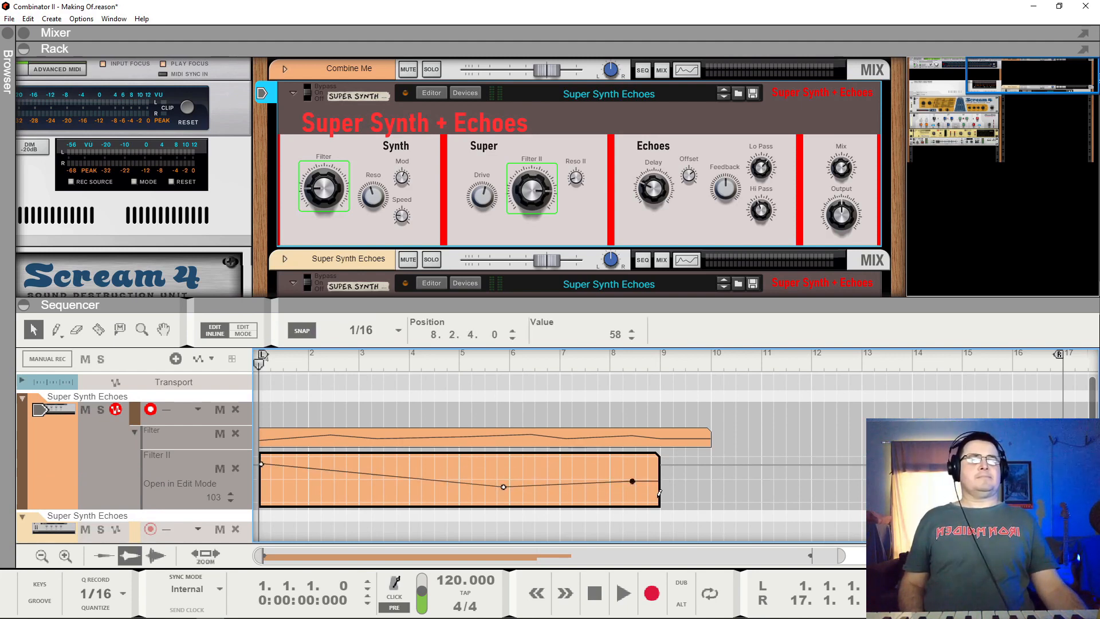
{"action": "left_click", "coordinate": [657, 496]}
Set the right locator to bar 9 and play back the sequence with the Filter and Filter II automation.
{"action": "left_click", "coordinate": [656, 362], "text": "alt"}
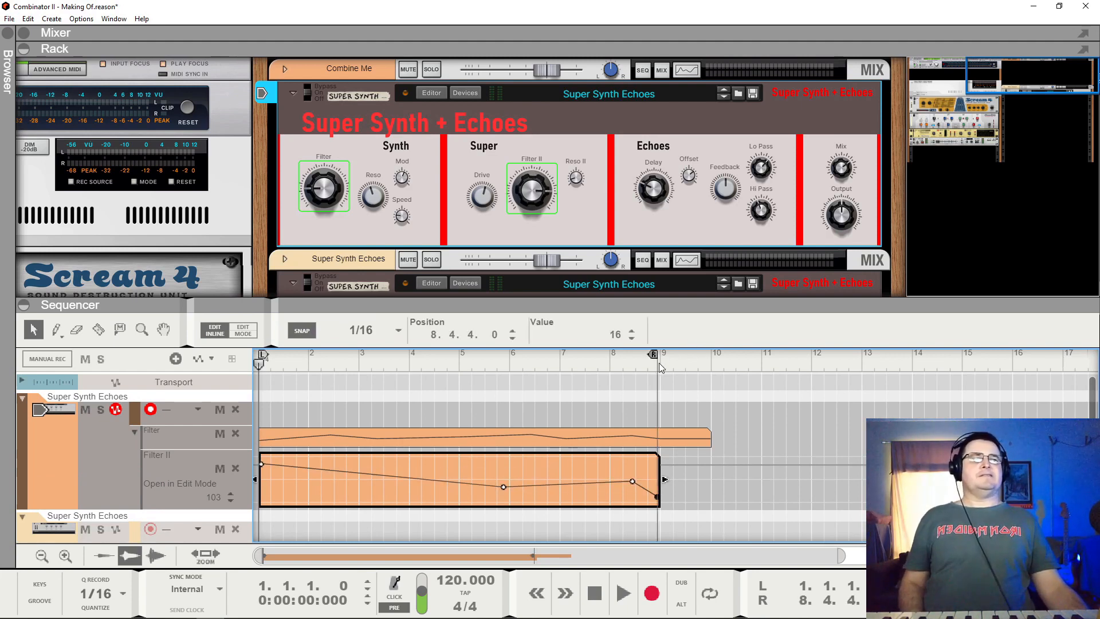
{"action": "left_click", "coordinate": [711, 397]}
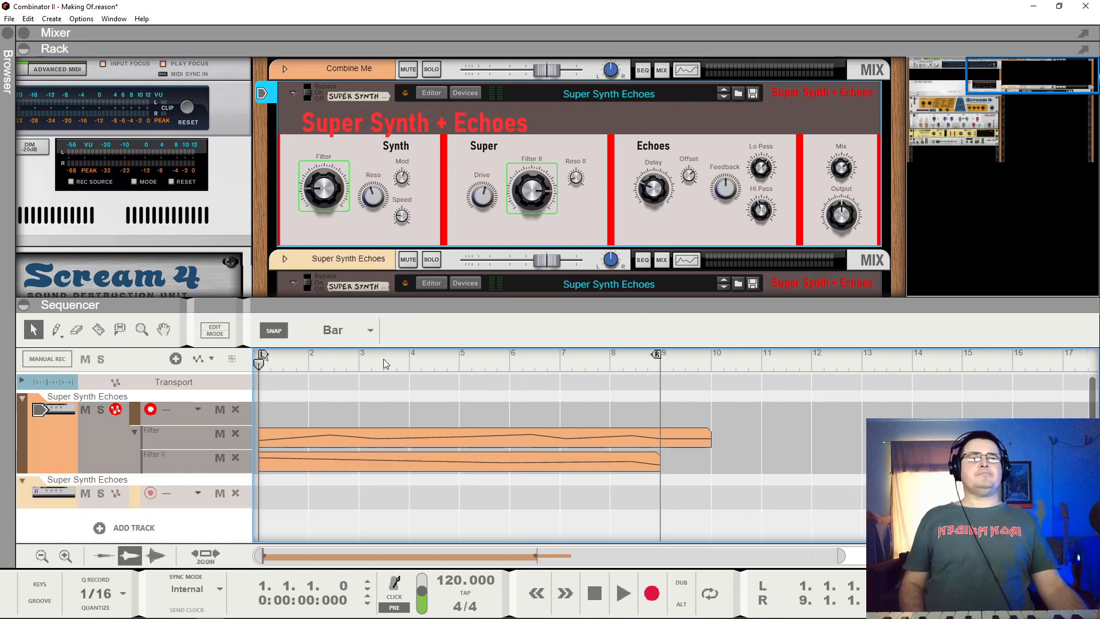
{"action": "key", "text": "space"}
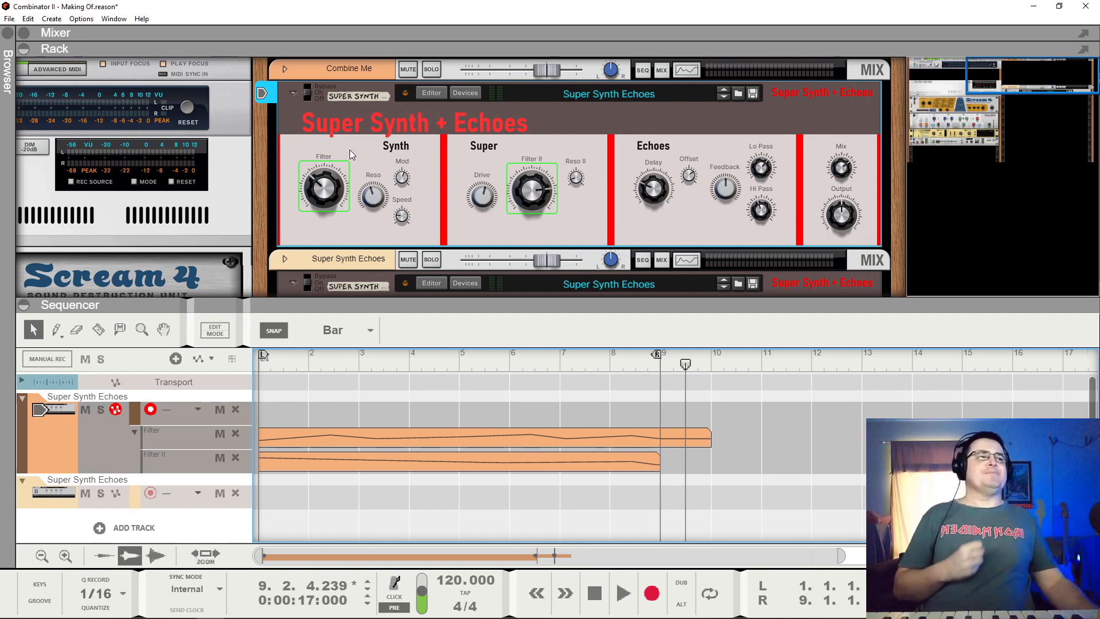
{"action": "left_click", "coordinate": [390, 115]}
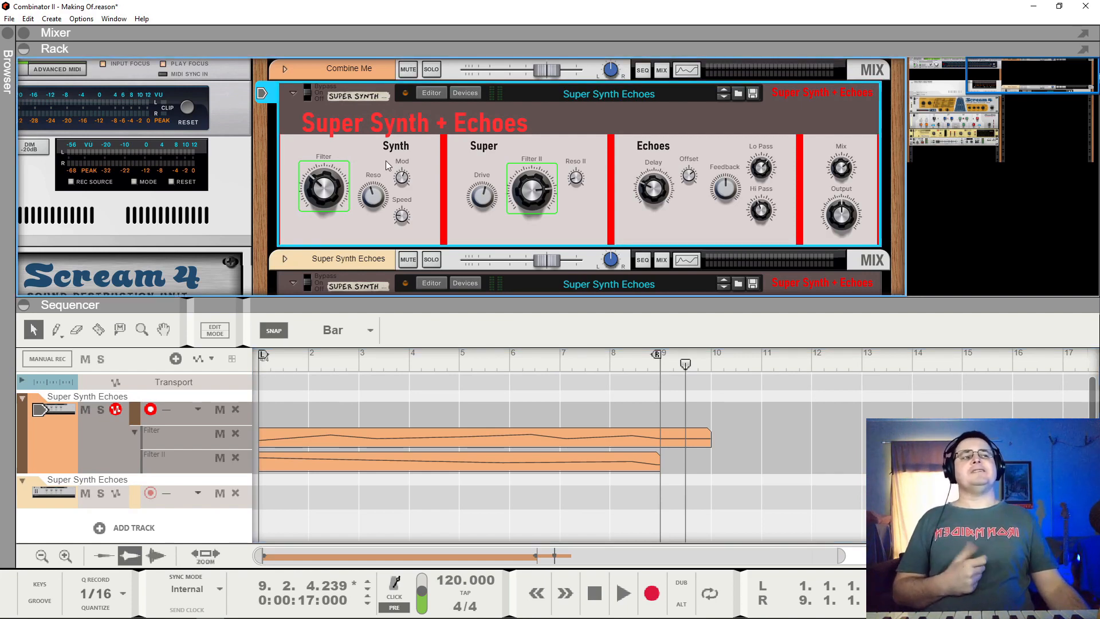
{"action": "scroll", "coordinate": [445, 197], "scroll_direction": "down", "scroll_amount": 3}
{"action": "scroll", "coordinate": [444, 196], "scroll_direction": "up", "scroll_amount": 3}
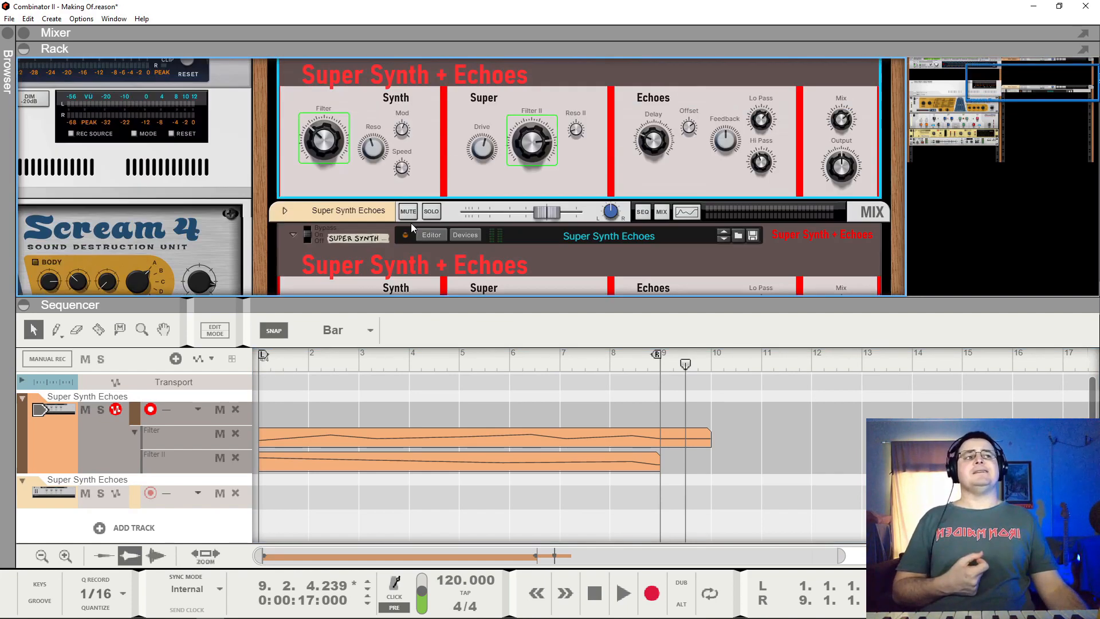